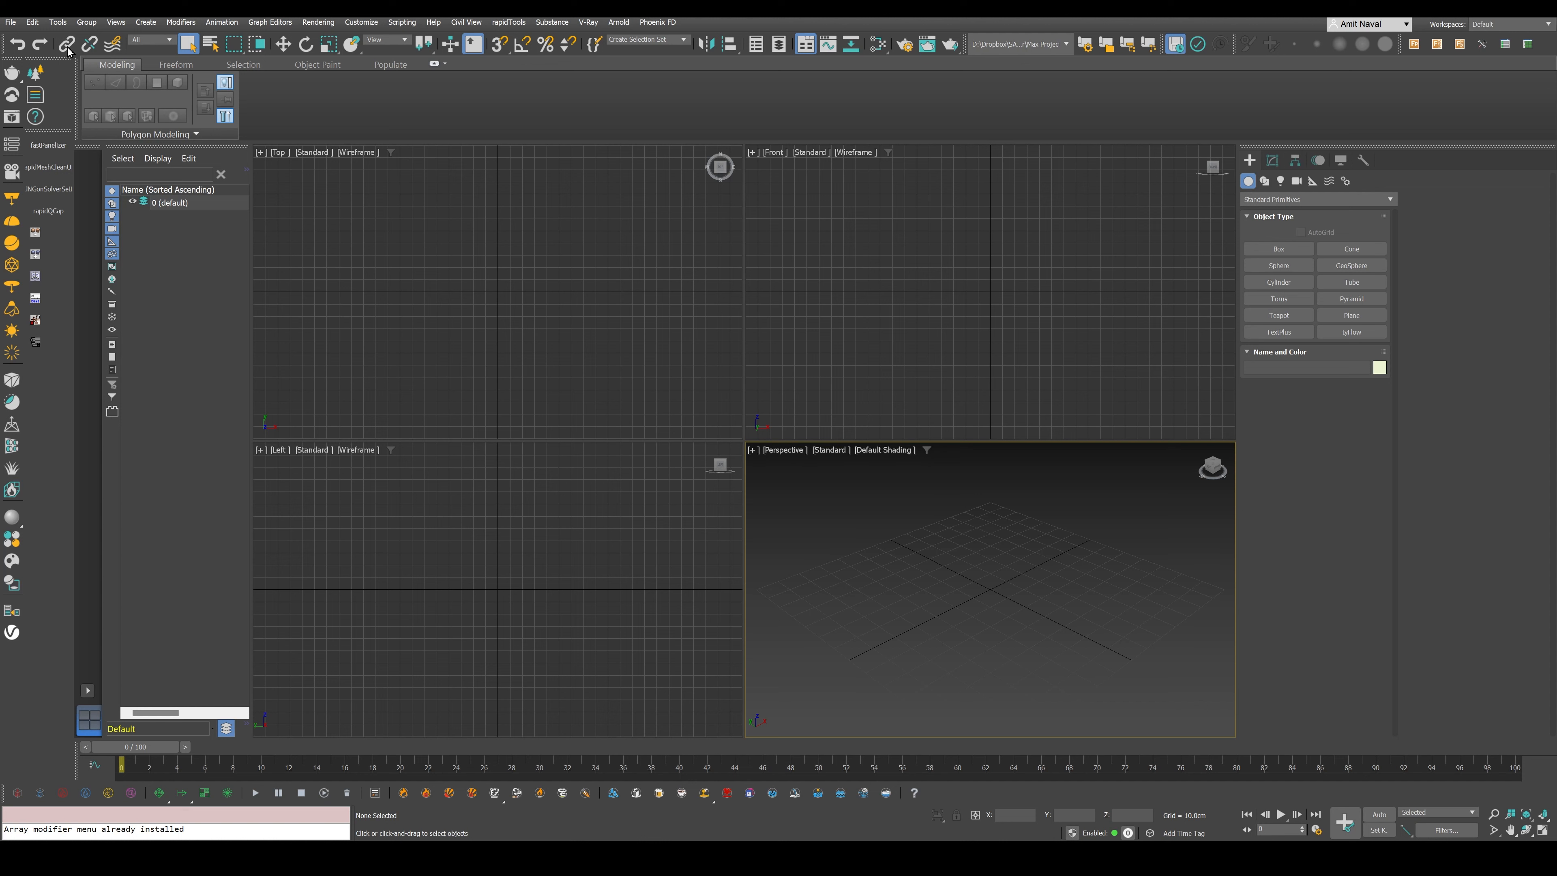
- Create a default project in the Max Project folder inside Mijolnir
left_click(11, 25)
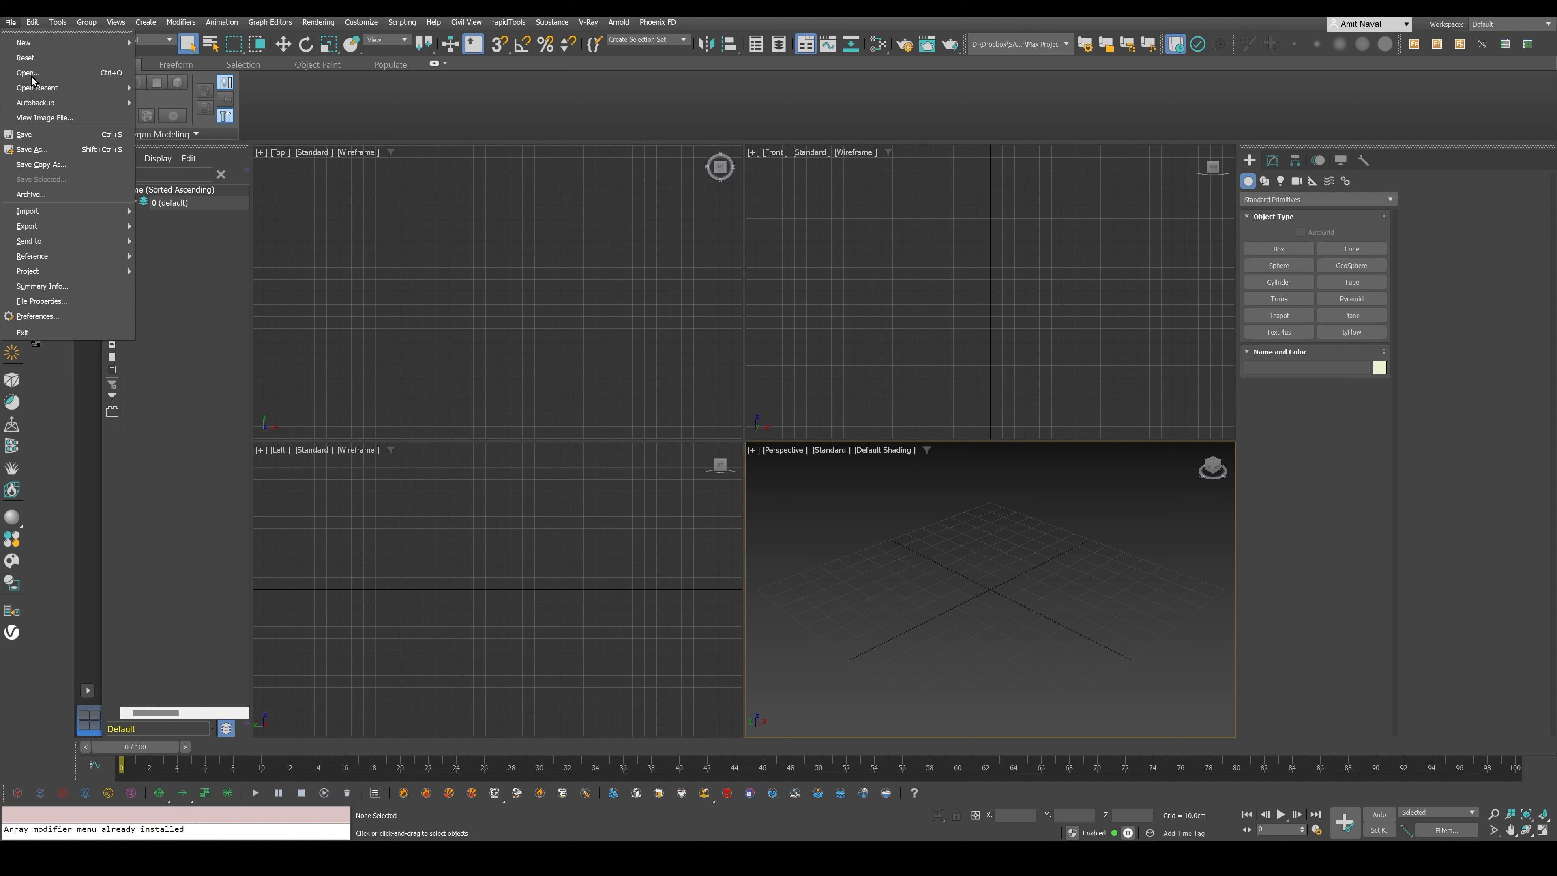
mouse_move(88, 276)
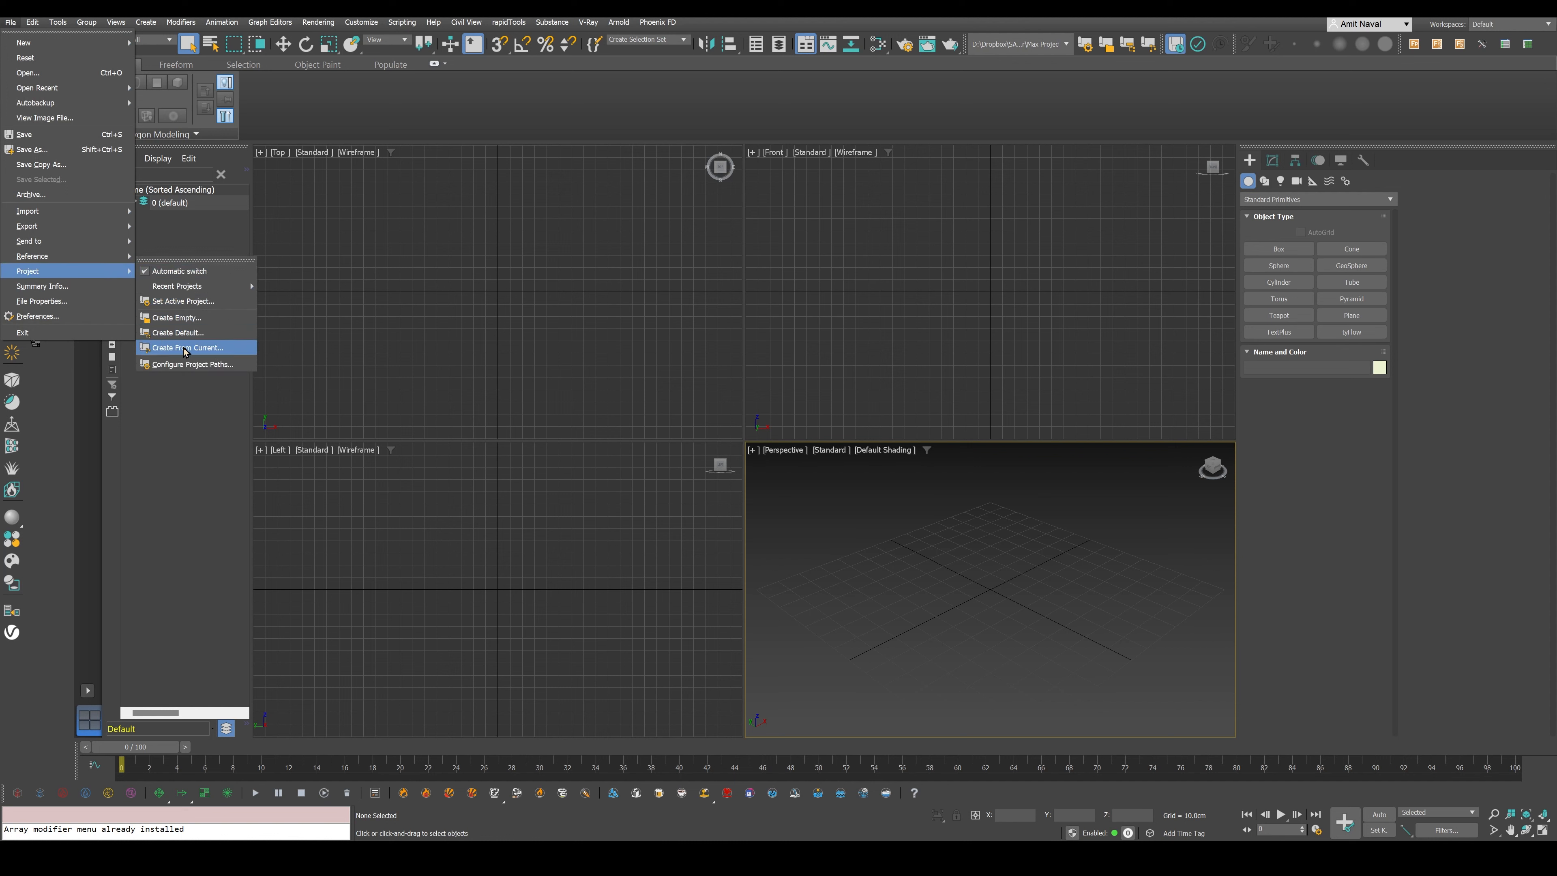
left_click(178, 332)
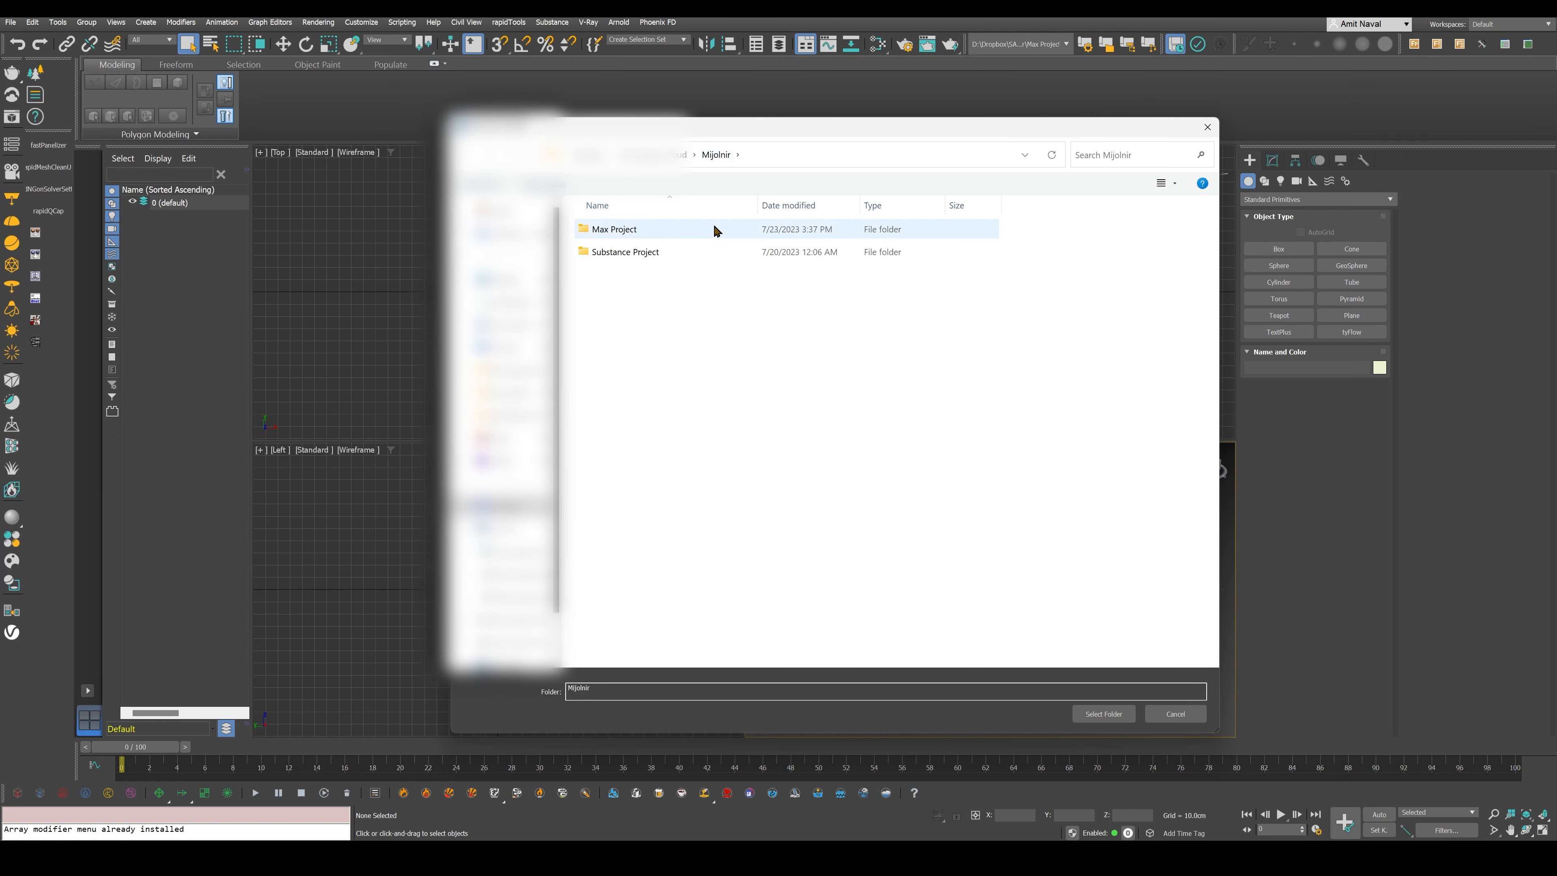
double_click(614, 229)
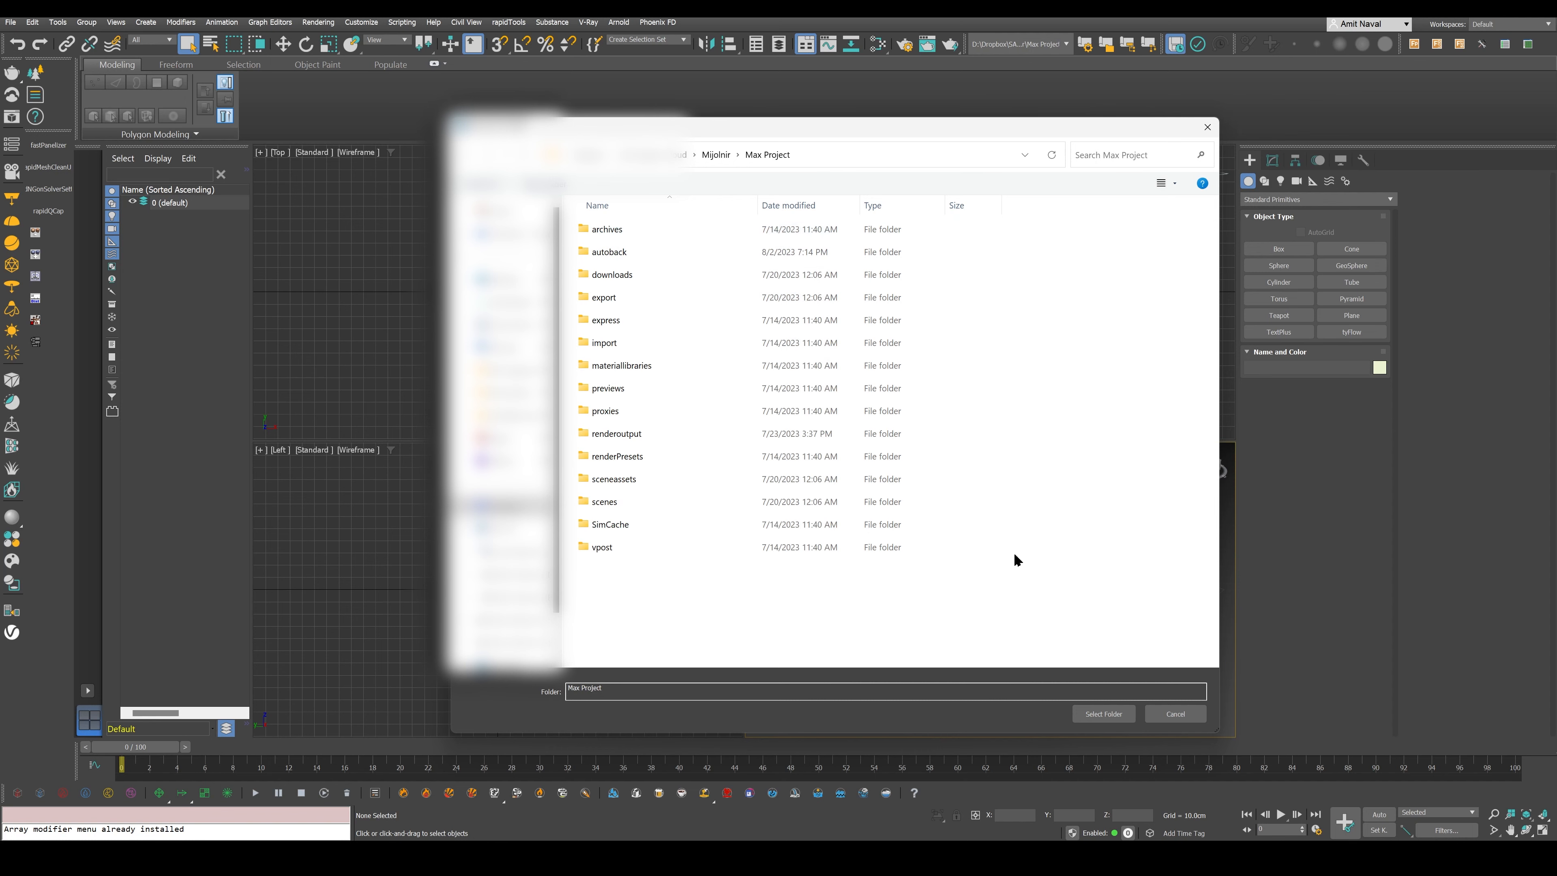
left_click(1100, 714)
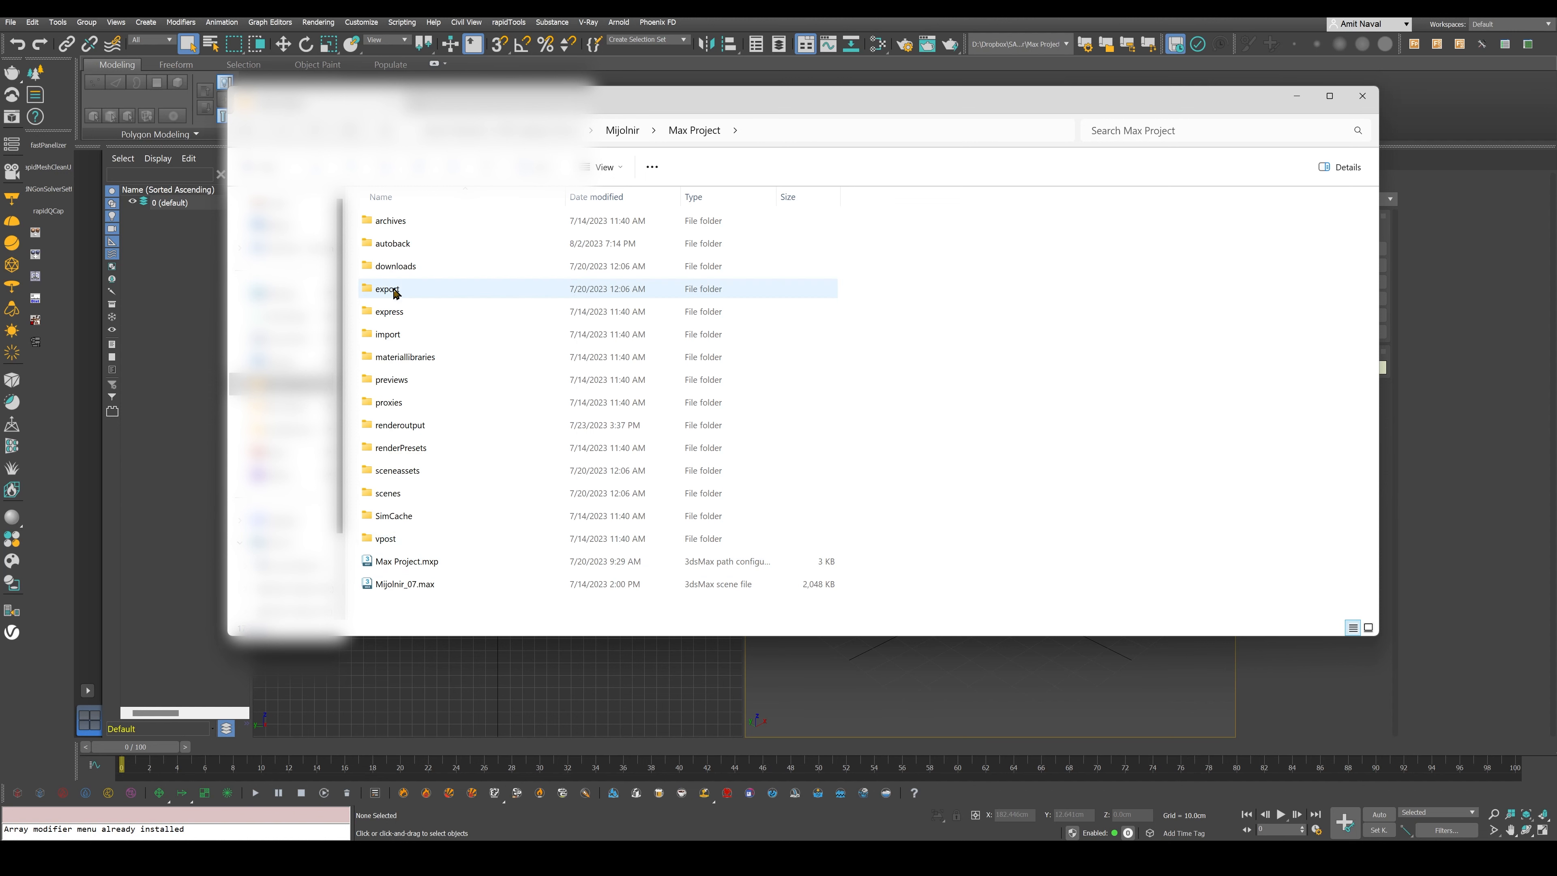
- Browse the project's scenes folder and the images folder inside sceneassets in the file explorer
left_click(409, 498)
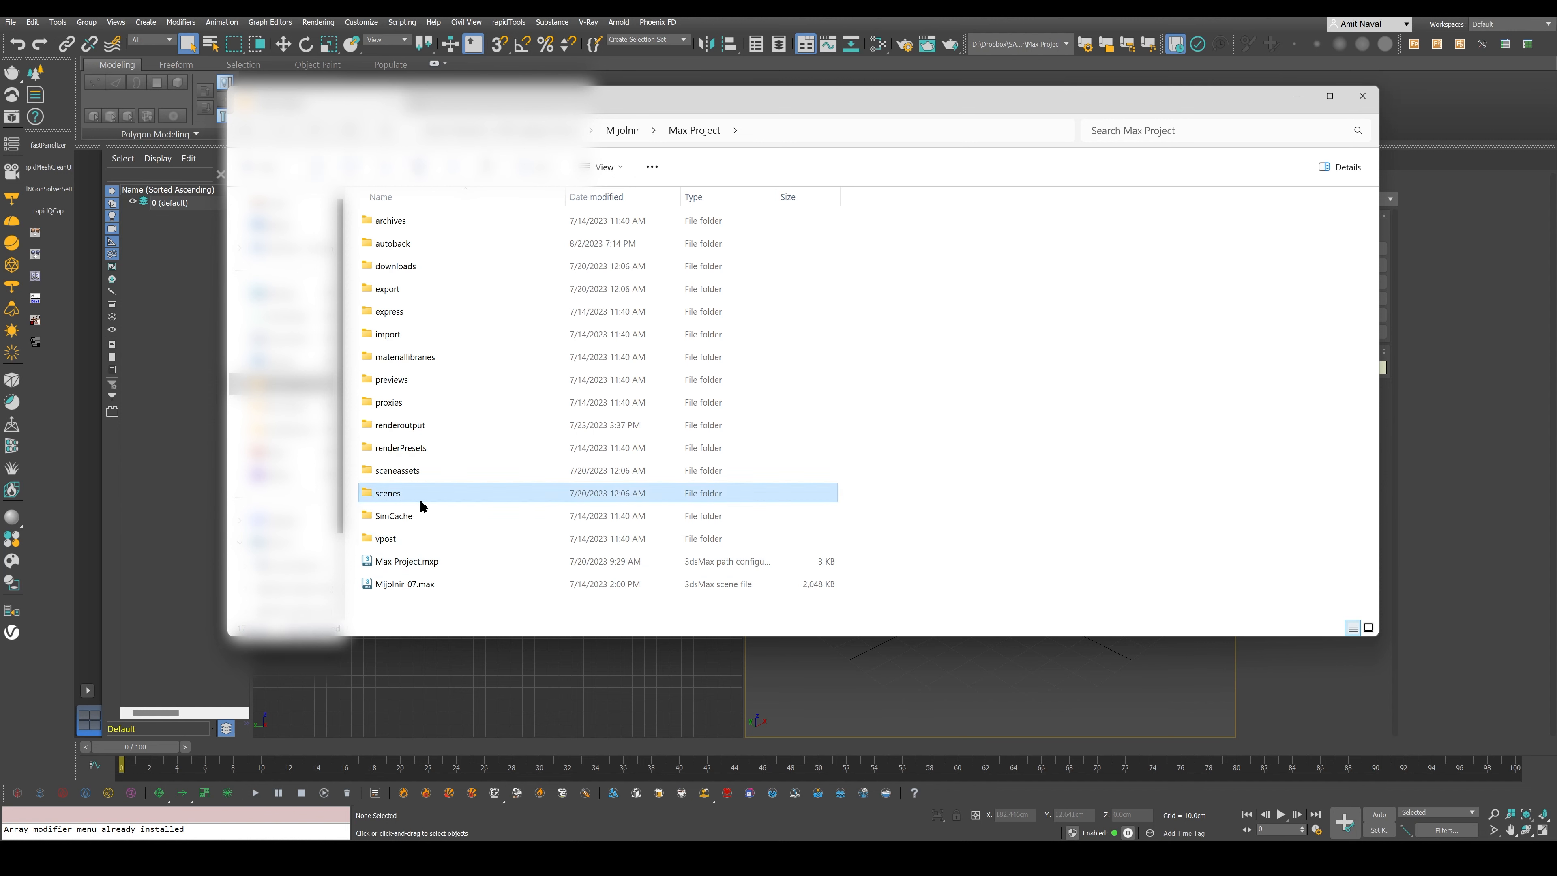
double_click(393, 498)
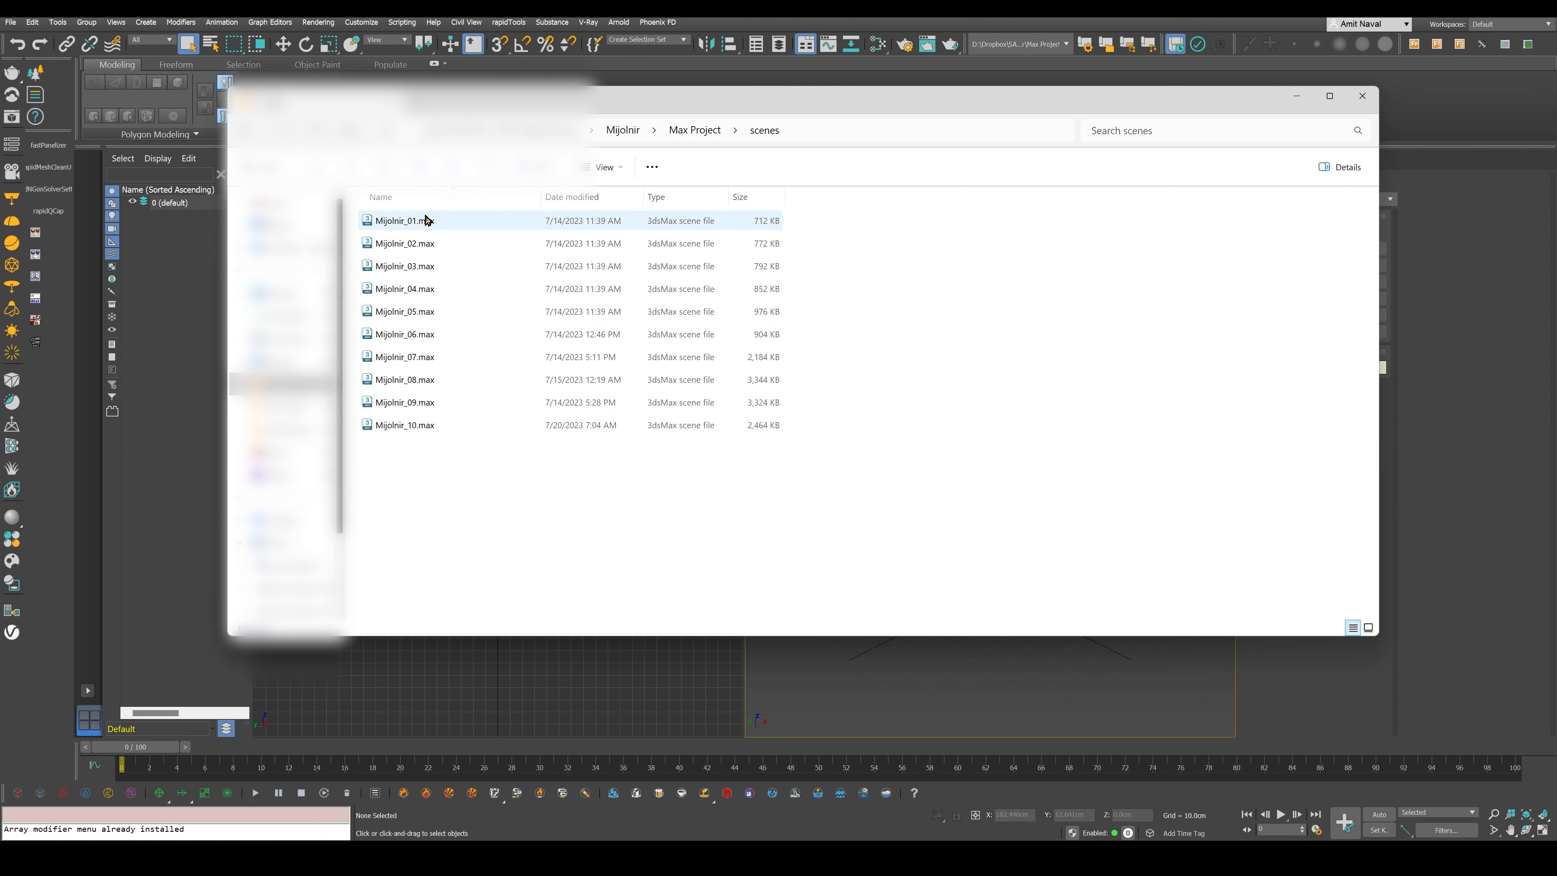
left_click(693, 129)
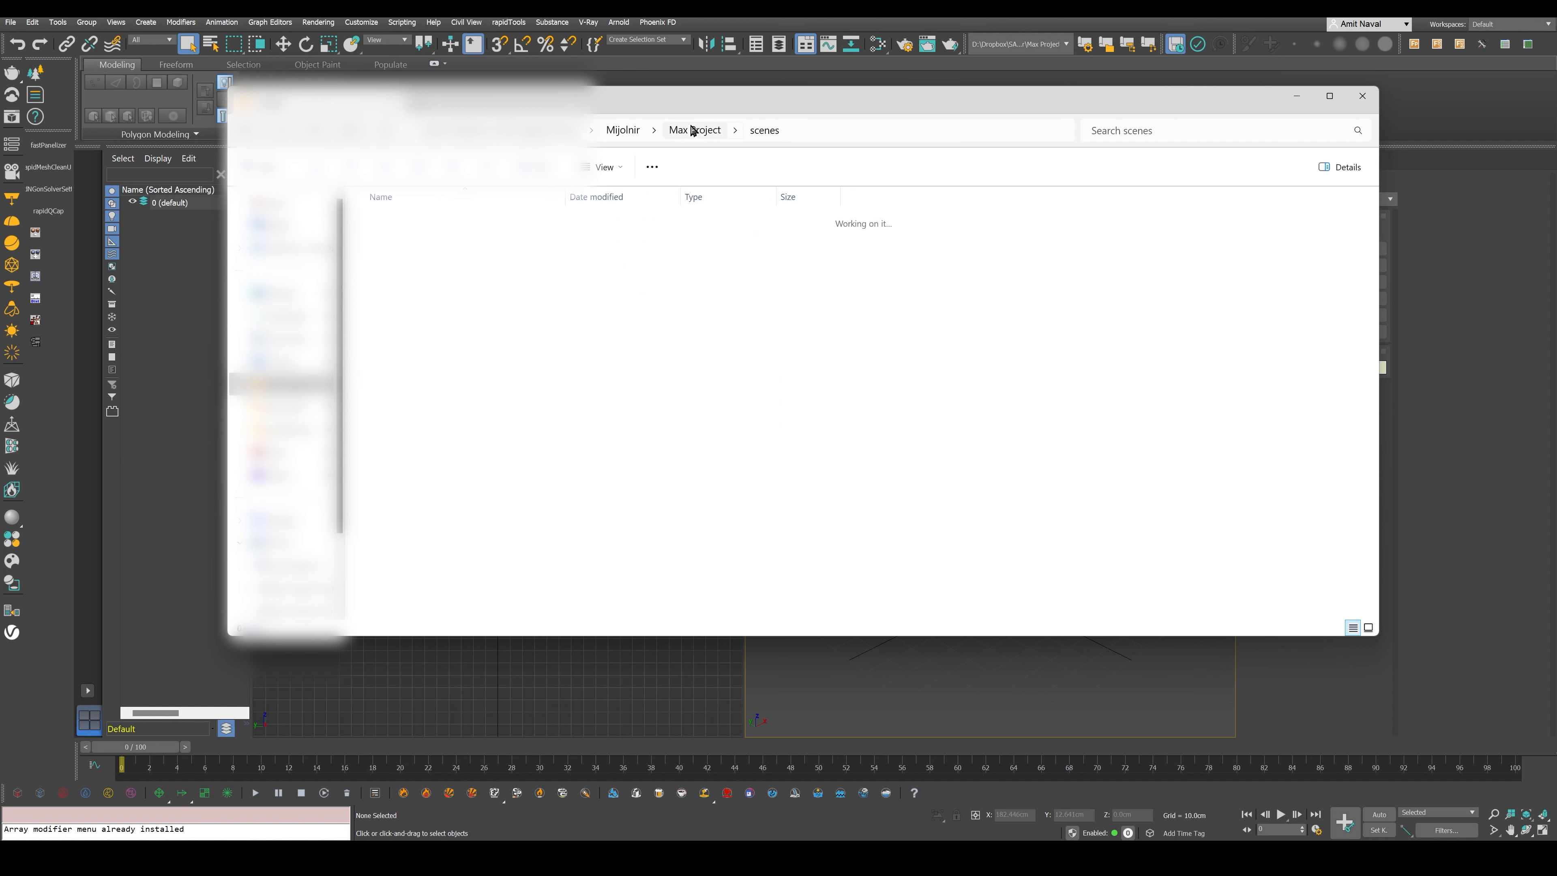
double_click(436, 477)
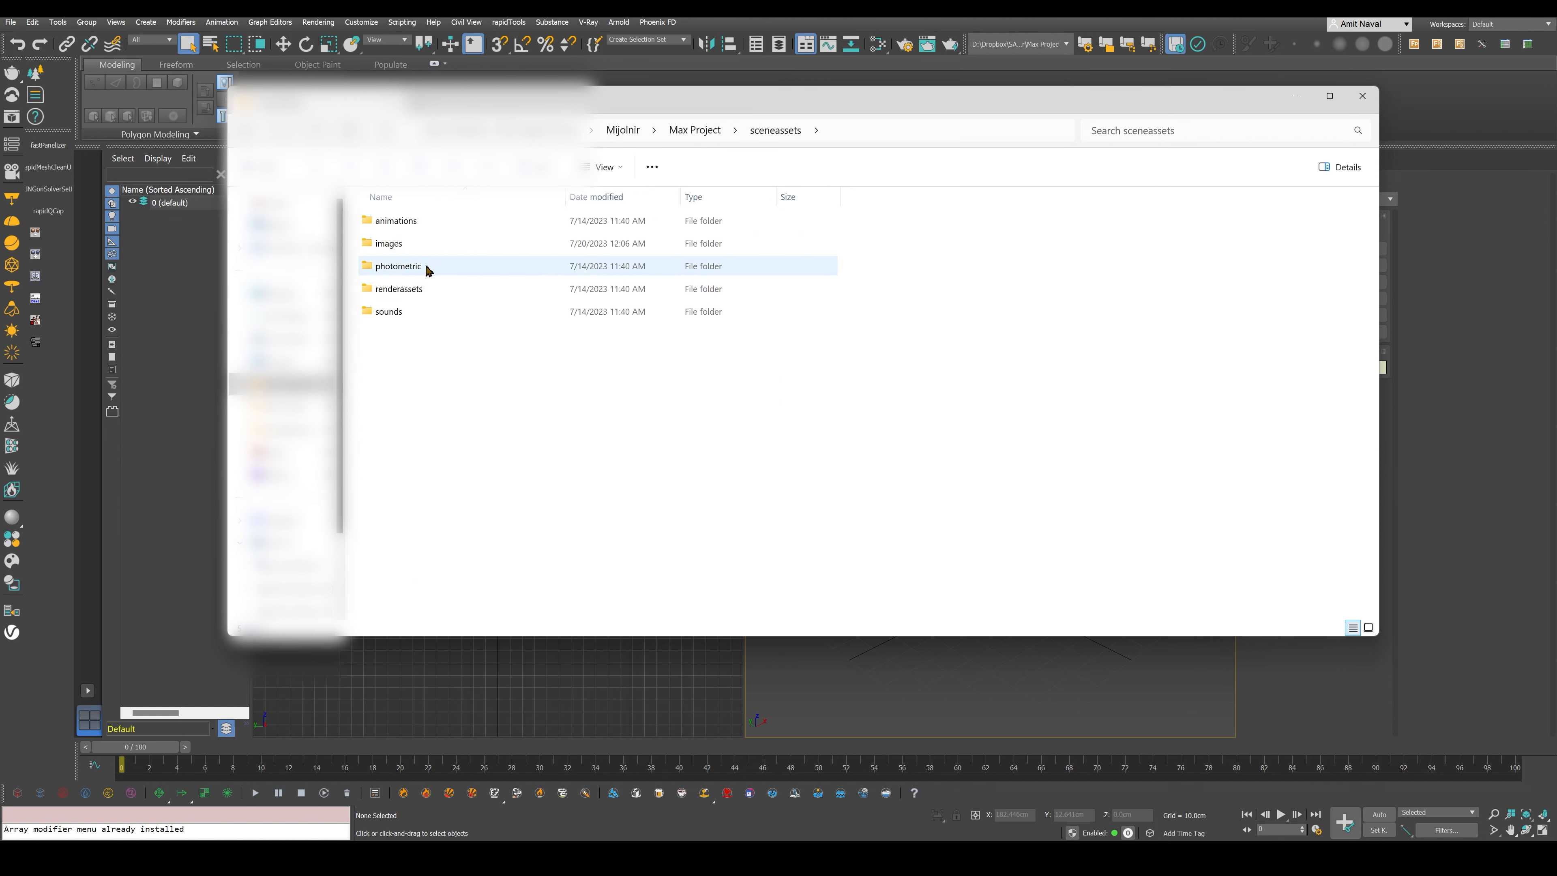
double_click(425, 245)
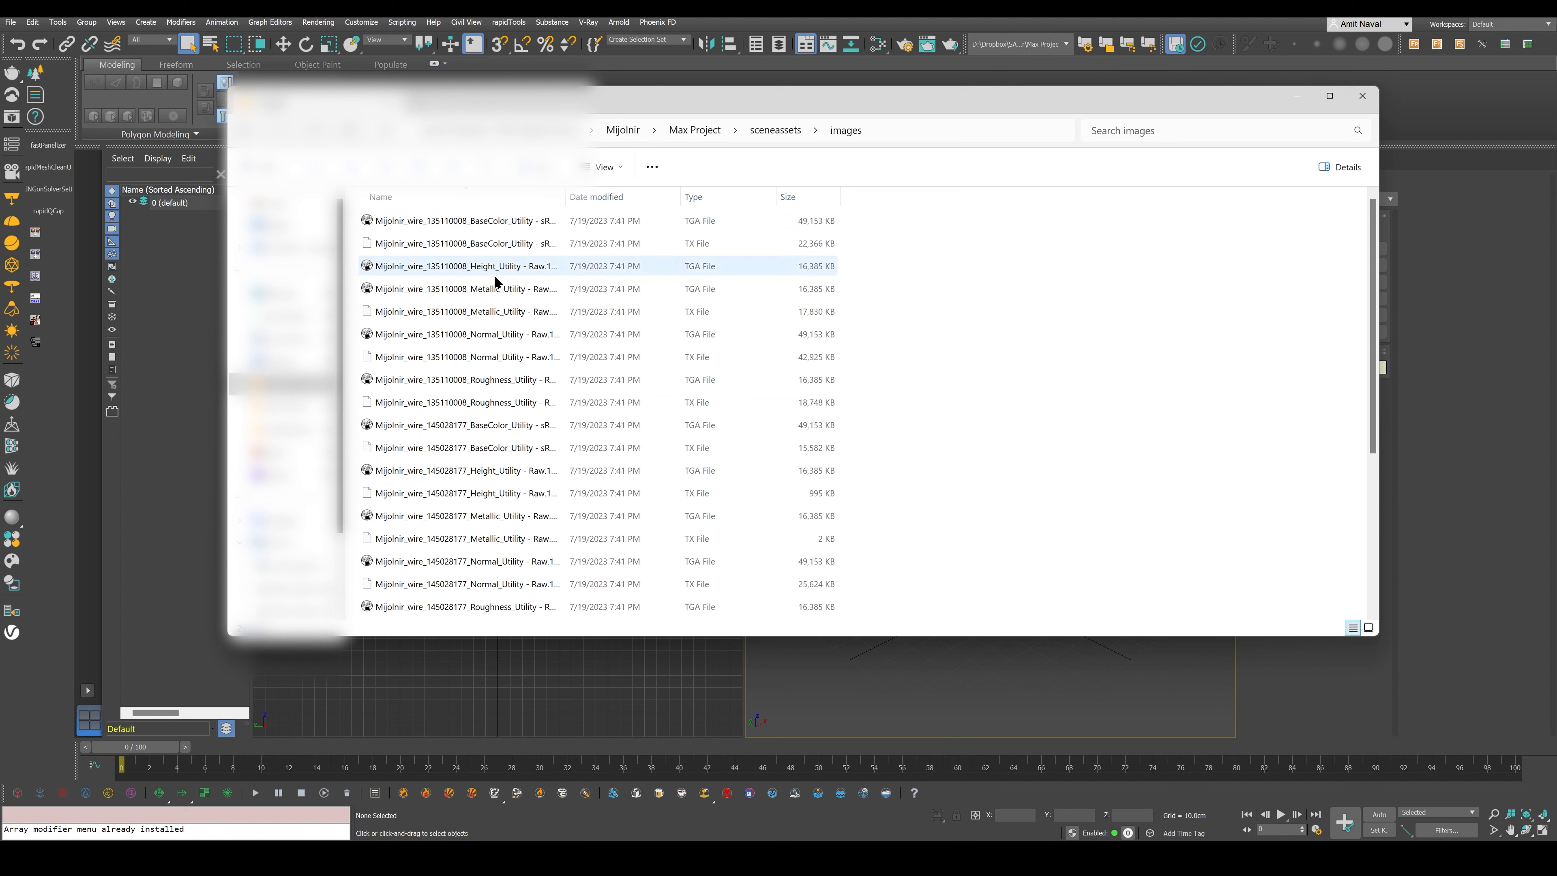
- Open the thor-hammer engineering drawing from the project's downloads folder to view it
left_click(772, 136)
left_click(693, 129)
double_click(424, 266)
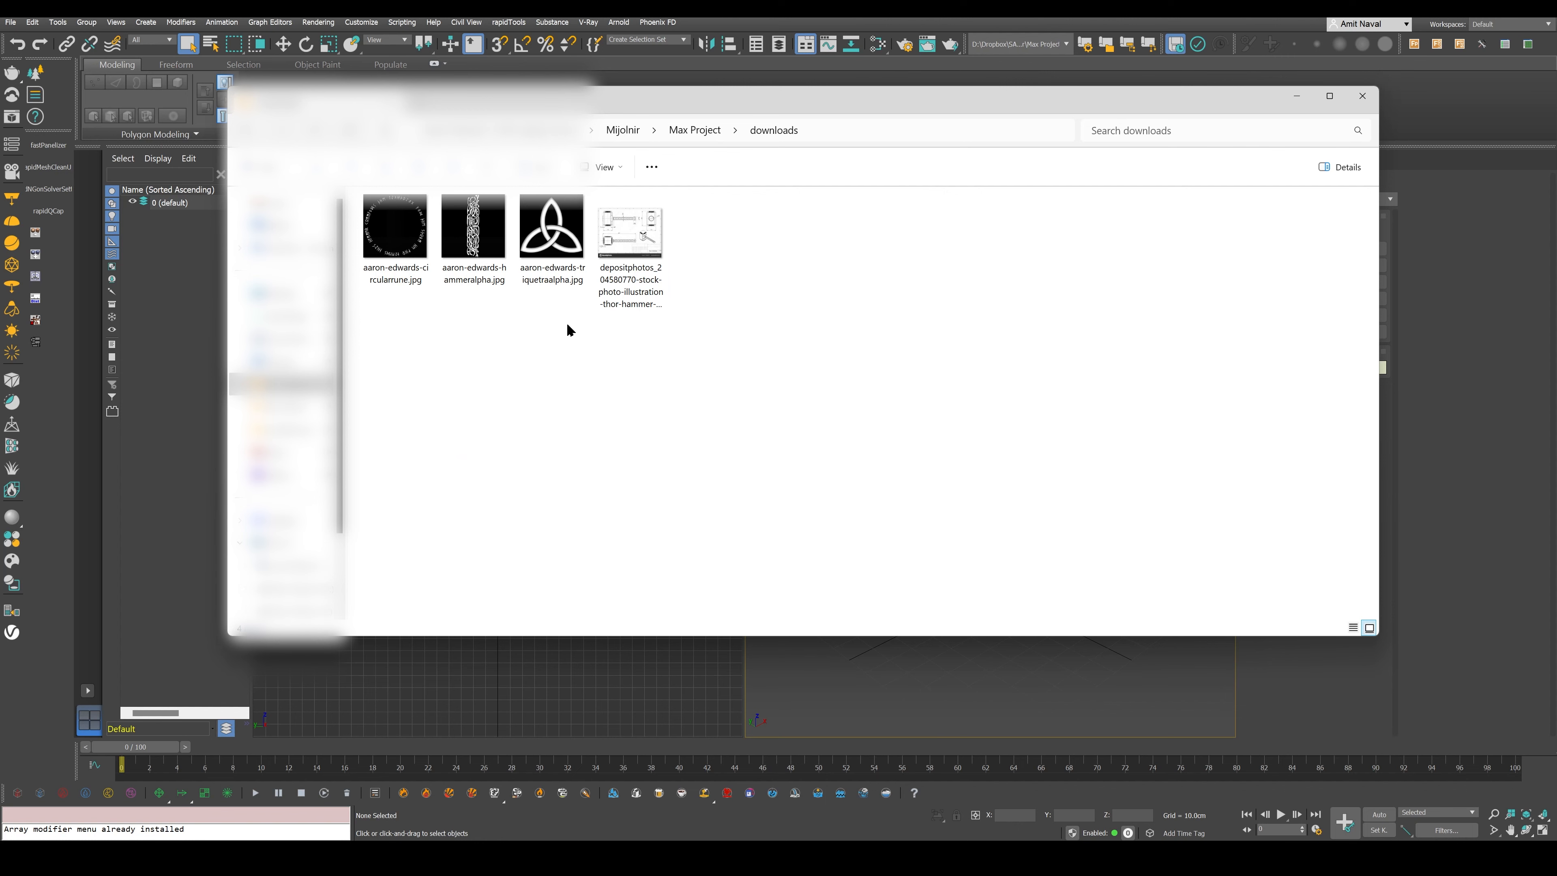
left_click(648, 242)
double_click(648, 242)
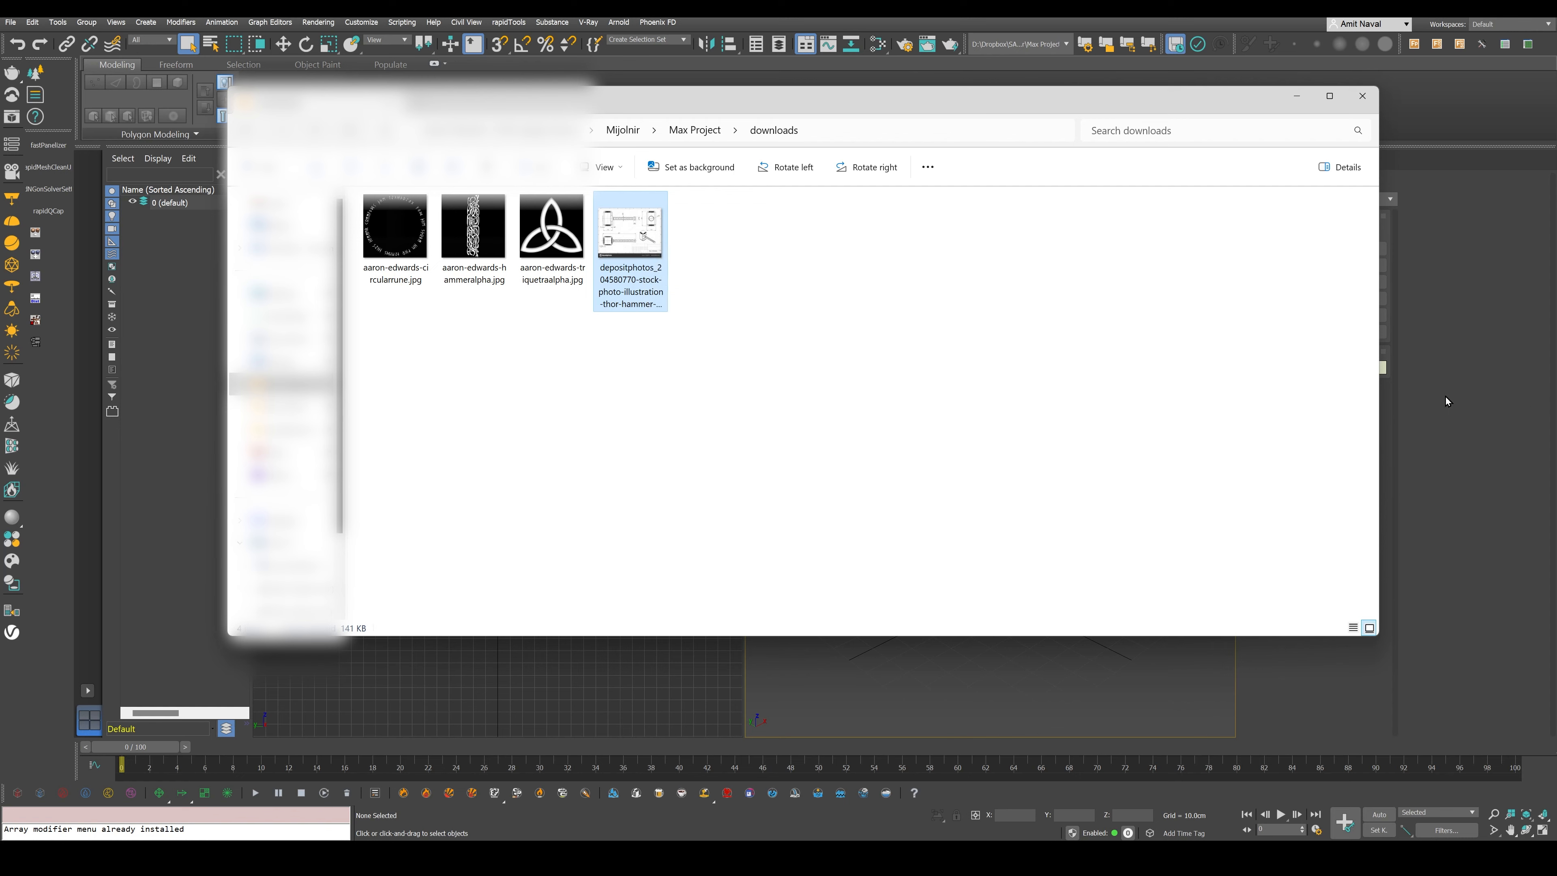
- Draw a plane about 104 cm long and 89 cm wide in the Front view with 1 length and 1 width segment
left_click(1447, 368)
left_click(1352, 315)
left_click_drag(933, 167, 1044, 294)
left_click(1273, 160)
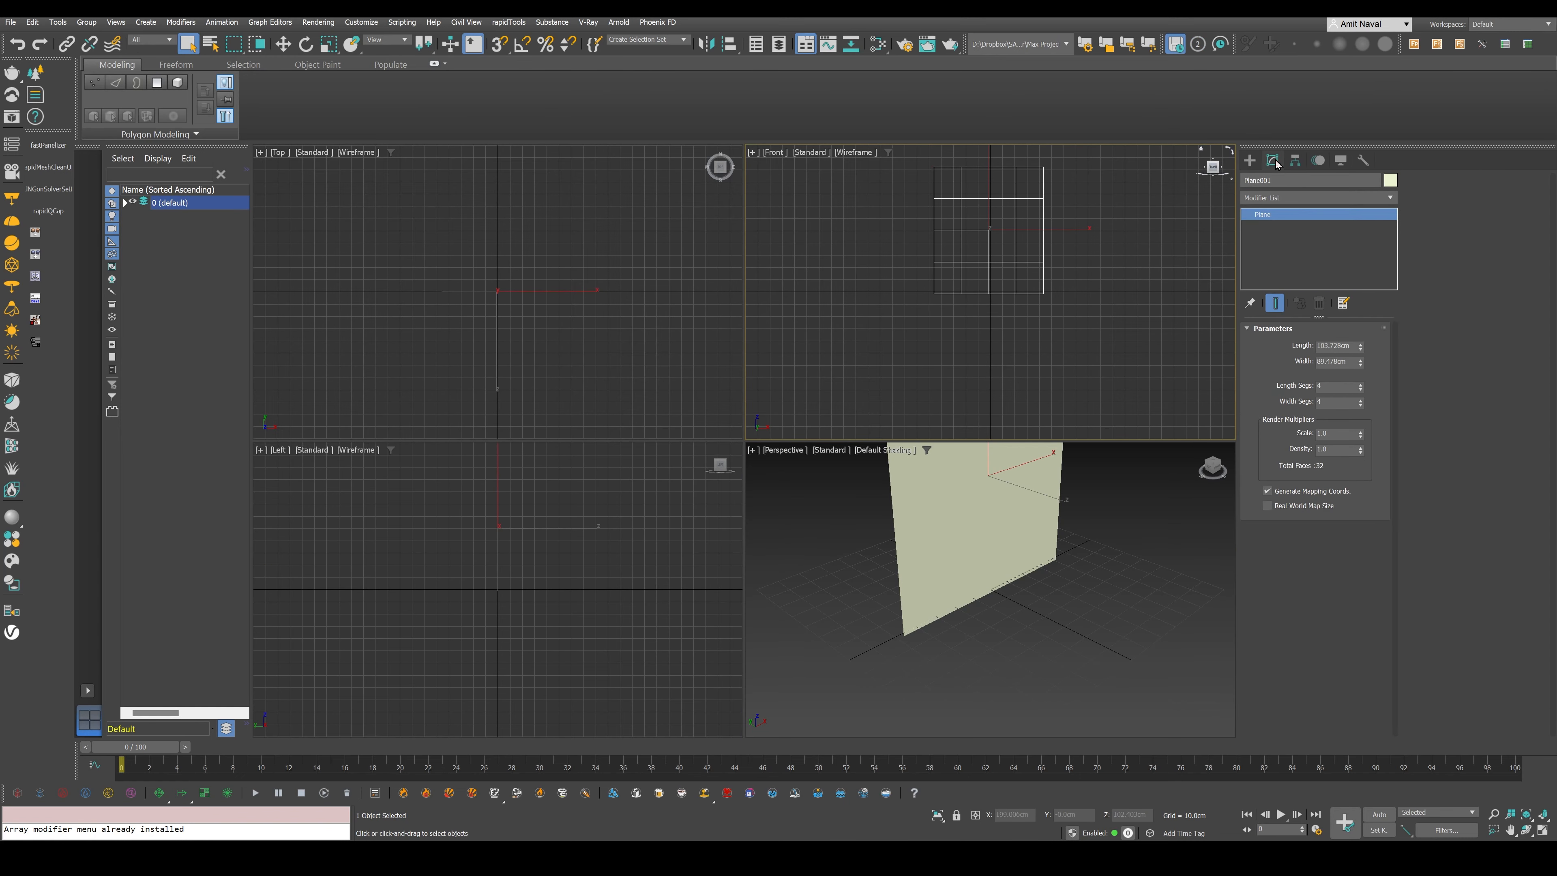
right_click(1361, 387)
right_click(1360, 403)
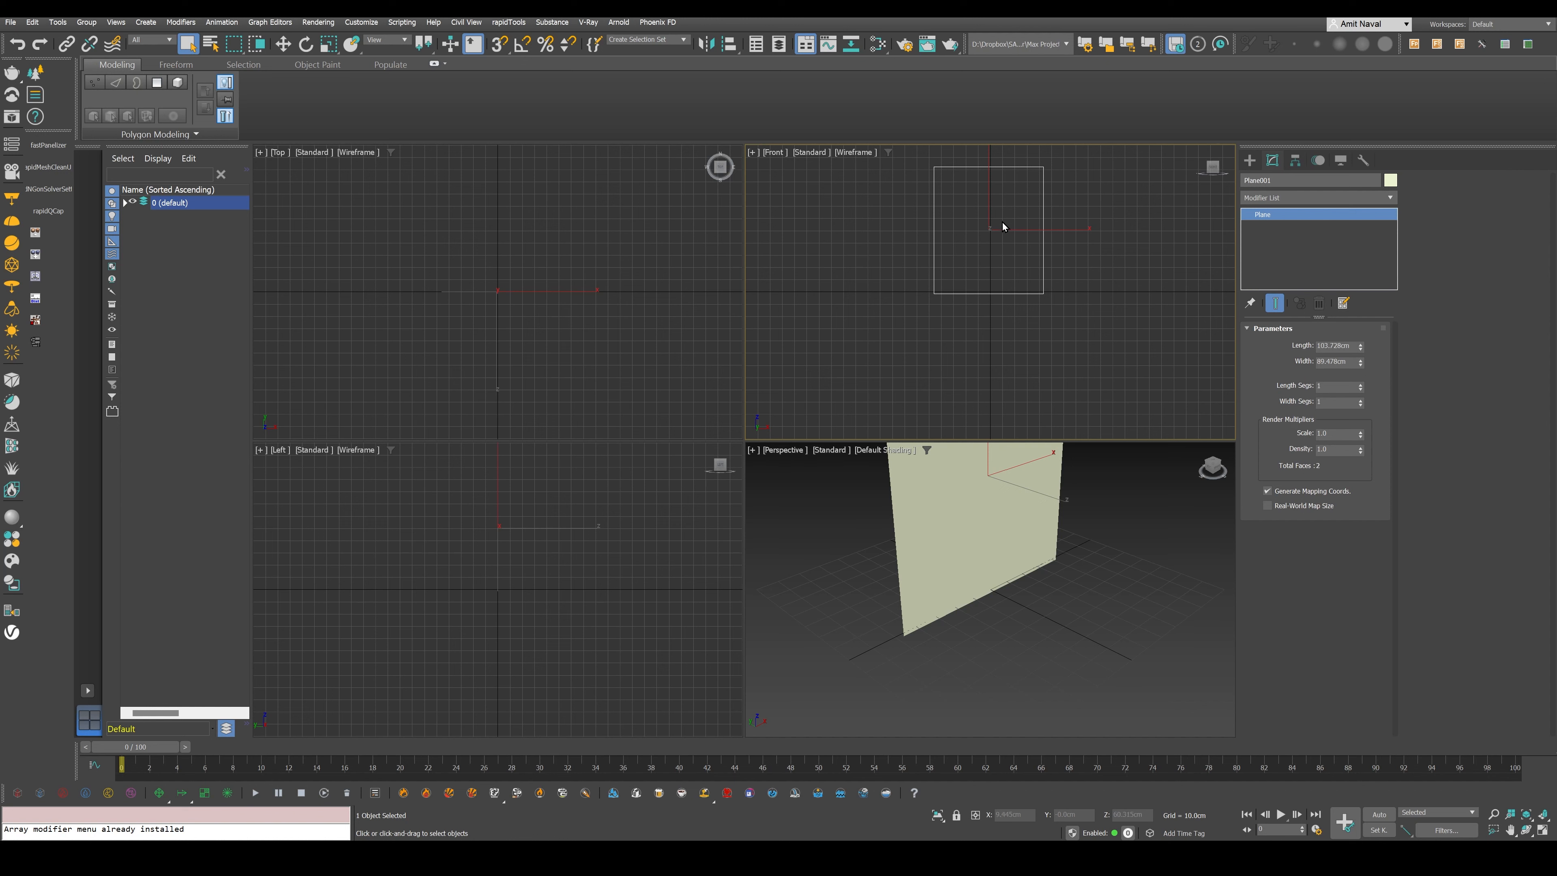
- Set the plane's length to 1600 cm
middle_click_drag(963, 501, 957, 570, "alt")
double_click(1329, 346)
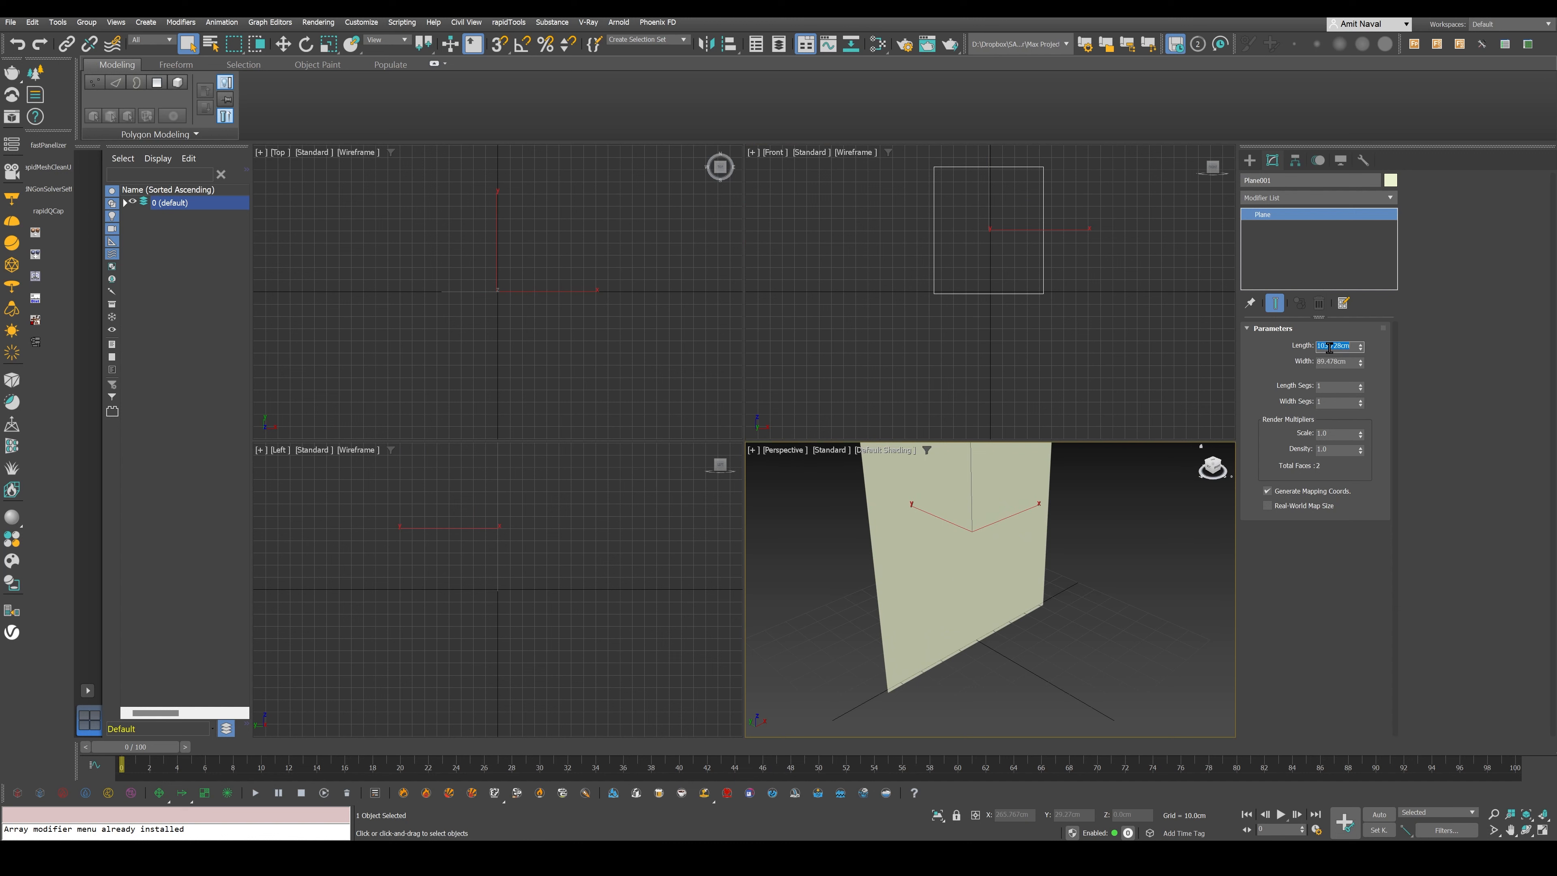
type("1600")
key("Return")
scroll(1085, 529, "down", 10)
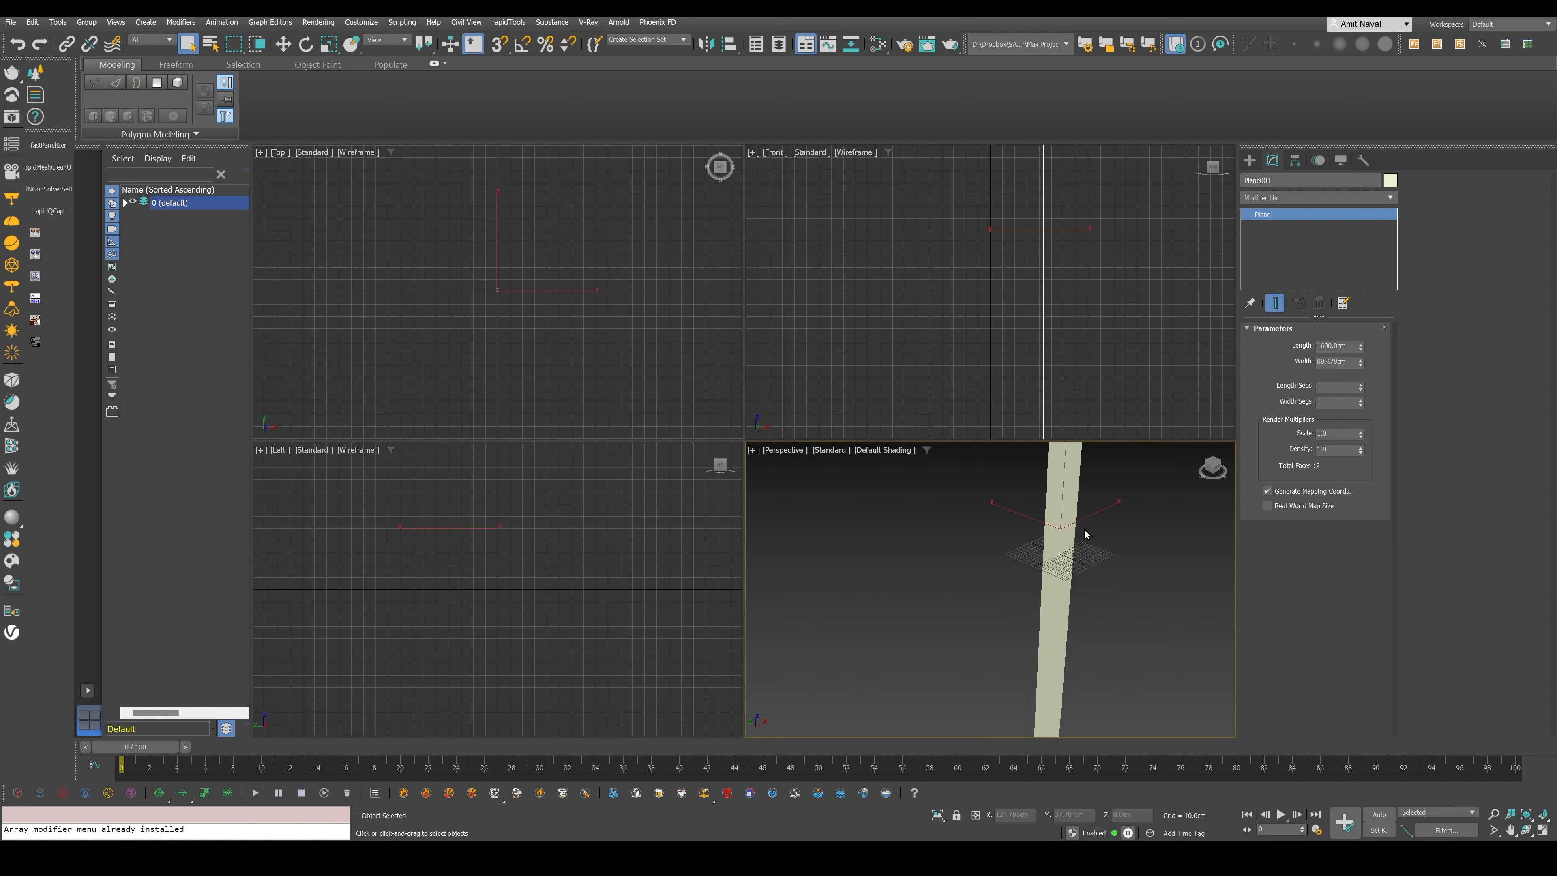
scroll(1085, 529, "up", 8)
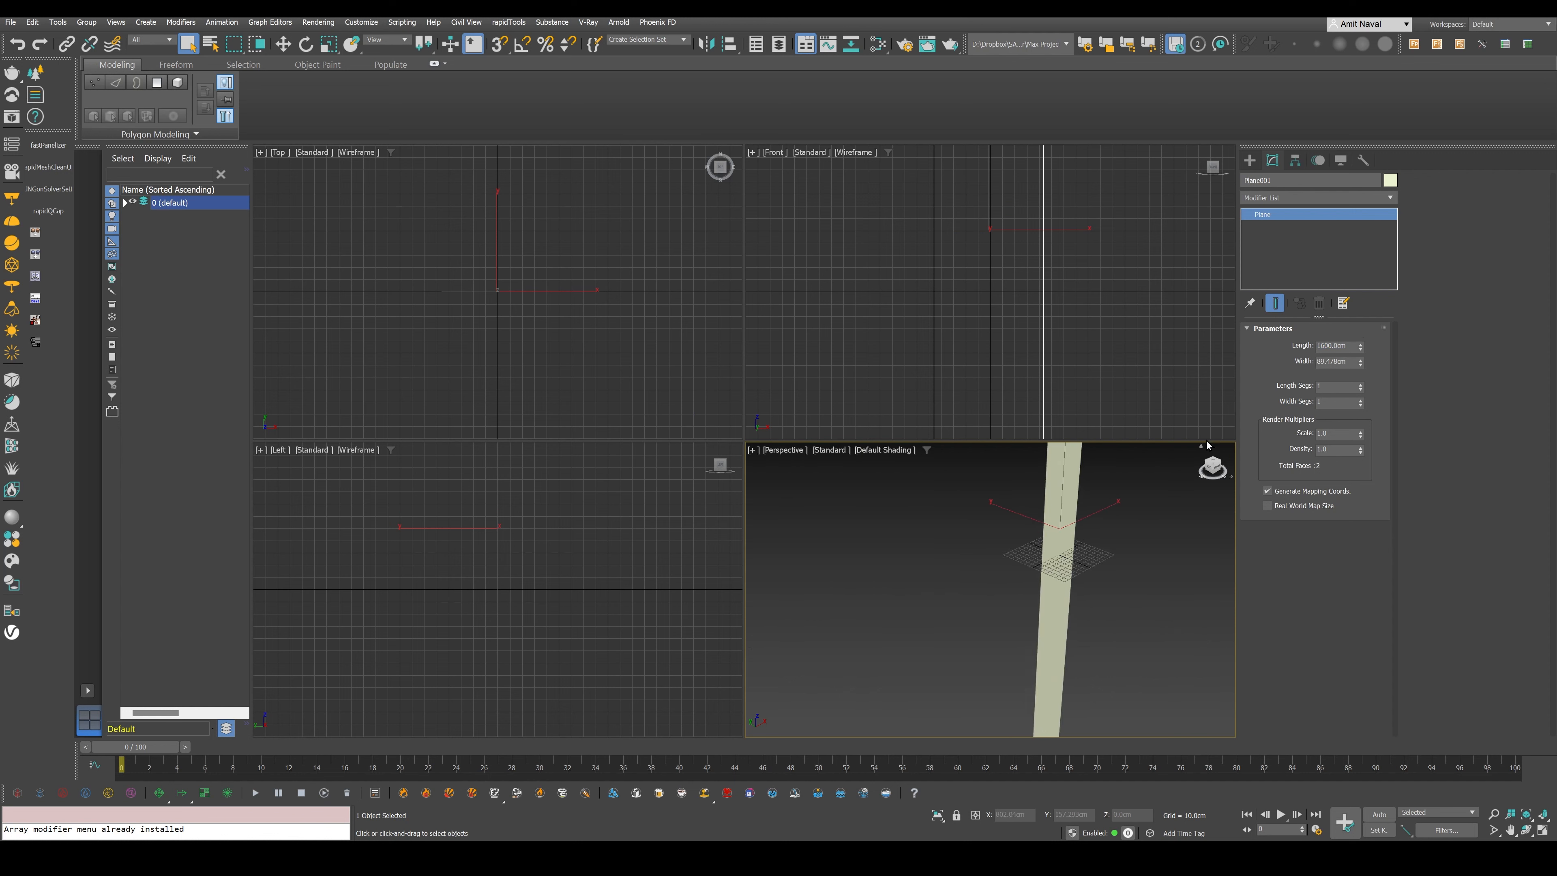
- Check the hammer drawing's pixel dimensions and size the plane to match, with length 124.5 cm and width 160 cm
double_click(1329, 345)
key("alt+Tab")
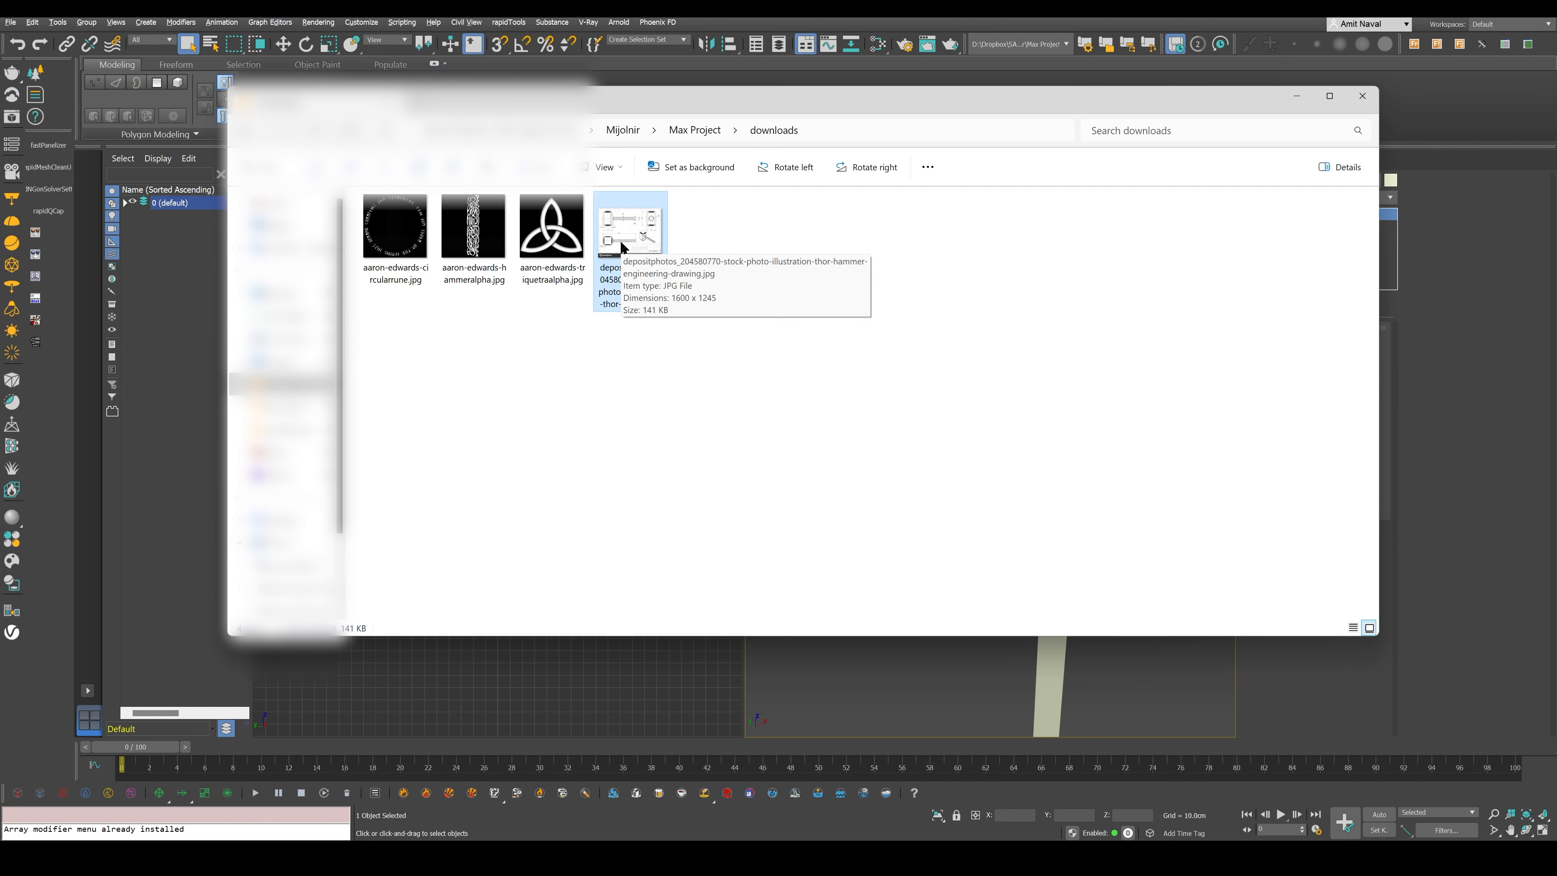
key("alt+Tab")
double_click(1331, 347)
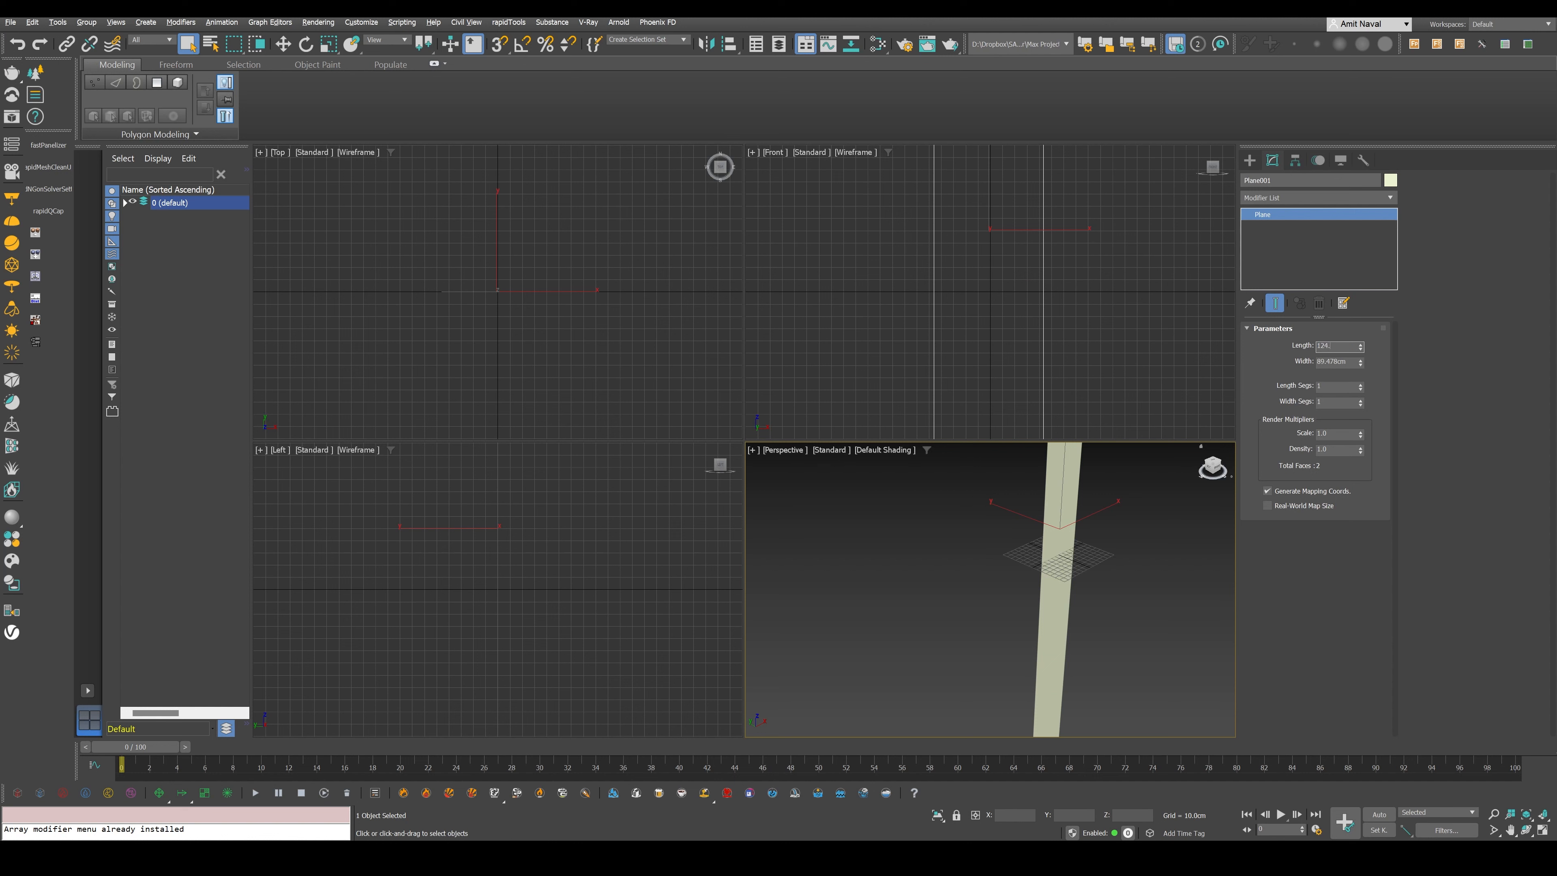
key("Tab")
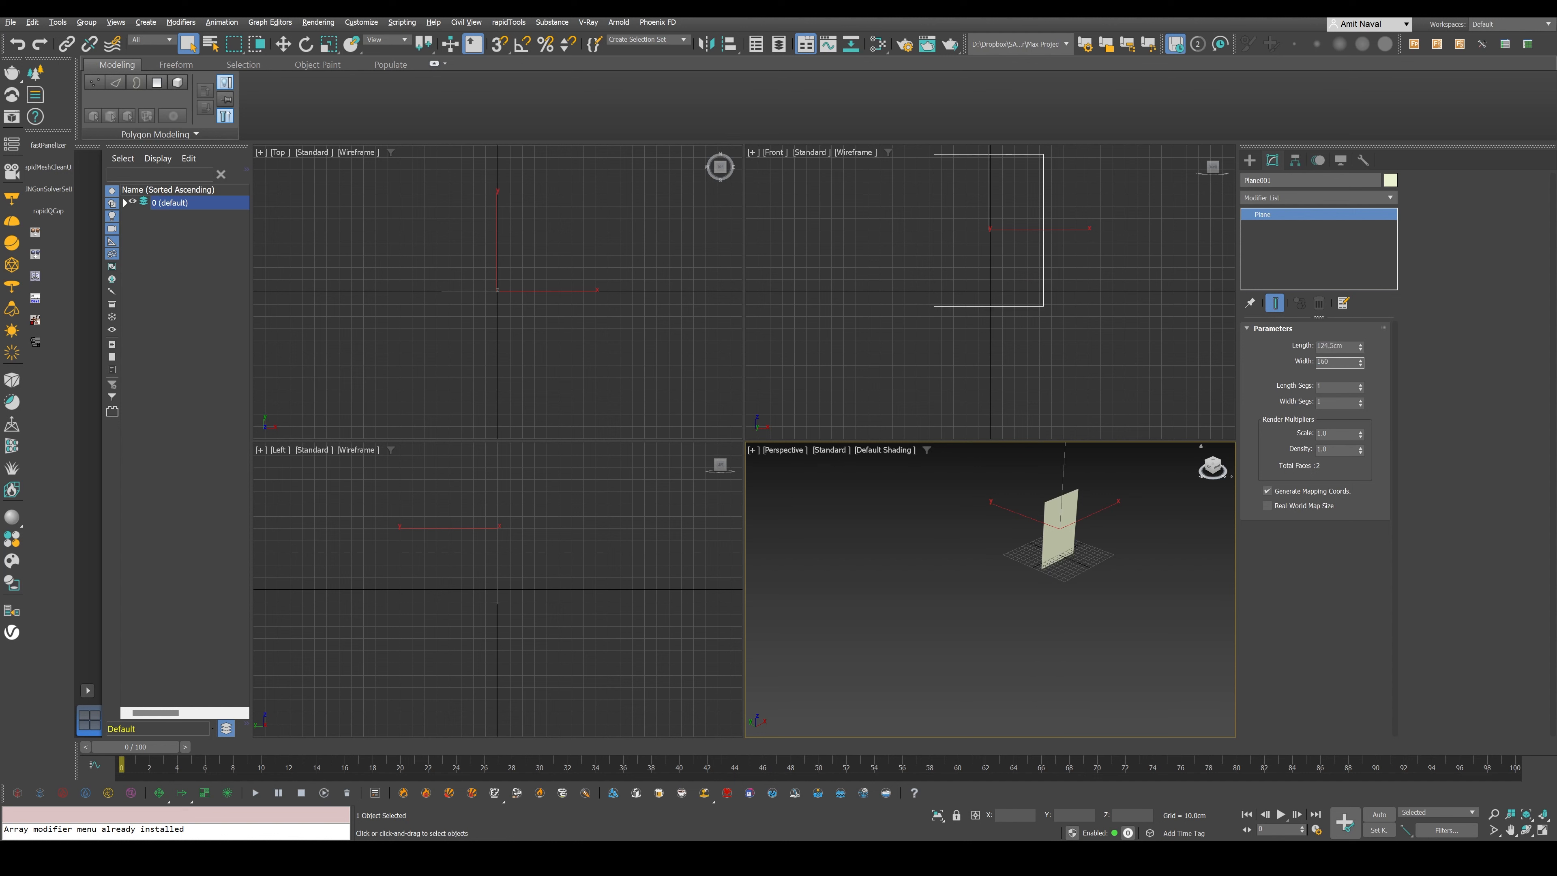
type("160")
key("Return")
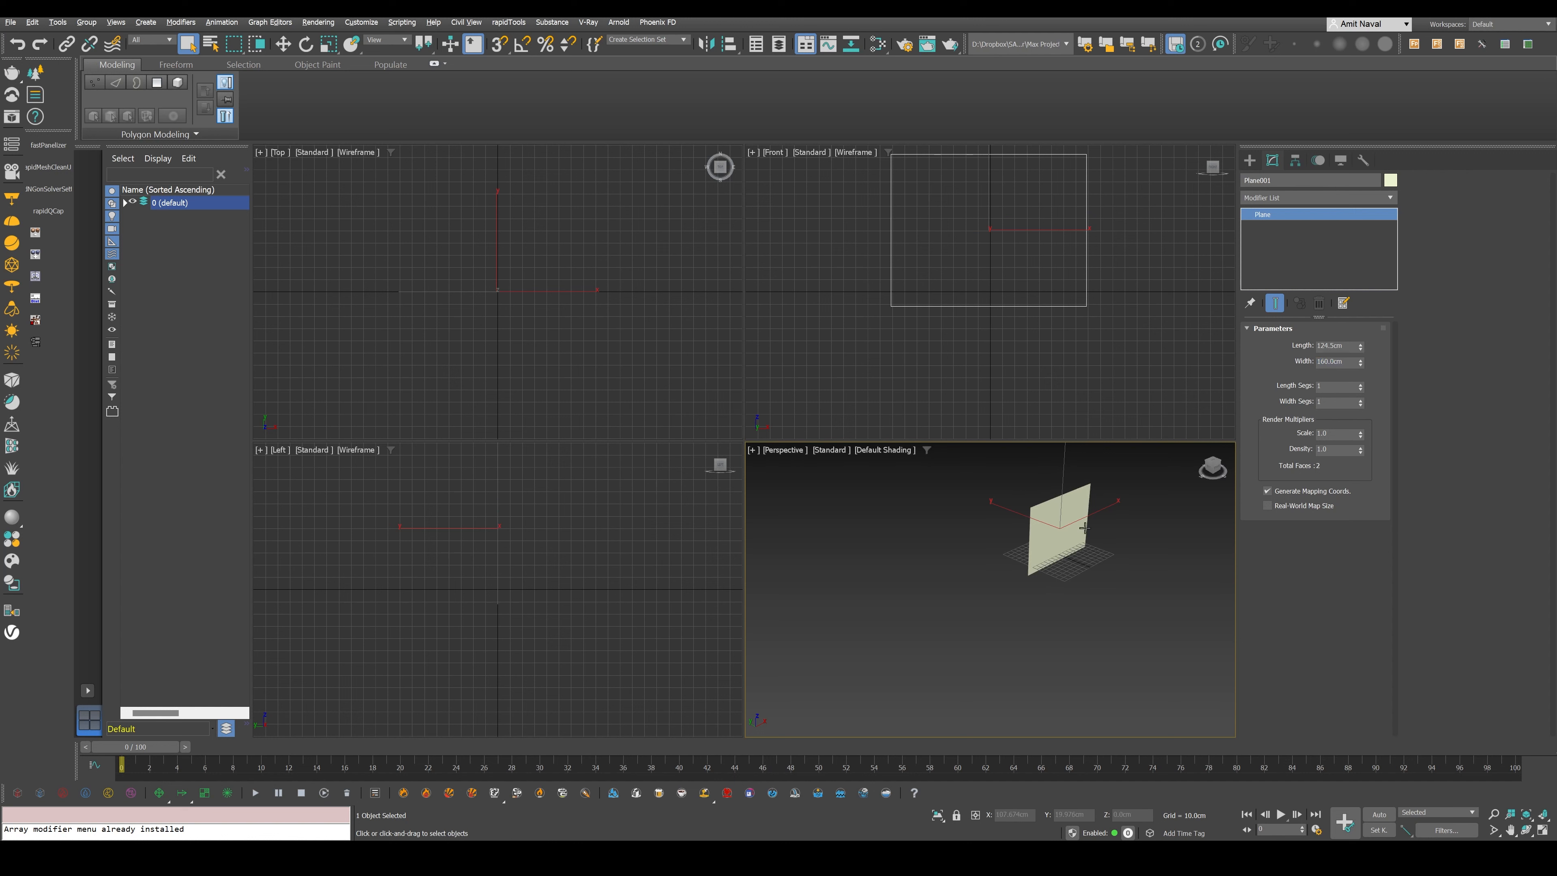
- Apply the thor-hammer engineering drawing from the downloads folder to the plane as its texture, and deselect the plane
scroll(1079, 576, "up", 5)
middle_click_drag(1080, 588, 1050, 567, "alt")
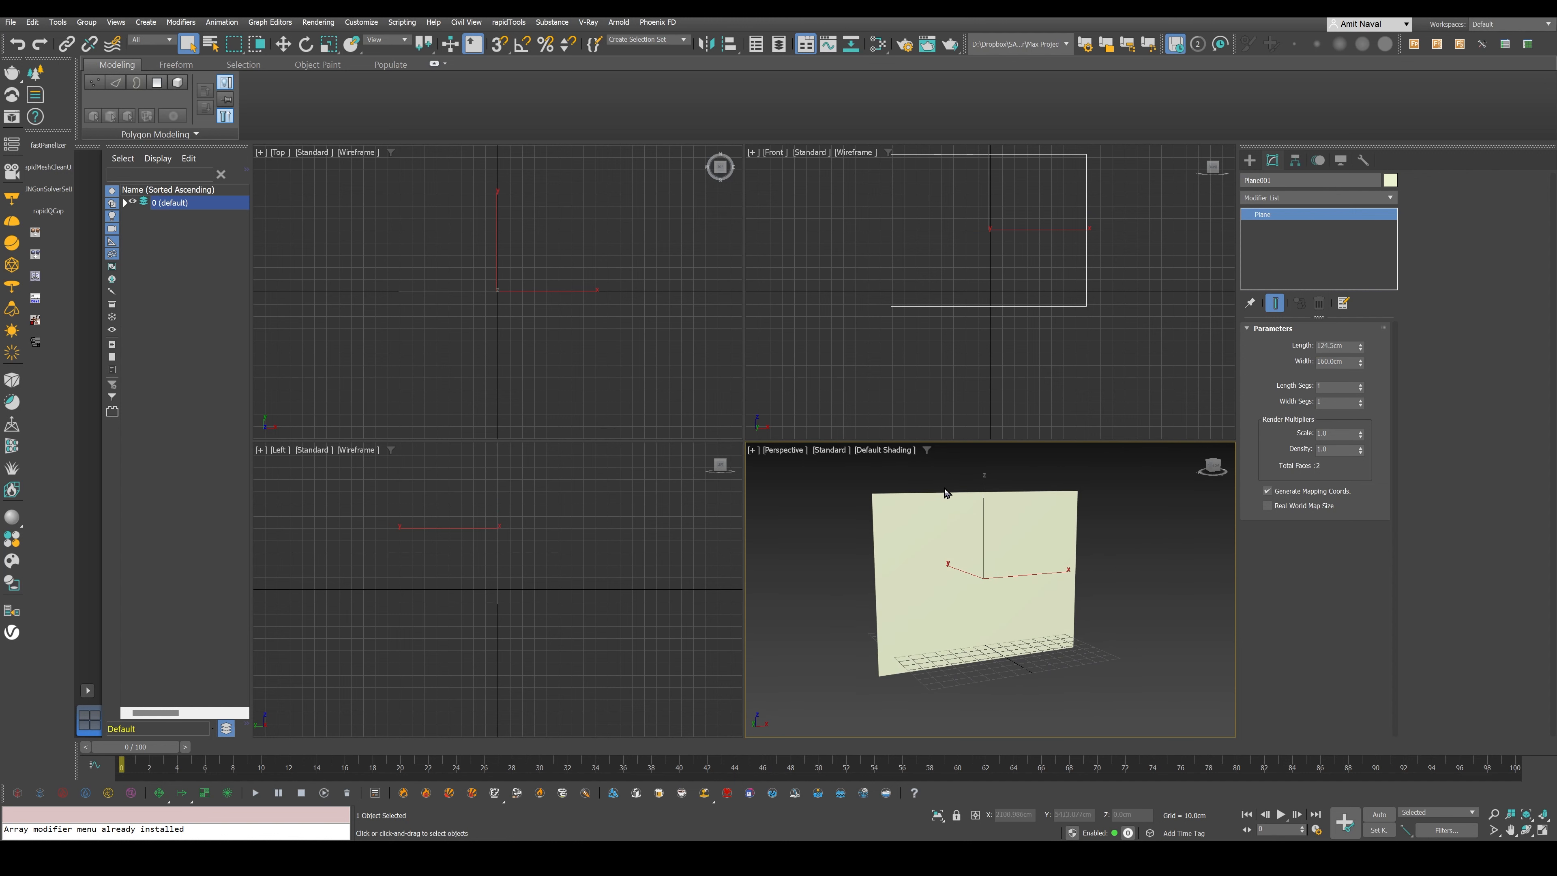
key("alt+Tab")
left_click_drag(279, 423, 1052, 563)
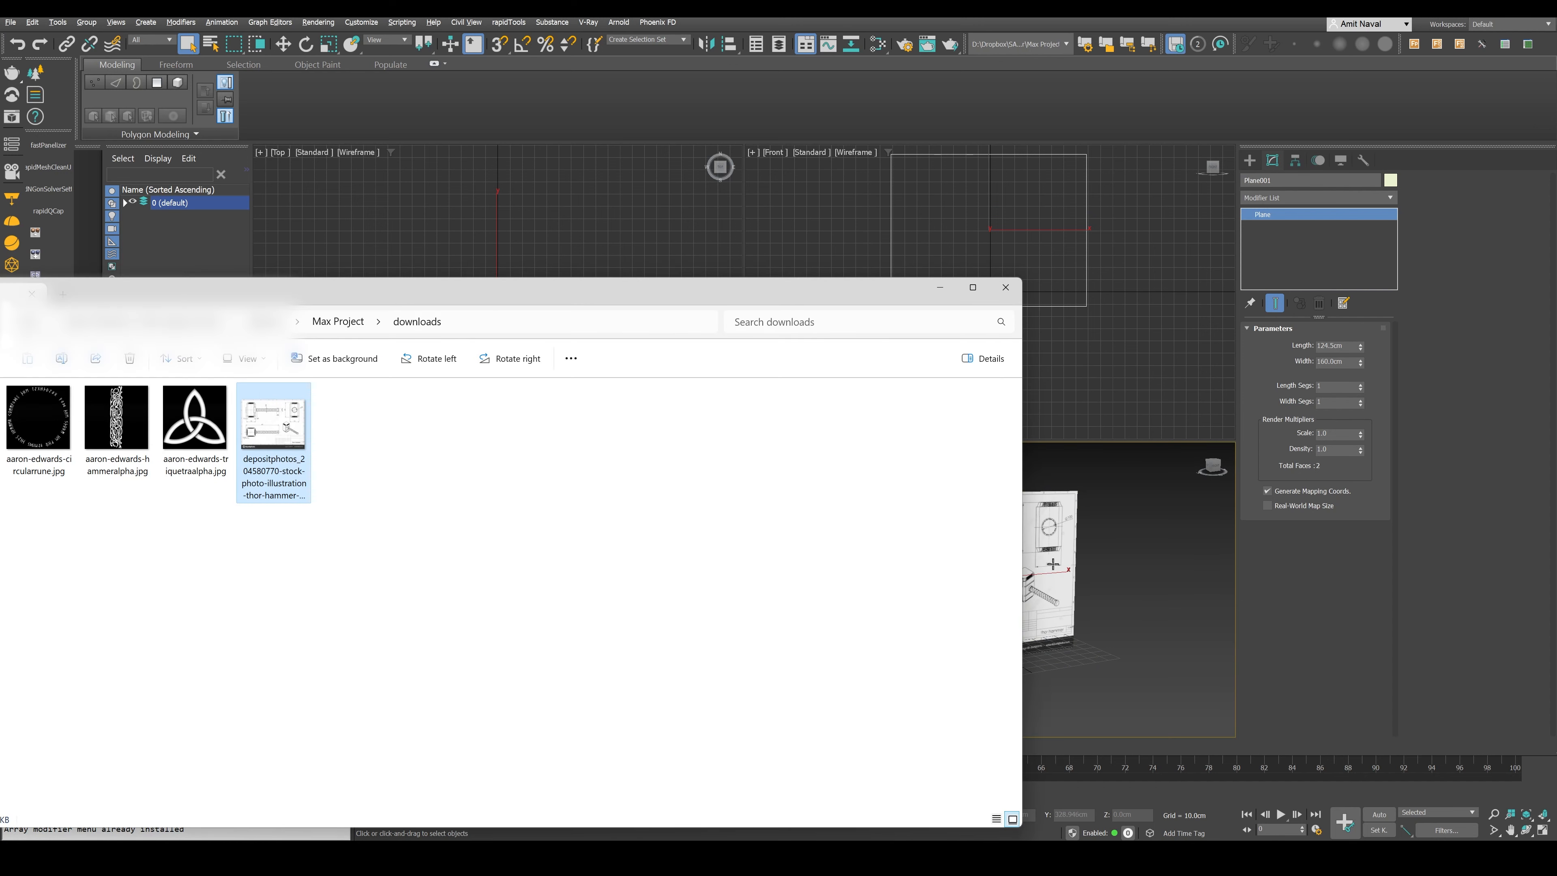
left_click(1147, 552)
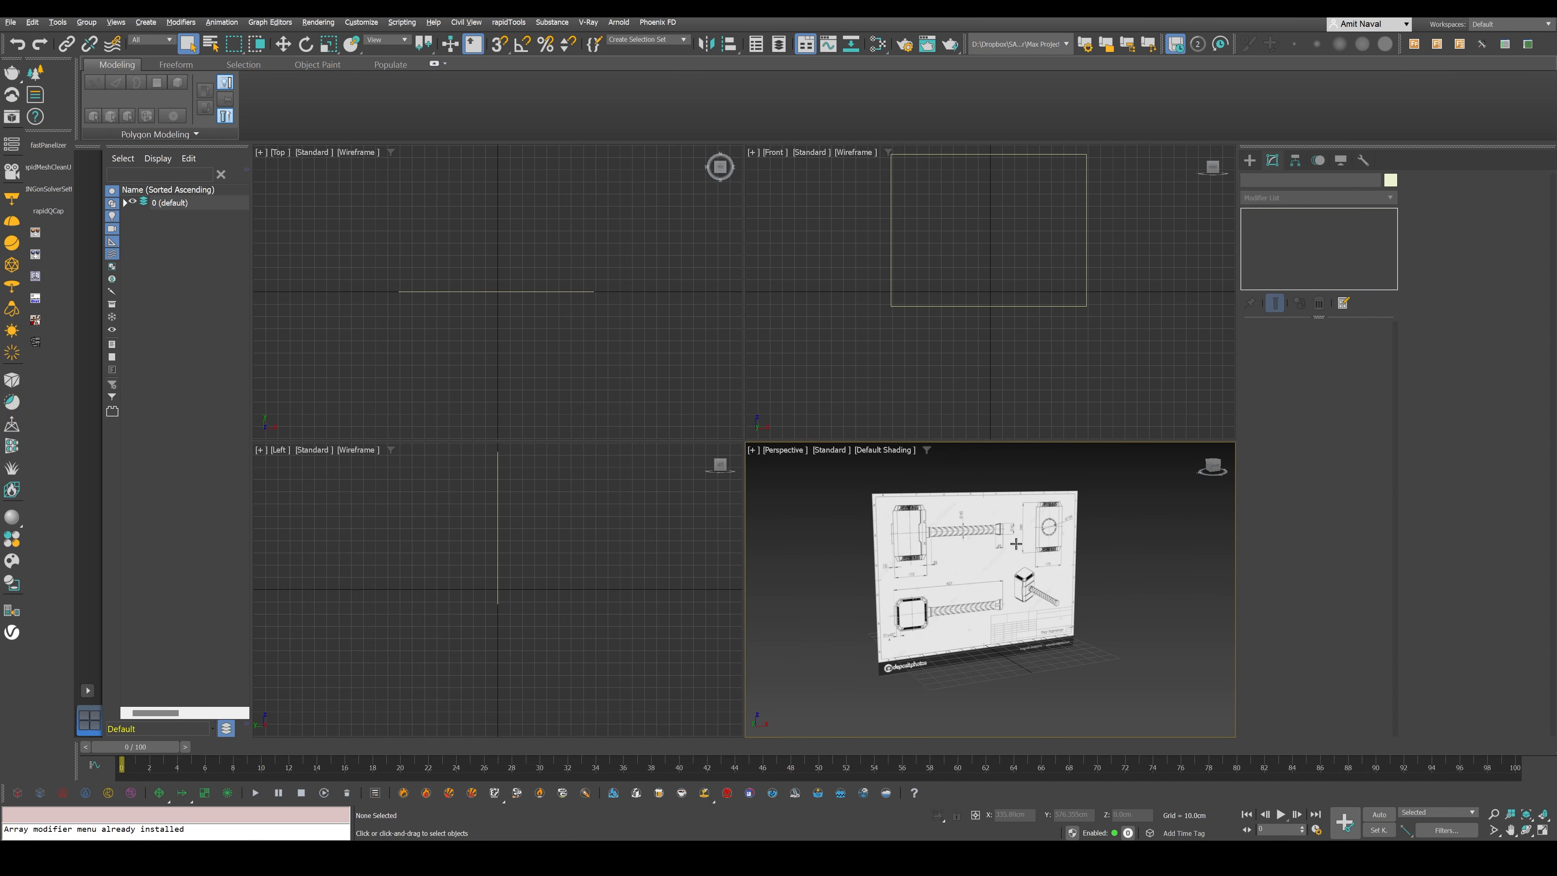
- Examine the textured hammer blueprint and its dimensions in the enlarged Perspective view
key("alt+w")
scroll(883, 409, "up", 3)
mouse_move(883, 410)
middle_mouse_down("alt")
mouse_move(938, 410)
mouse_move(868, 404)
middle_mouse_up("alt")
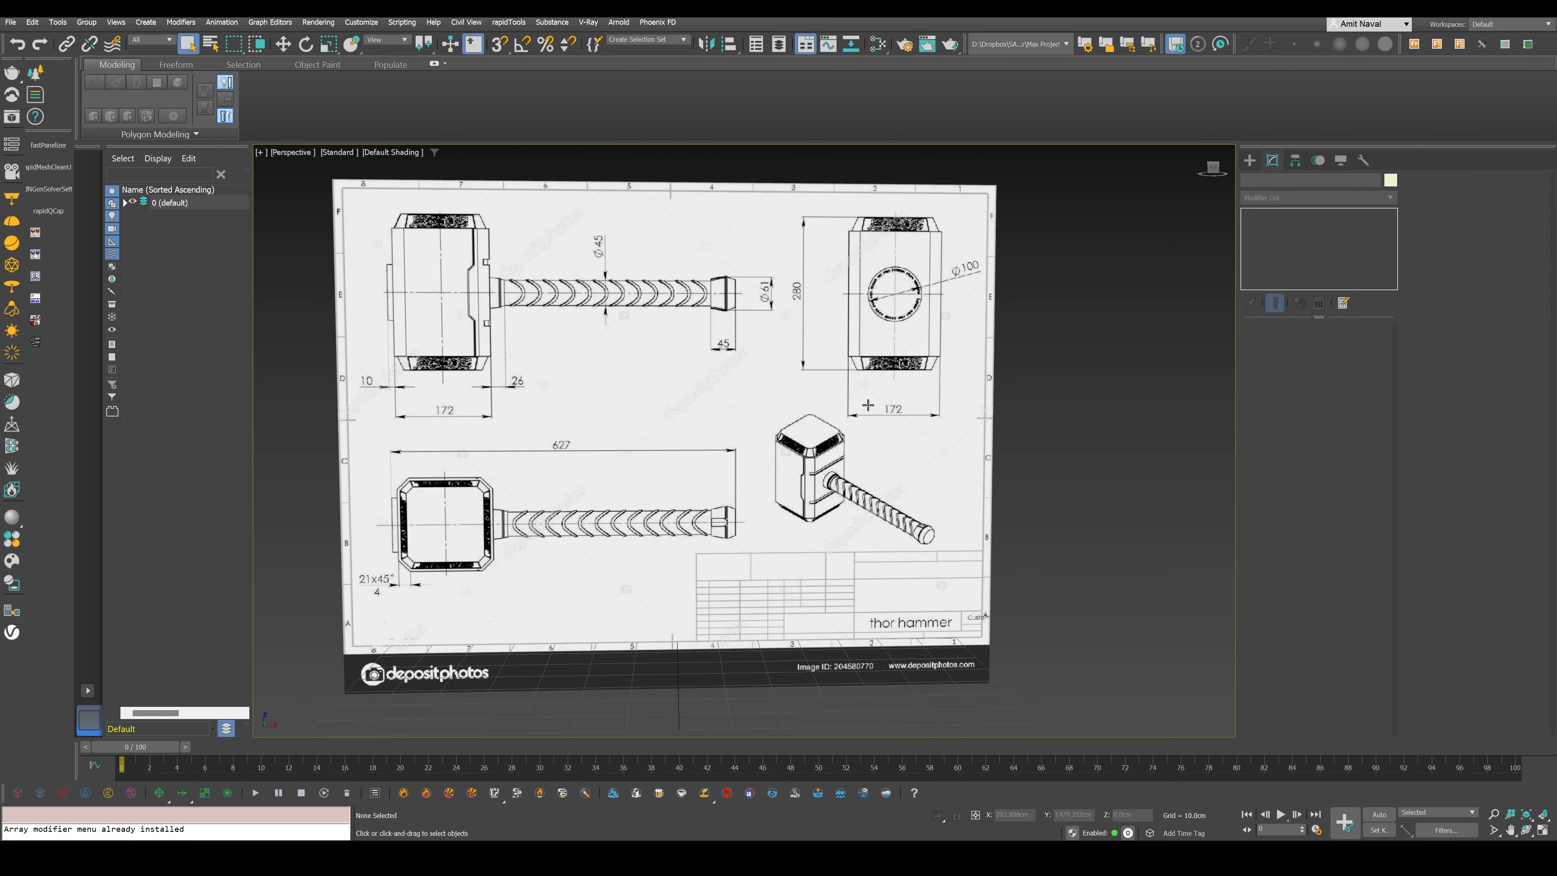
key("w")
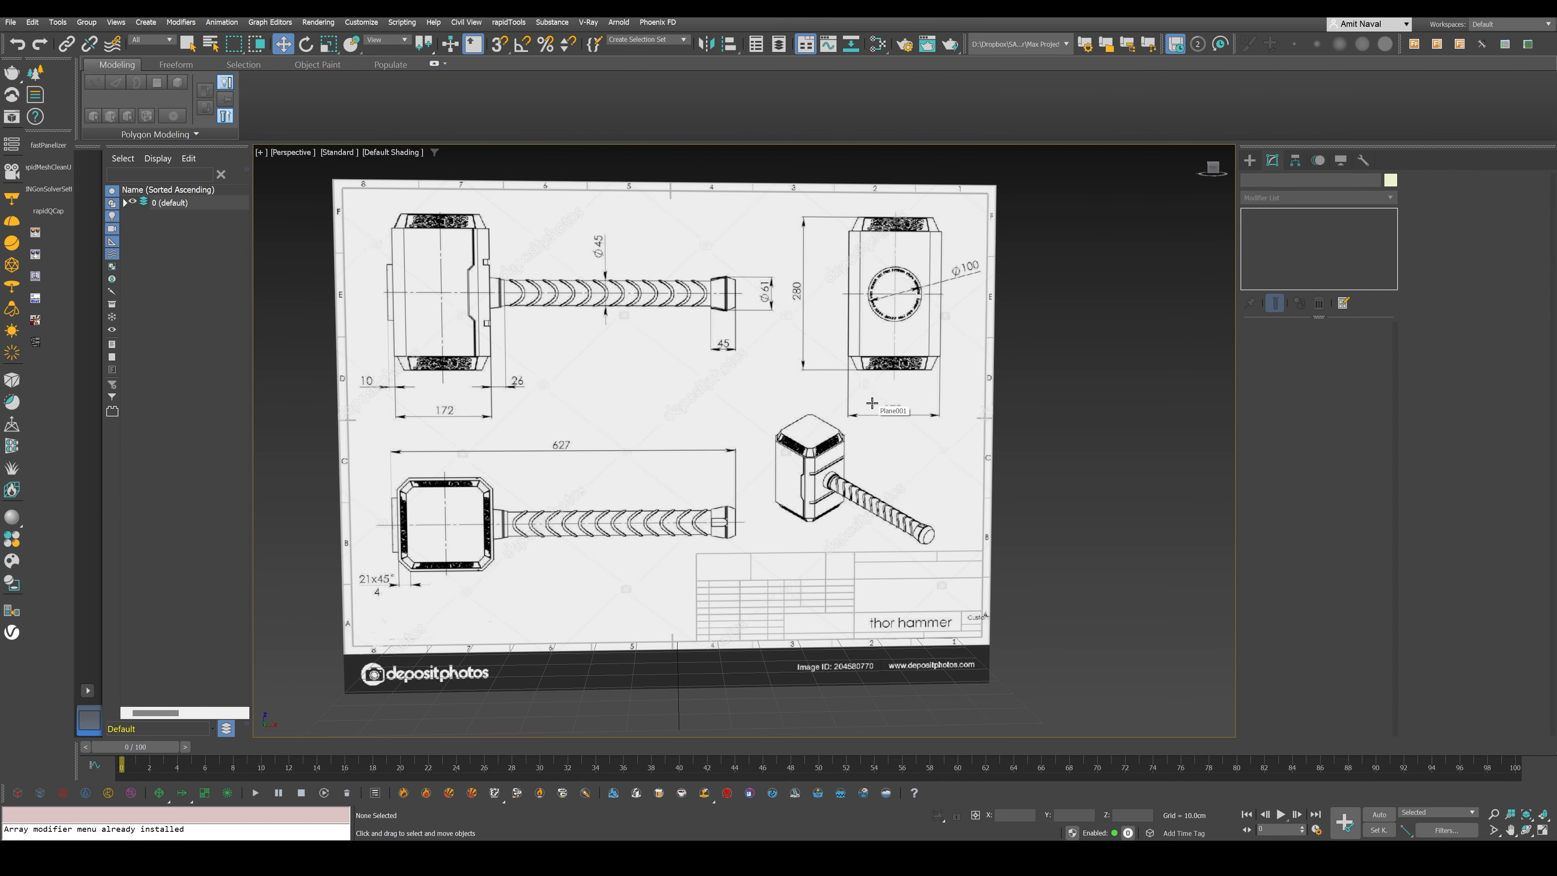
scroll(818, 429, "down", 3)
scroll(818, 443, "down", 3)
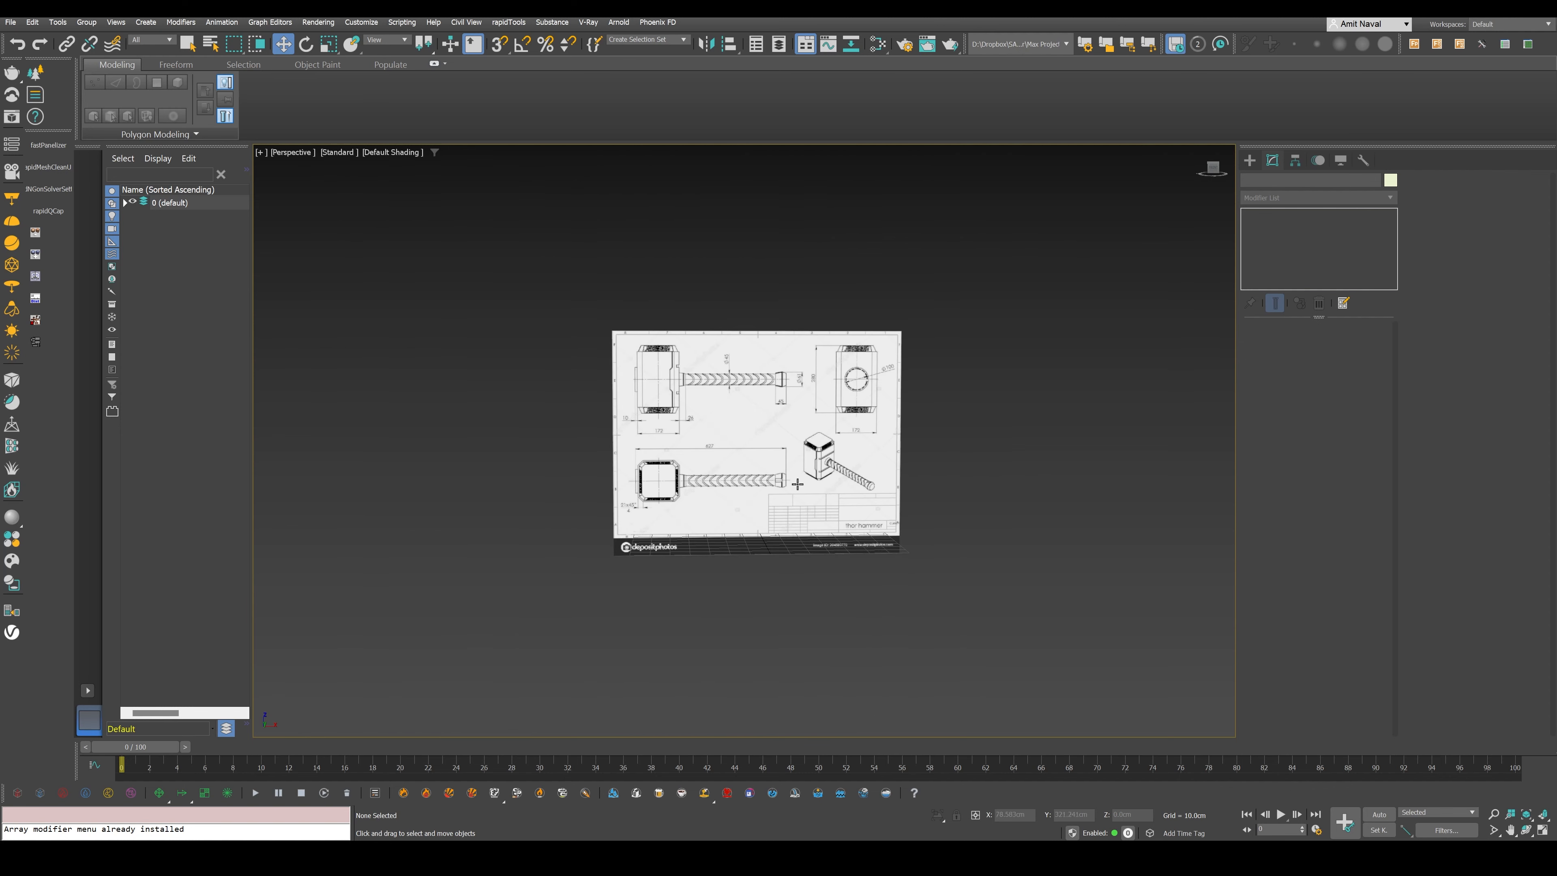
scroll(801, 470, "up", 3)
key("e")
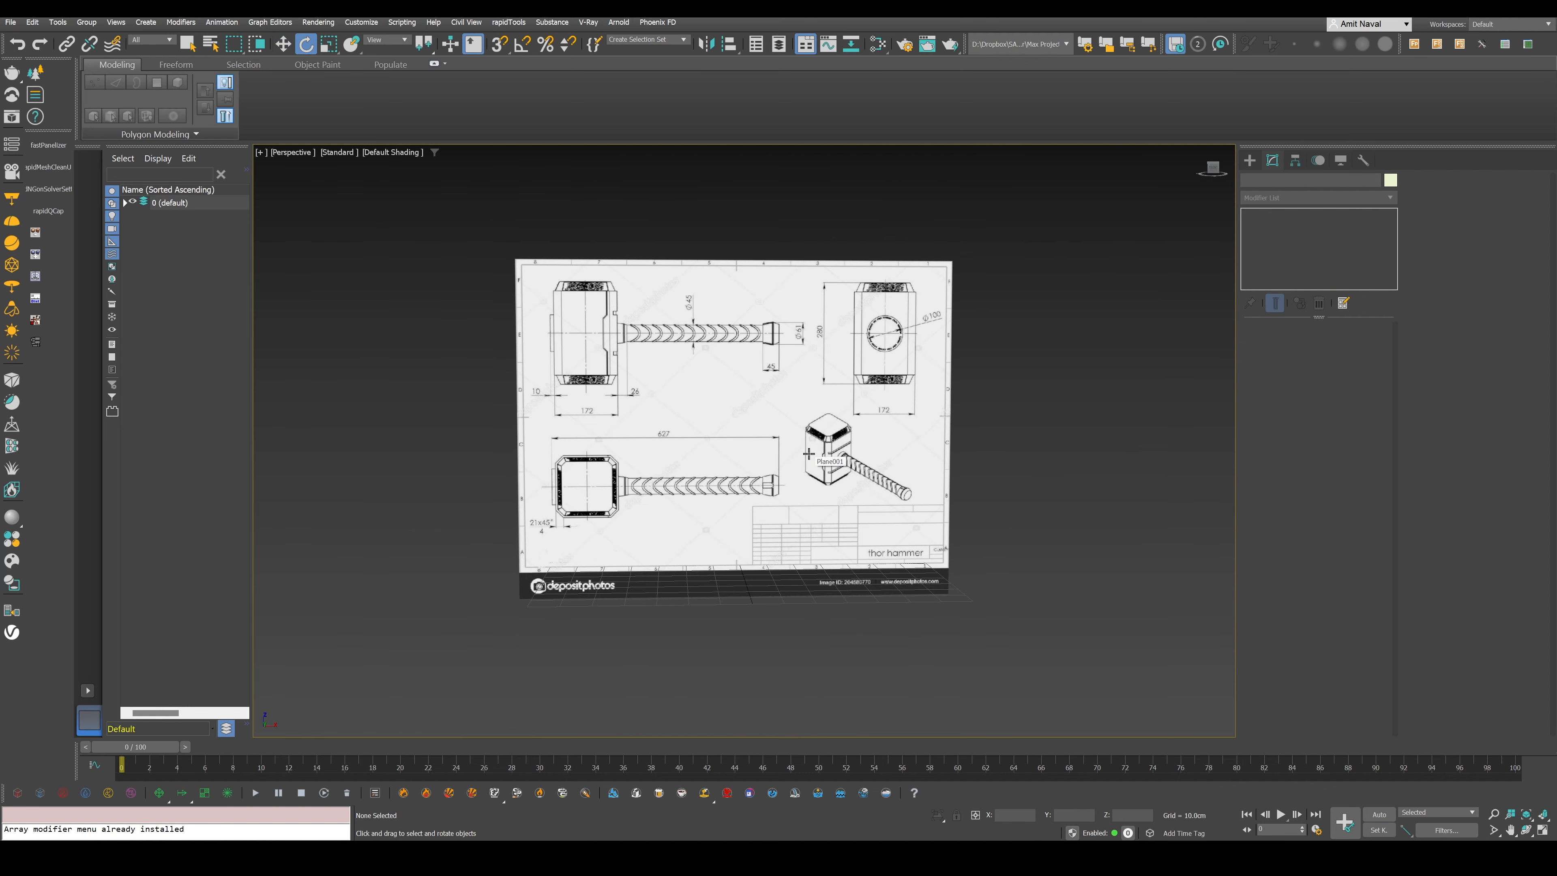
- Restore the four-view layout and display the Front view with default shading so it shows the blueprint
key("alt+w")
middle_click(1020, 234)
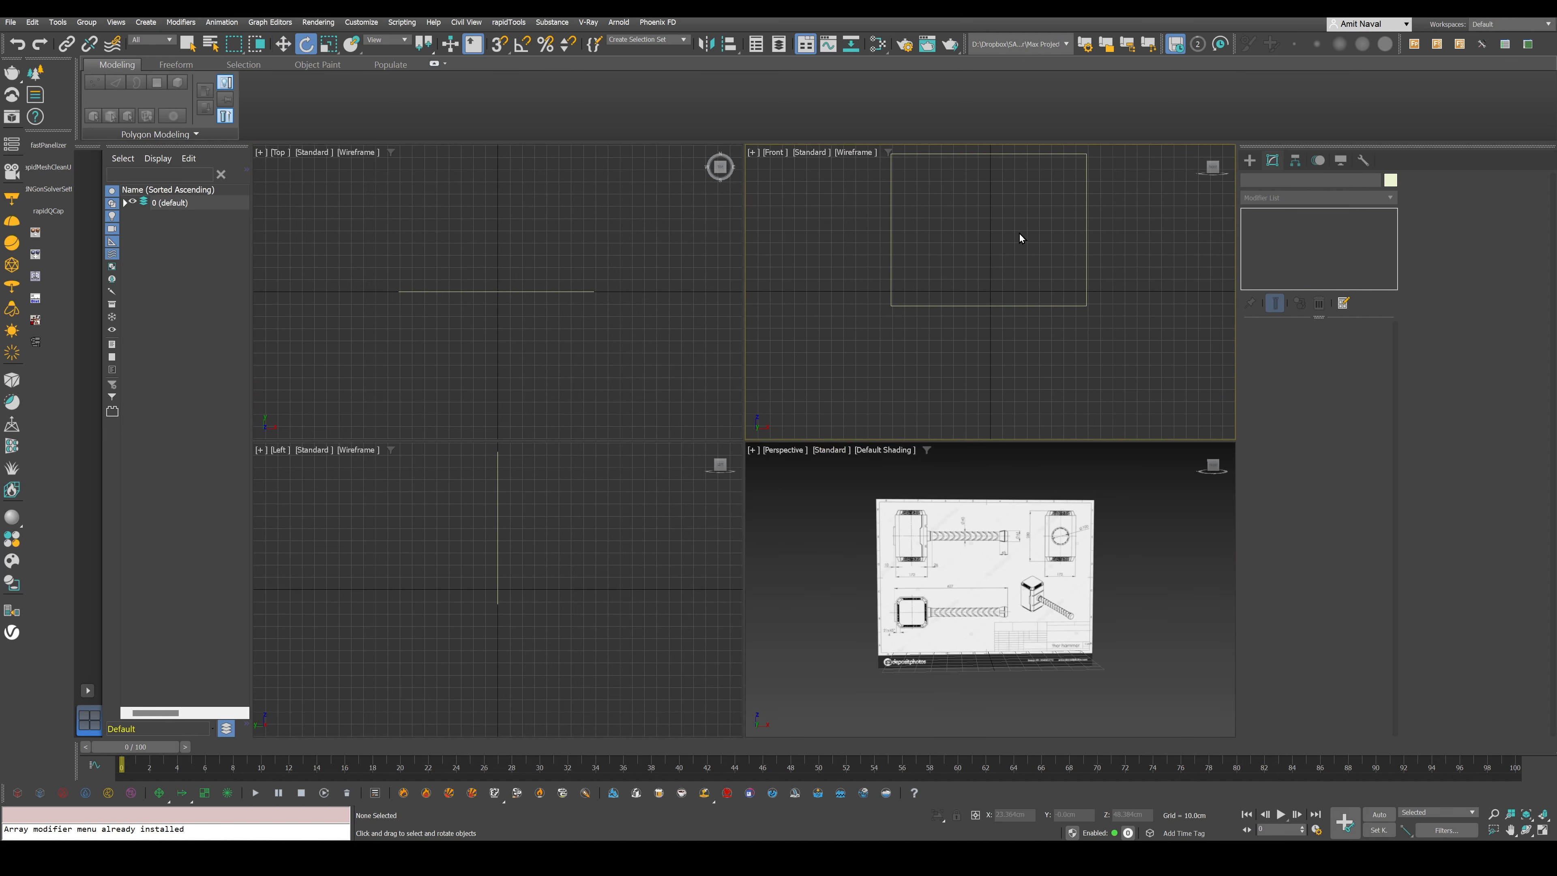
key("F3")
middle_click_drag(1020, 234, 1005, 280)
- Set the blueprint plane's X position to 0 and raise the plane above the ground grid in the Front view
key("w")
left_click(1012, 279)
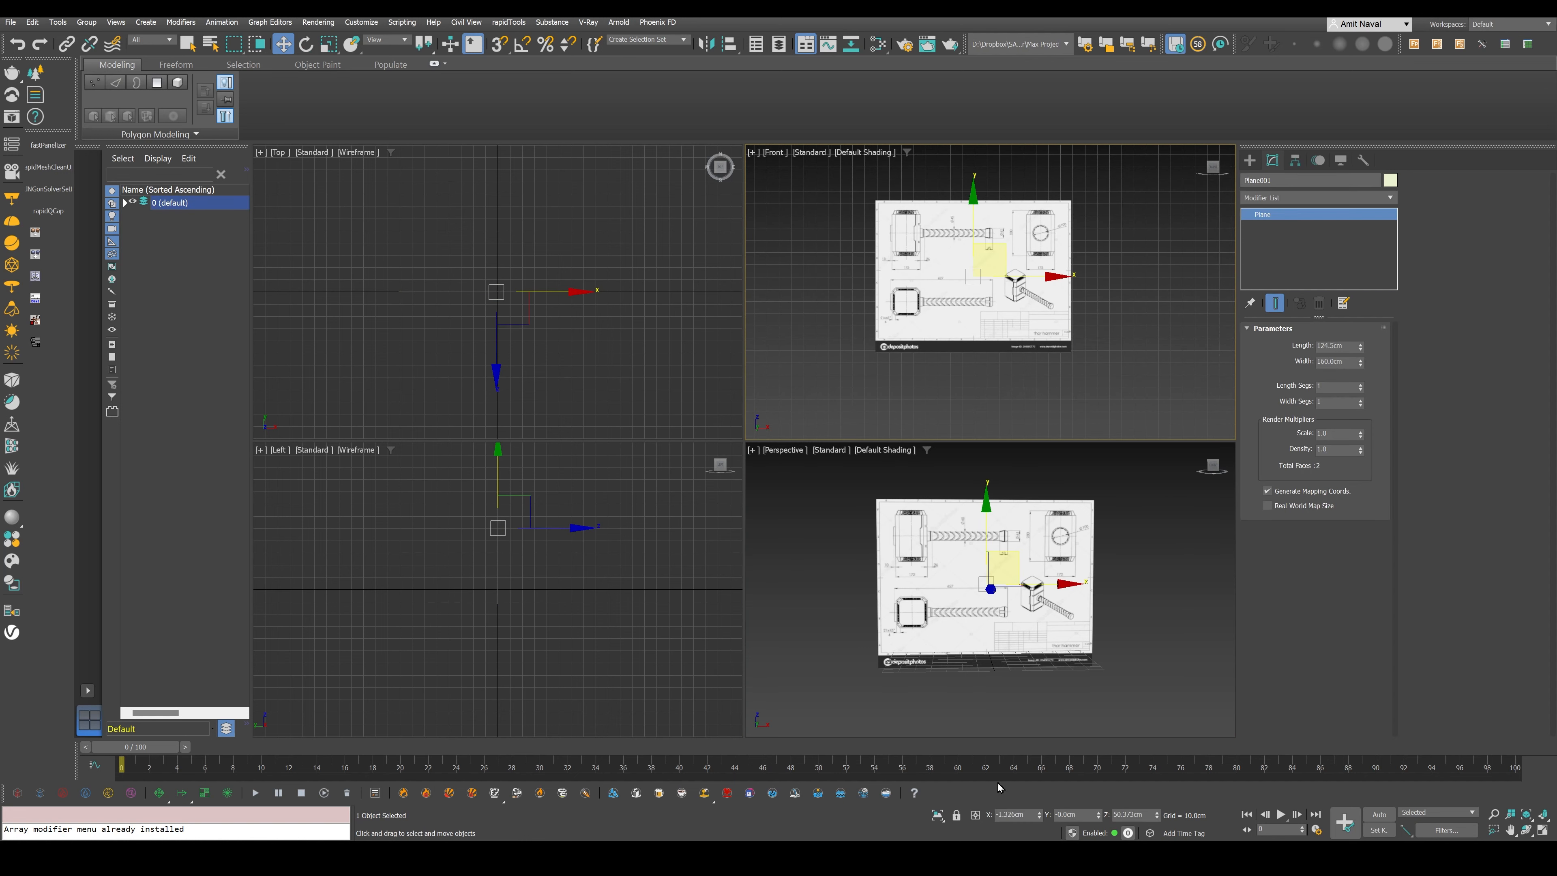
right_click(1041, 817)
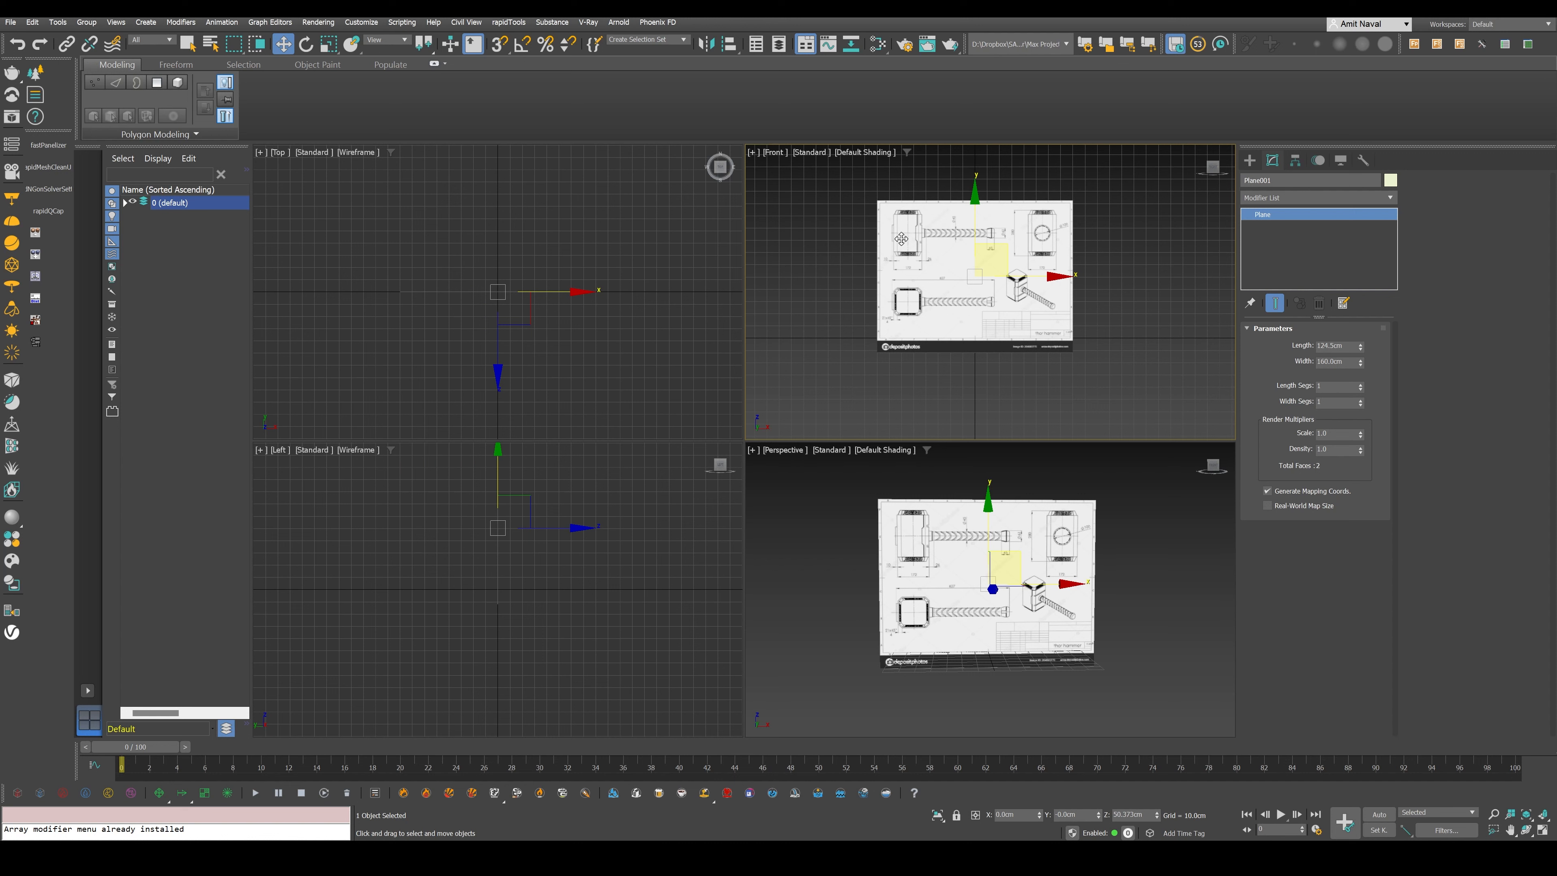
middle_click_drag(902, 239, 897, 303)
left_click_drag(974, 266, 974, 254)
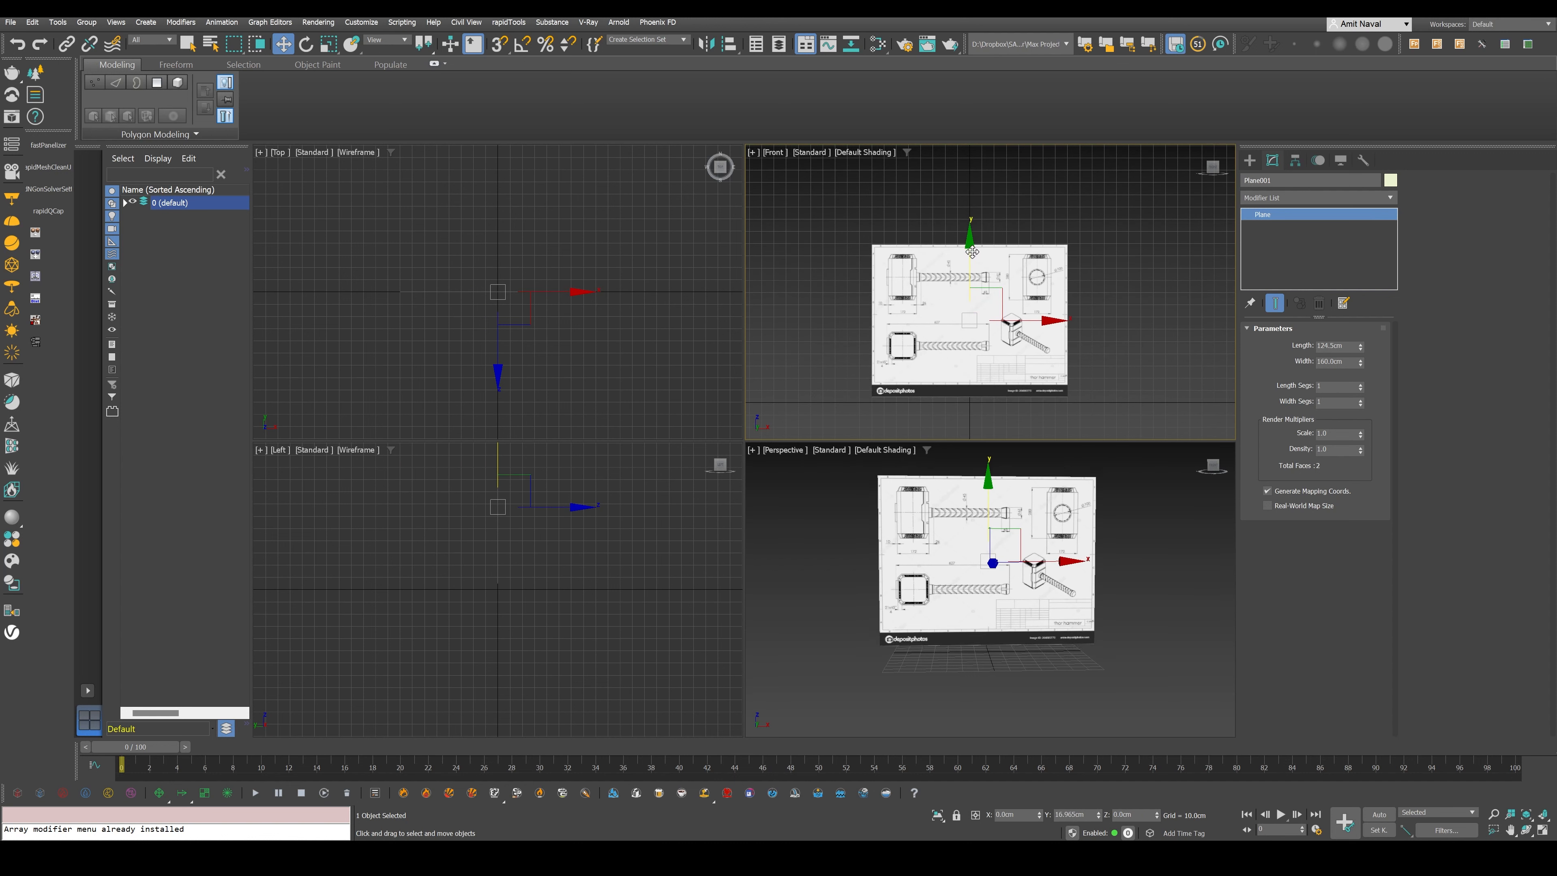
- Rotate the blueprint plane 90 degrees clockwise in the Front view using angle snap, and move it to about X -37.4 cm, Z 81.6 cm
key("e")
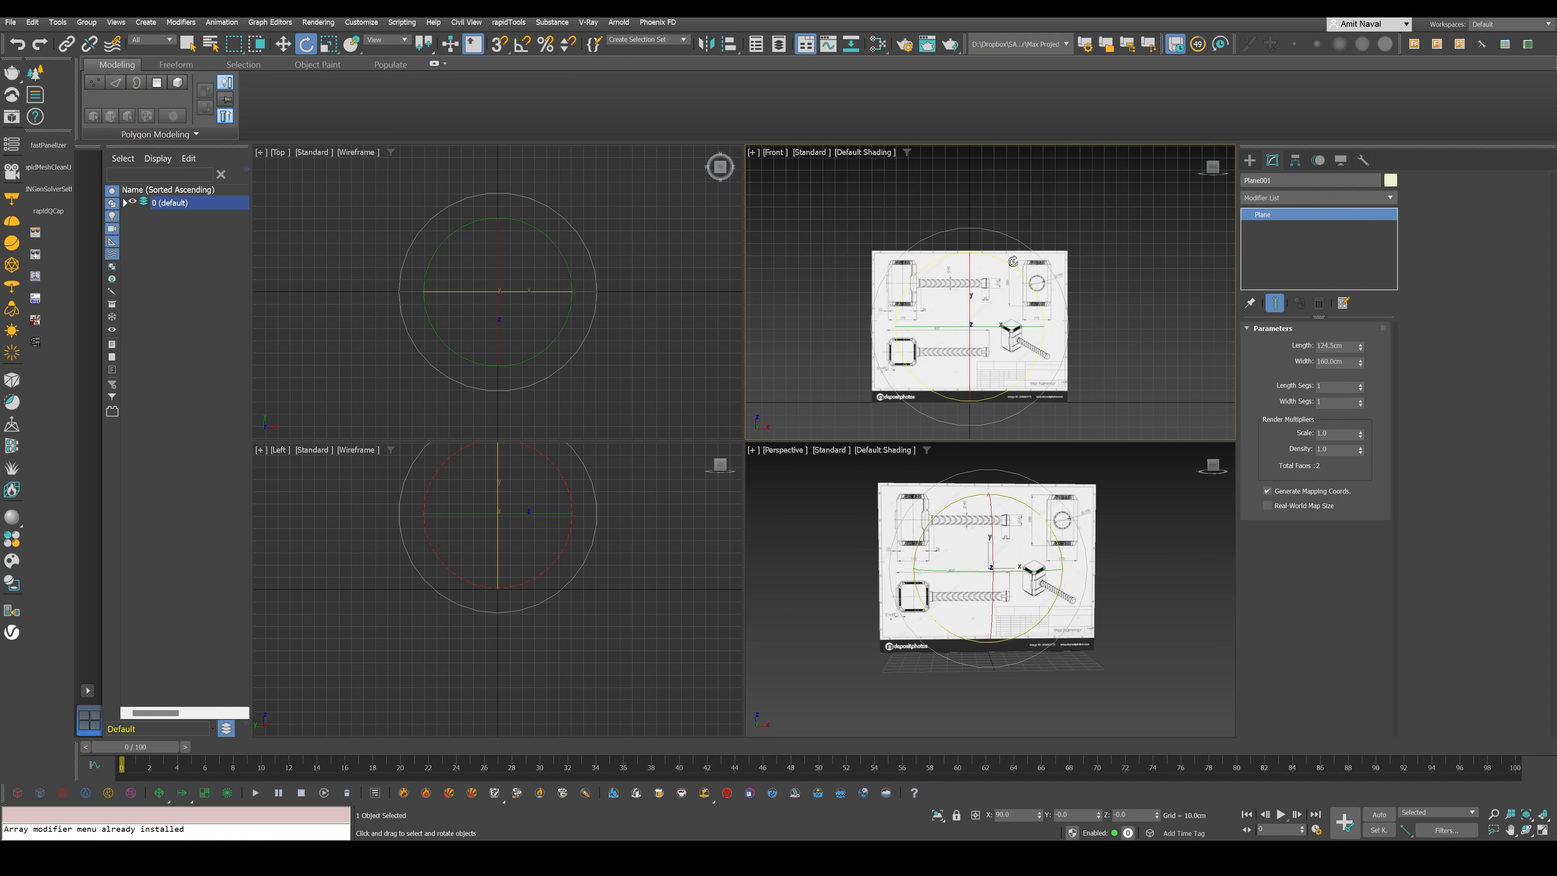
left_click(524, 46)
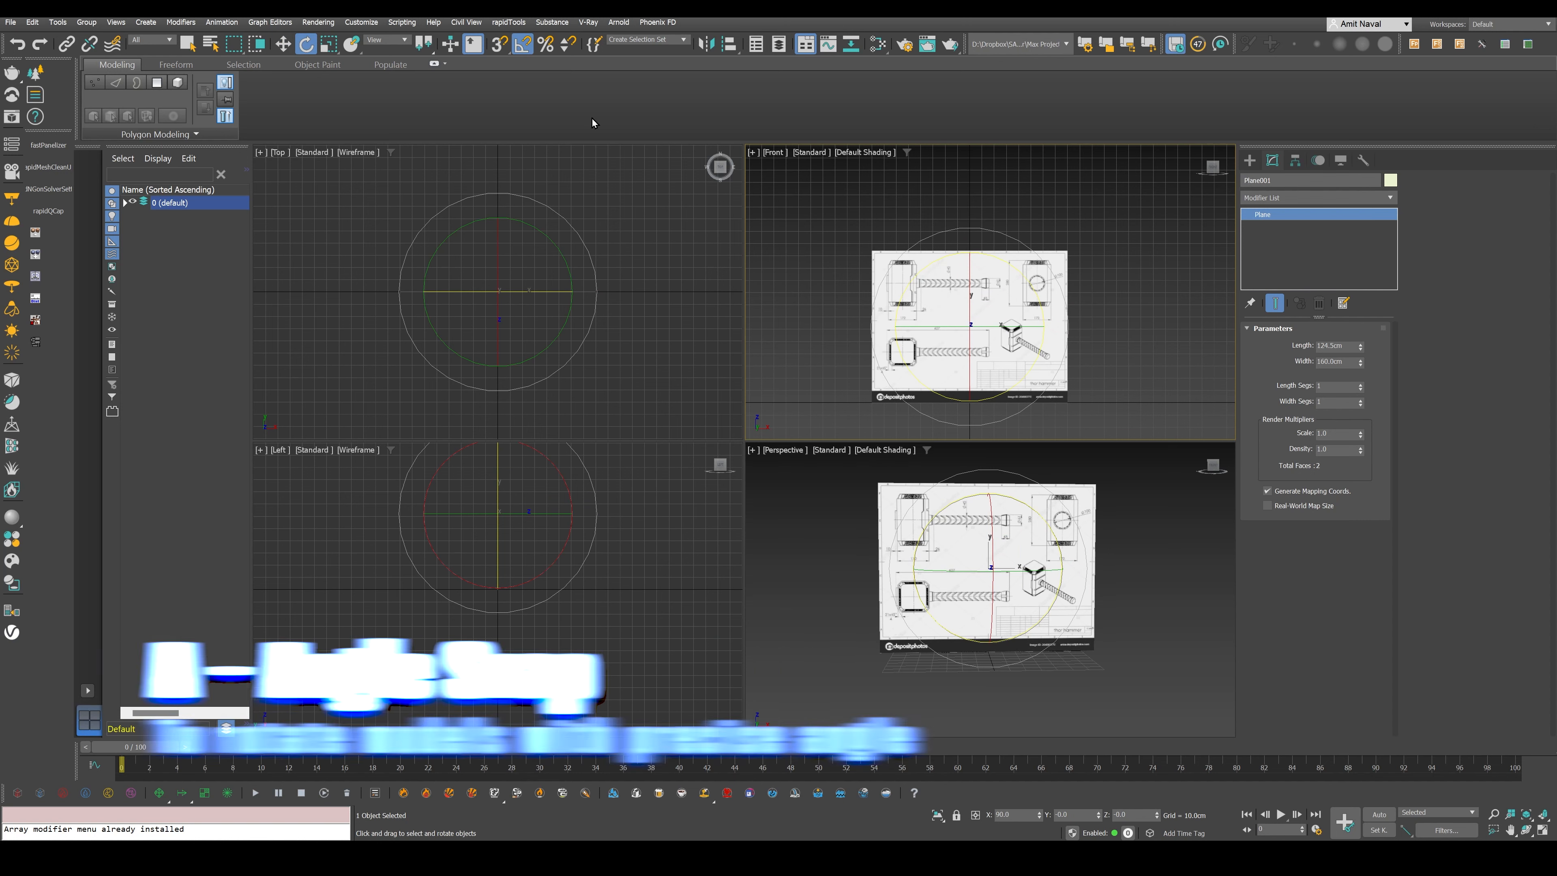
left_click_drag(968, 261, 1004, 320)
key("w")
key("alt+w")
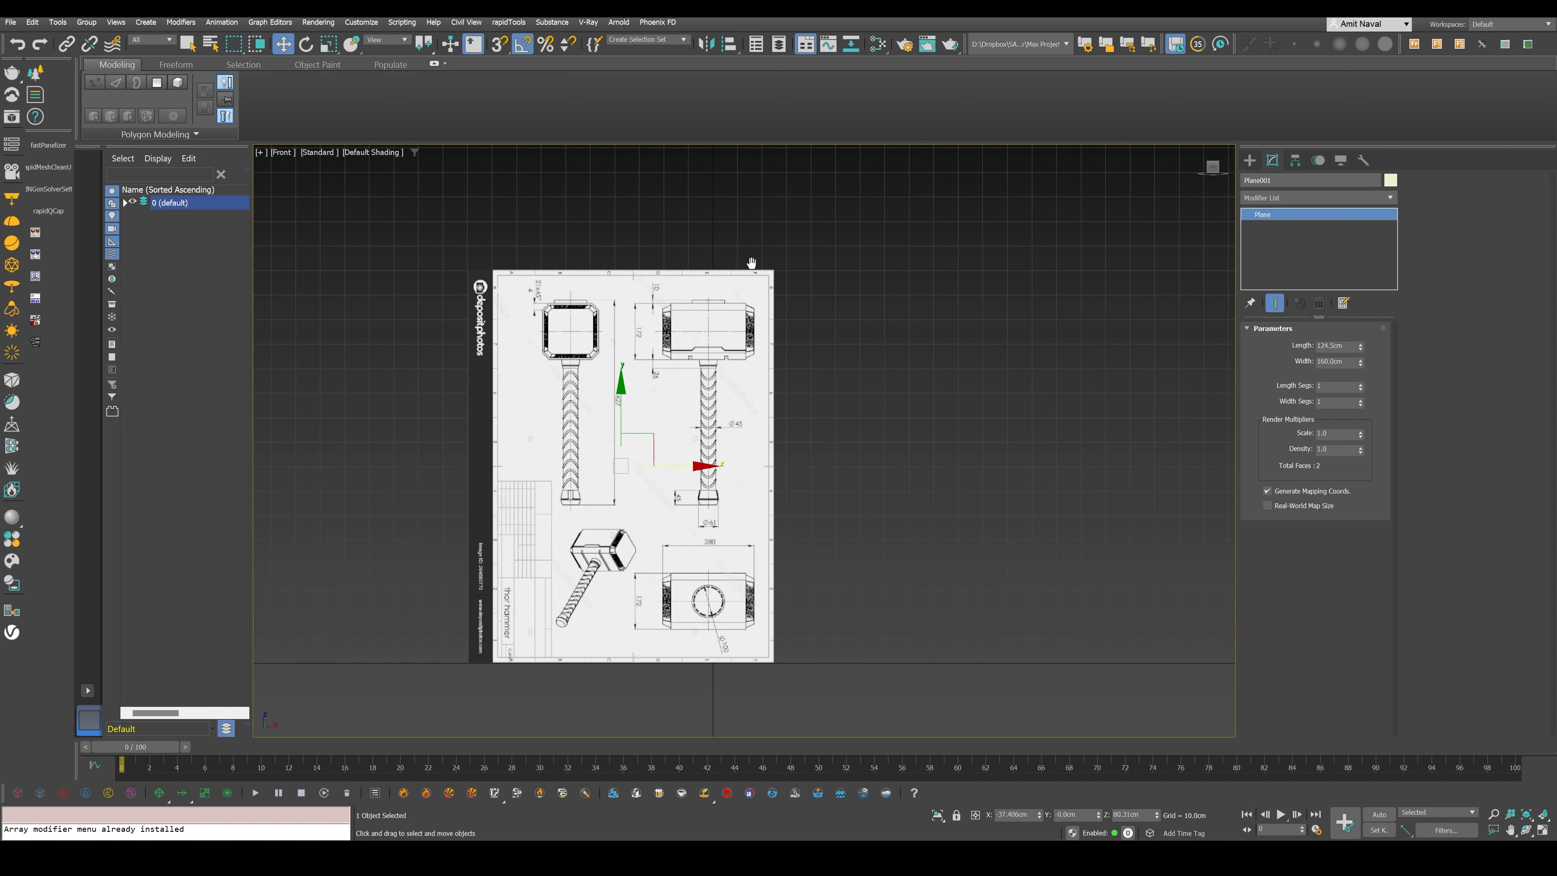
- Shift the blueprint plane along X in the Front view so the wide hammer view's handle centres on the world axis
scroll(717, 332, "up", 5)
left_click_drag(717, 333, 730, 347)
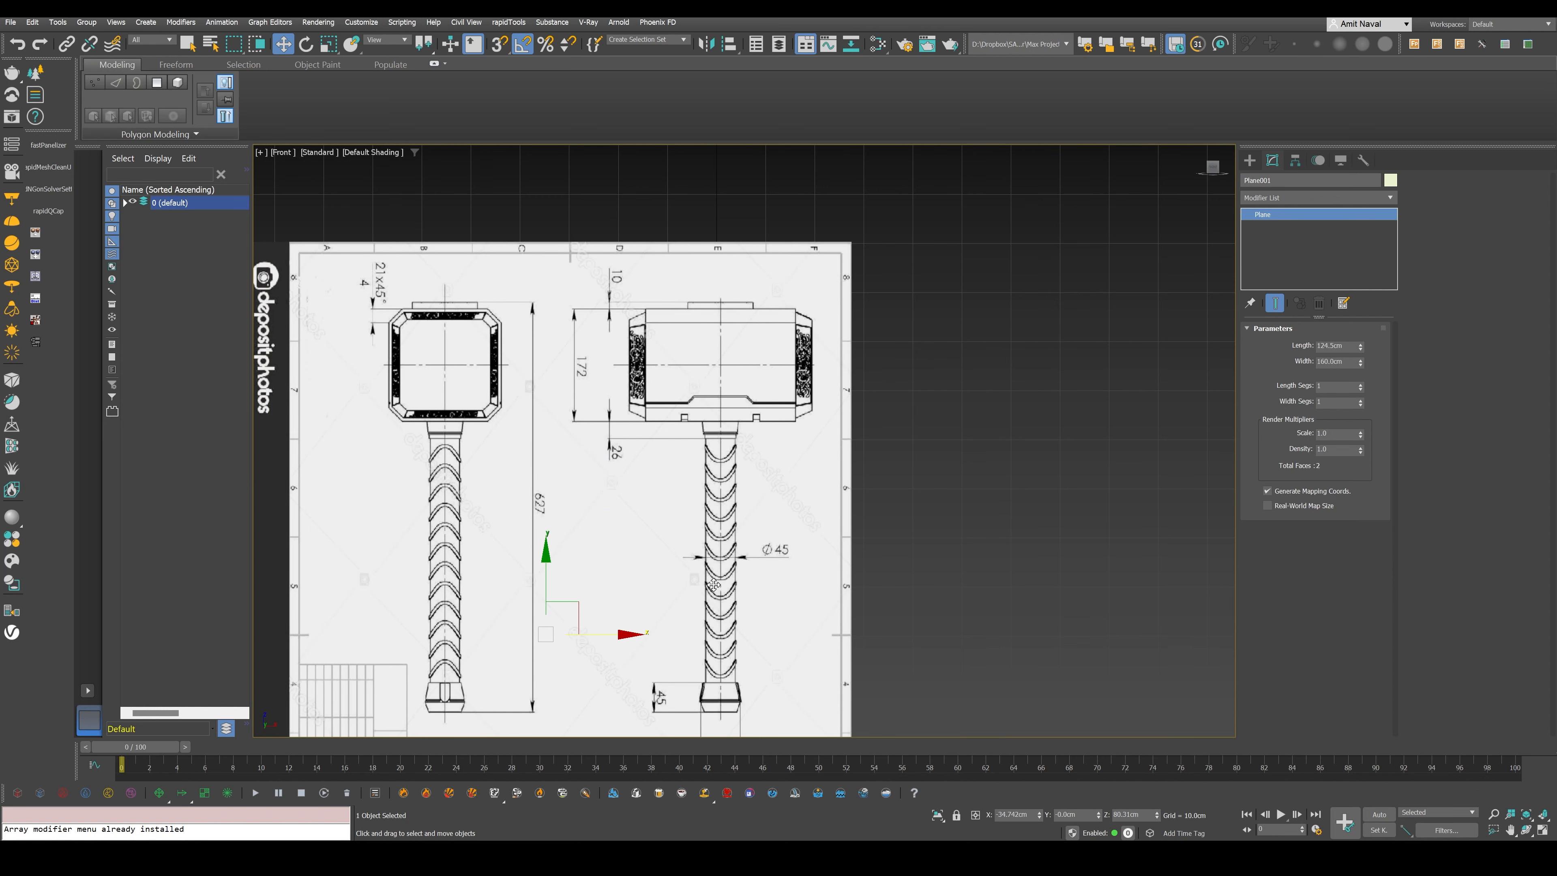
middle_click_drag(577, 379, 759, 341)
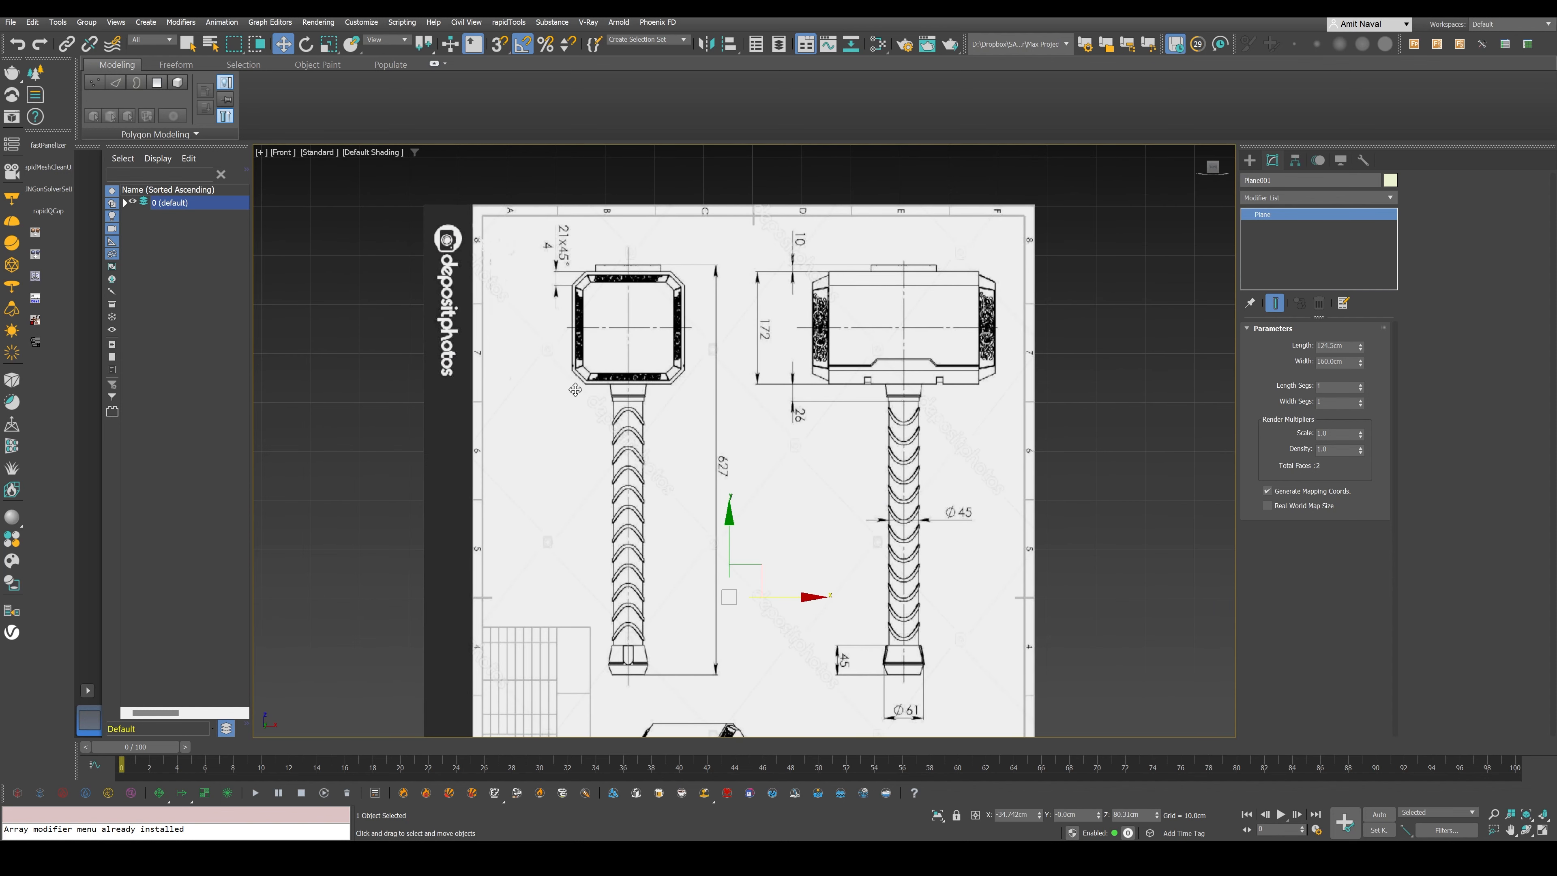
middle_click_drag(828, 388, 727, 427)
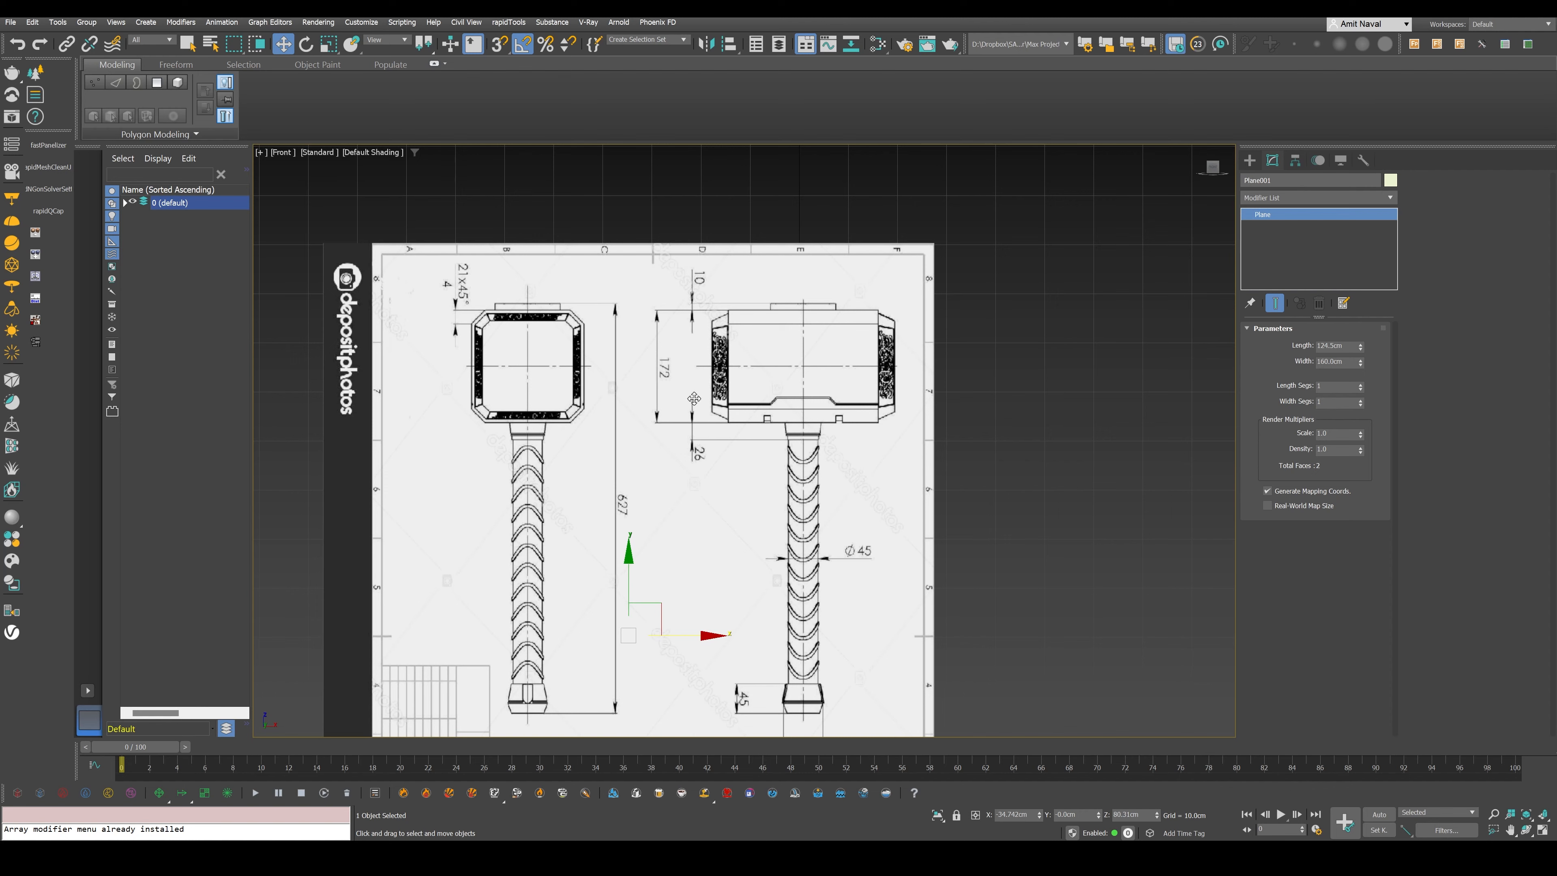
- Clone the blueprint plane as a copy rotated -90 degrees about the vertical axis from the Left view
key("alt+w")
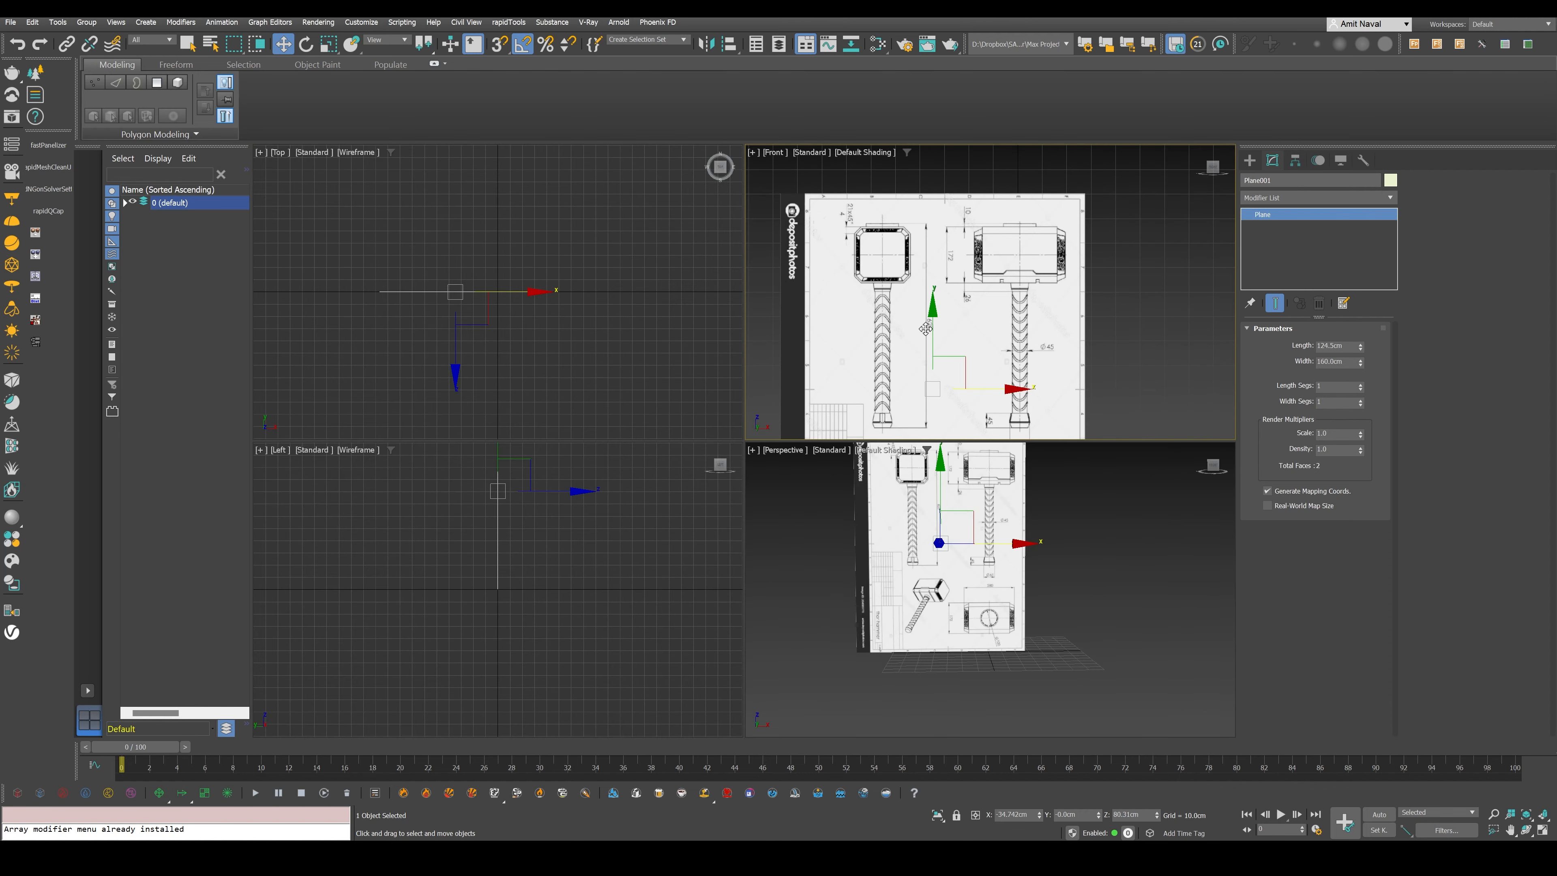
middle_click_drag(467, 580, 398, 658)
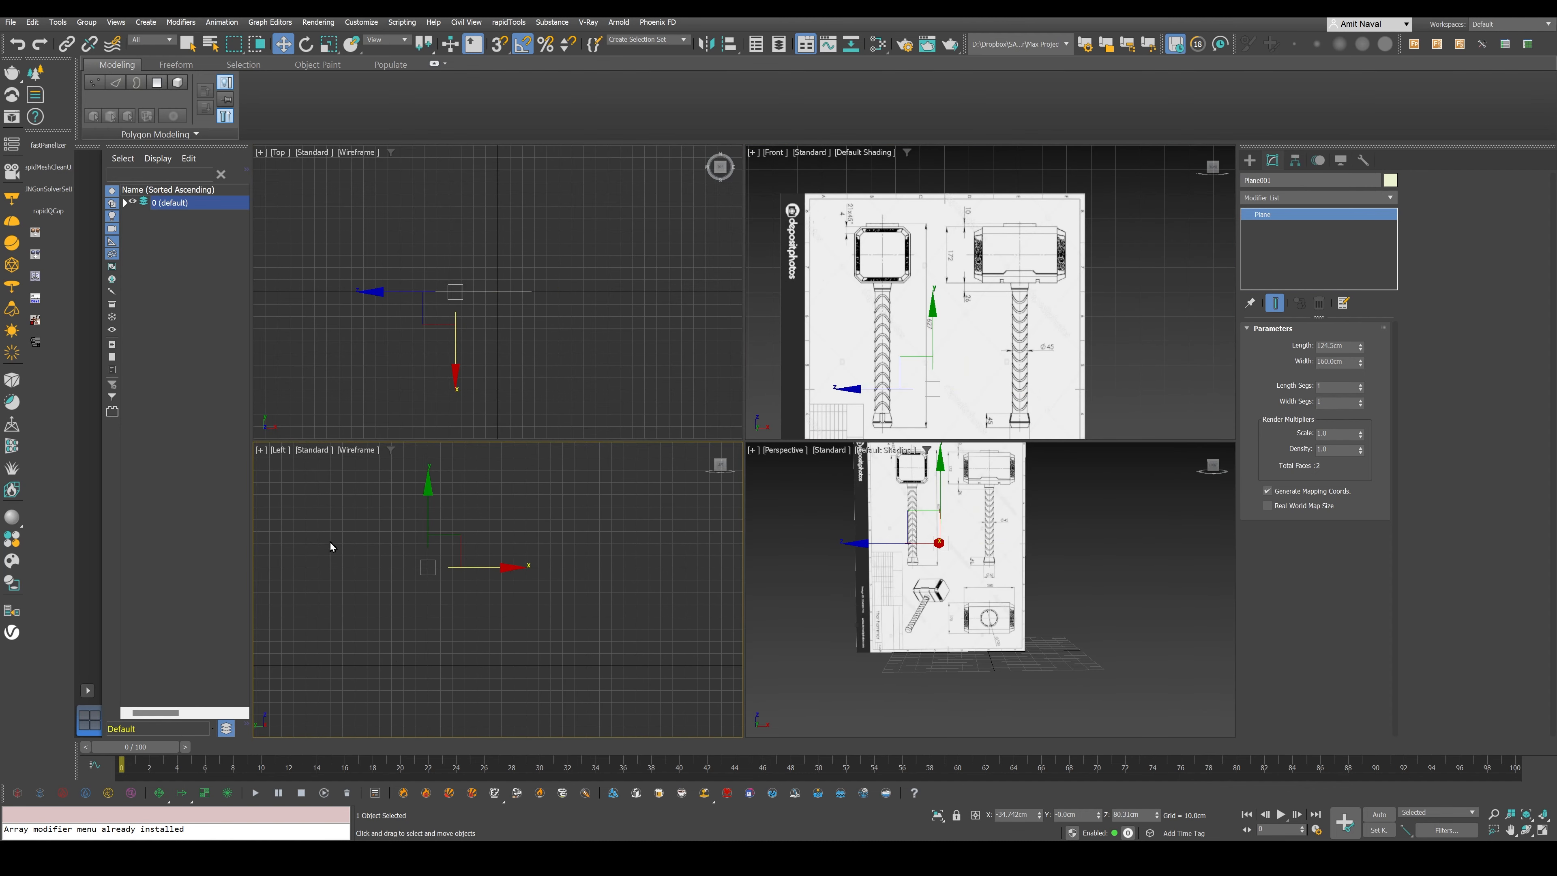
key("e")
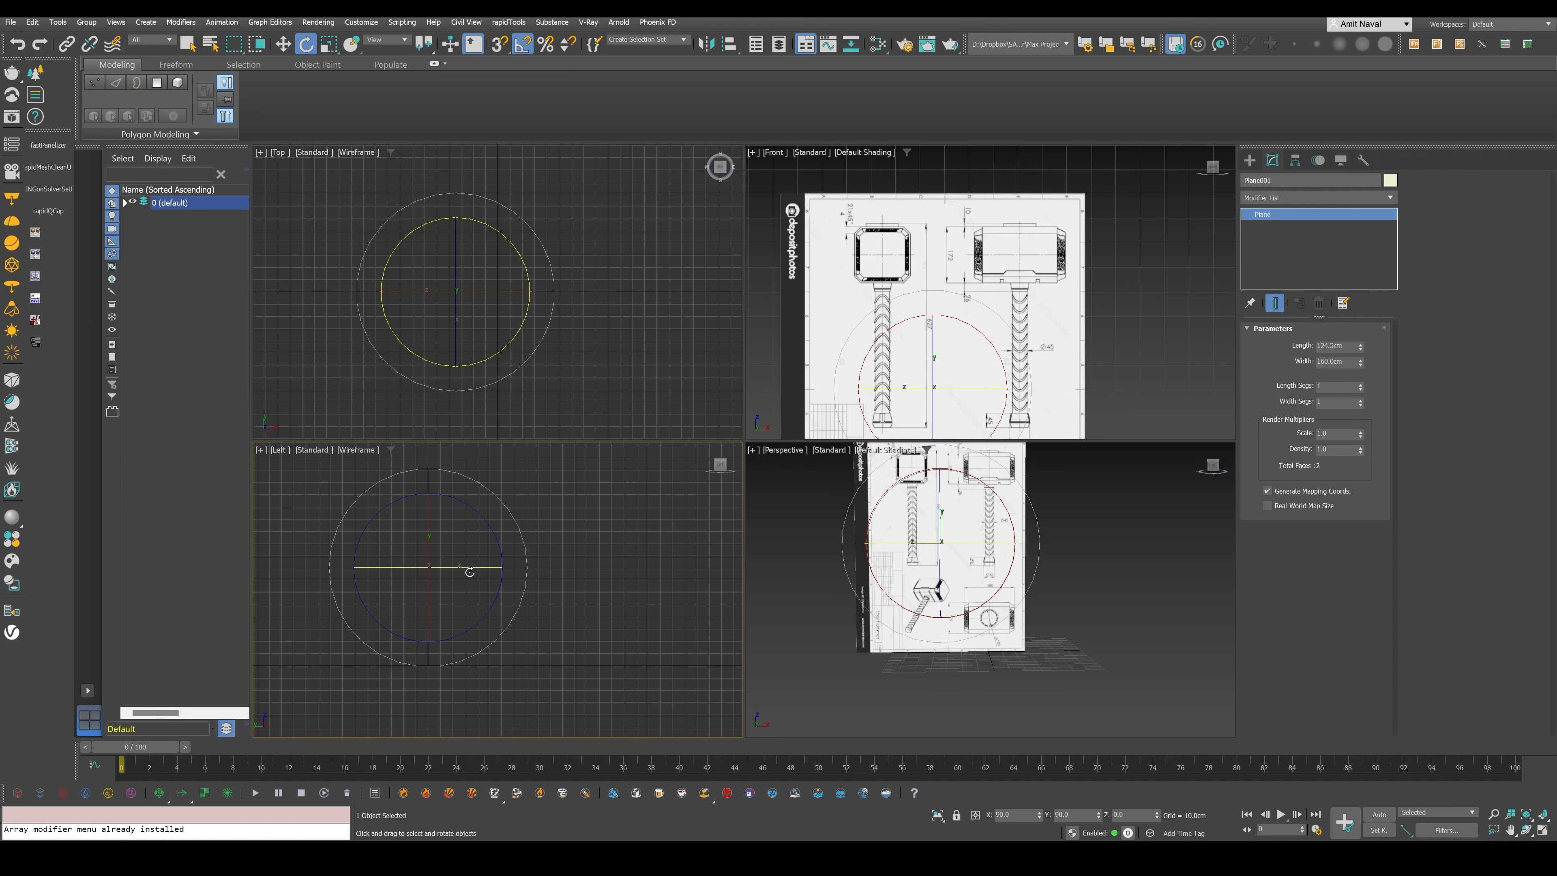
left_click_drag(466, 573, 427, 587)
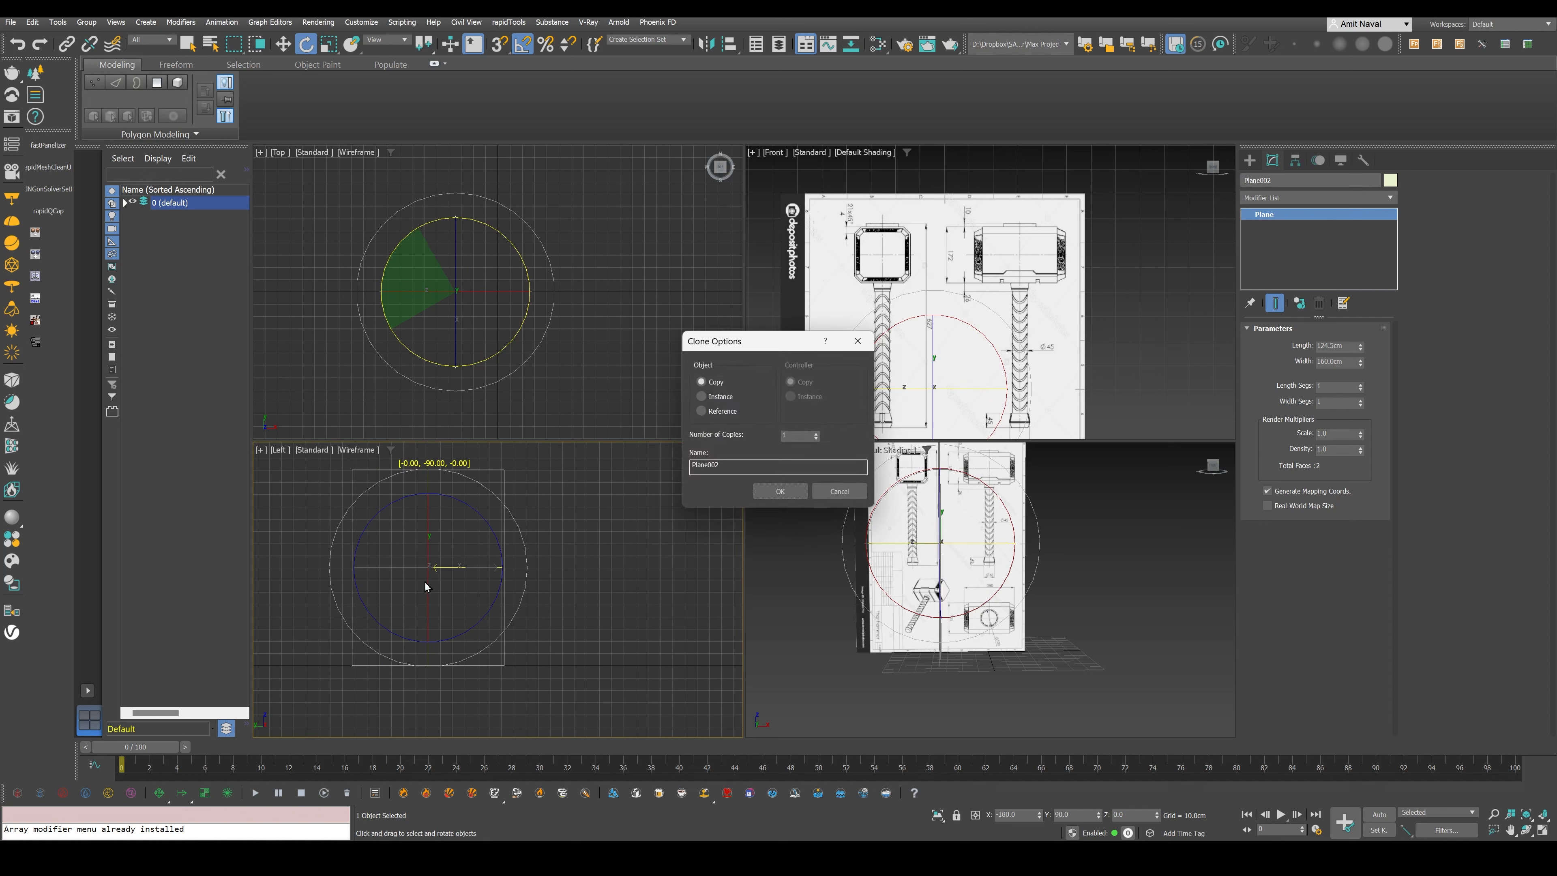
left_click(779, 491)
- Shade the Left view and move the copied plane to about Y -20.4 cm, centring the square-headed hammer view on the axis
key("F3")
middle_click_drag(451, 540, 556, 539)
scroll(498, 540, "up", 3)
key("w")
left_click_drag(603, 577, 639, 601)
middle_click_drag(636, 603, 637, 603)
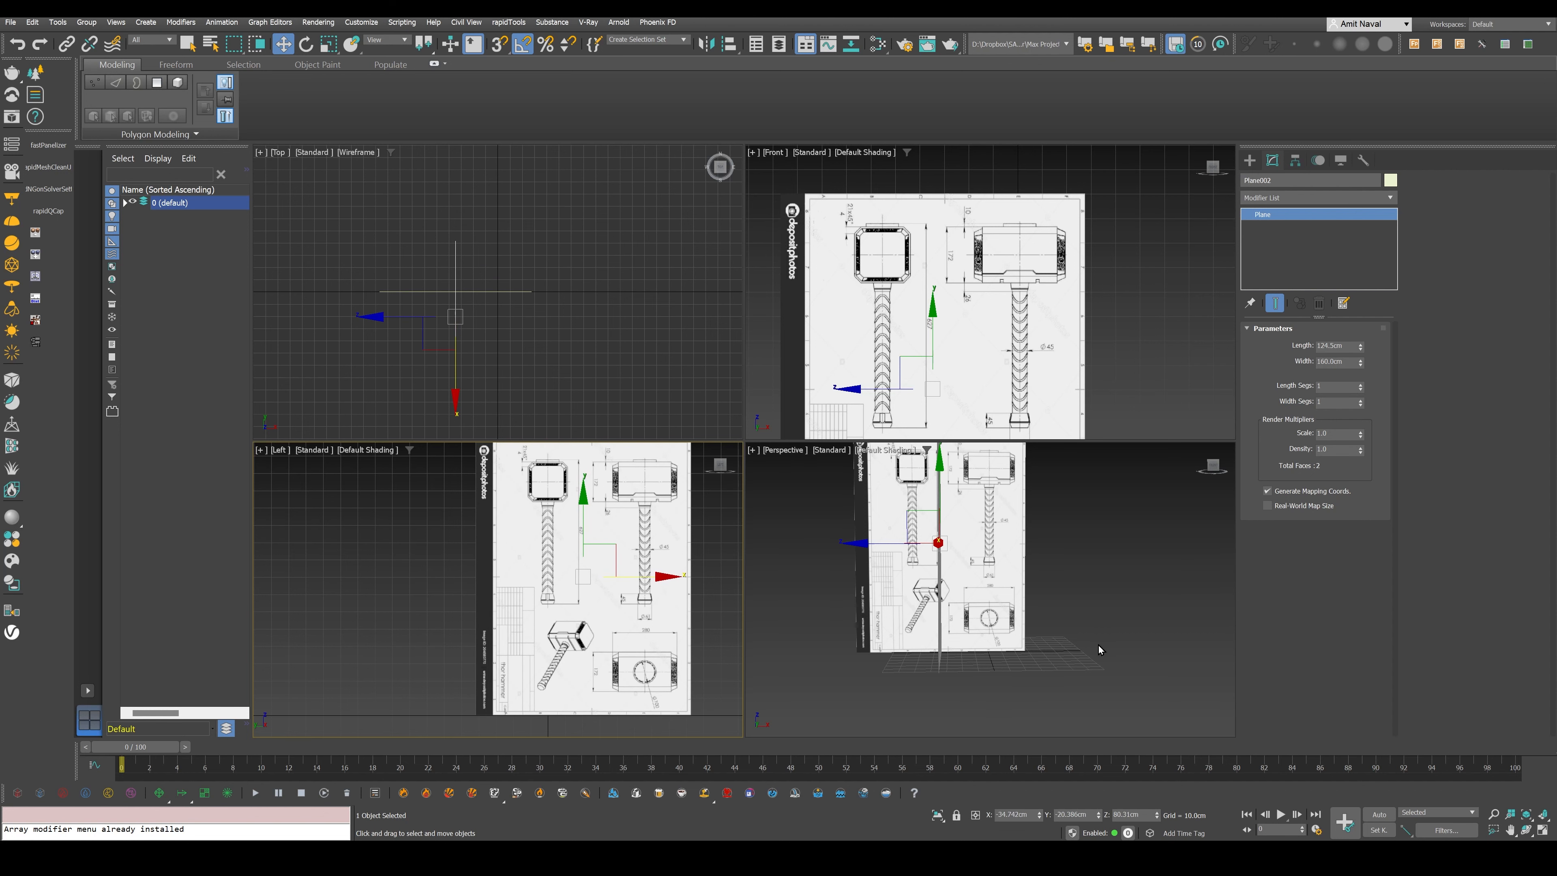
- Enlarge the Perspective view and move the rotated blueprint plane along X to about 0.4 cm
key("alt+w")
scroll(794, 399, "down", 3)
middle_click_drag(793, 398, 801, 443, "alt")
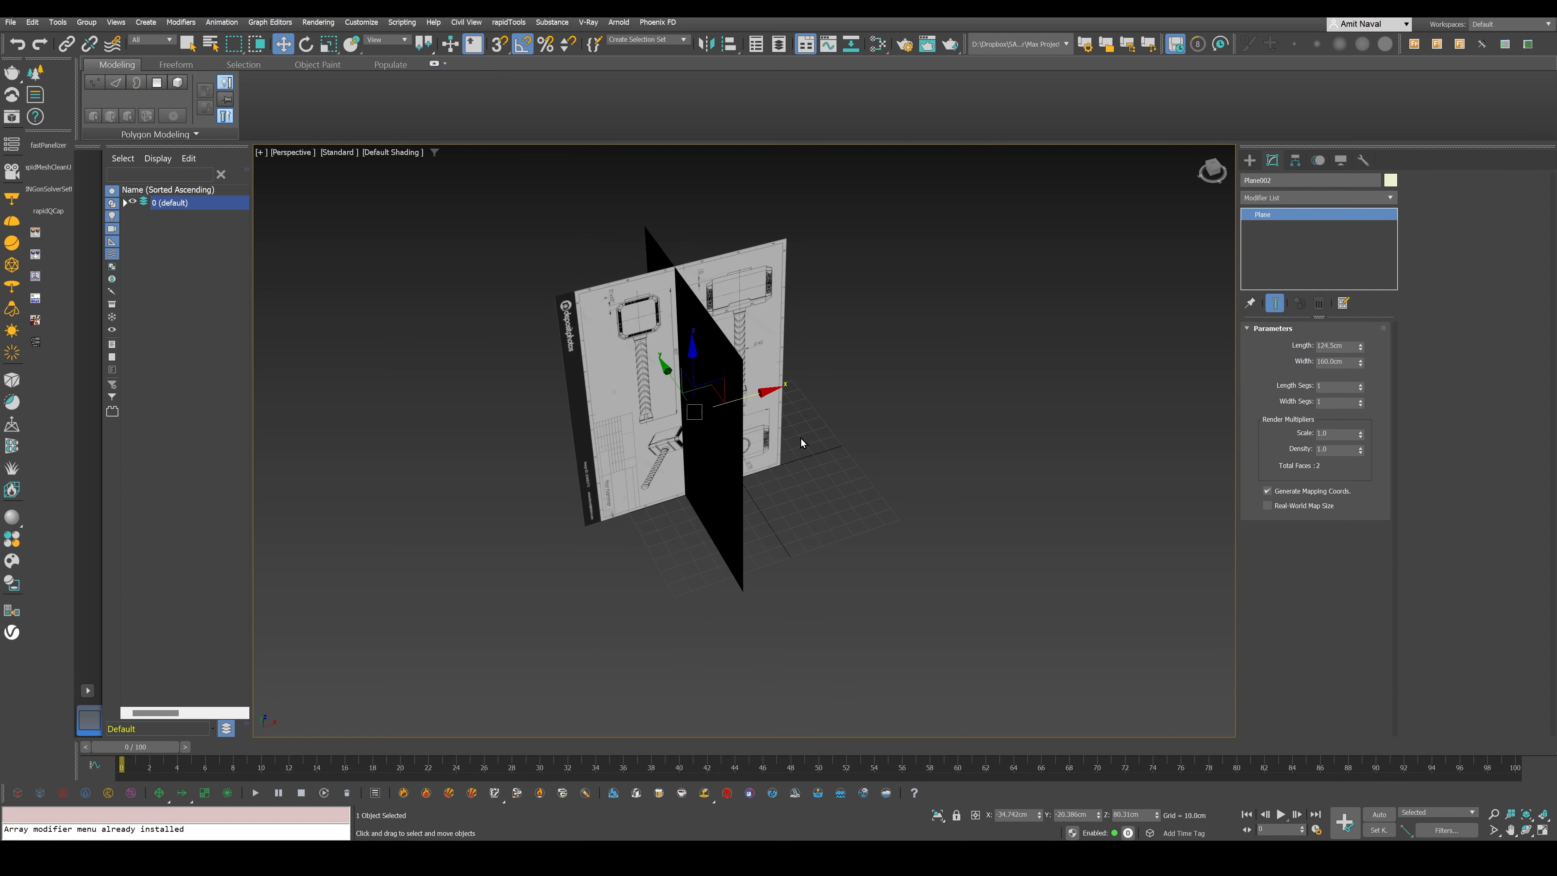
left_click_drag(752, 399, 812, 404)
mouse_move(812, 404)
middle_mouse_down()
mouse_move(789, 457)
mouse_move(766, 410)
mouse_move(784, 401)
mouse_move(756, 404)
mouse_move(790, 414)
middle_mouse_up()
scroll(787, 454, "up", 5)
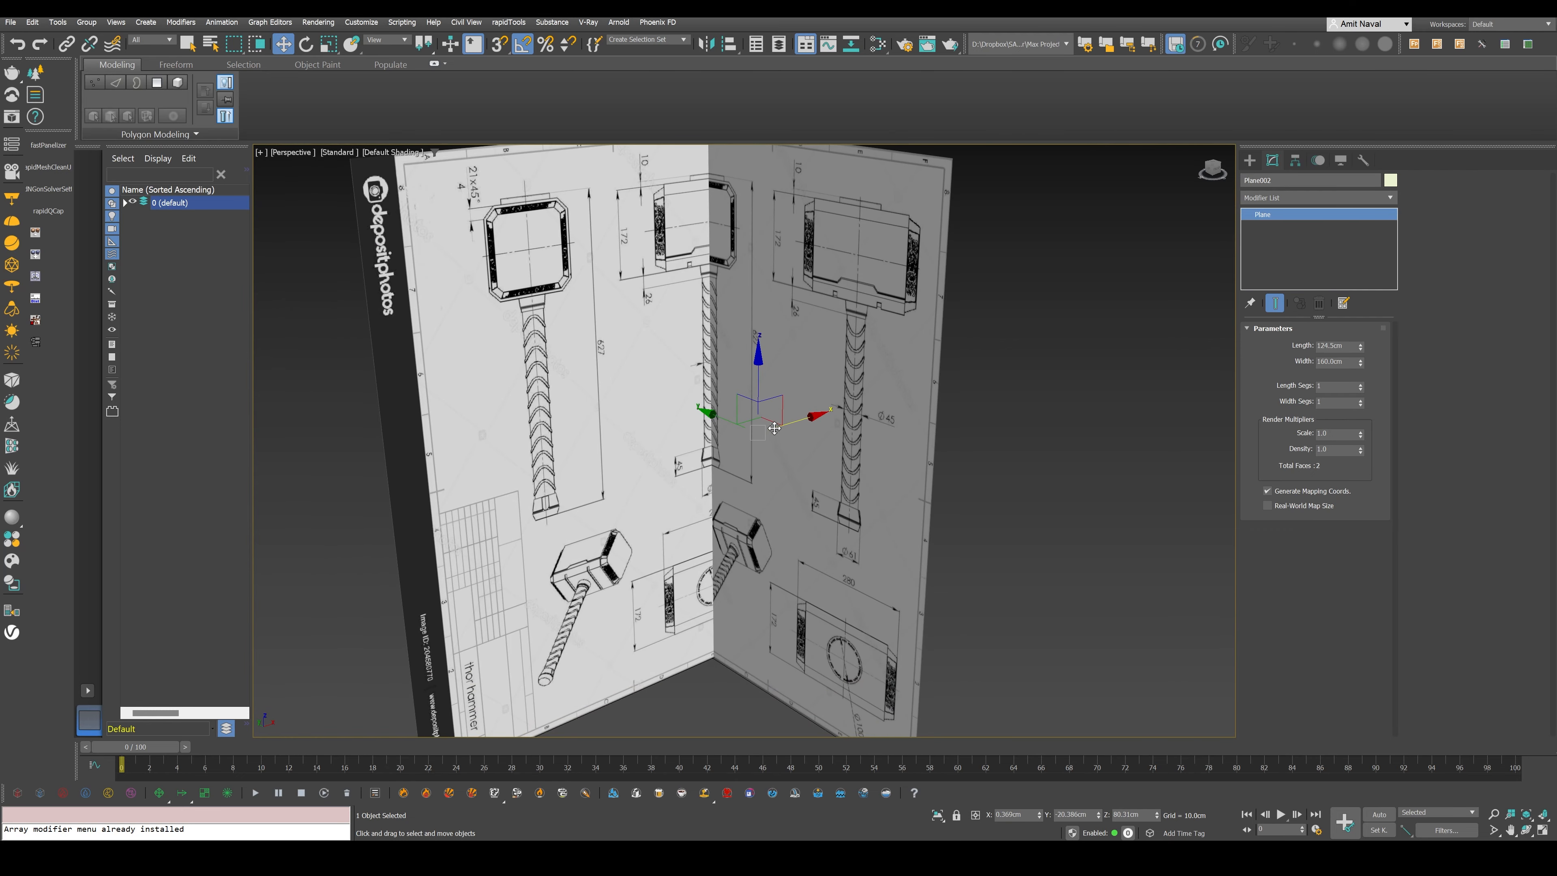
scroll(774, 428, "down", 4)
left_click(1022, 298)
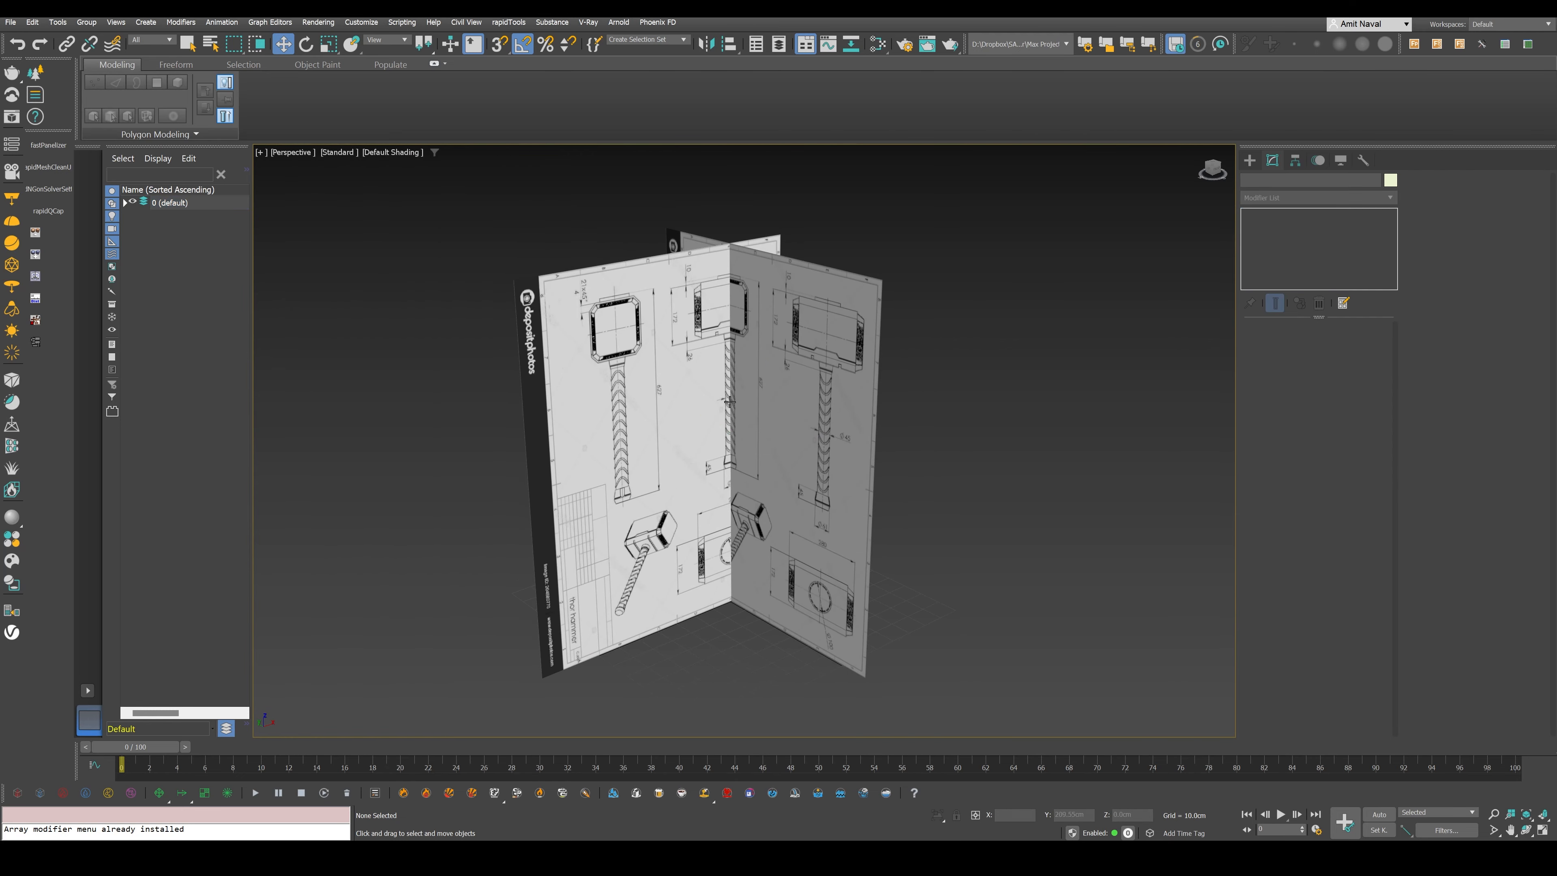
- Move the front blueprint plane back to about Y 111.4 cm and the side plane out to about X 128.8 cm
left_click(641, 390)
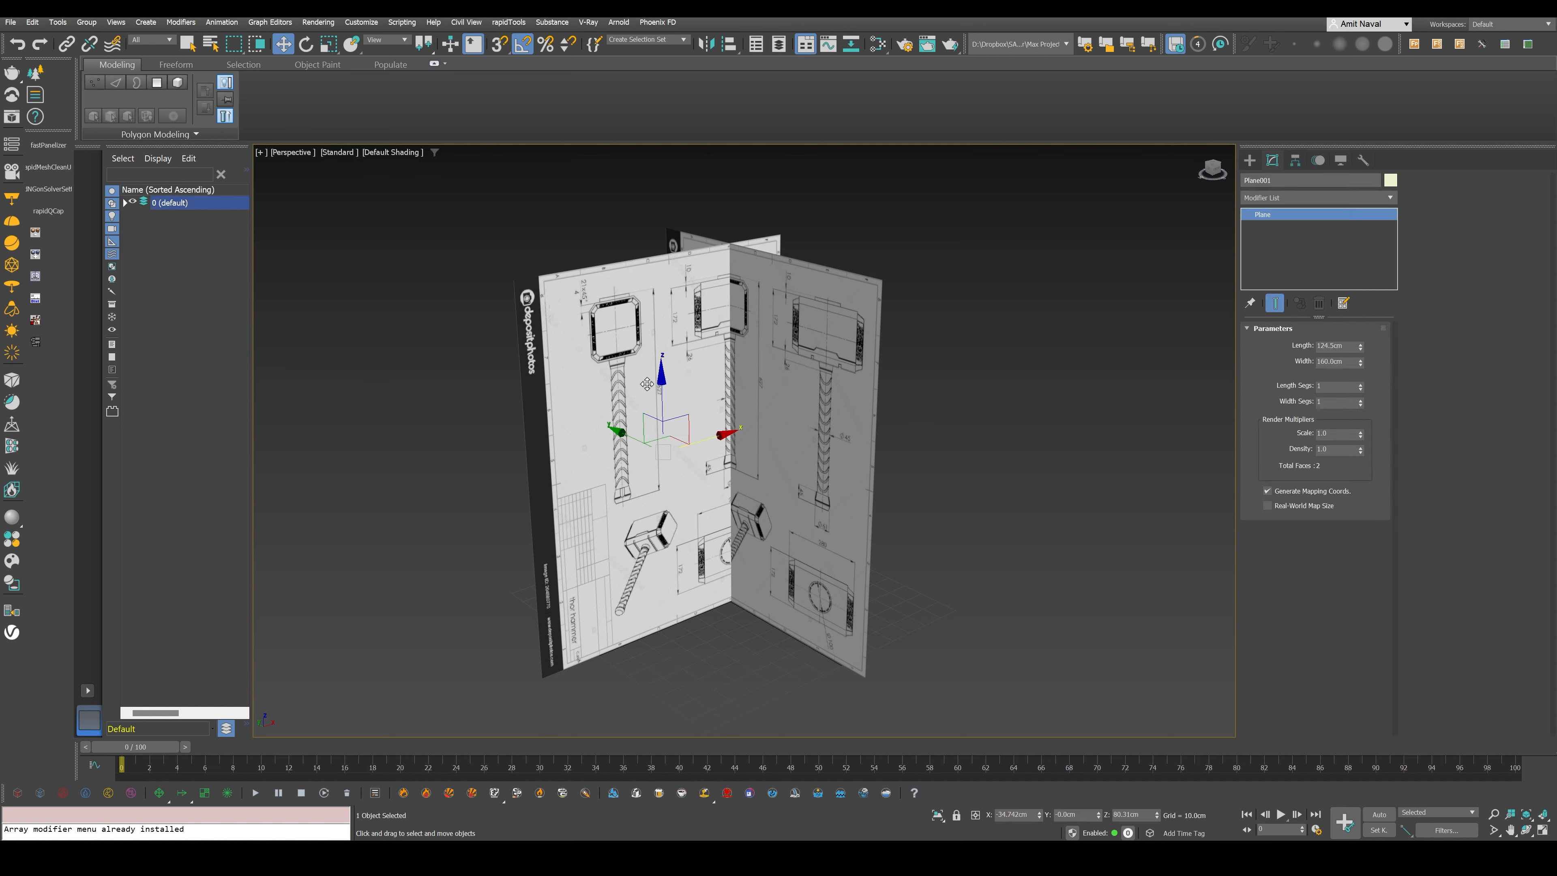
left_click_drag(622, 442, 484, 393)
left_click(729, 399)
left_click_drag(782, 422, 984, 360)
left_click(788, 595)
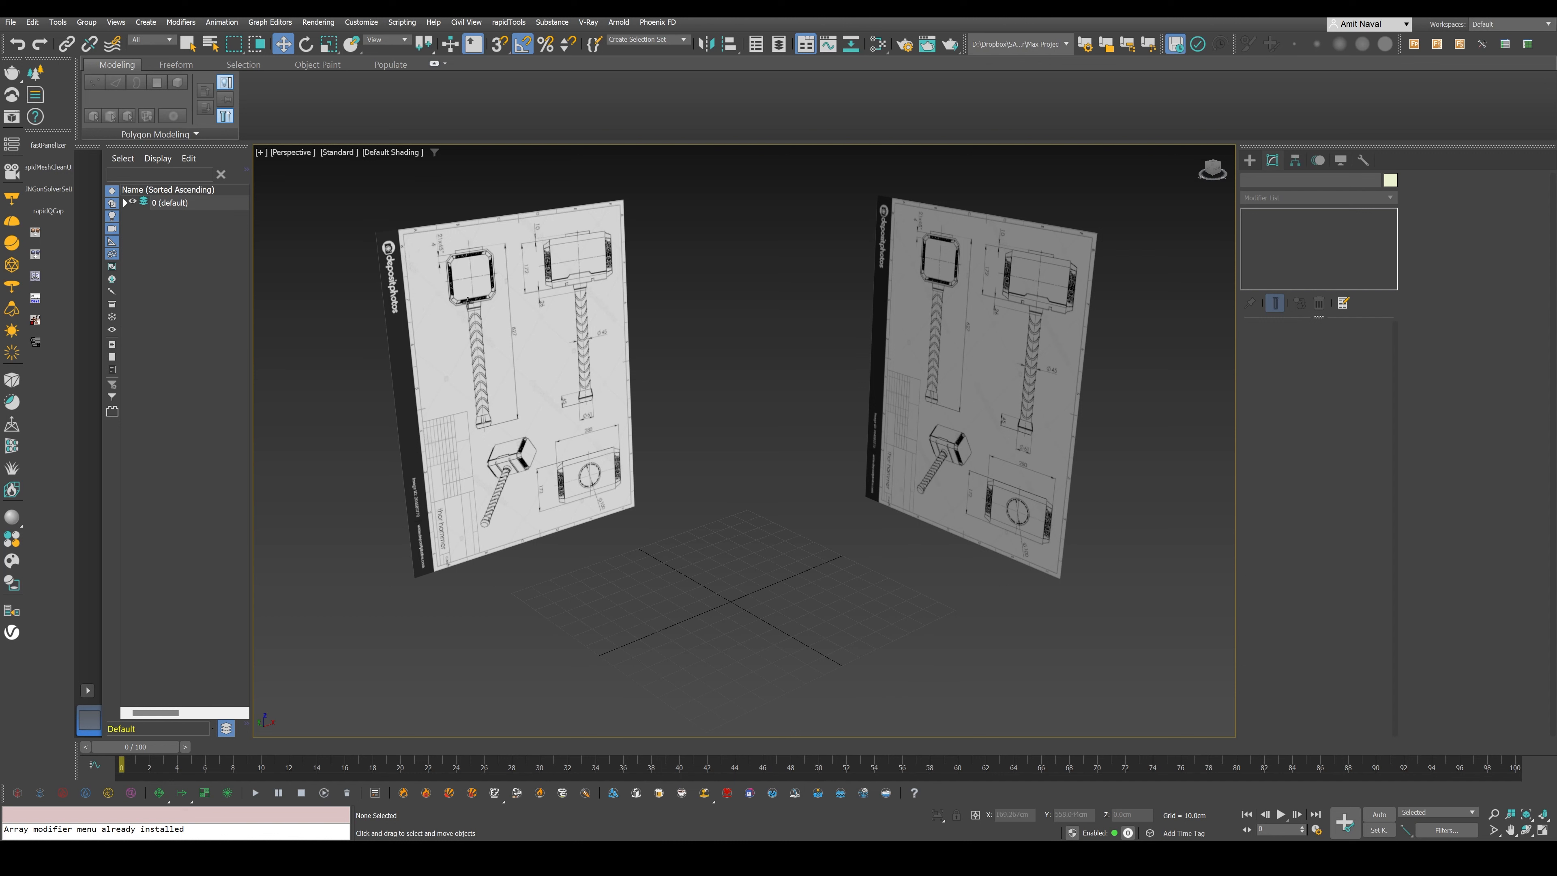
left_click(513, 294)
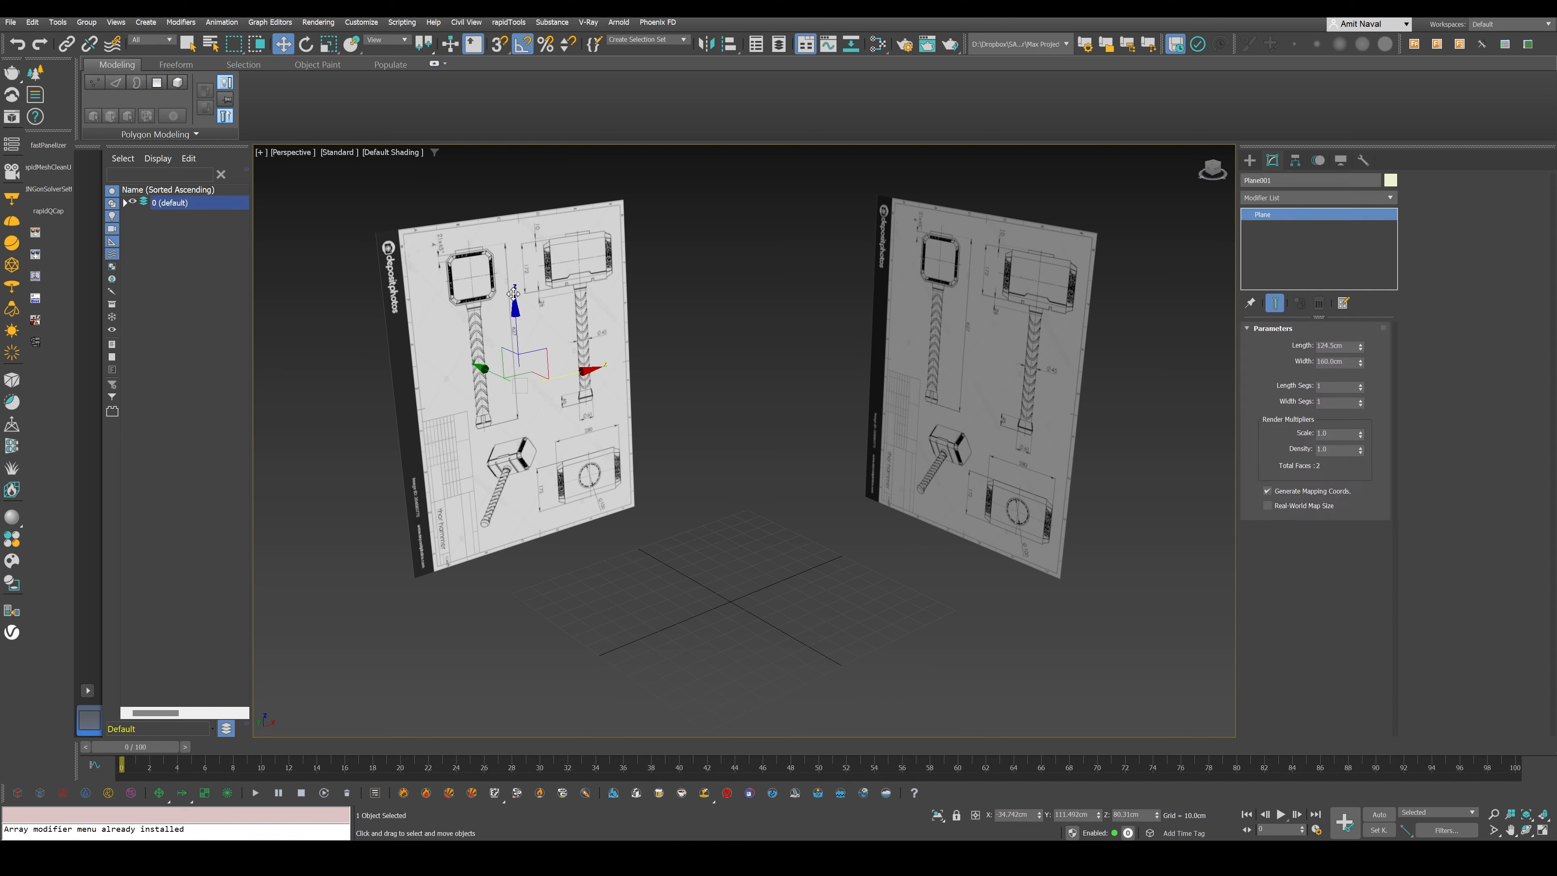
left_click(959, 280, "ctrl")
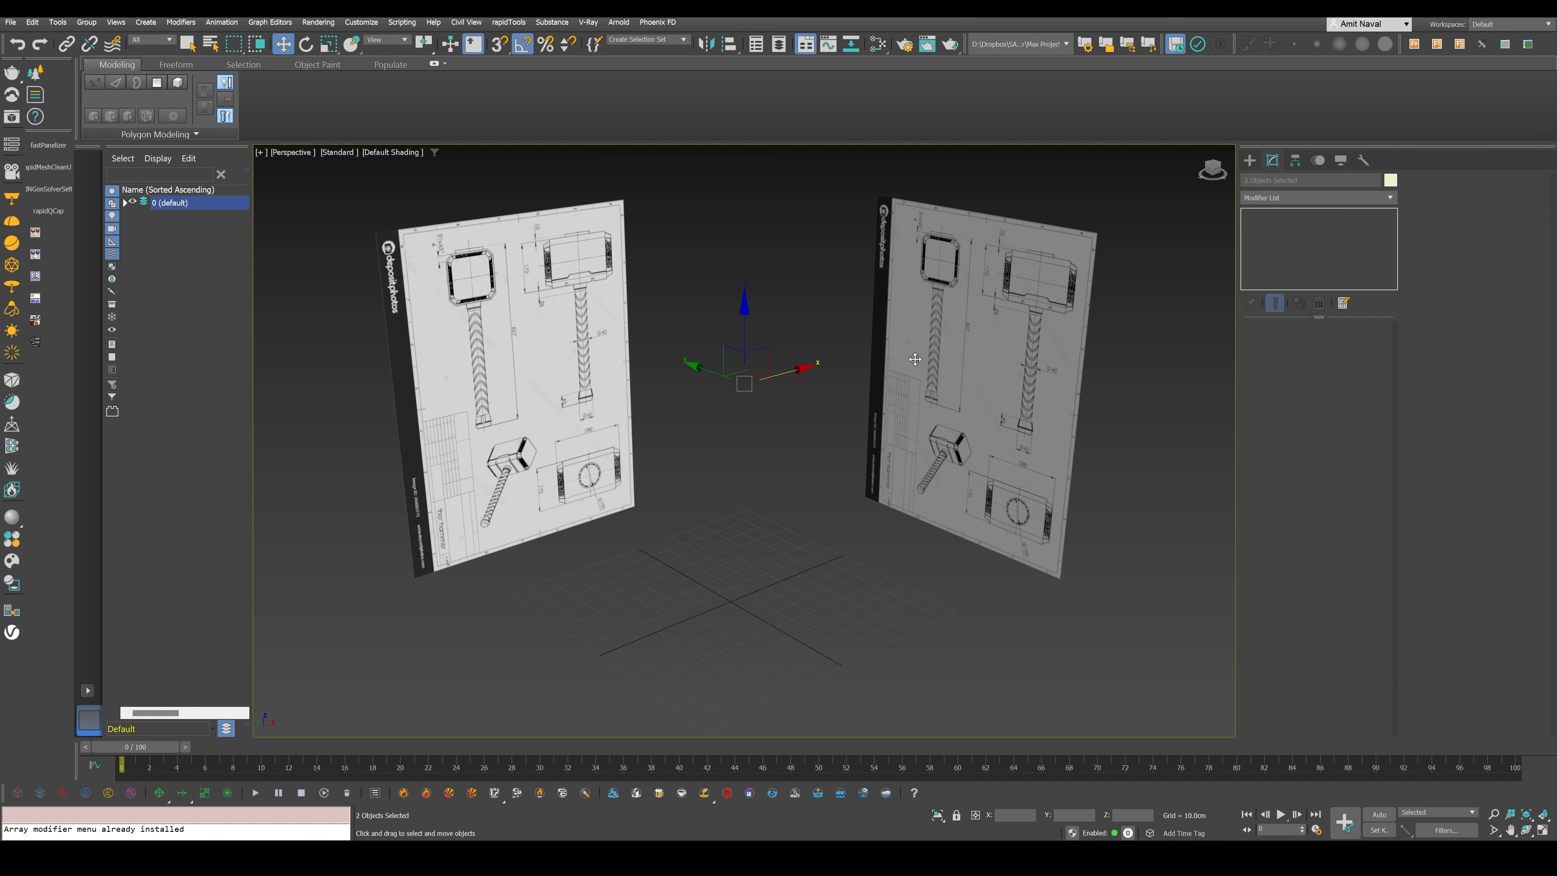
left_click(531, 365)
left_click_drag(531, 363, 598, 335)
key("ctrl+z")
left_click_drag(972, 356, 940, 372)
key("ctrl+z")
left_click_drag(573, 362, 524, 306)
key("ctrl+z")
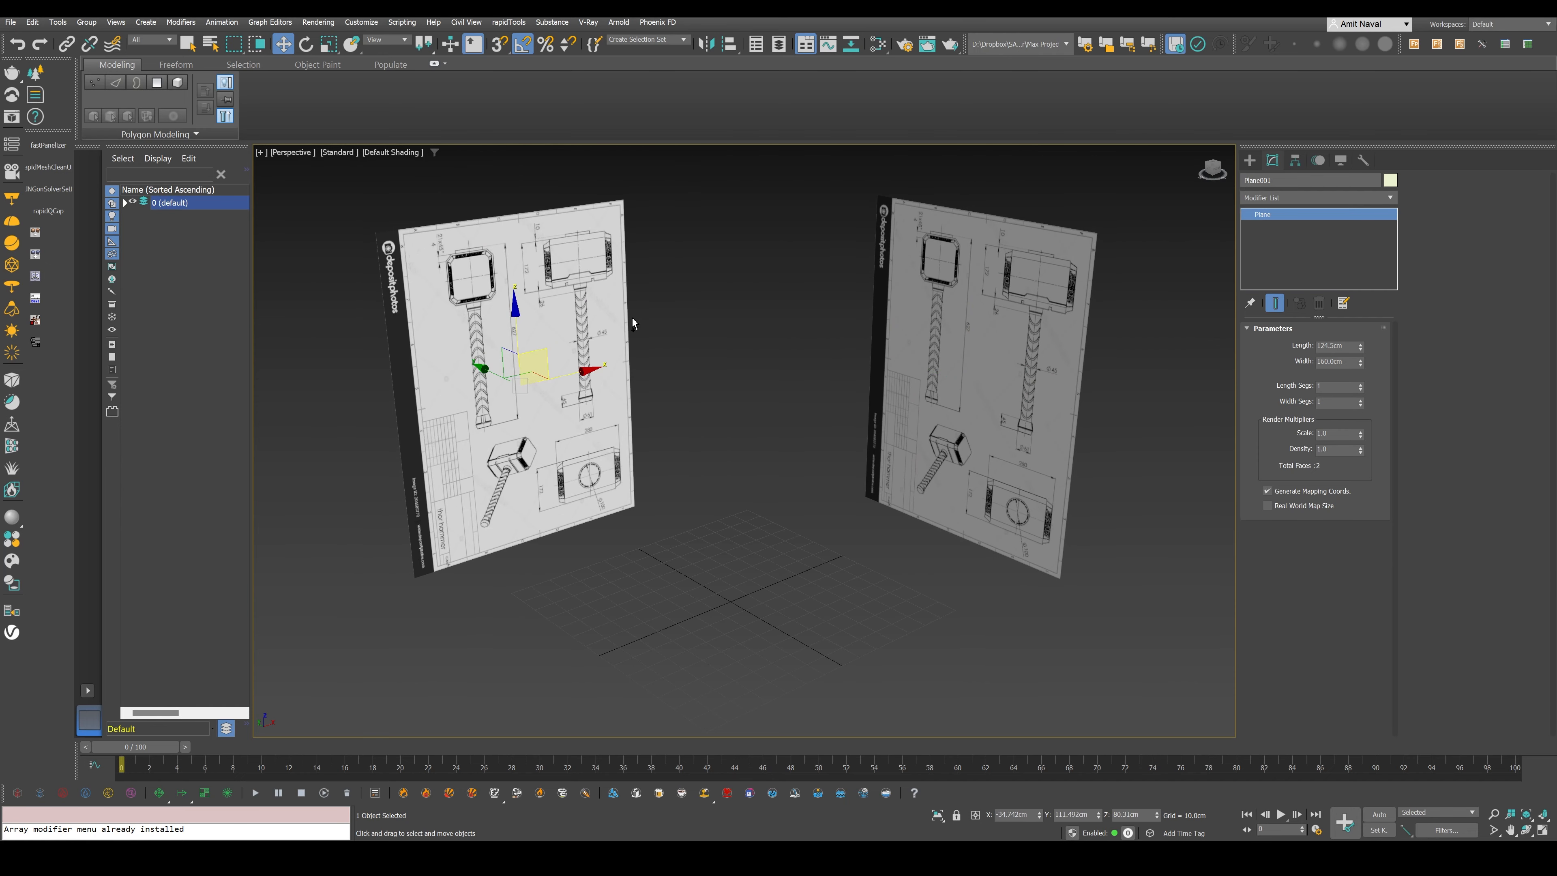
- Freeze both blueprint planes through their object properties, with Show Frozen in Gray turned off
left_click_drag(382, 195, 1090, 479)
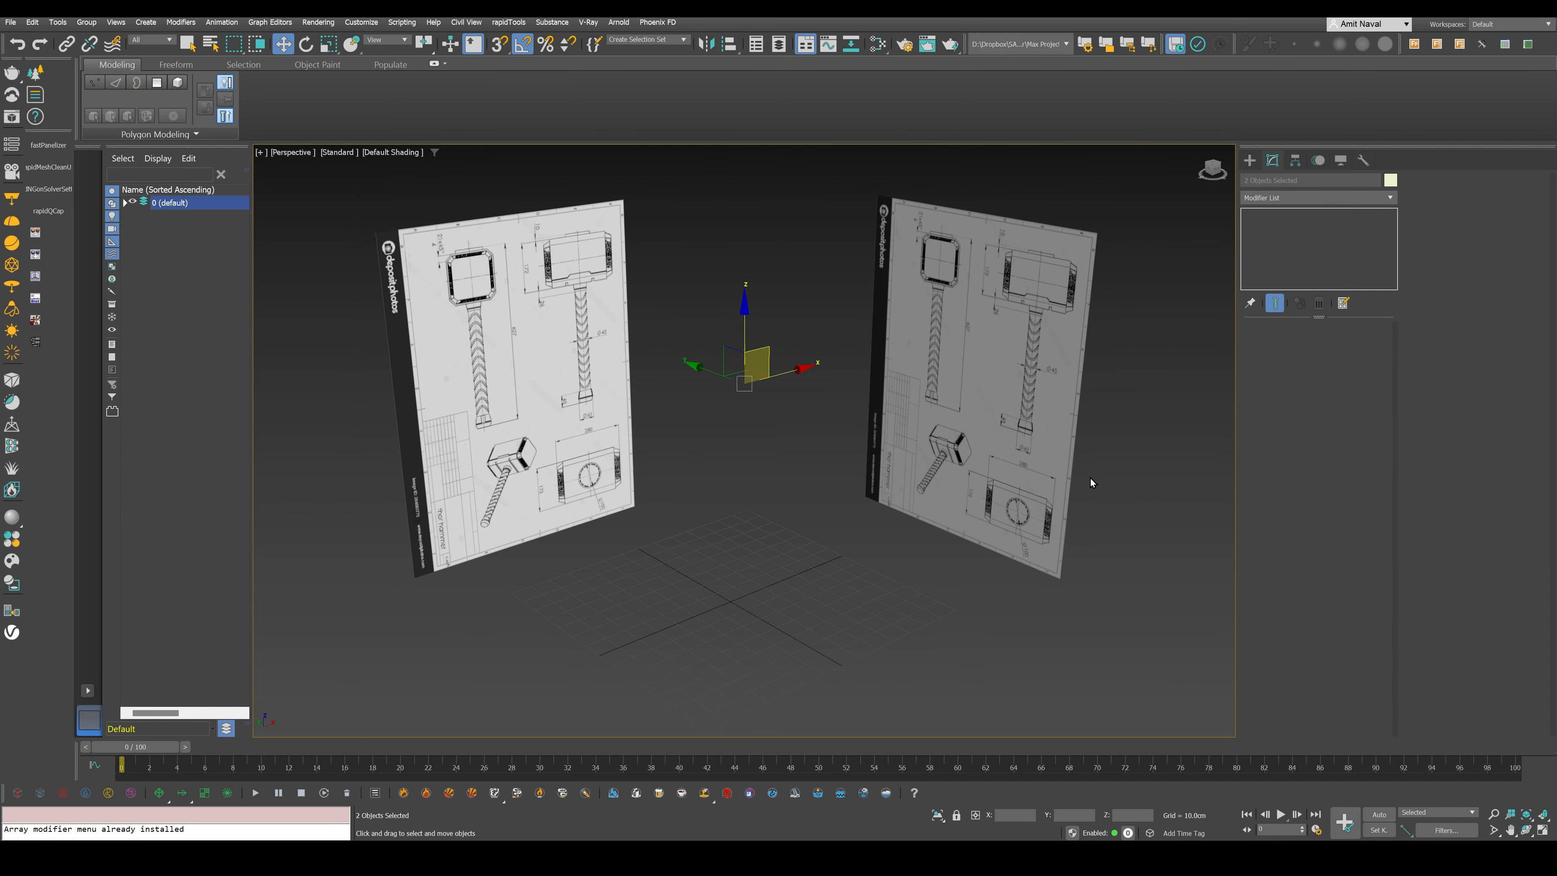
right_click(797, 321)
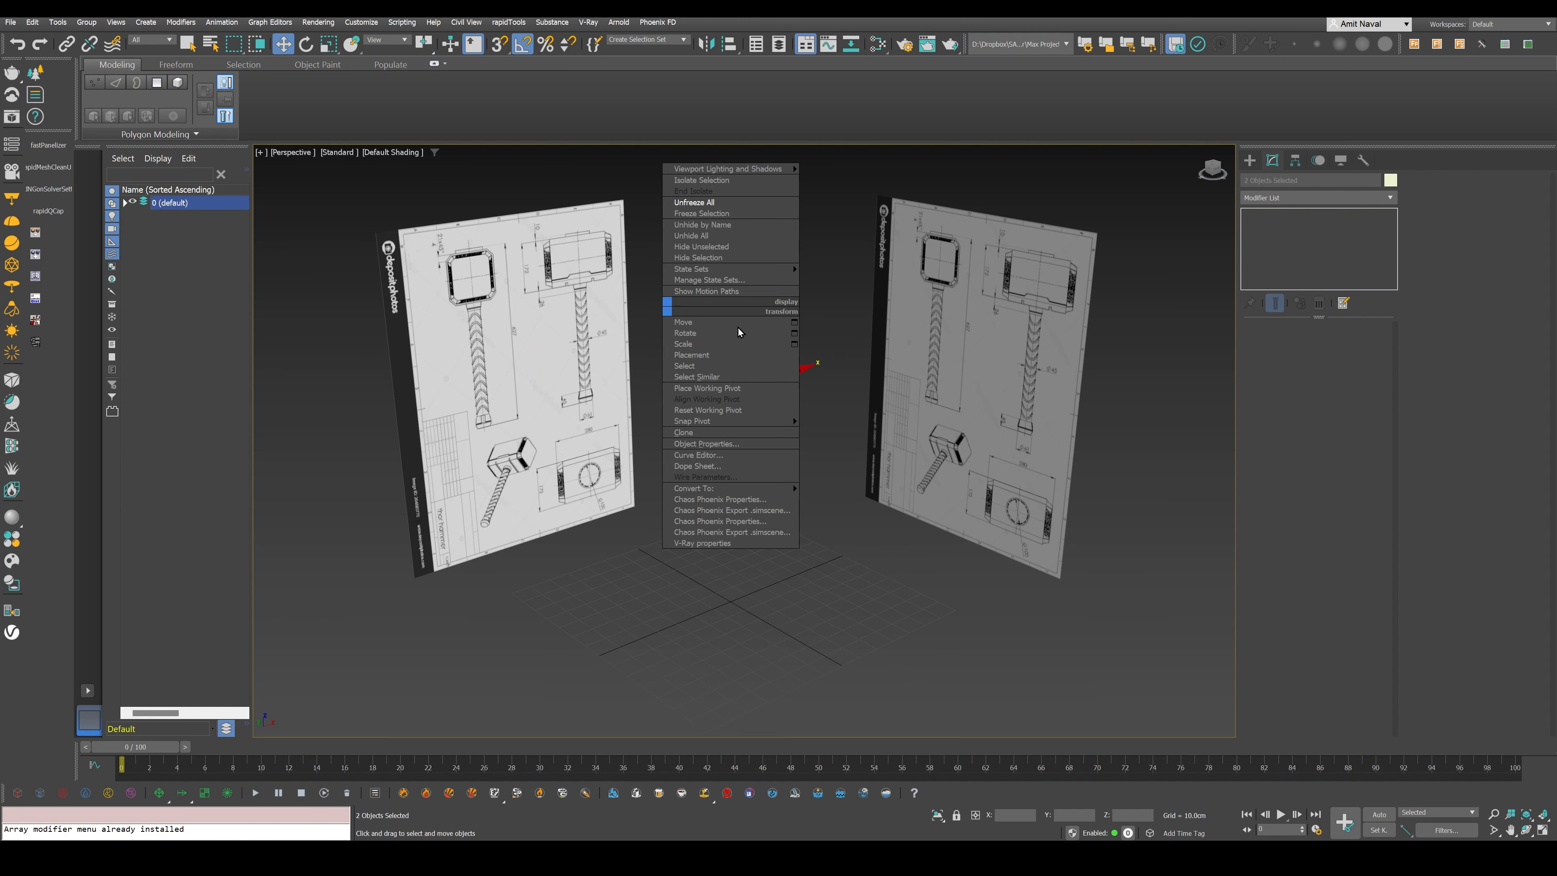
left_click(711, 444)
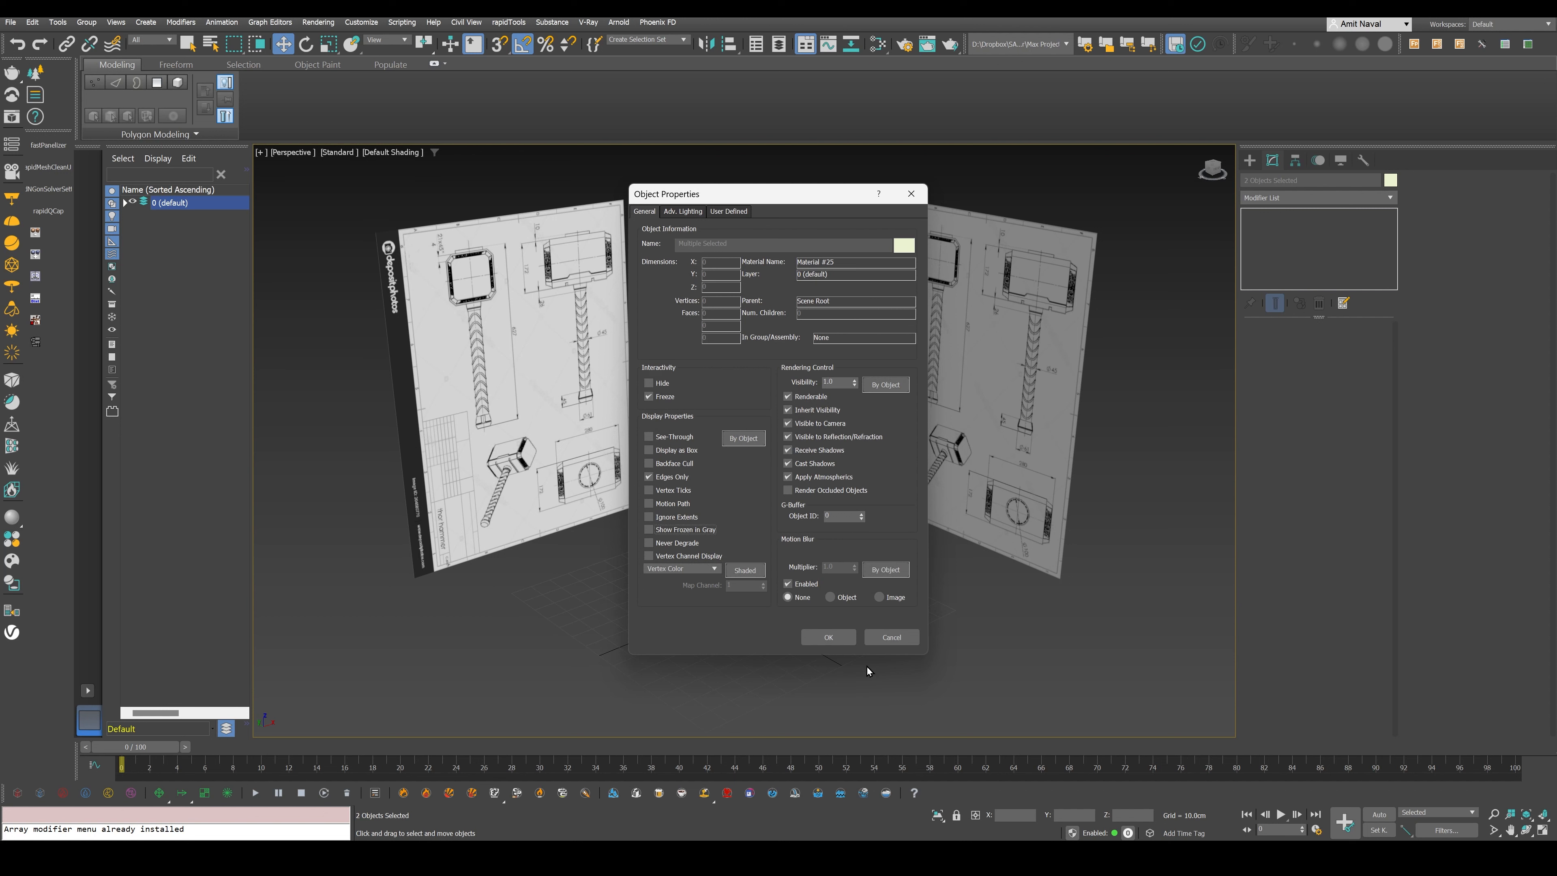
left_click(827, 637)
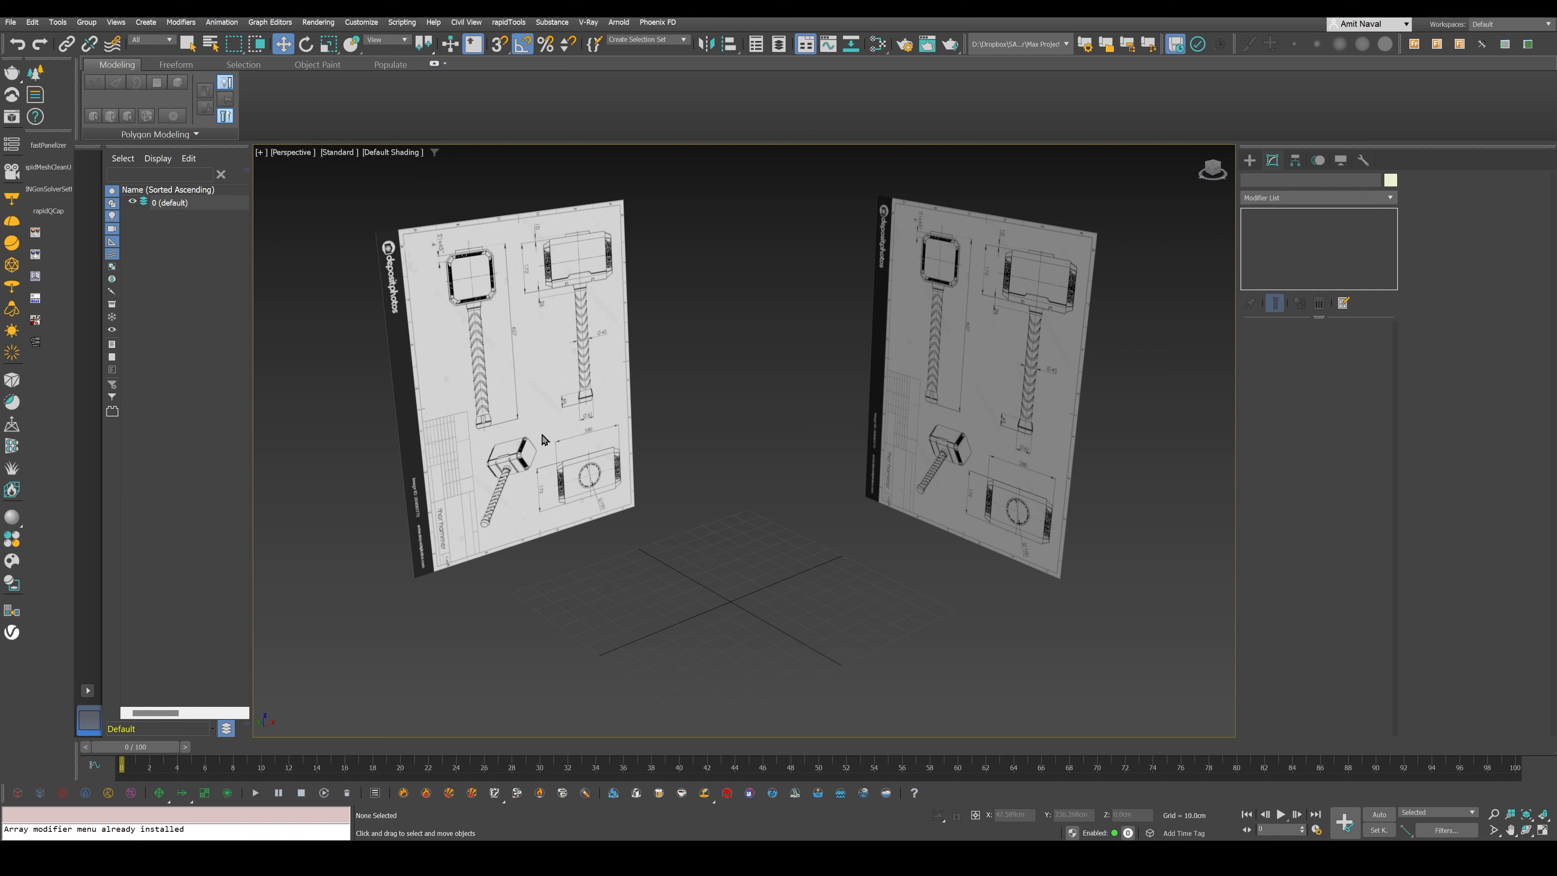
left_click_drag(448, 319, 1049, 355)
left_click_drag(513, 480, 818, 396)
- Unfreeze all objects and select each blueprint plane in turn
right_click(769, 433)
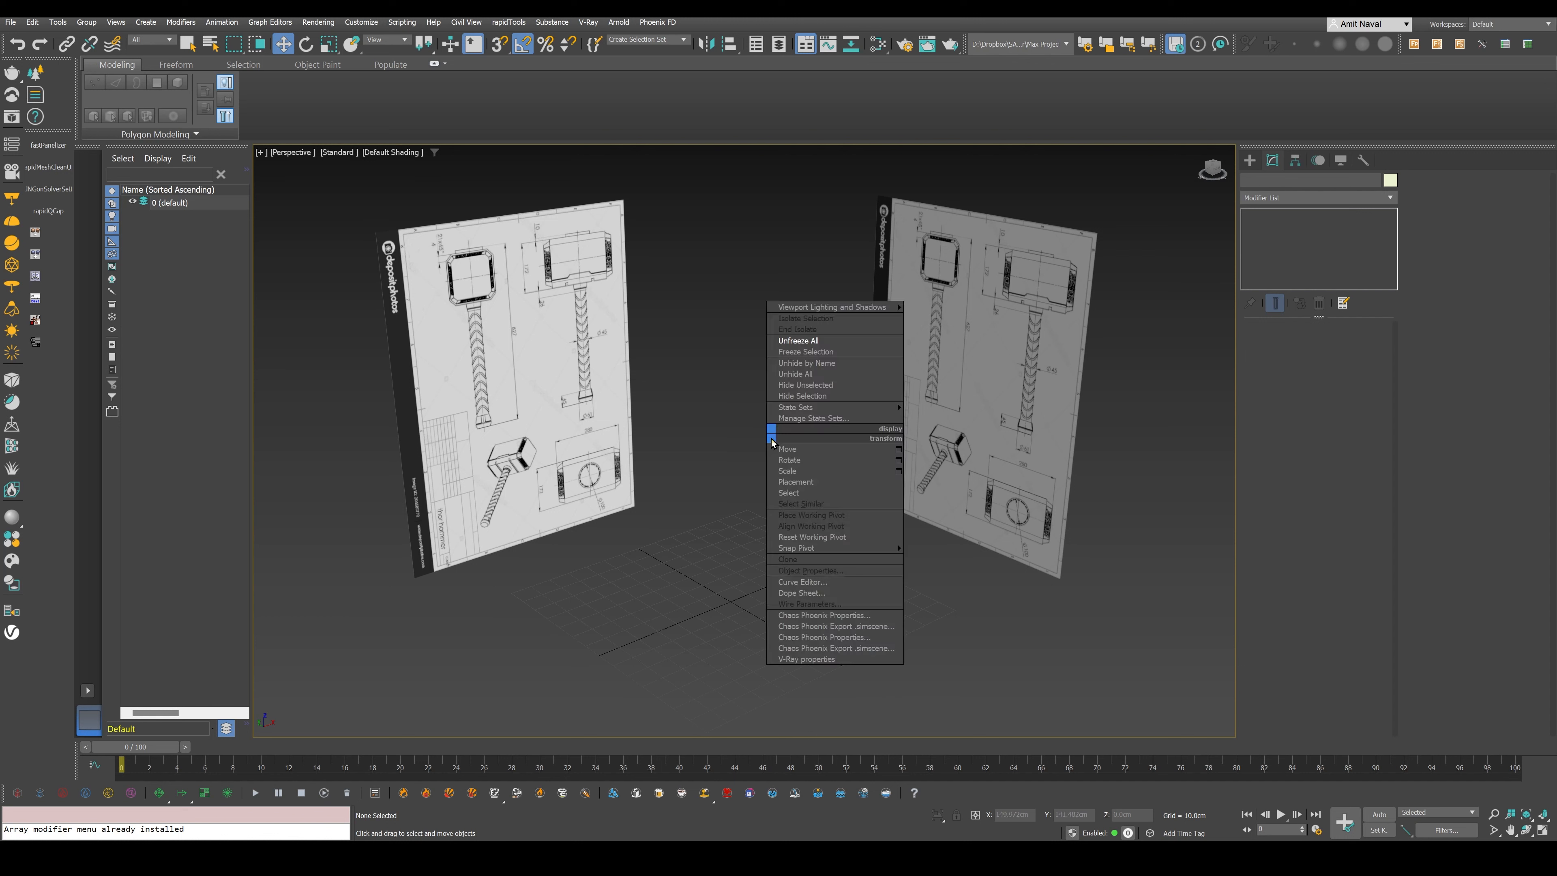
left_click(806, 343)
left_click(603, 345)
left_click(960, 338)
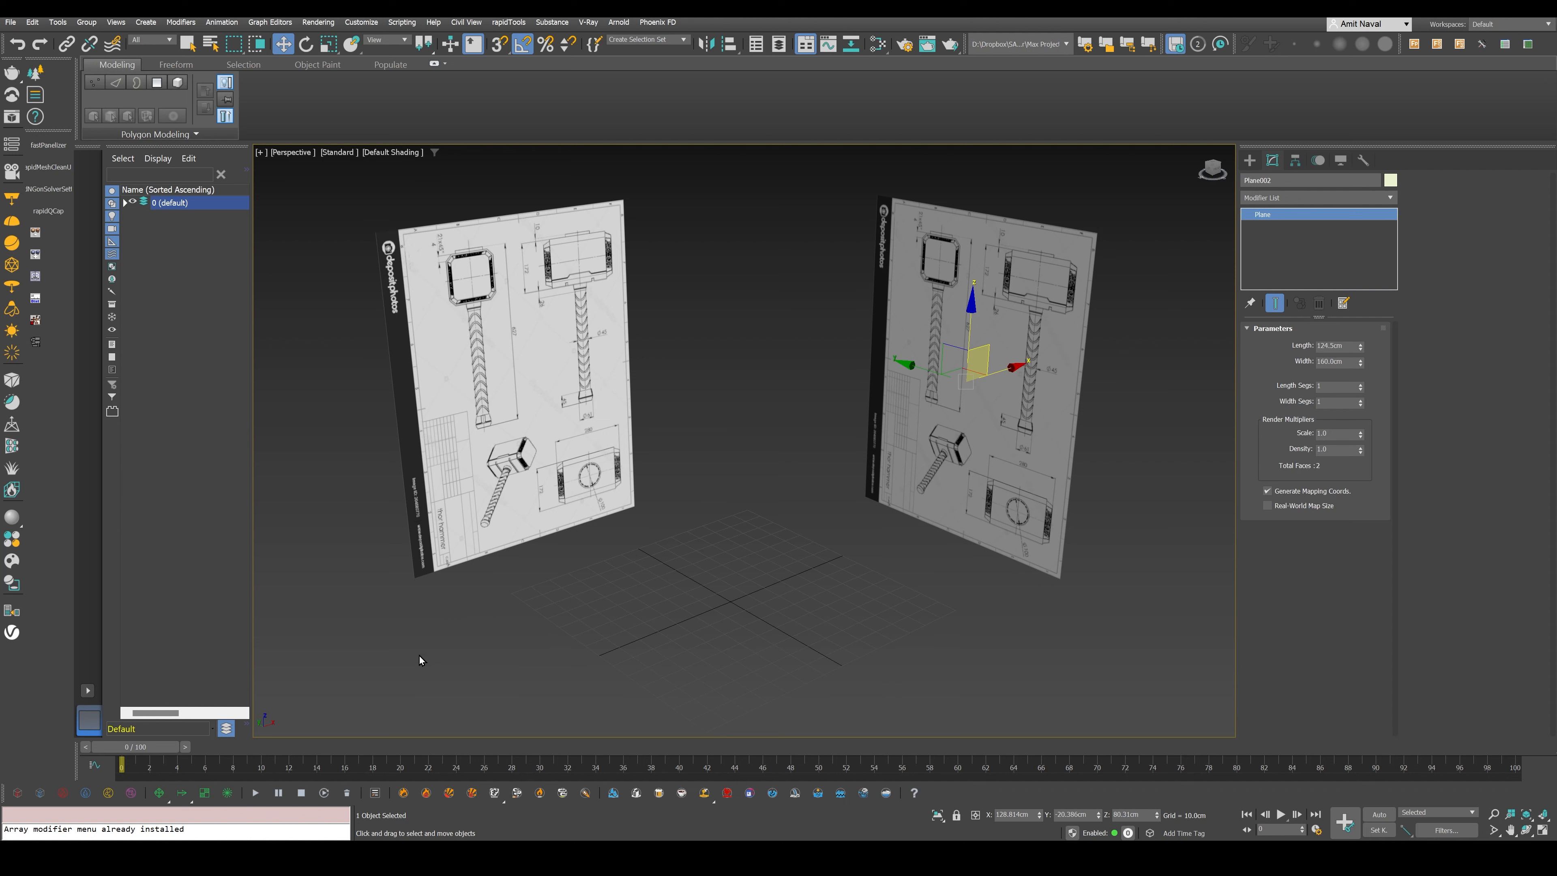
- Freeze both blueprint planes again
left_click_drag(420, 656, 1168, 324)
right_click(673, 334)
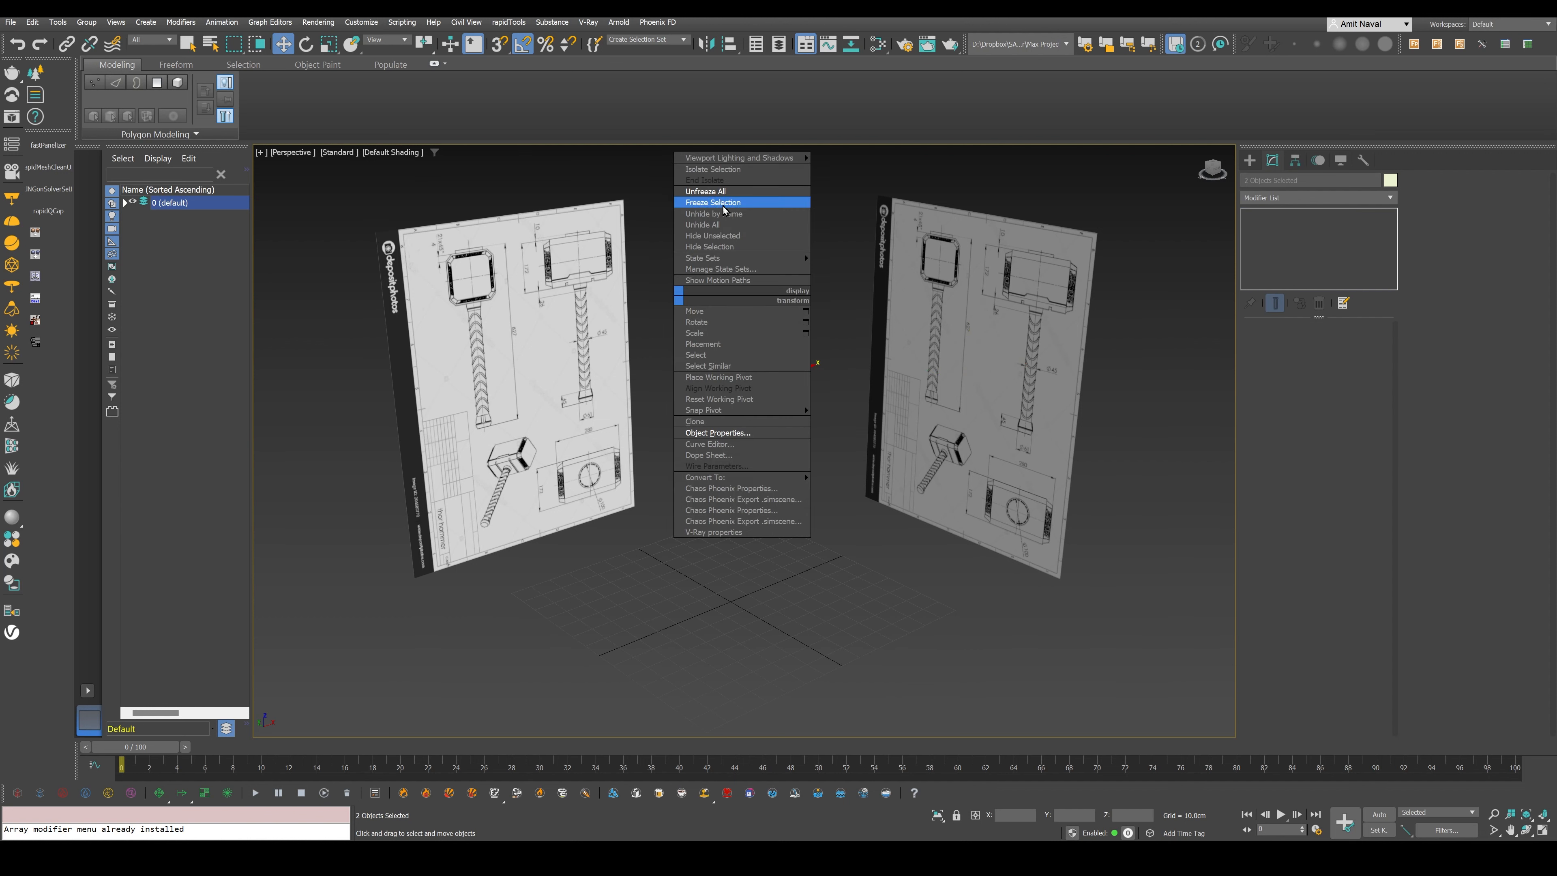
left_click(731, 210)
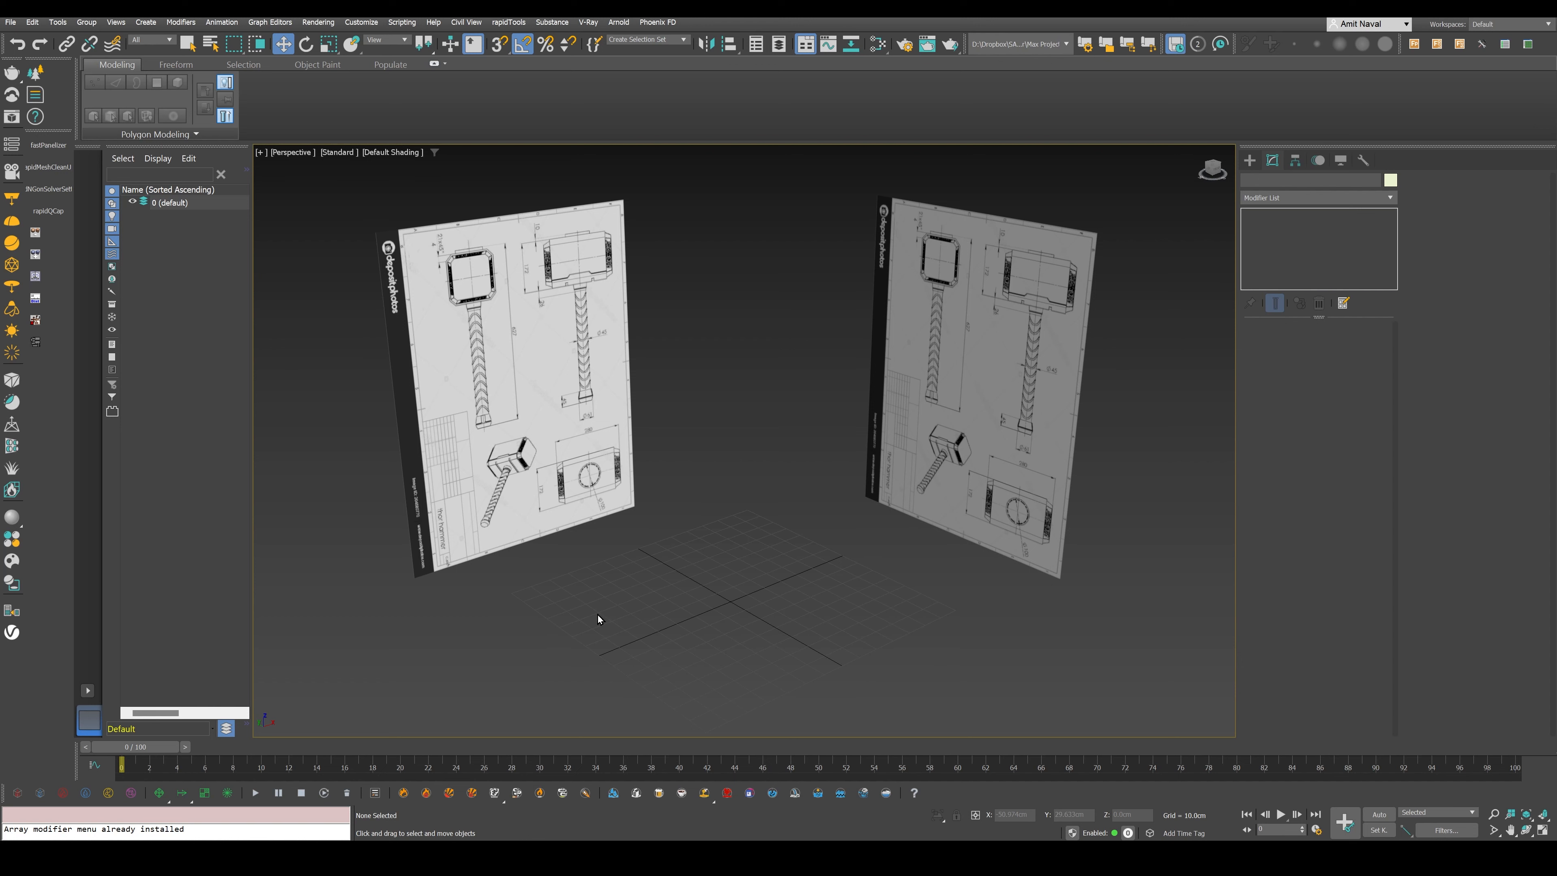
- Create a box over the wide hammer head in the enlarged Front view, about 23.1 cm long, 30.8 cm wide and 19.9 cm high
key("alt+w")
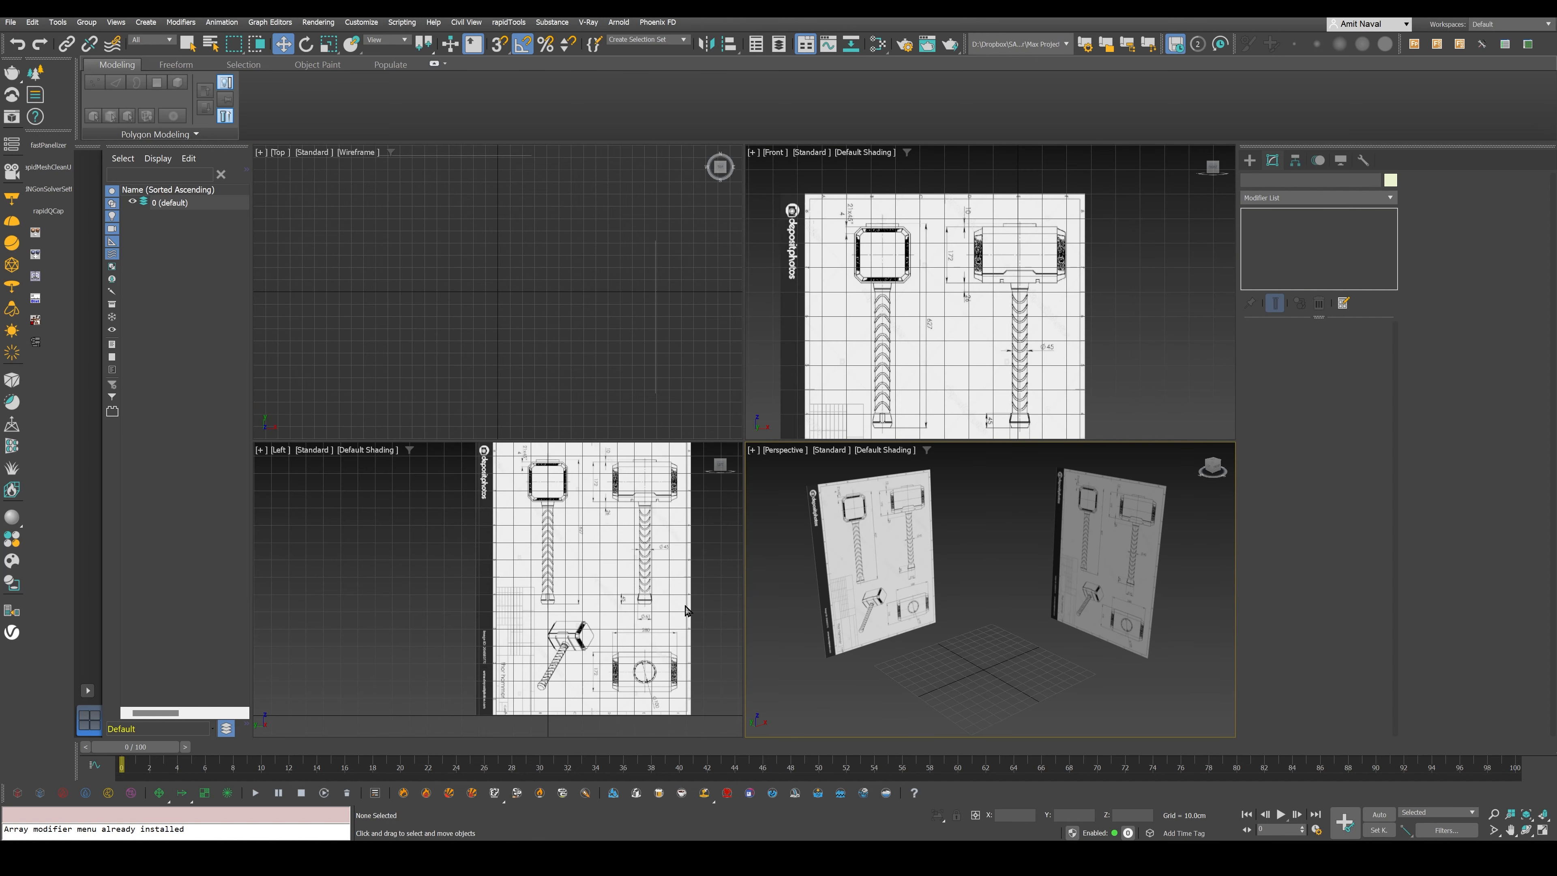
right_click(1004, 346)
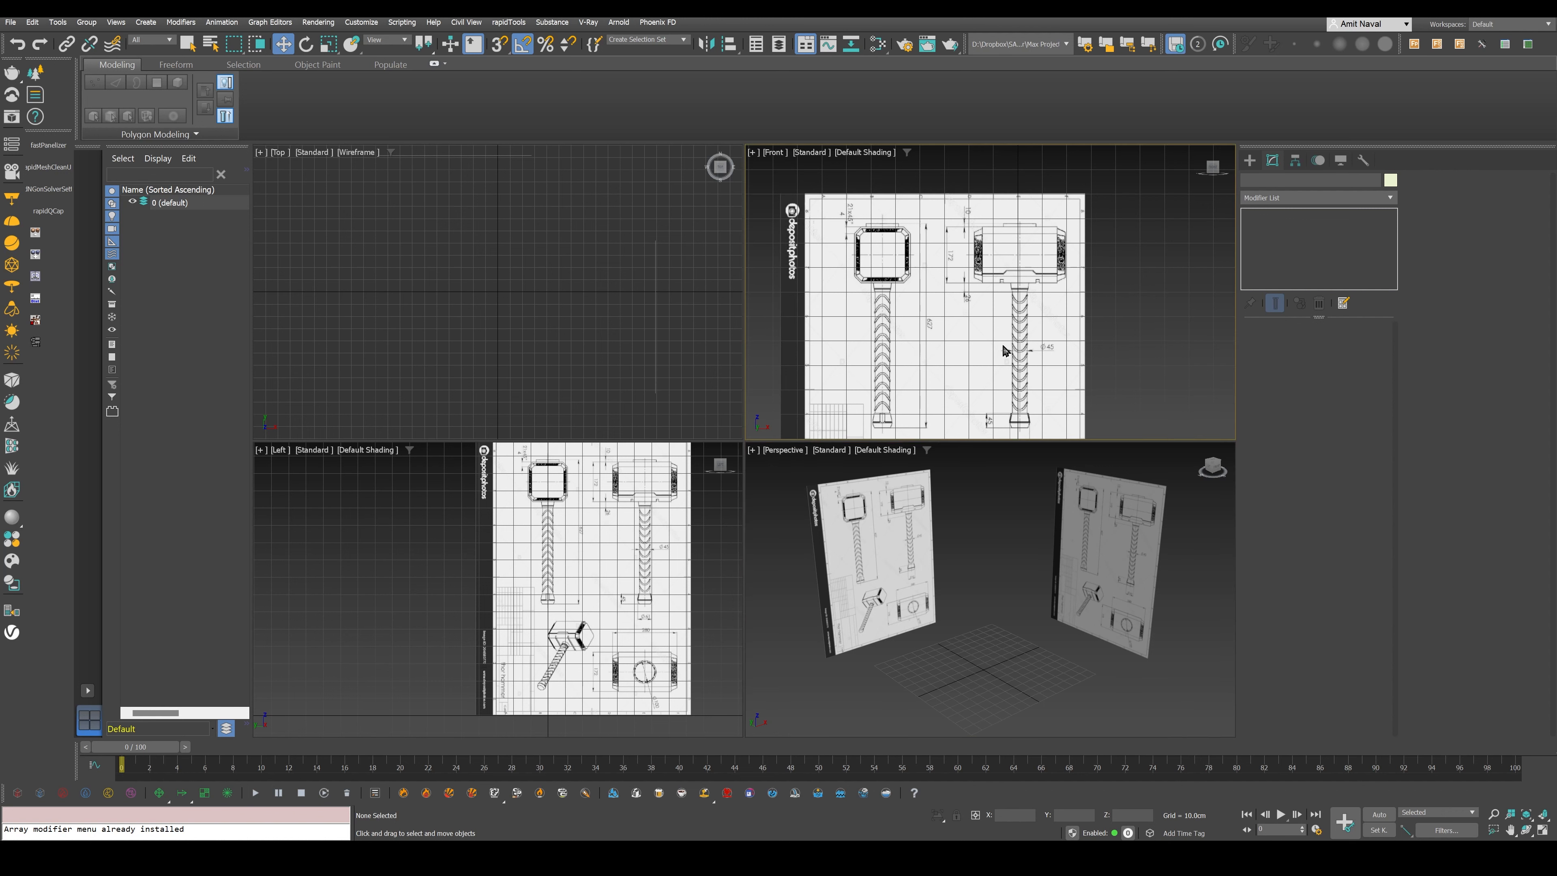
key("alt+w")
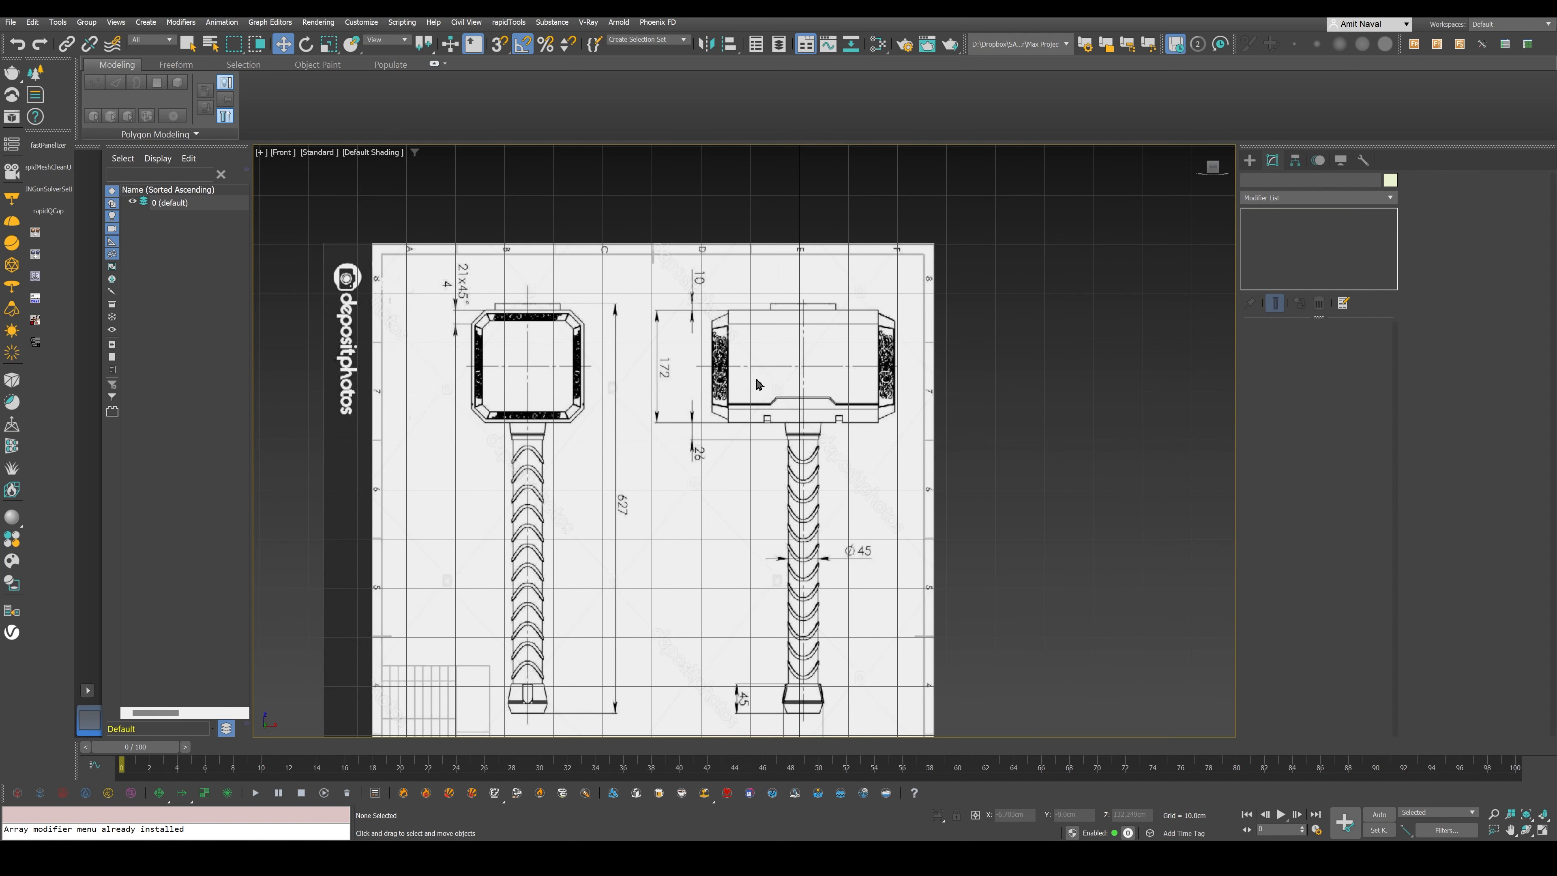
scroll(895, 425, "up", 2)
scroll(804, 357, "up", 3)
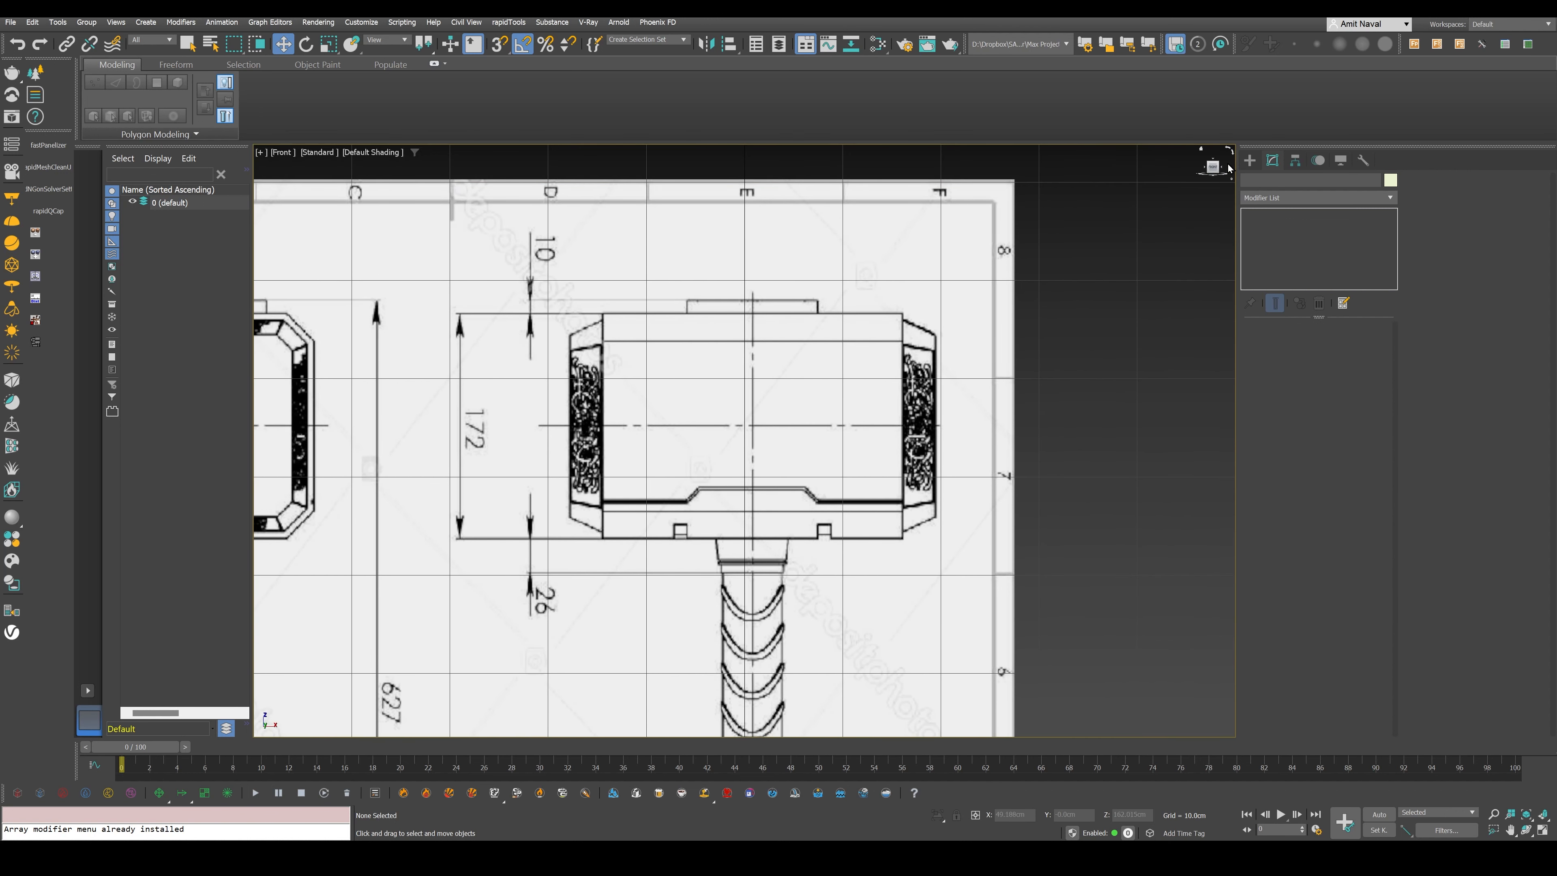
left_click(1249, 160)
left_click(1279, 248)
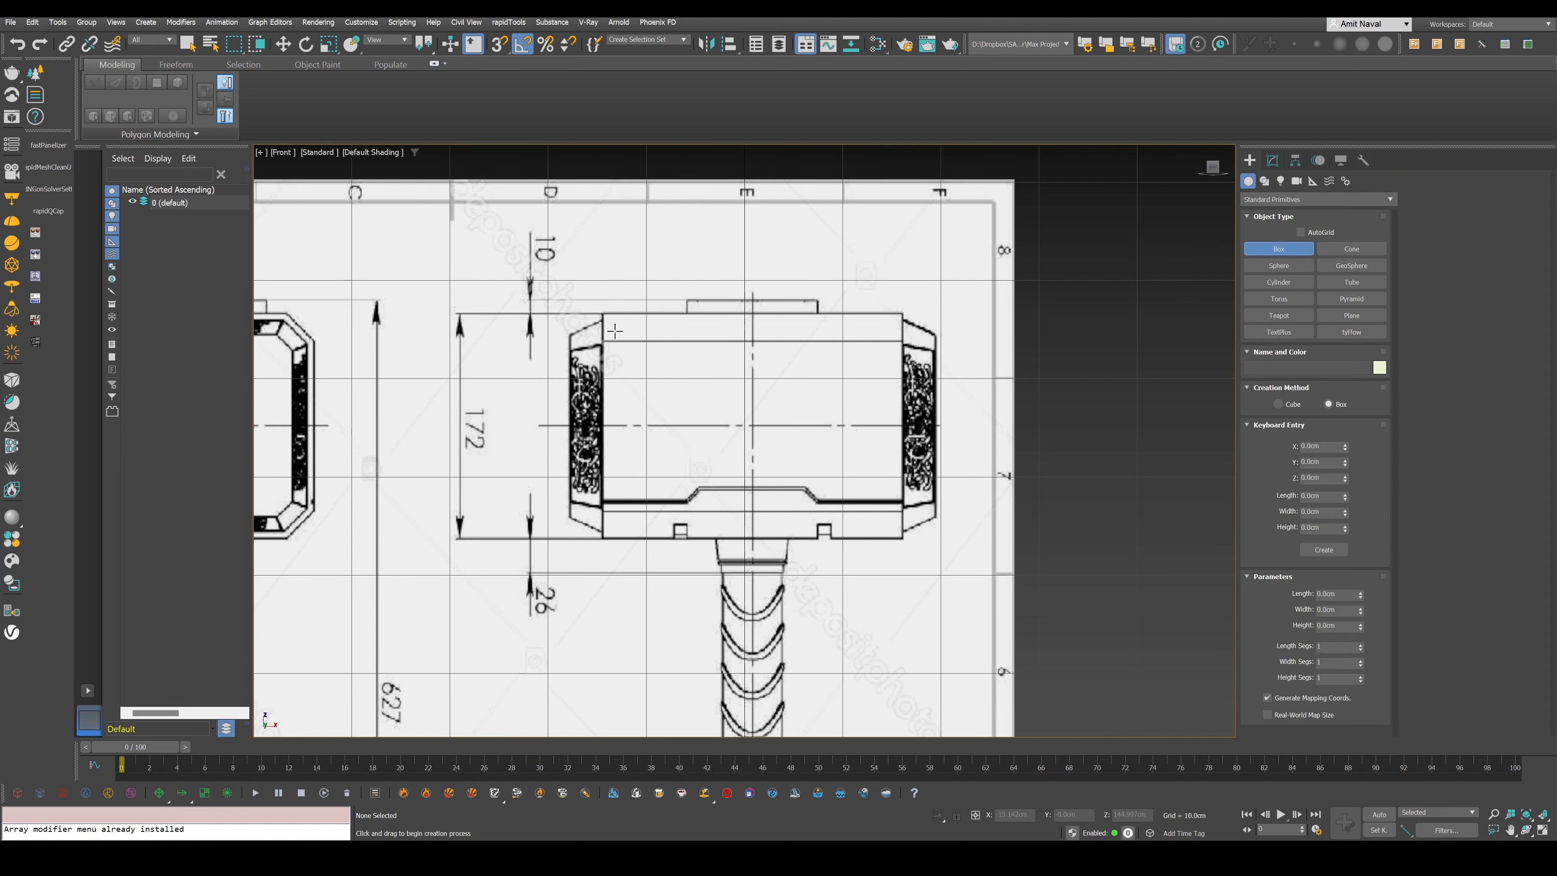
mouse_move(597, 313)
middle_mouse_down()
mouse_move(852, 334)
mouse_move(725, 342)
middle_mouse_up()
left_click_drag(731, 336, 1032, 564)
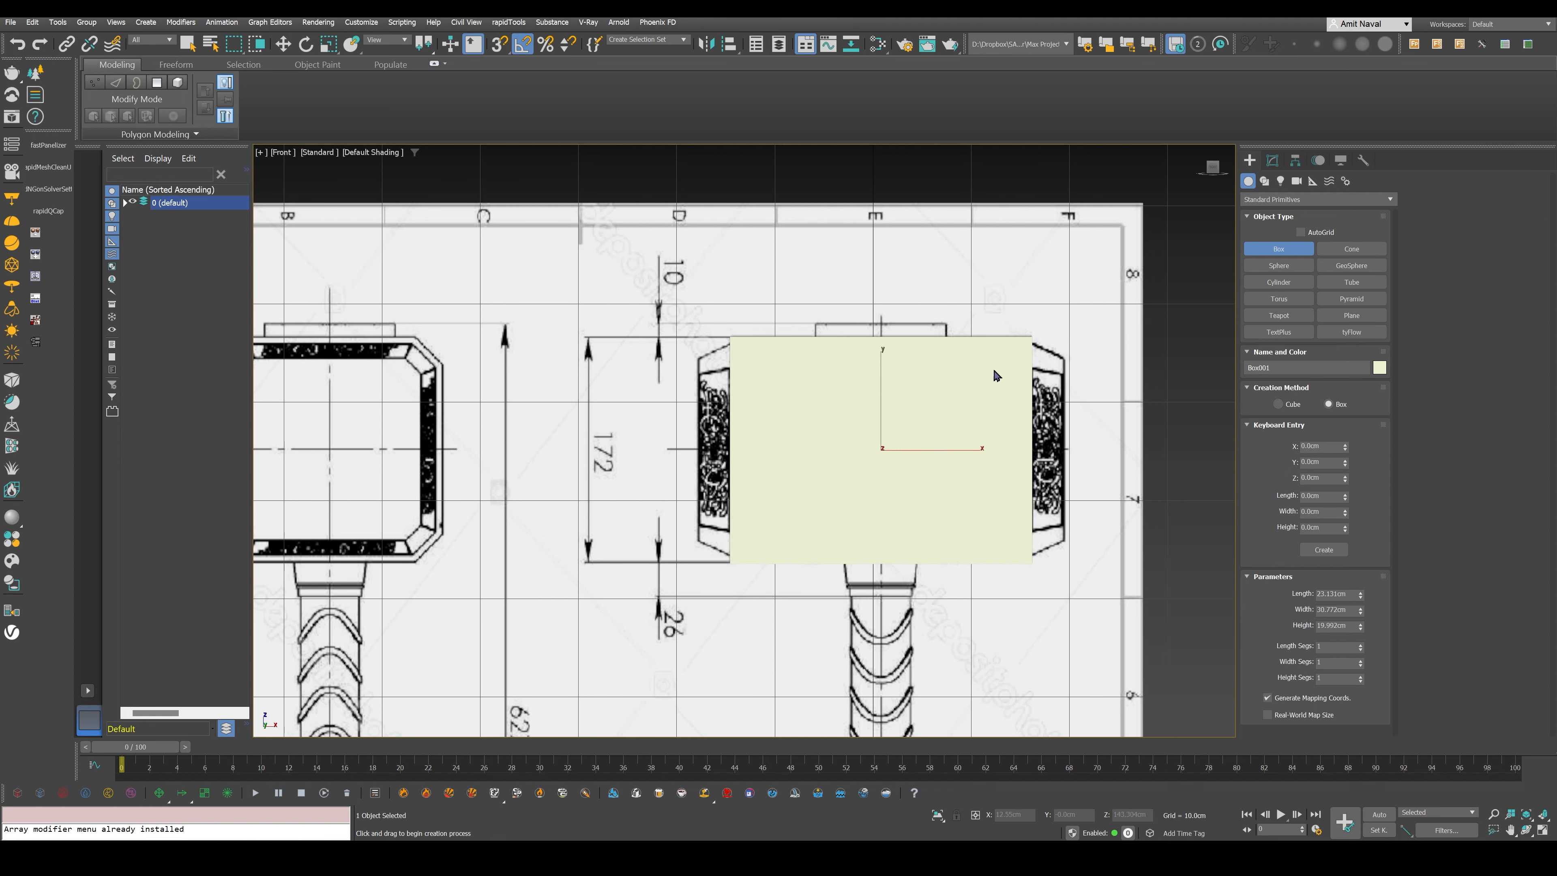
- Examine how the box fits the hammer head's outline in the Front view
key("w")
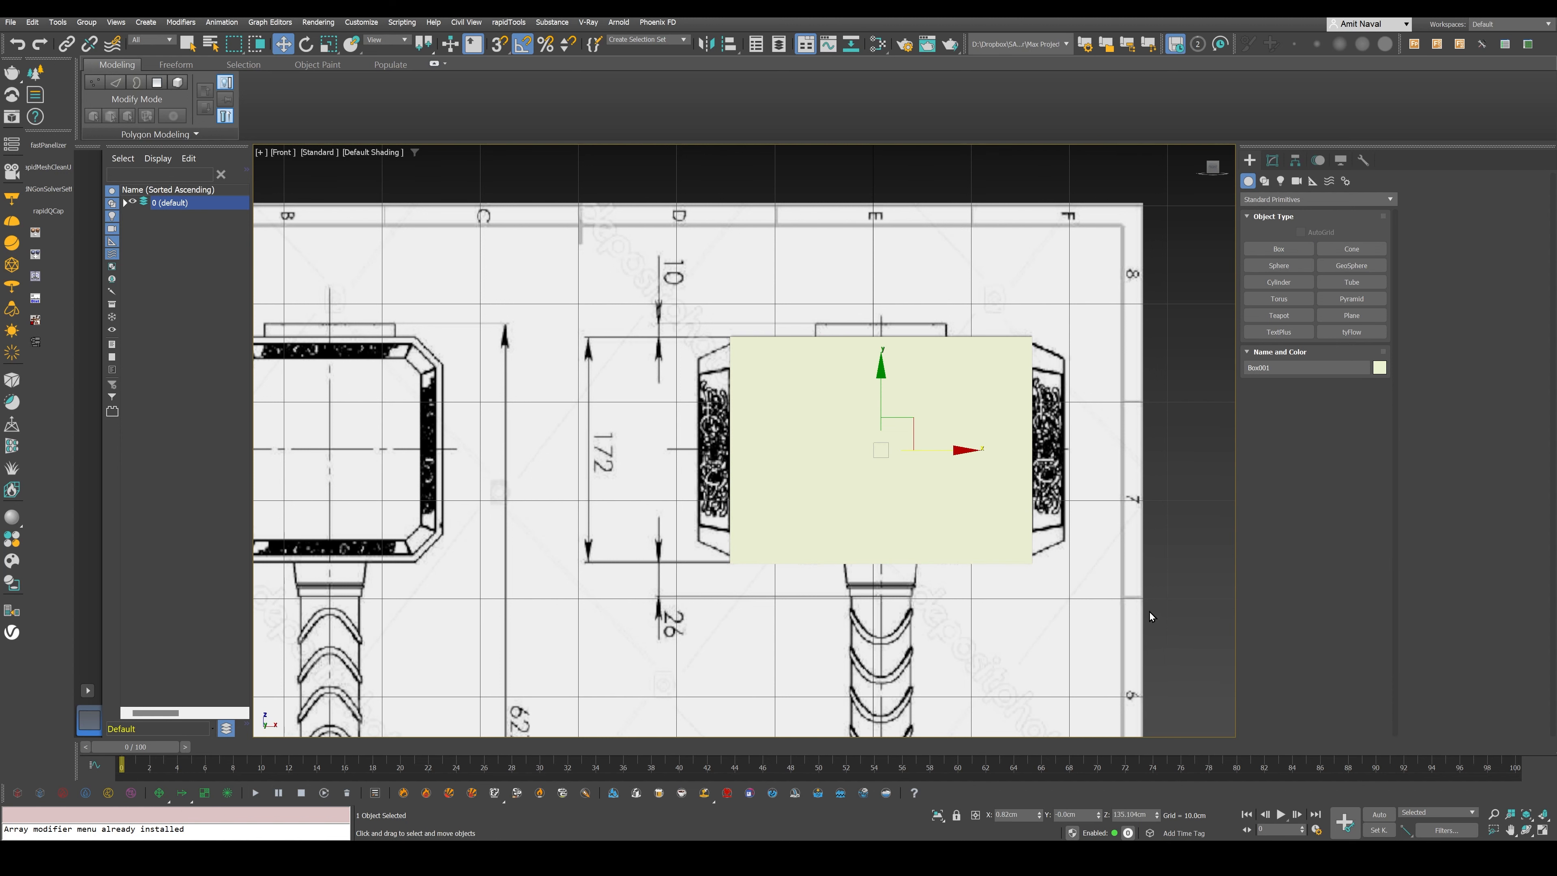
scroll(909, 459, "down", 2)
middle_click_drag(881, 521, 846, 442, "alt")
key("f")
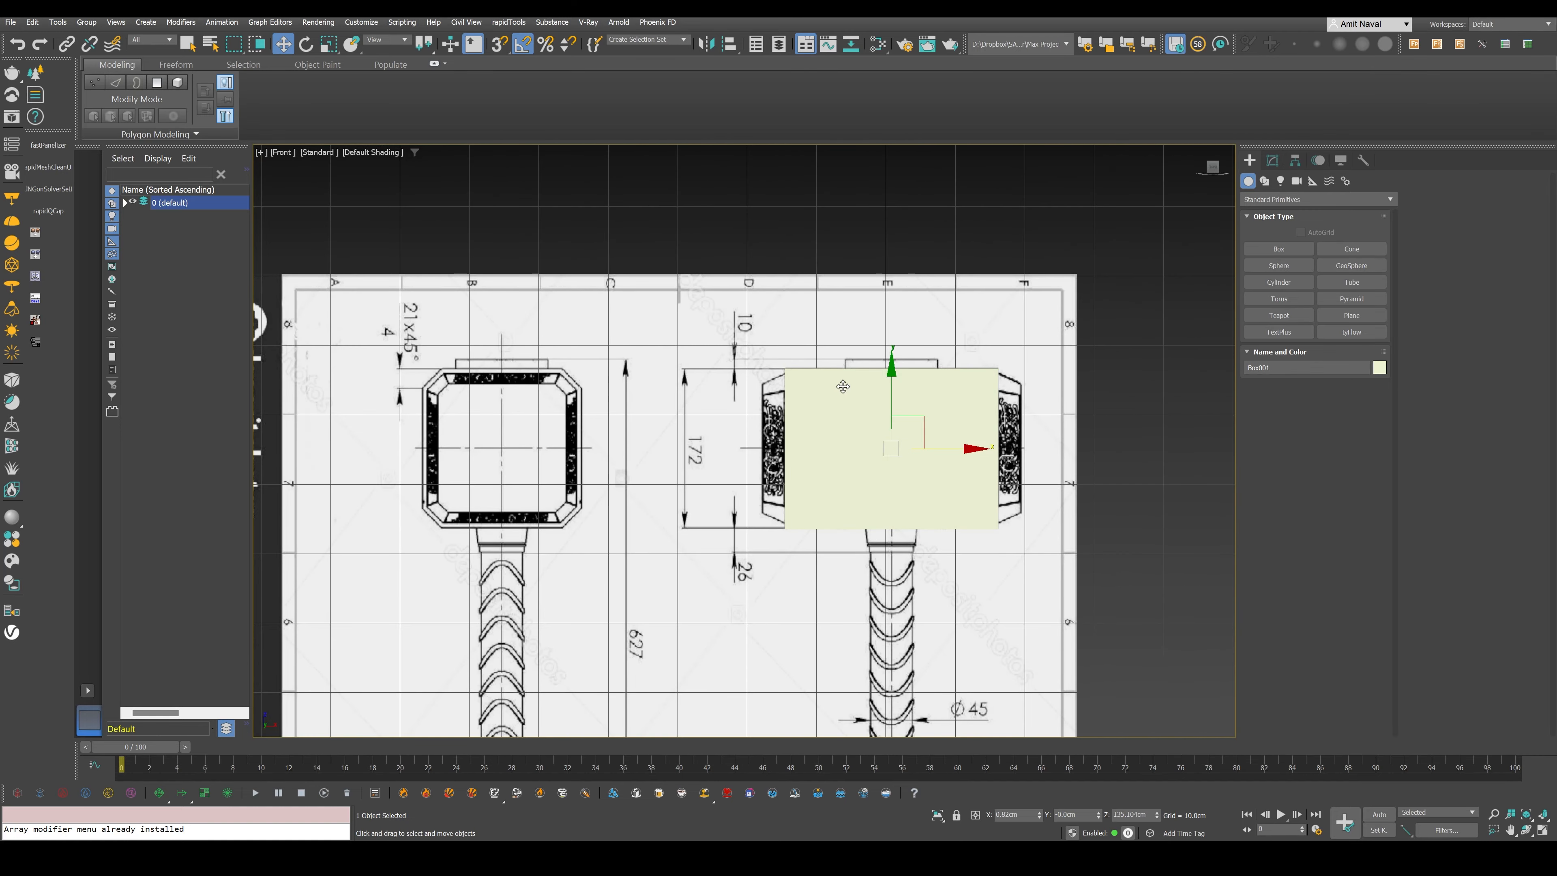
scroll(803, 410, "up", 2)
scroll(842, 432, "down", 2)
middle_click_drag(929, 492, 921, 434)
middle_click_drag(966, 531, 953, 517)
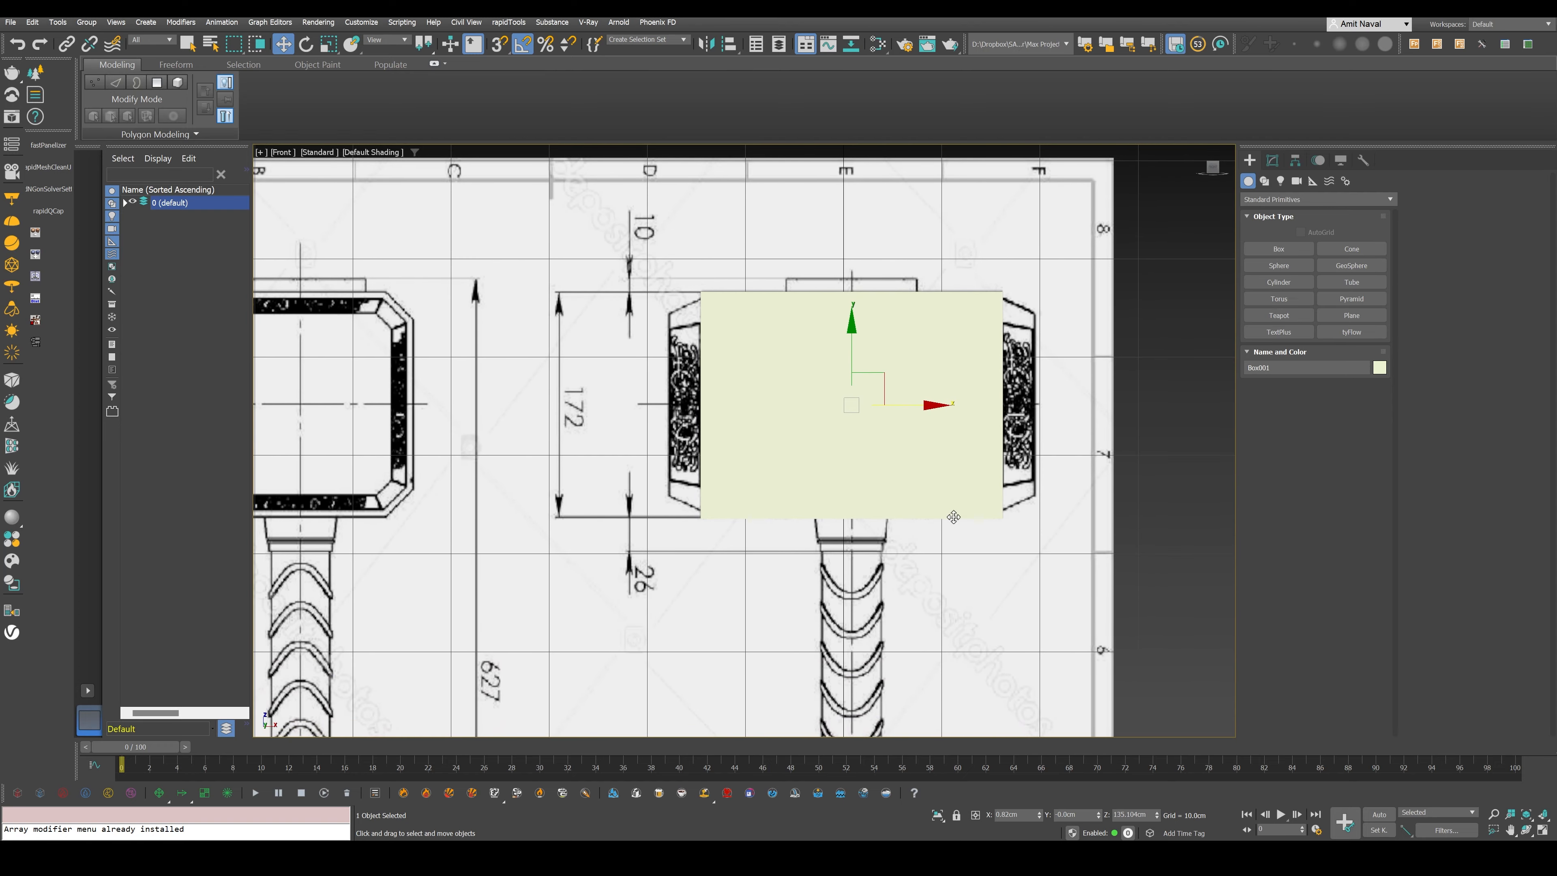
- Move the box over the narrow hammer head in the Left view and display it see-through with edged faces
key("alt+w")
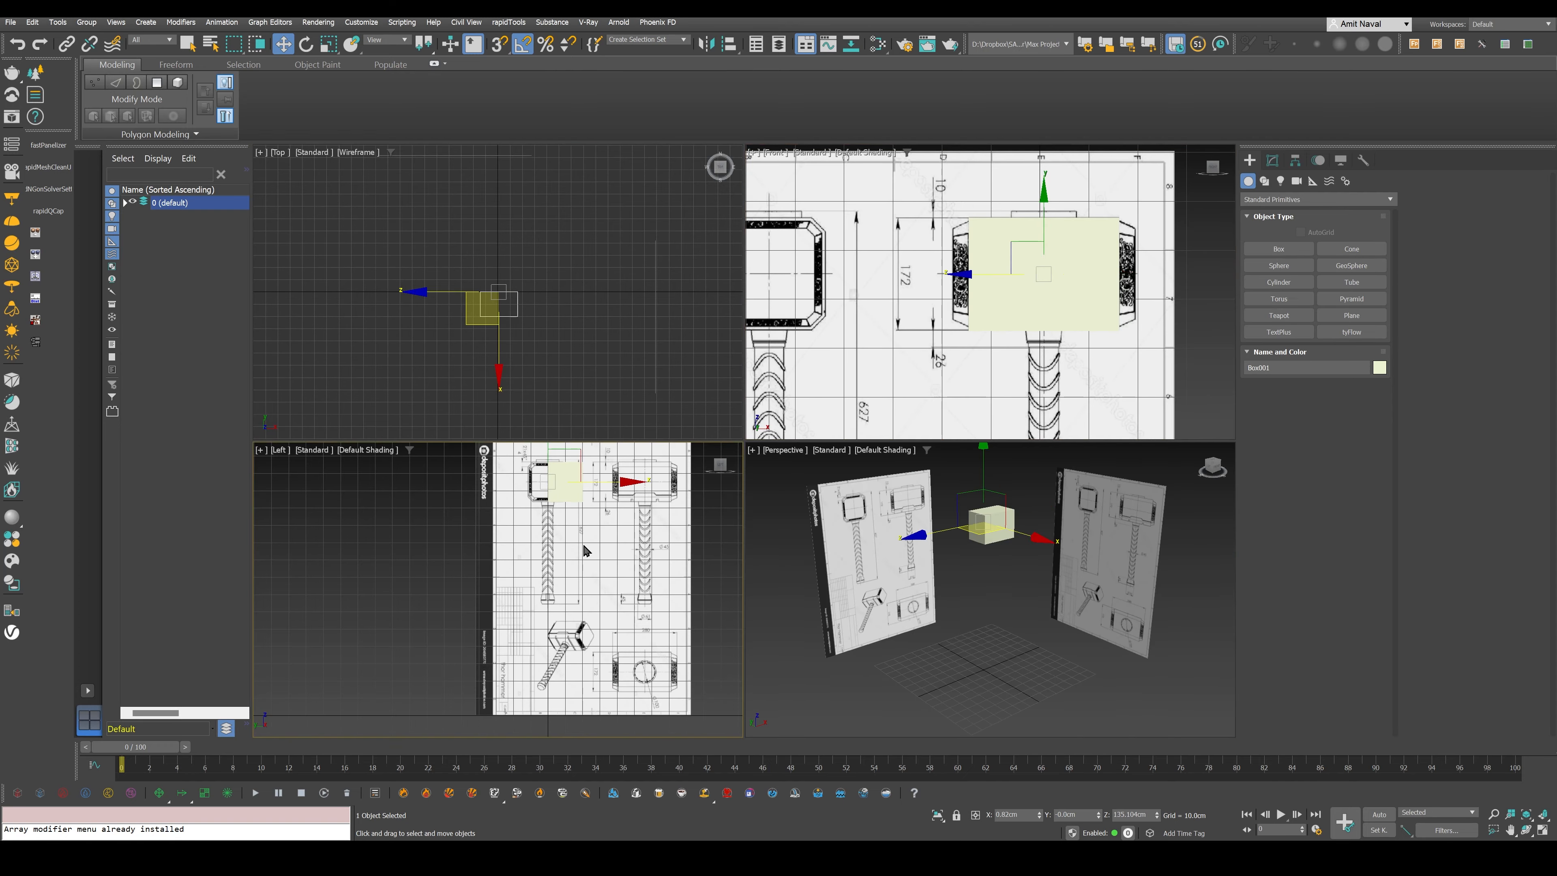
key("alt+w")
middle_click_drag(729, 464, 695, 590)
scroll(816, 310, "up", 2)
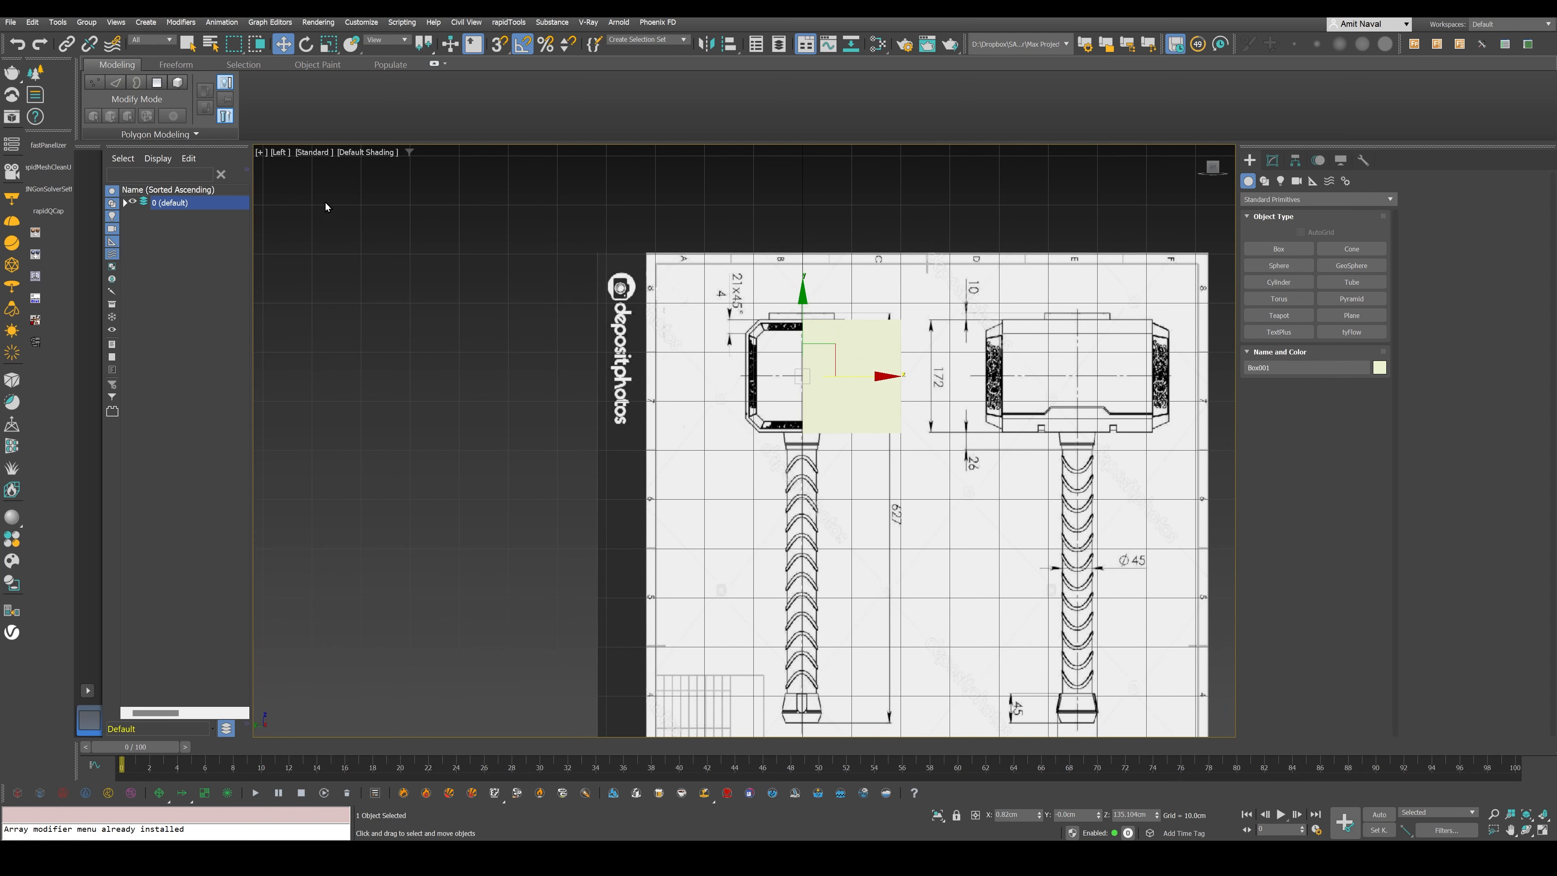
scroll(842, 309, "up", 4)
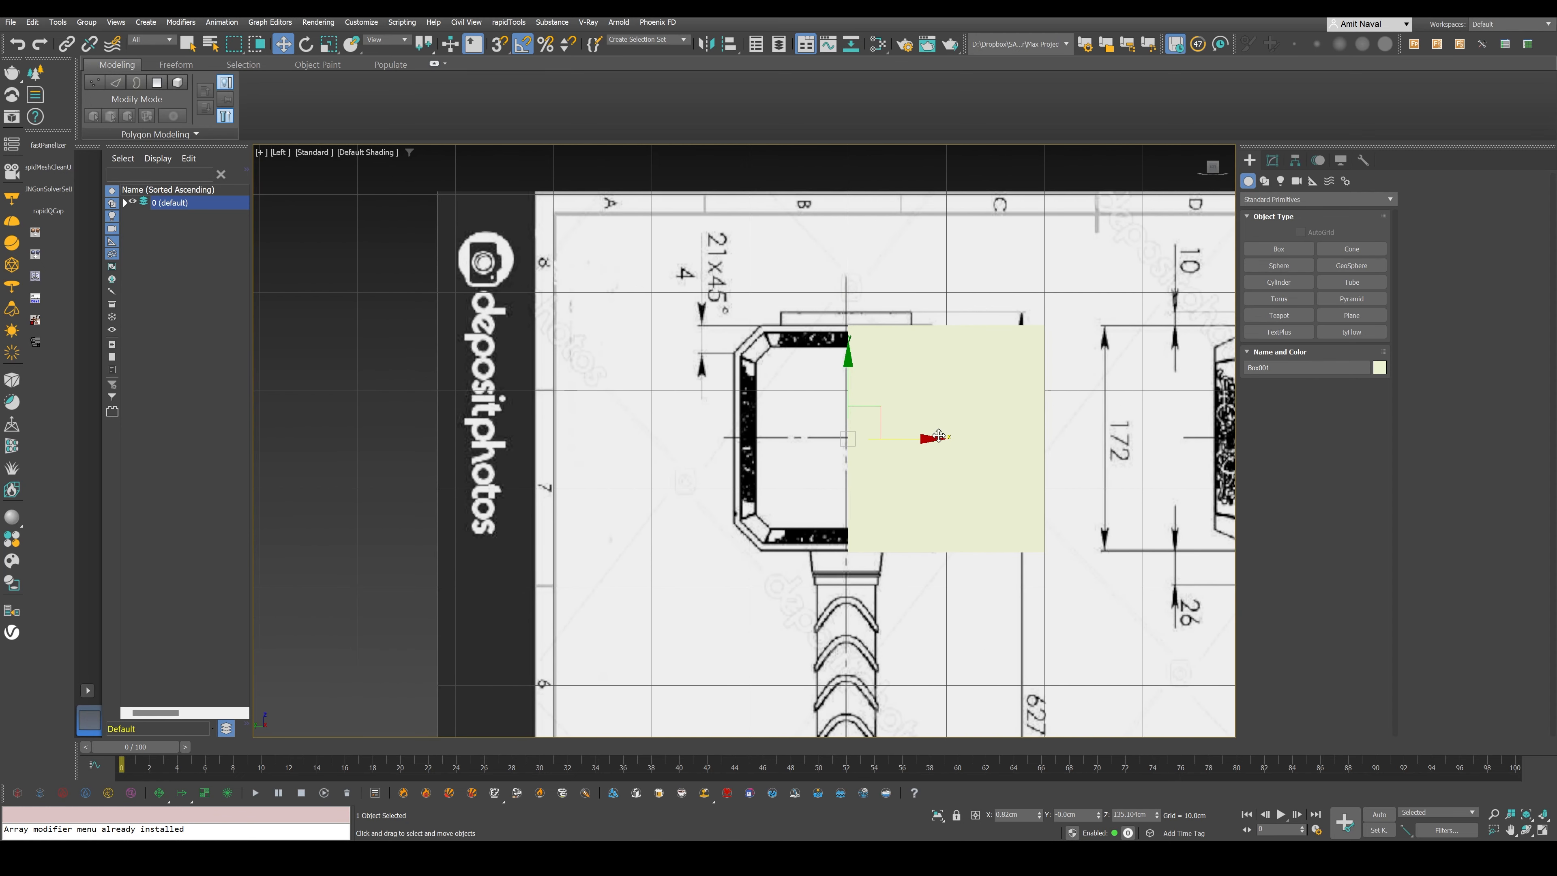
left_click_drag(913, 441, 811, 490)
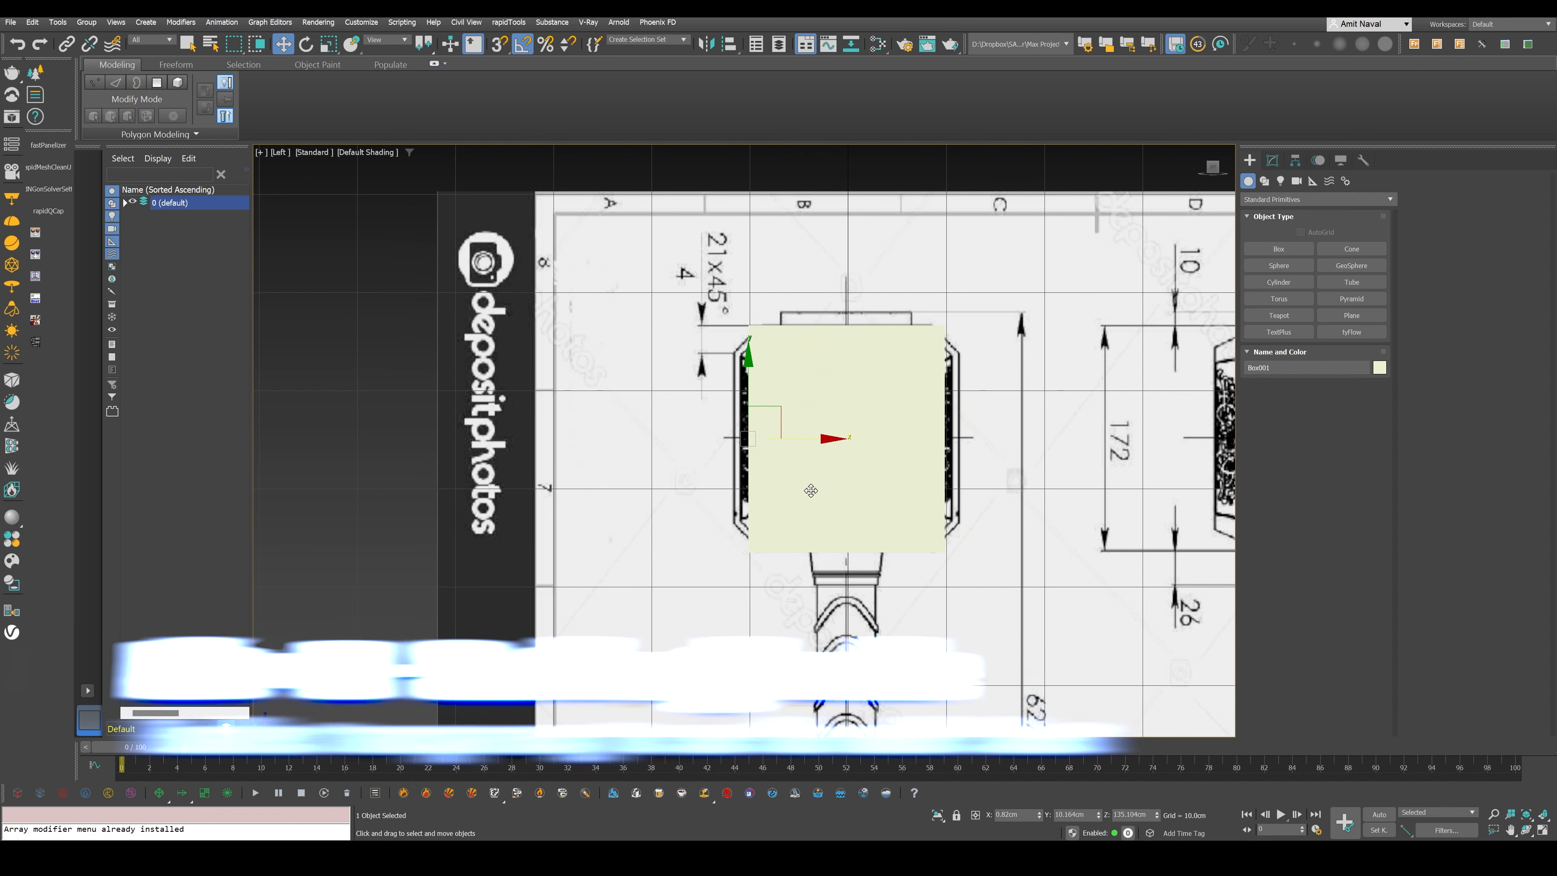
key("alt+x")
key("F4")
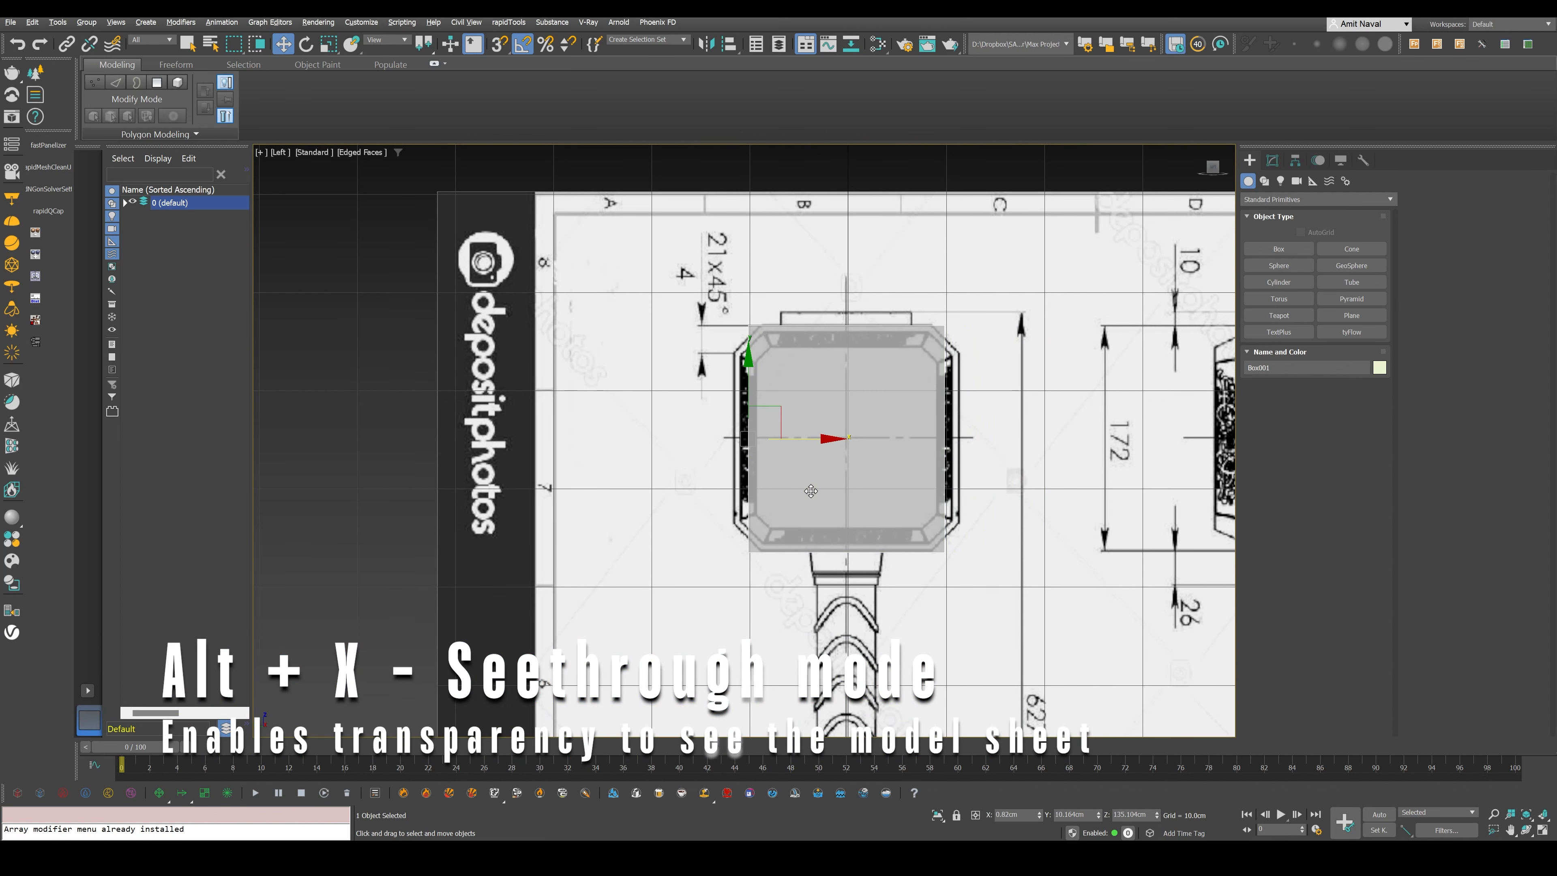
- Align the box's side with the hammer head's outline in the Left view and set its height to about 23 cm
scroll(924, 363, "up", 3)
middle_click_drag(928, 395, 924, 310)
left_click_drag(633, 432, 603, 448)
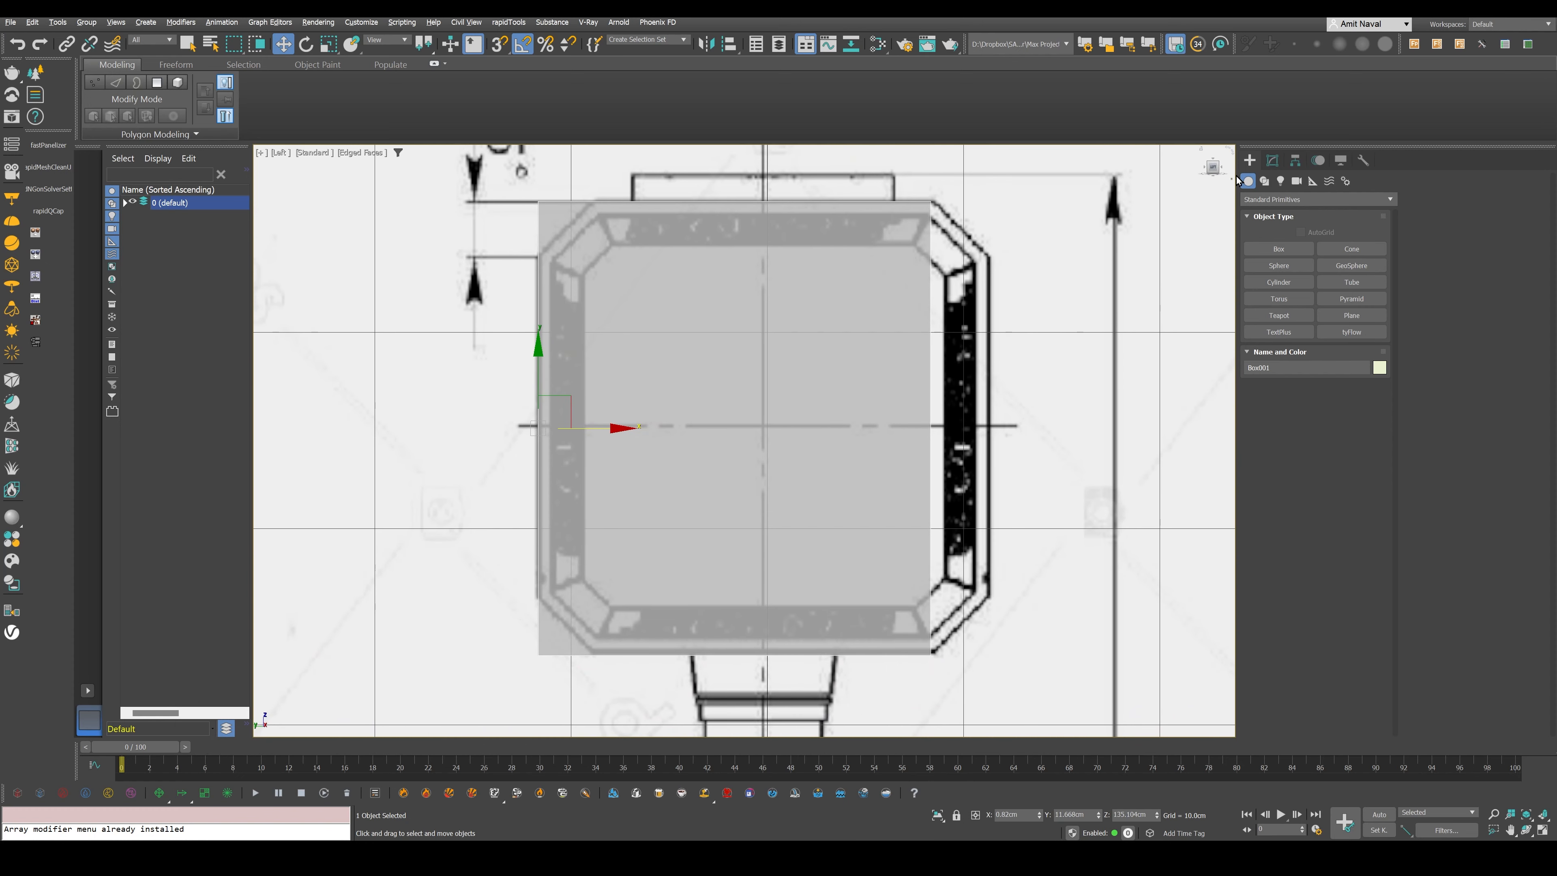
left_click(1273, 160)
left_click_drag(1362, 380, 1367, 372)
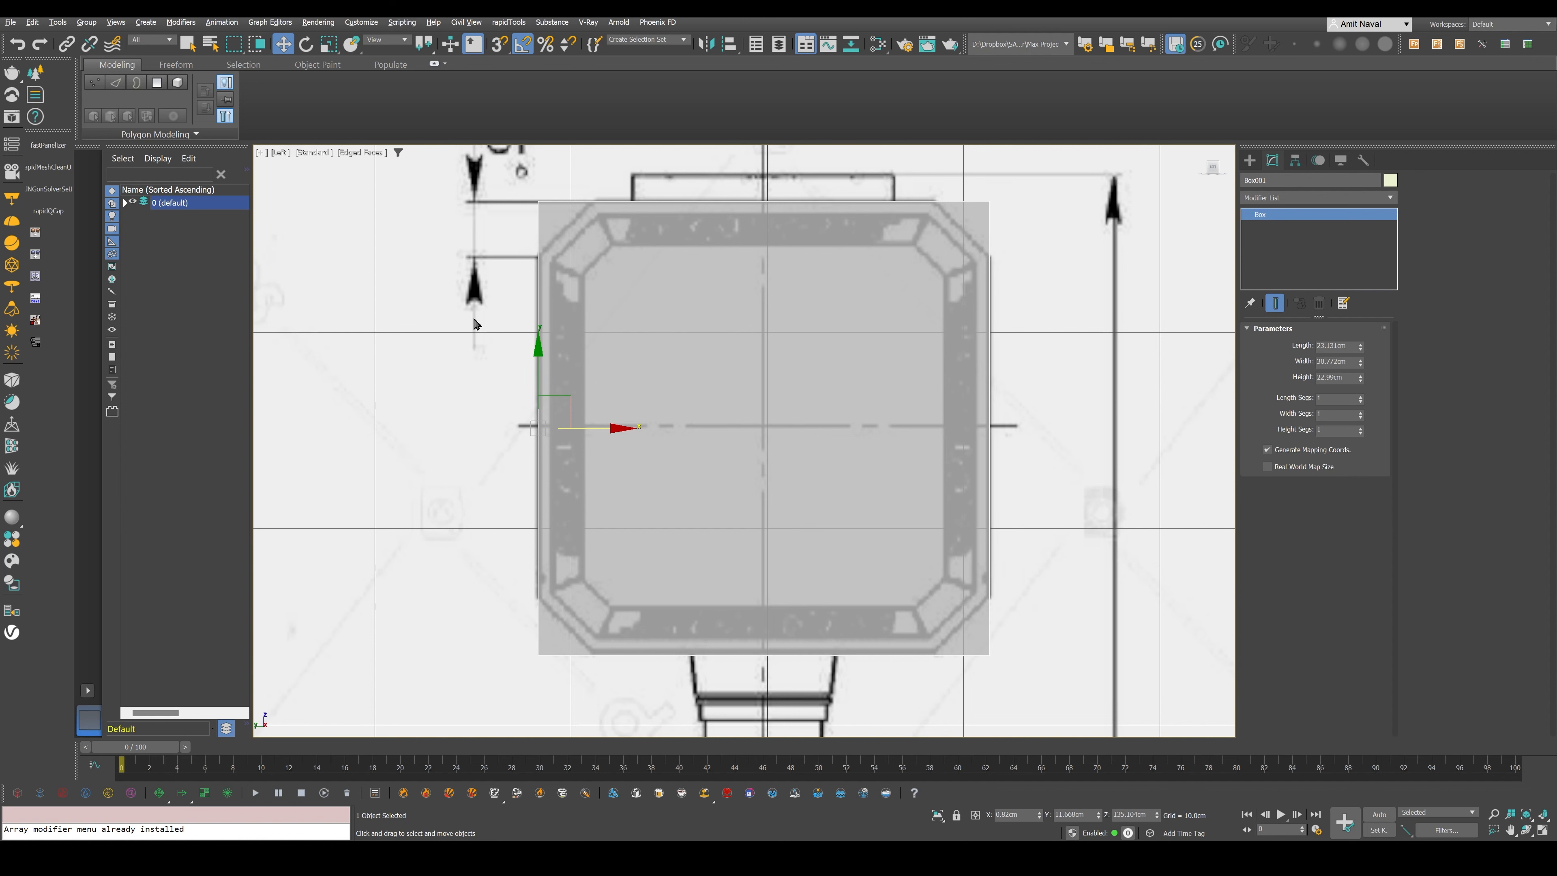
- Convert the box to an Editable Poly and show edged faces in the Perspective view
key("alt+w")
left_click(995, 244)
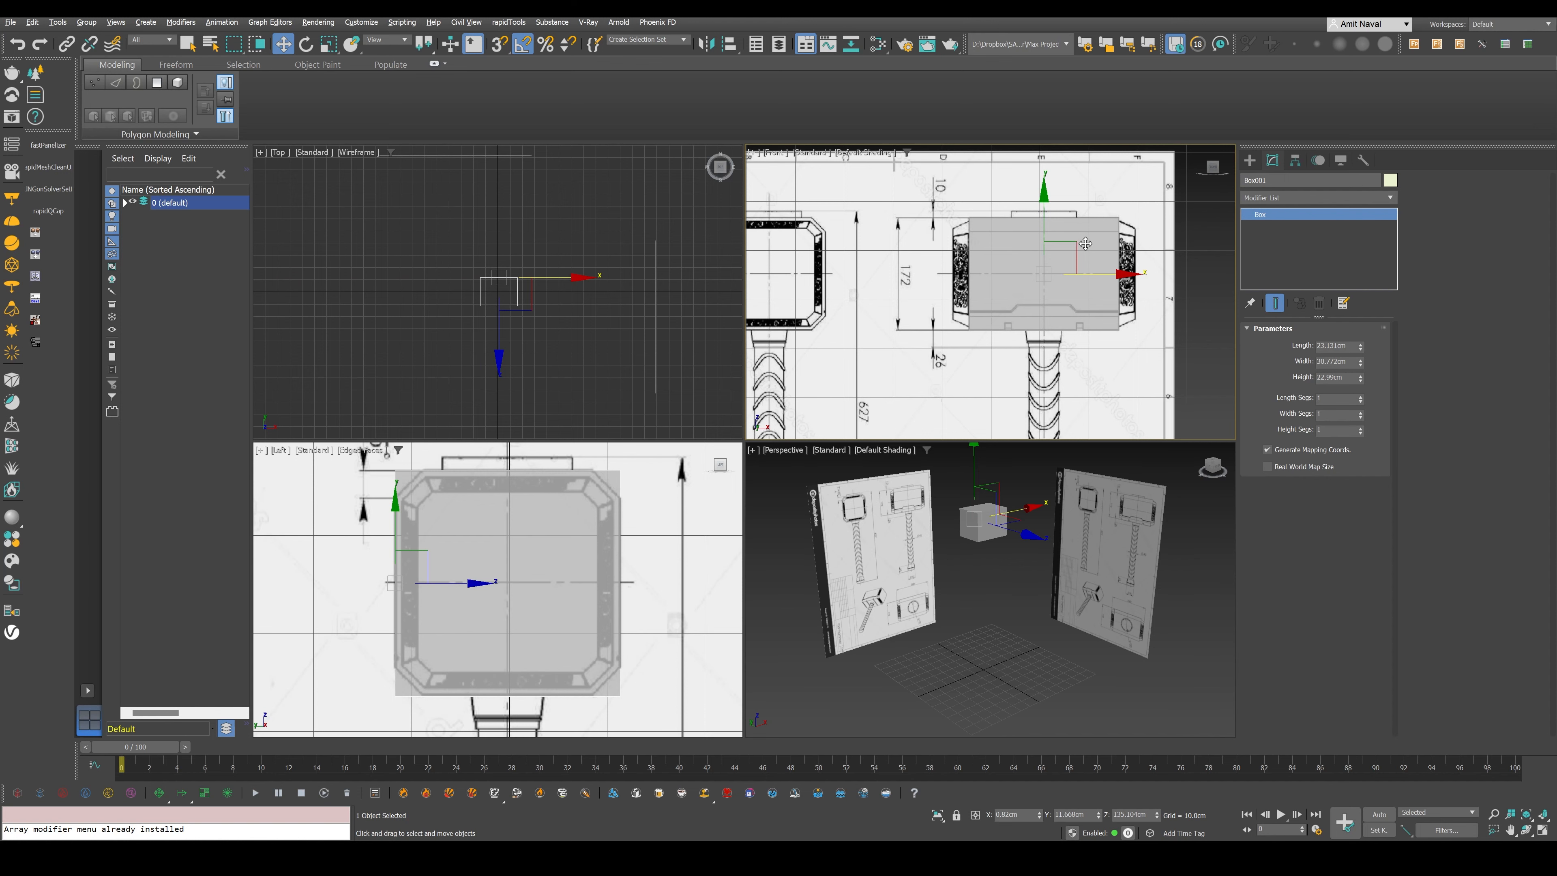
key("alt+w")
mouse_move(912, 454)
middle_mouse_down("alt")
mouse_move(897, 490)
mouse_move(874, 473)
mouse_move(961, 446)
mouse_move(943, 428)
mouse_move(891, 431)
middle_mouse_up("alt")
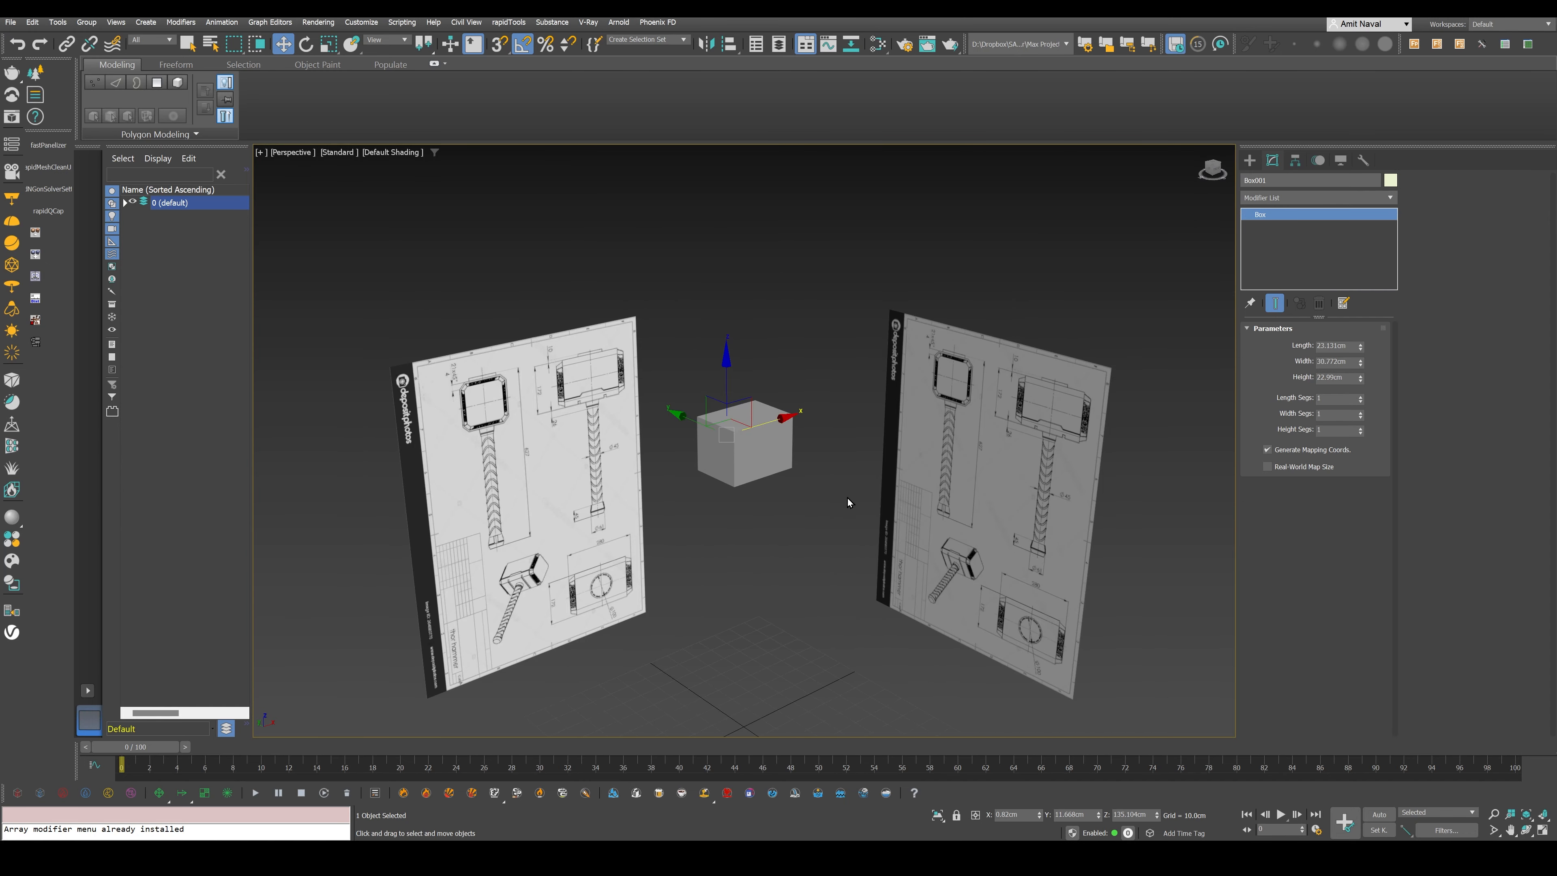
right_click(778, 447)
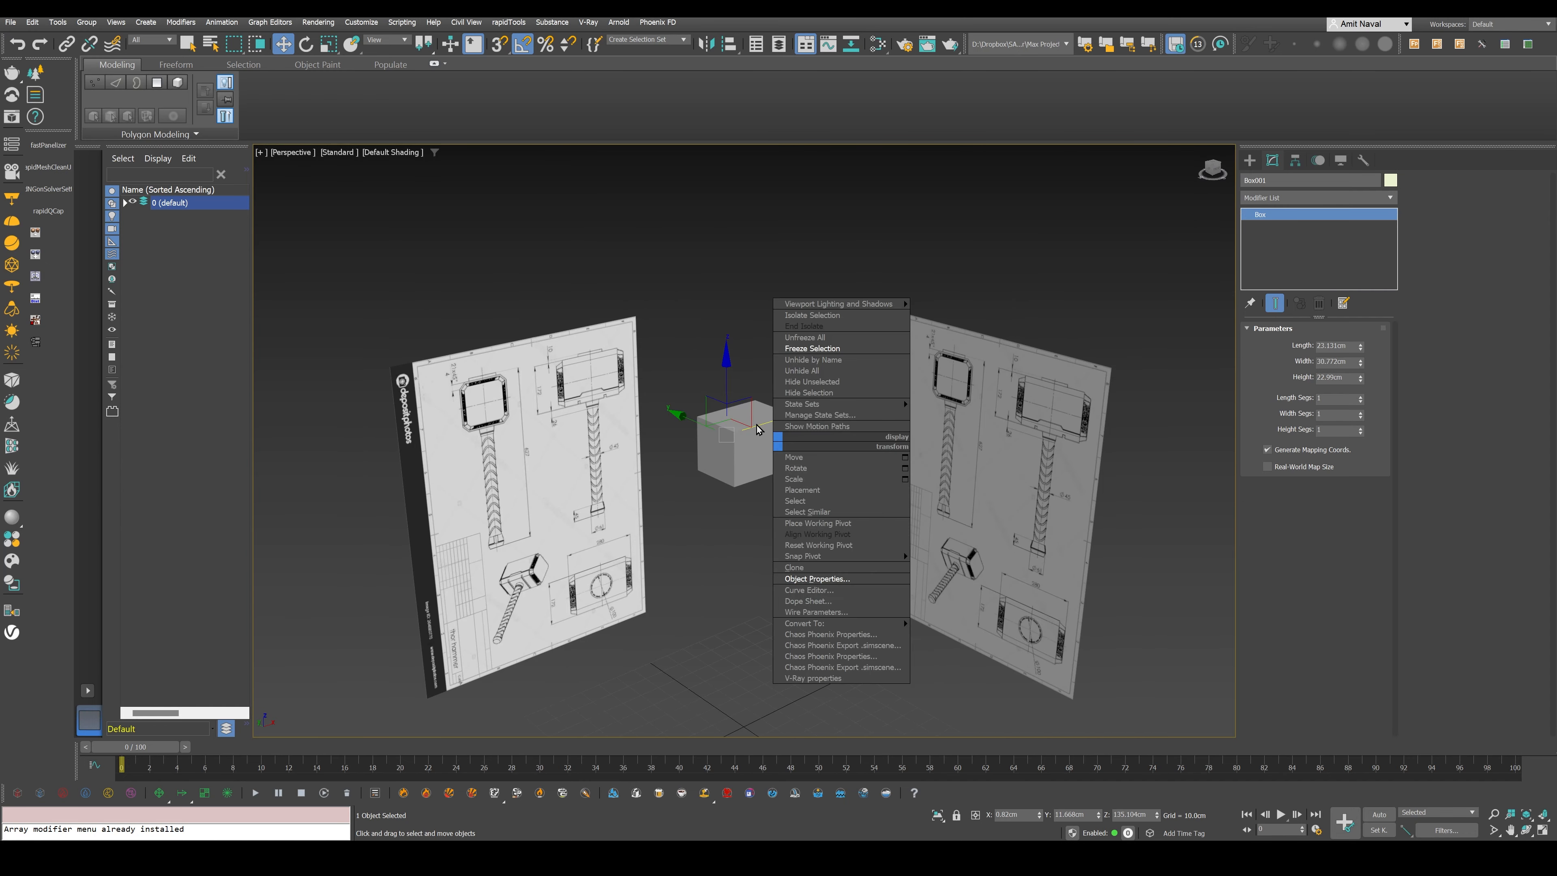
mouse_move(884, 626)
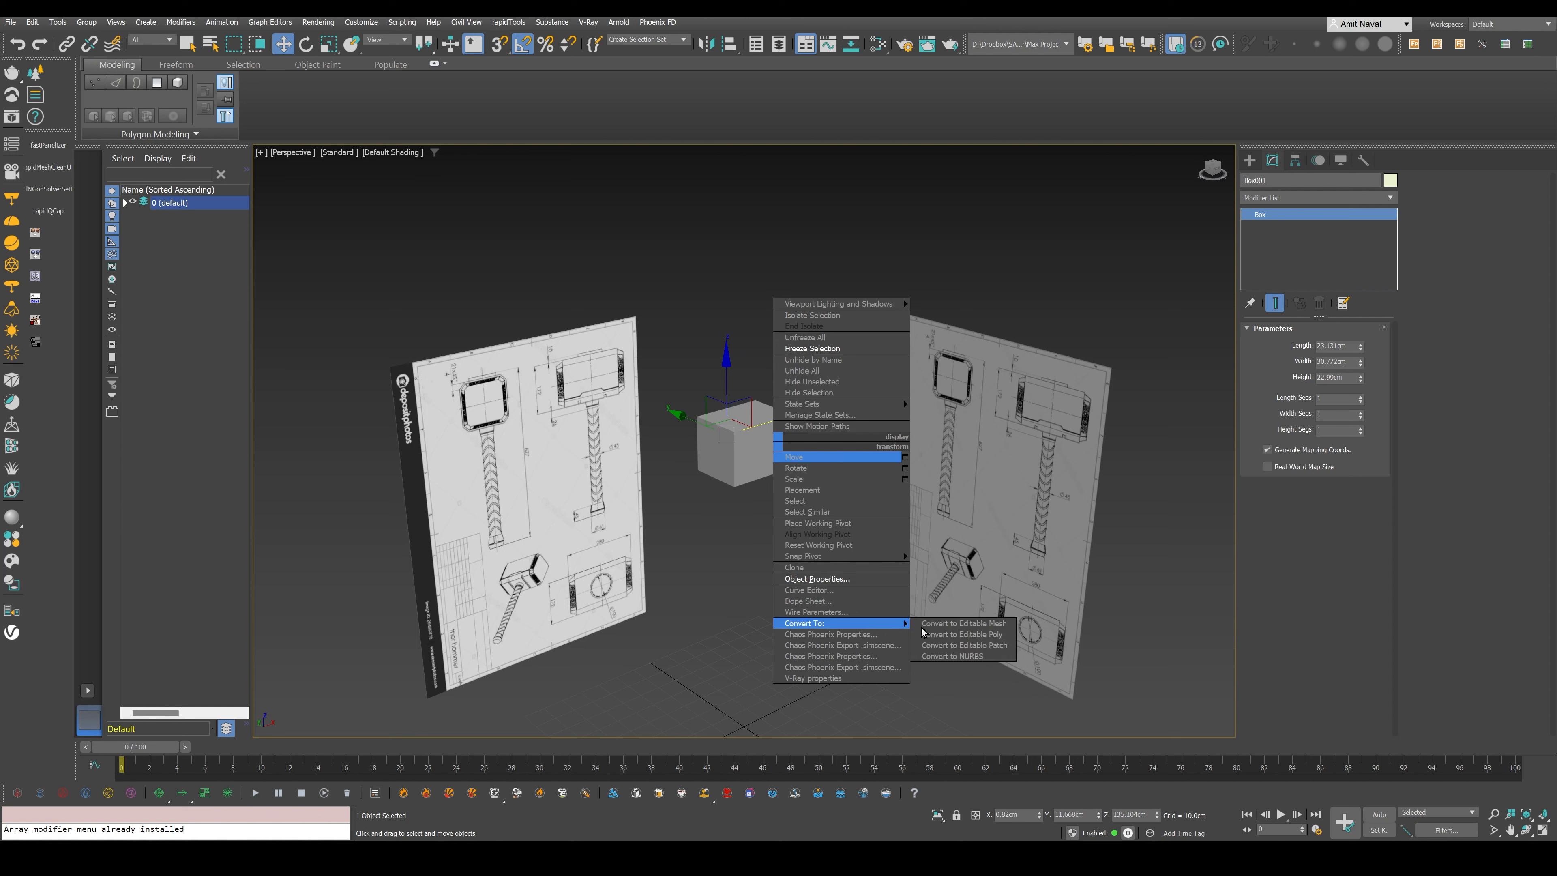
left_click(1003, 636)
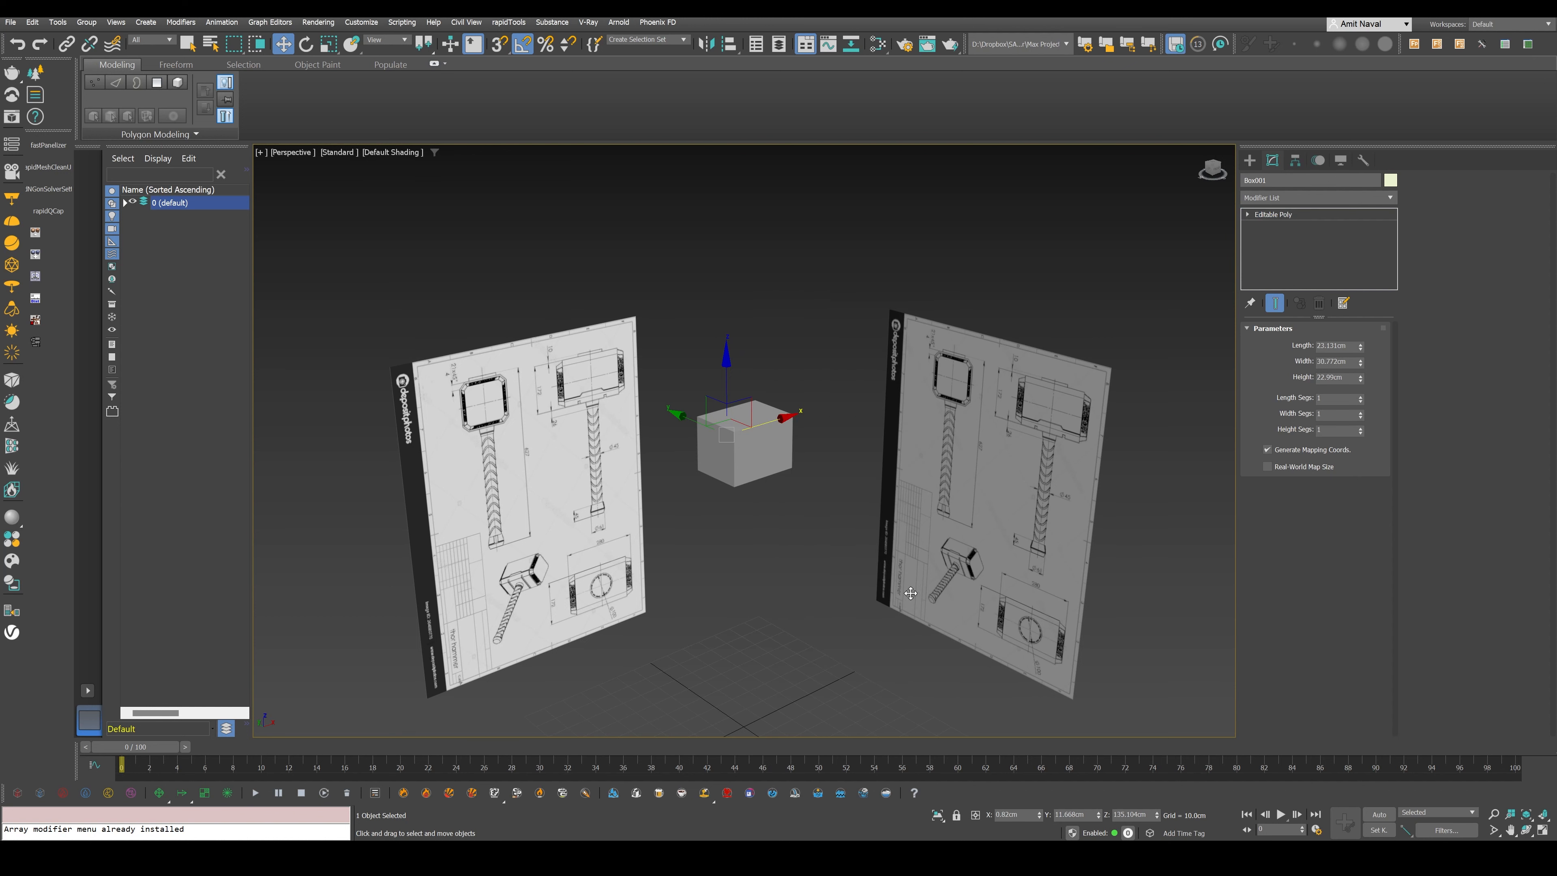
key("F4")
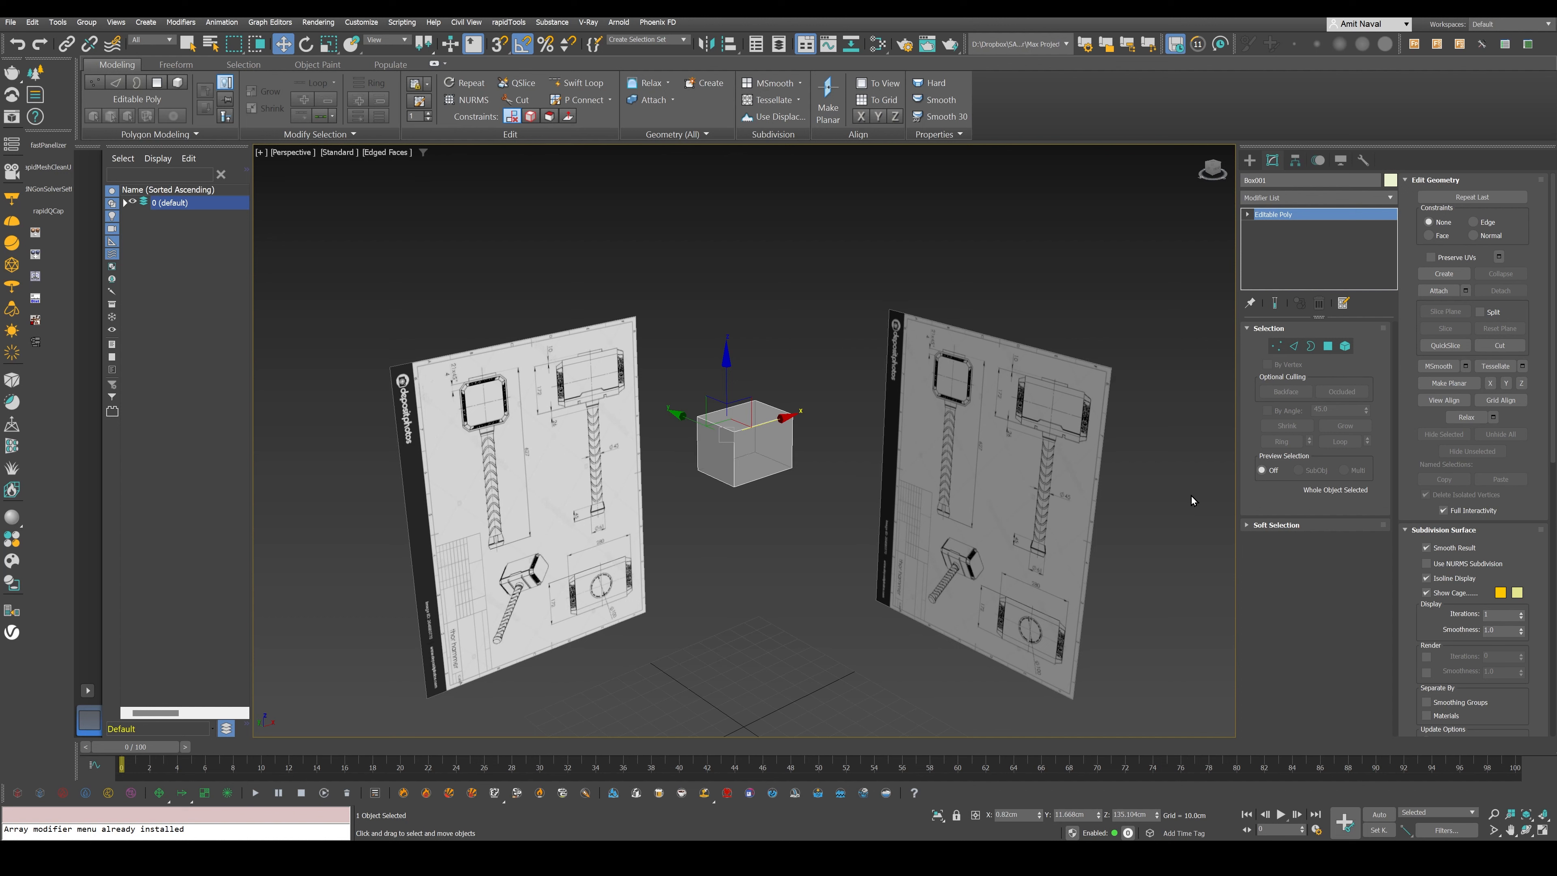
- Go through the vertex, edge, border, polygon and element selection levels and select the whole box element
left_click(1276, 346)
left_click(1294, 346)
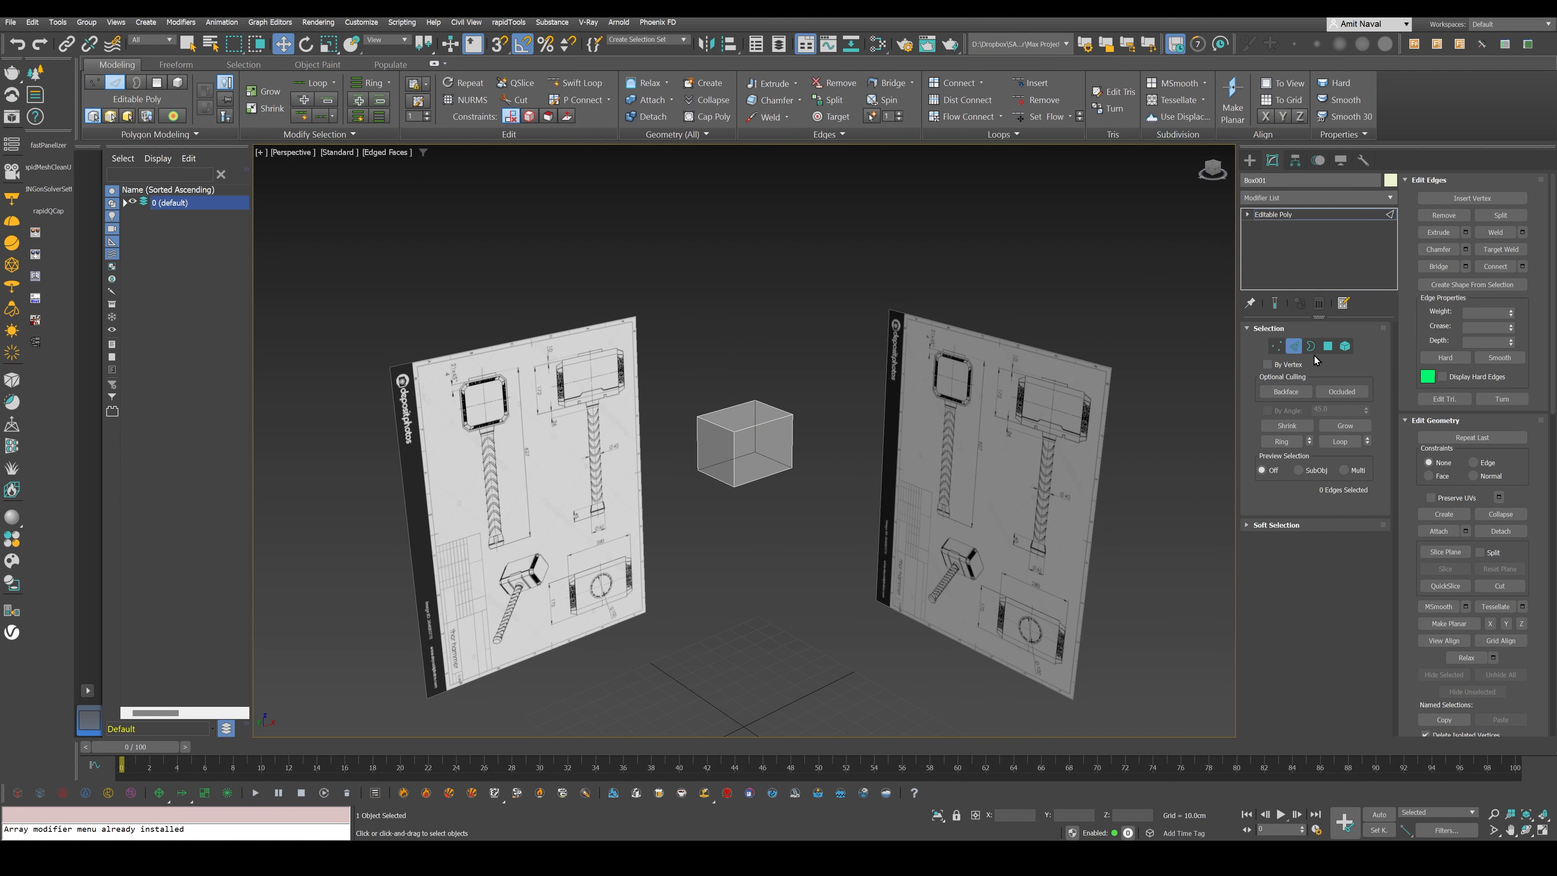
left_click(1310, 350)
left_click(1329, 347)
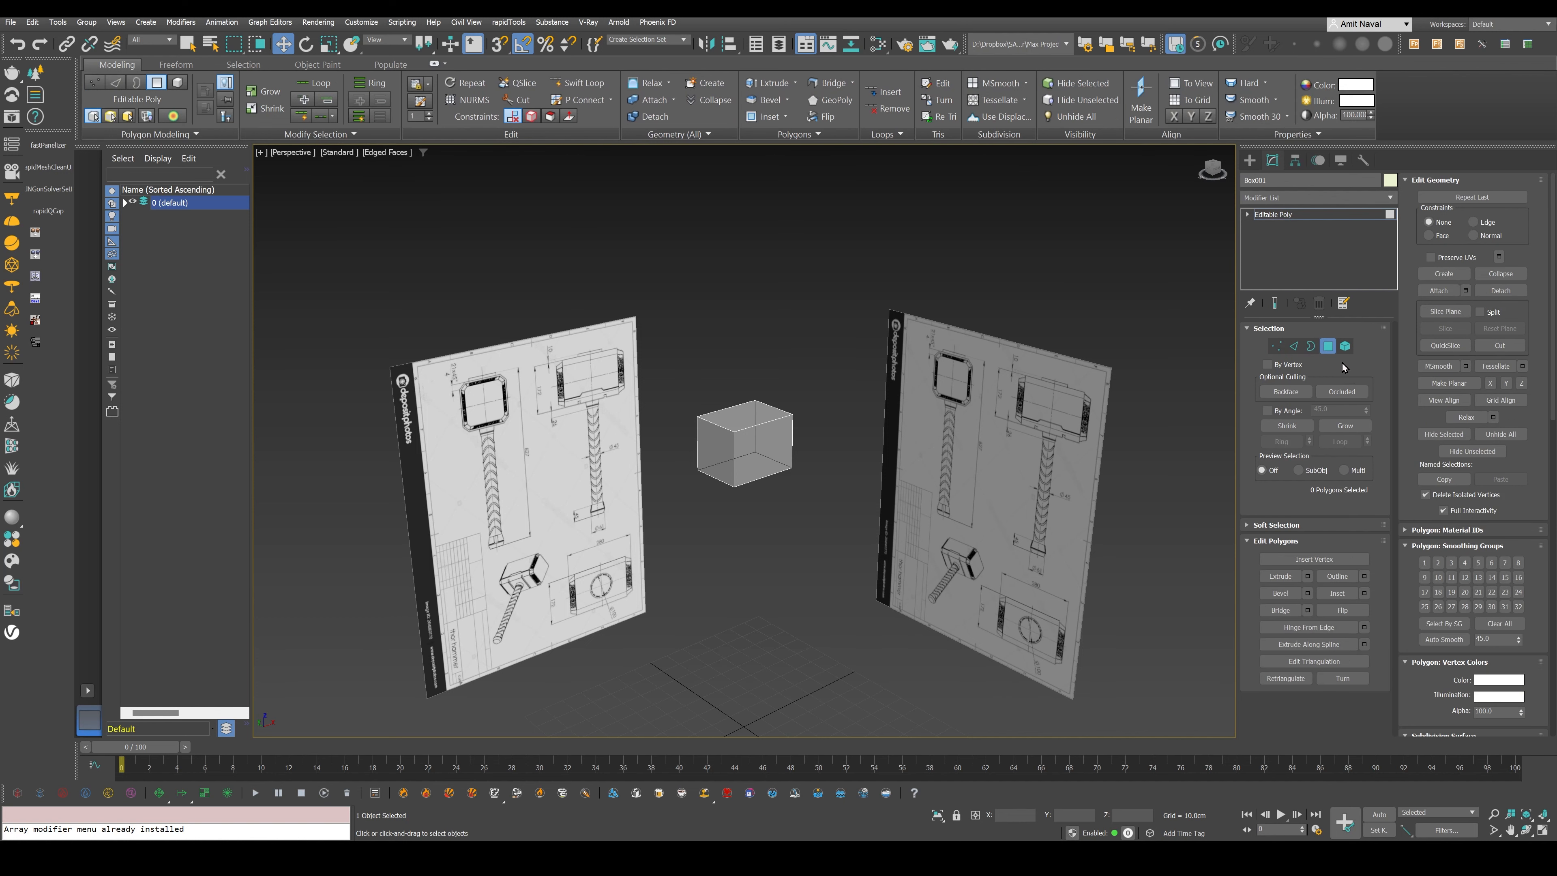
left_click(1344, 350)
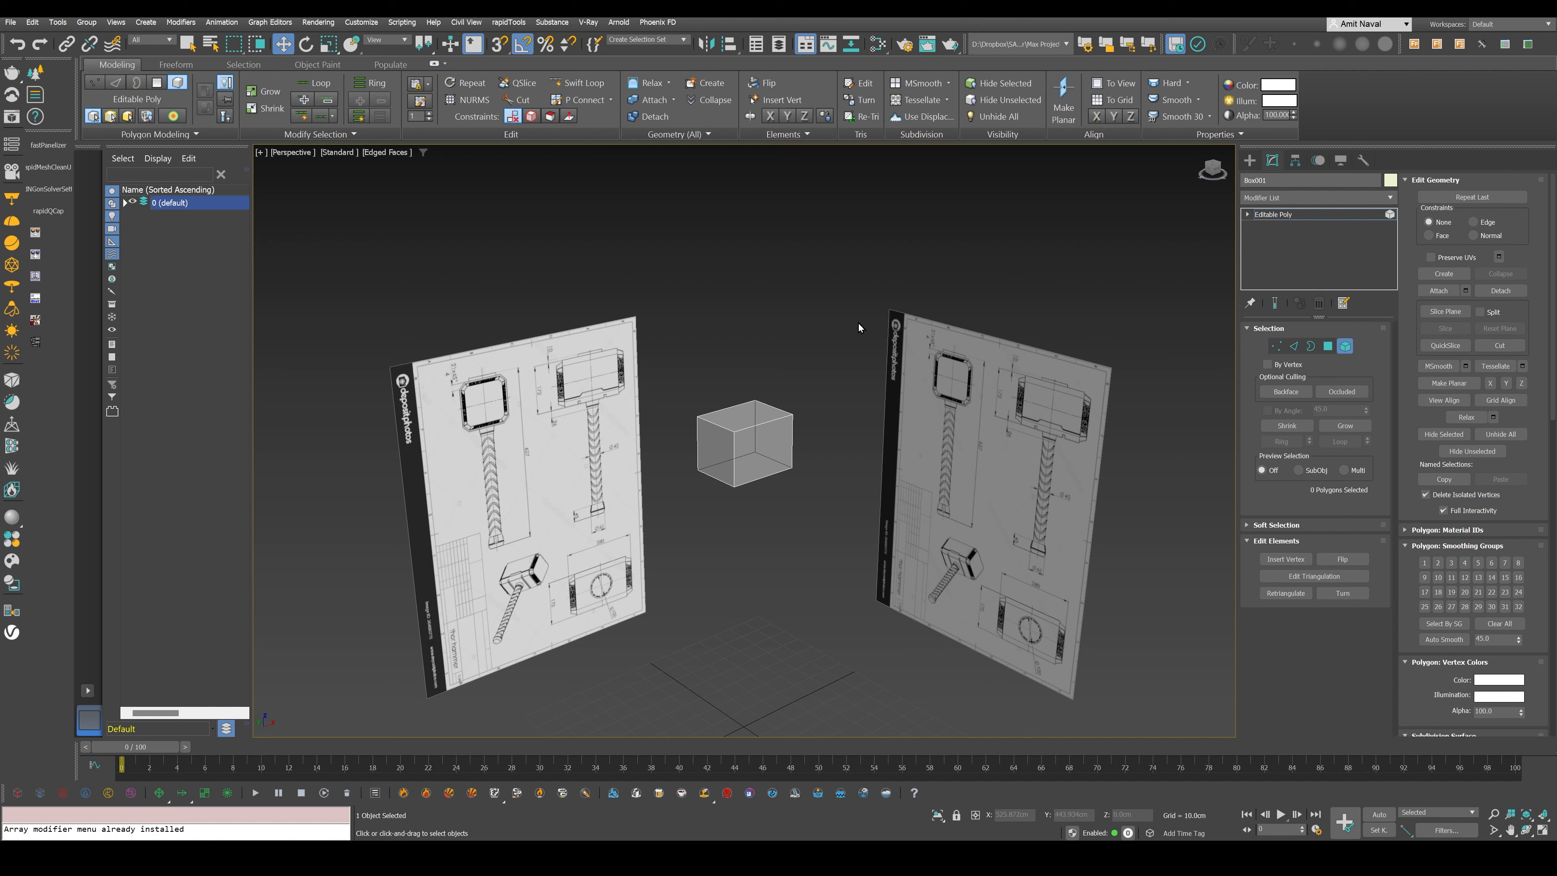
left_click(770, 431)
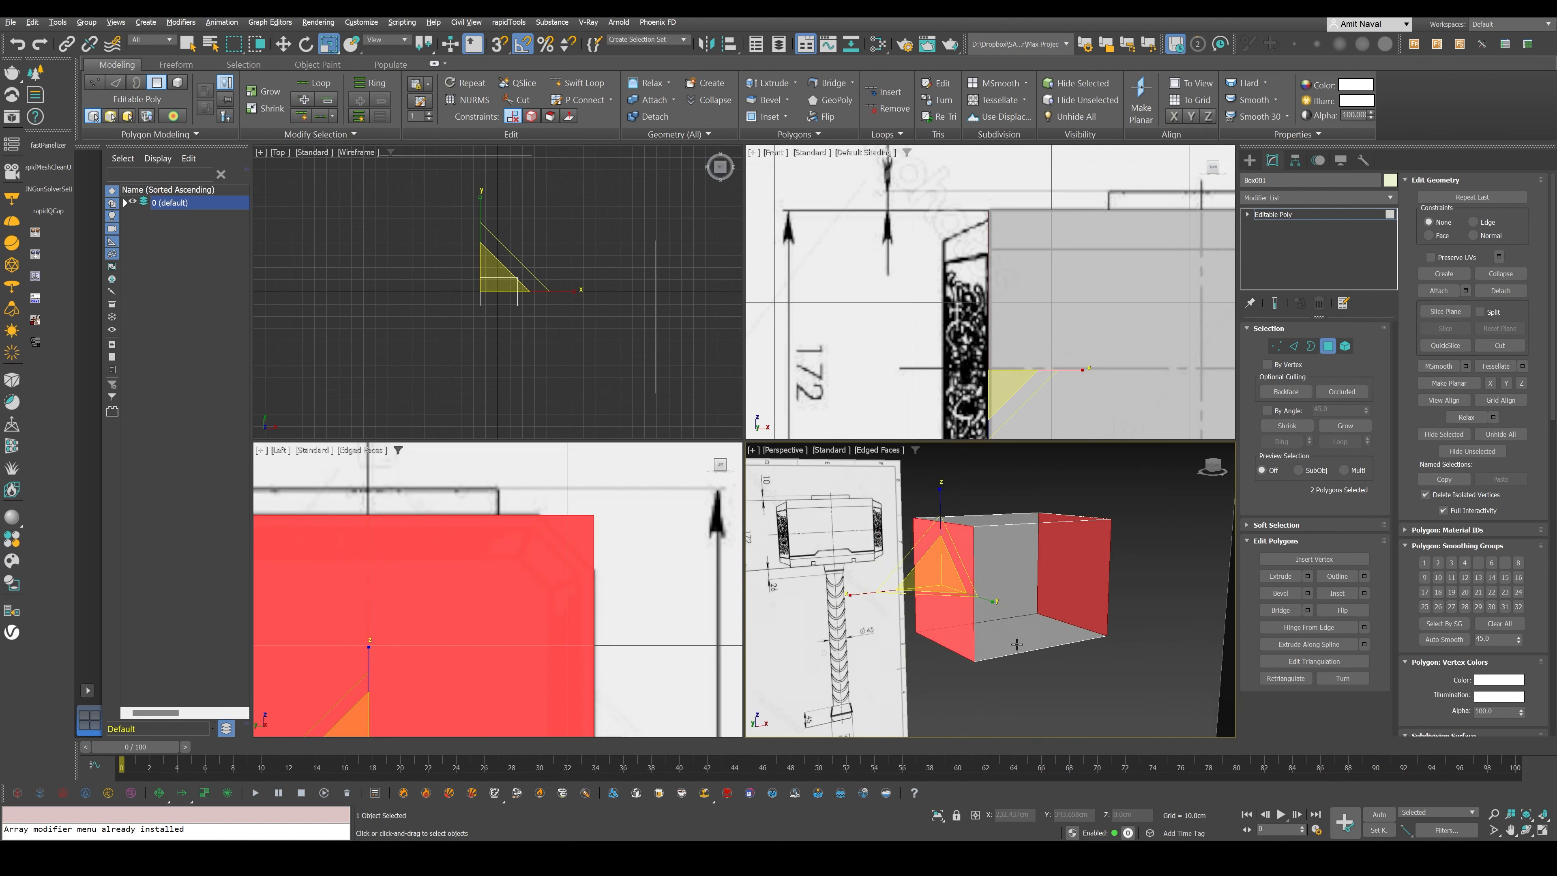
- Inset the two opposite end polygons of the hammer head box by a small amount
middle_click_drag(1015, 645, 1056, 688, "alt")
left_click(1056, 688)
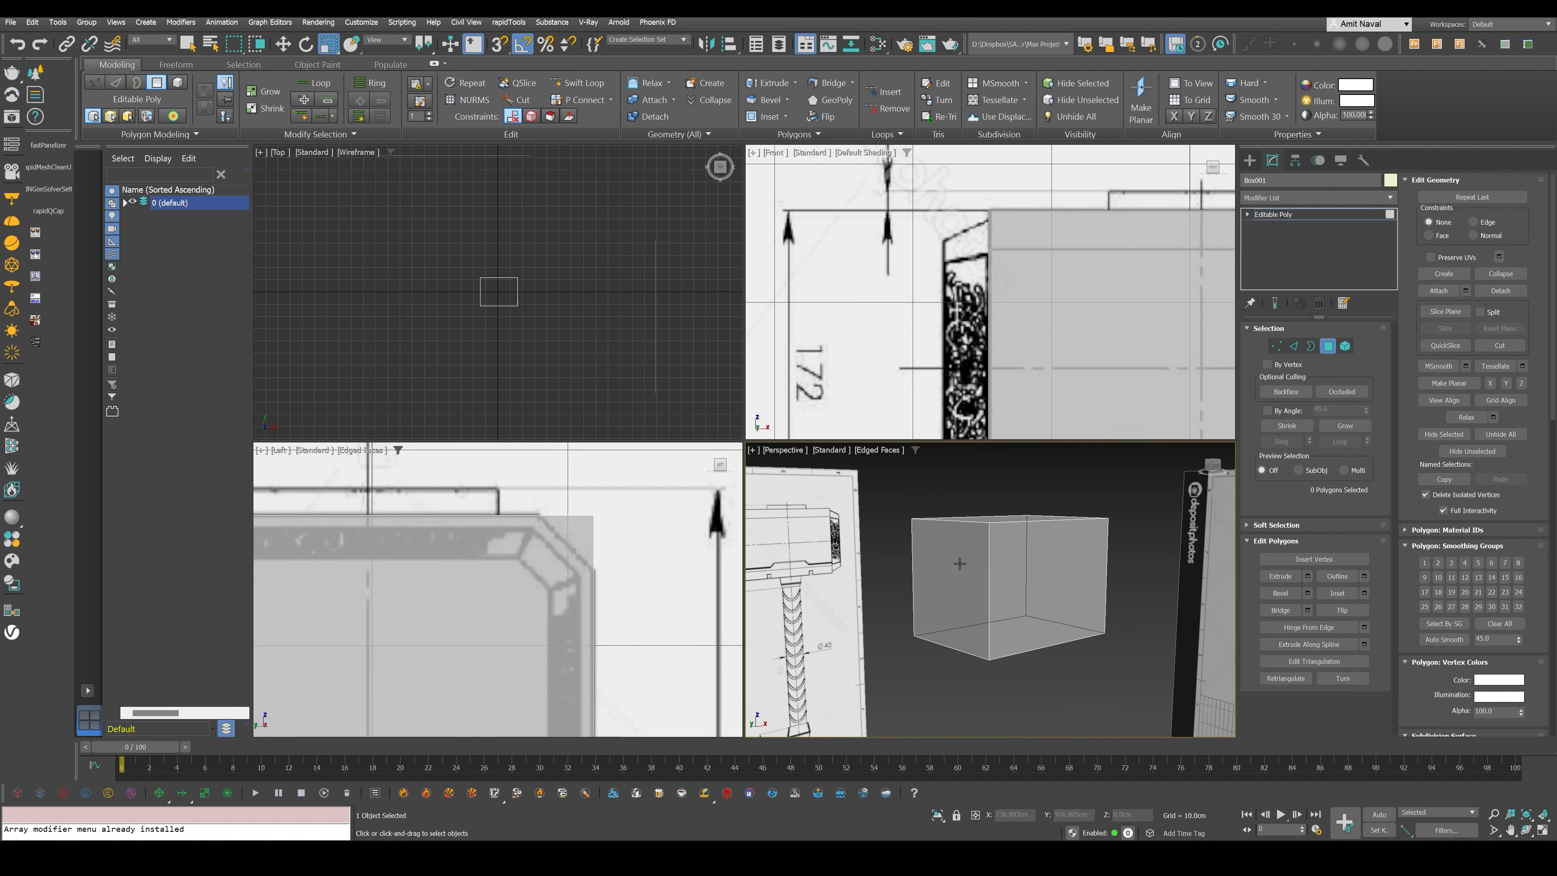
left_click(959, 563)
middle_click_drag(1149, 631, 1064, 620, "alt")
left_click(1093, 589, "ctrl")
middle_click_drag(859, 632, 945, 606, "alt")
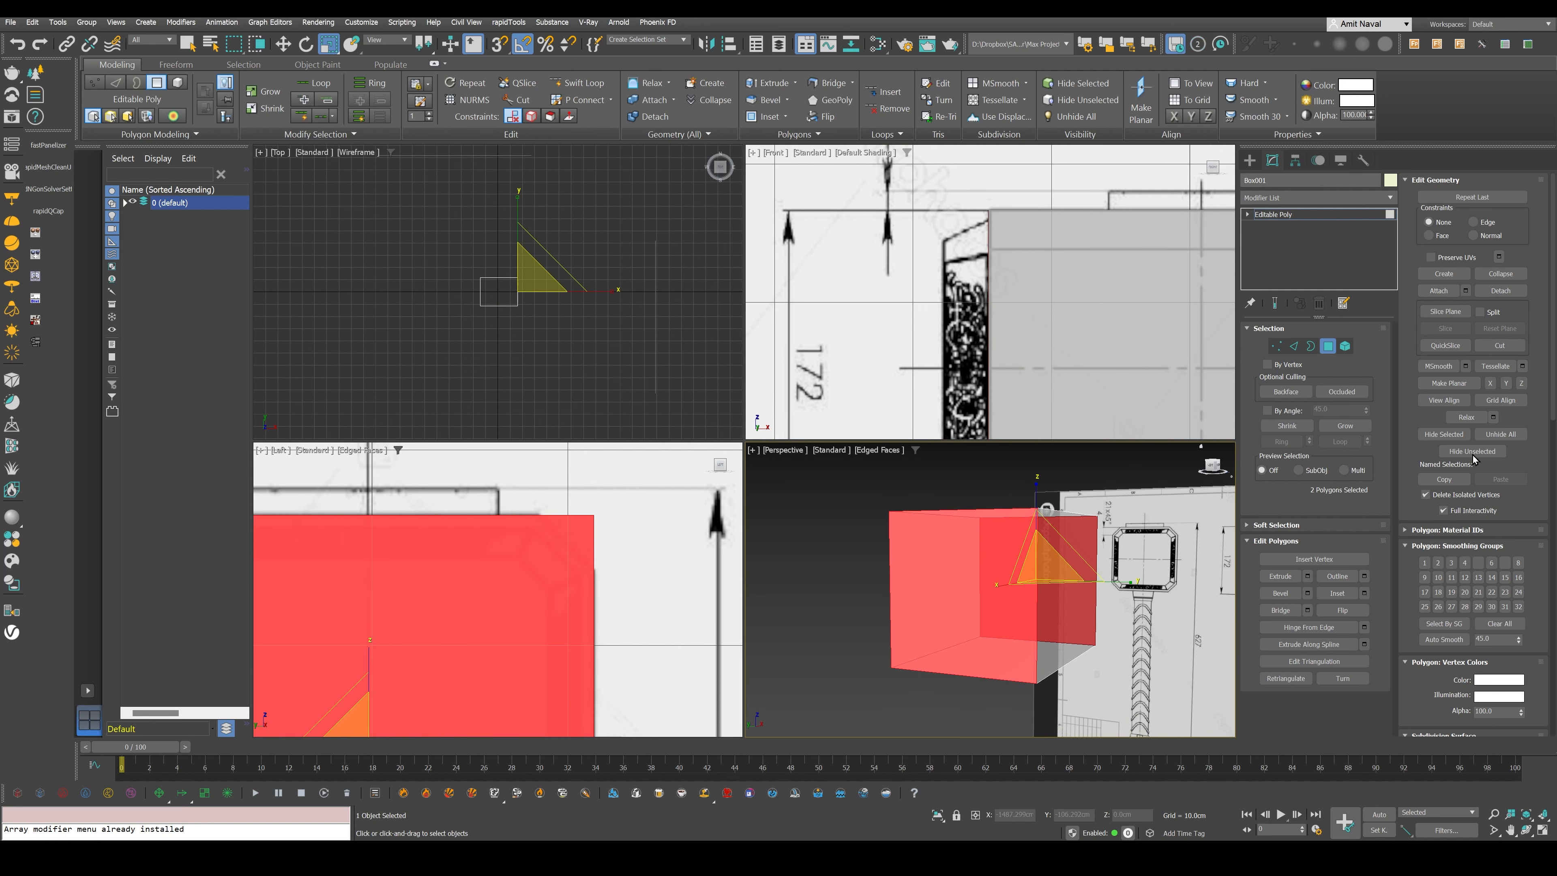
left_click(1338, 594)
left_click_drag(1058, 549, 655, 574)
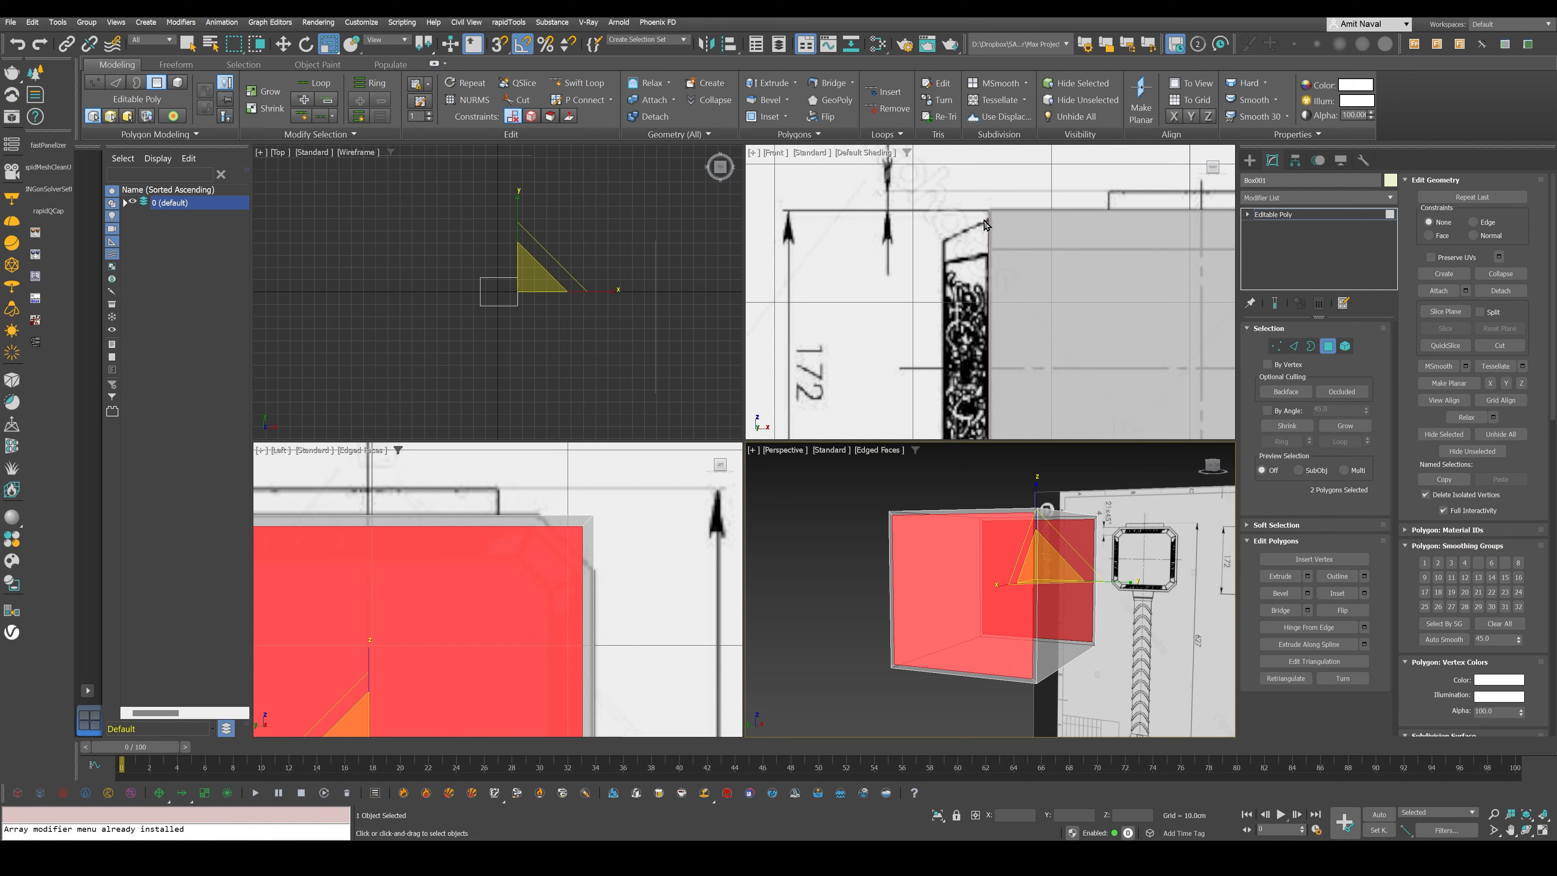
- Extrude the two inset end polygons outward to the hammer head's side limits in the Front view blueprint
left_click(1308, 576)
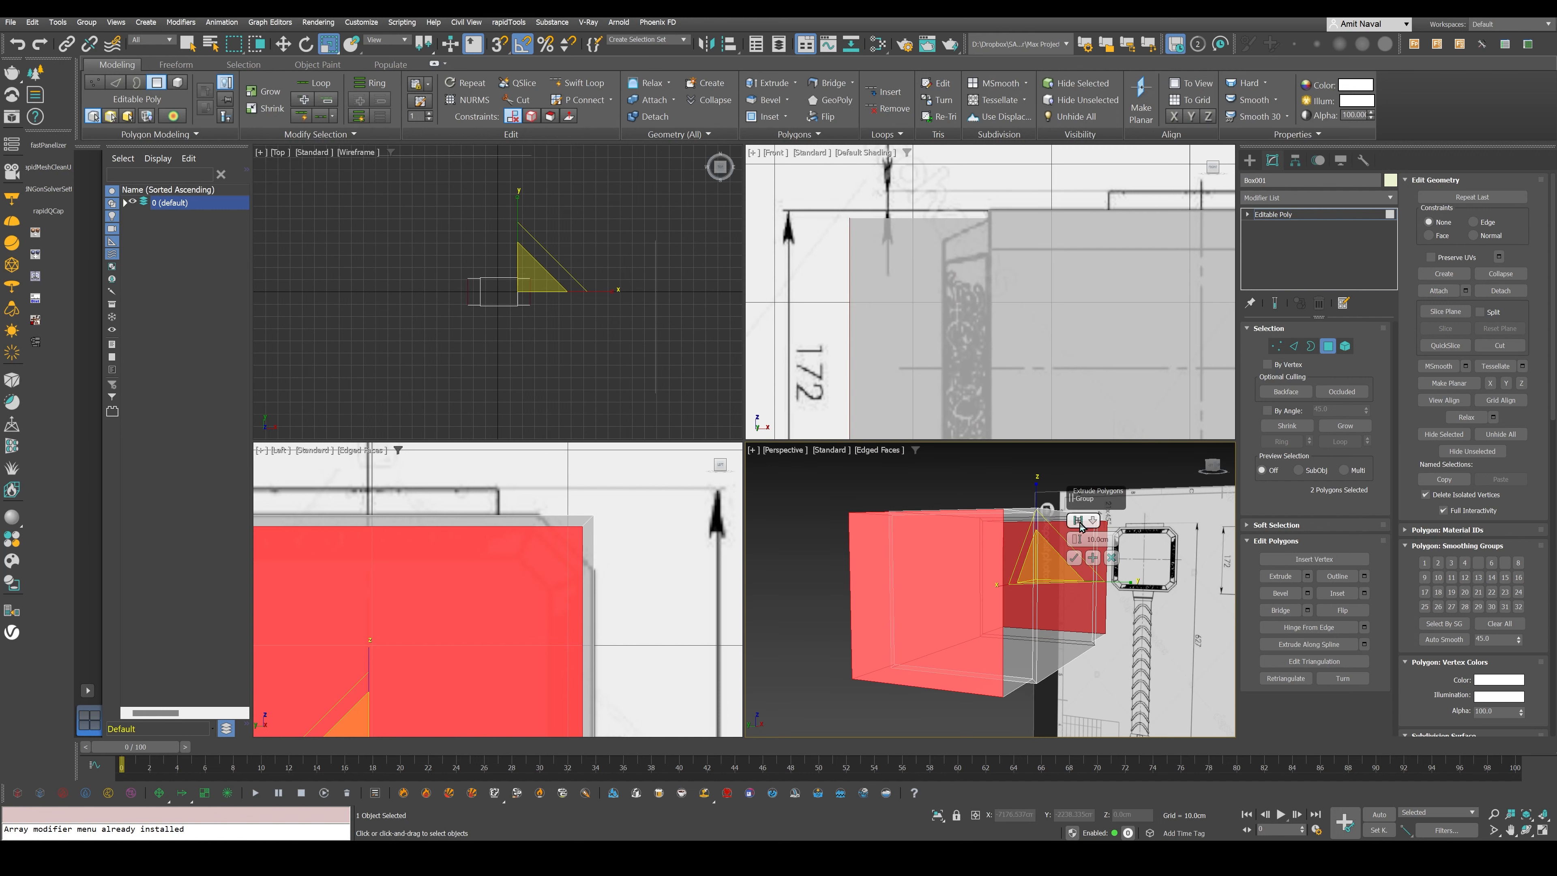
left_click_drag(1099, 489, 1125, 483)
left_click_drag(1103, 535, 1108, 551)
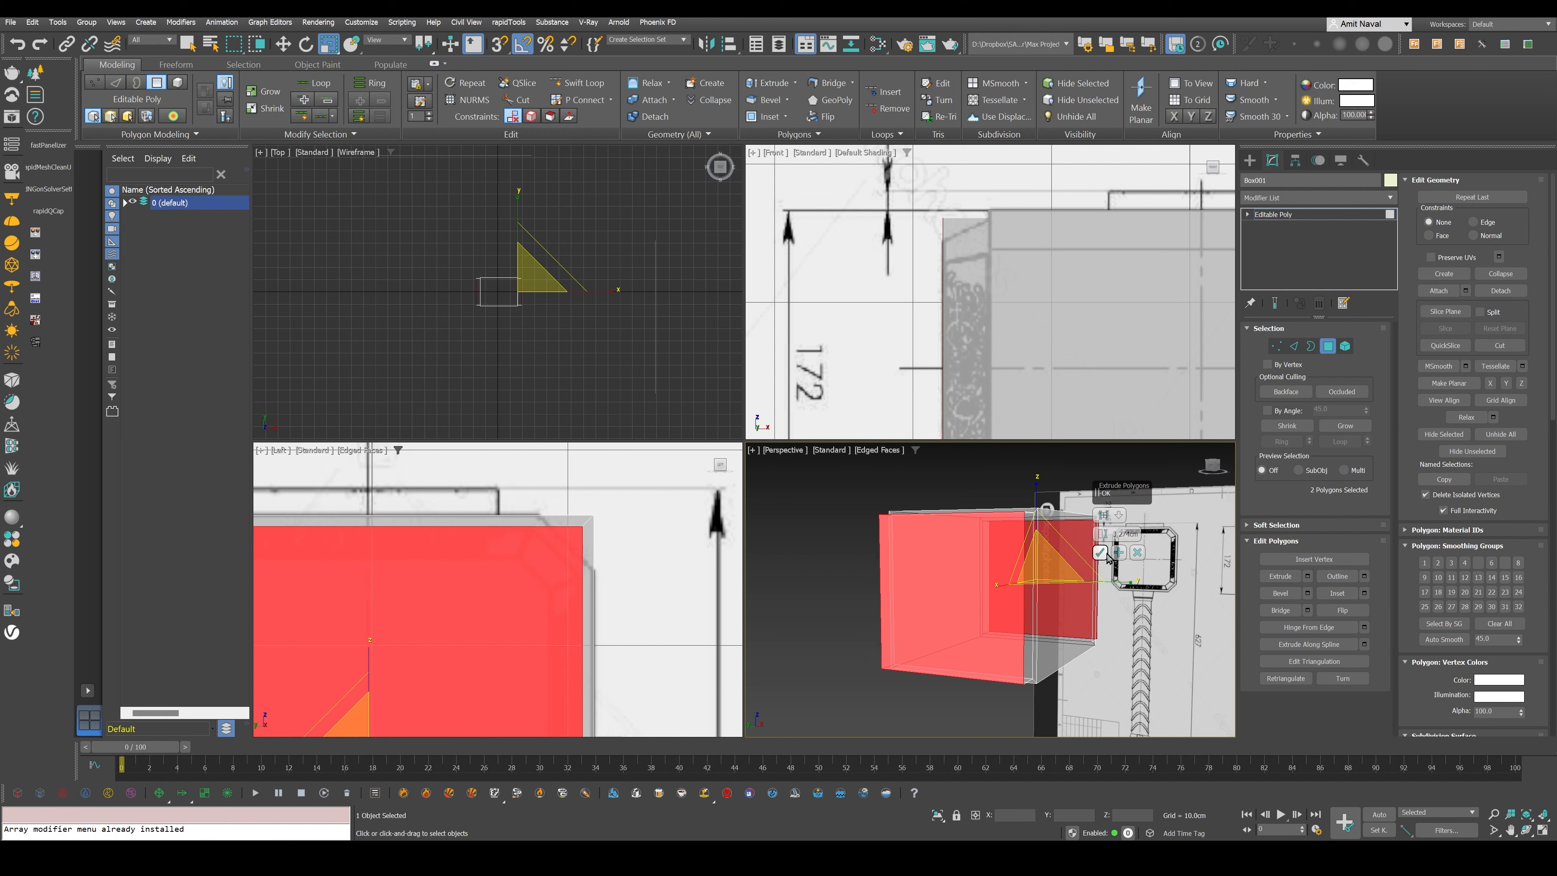
left_click_drag(1122, 490, 823, 539)
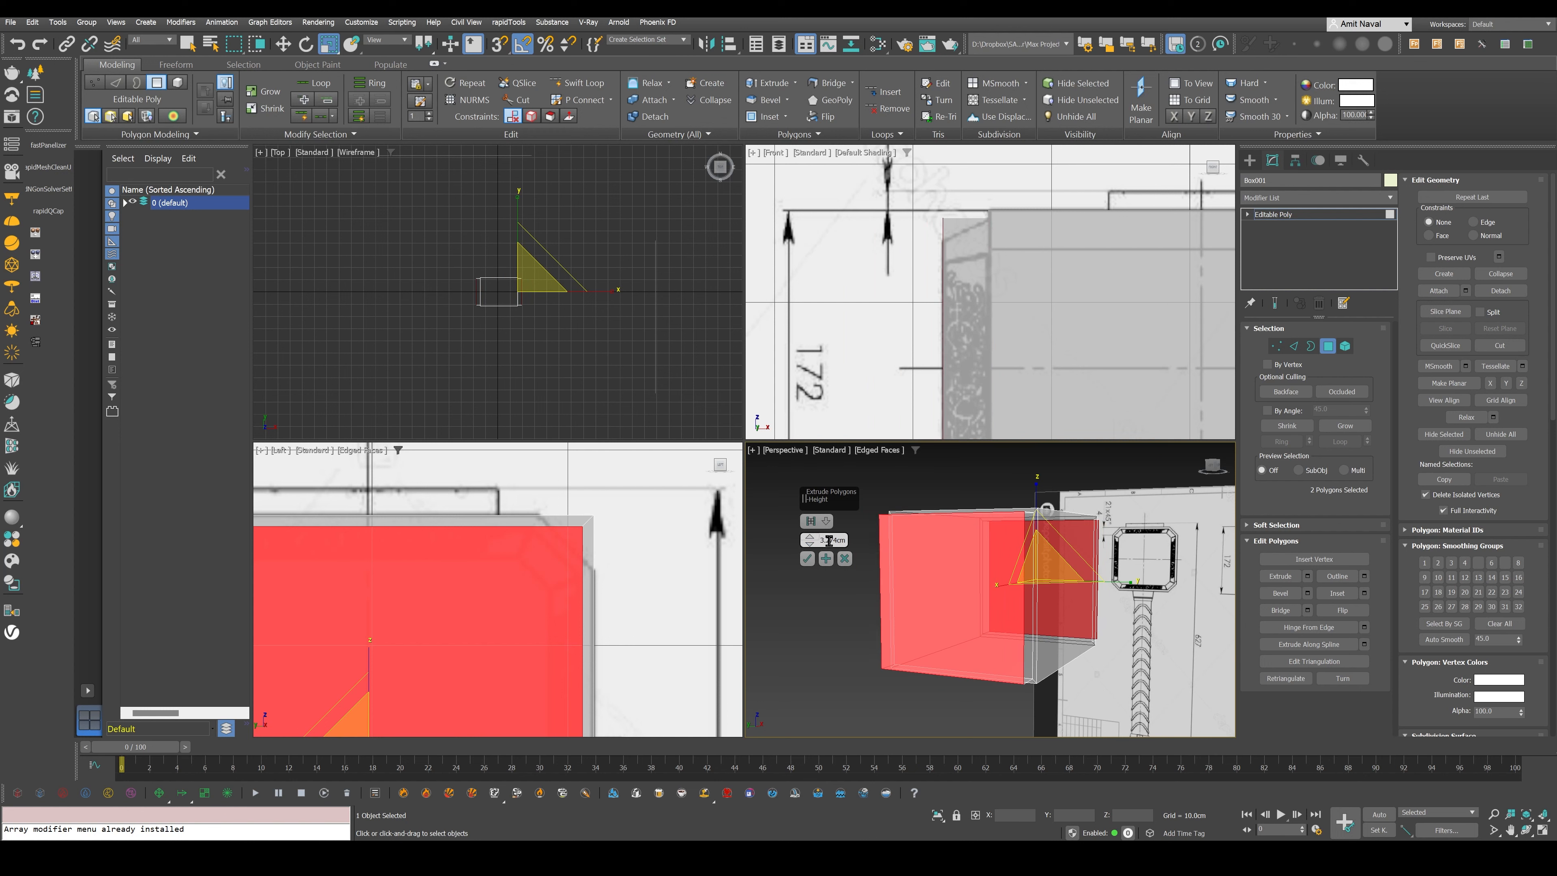
left_click(807, 559)
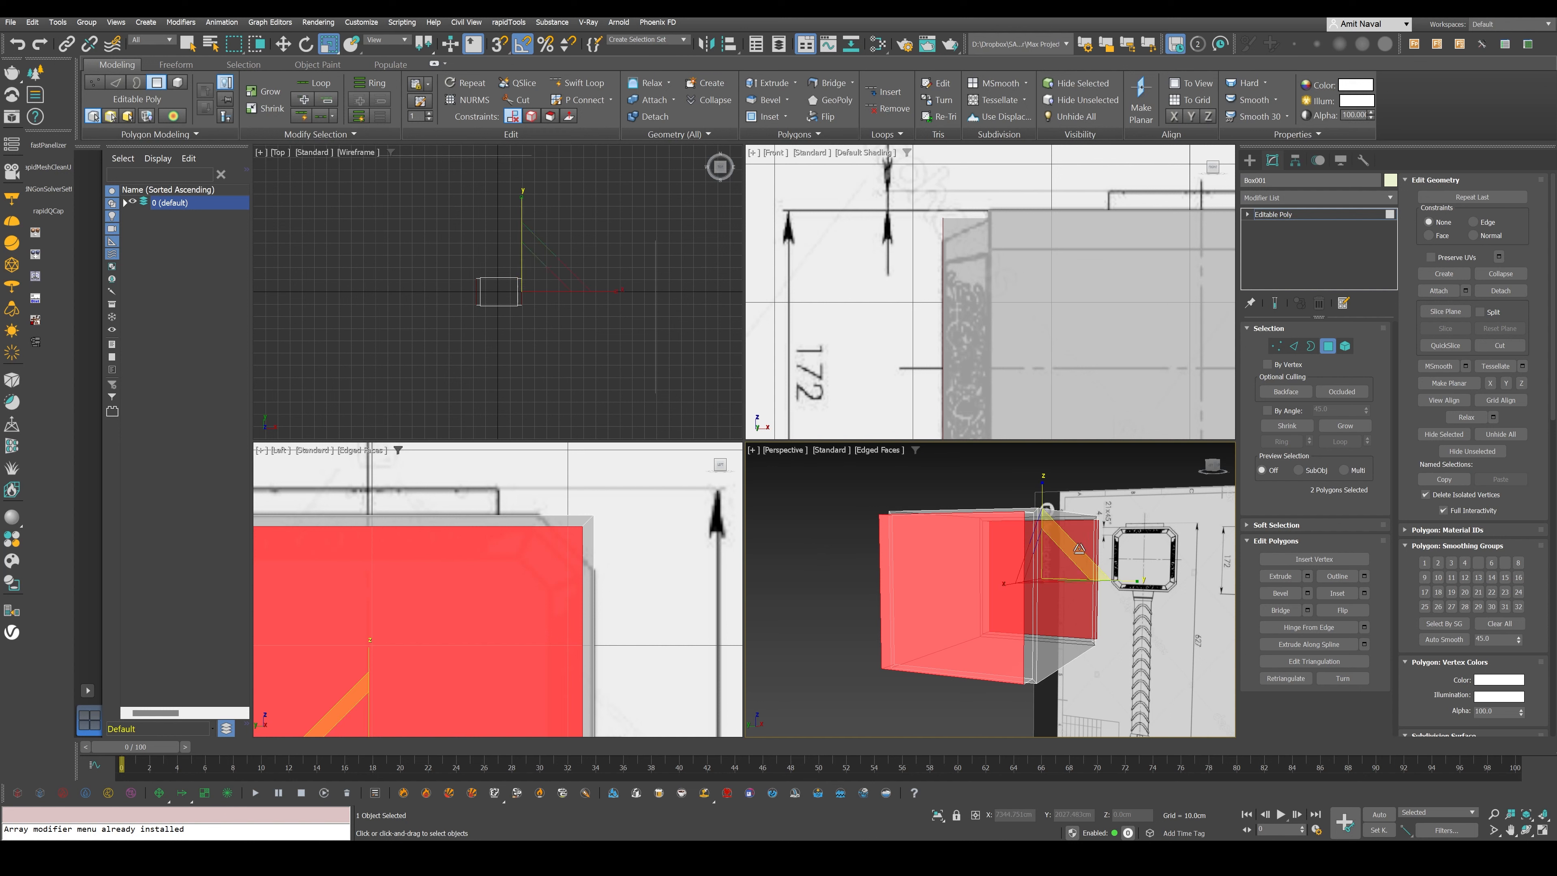
- Scale down the two extruded end polygons to match the blueprint's taper and turn off see-through display in the enlarged Perspective view
left_click_drag(1078, 548, 1077, 558)
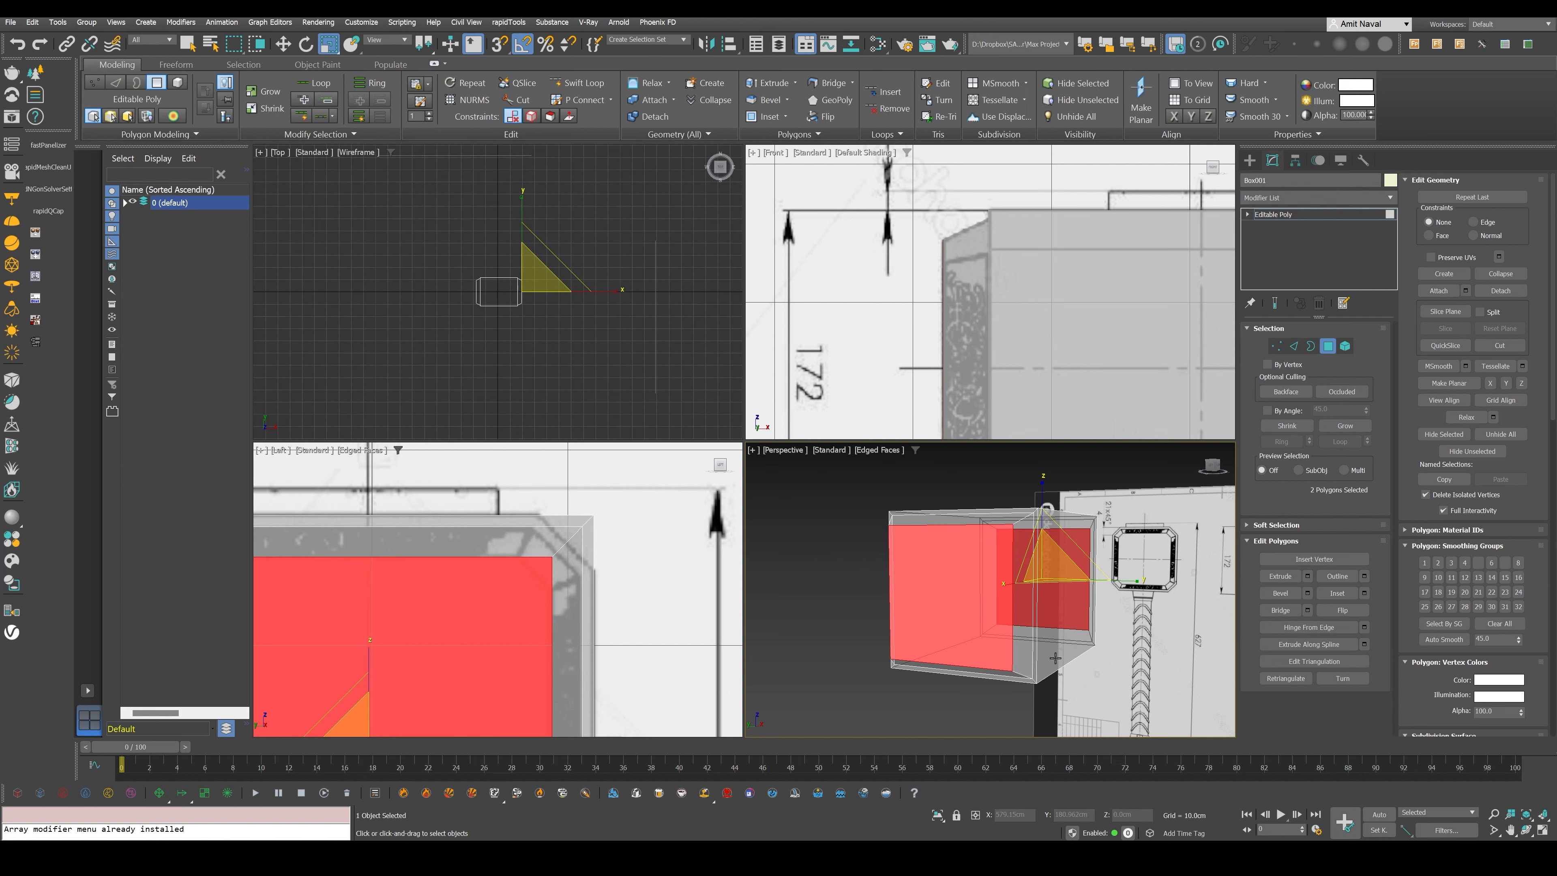
key("alt+w")
key("alt+x")
- Select the hammer head's four lengthwise corner edges together with their continuations across the inset borders and tapered ends
middle_click_drag(875, 579, 938, 576, "alt")
left_click(1293, 346)
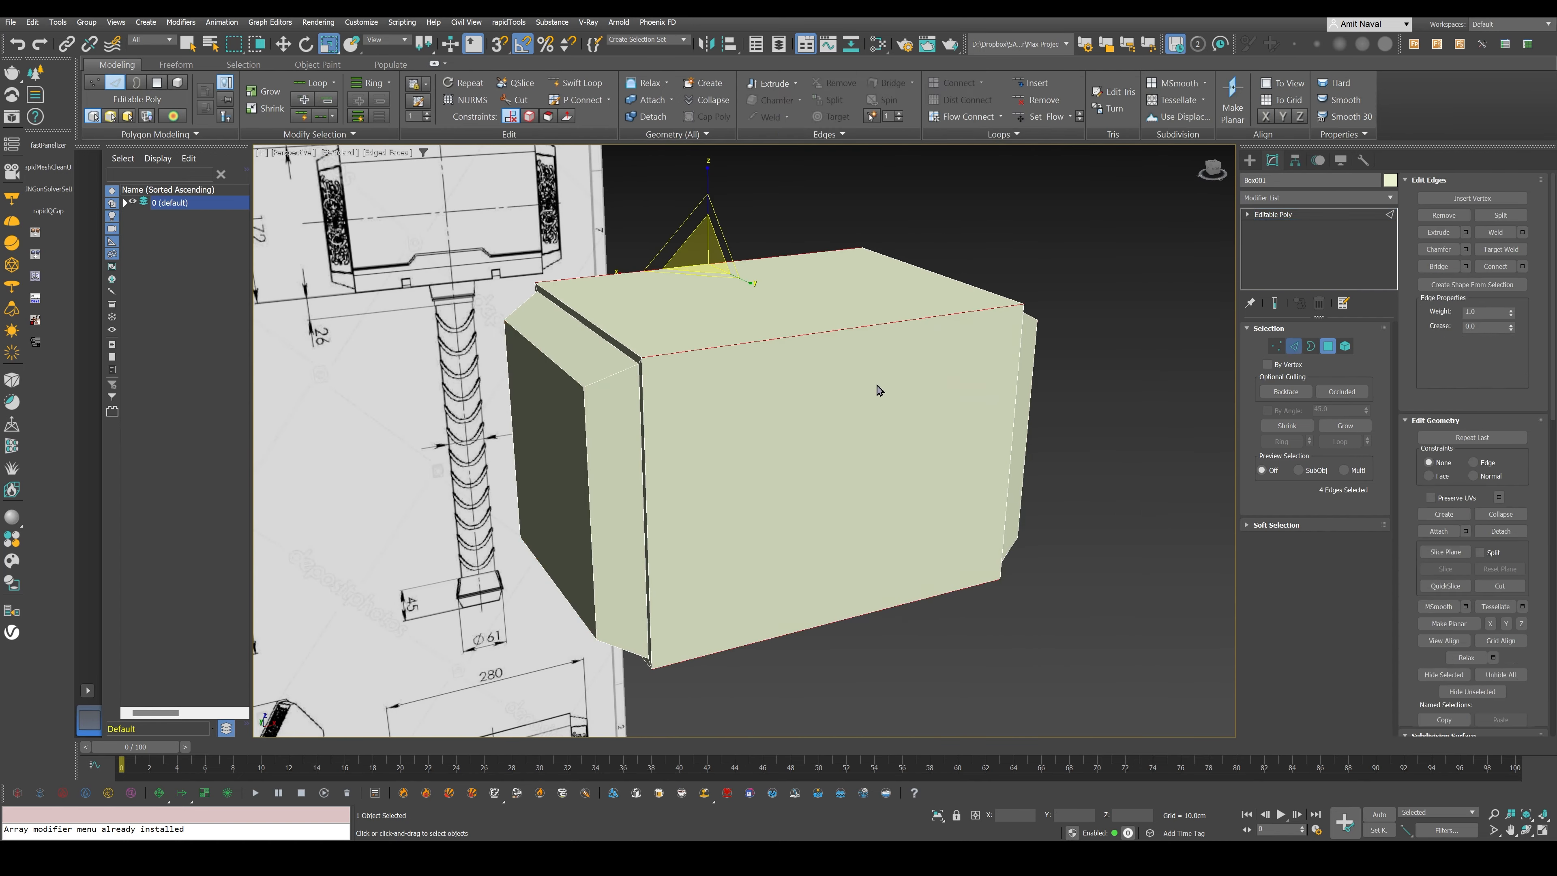
left_click(643, 378, "ctrl")
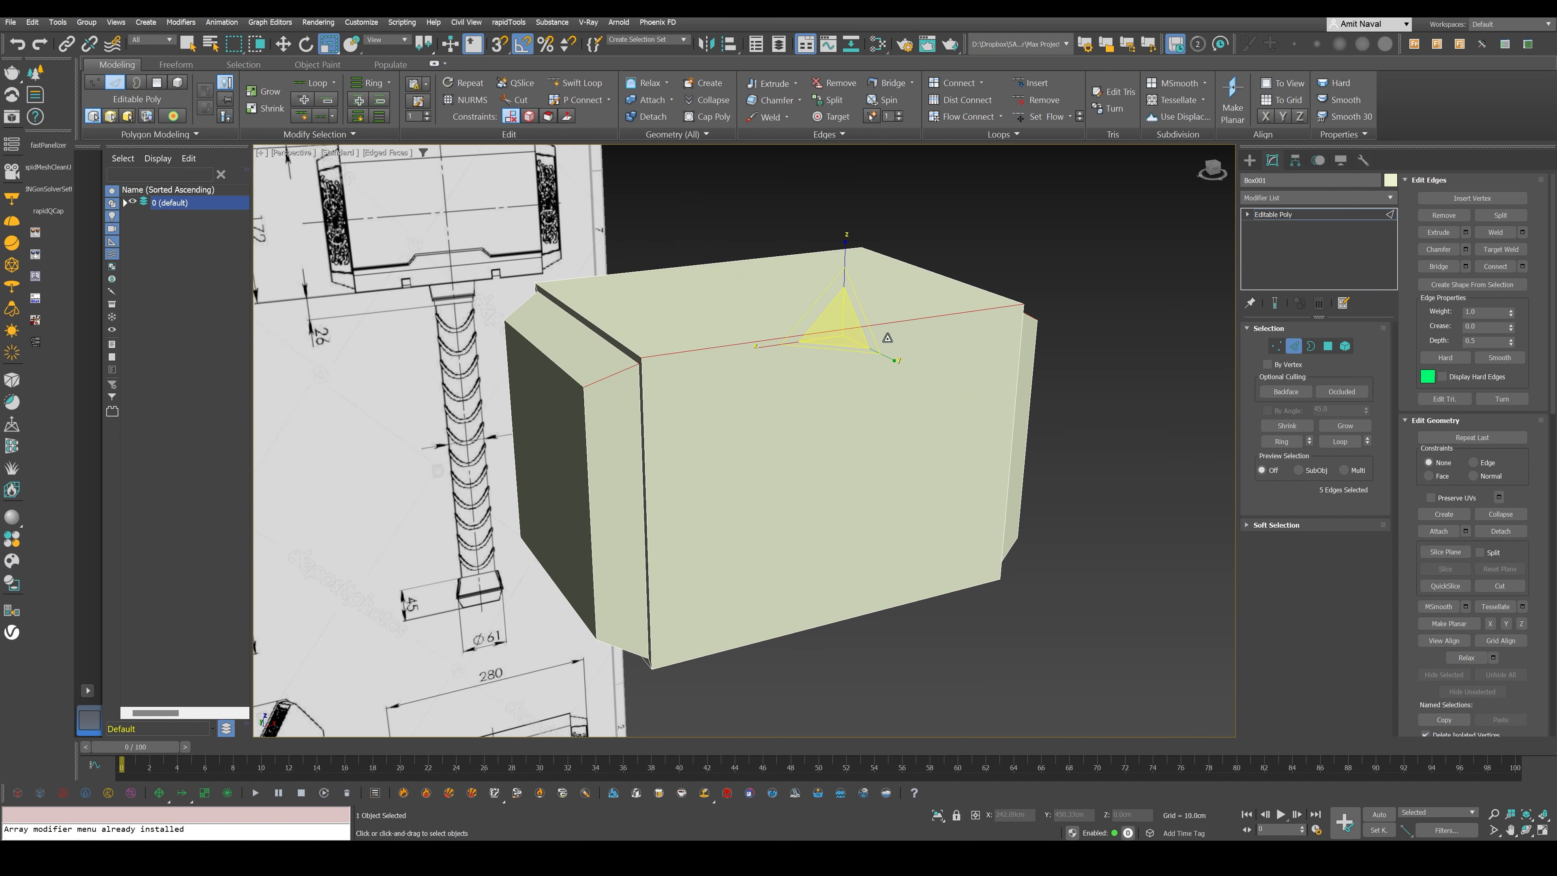
key("F3")
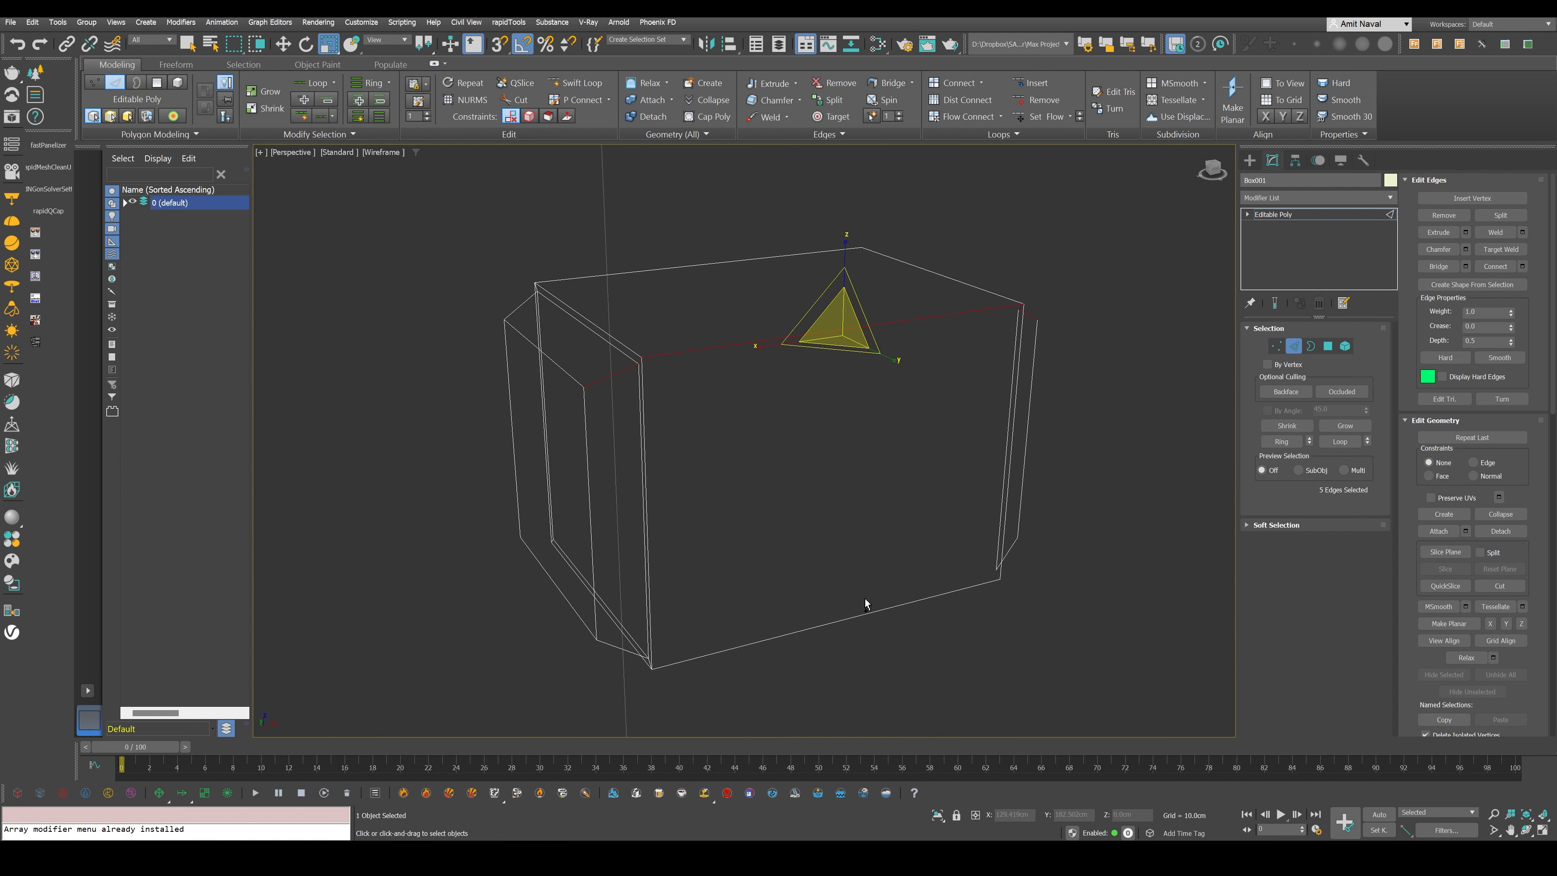
double_click(856, 613, "ctrl")
middle_click_drag(523, 539, 592, 493, "alt")
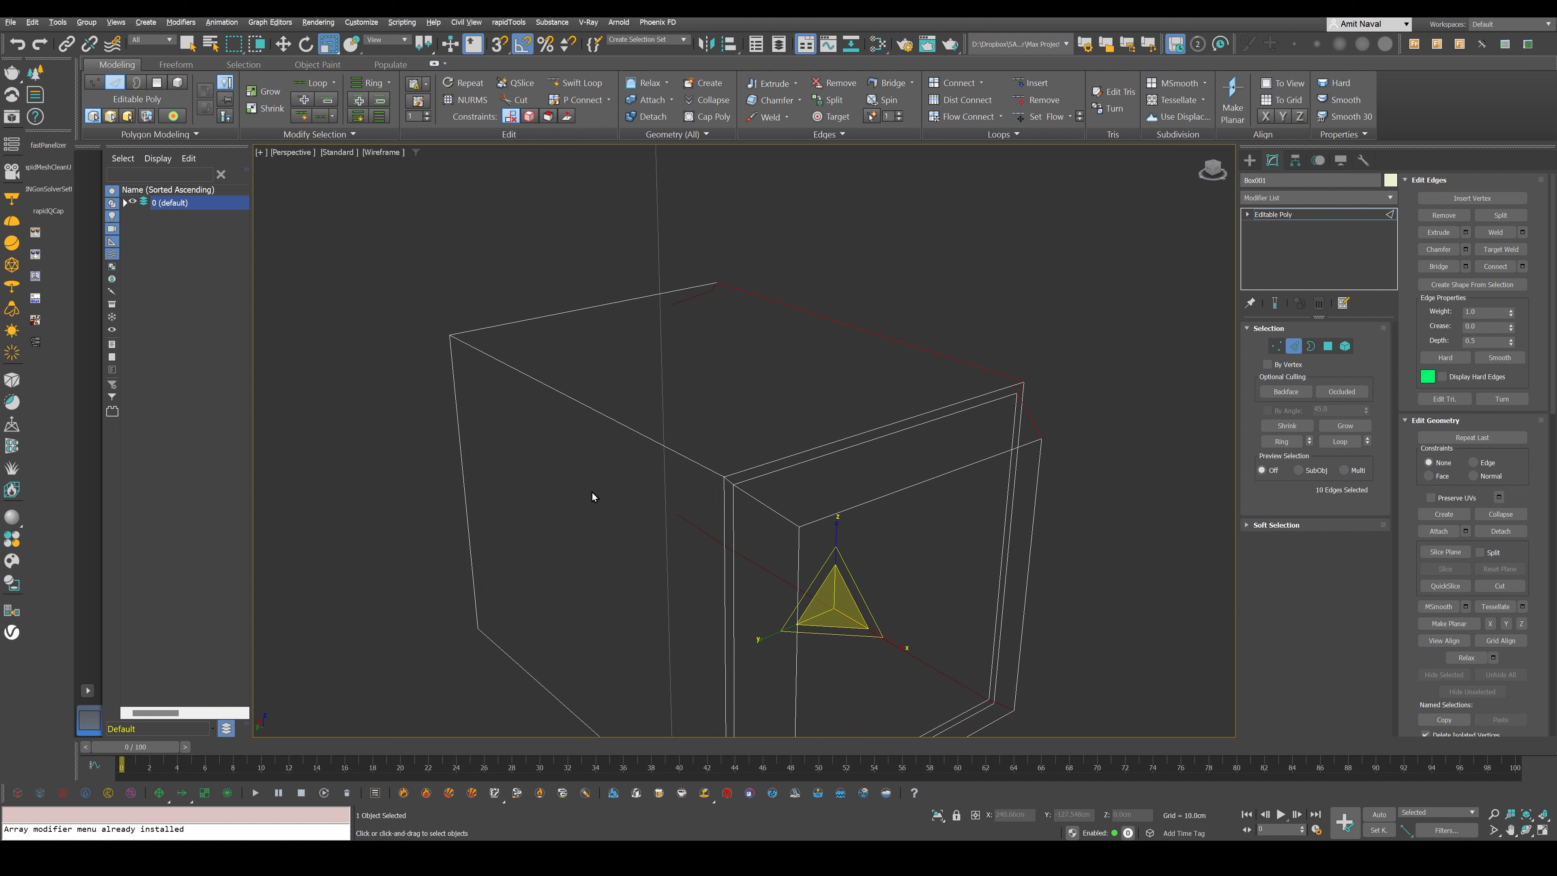
double_click(618, 429, "ctrl")
middle_click_drag(618, 430, 719, 295, "alt")
double_click(639, 542, "ctrl")
mouse_move(636, 546)
middle_mouse_down("alt")
mouse_move(893, 522)
mouse_move(896, 571)
mouse_move(787, 488)
mouse_move(816, 482)
middle_mouse_up("alt")
key("F3")
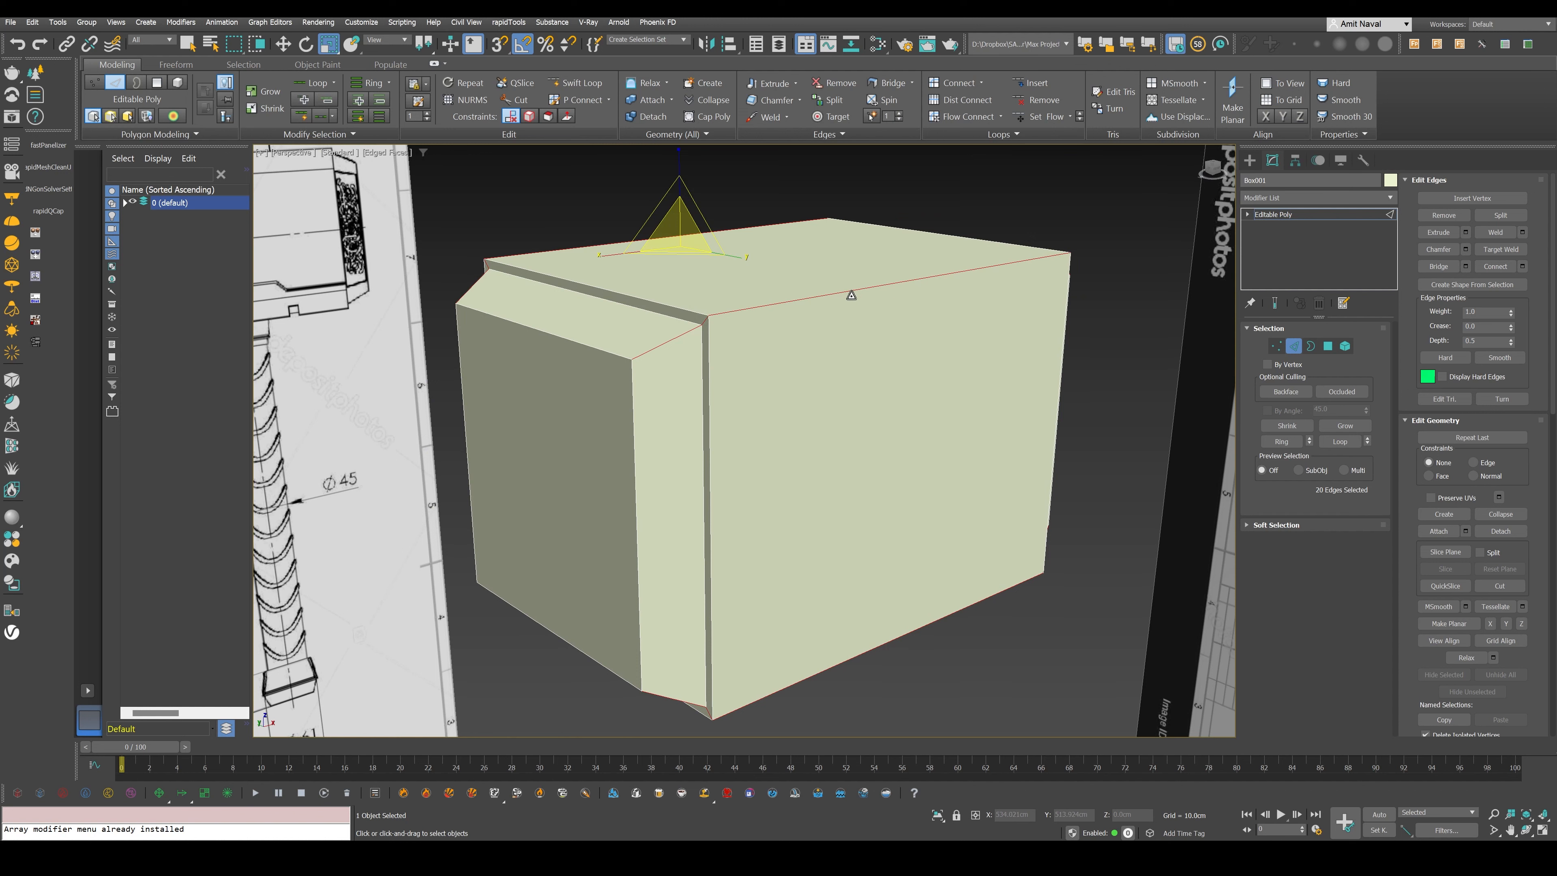
key("F3")
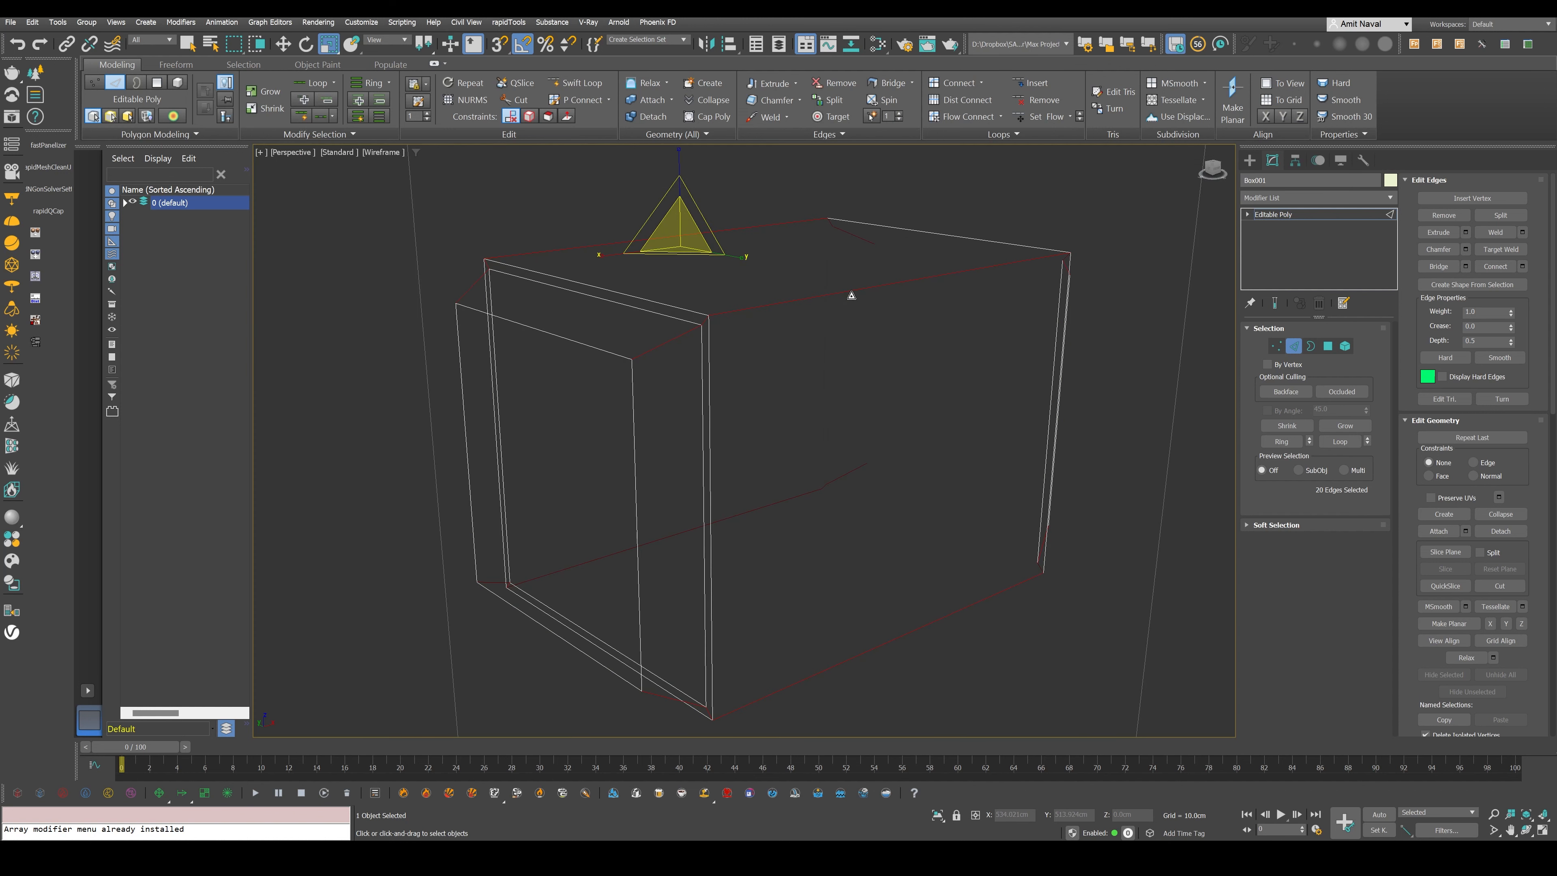
key("F3")
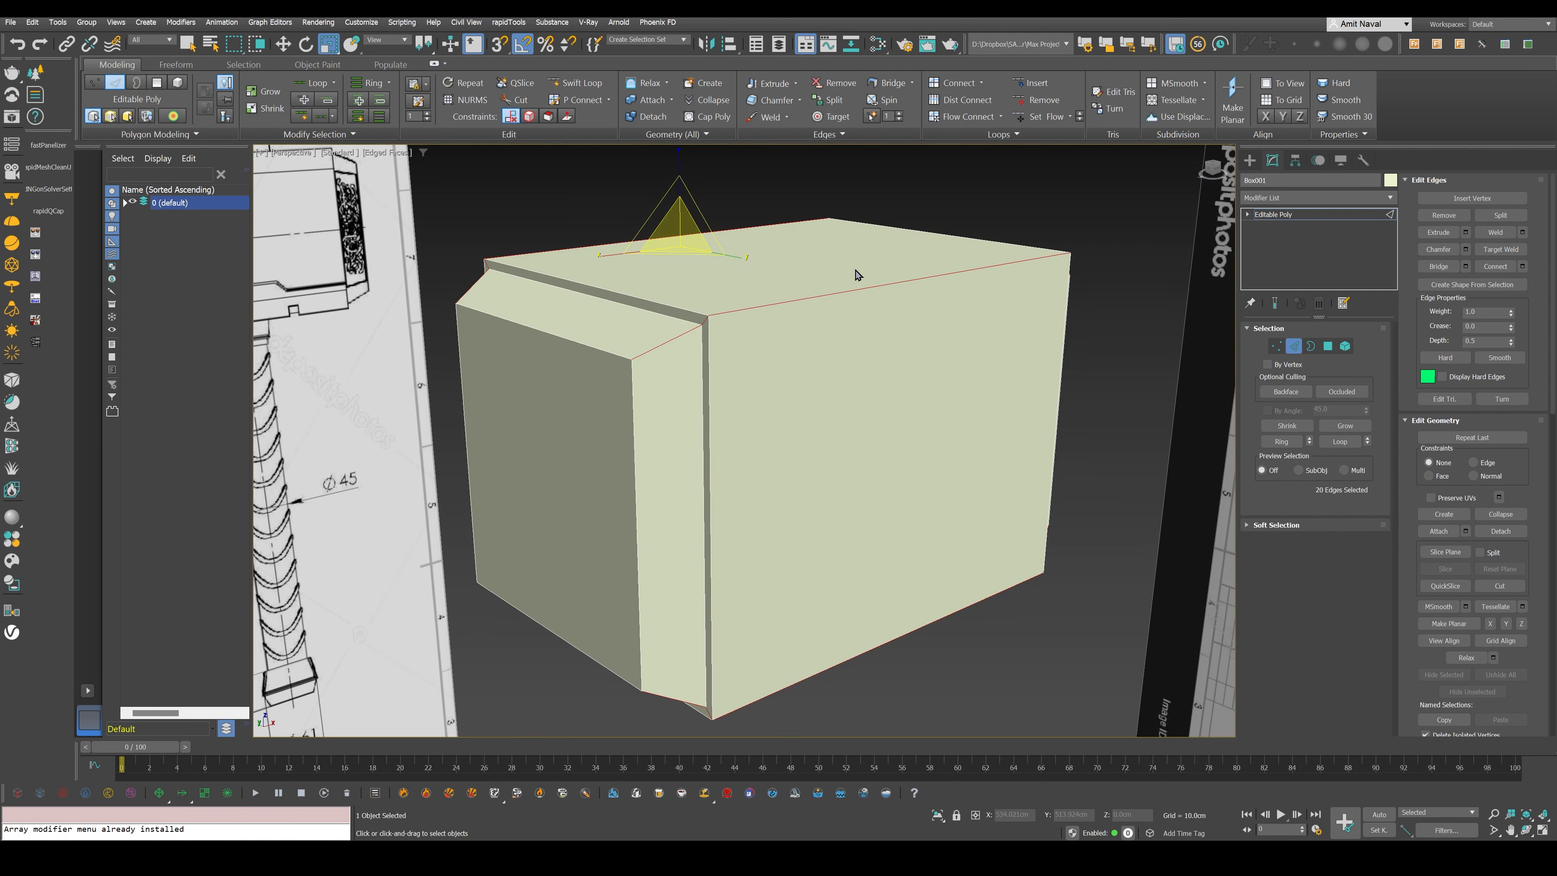
- Chamfer the selected lengthwise edges with zero segments, matching the amount to the cut corner of the Left view blueprint
left_click(1465, 249)
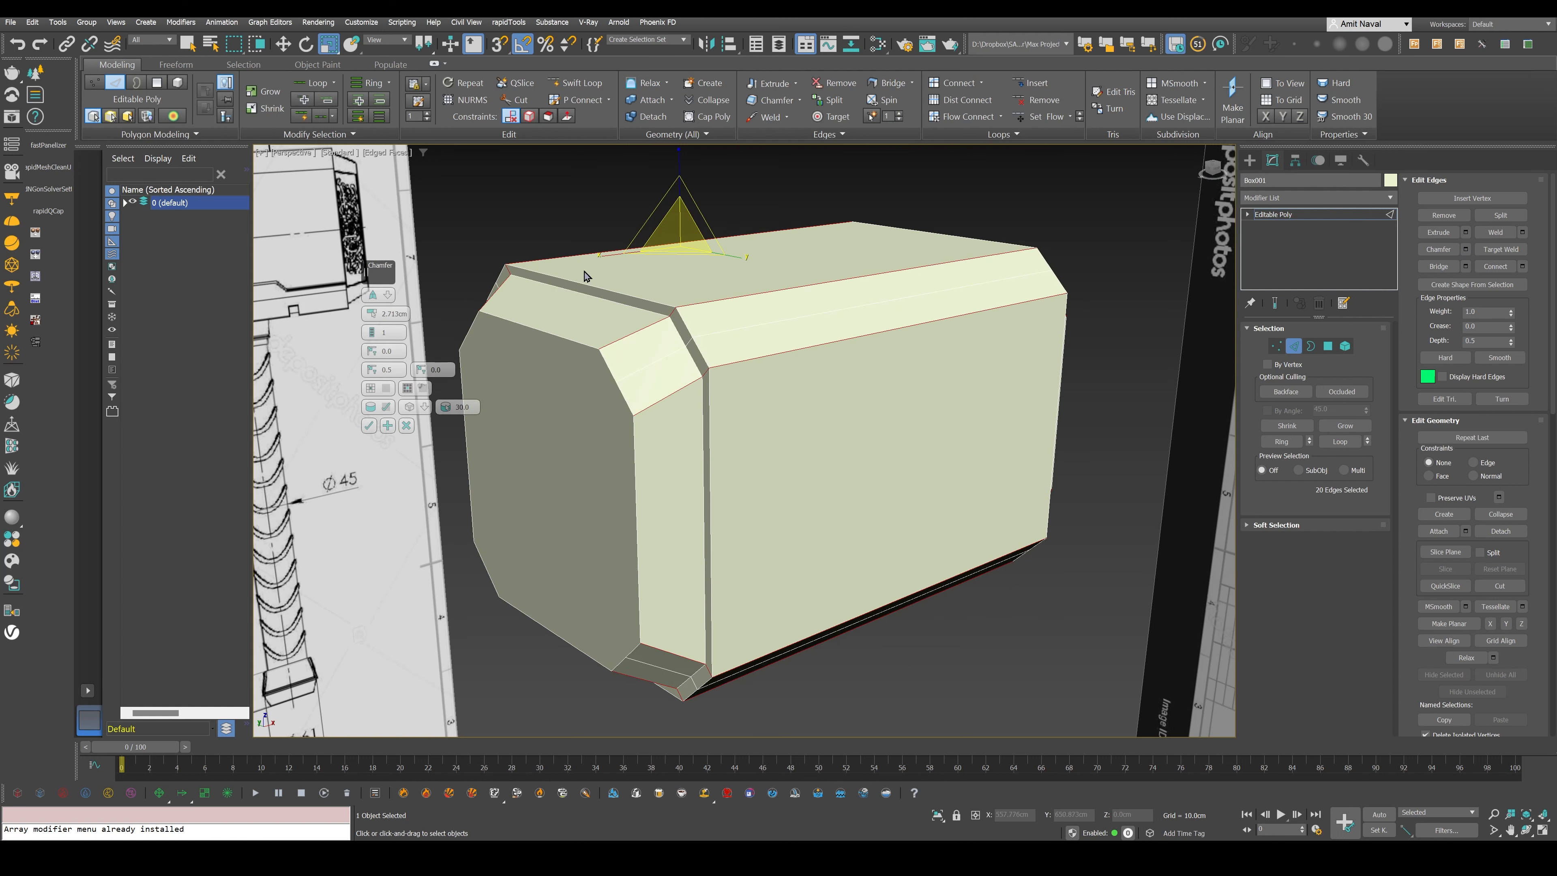
left_click_drag(375, 271, 1124, 275)
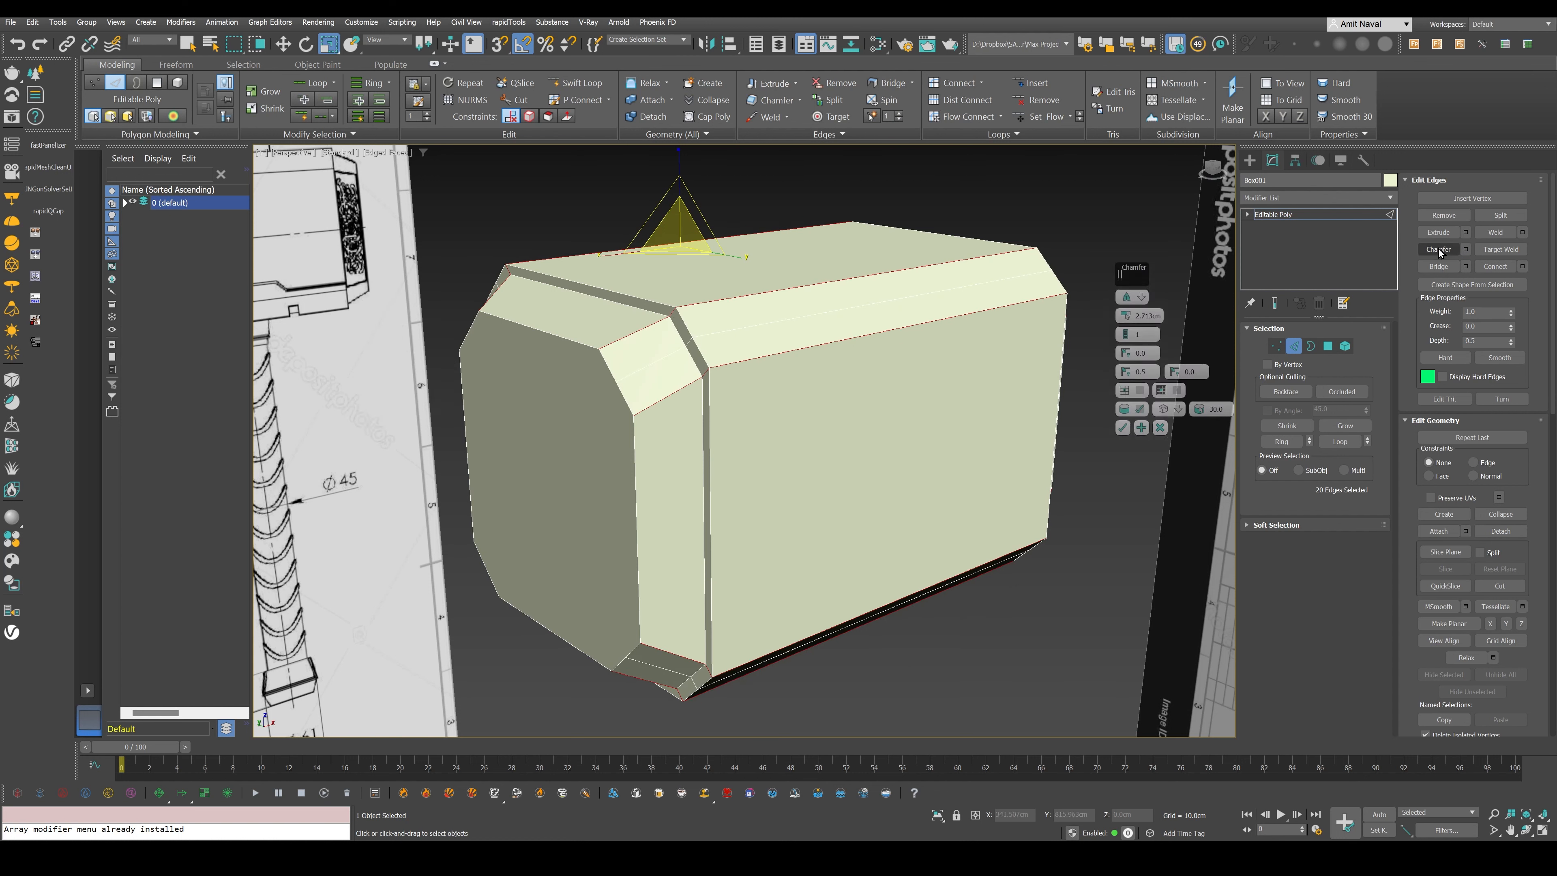
mouse_move(1126, 315)
left_mouse_down()
mouse_move(1131, 343)
mouse_move(1131, 288)
mouse_move(1132, 310)
left_mouse_up()
key("alt+w")
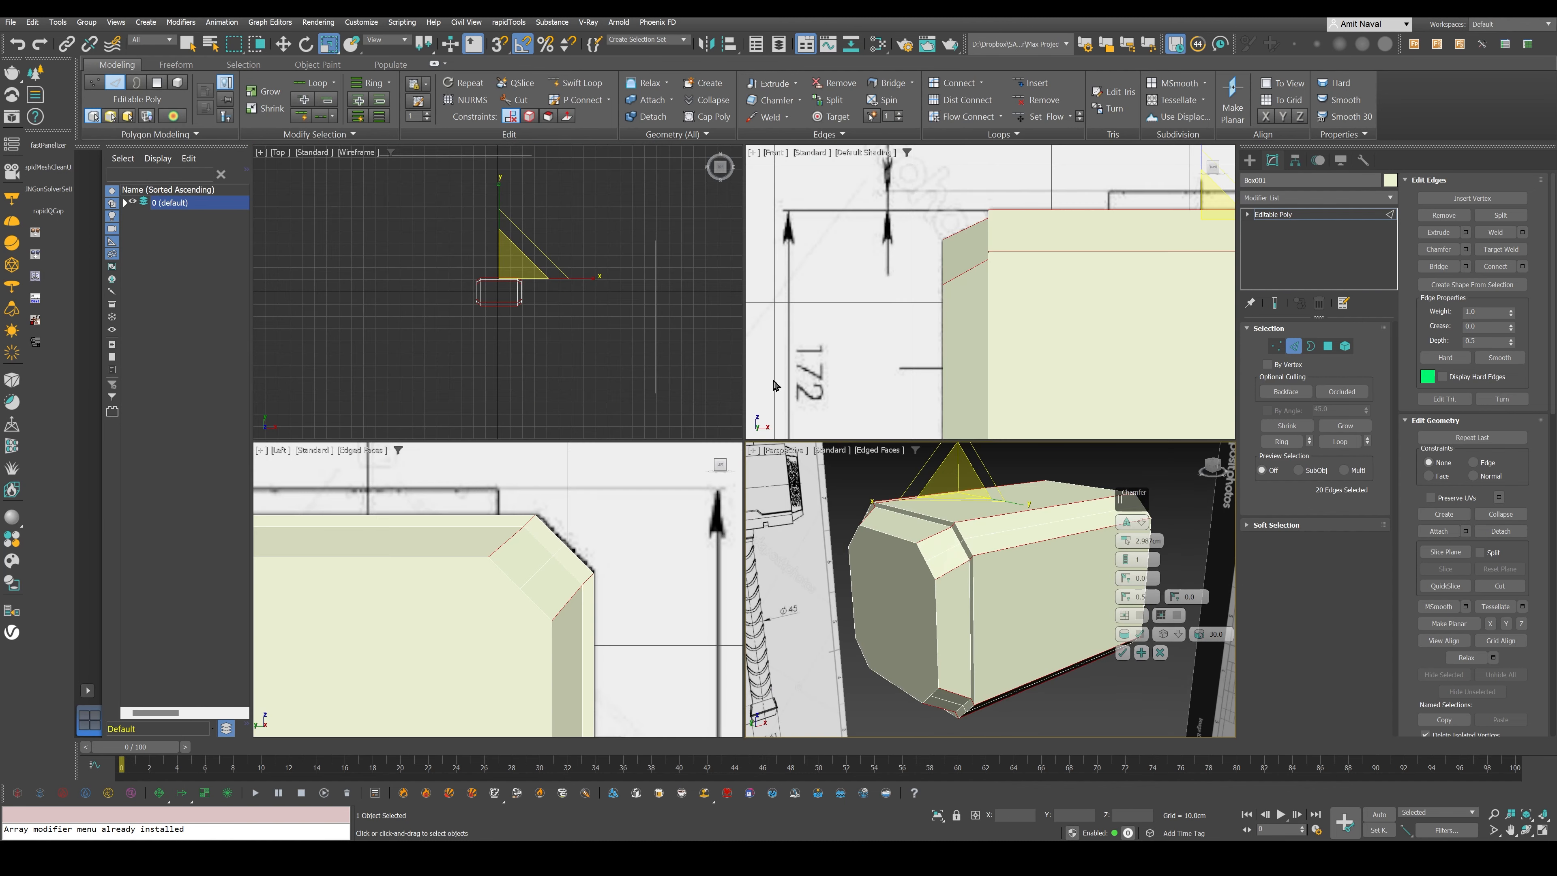
right_click(560, 565)
left_click_drag(633, 541, 634, 568)
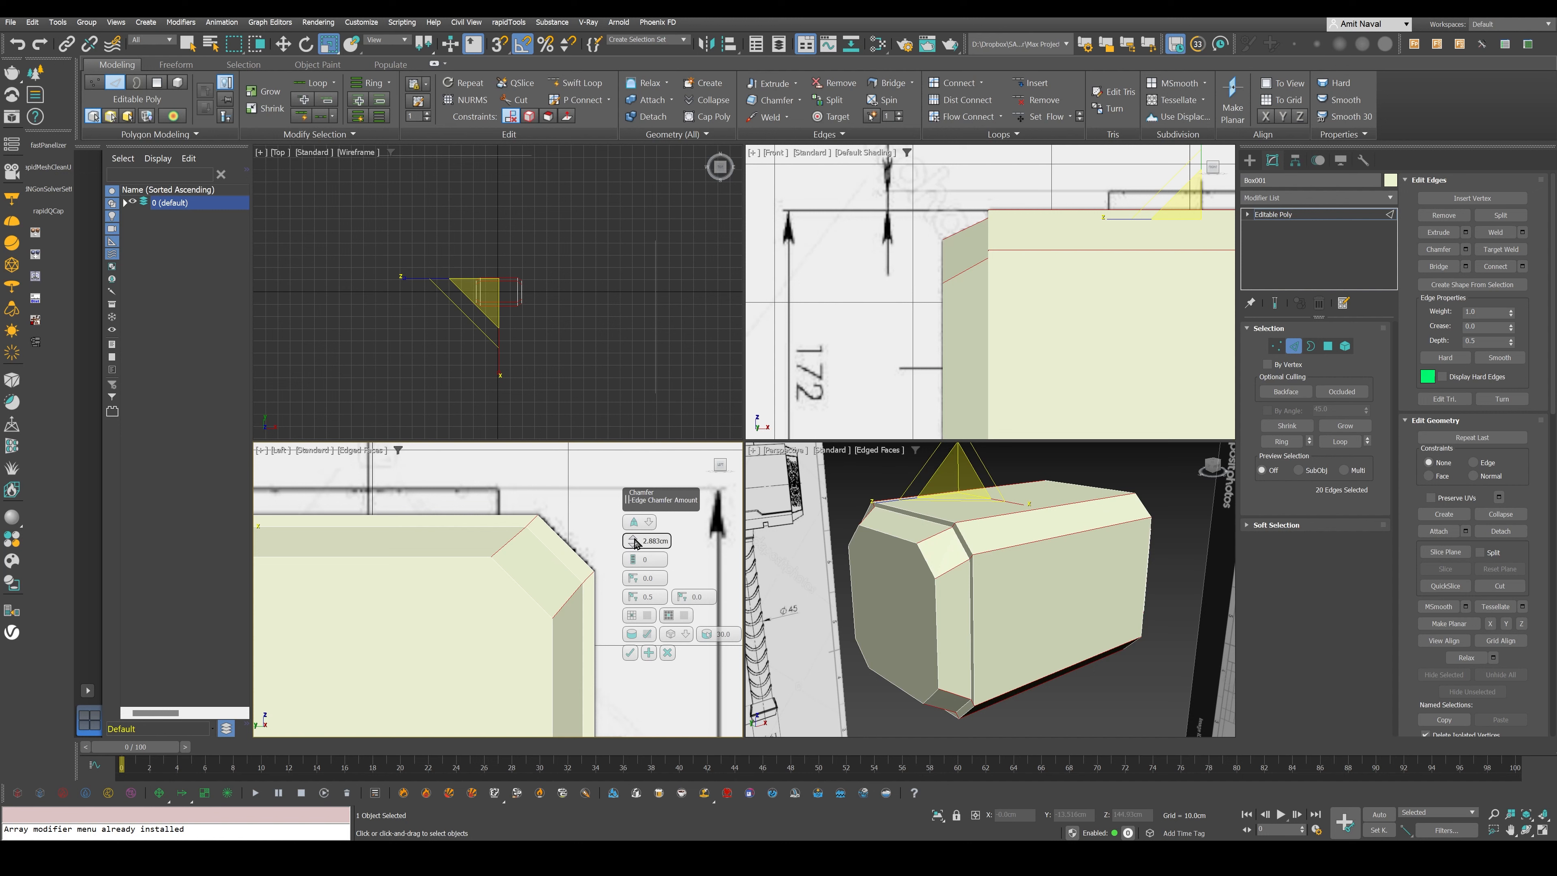
left_click(630, 654)
- Select the four long slanted polygons around one tapered end of the hammer head in the enlarged Perspective view
right_click(979, 604)
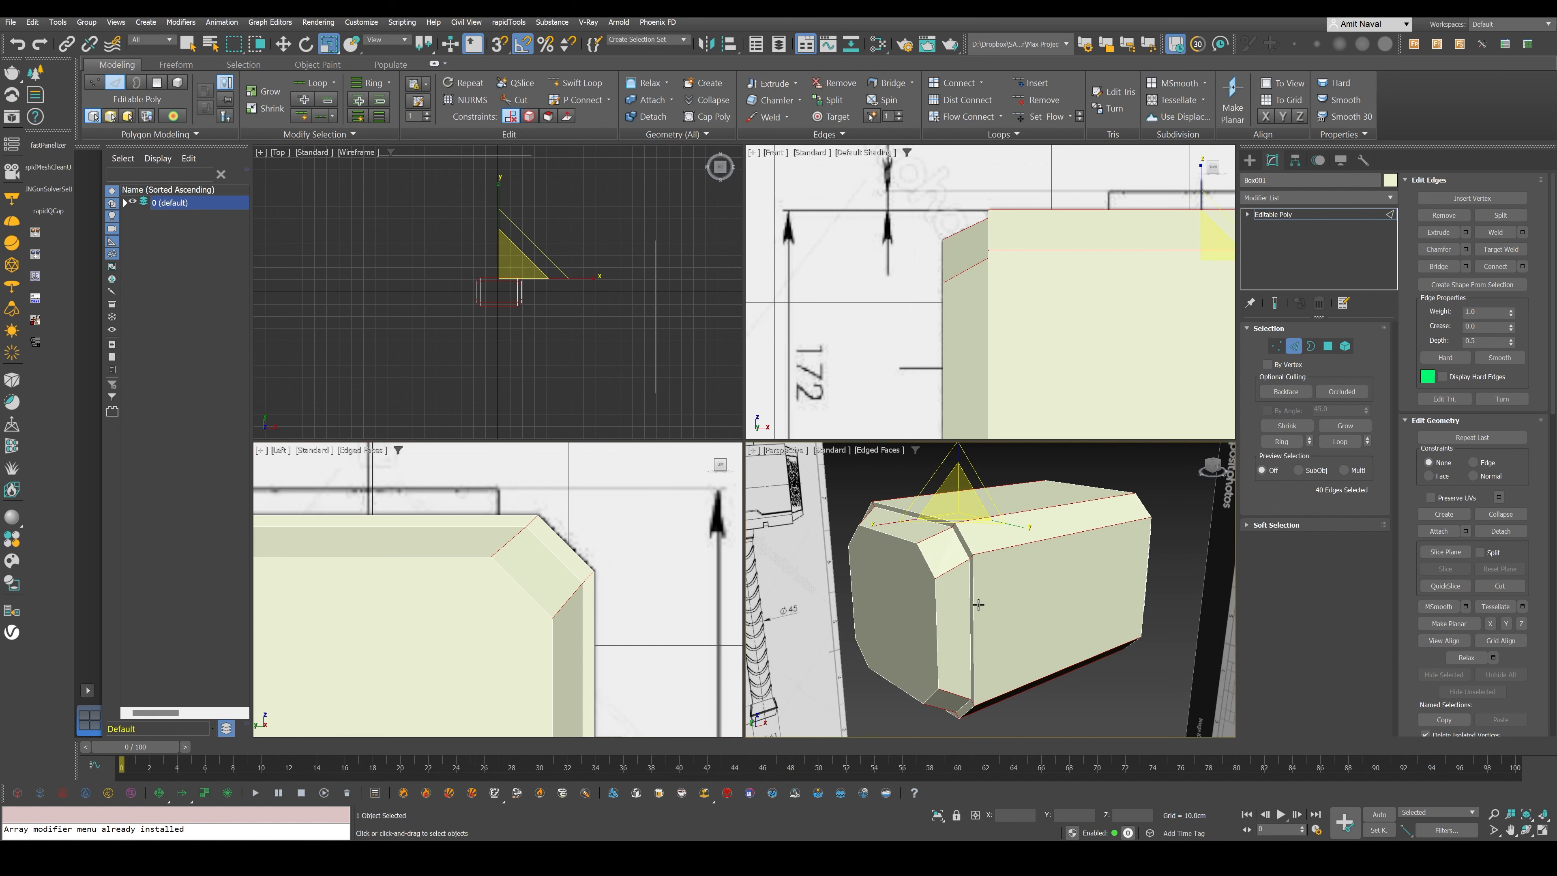
key("alt+w")
scroll(851, 481, "down", 3)
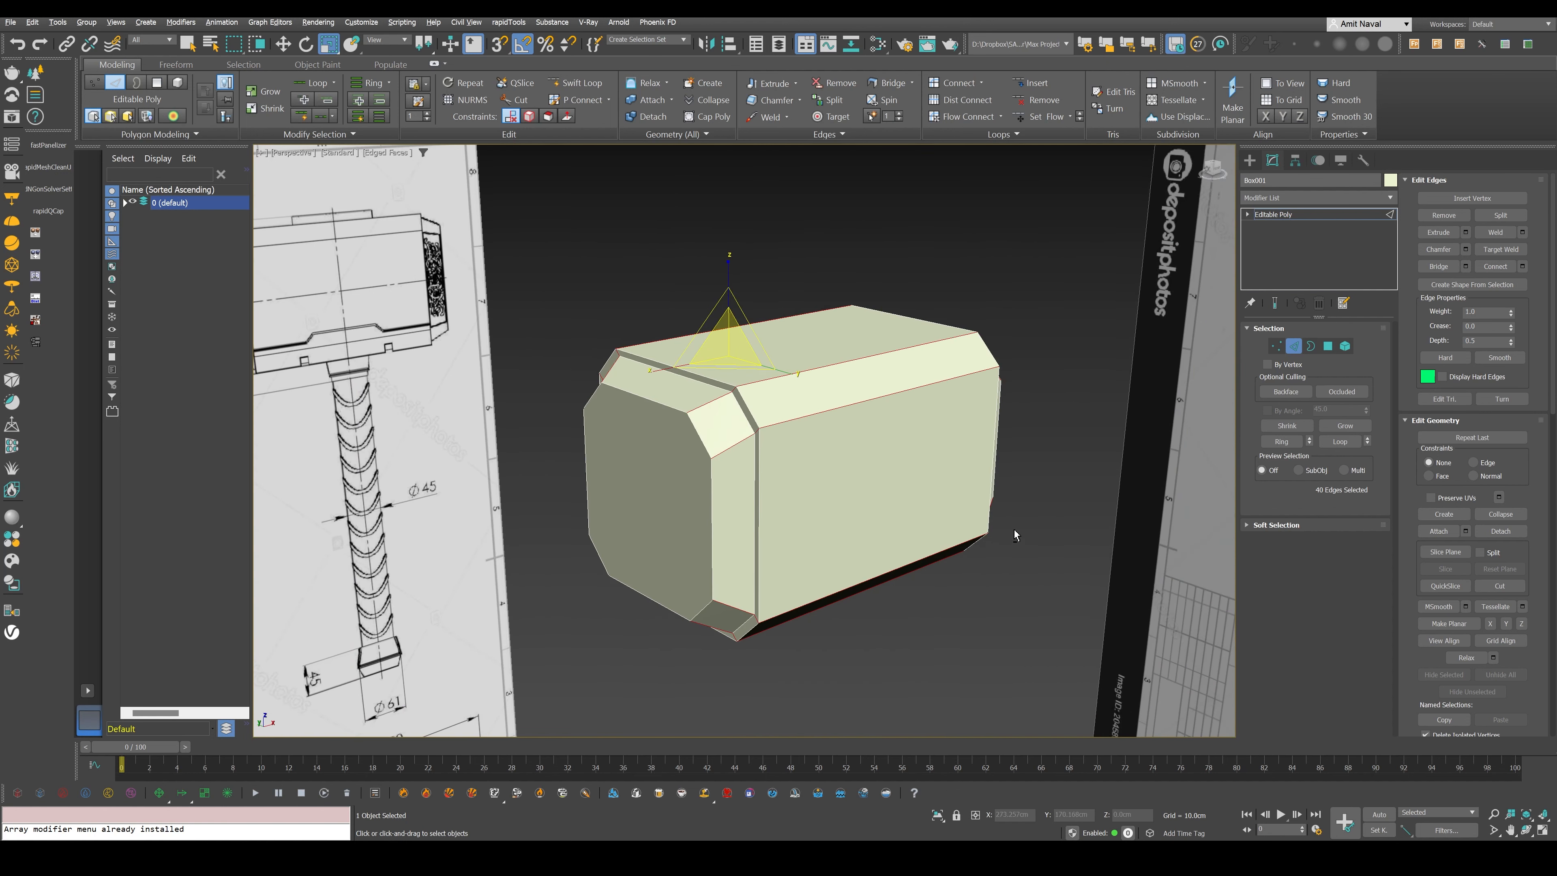
mouse_move(1016, 533)
middle_mouse_down("alt")
mouse_move(966, 516)
mouse_move(948, 533)
mouse_move(981, 540)
mouse_move(1014, 521)
middle_mouse_up("alt")
middle_click_drag(736, 526, 798, 530)
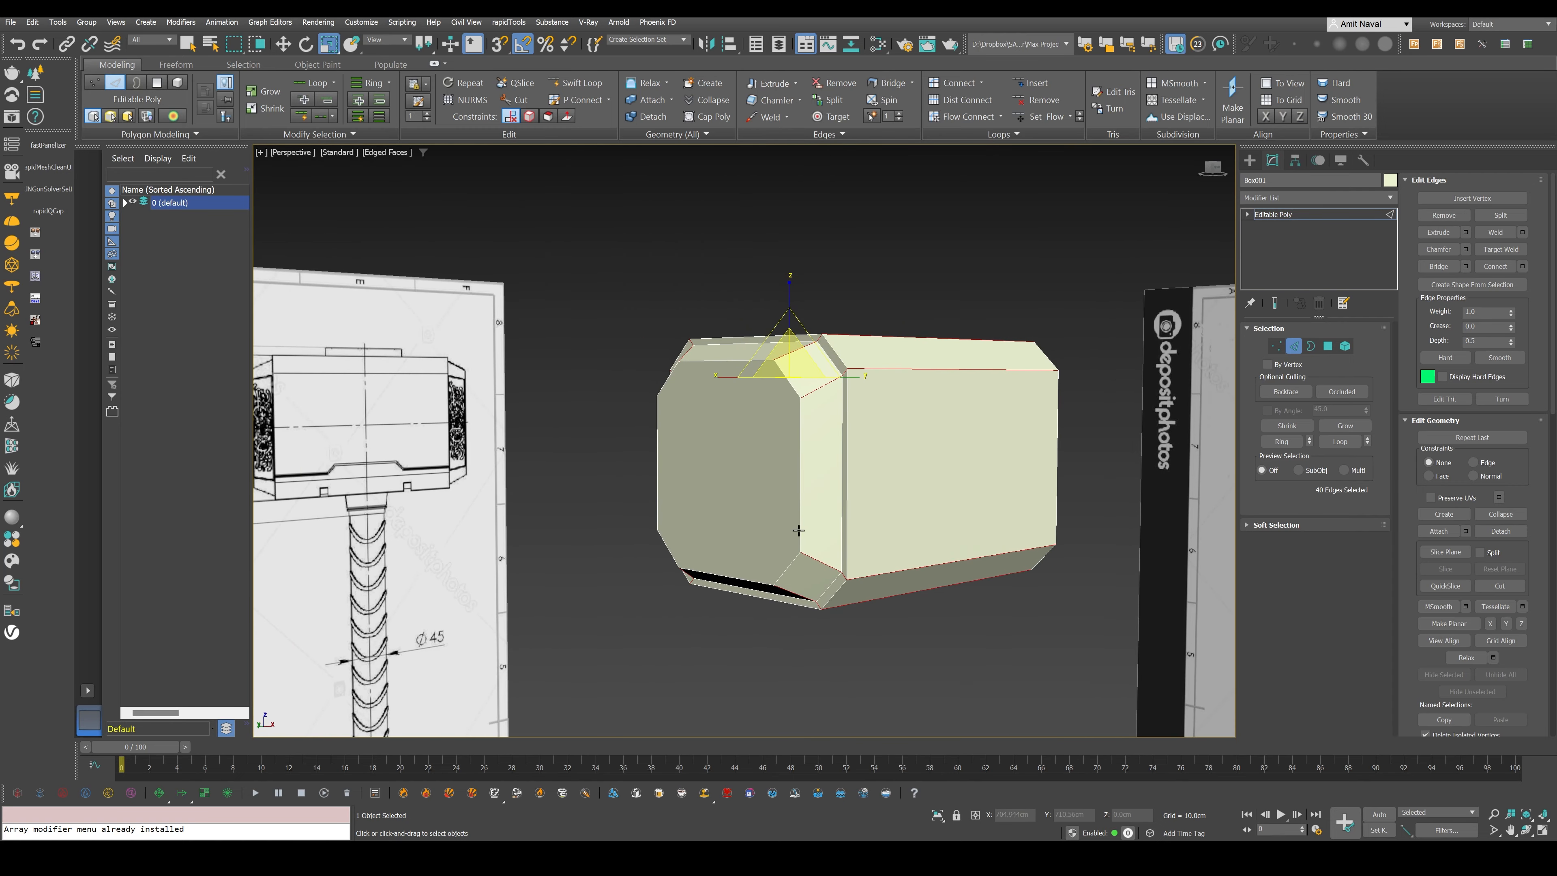
middle_click_drag(798, 530, 822, 526, "alt")
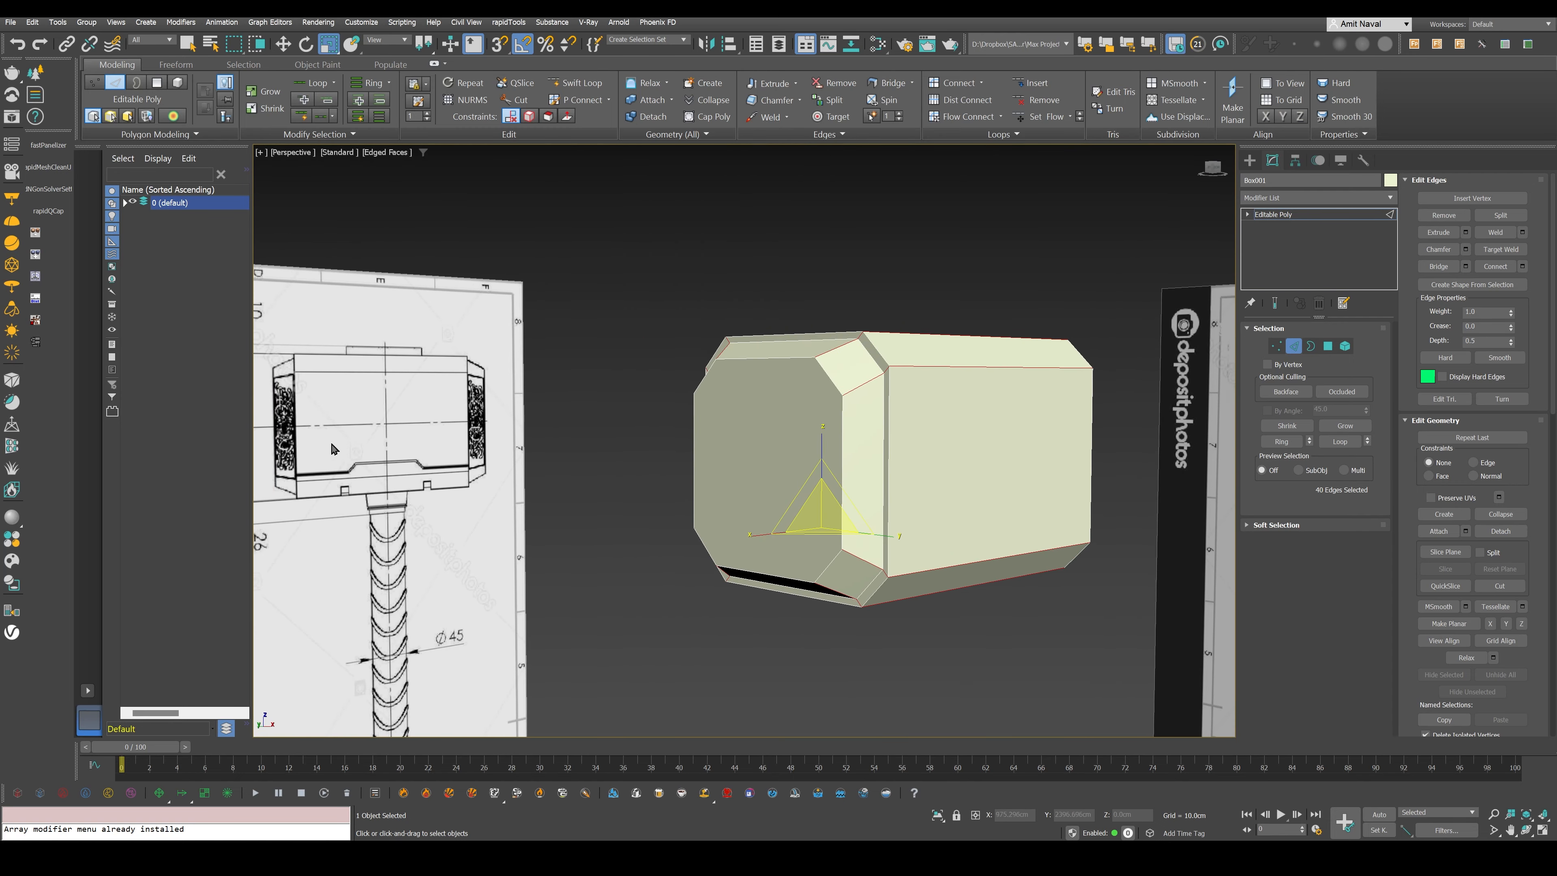
left_click(1328, 346)
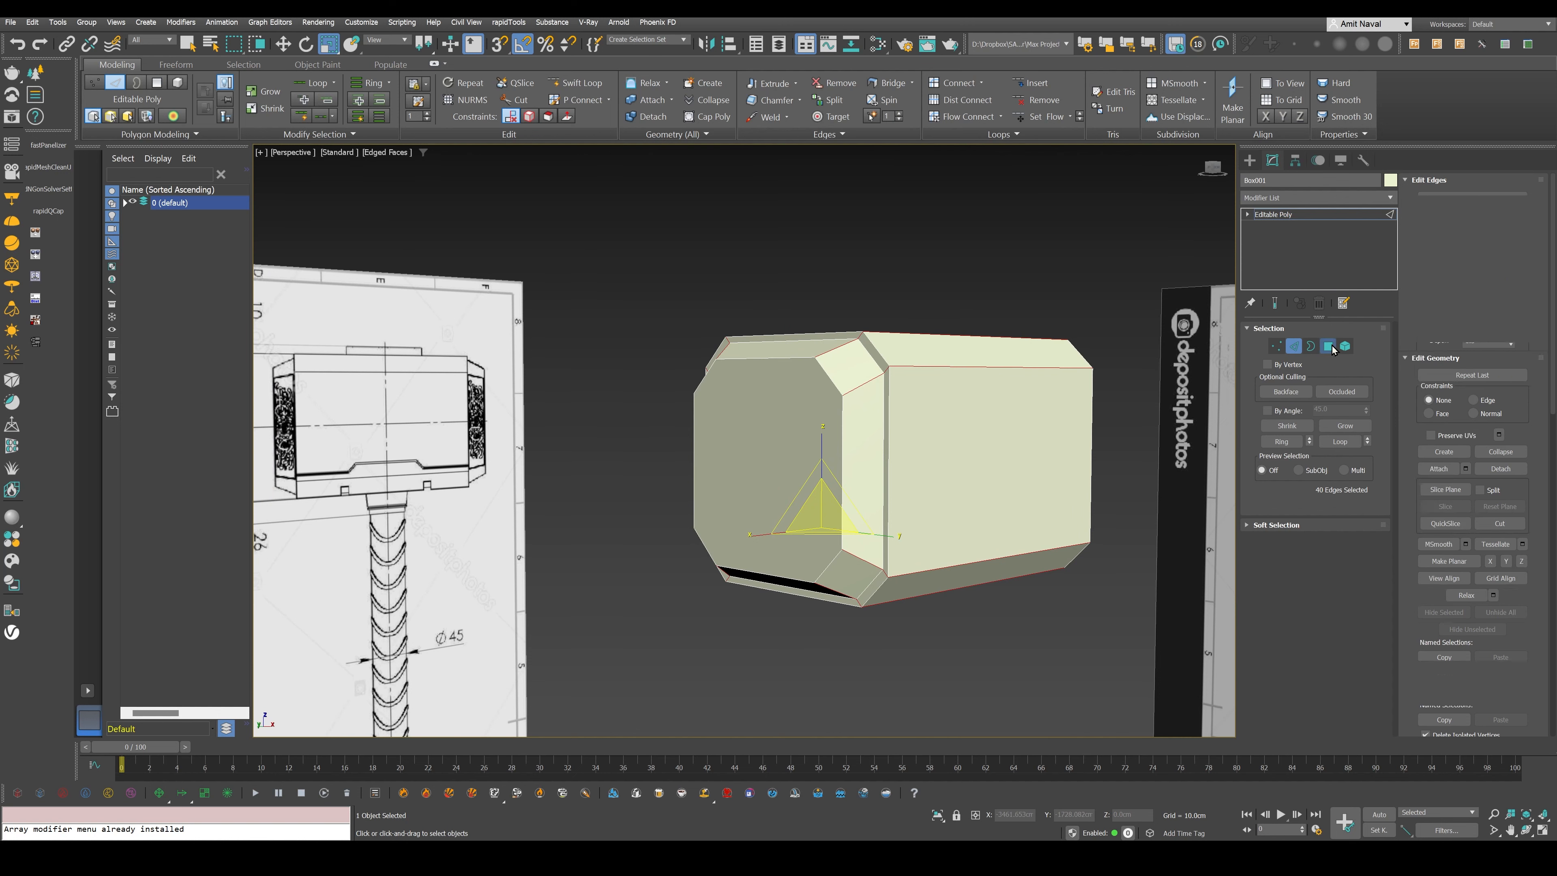
left_click(868, 415)
middle_click_drag(869, 415, 754, 383, "alt")
left_click(787, 327, "ctrl")
left_click(643, 433, "ctrl")
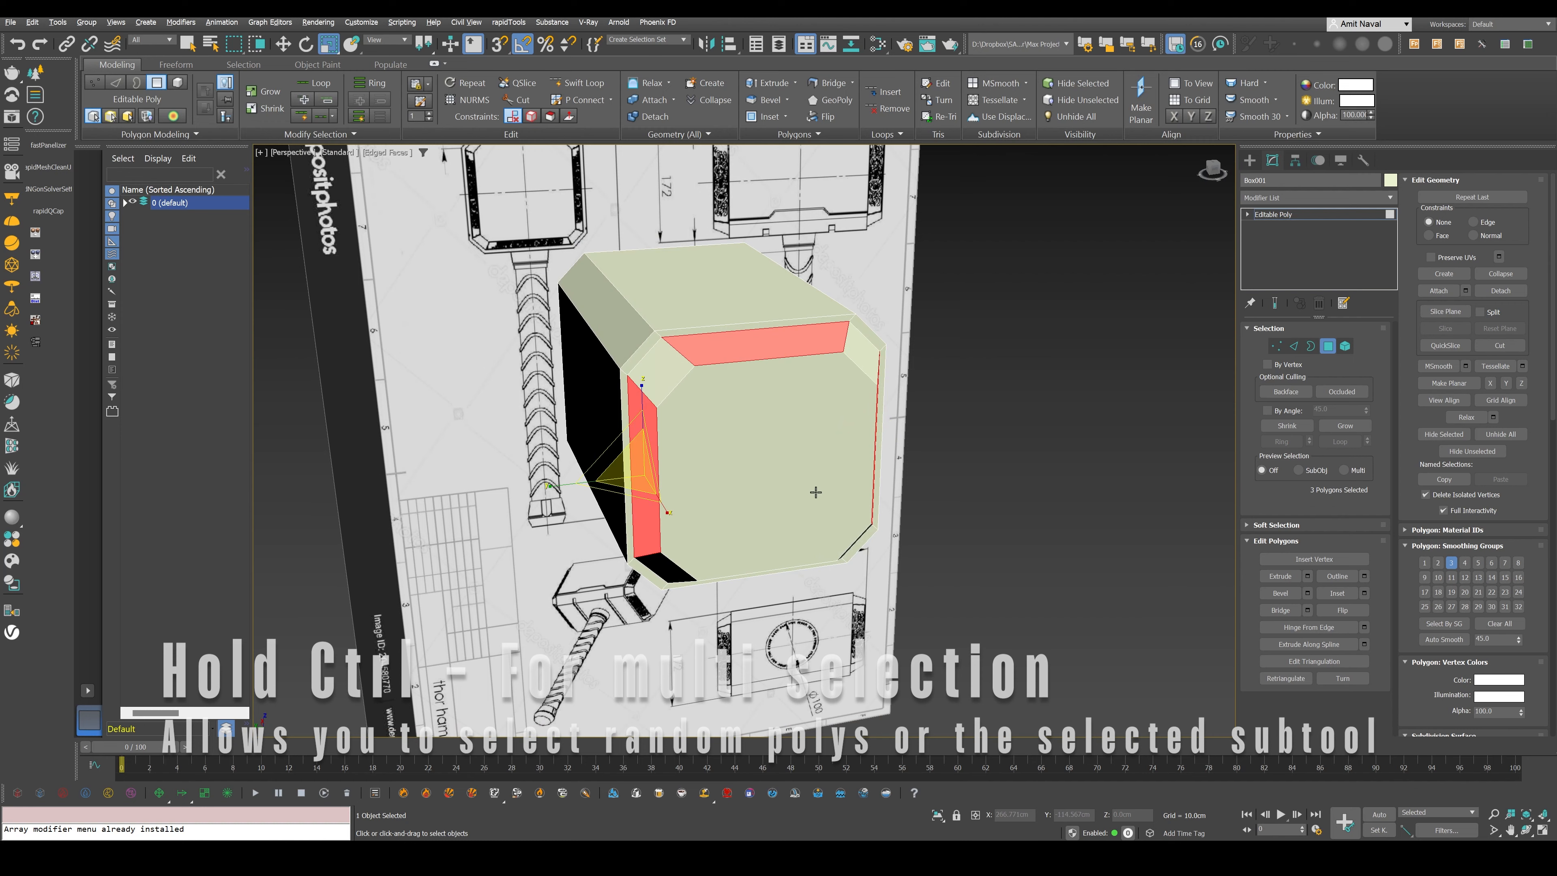
middle_click_drag(817, 491, 752, 558, "alt")
left_click(751, 557, "ctrl")
- Add the four long slanted polygons around the opposite tapered end to the selection
middle_click_drag(1140, 387, 1079, 368, "alt")
left_click(1079, 361, "ctrl")
left_click(1023, 476, "ctrl")
middle_click_drag(1147, 536, 796, 523, "alt")
left_click(768, 331, "ctrl")
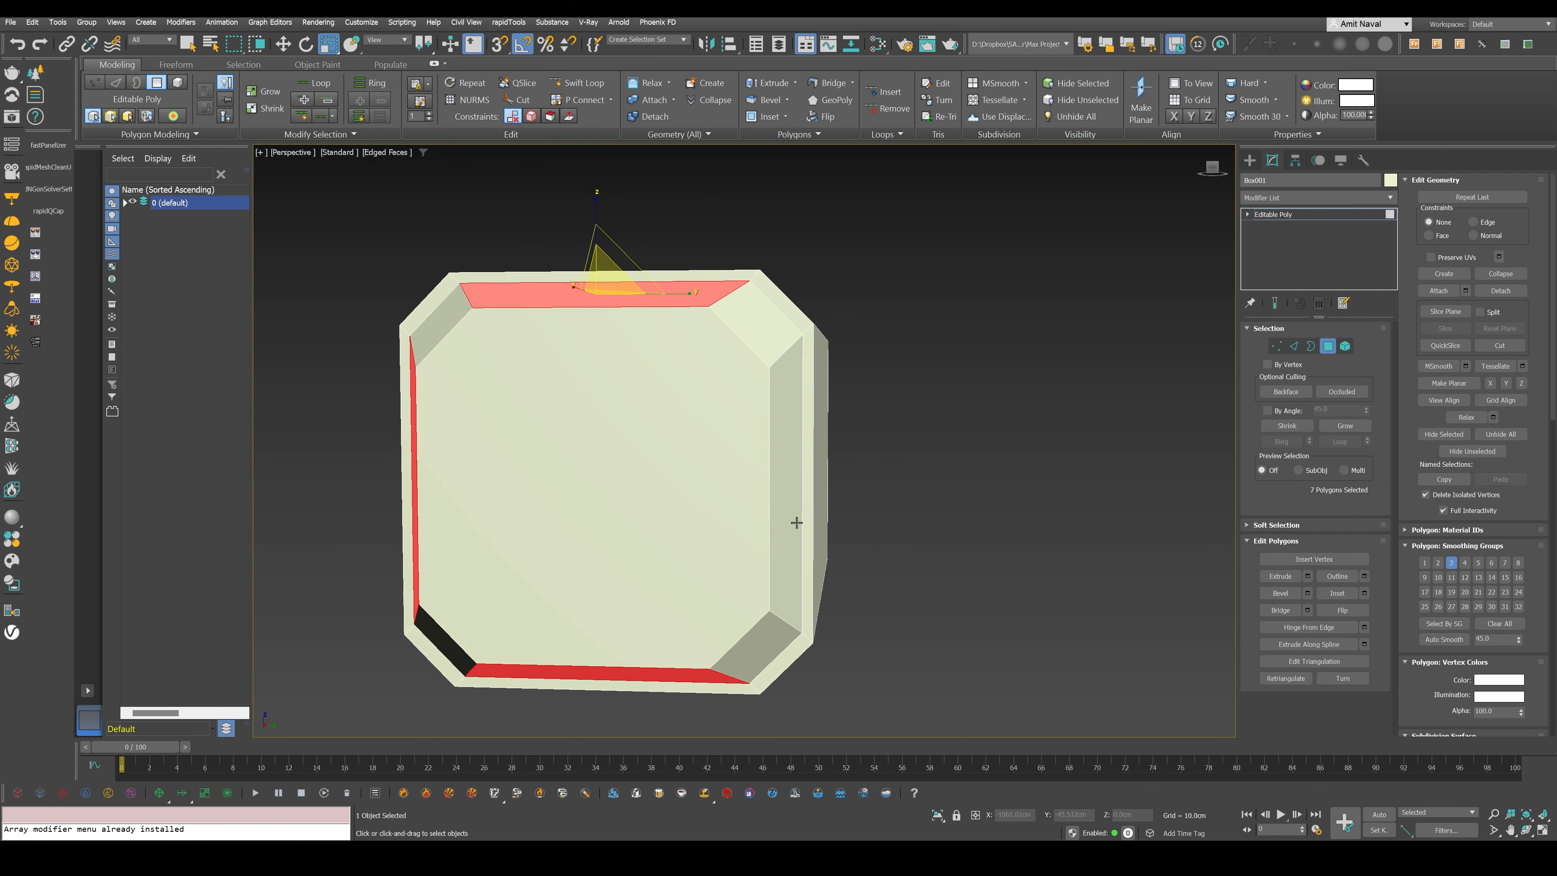
left_click(792, 480, "ctrl")
- Inset the eight selected slanted polygons slightly to leave a thin border around each panel
middle_click_drag(601, 442, 713, 432, "alt")
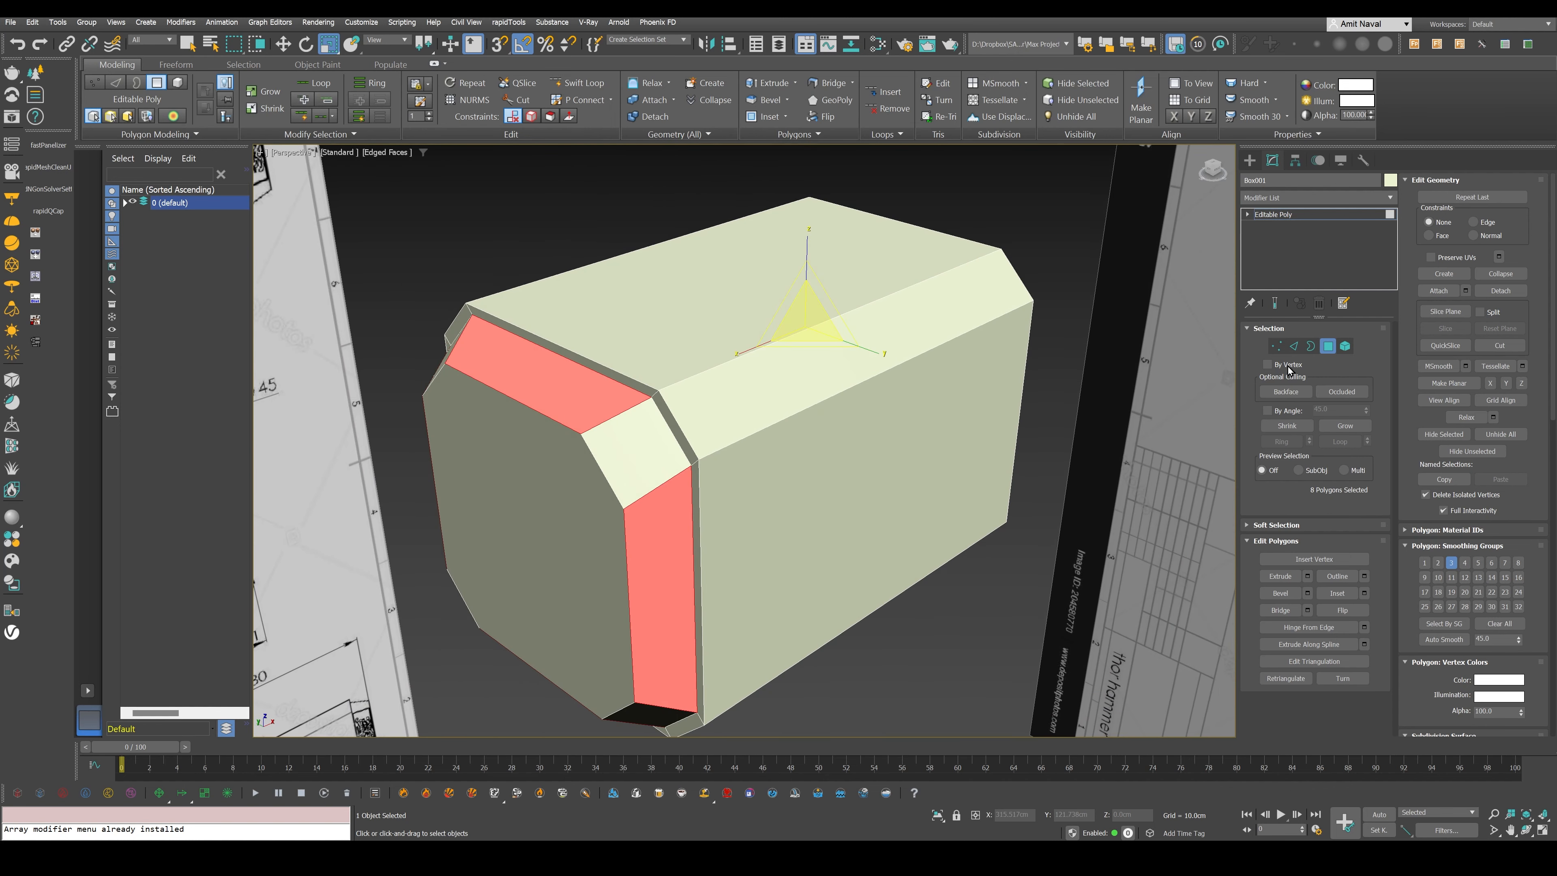
left_click_drag(808, 321, 809, 328)
key("ctrl+z")
left_click(1339, 594)
left_click_drag(538, 374, 537, 374)
key("r")
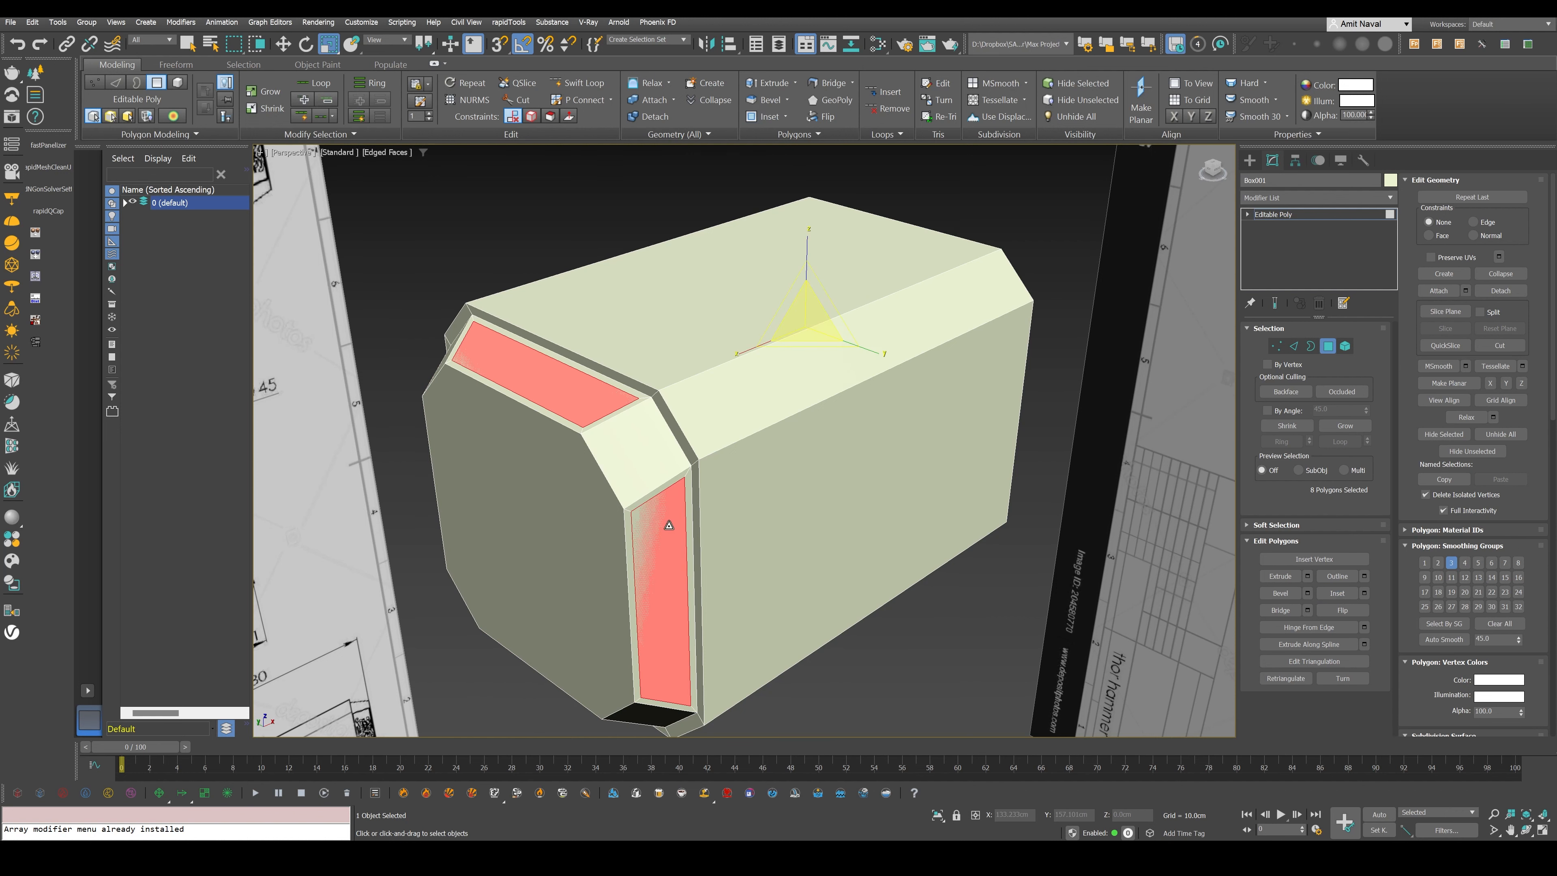
- Extrude the eight inset polygons inward by about 0.6 cm to form recessed panels and clear the polygon selection
middle_click_drag(671, 525, 631, 420, "alt")
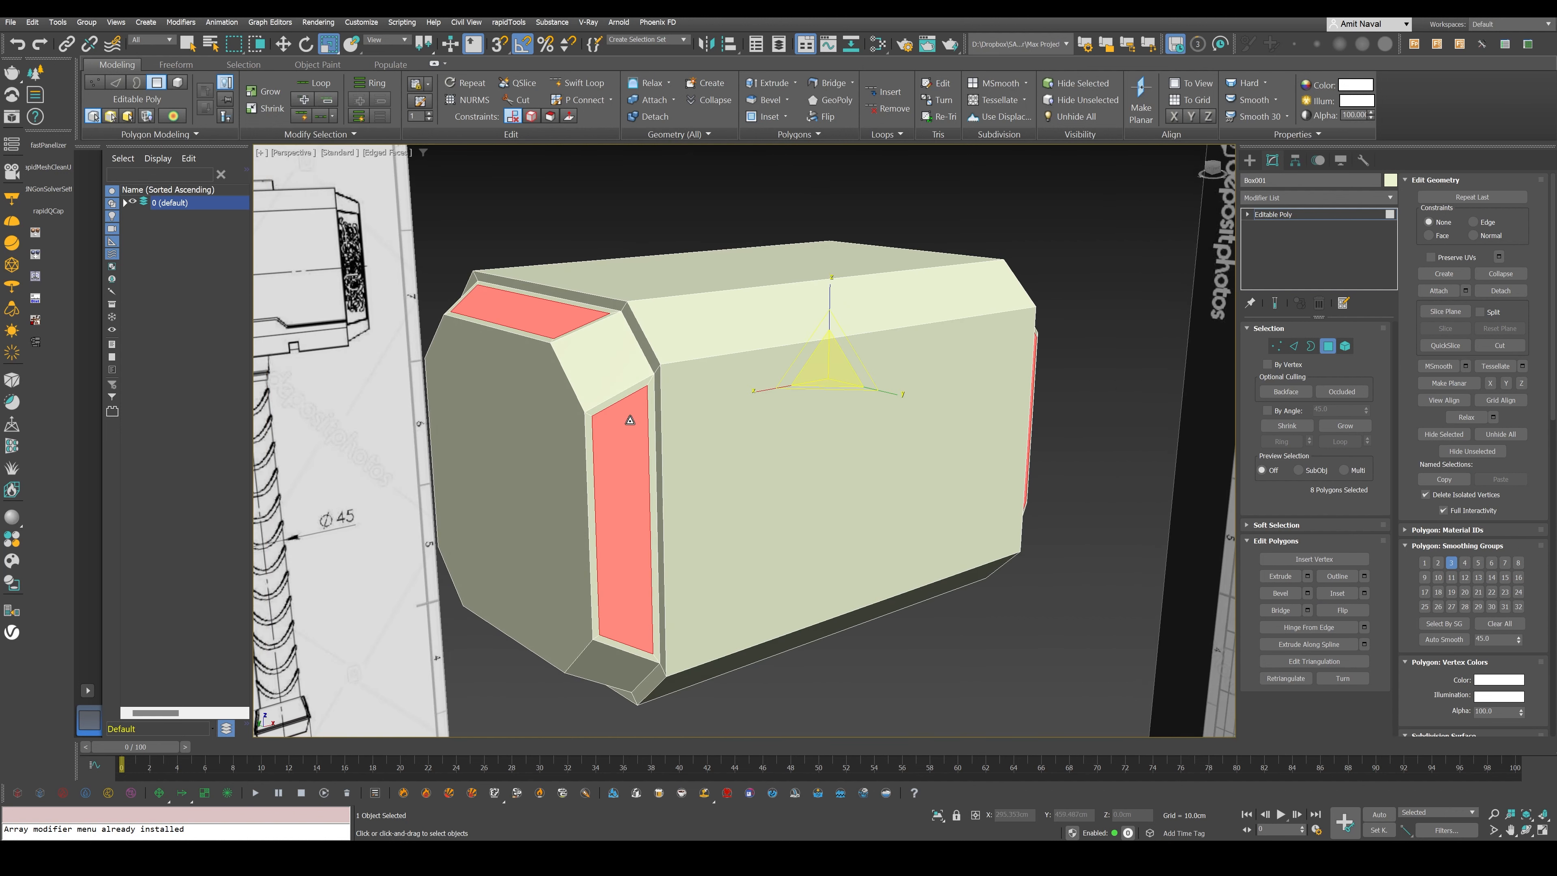
left_click(1306, 578)
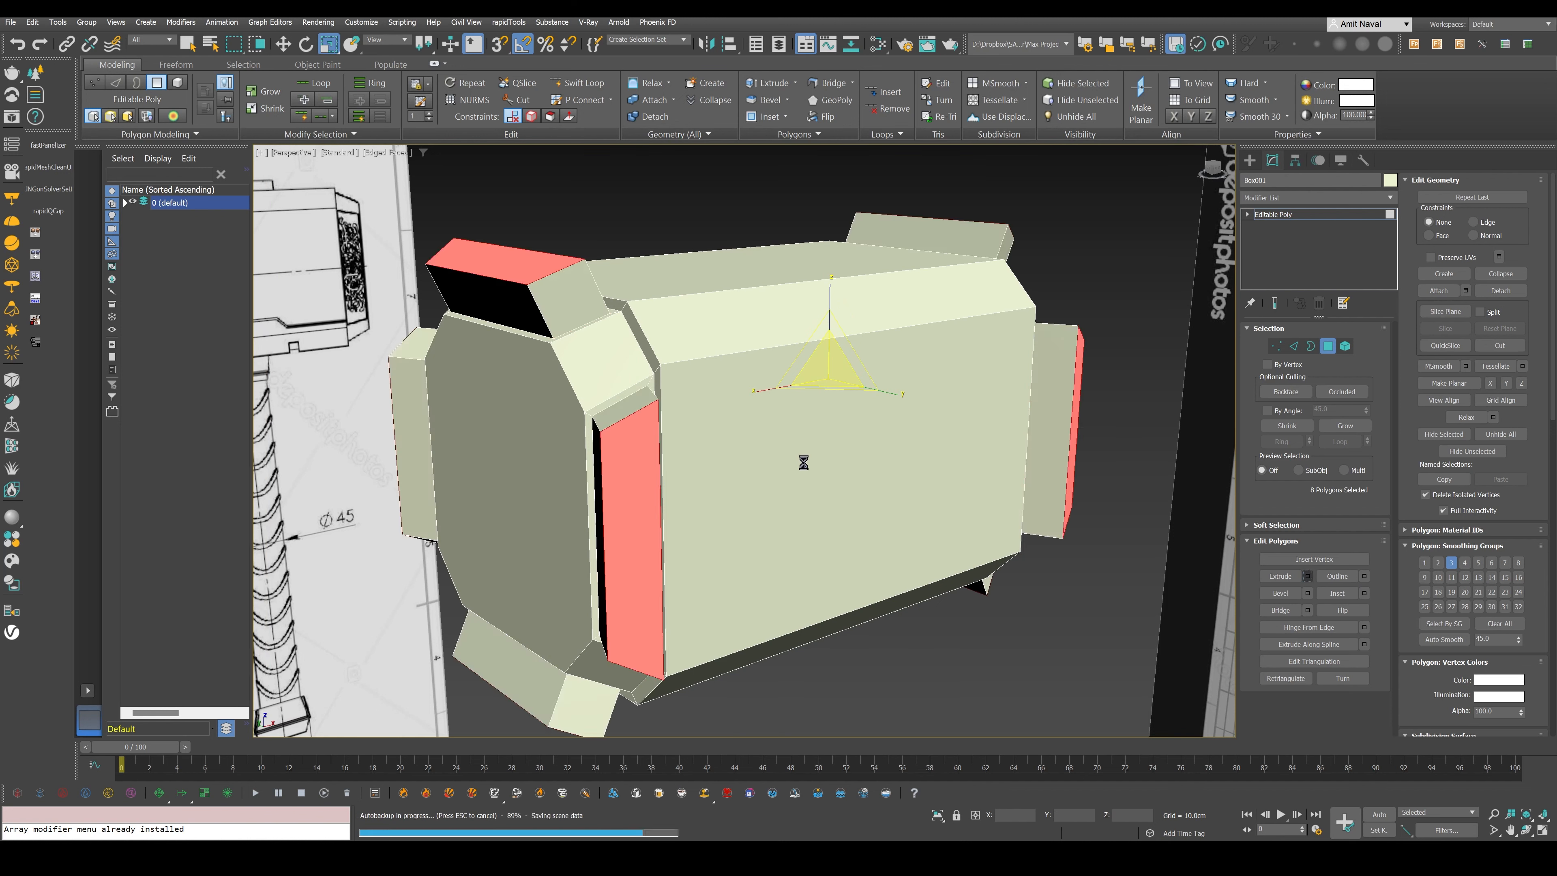
left_click(1308, 576)
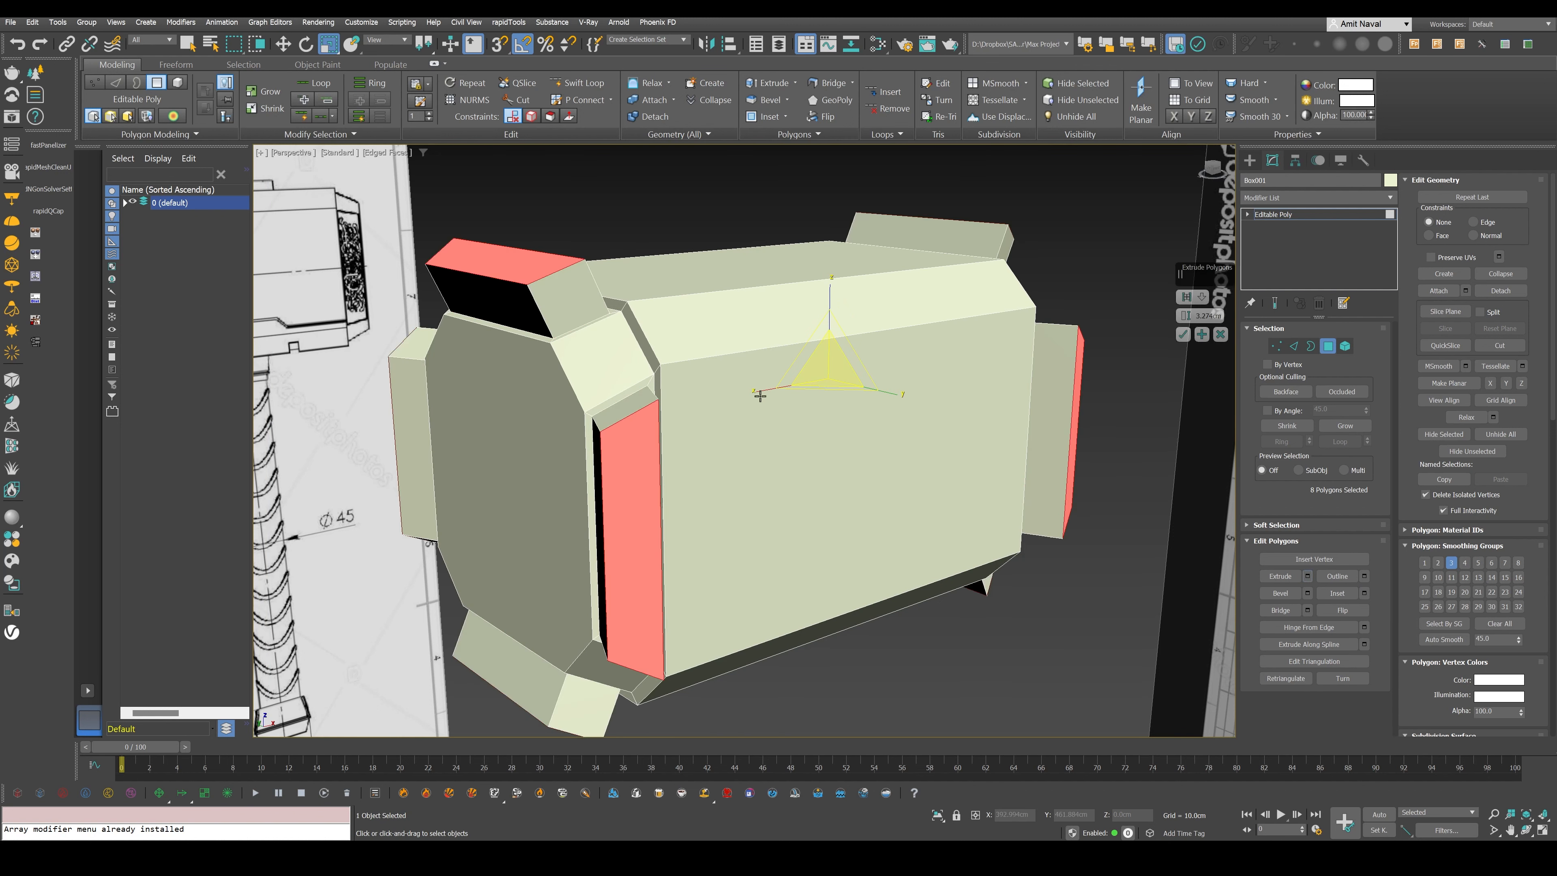
middle_click_drag(871, 282, 893, 324, "alt")
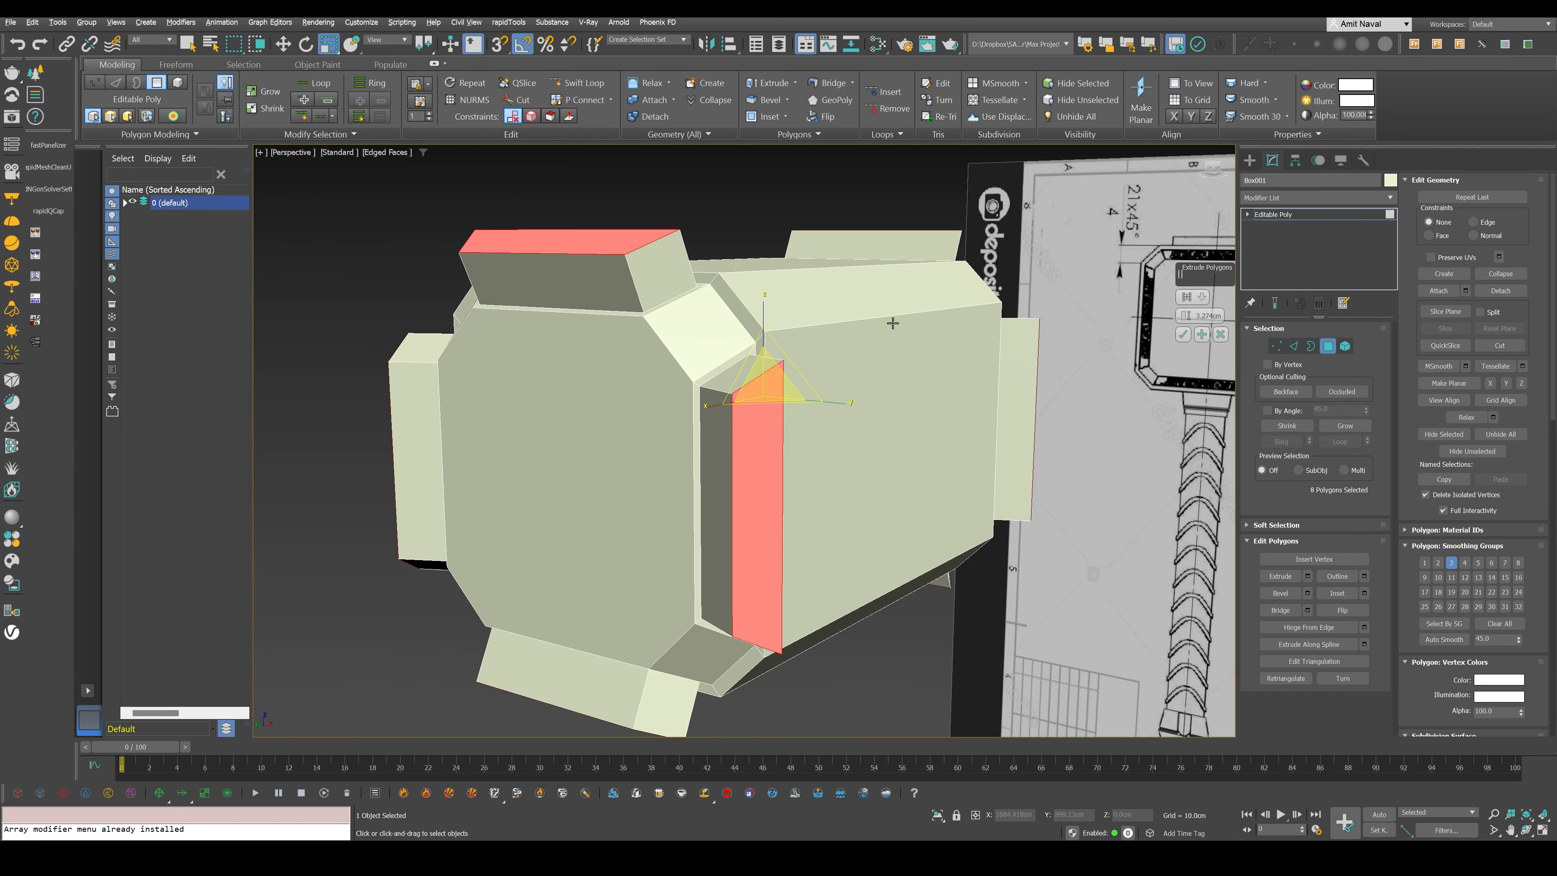
left_click_drag(1185, 315, 1184, 345)
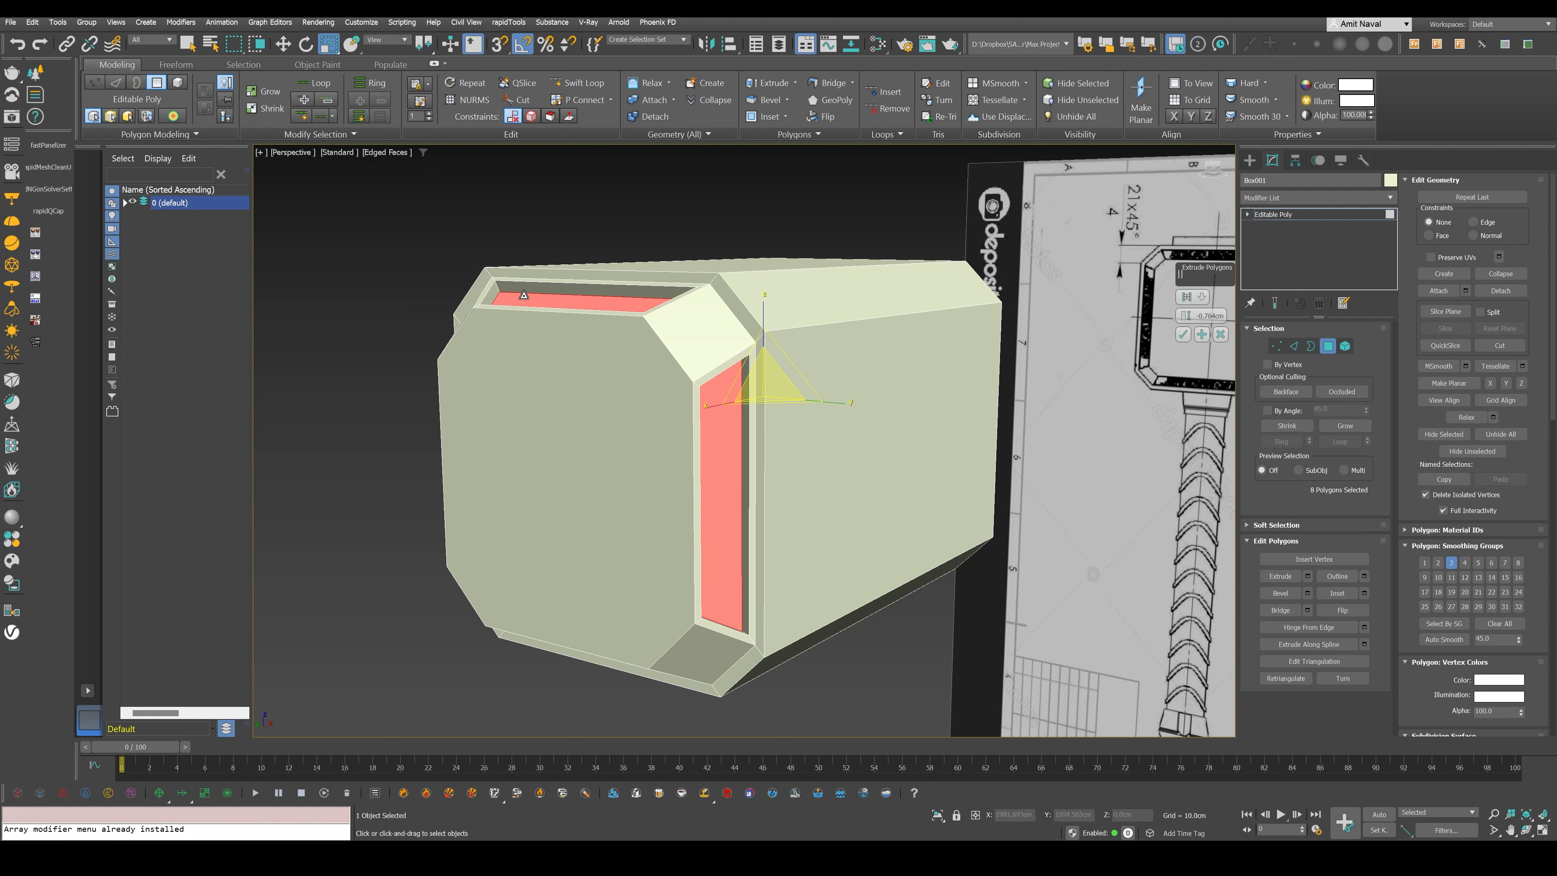
left_click_drag(1185, 315, 1182, 315)
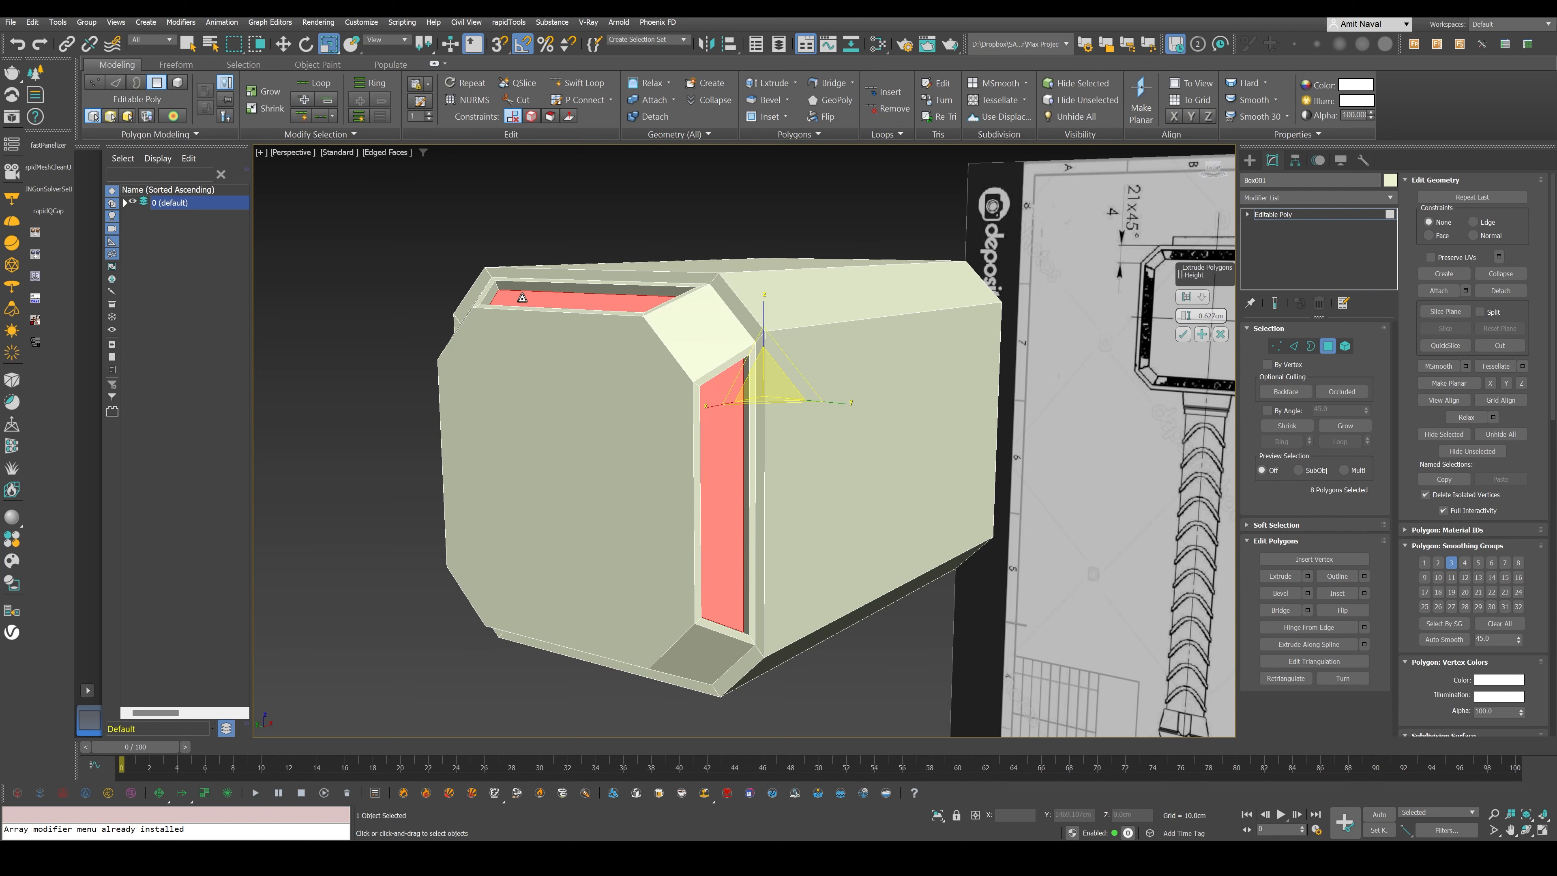
left_click(1183, 335)
middle_click_drag(901, 371, 821, 457, "alt")
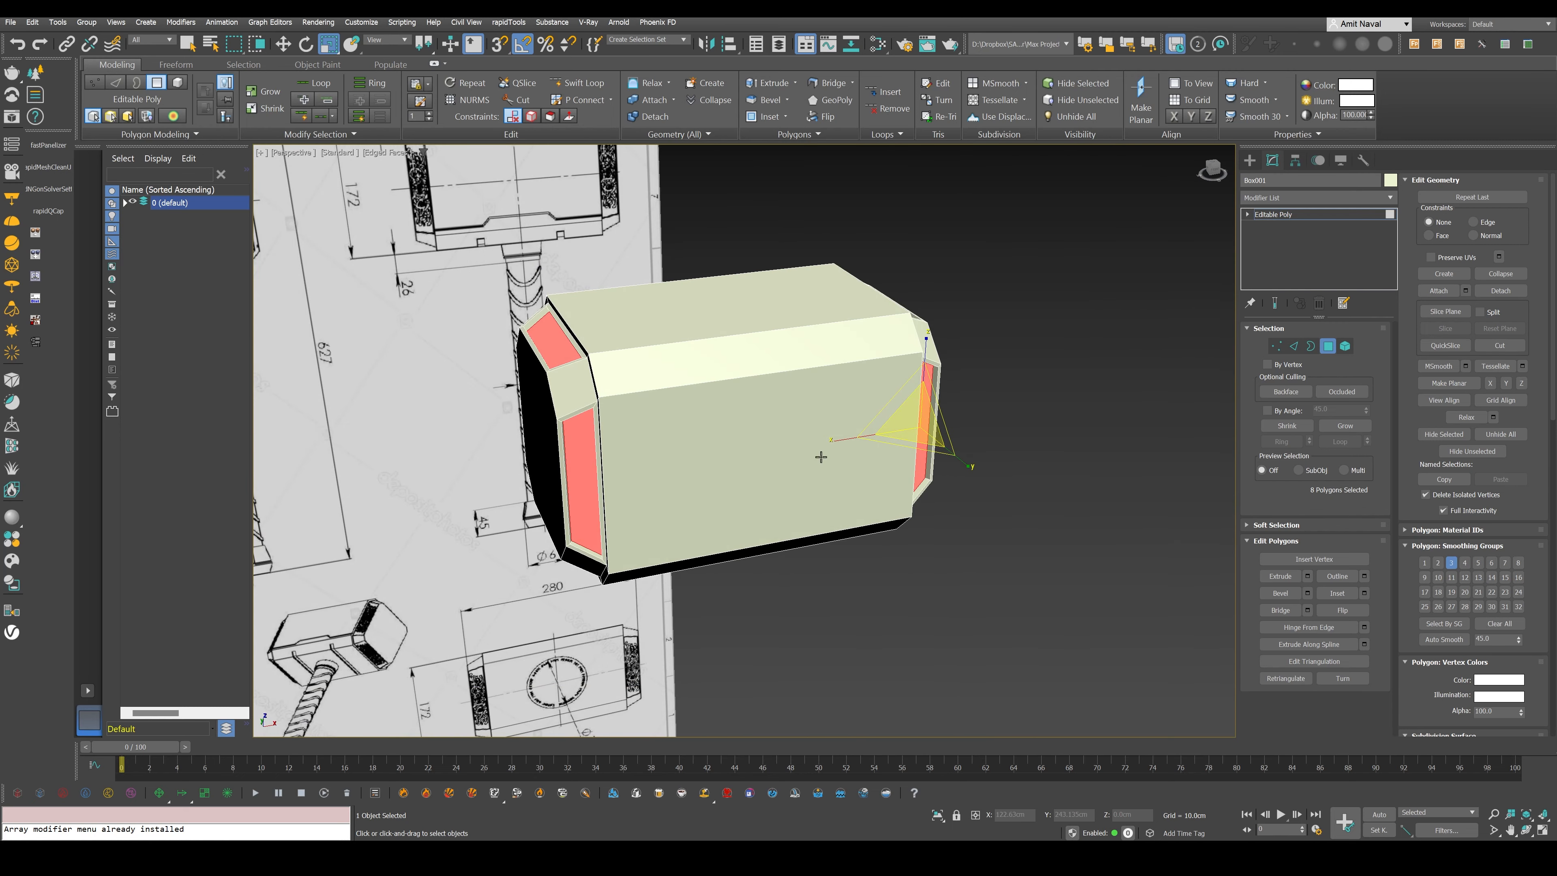
middle_click_drag(778, 361, 1064, 487, "alt")
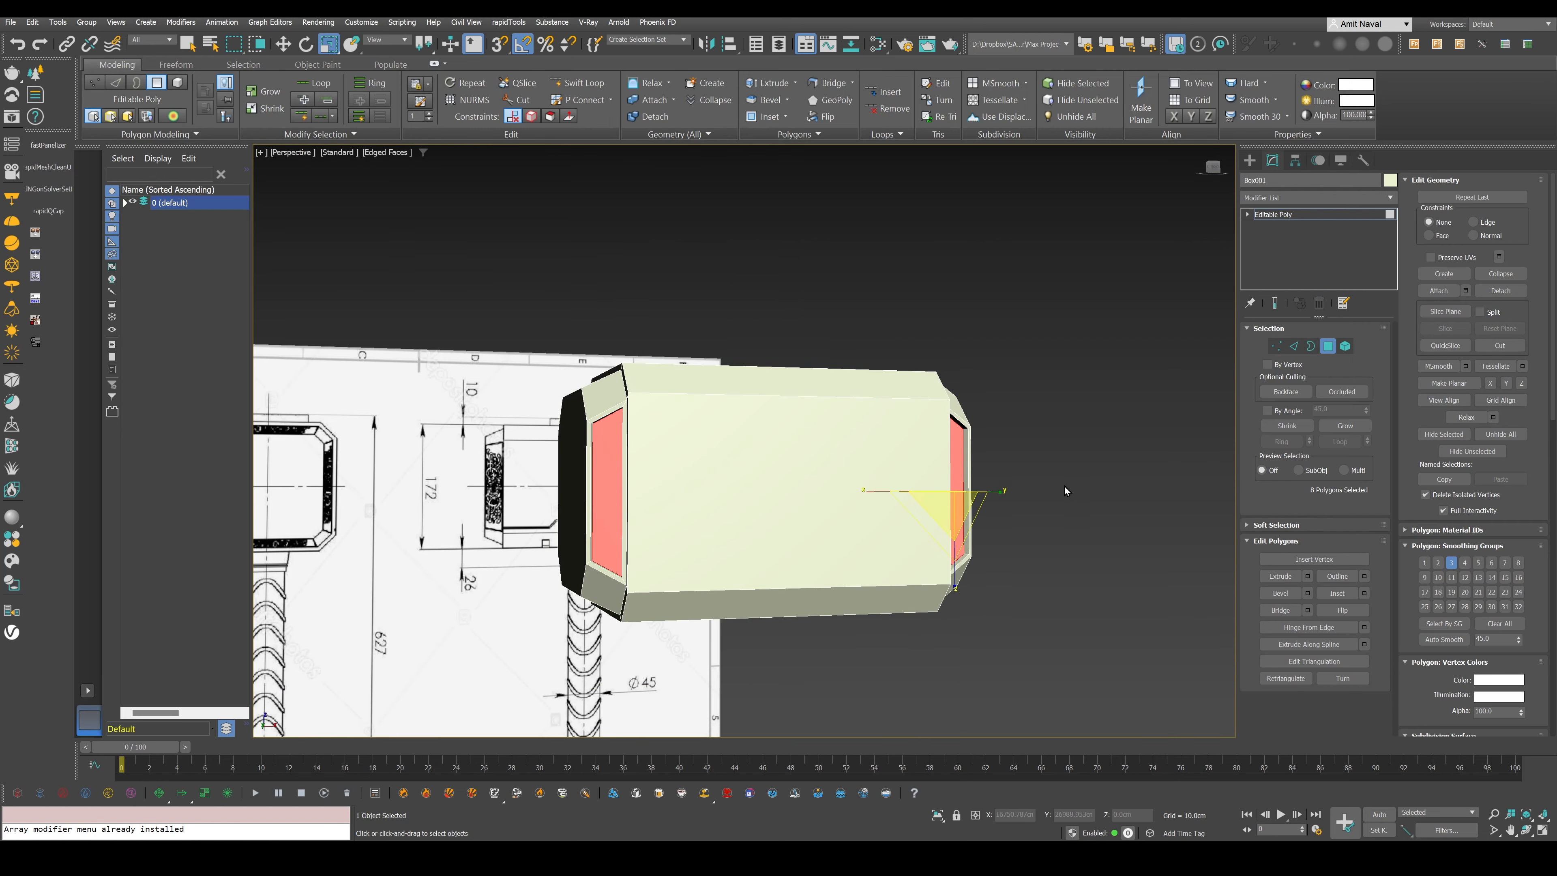
left_click(1062, 468)
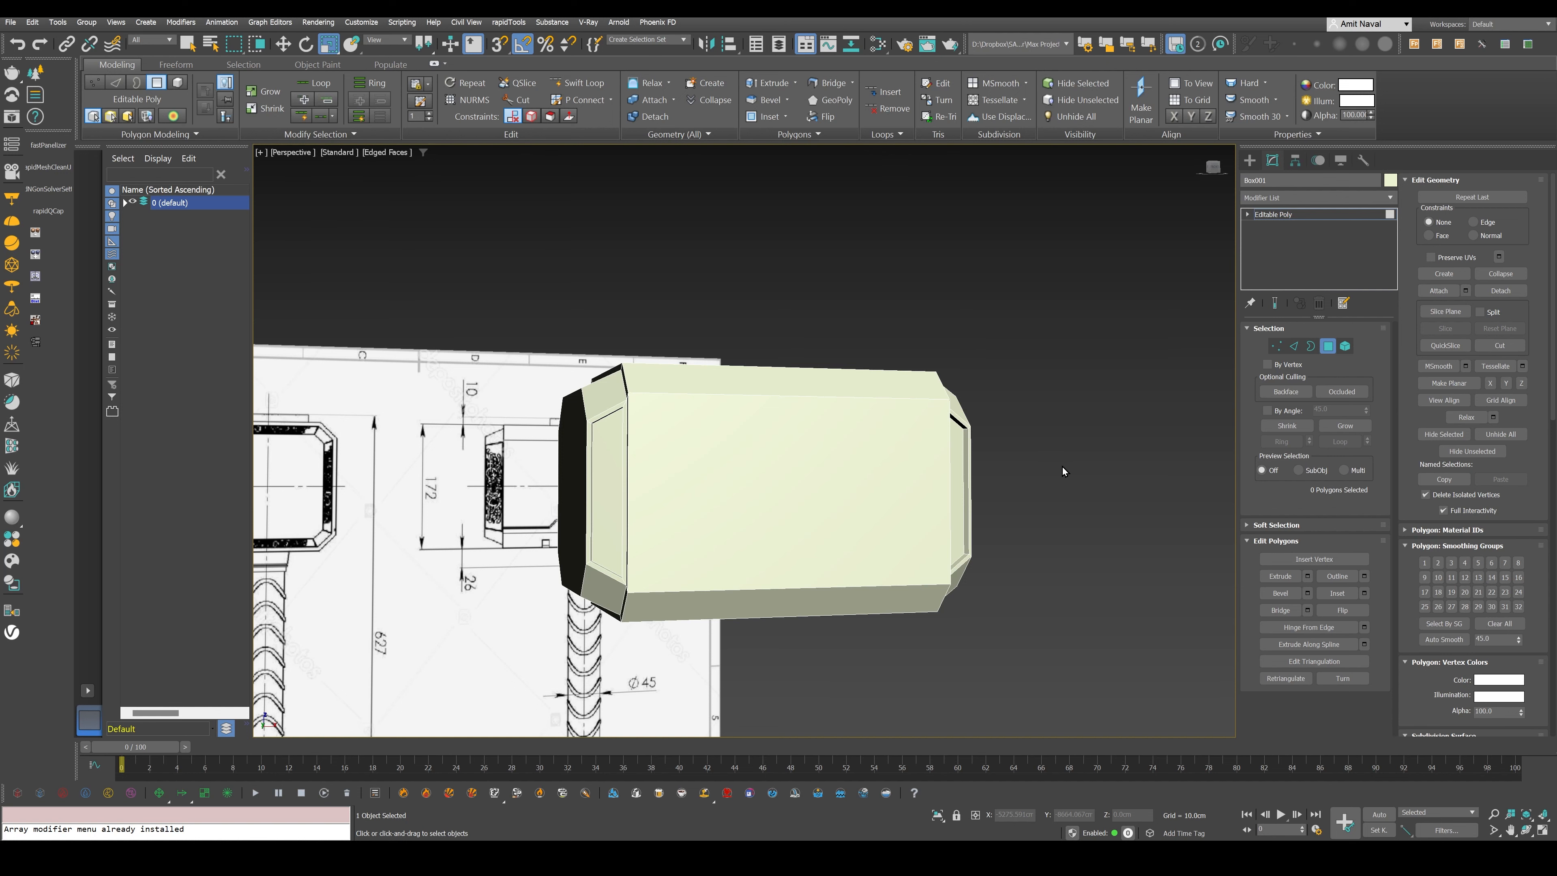
- Insert crosswise edge loops at intervals along the hammer head's length with Swift Loop
scroll(851, 418, "down", 4)
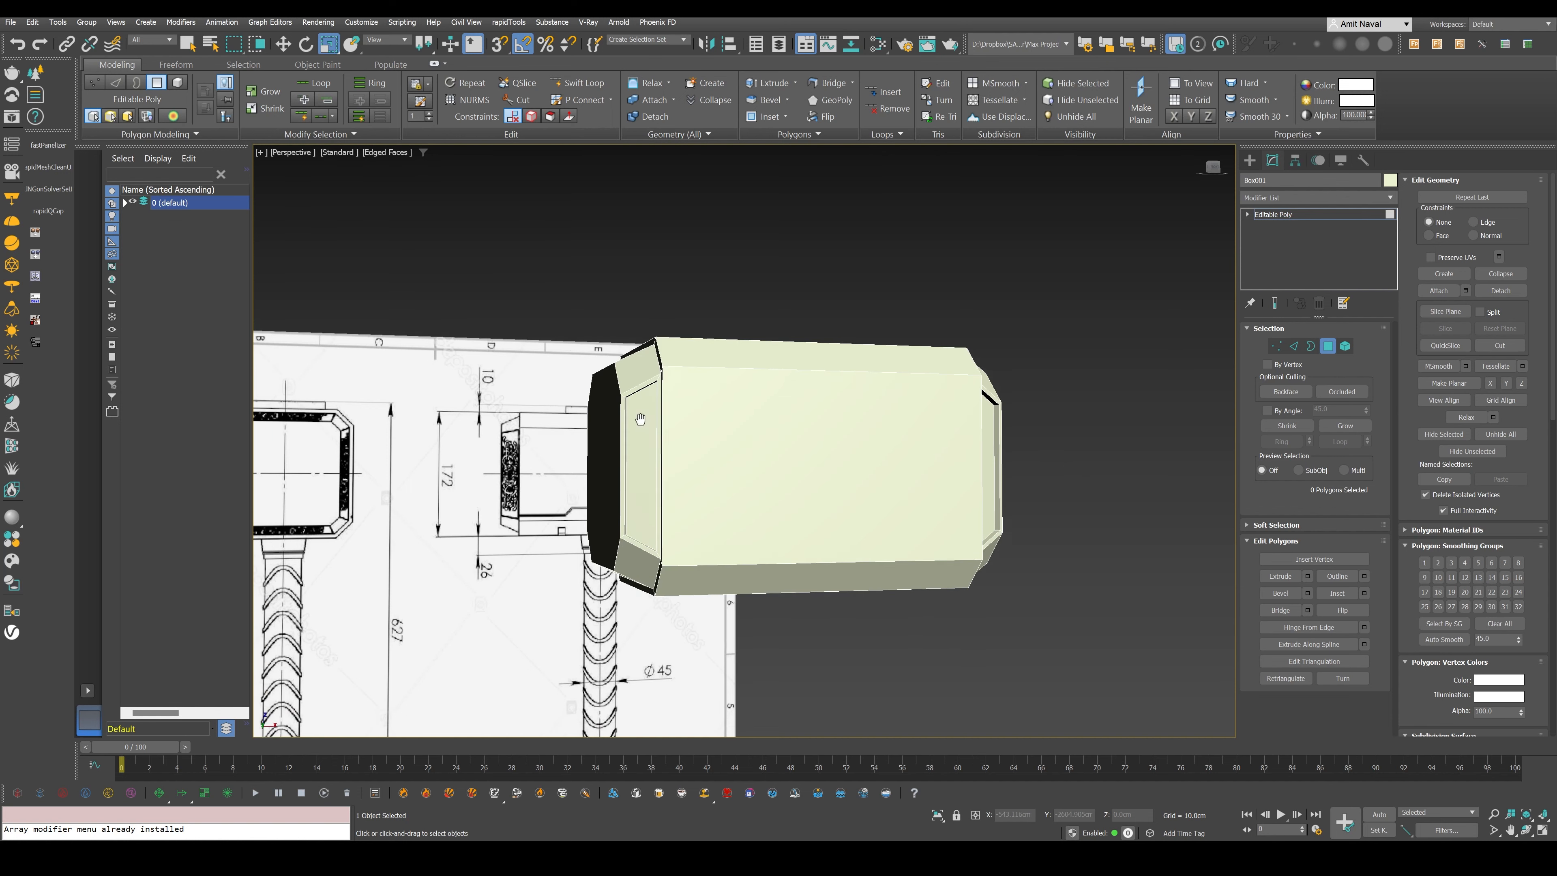
middle_click_drag(850, 412, 914, 452, "alt")
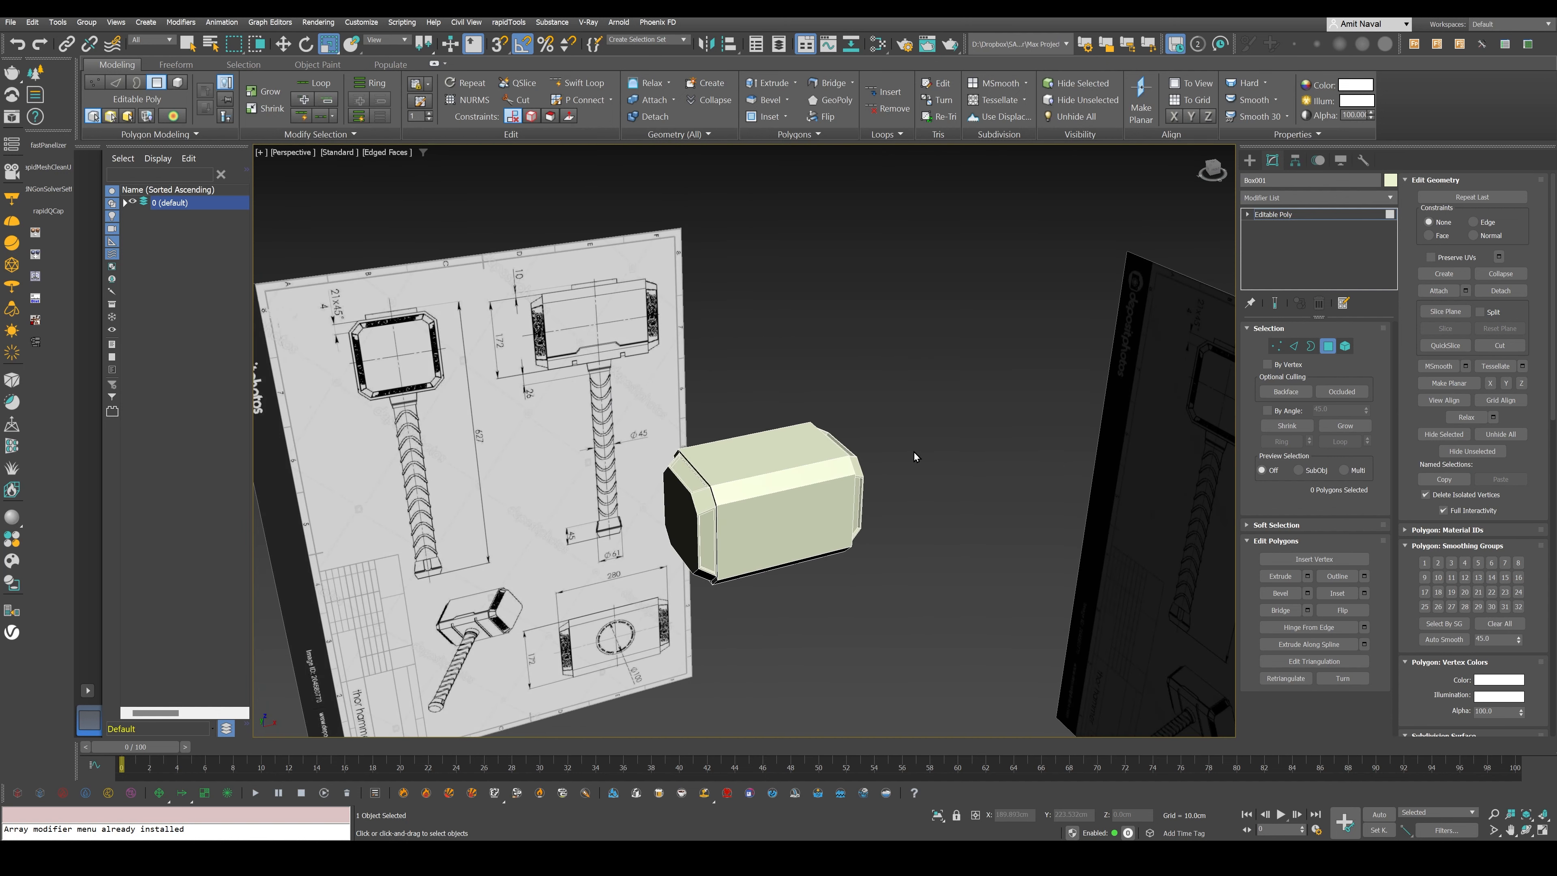
scroll(827, 408, "up", 5)
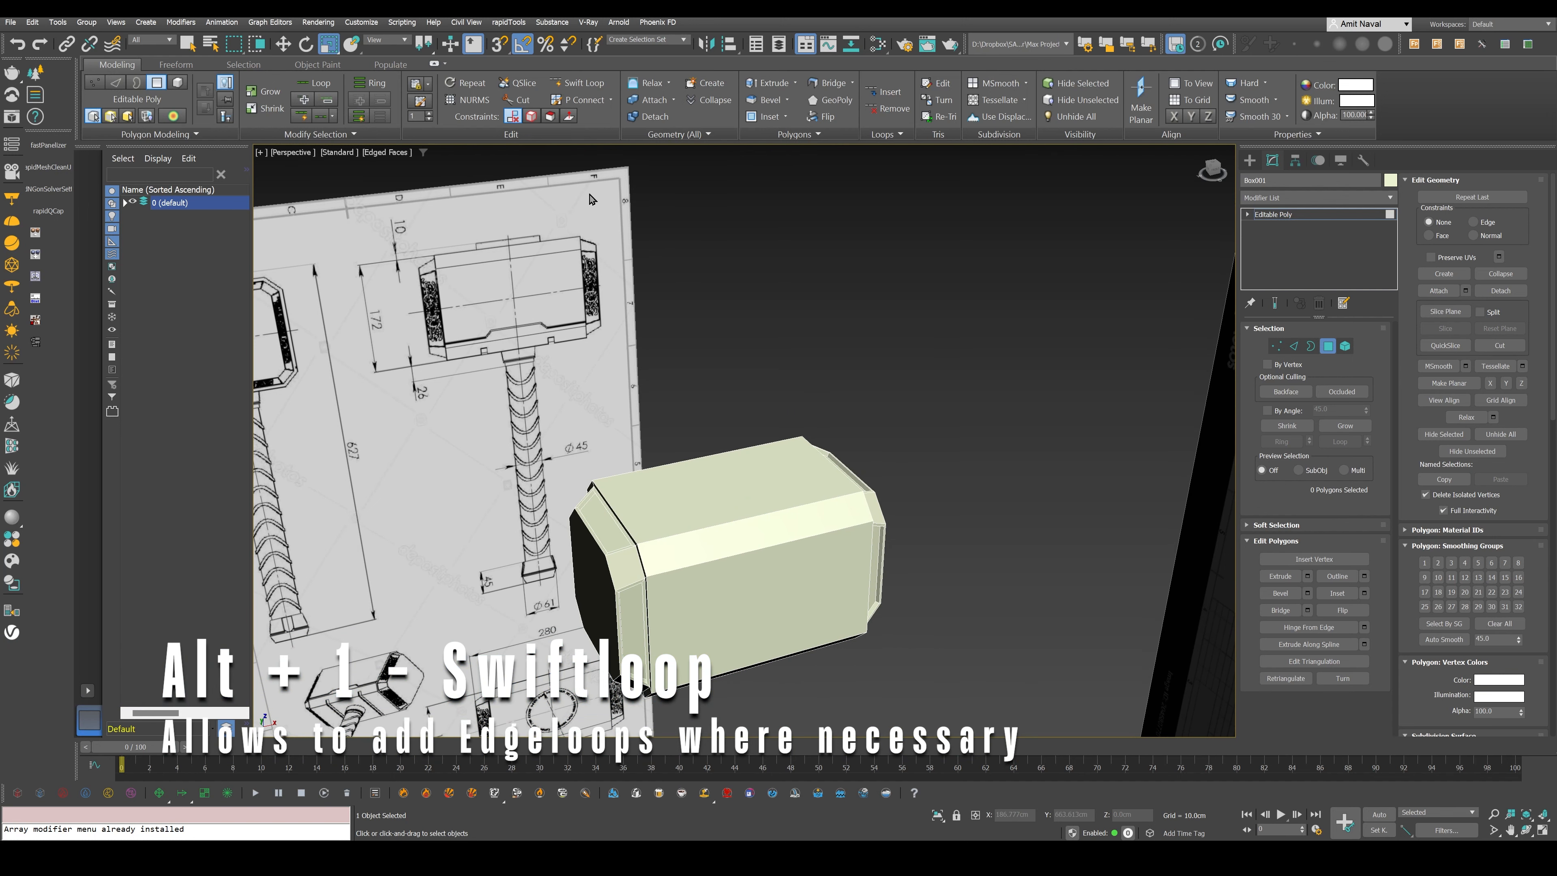
left_click(576, 93)
middle_click_drag(784, 581, 830, 464)
left_click(762, 413)
scroll(863, 425, "up", 3)
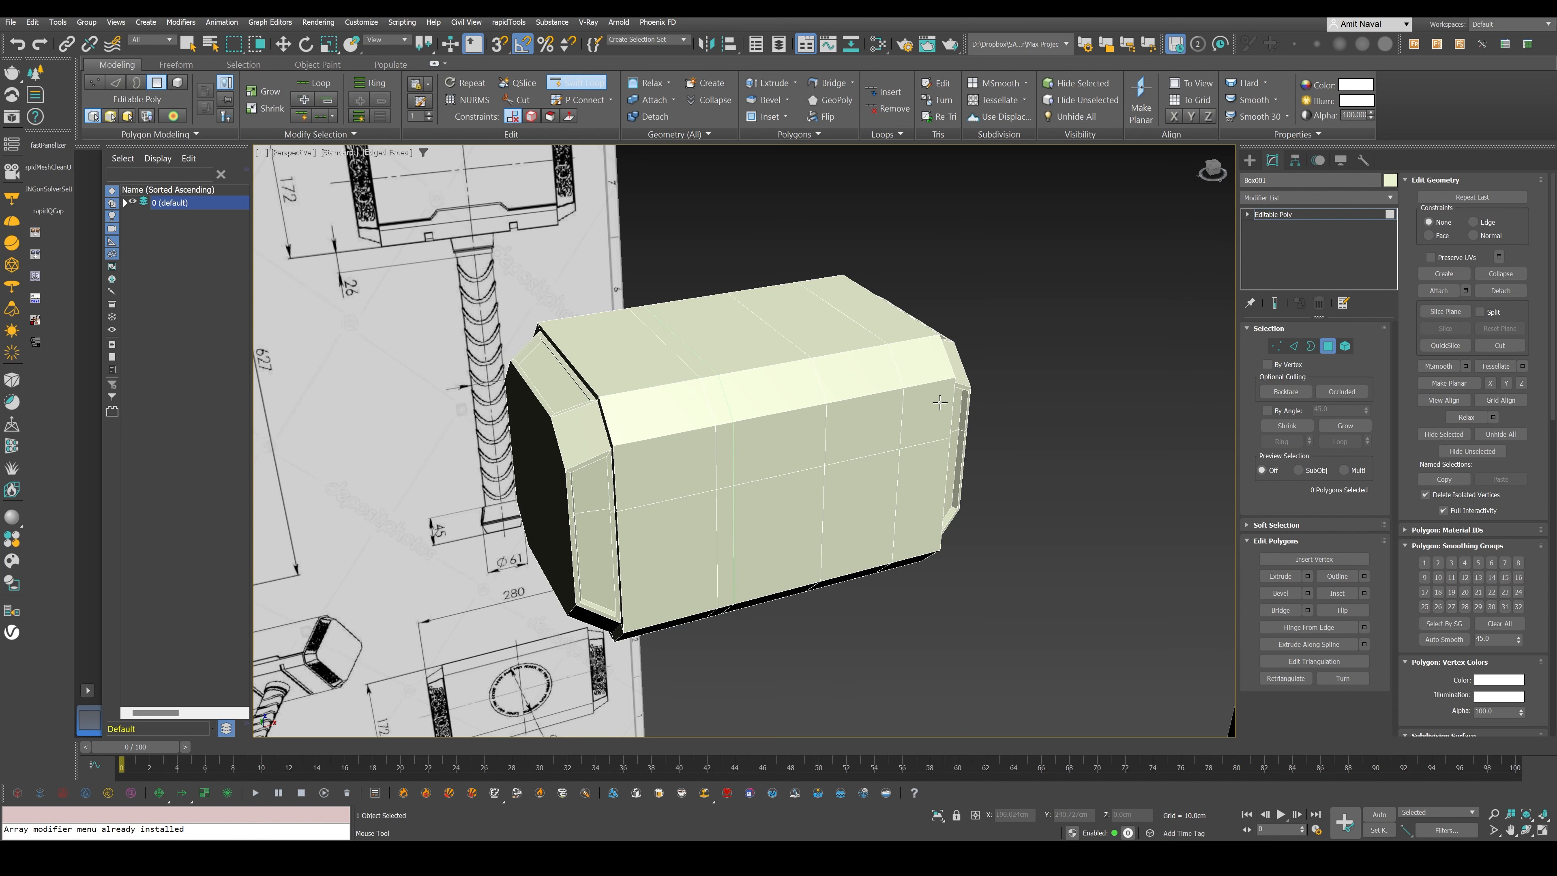
- Examine the stepped trim line and small notches along the hammer head's lower edge on the blueprint plane
middle_click_drag(709, 429, 850, 550)
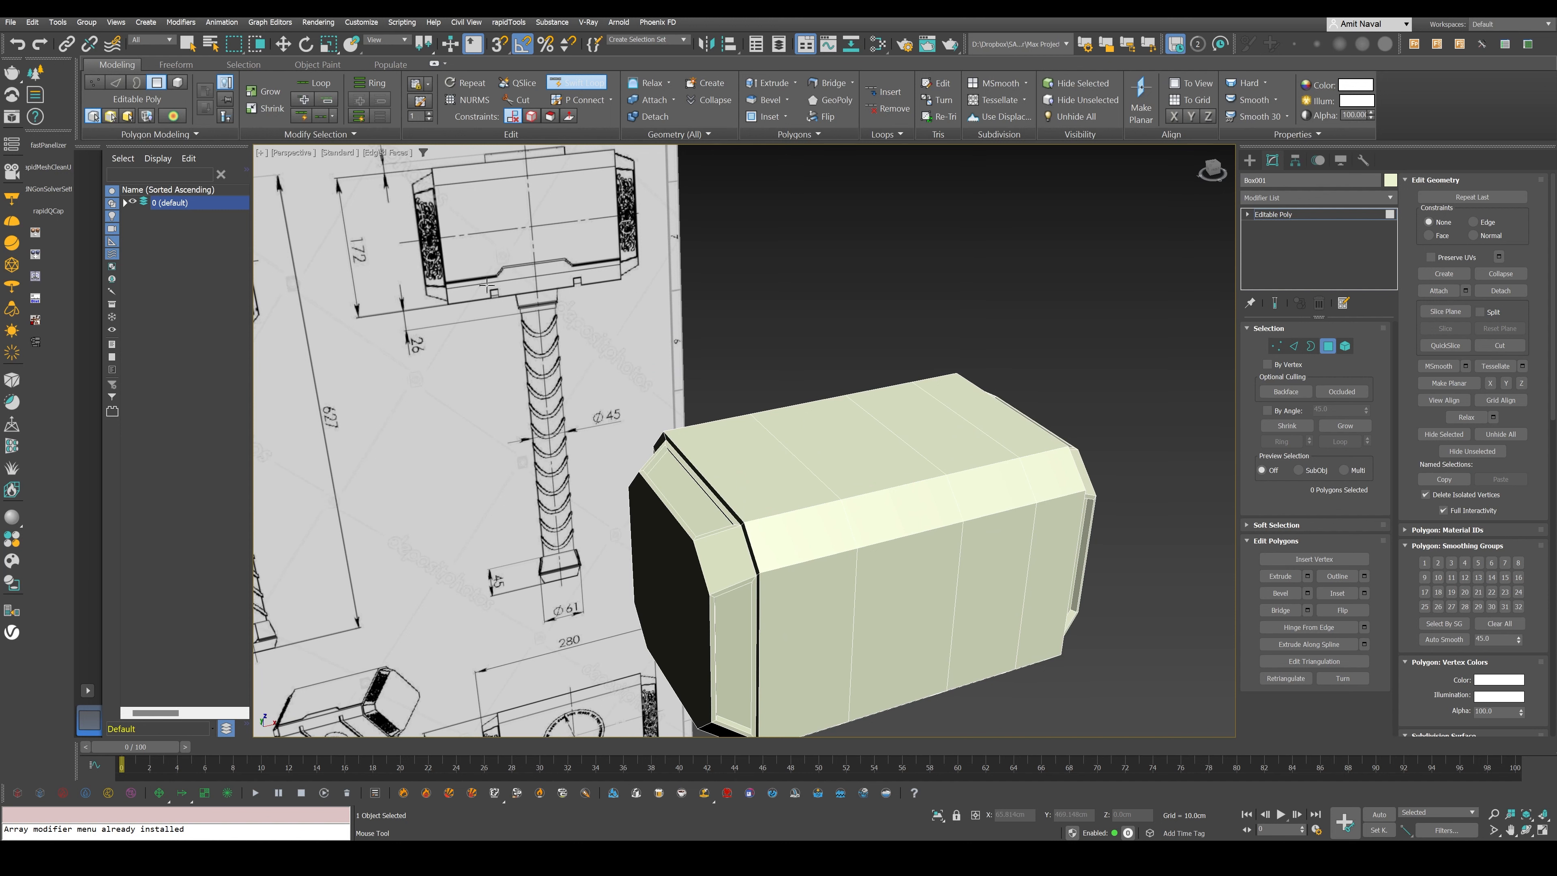
scroll(469, 255, "up", 4)
middle_click_drag(469, 256, 728, 378)
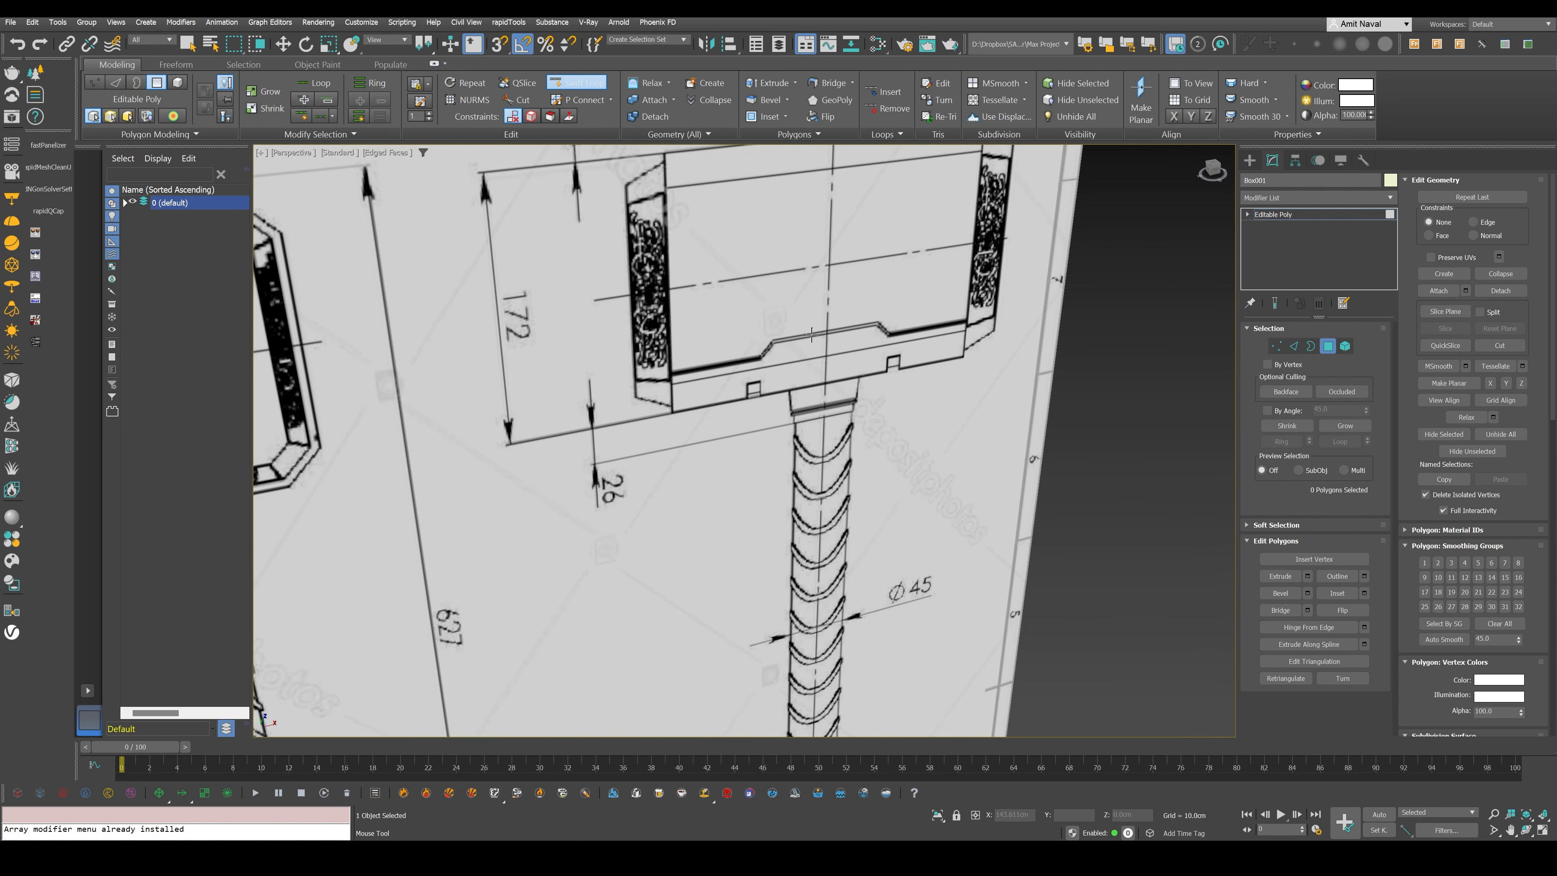
- Make the hammer head see-through with its edges shown over the blueprint in the front view
scroll(879, 390, "down", 10)
key("f")
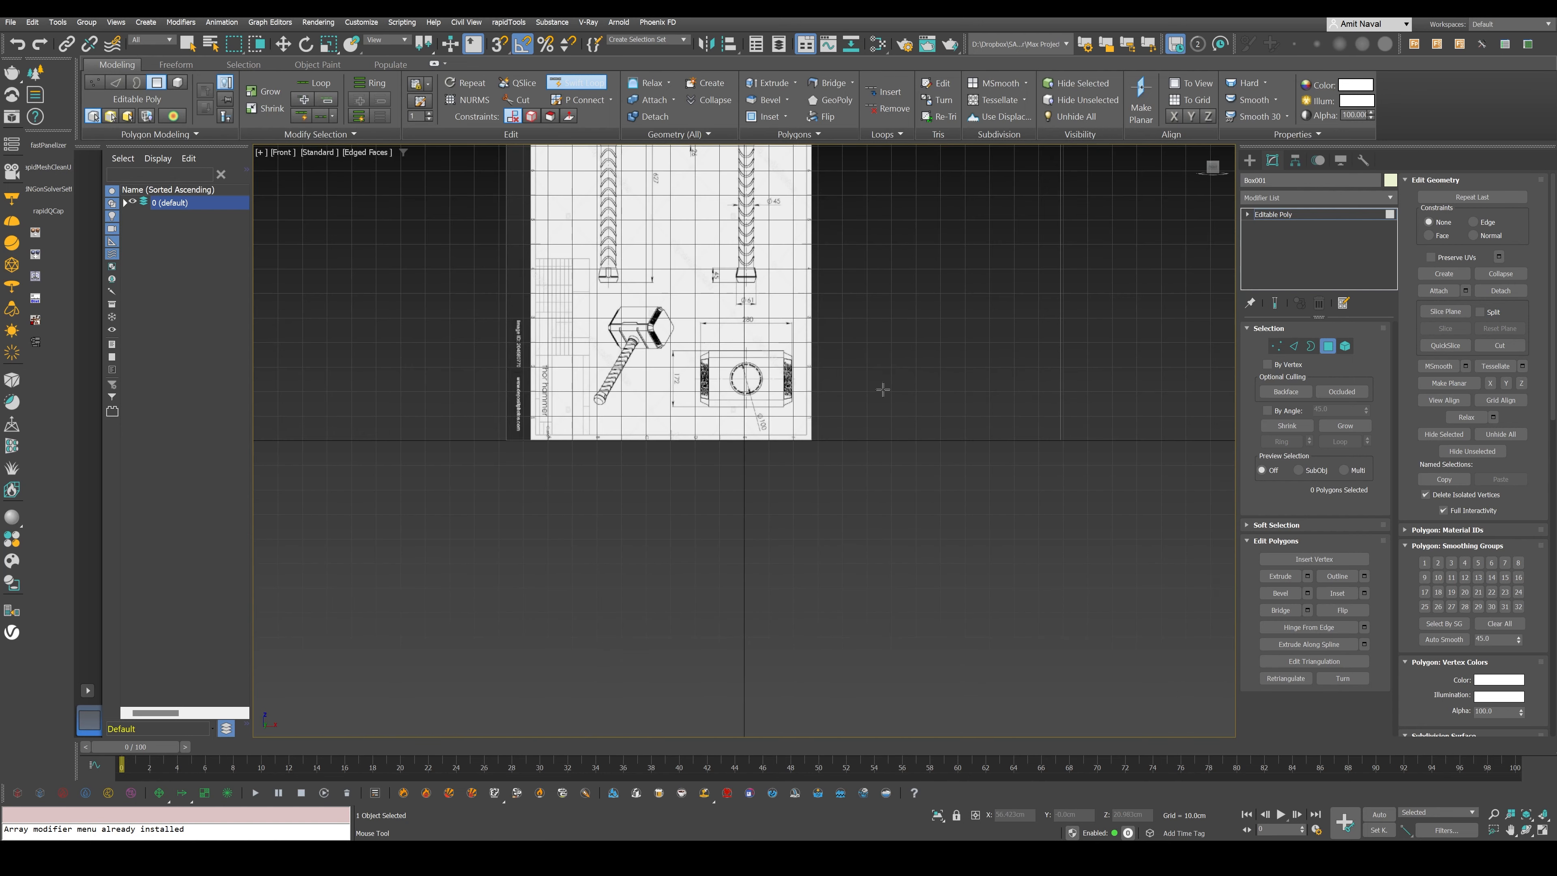
middle_click_drag(879, 390, 822, 670)
scroll(711, 405, "up", 8)
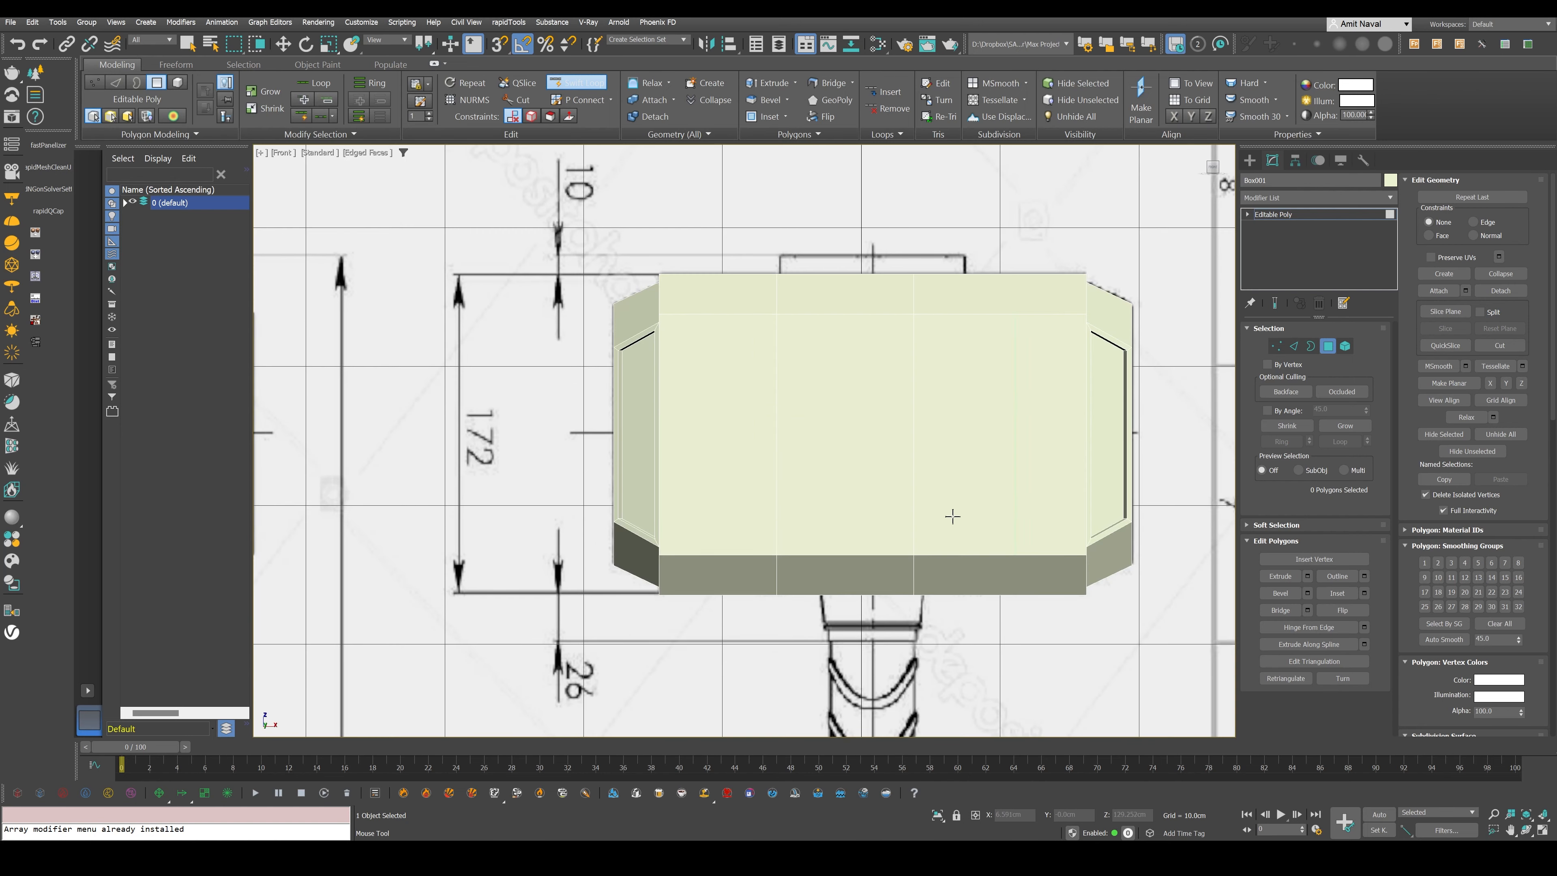
key("alt+x")
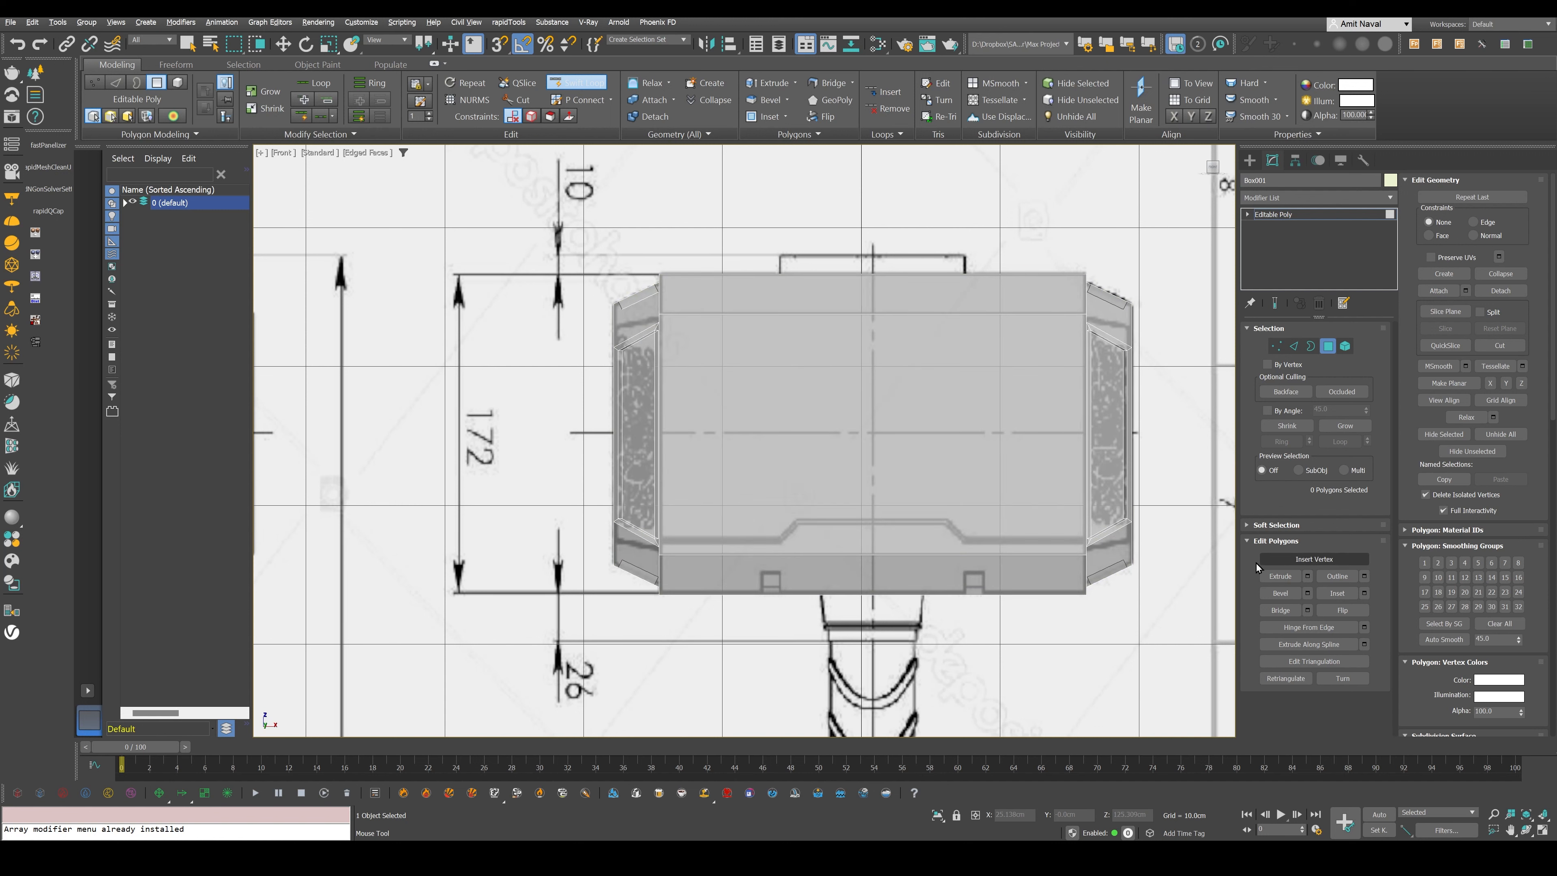
scroll(796, 638, "up", 3)
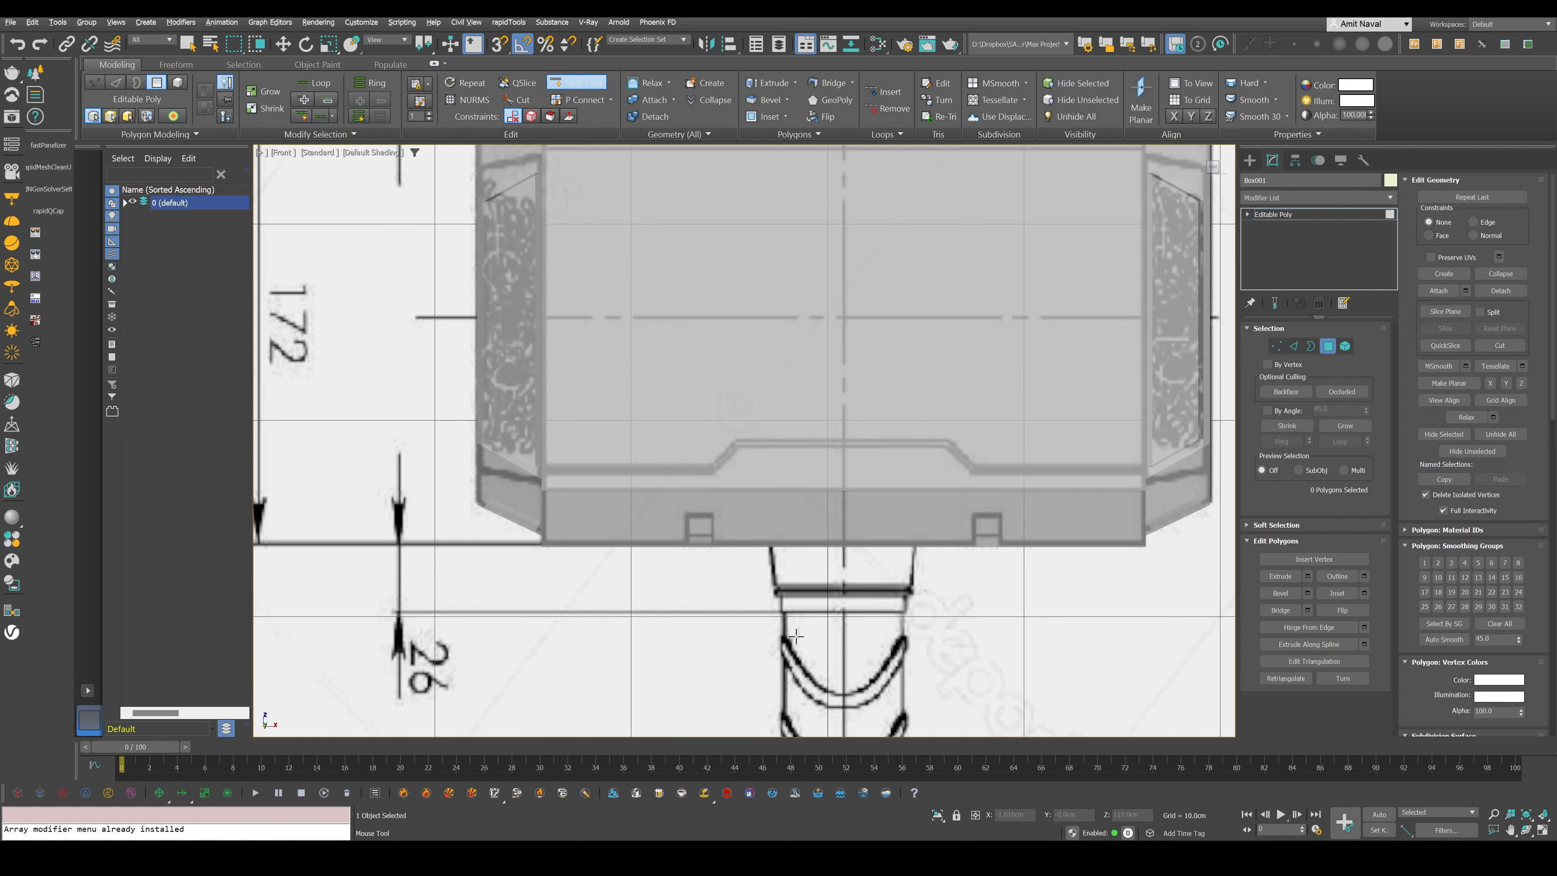
scroll(712, 620, "up", 1)
key("F4")
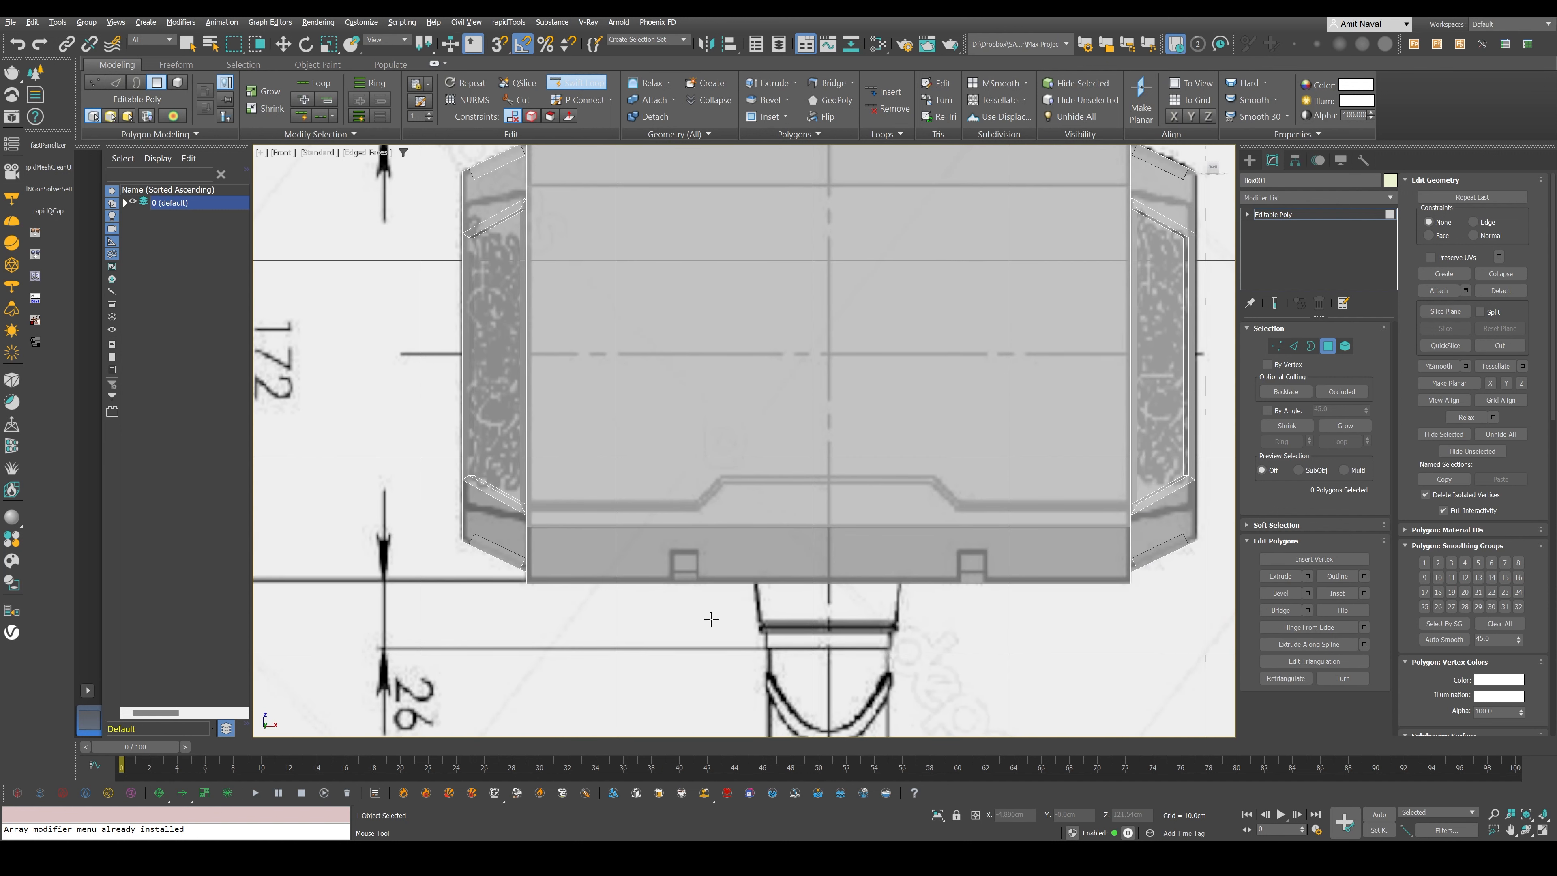
- Insert four vertical edge loops at the corners of the blueprint's stepped trim line and one horizontal loop along its lower segments
left_click(698, 540)
left_click(720, 529)
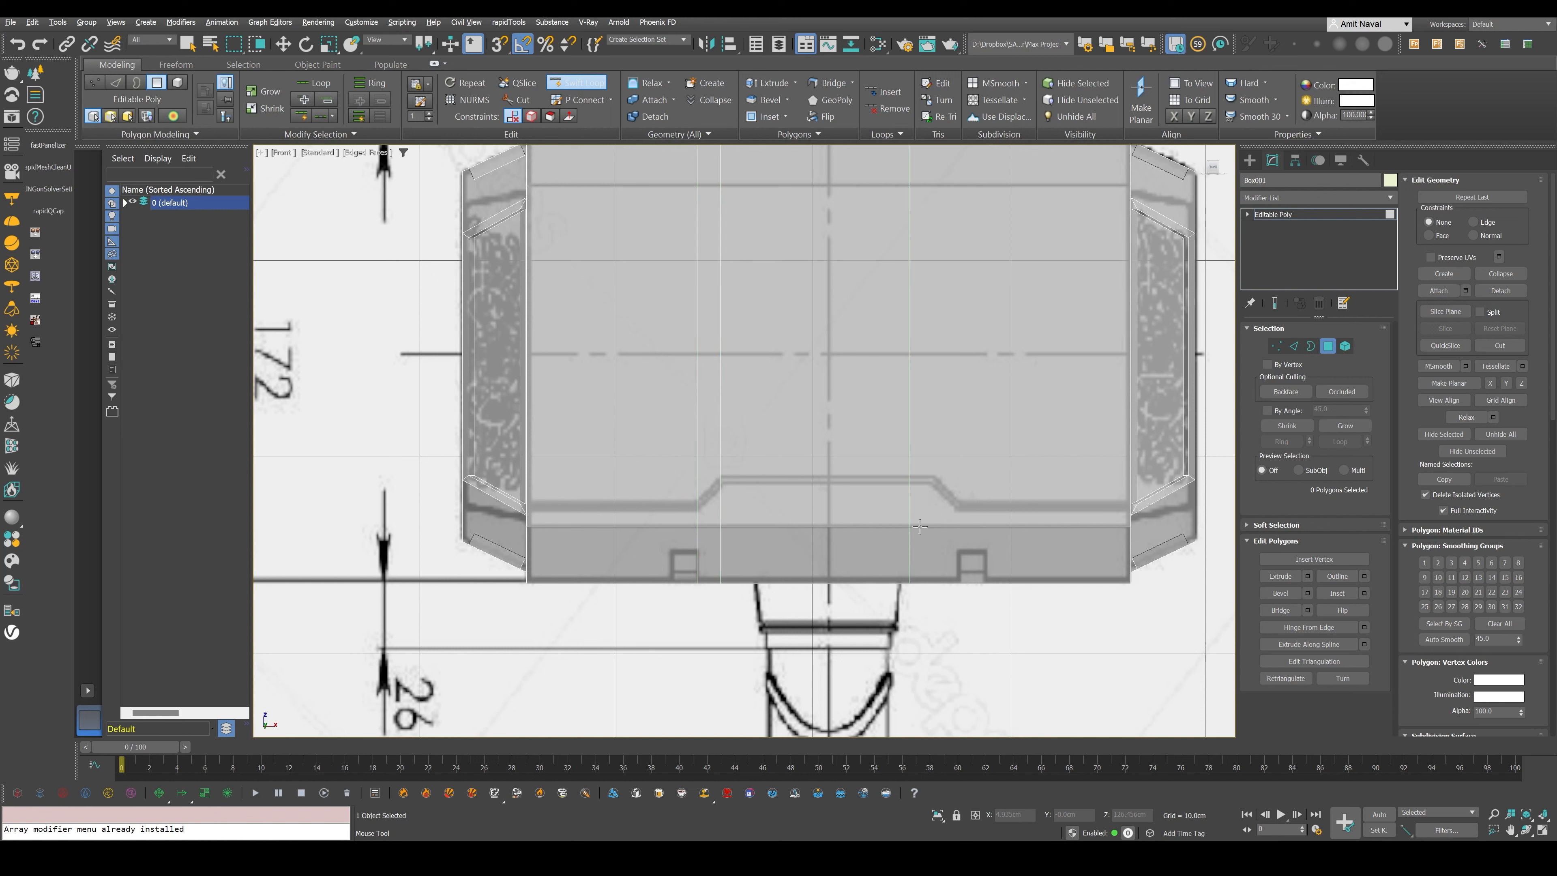
left_click(955, 522)
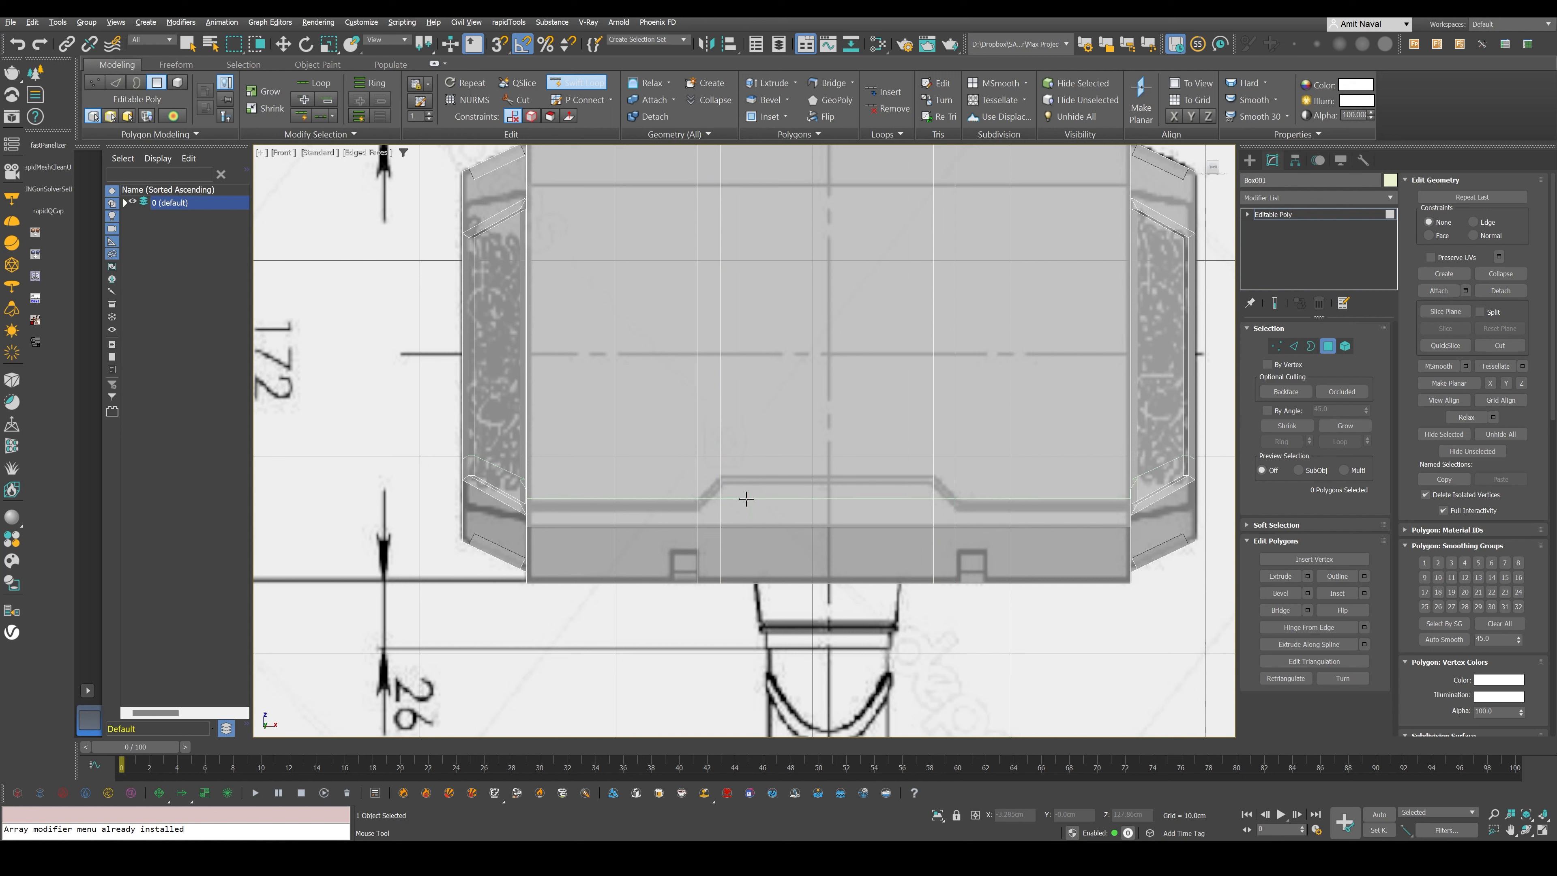
left_click(734, 504)
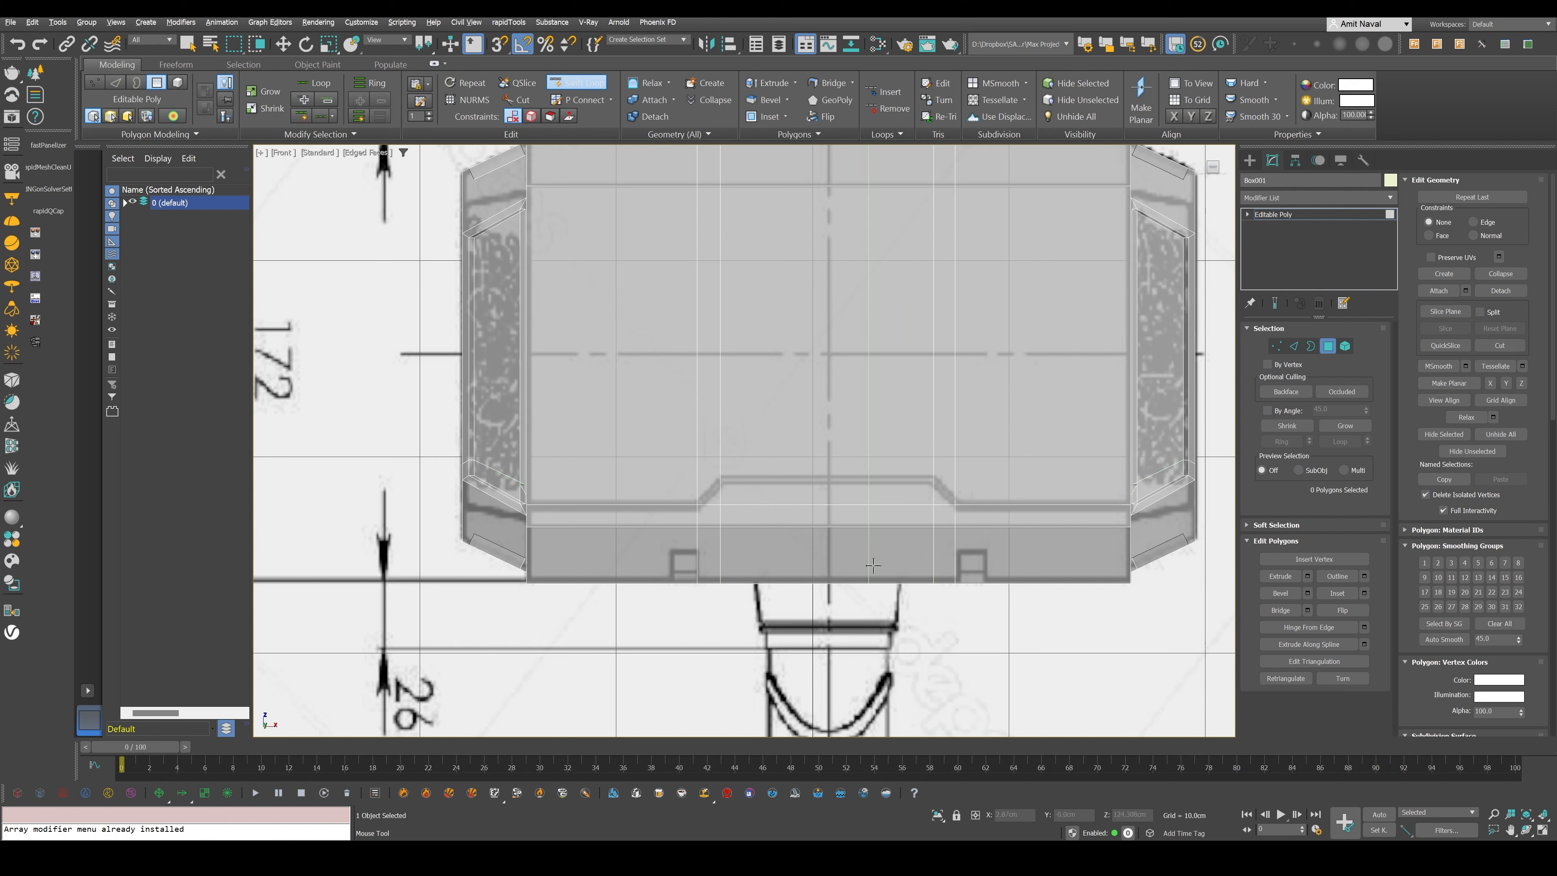
right_click(873, 565)
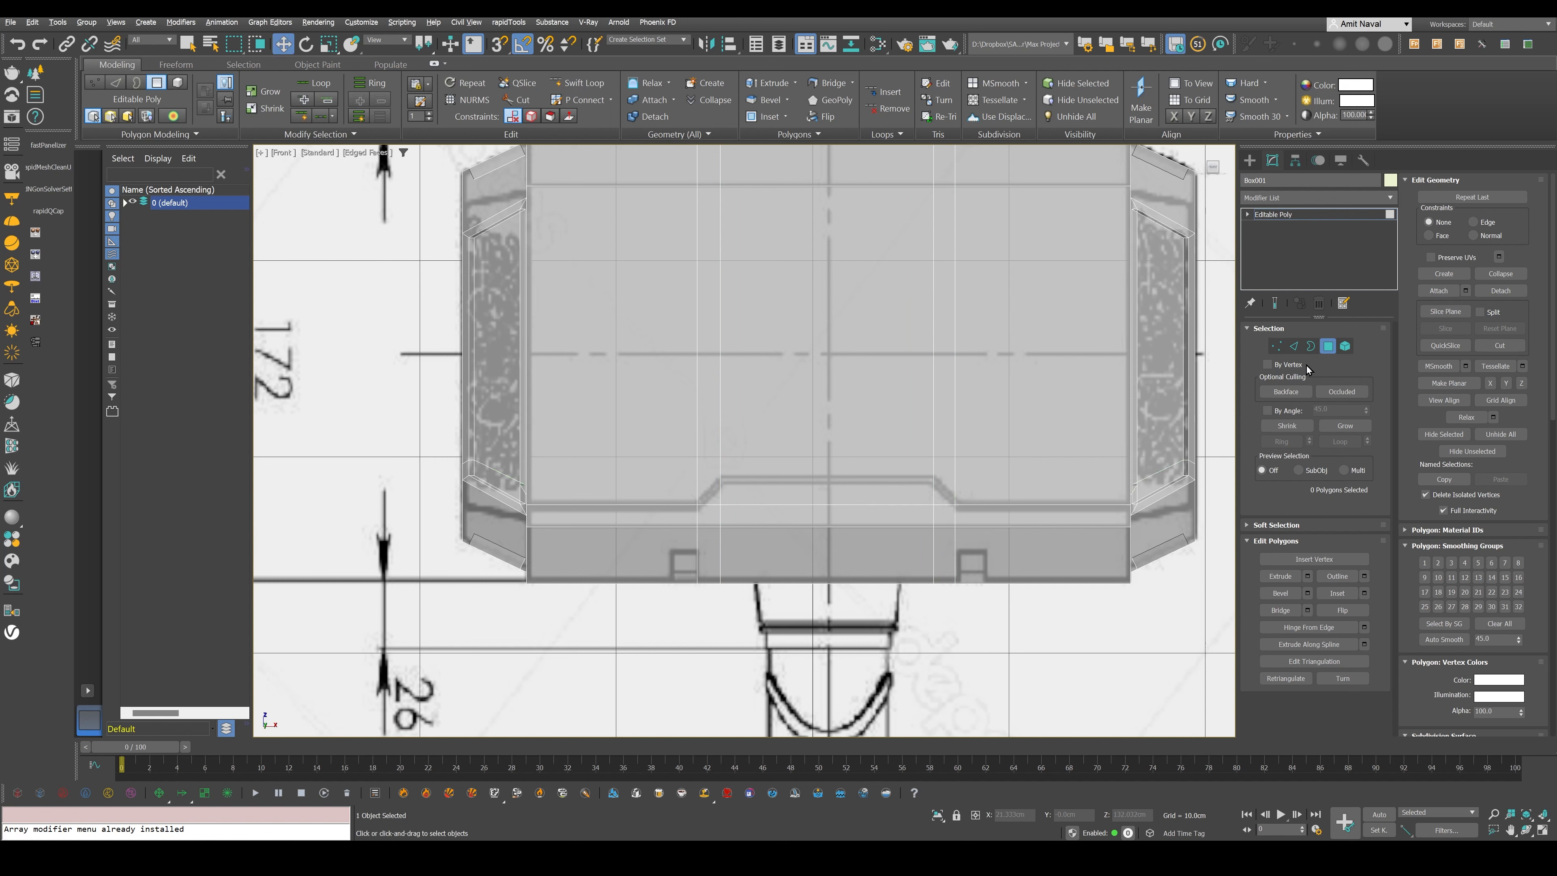
- Raise the two middle vertices of the horizontal loop to match the raised part of the stepped trim line
left_click(1278, 346)
left_click_drag(714, 494, 946, 518)
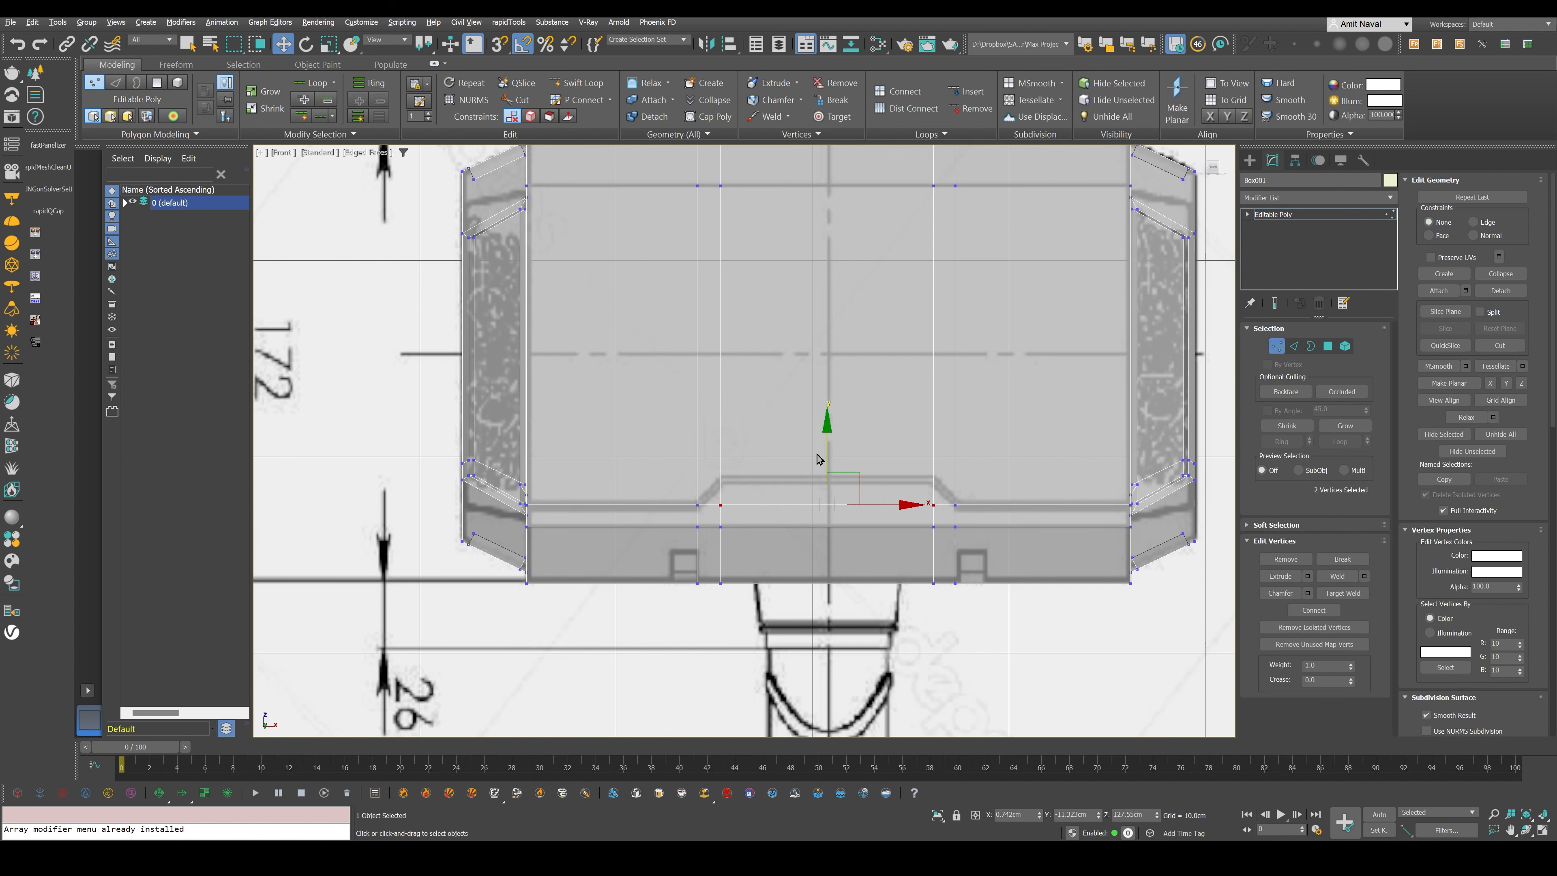
left_click_drag(827, 440, 835, 415)
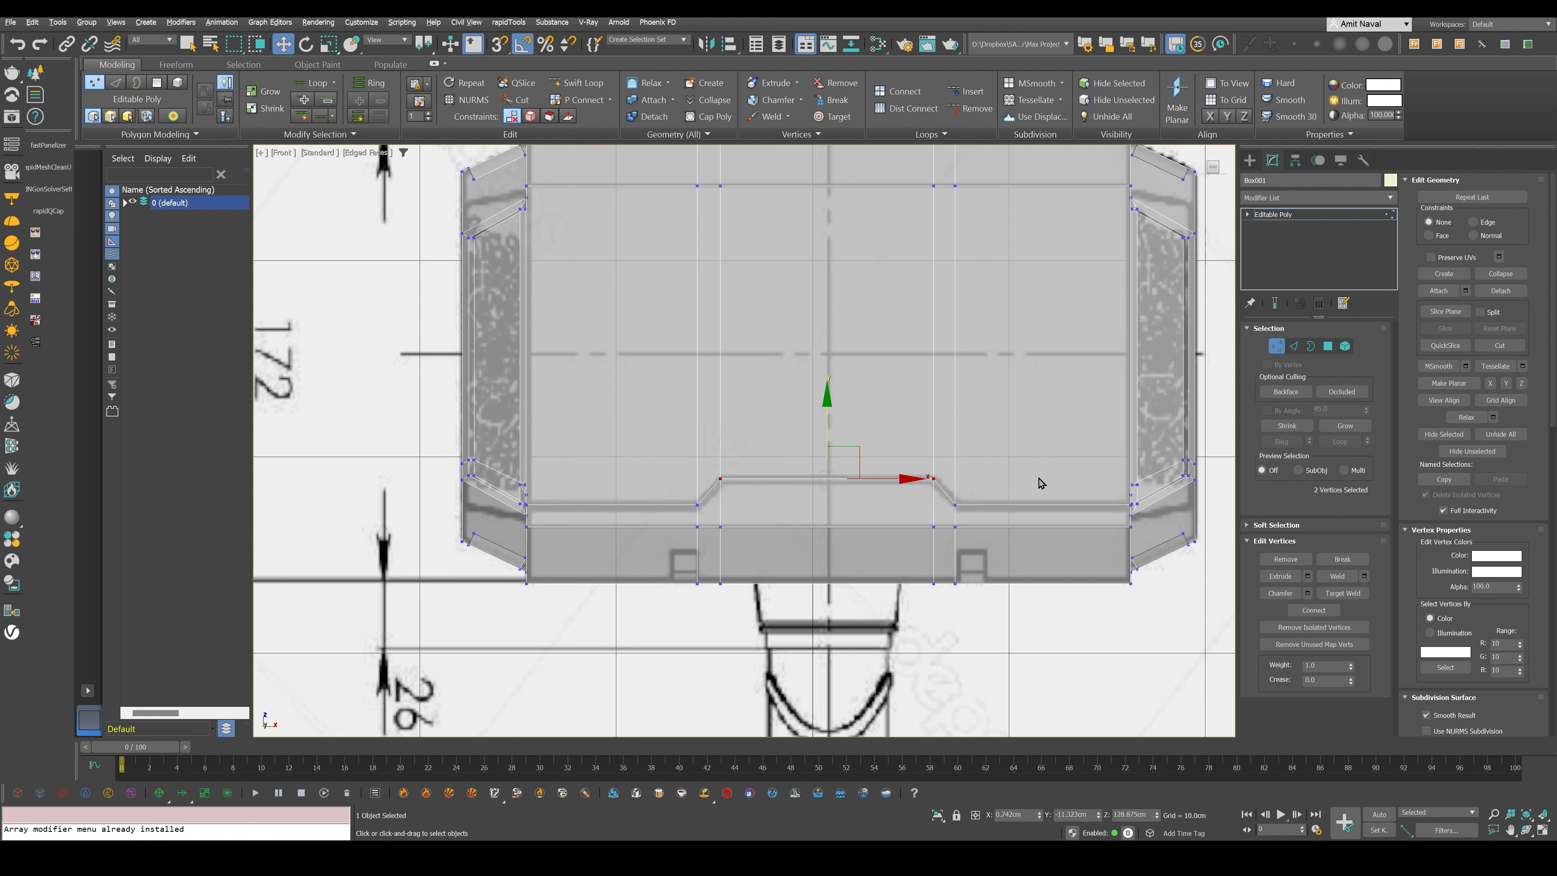
- Select all polygons of the hammer head's central body above the stepped trim line
left_click(1329, 346)
middle_click_drag(692, 161, 677, 298)
left_click_drag(643, 226, 1006, 559)
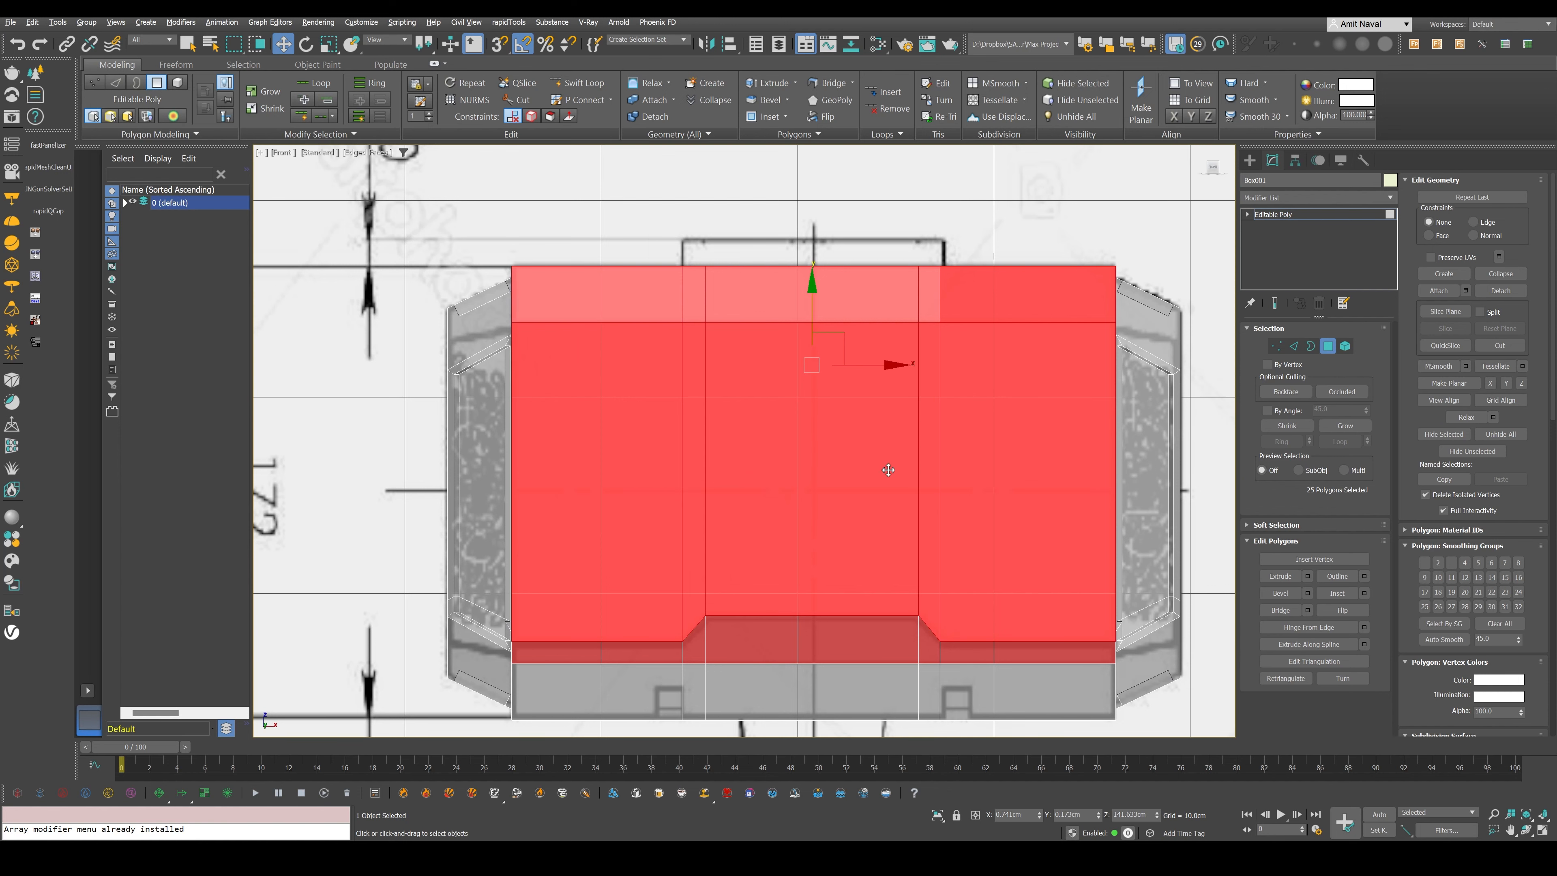
- Deselect the polygons at the head's ends, keeping only the outer body polygons above the trim line selected
middle_click_drag(948, 531, 962, 474)
scroll(930, 402, "down", 2)
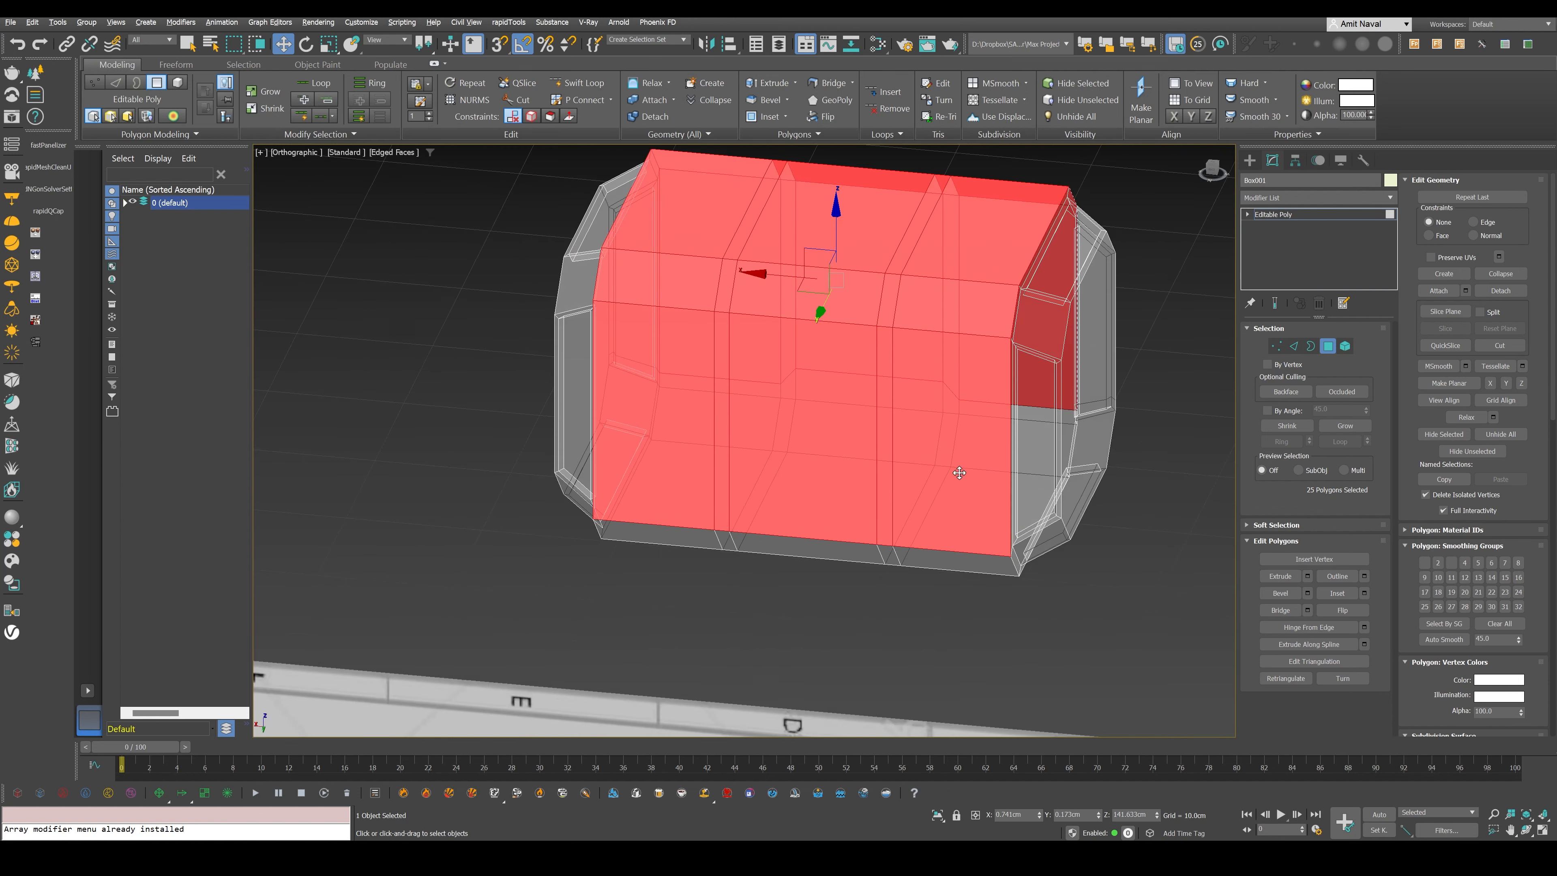
middle_click_drag(779, 510, 829, 457, "alt")
middle_click_drag(829, 457, 795, 484)
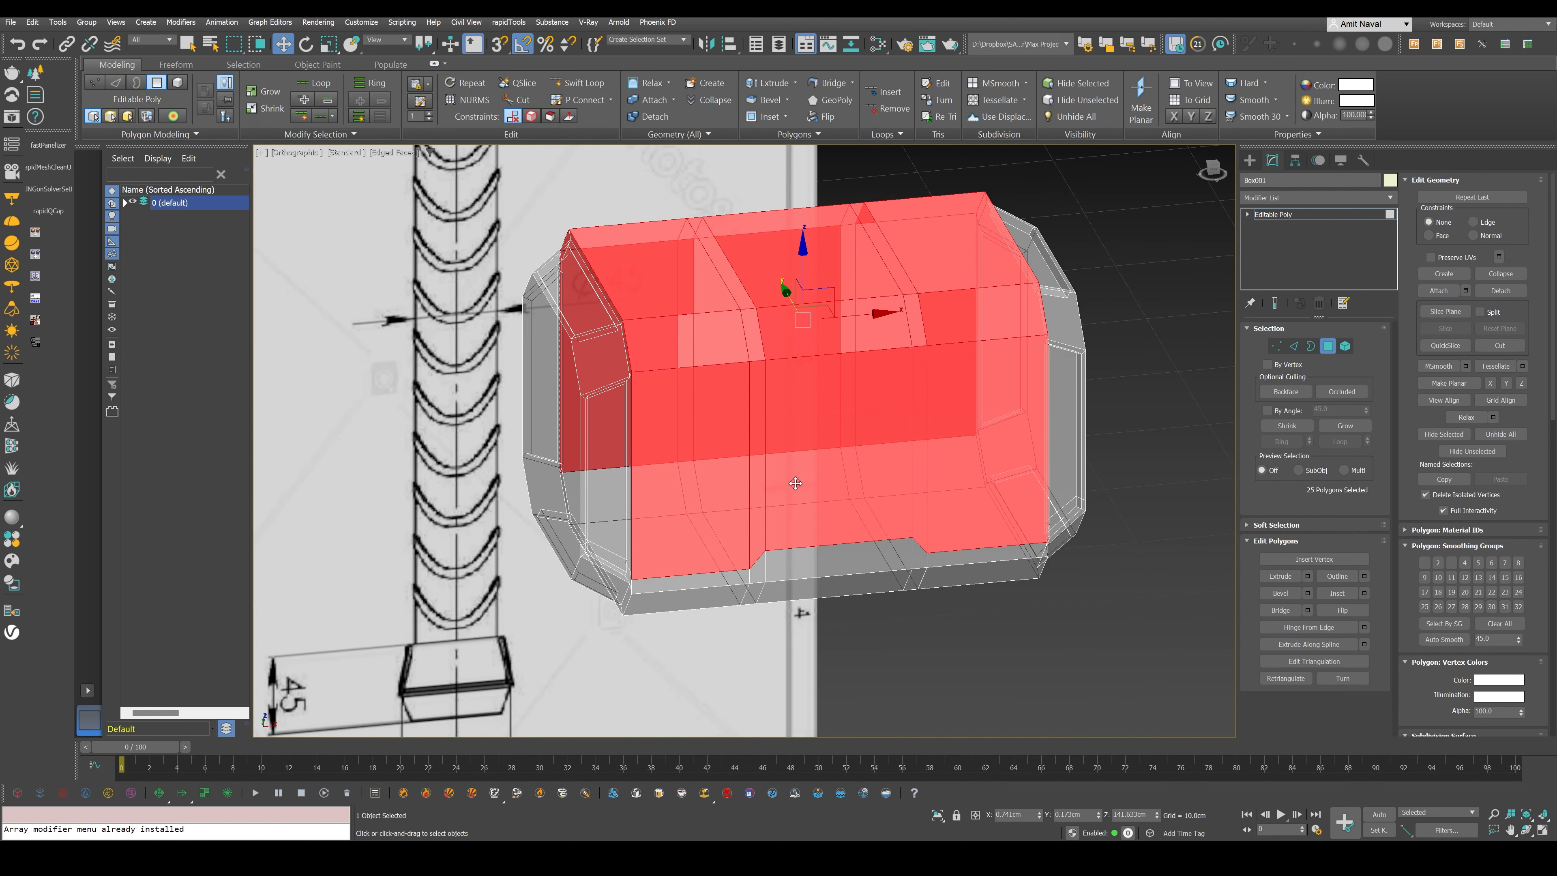
scroll(916, 384, "up", 3)
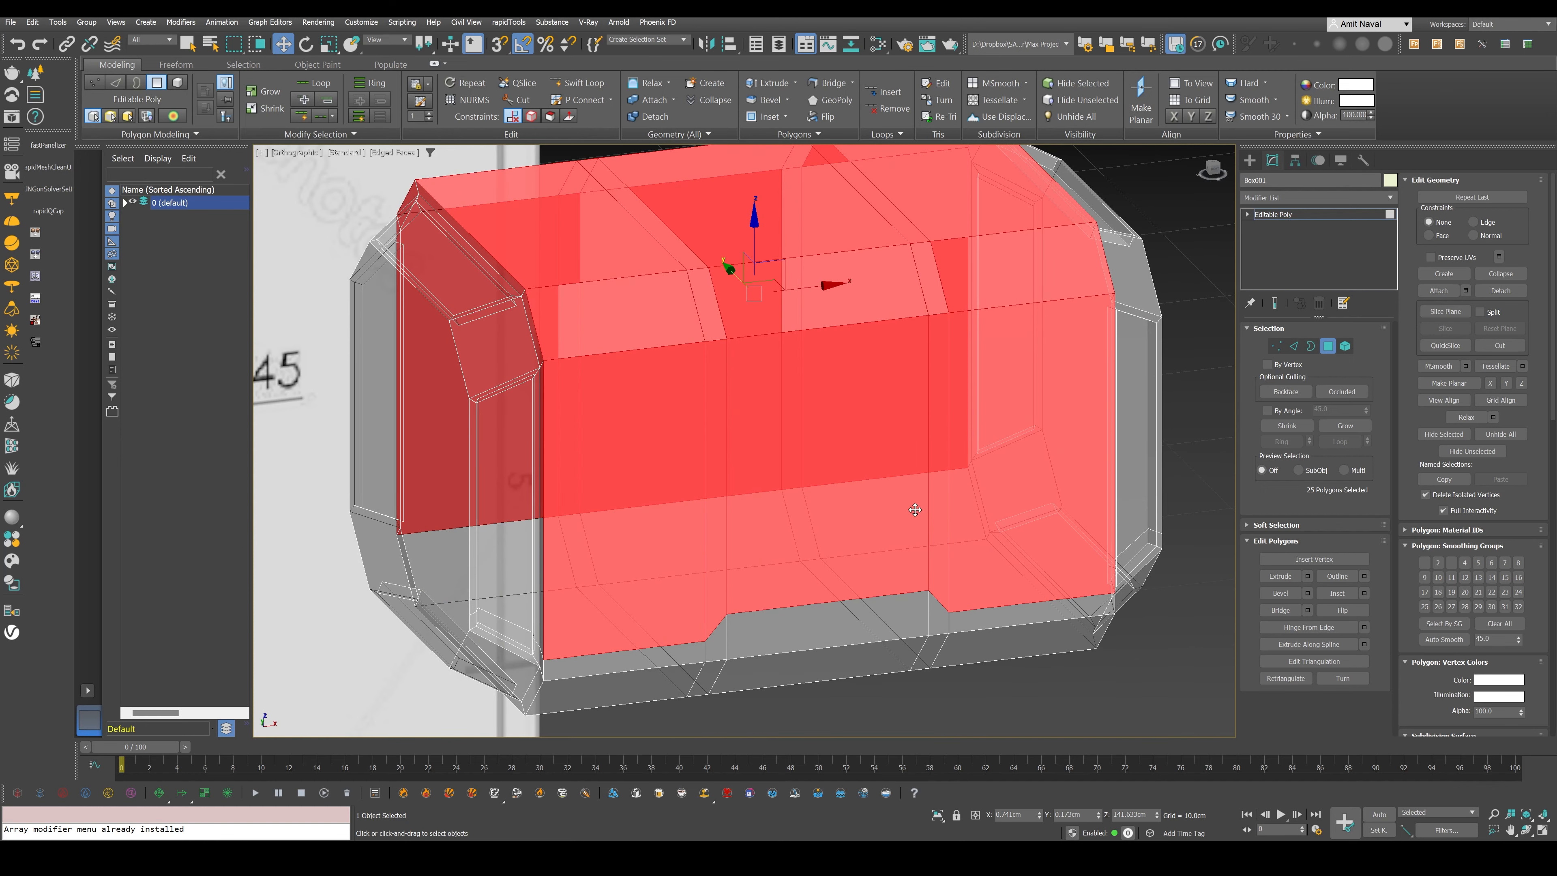
scroll(770, 425, "down", 2)
middle_click_drag(770, 425, 879, 409, "alt")
left_click_drag(458, 538, 662, 415, "alt")
middle_click_drag(688, 401, 687, 336, "alt")
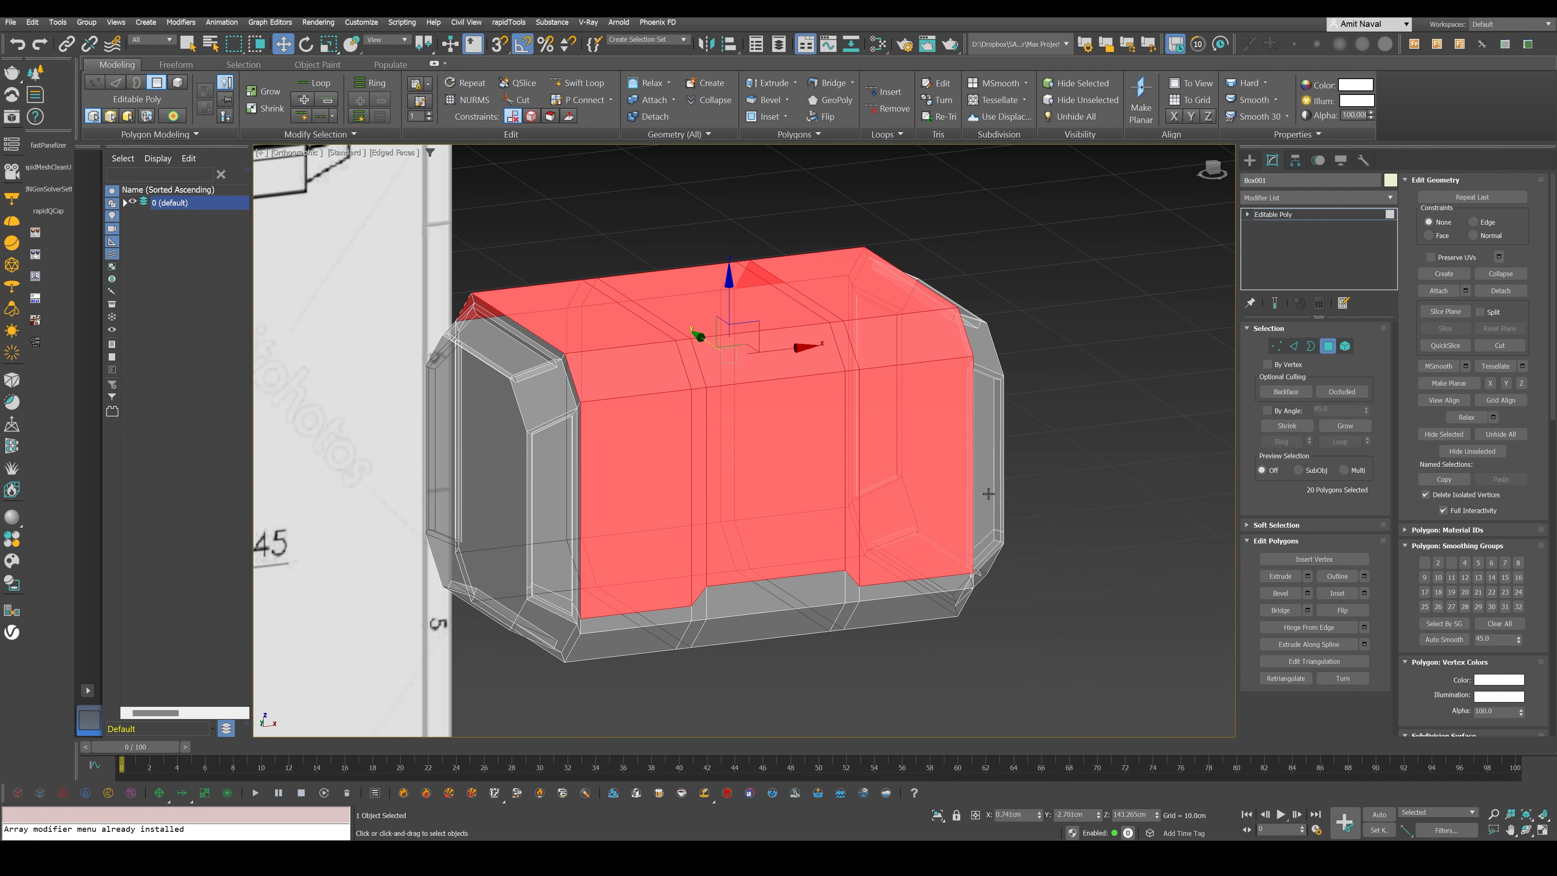
- Start extruding the selected body polygons by about 1 cm with the Local Normal extrusion type
key("F3")
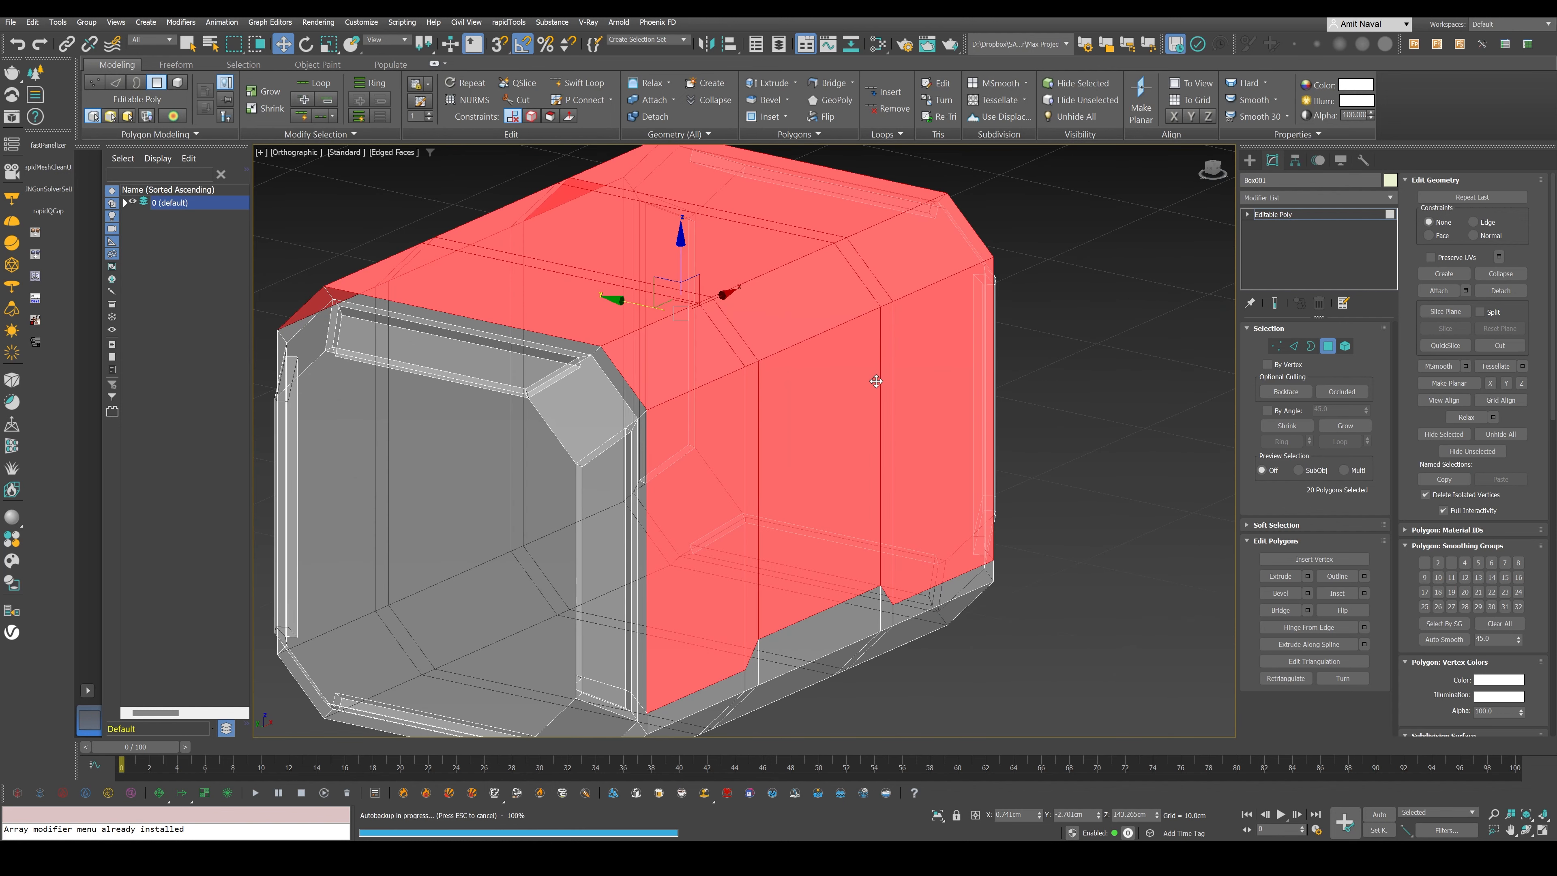
middle_click_drag(877, 381, 868, 359)
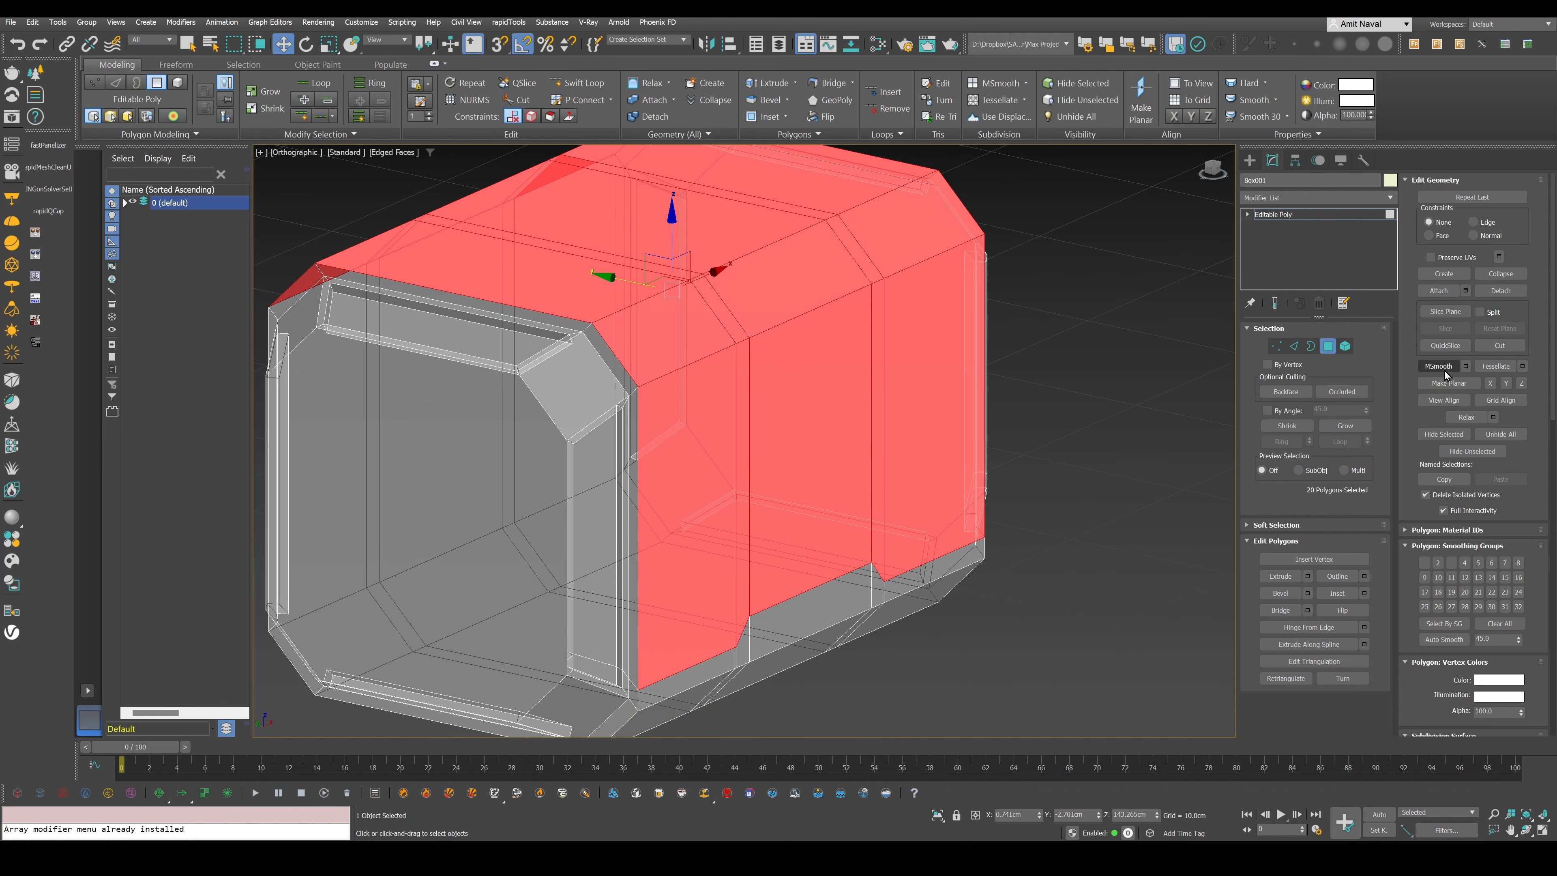
left_click(1307, 576)
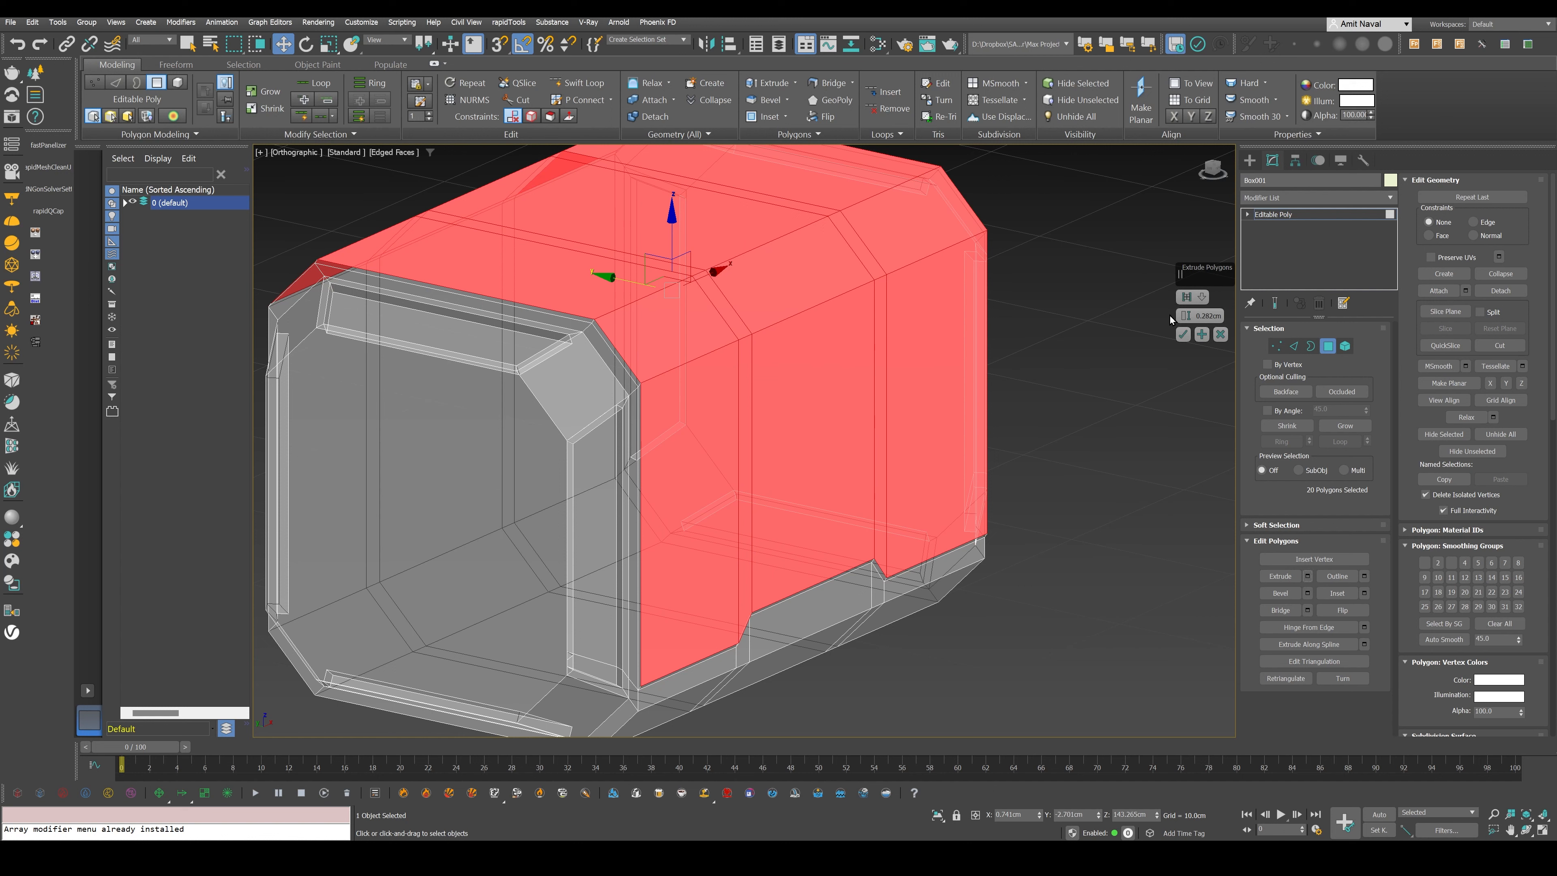
mouse_move(1185, 316)
left_mouse_down()
mouse_move(1195, 335)
mouse_move(1197, 306)
left_mouse_up()
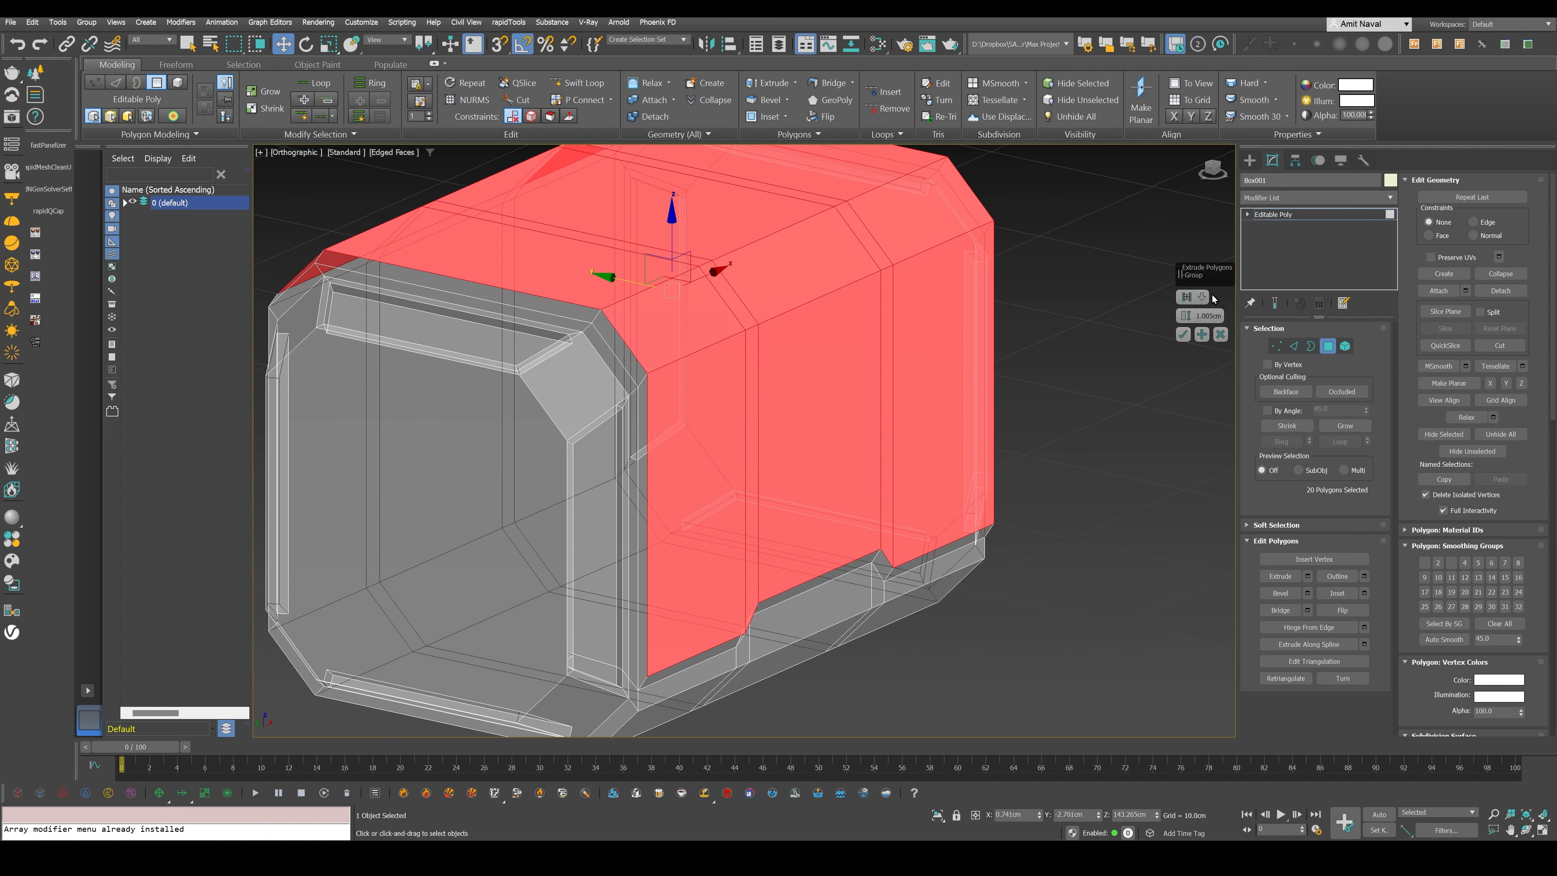
left_click(1204, 297)
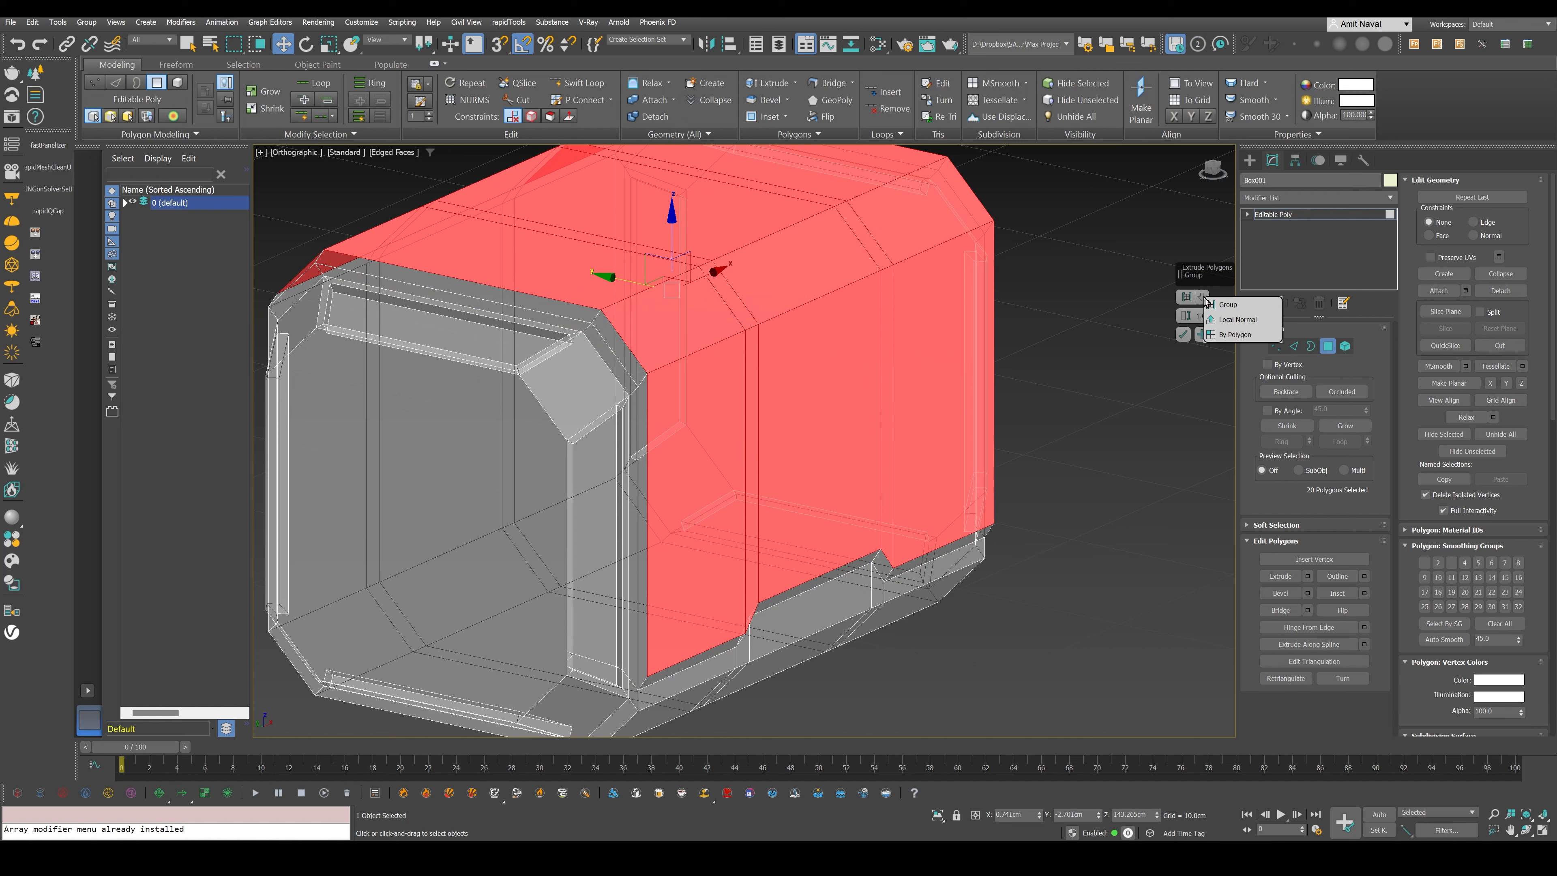
left_click(1237, 322)
- Try the By Polygon and Group extrusion types on the selected body polygons
middle_click_drag(975, 353, 946, 410)
mouse_move(946, 409)
middle_mouse_down("alt")
mouse_move(960, 401)
mouse_move(931, 462)
mouse_move(1119, 415)
middle_mouse_up("alt")
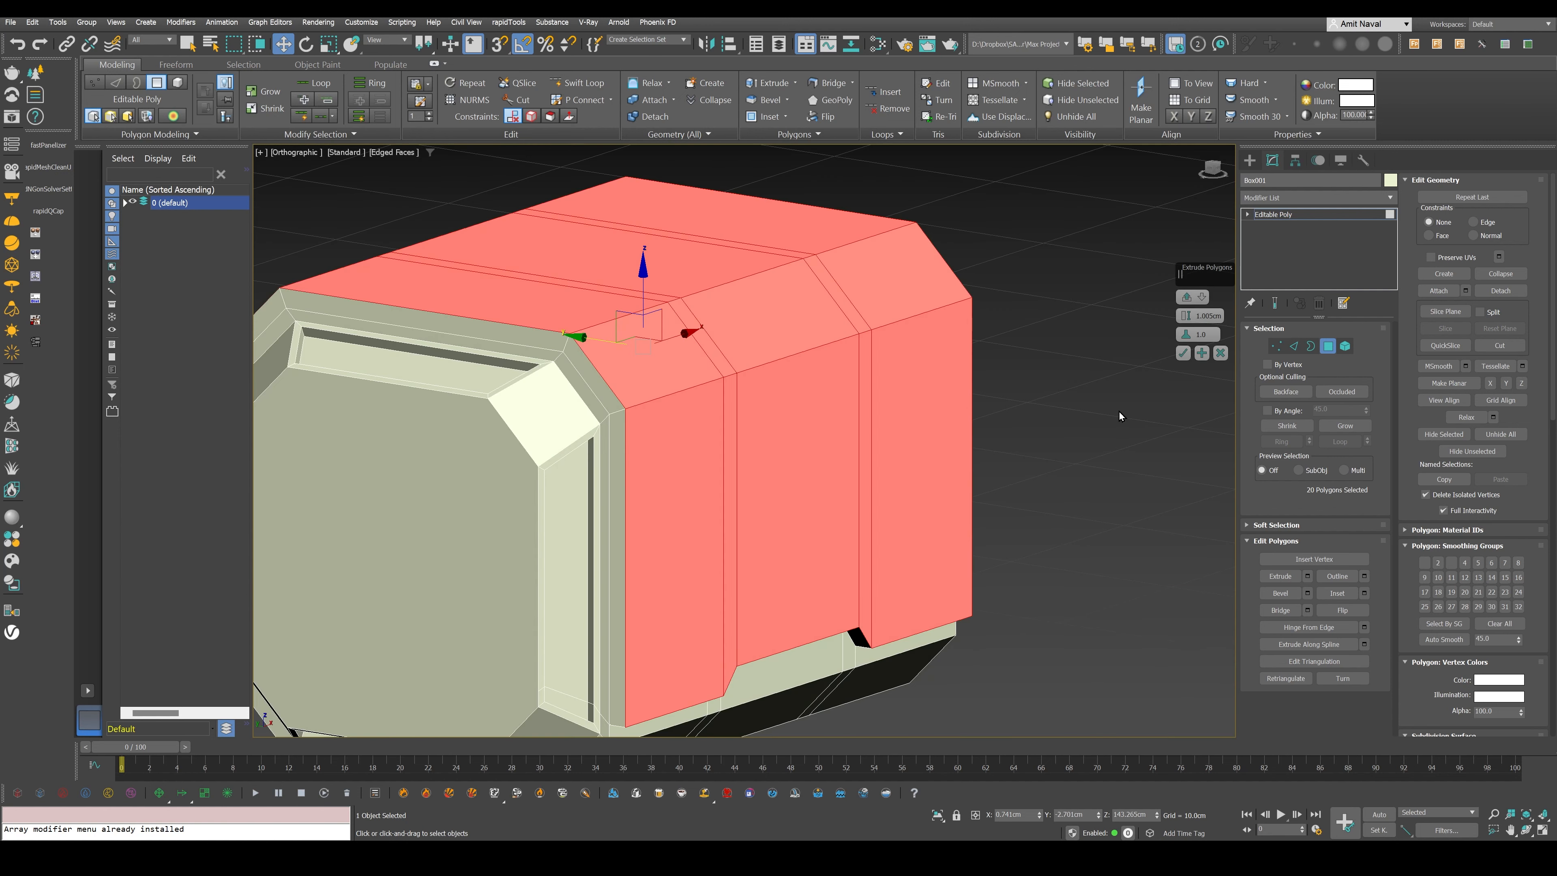
left_click(1196, 299)
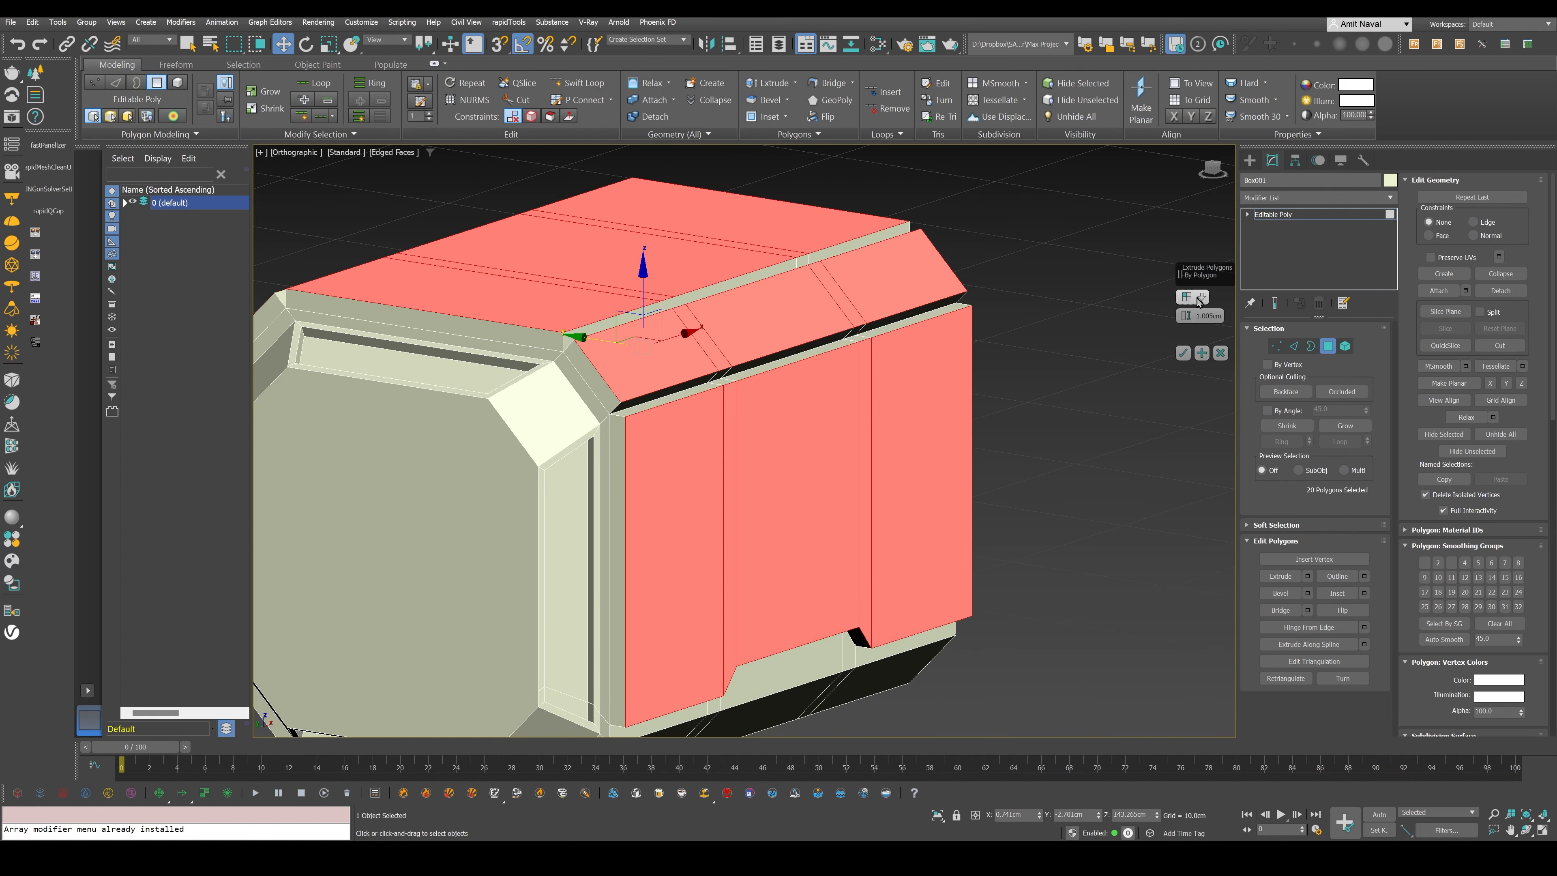
left_click(1199, 301)
left_click(1214, 307)
mouse_move(871, 422)
middle_mouse_down("alt")
mouse_move(882, 412)
mouse_move(865, 429)
middle_mouse_up("alt")
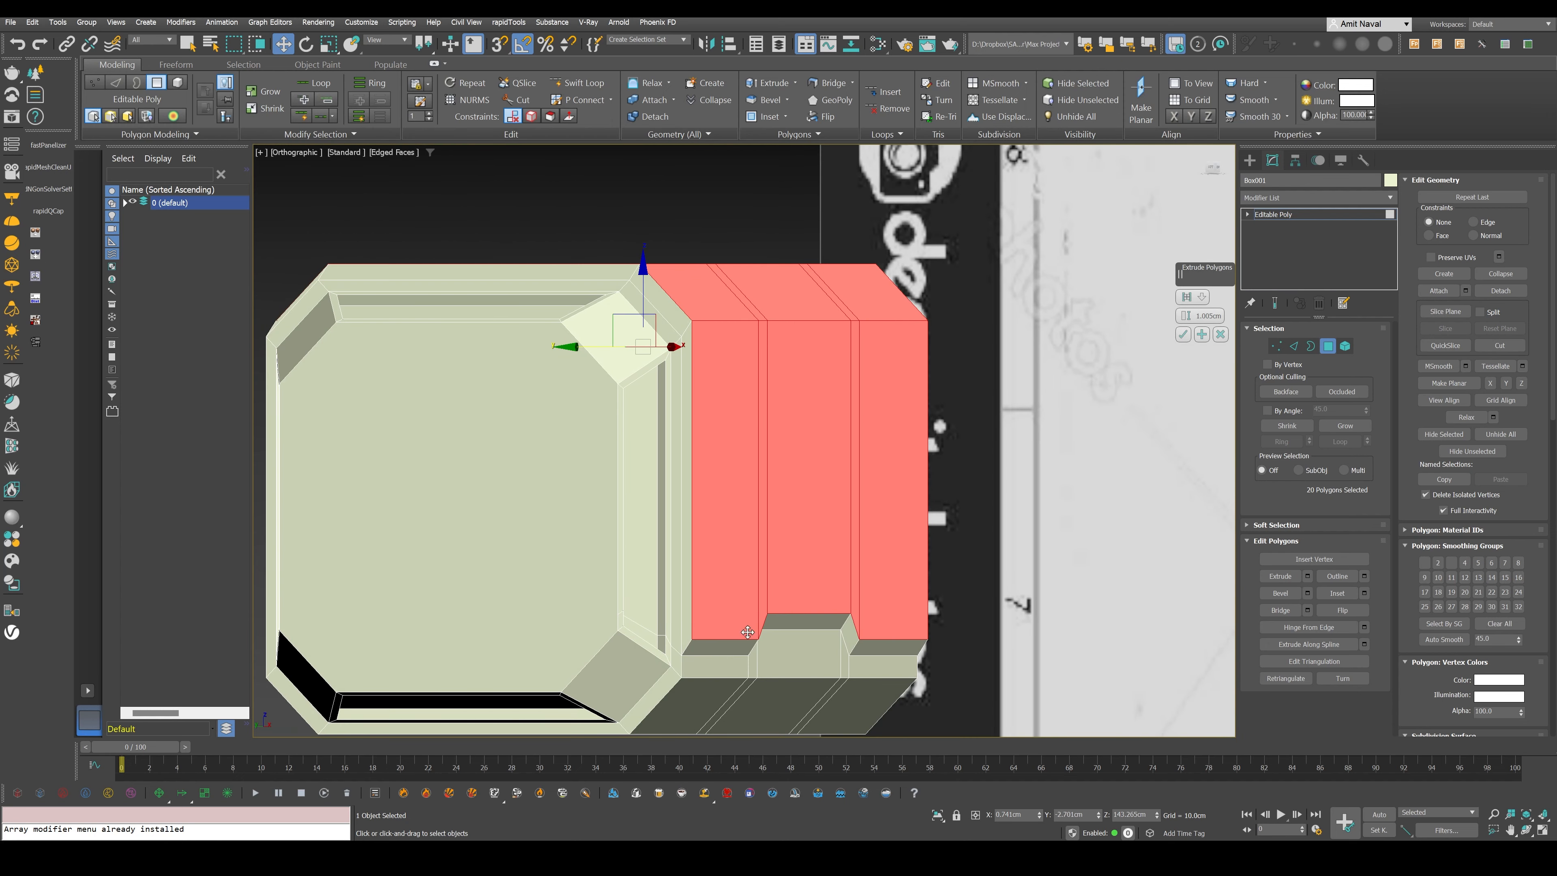
- Extrude the selected body polygons outward by about 0.4 cm using Local Normal
left_click(1202, 297)
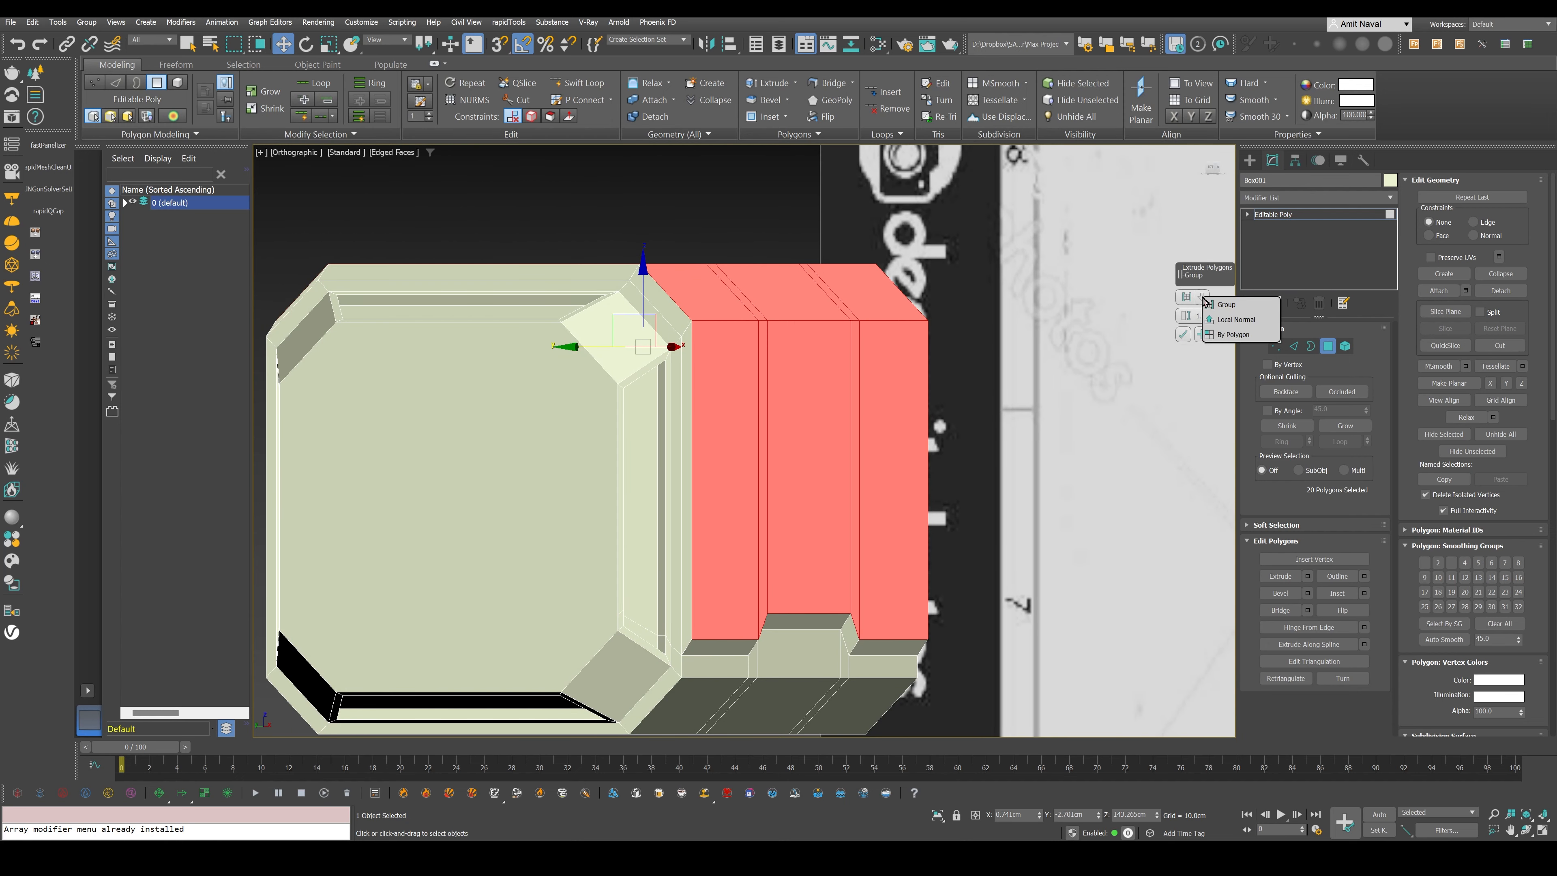
left_click(1228, 334)
left_click_drag(1186, 315, 1189, 324)
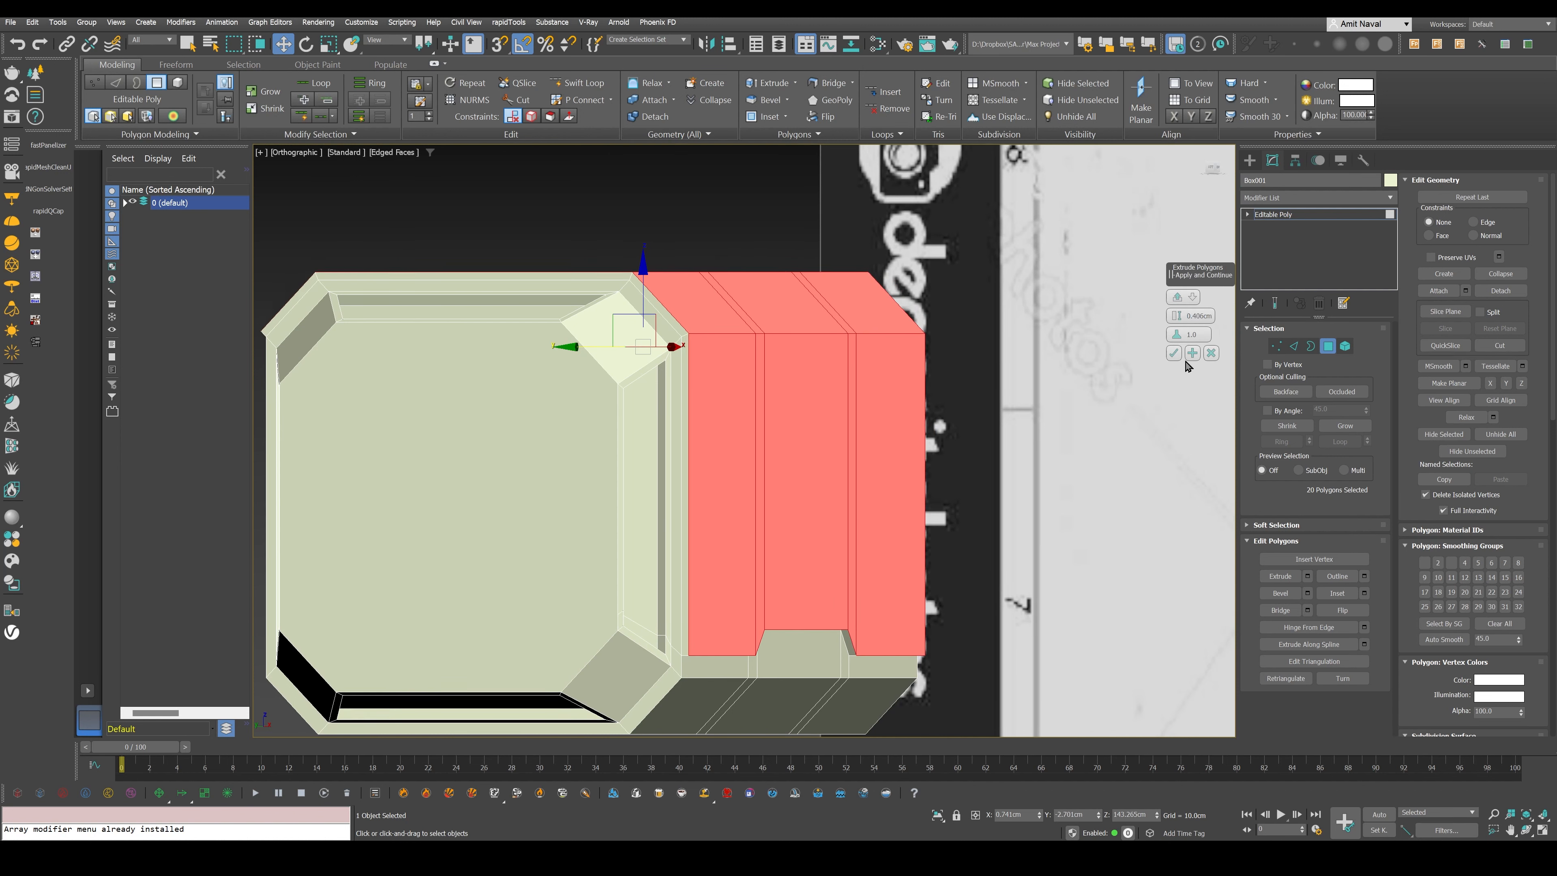
left_click(1174, 354)
- Leave polygon editing and examine the extruded body's stepped edge and the square notches on the blueprint
middle_click_drag(1043, 399, 936, 444, "alt")
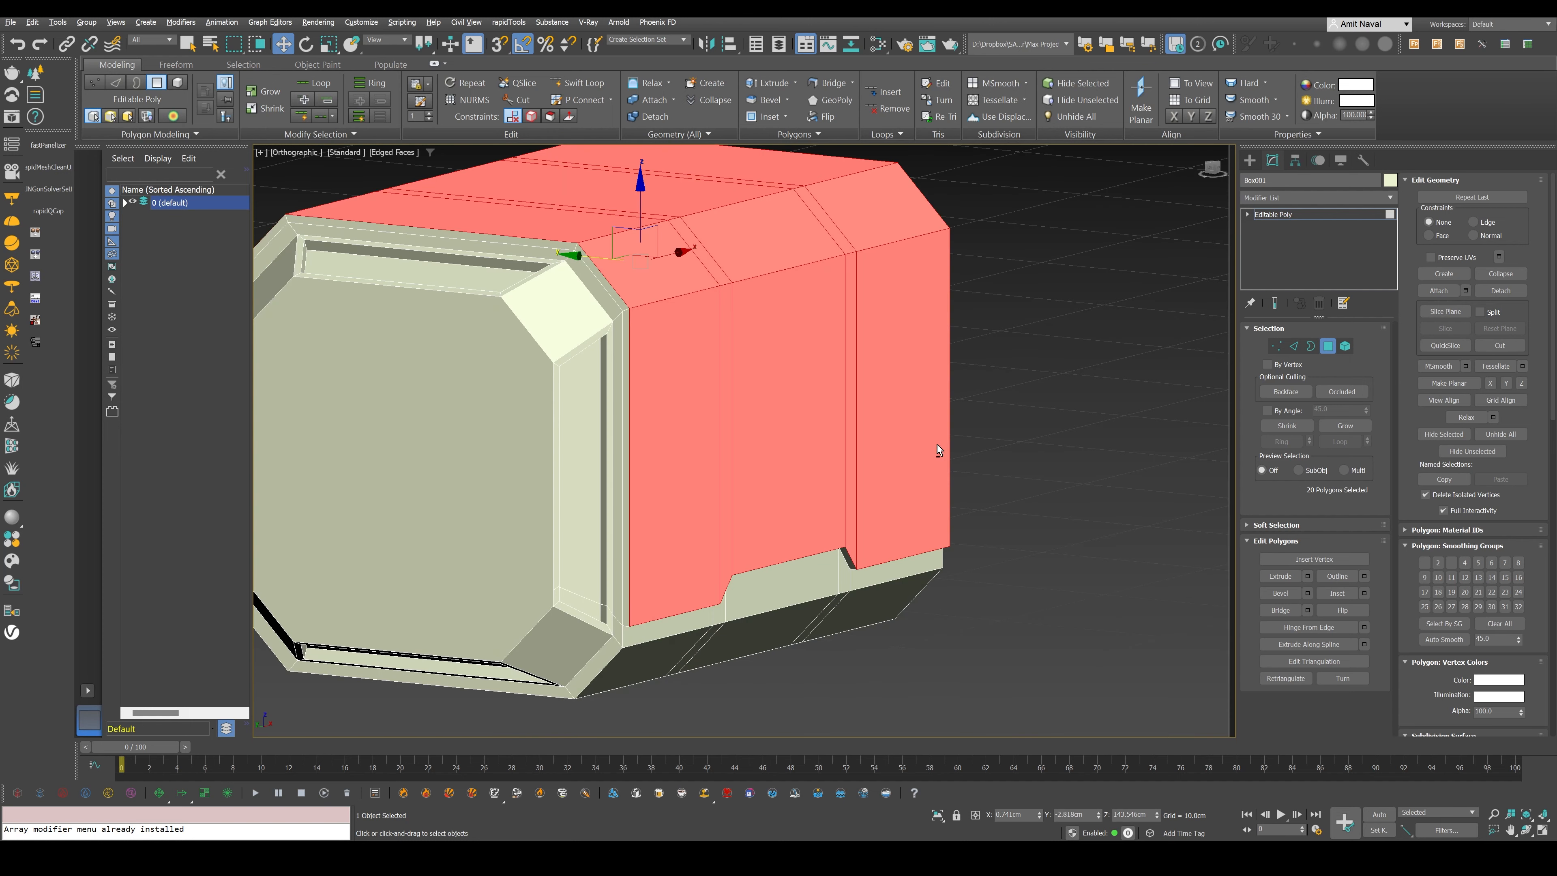
key("4")
key("F4")
middle_click_drag(866, 563, 907, 460, "alt")
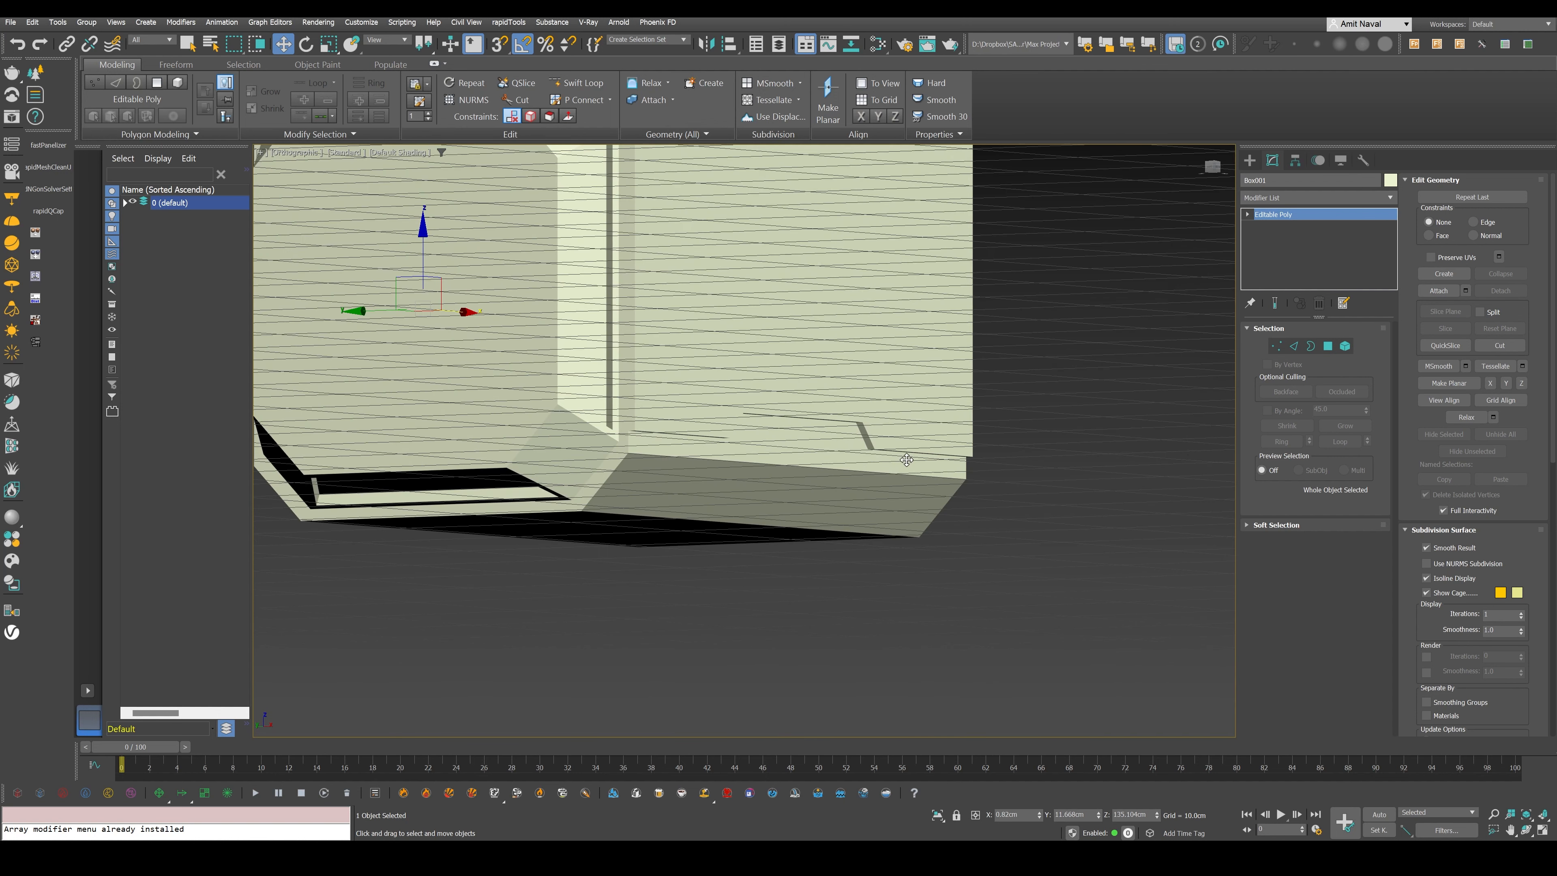
scroll(902, 470, "down", 3)
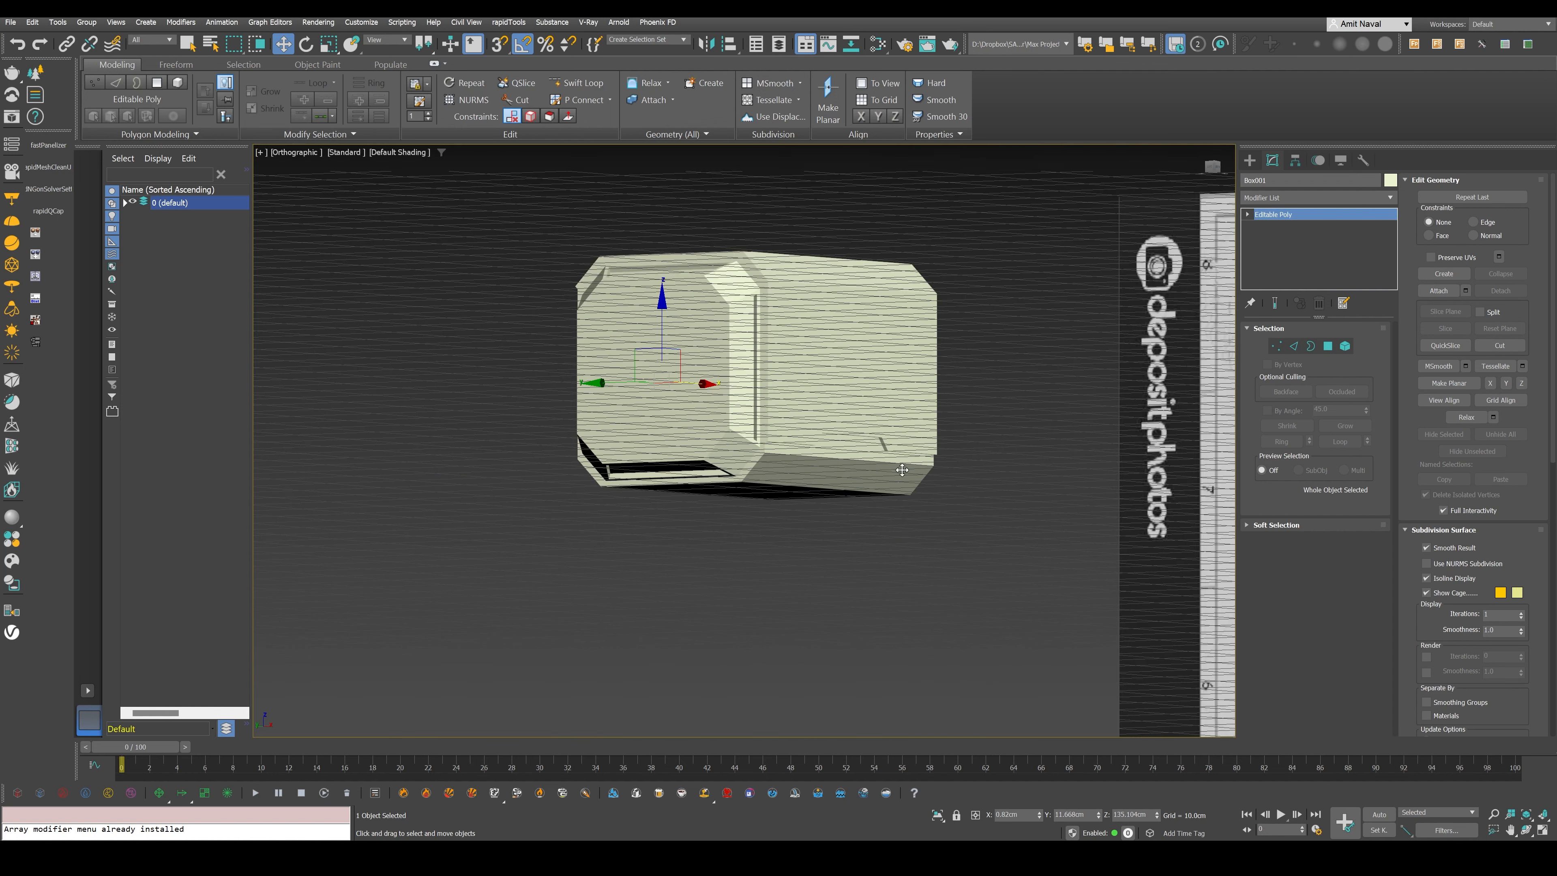
middle_click_drag(902, 471, 855, 423, "alt")
scroll(601, 435, "up", 10)
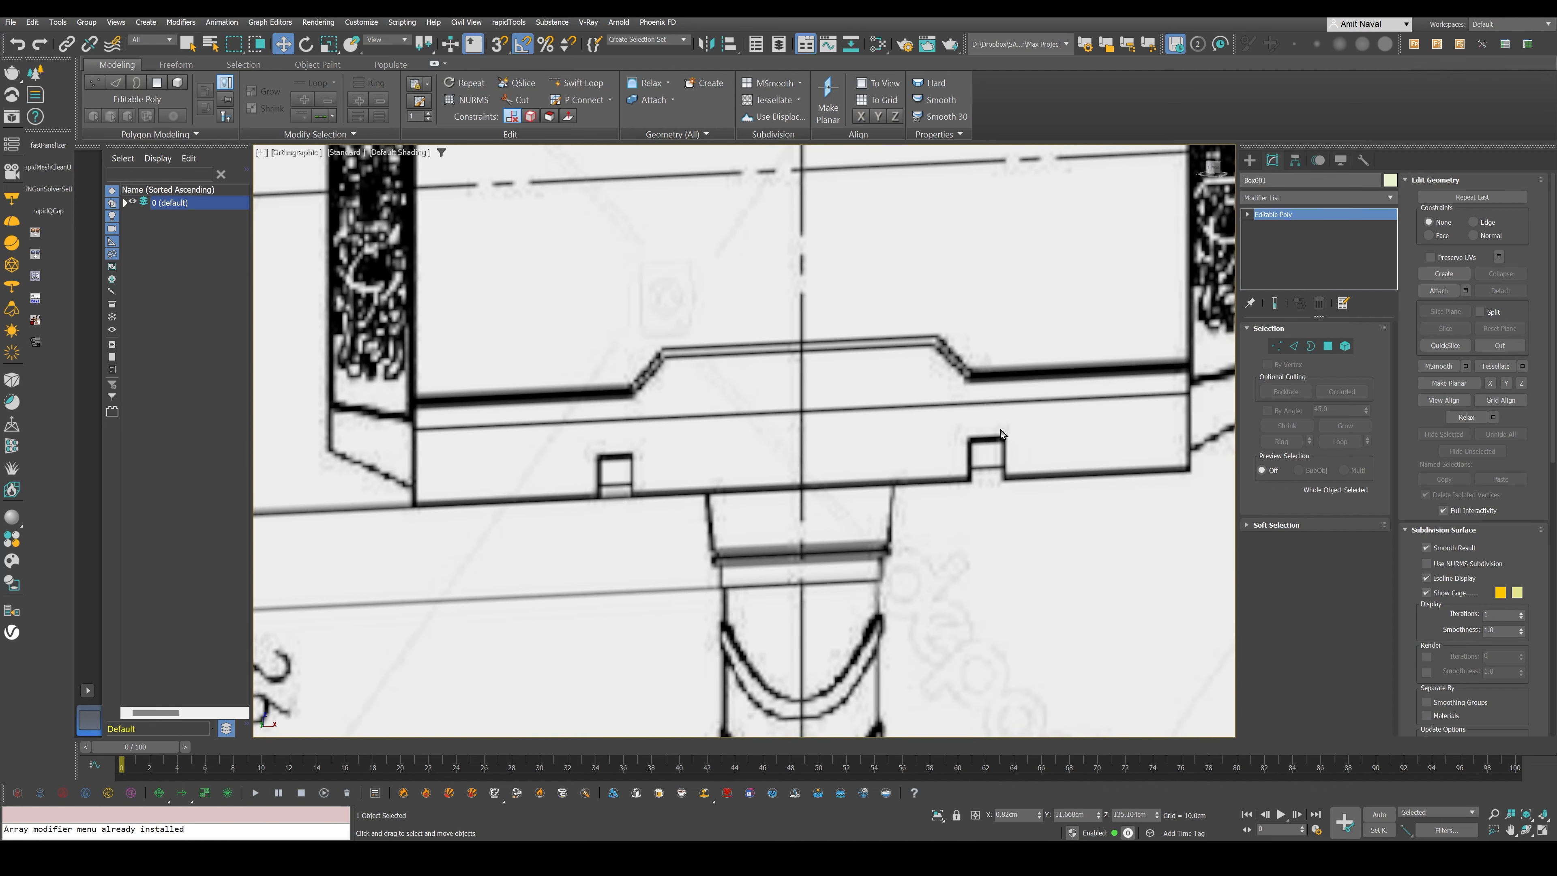
- Return to the front view framed on the head and make the extruded body see-through with edged faces
key("f")
key("z")
key("F4")
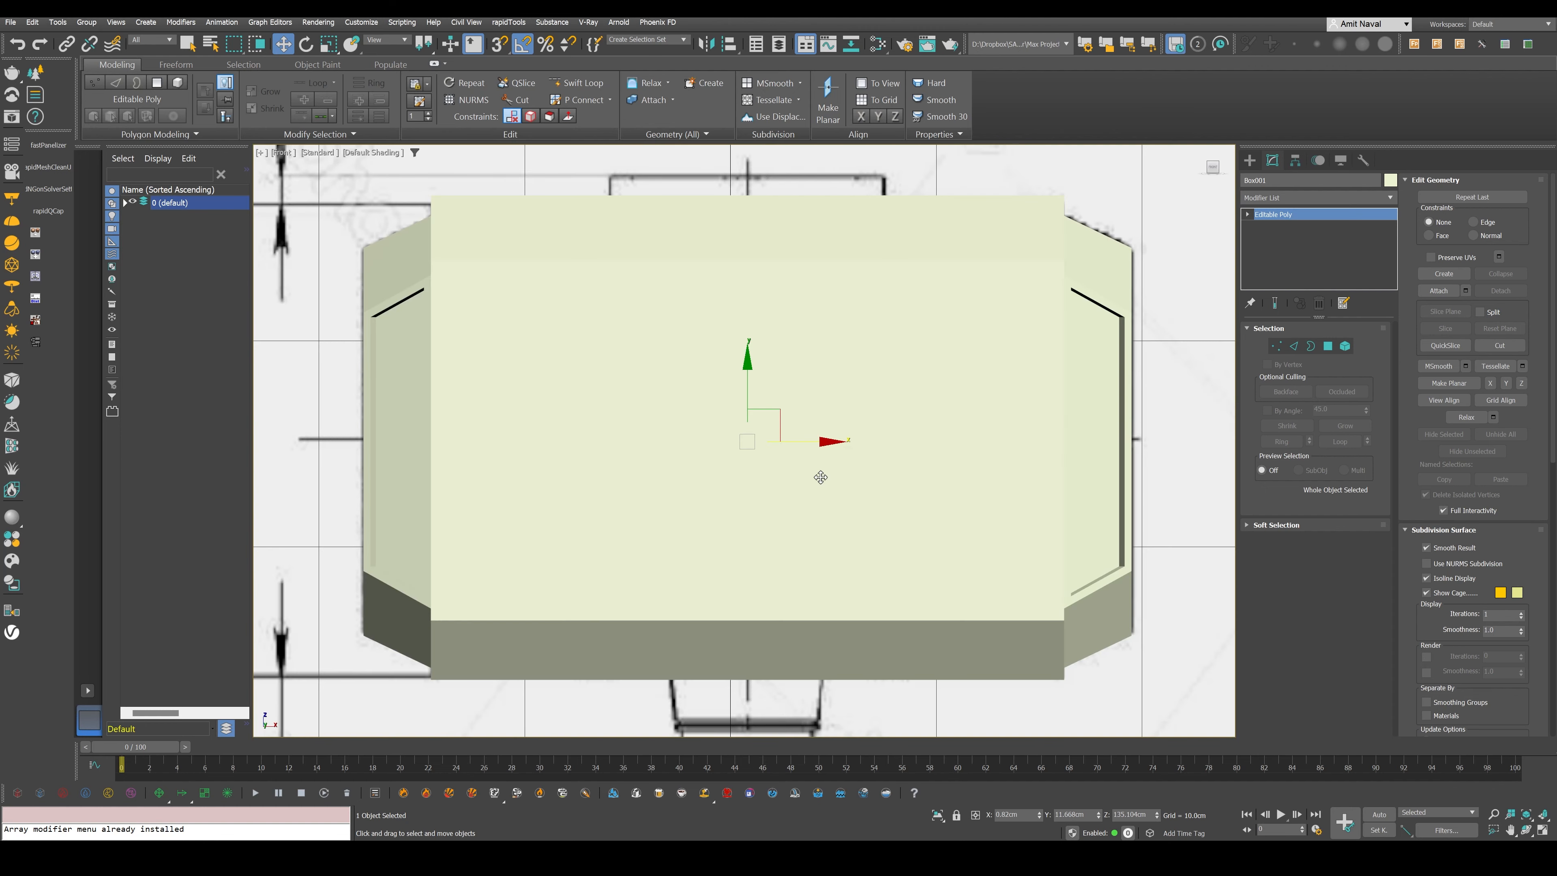
key("alt+x")
- Insert vertical edge loops at the outer sides of the two square notches and a horizontal loop along their tops with Swift Loop
middle_click_drag(647, 667, 721, 467)
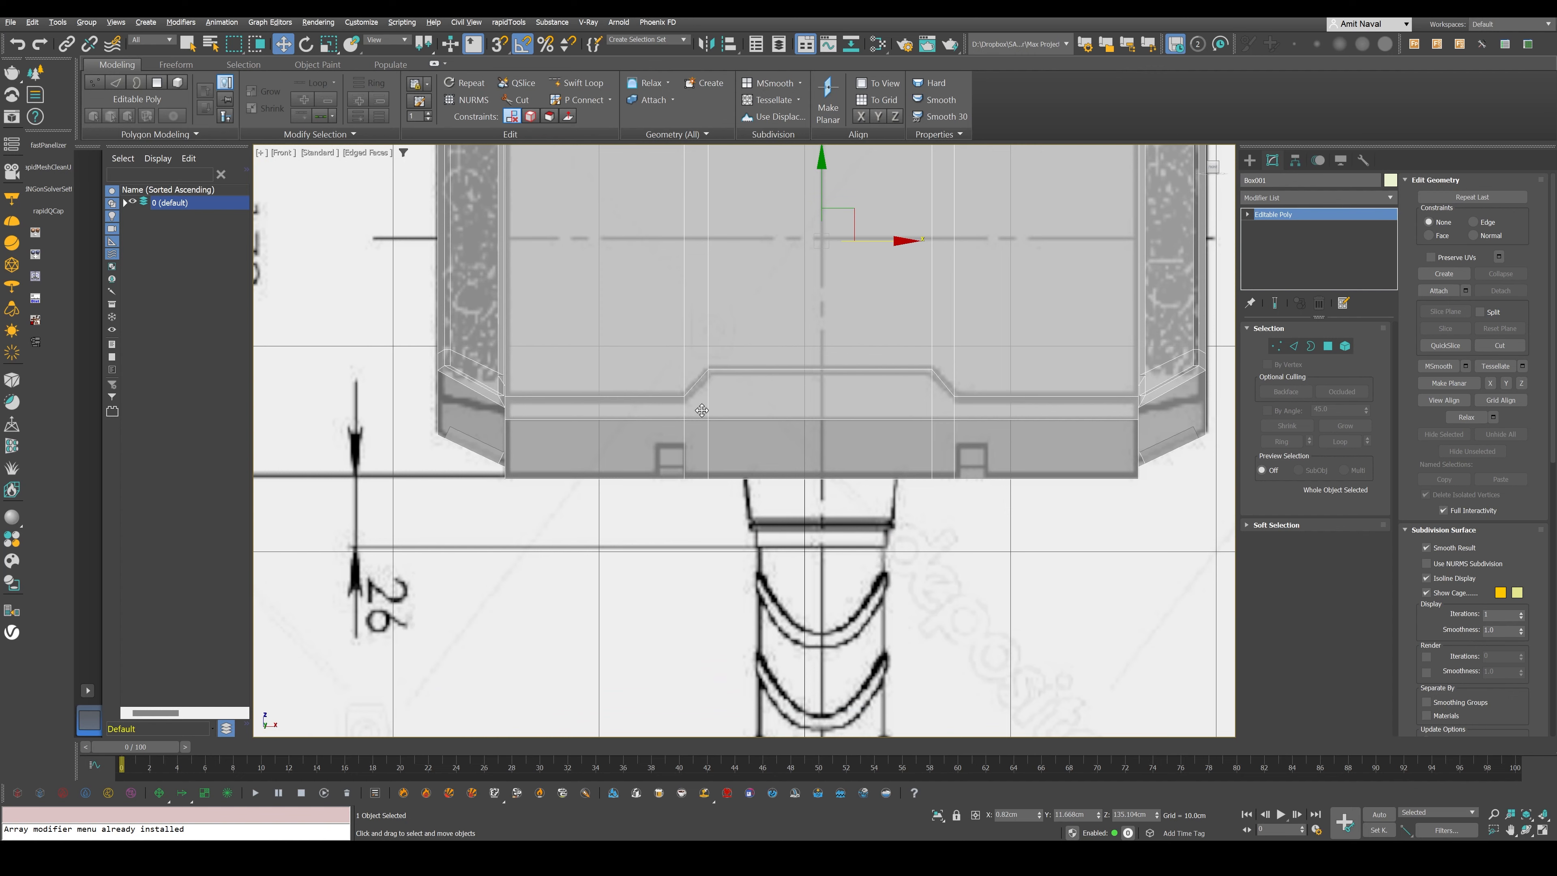
scroll(702, 410, "up", 5)
key("alt+shift+w")
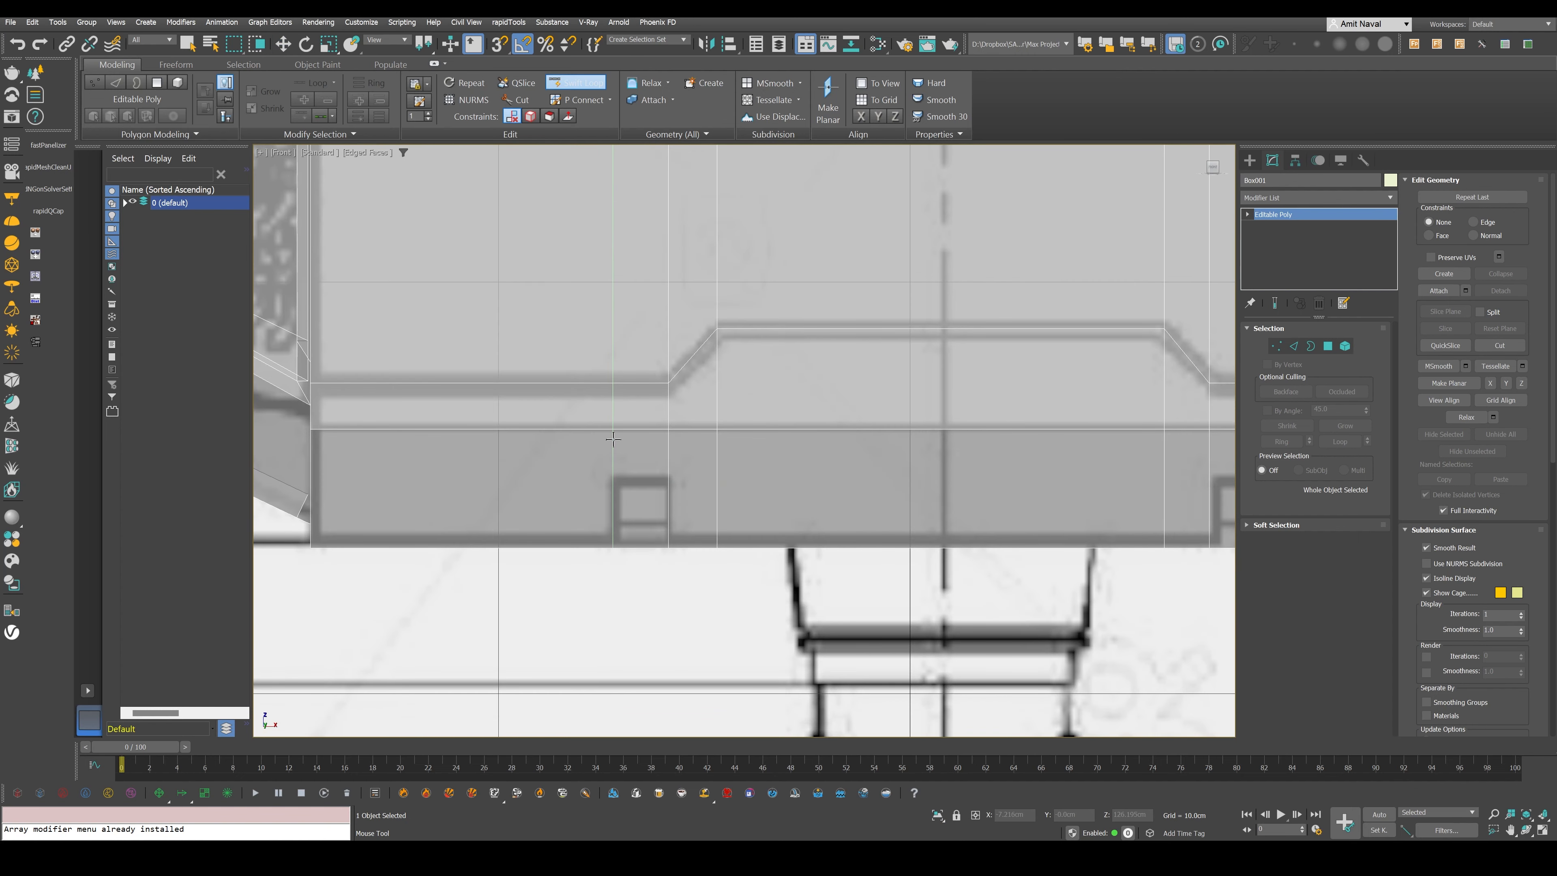
middle_click_drag(613, 439, 316, 421)
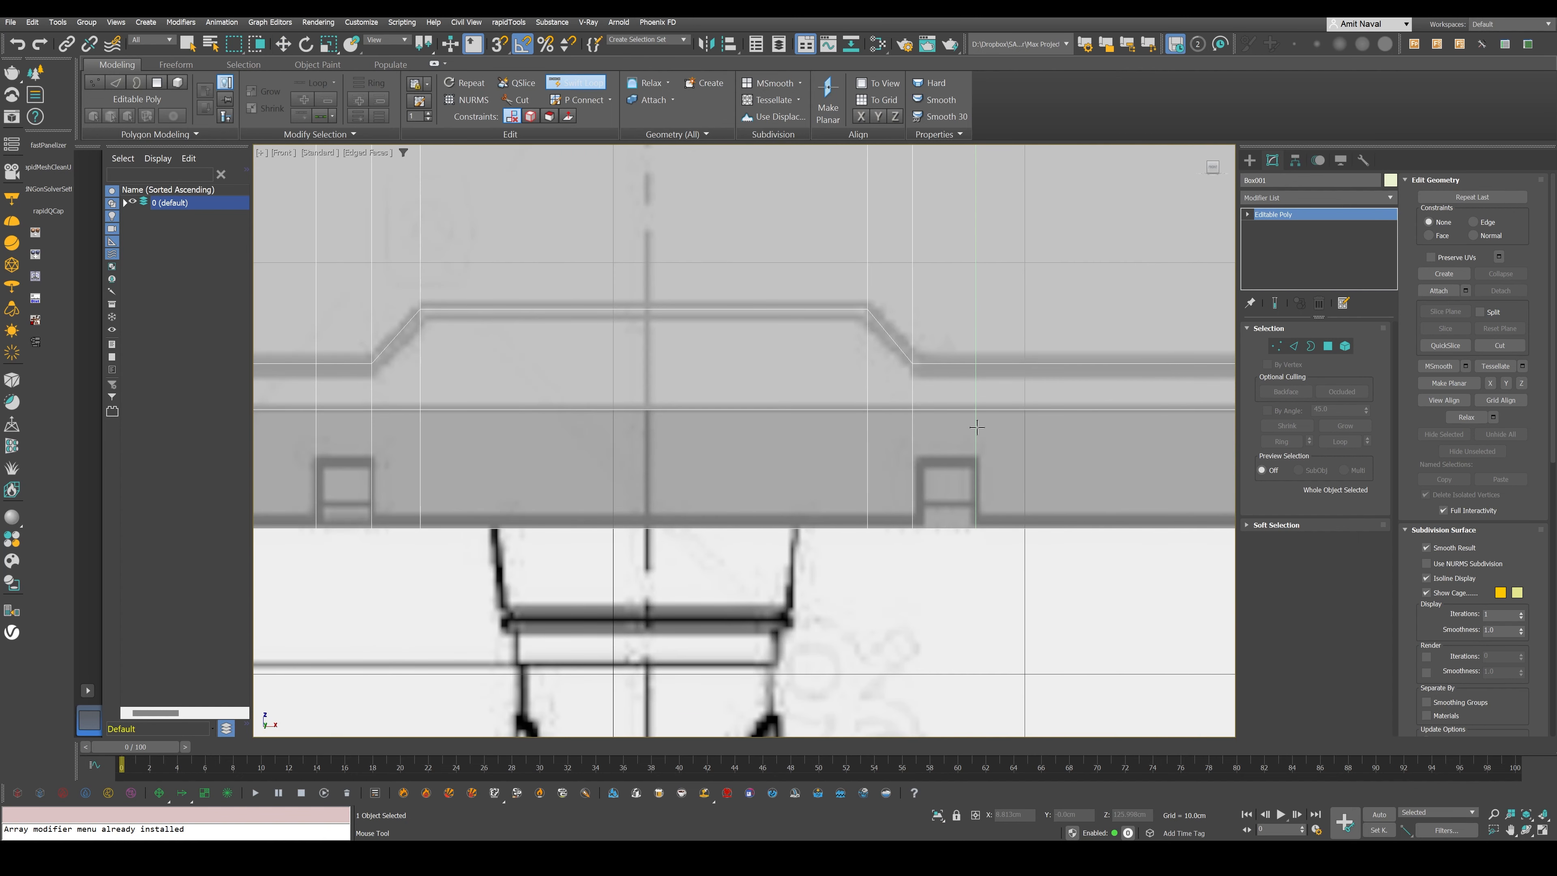
left_click(970, 455)
key("w")
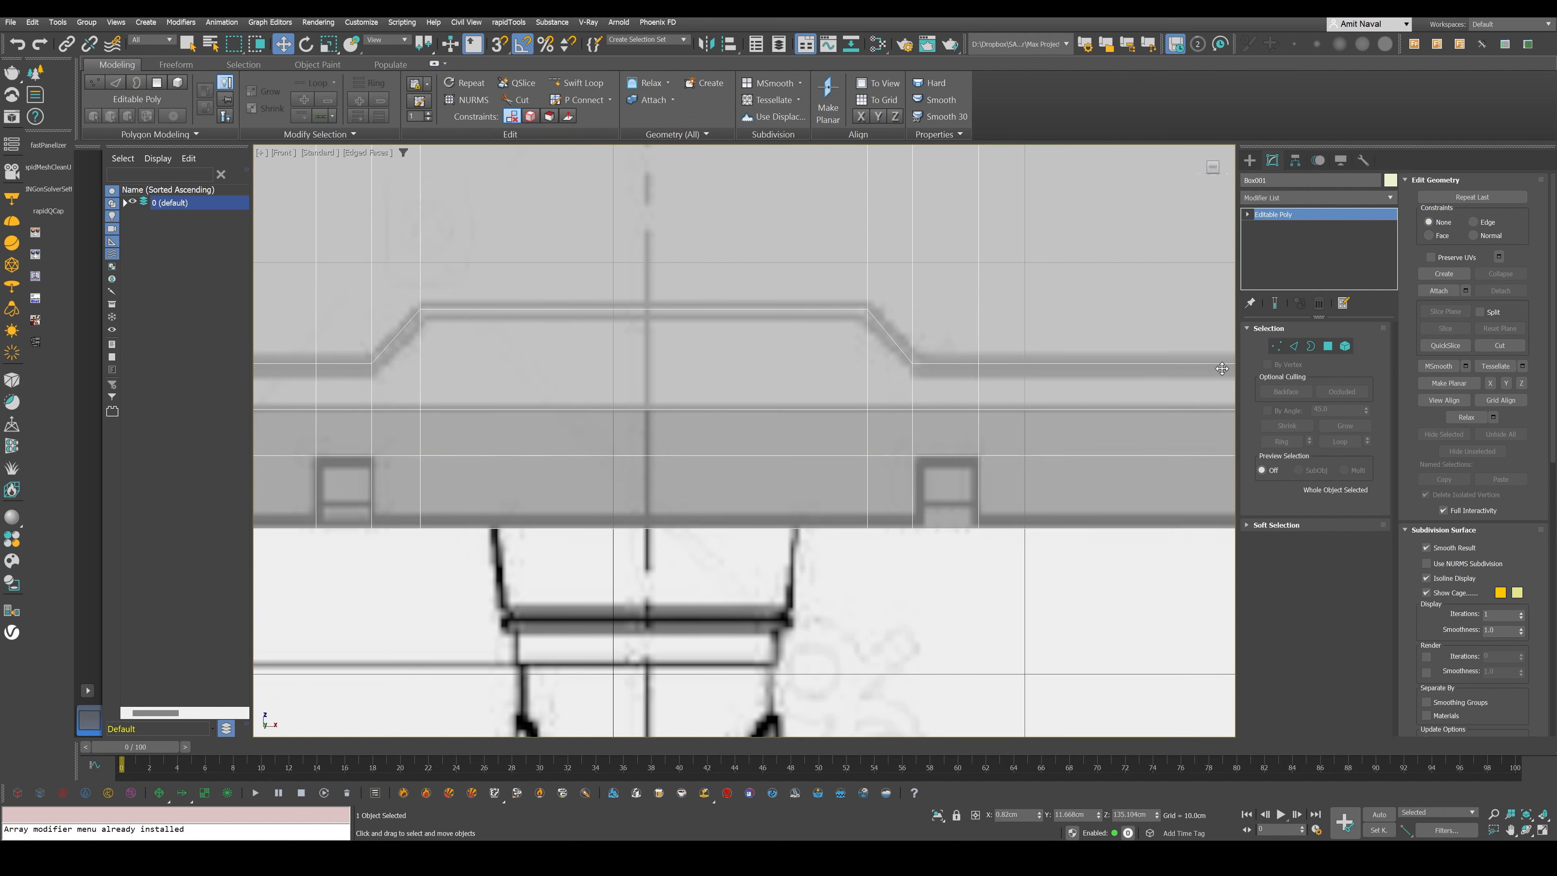
- Select the polygons along the two bottom notches and extrude them inward by about 0.47 cm using Local Normal
key("4")
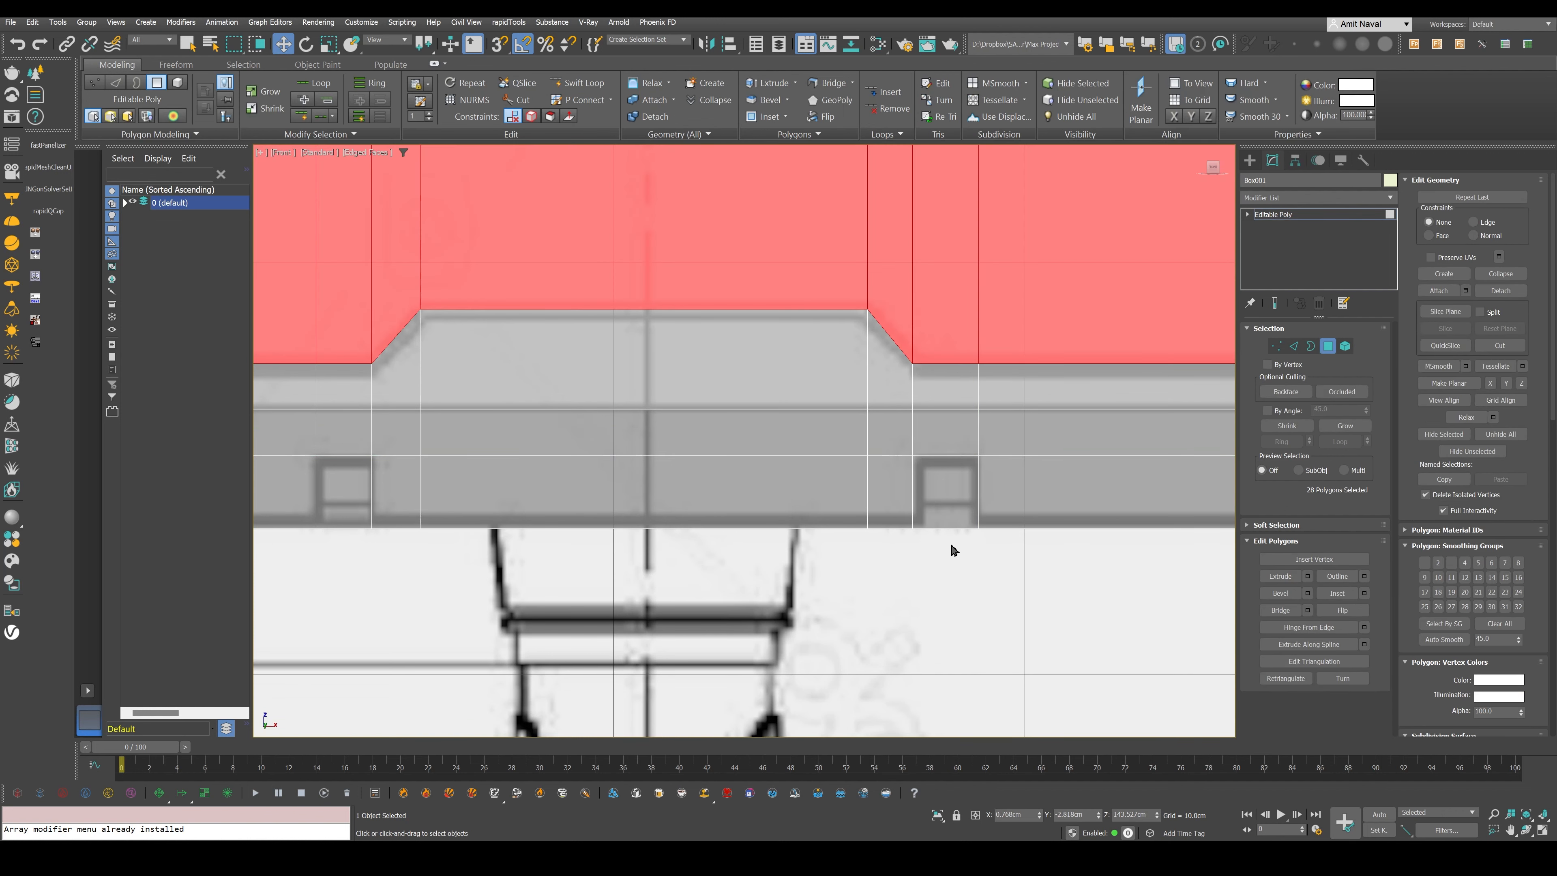
left_click_drag(951, 542, 946, 509)
left_click_drag(346, 551, 342, 507, "ctrl")
middle_click_drag(717, 542, 748, 505)
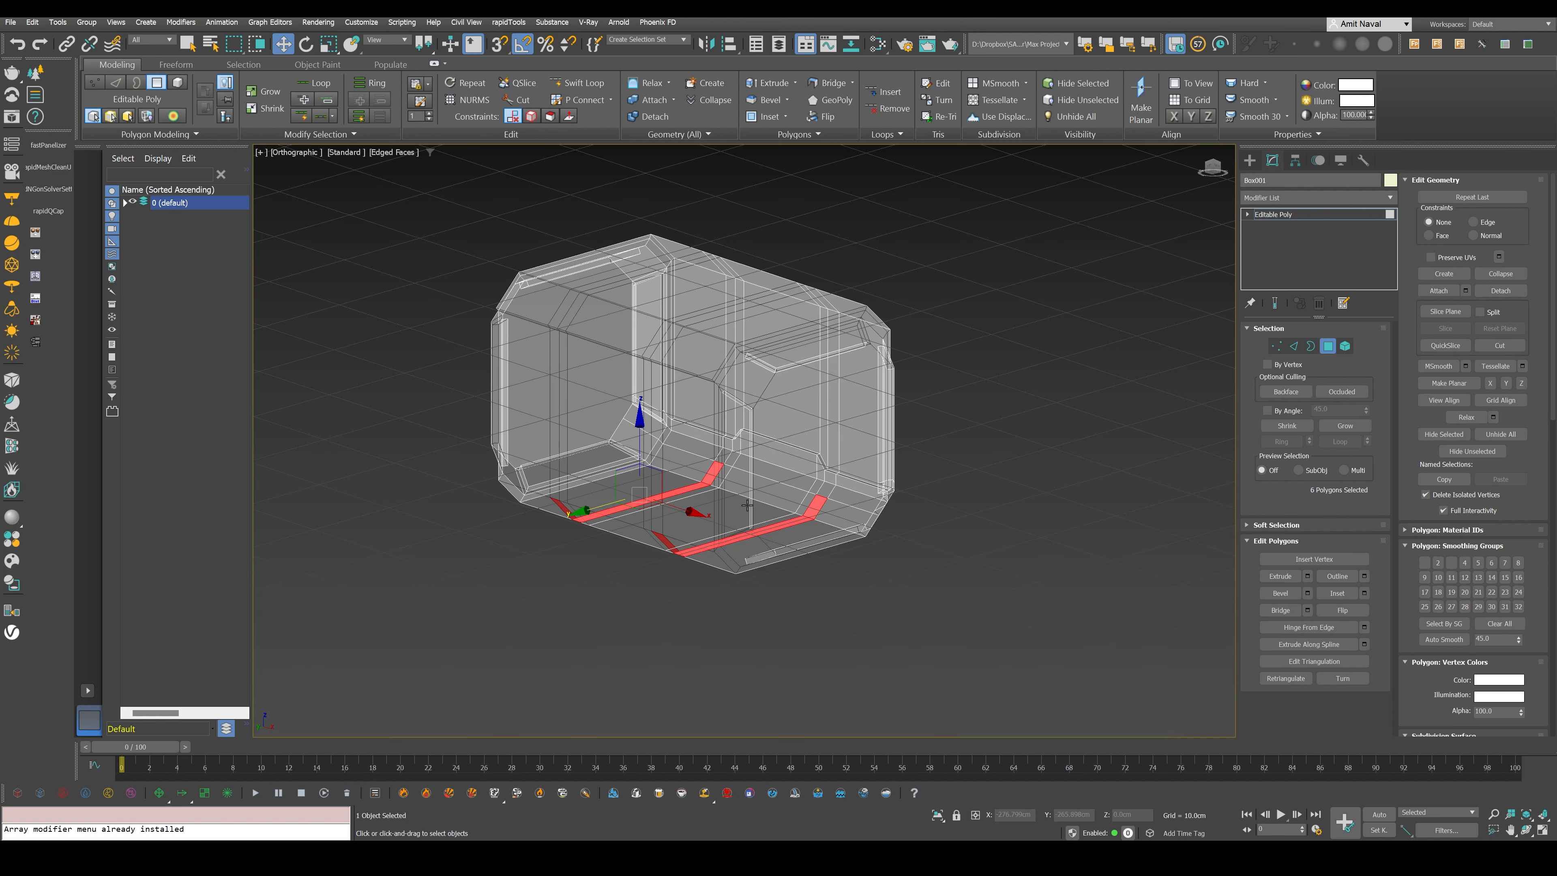
scroll(748, 505, "up", 5)
left_click(1308, 576)
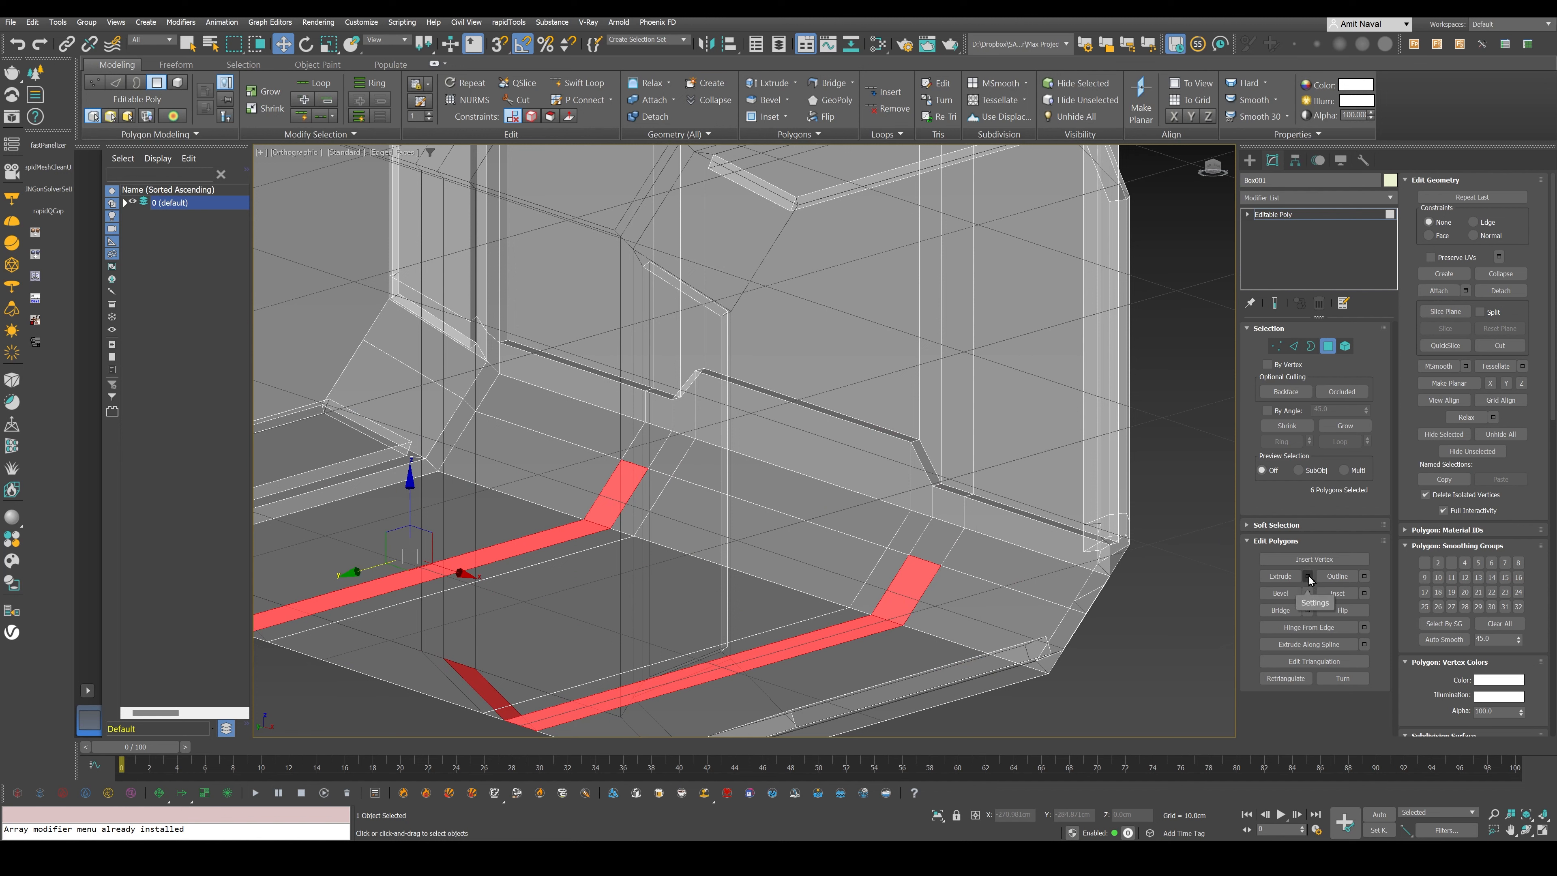
left_click_drag(1184, 317, 1177, 400)
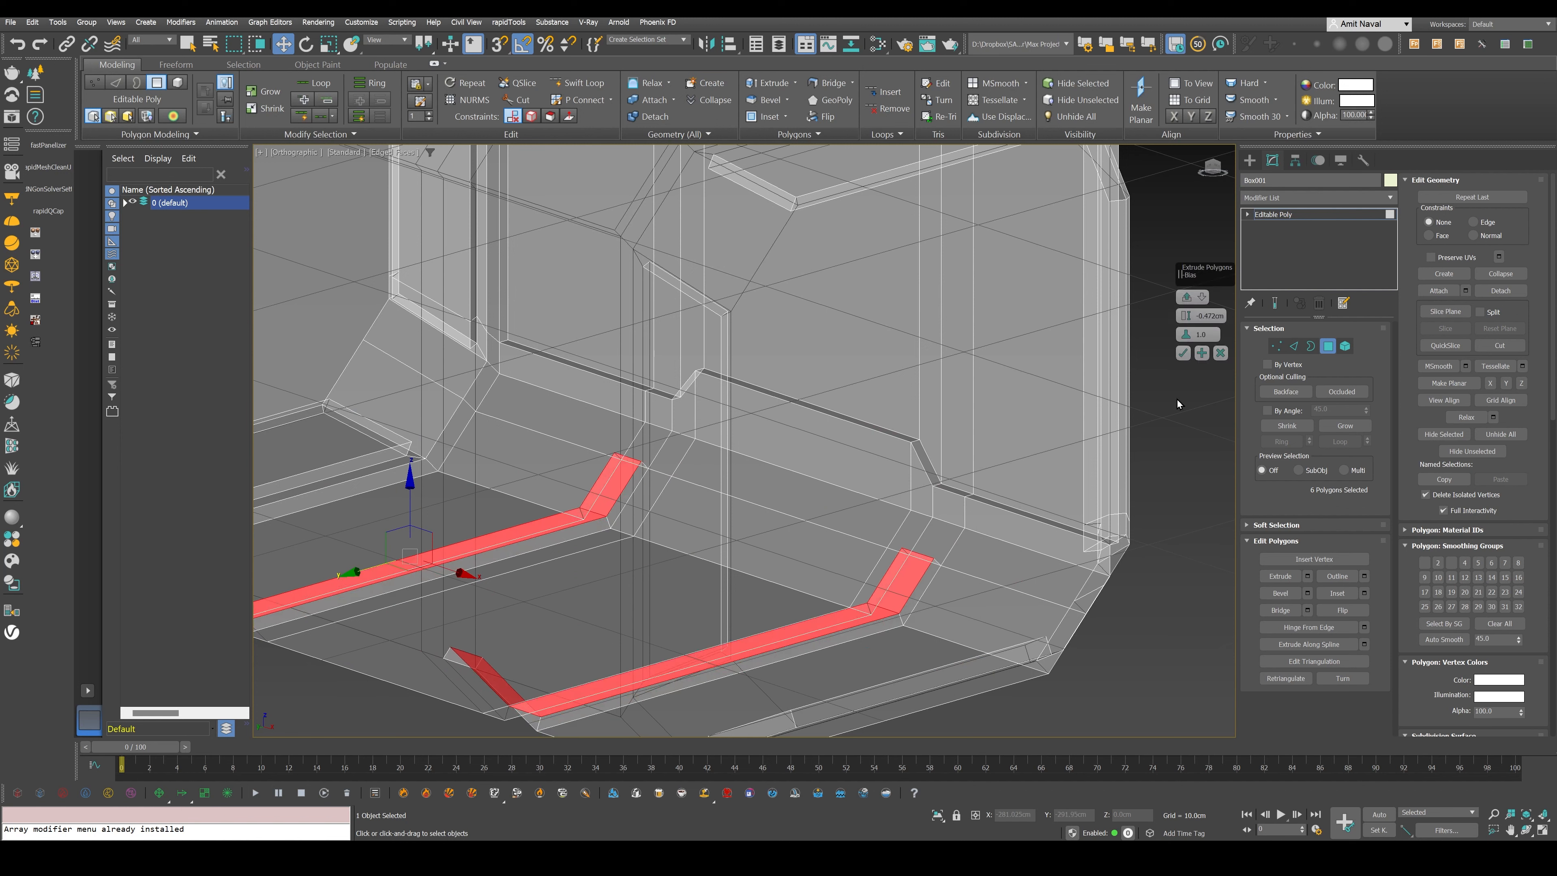
left_click(1187, 297)
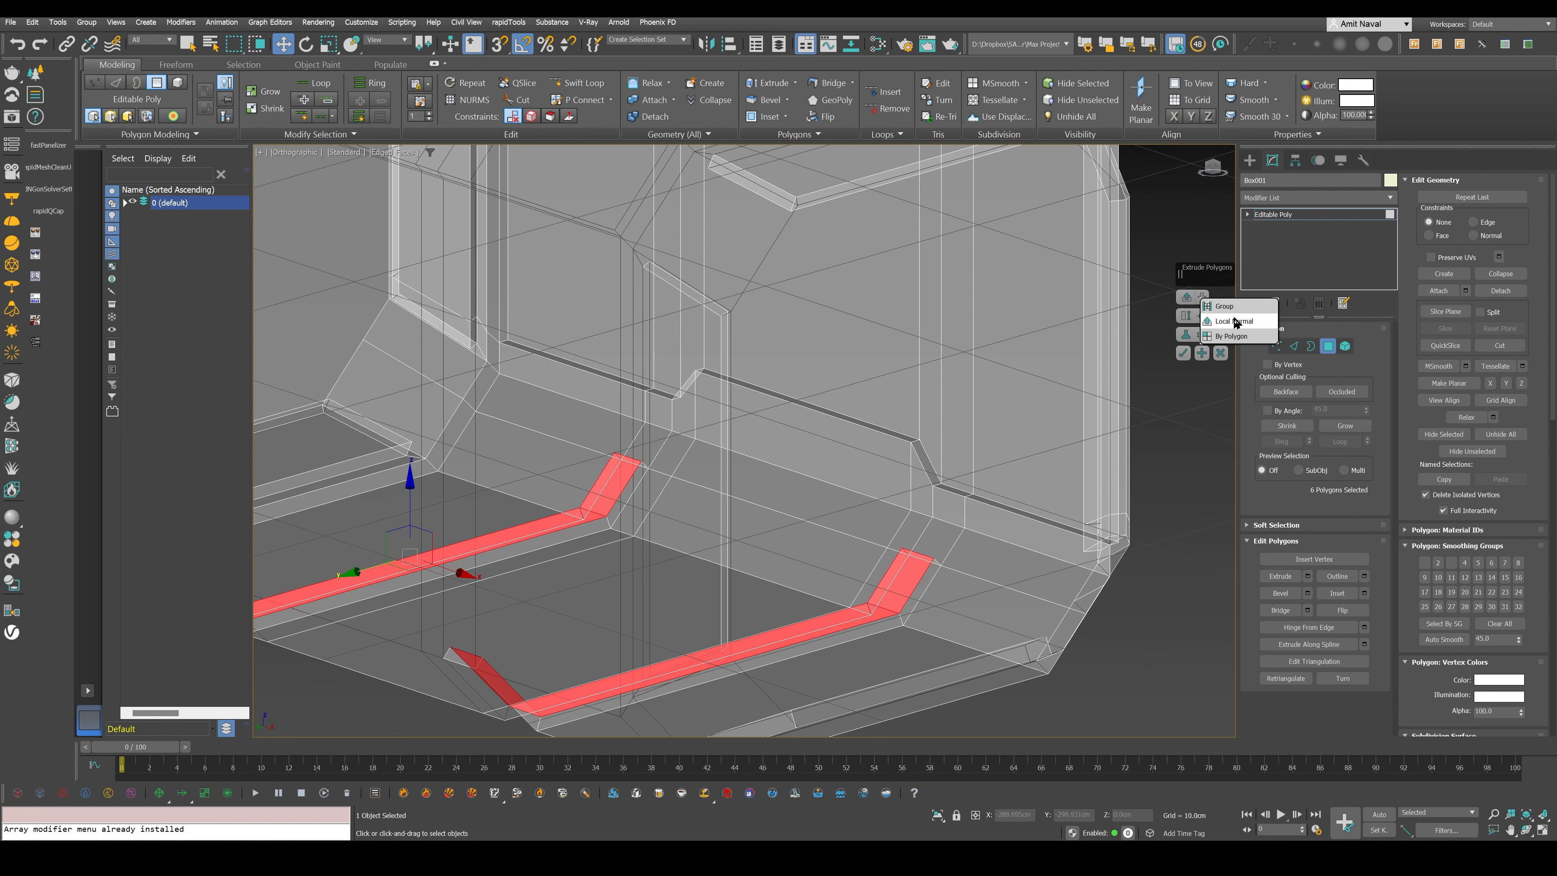
left_click(1236, 322)
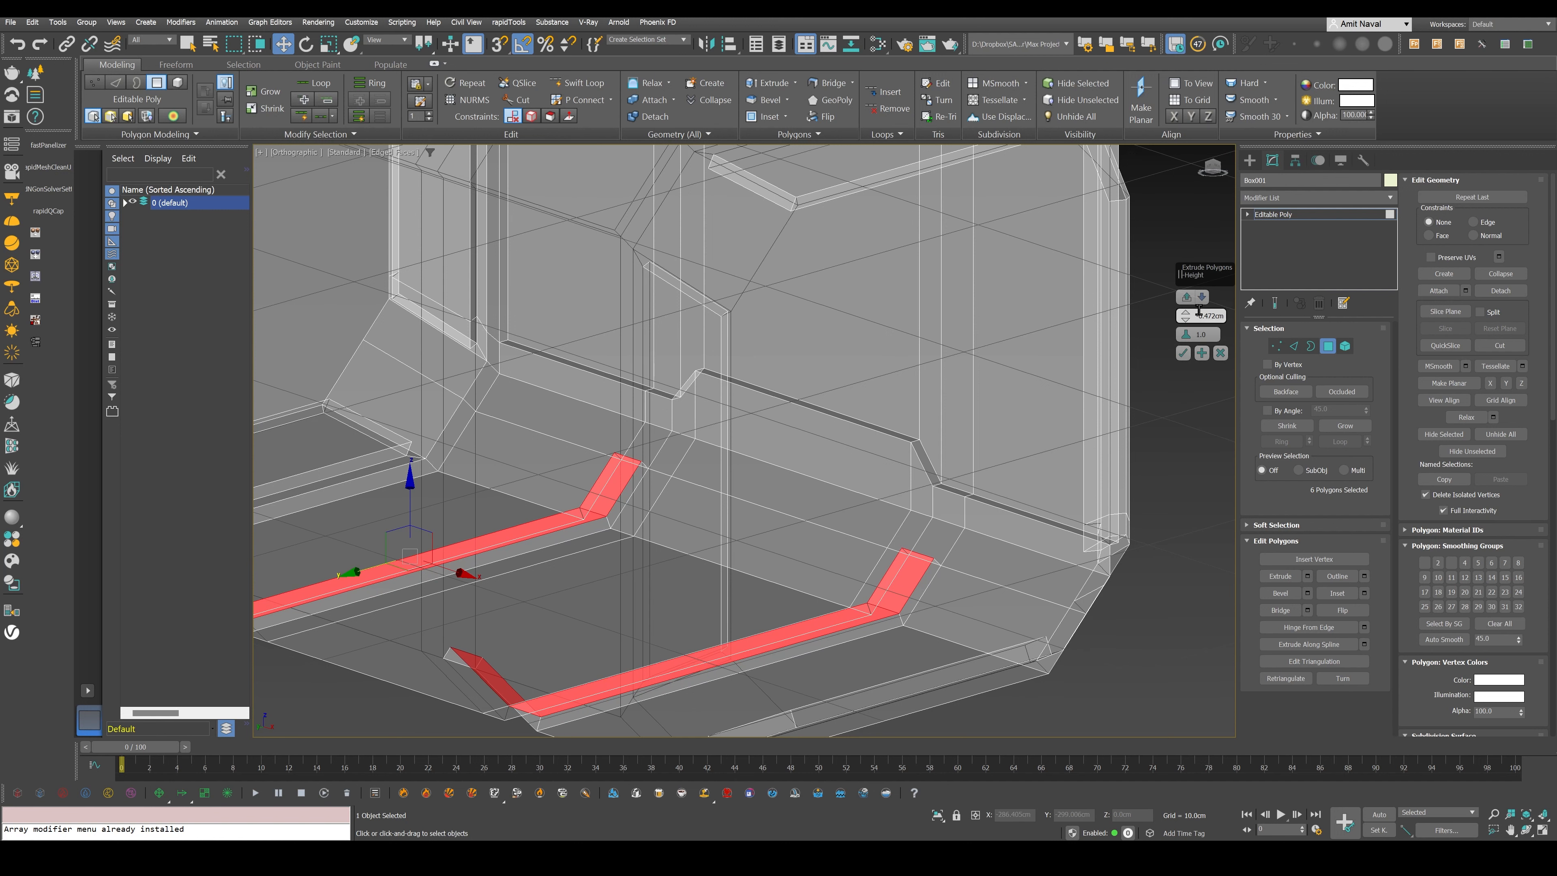
left_click(1182, 354)
middle_click_drag(874, 515, 890, 444)
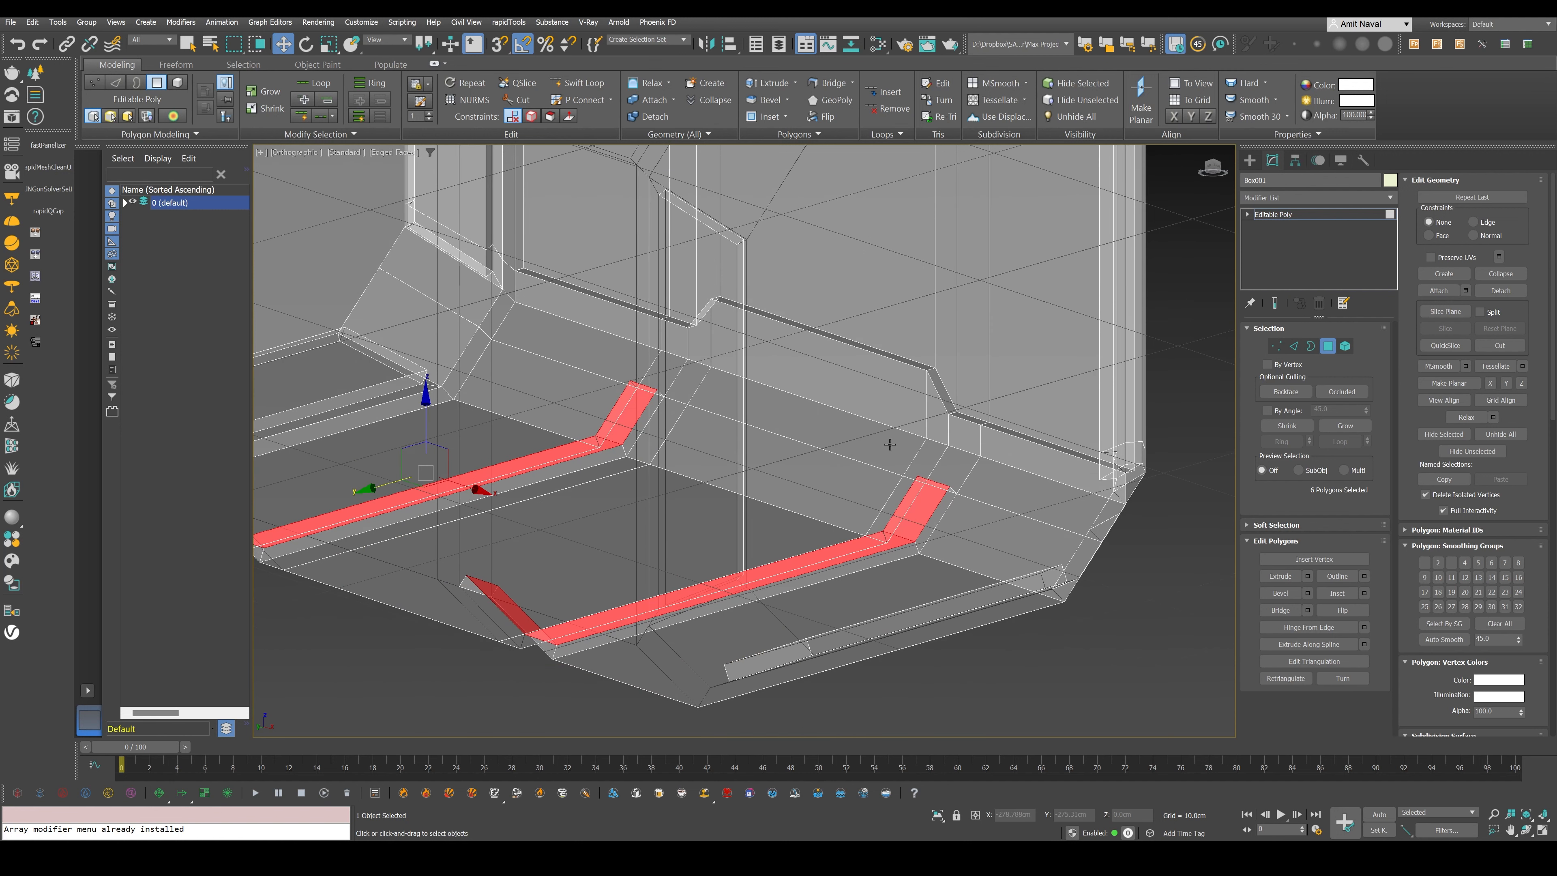
- Turn off the head's see-through display, leave polygon editing, and examine the recessed notches with the head isolated
key("alt+x")
key("4")
key("F4")
scroll(904, 481, "down", 5)
mouse_move(947, 469)
middle_mouse_down("alt")
mouse_move(920, 475)
mouse_move(887, 449)
mouse_move(899, 491)
mouse_move(954, 484)
mouse_move(795, 388)
mouse_move(759, 540)
mouse_move(737, 507)
mouse_move(772, 490)
mouse_move(726, 648)
middle_mouse_up("alt")
key("alt+q")
key("F4")
scroll(794, 482, "up", 5)
middle_click_drag(726, 648, 818, 631, "alt")
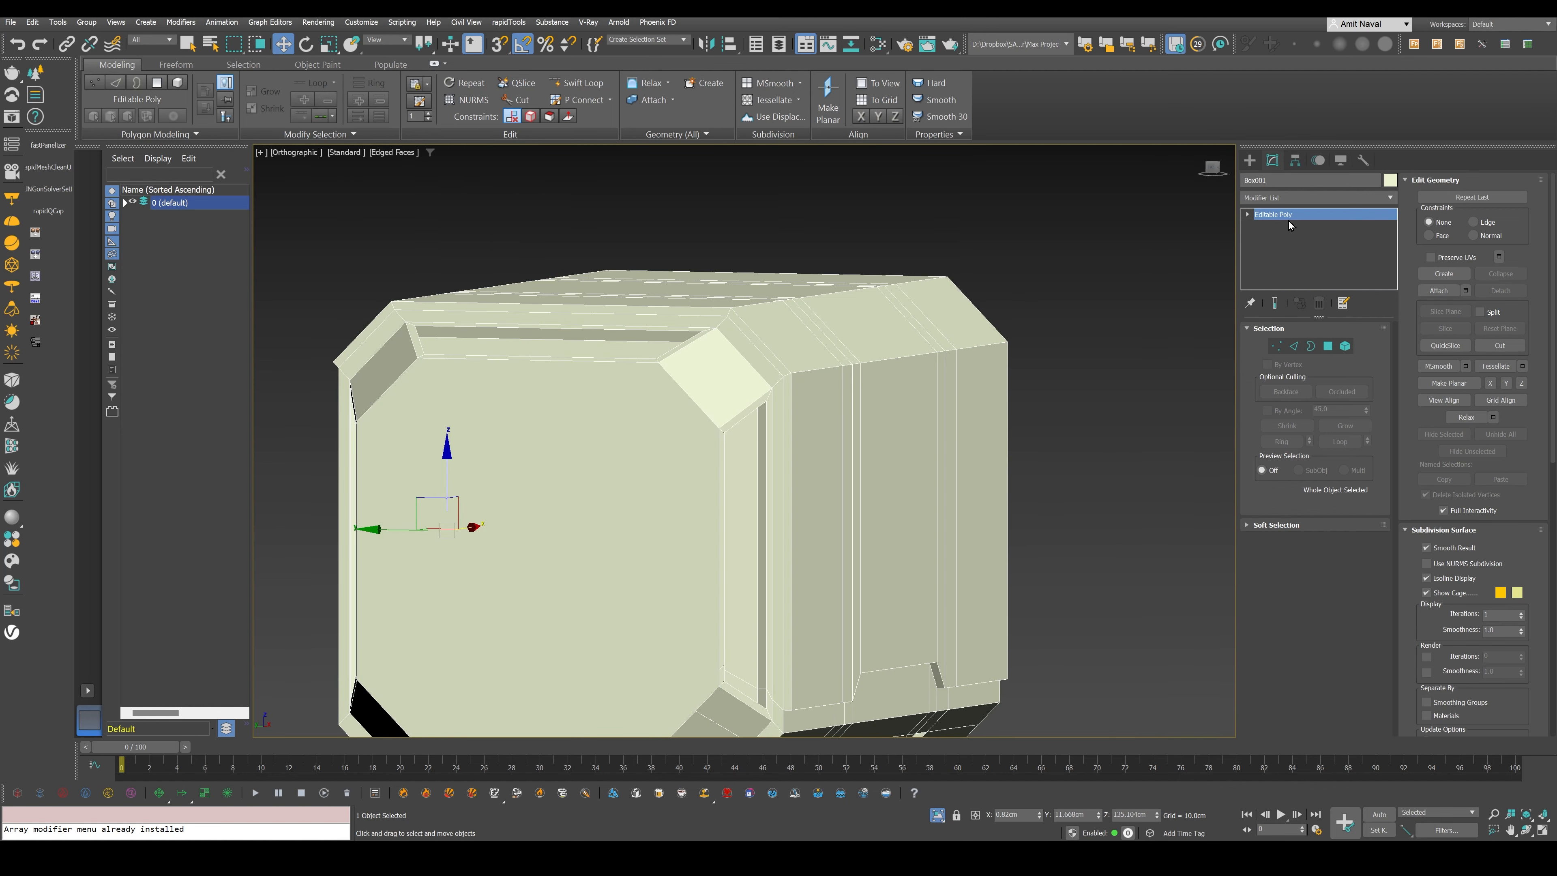
- Add a Symmetry modifier to the head and set its mirror axis to Z
left_click(1309, 197)
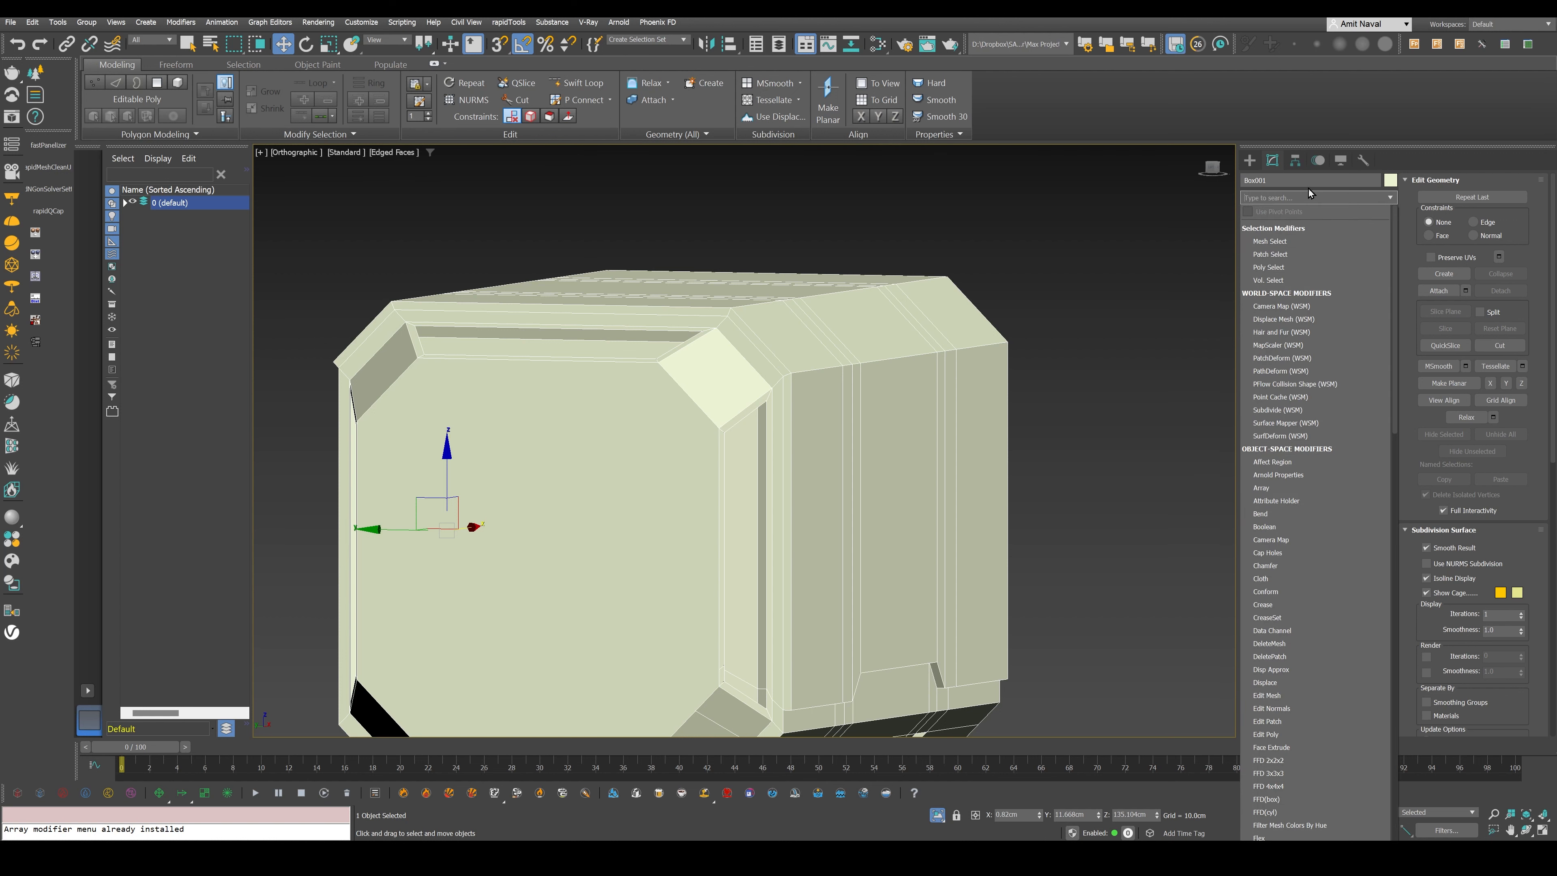
type("sy")
key("Return")
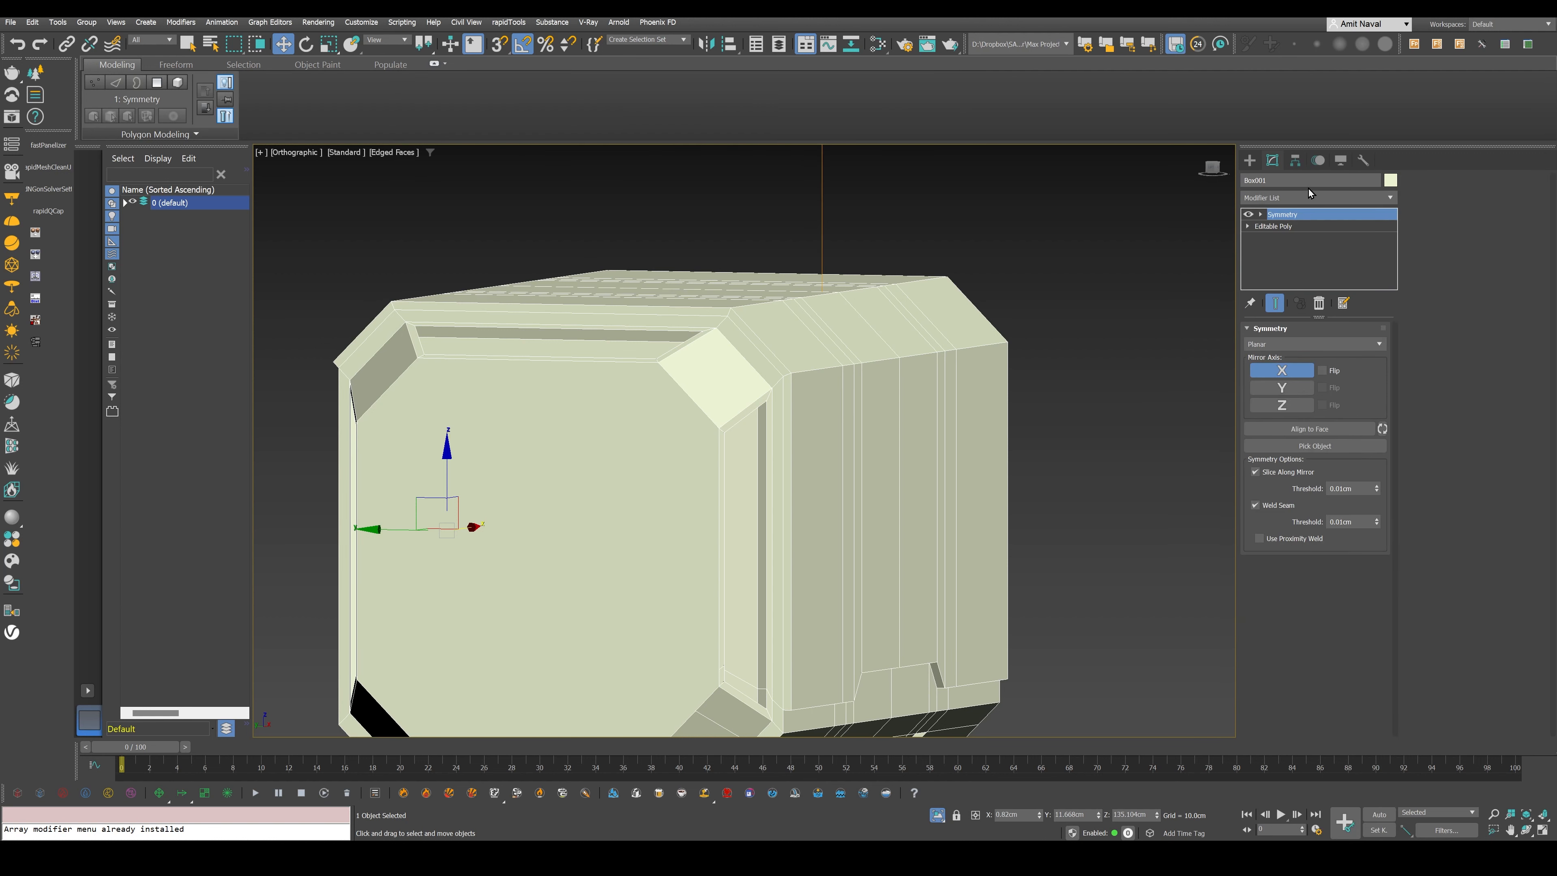
left_click(1295, 405)
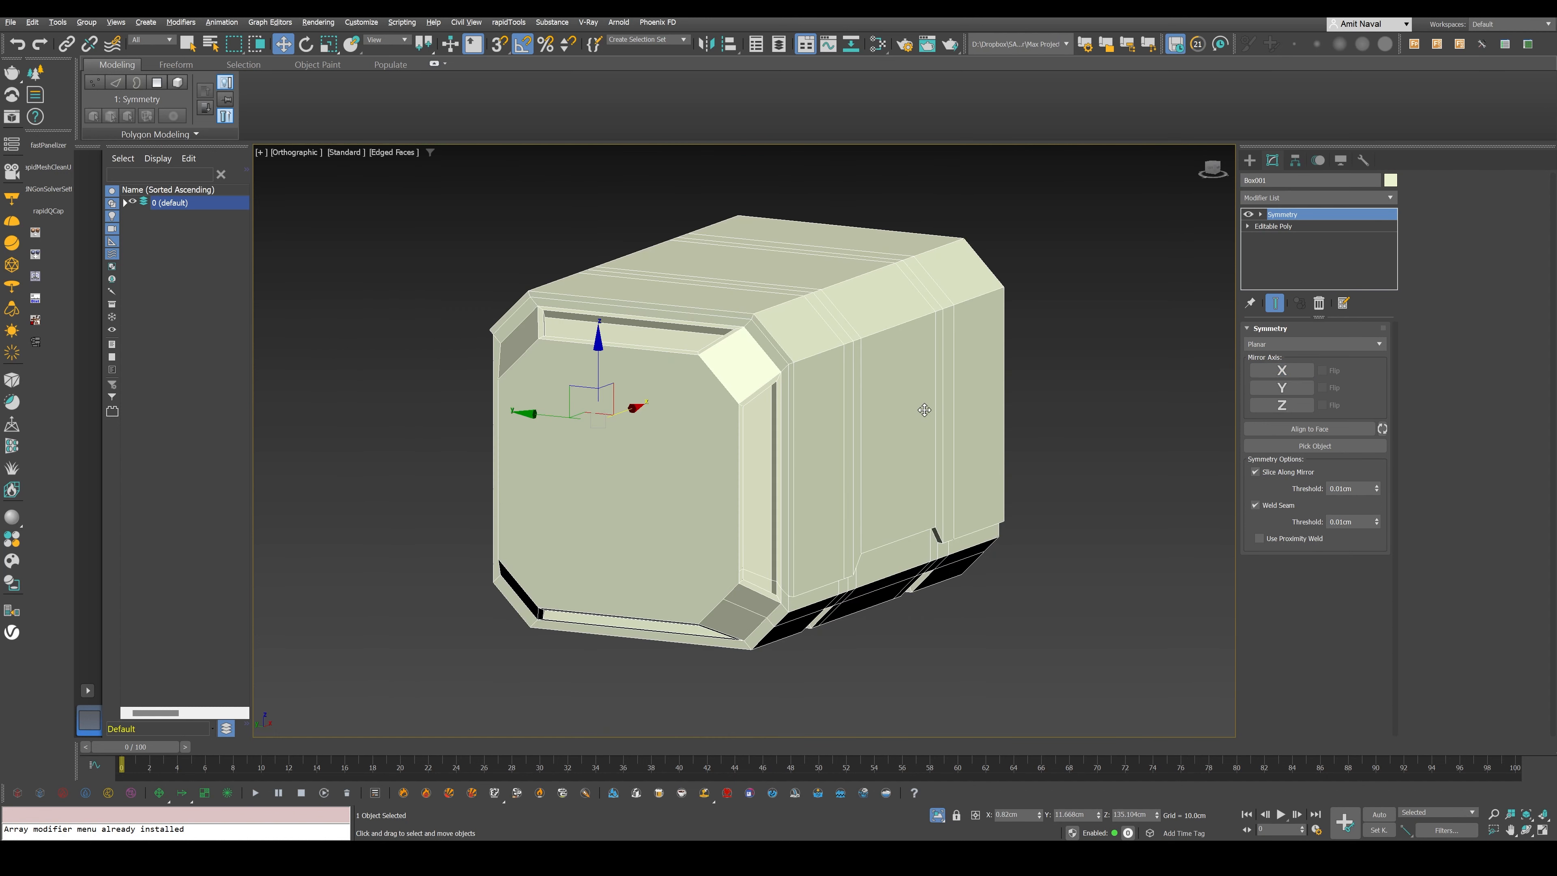
left_click(1281, 388)
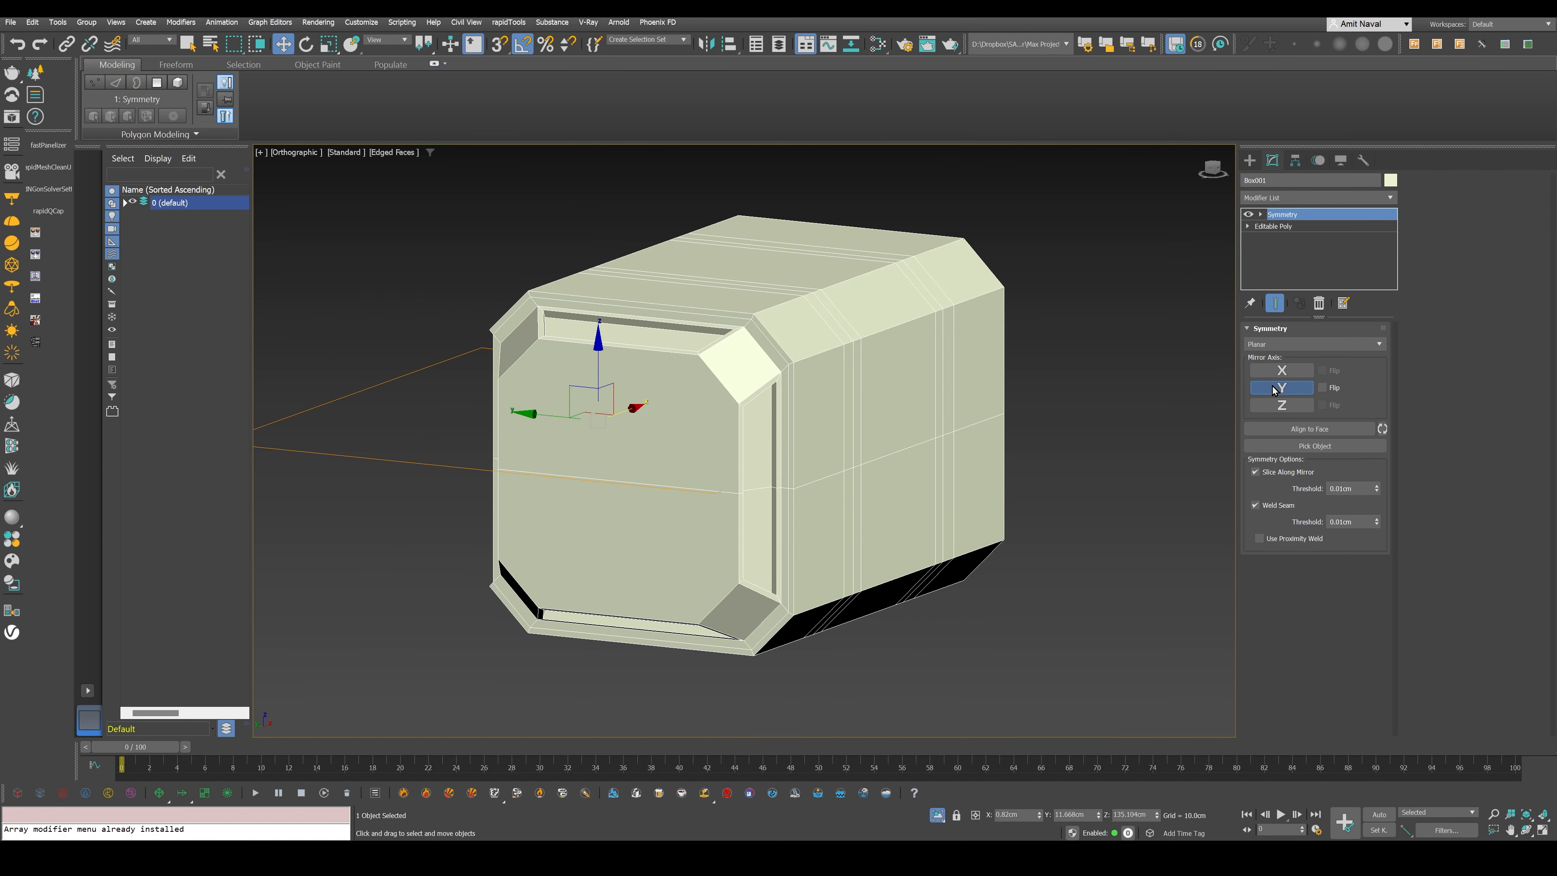
left_click(1276, 404)
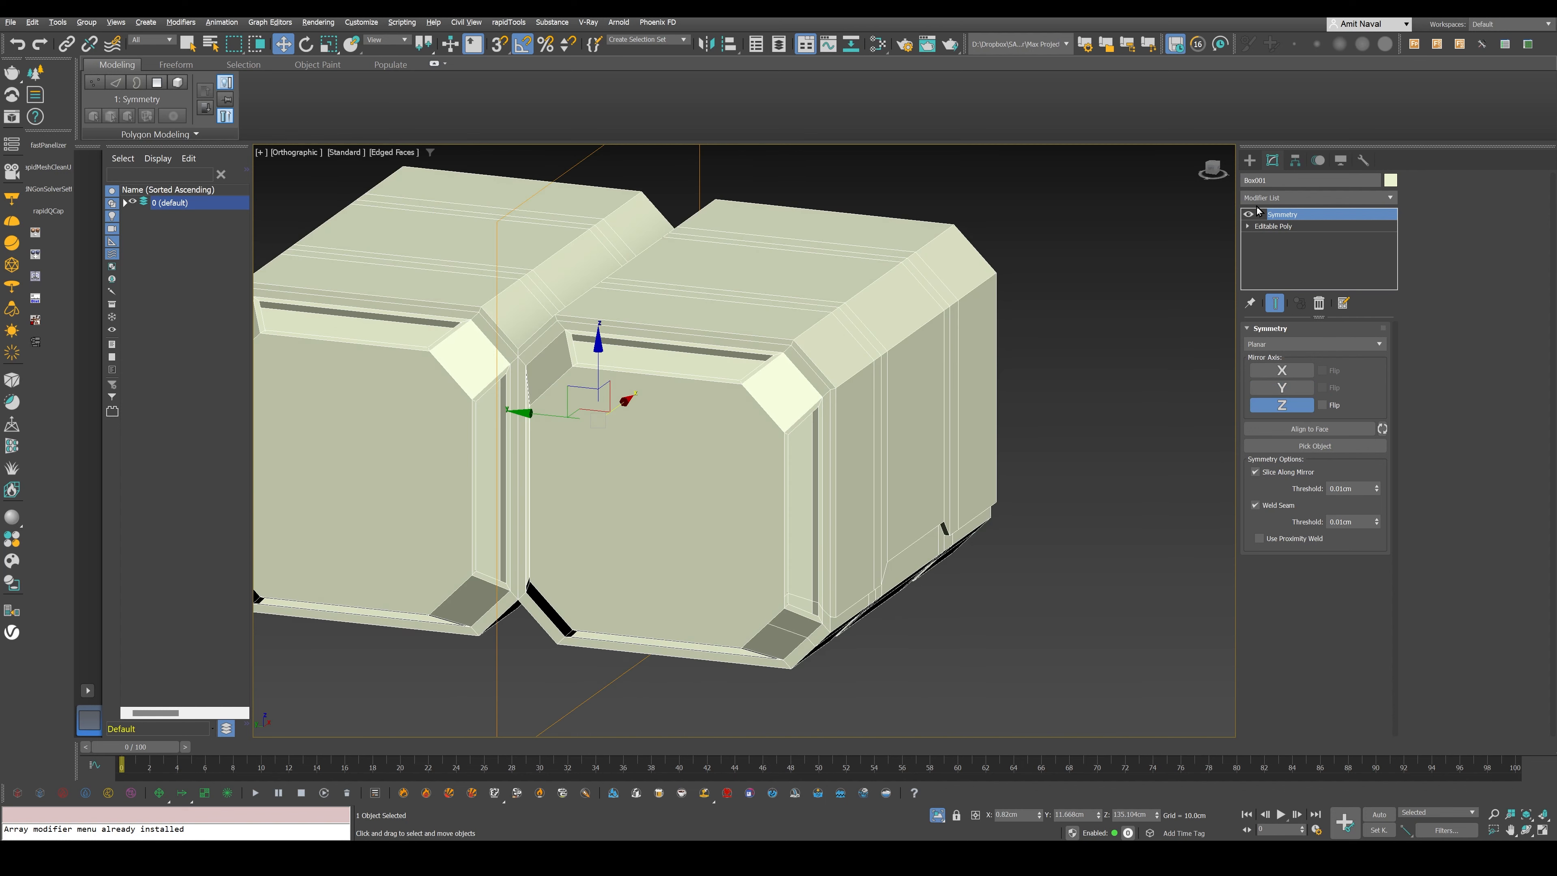
- Move the Symmetry mirror plane to the middle of the head, matching the blueprint's centreline in the left view
left_click(1260, 214)
left_click(1282, 227)
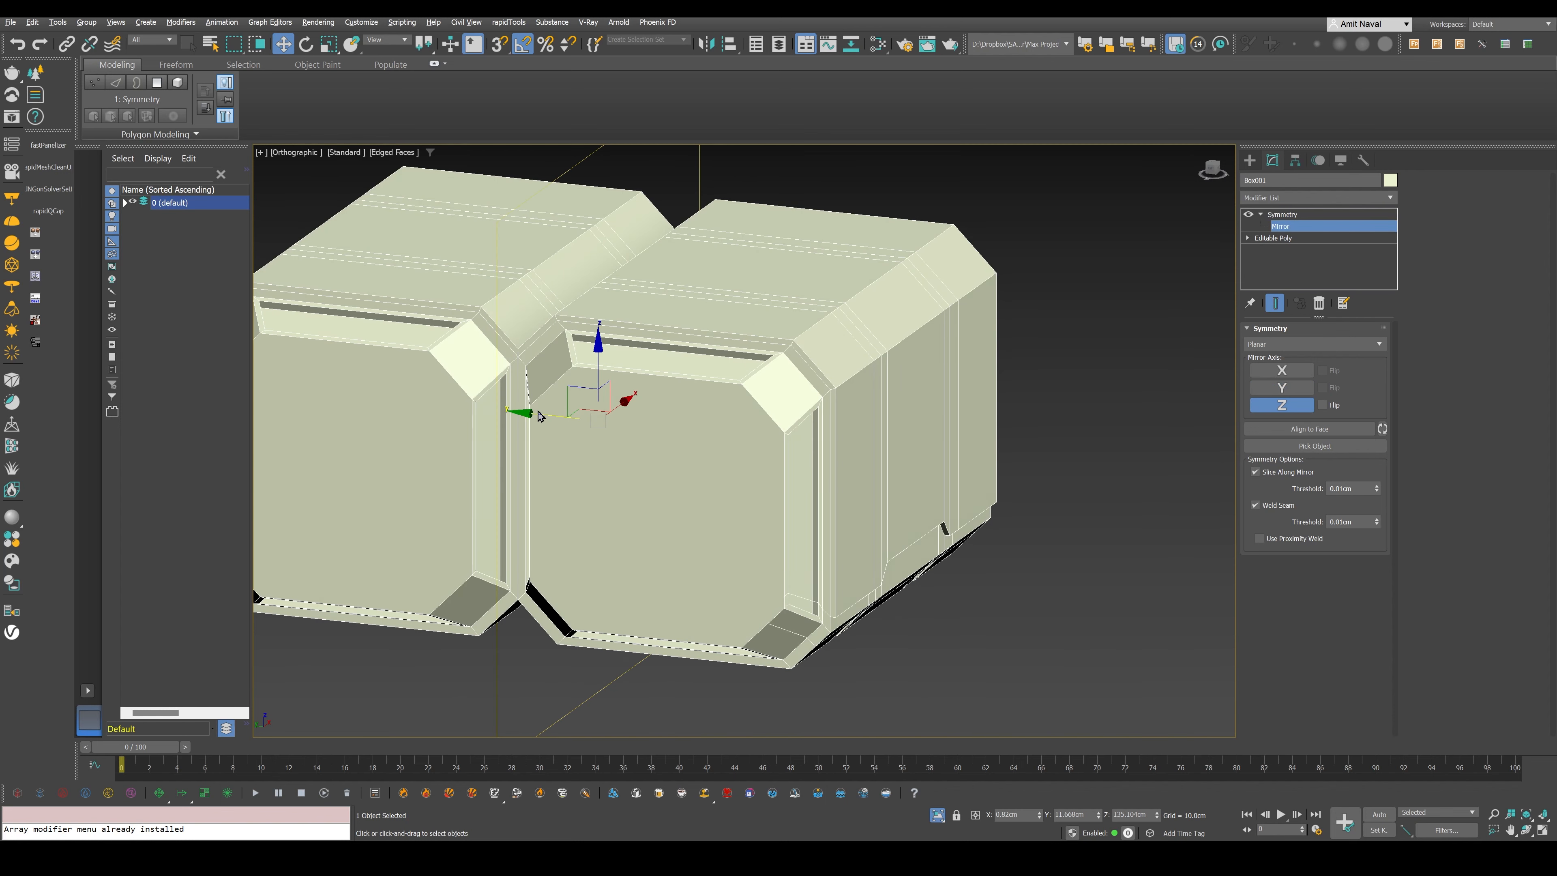
left_click_drag(540, 416, 693, 445)
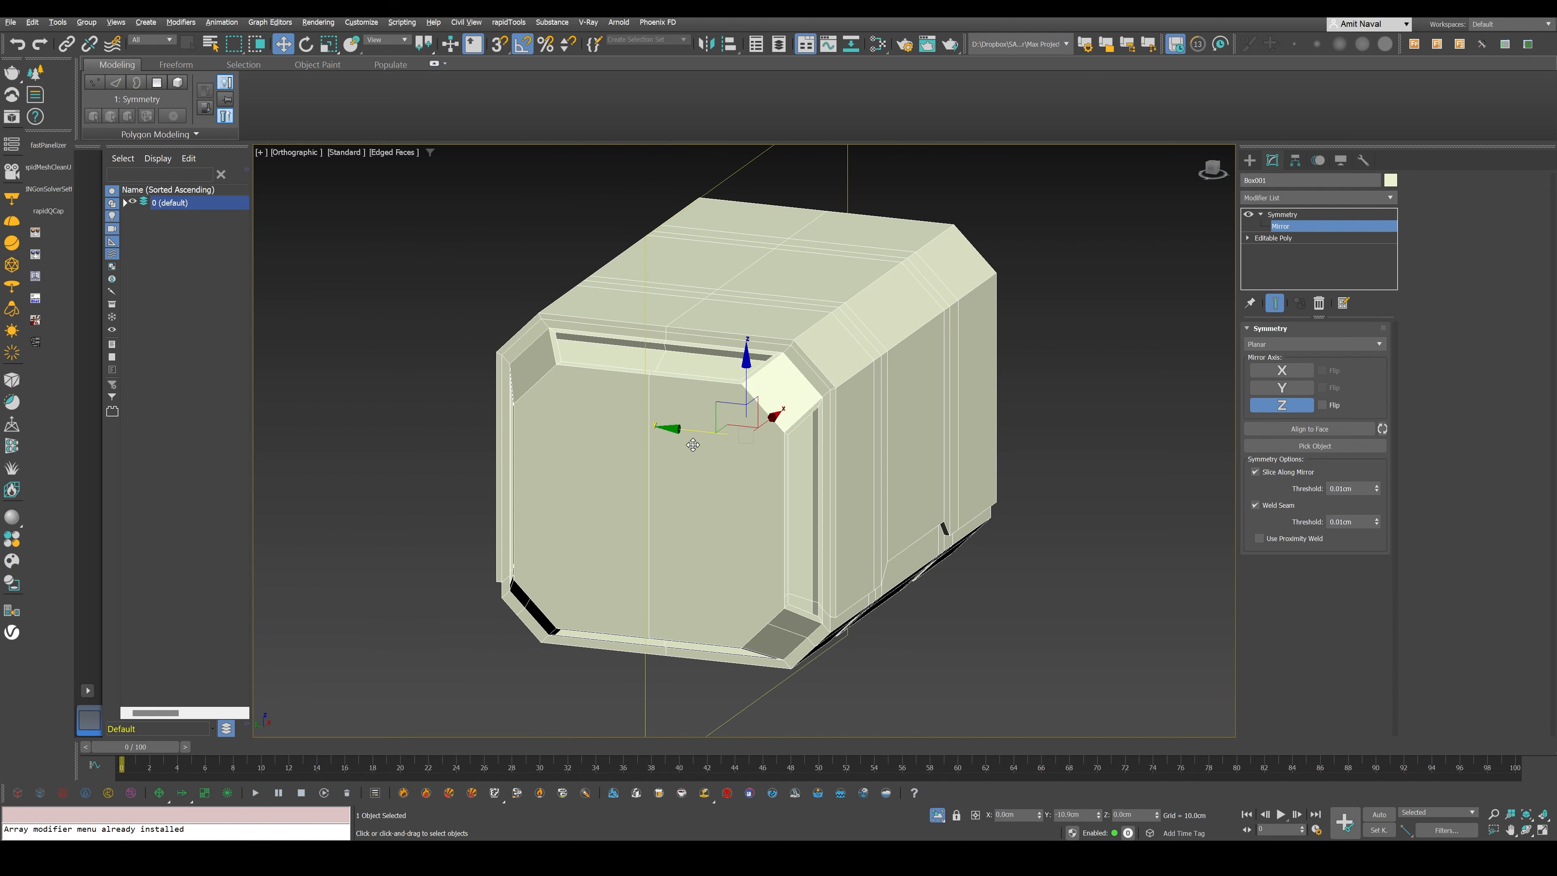
key("alt+w")
key("alt+w")
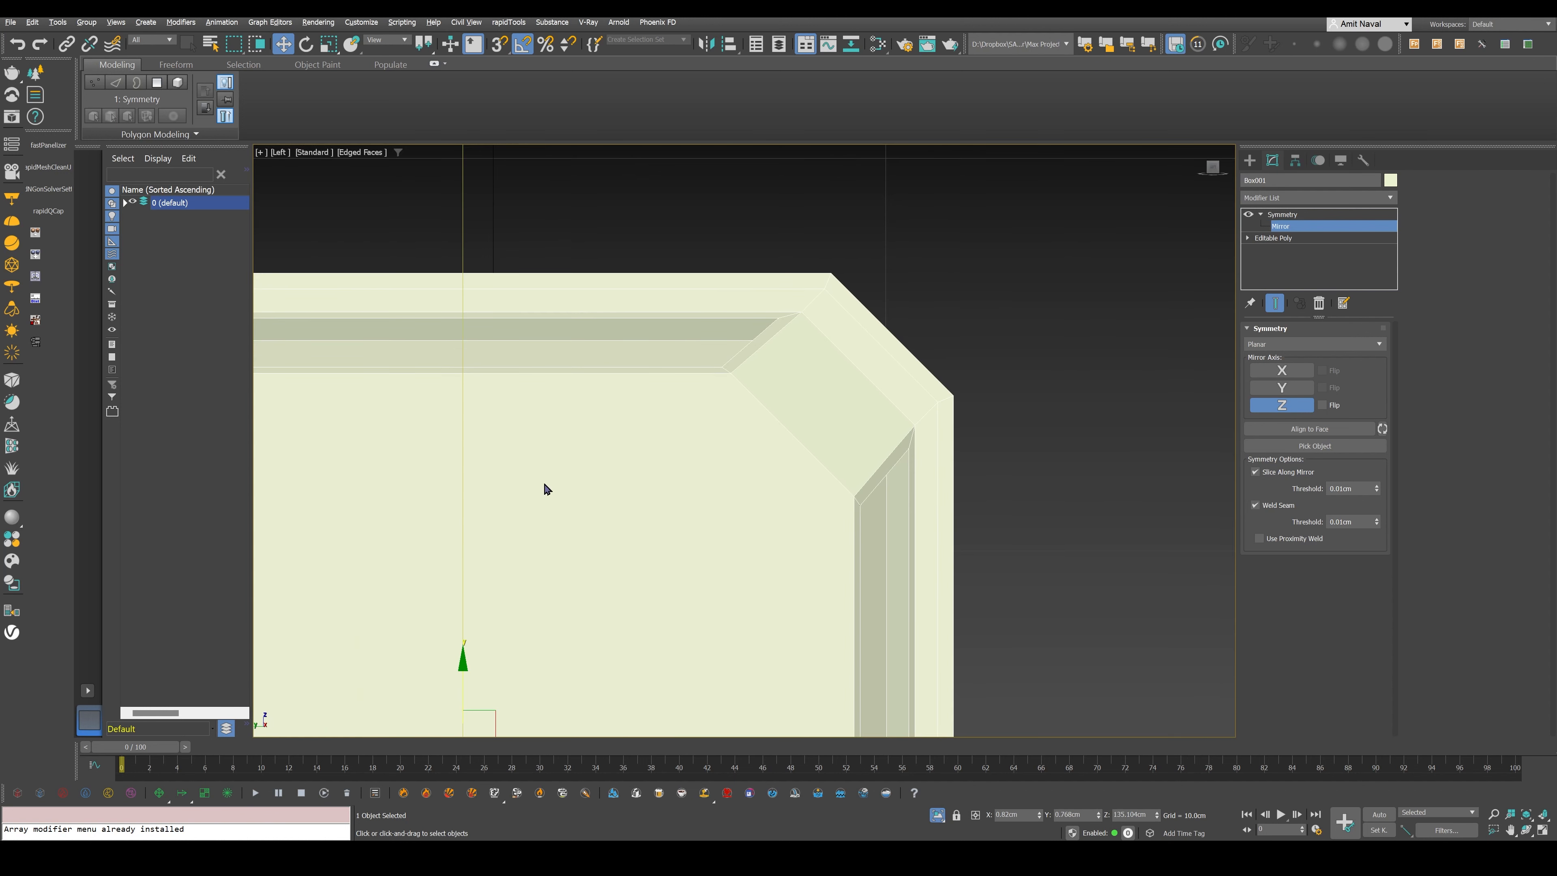
middle_click_drag(548, 490, 552, 467)
key("z")
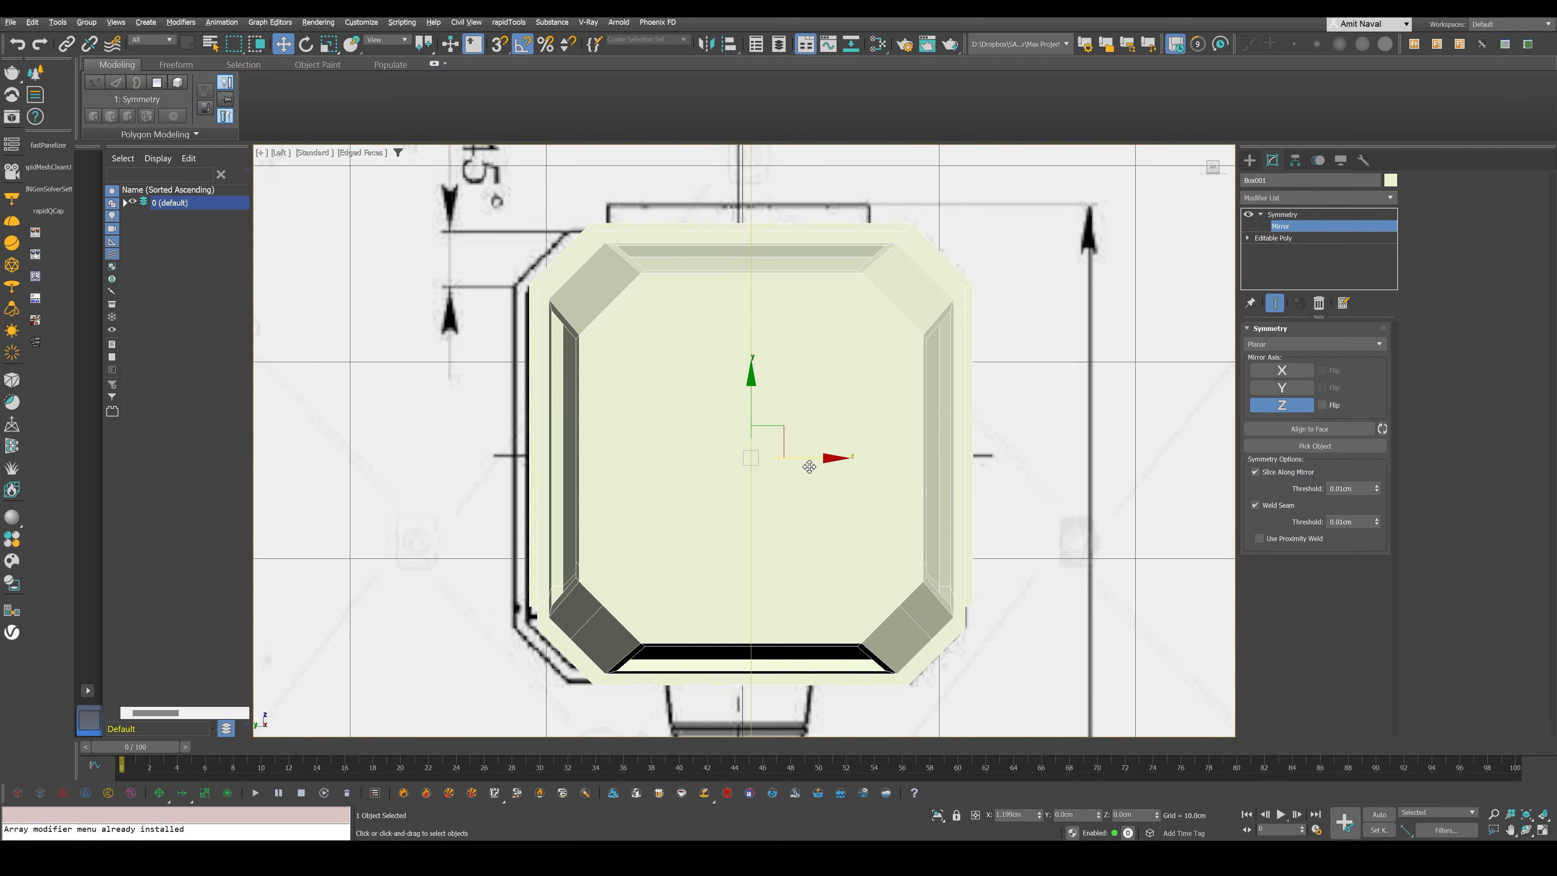
left_click_drag(809, 467, 801, 466)
key("ctrl+b")
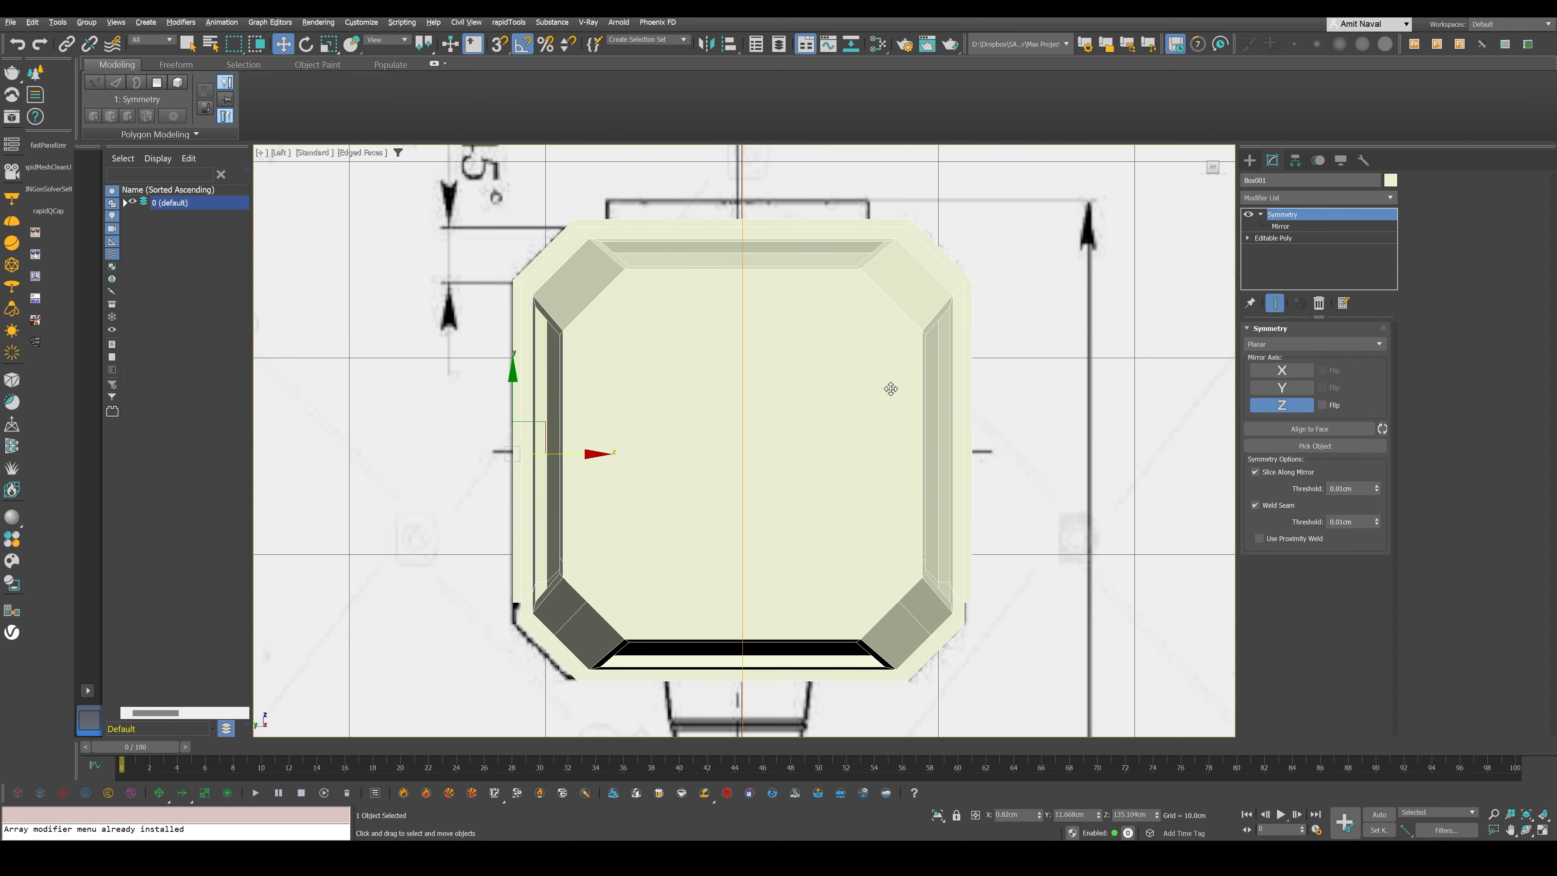
- Examine the mirrored head in the perspective view and end its isolation
middle_click_drag(684, 443, 836, 489, "alt")
key("p")
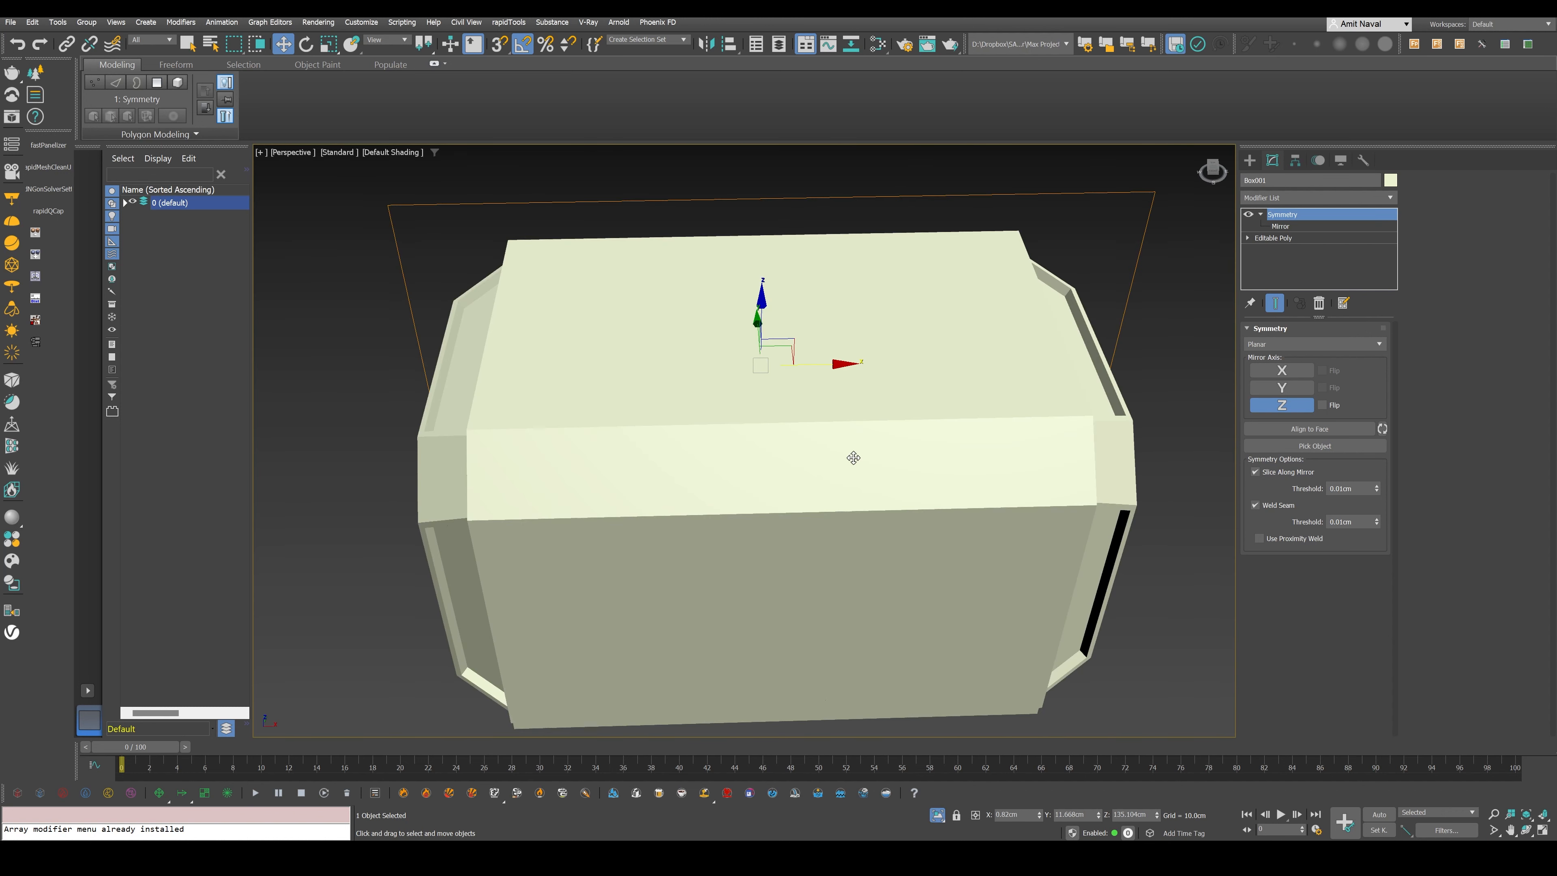
scroll(852, 456, "down", 5)
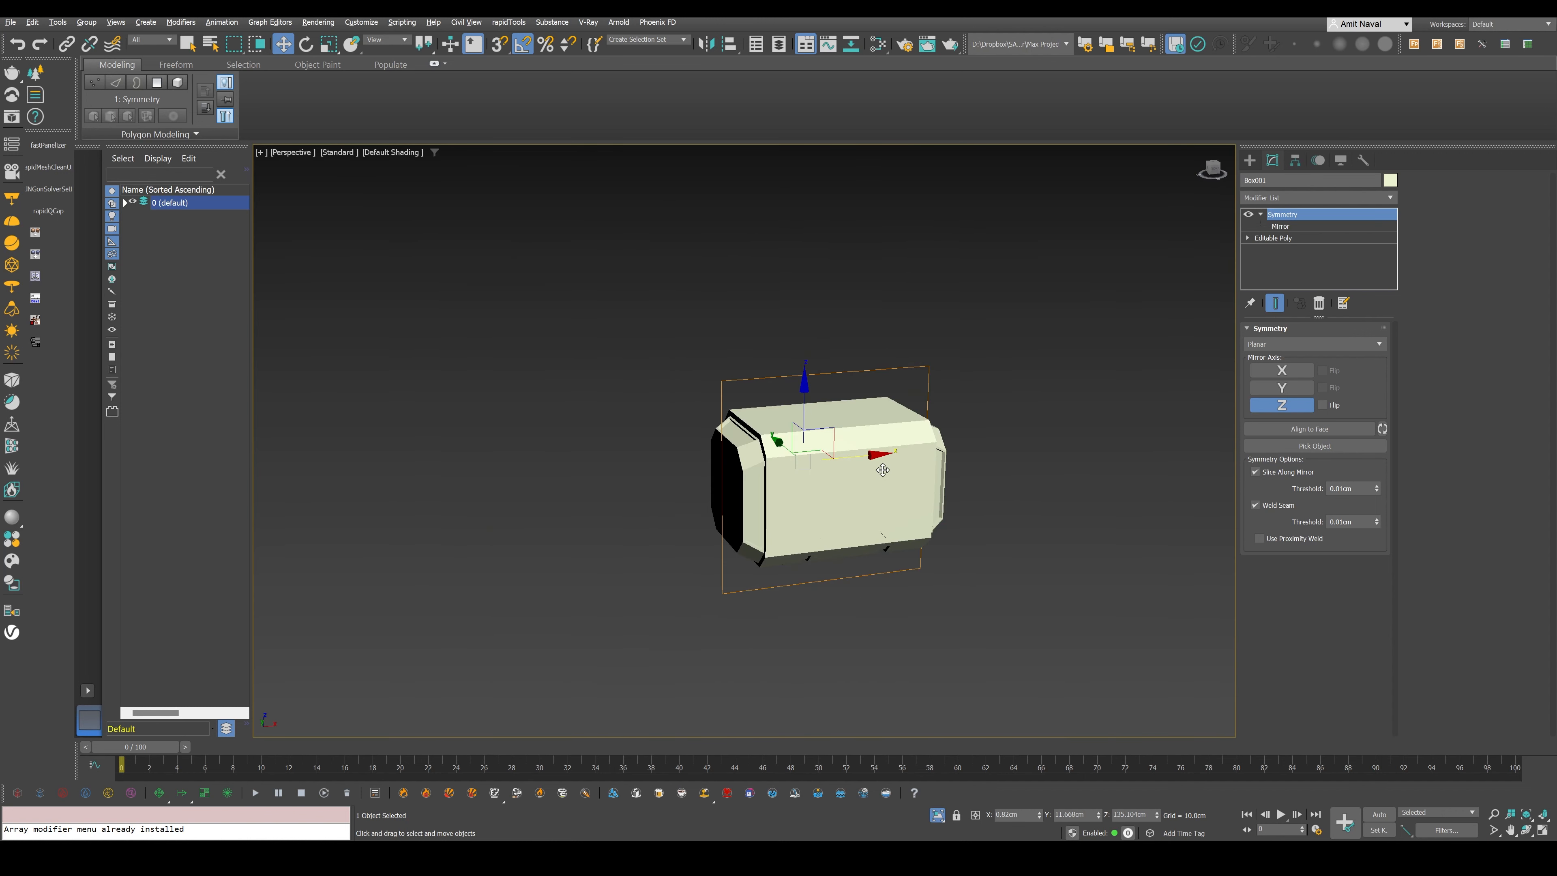
key("alt+q")
- Create a cylinder for the handle in the top view, about 6.2 cm in radius and 21.9 cm high
key("f")
key("z")
middle_click_drag(844, 662, 908, 296)
scroll(900, 438, "down", 2)
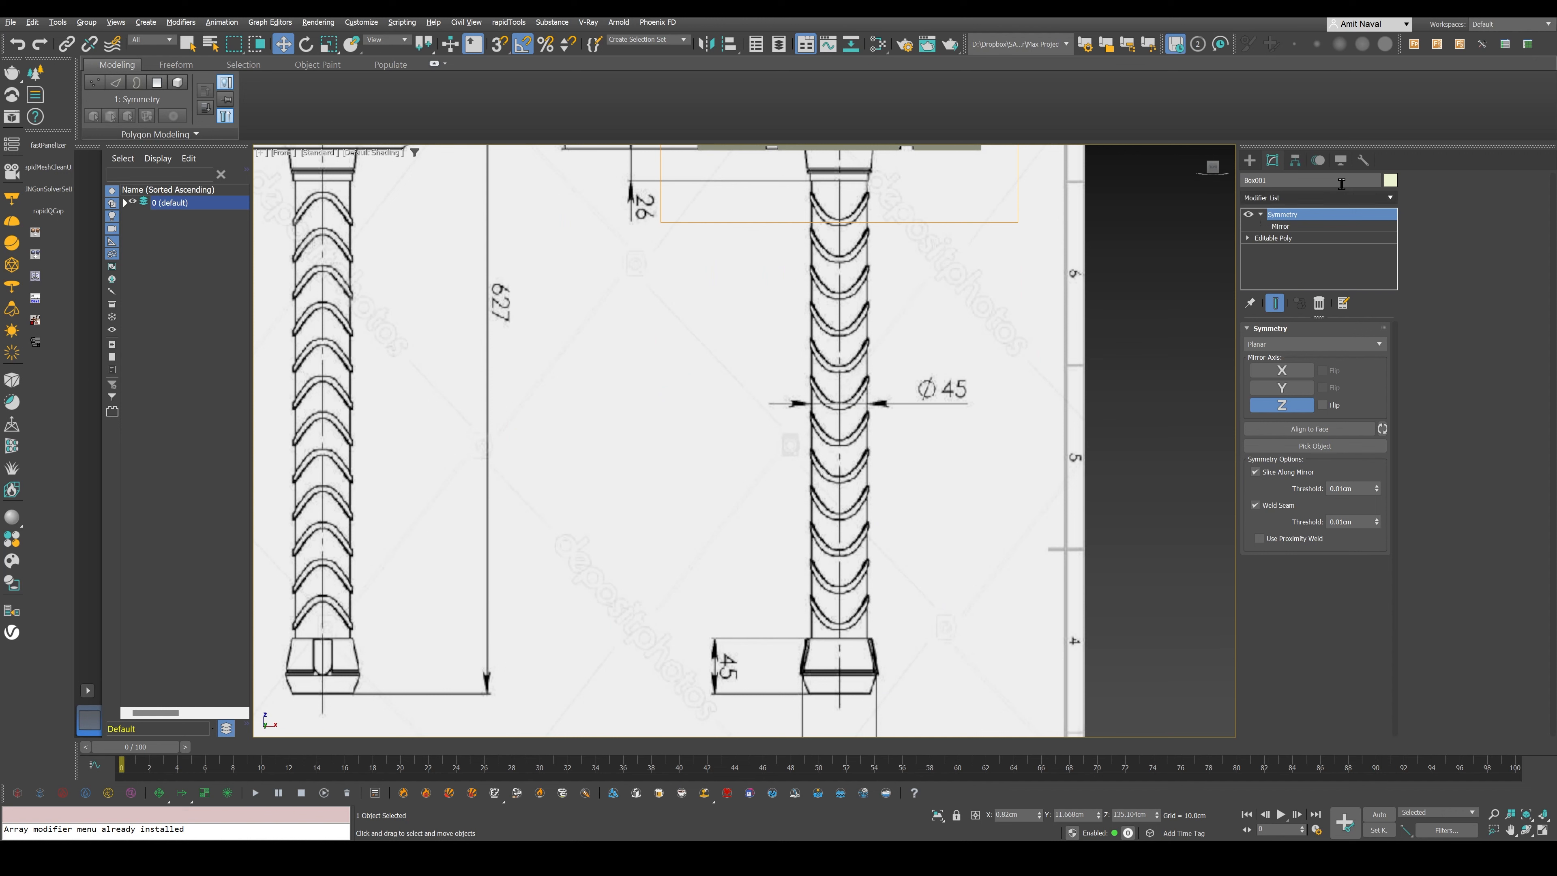
left_click(1250, 160)
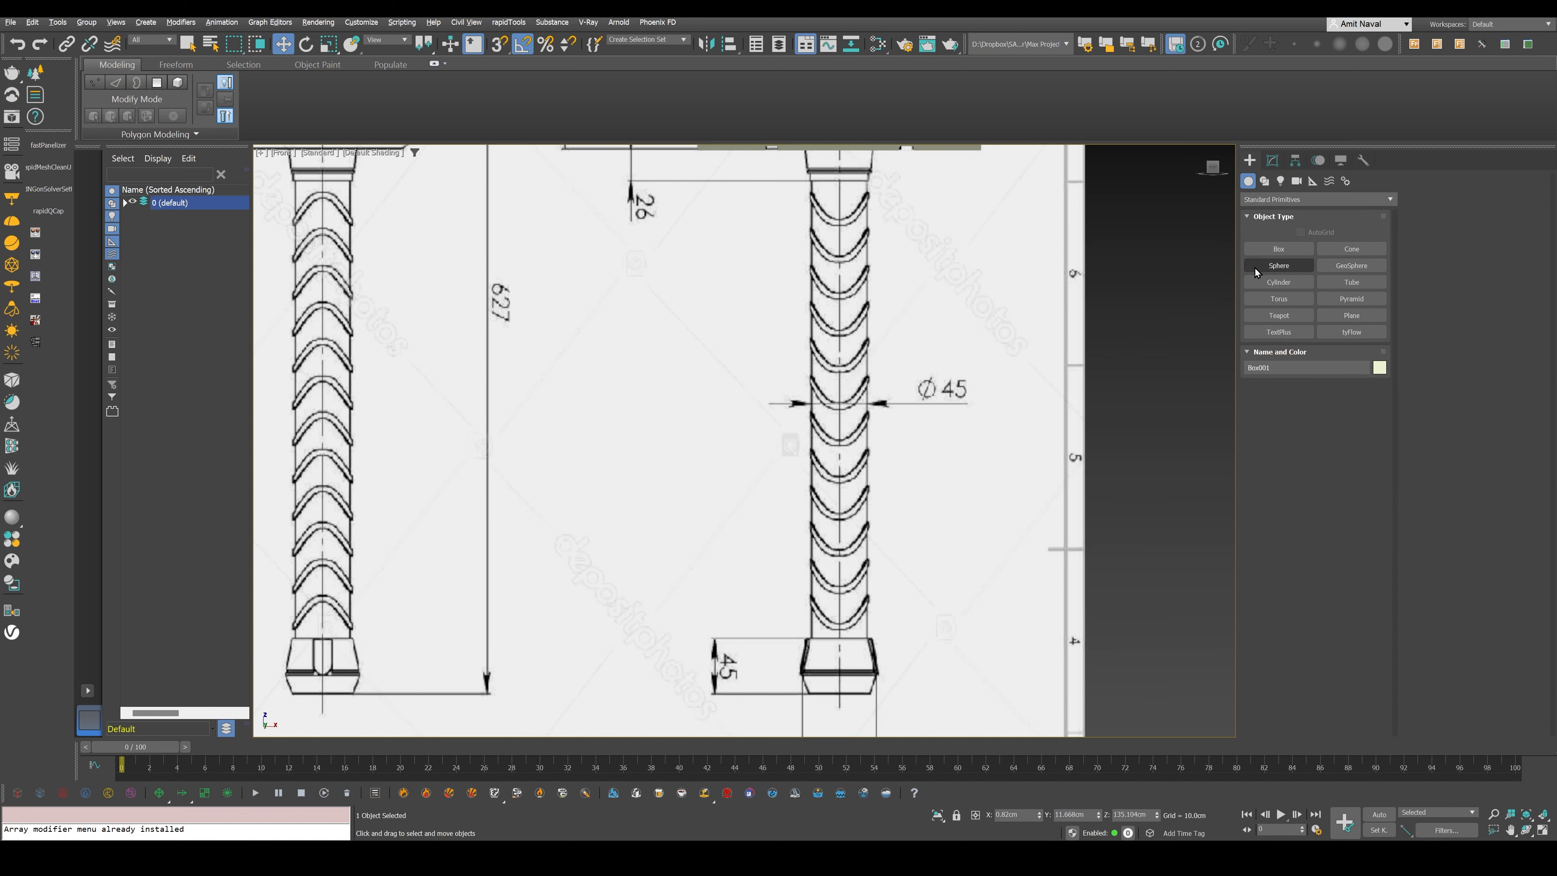
left_click(1279, 281)
key("alt+w")
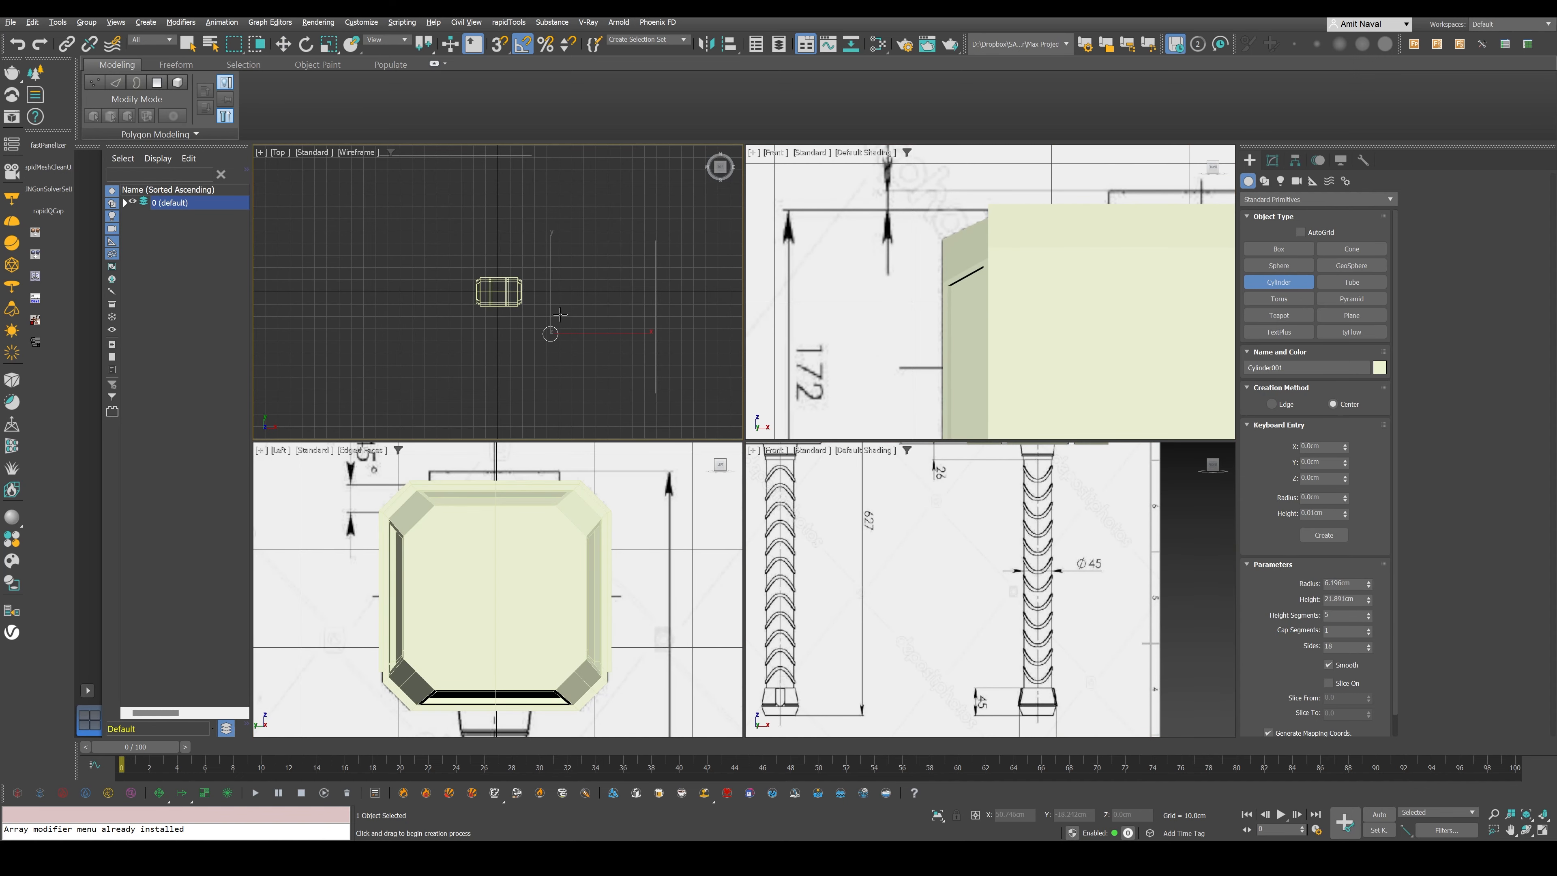
key("w")
- Move the cylinder in the front view so its base is centred on the handle axis at the pommel's upper edge
middle_click(987, 588)
middle_click(980, 316)
key("alt+w")
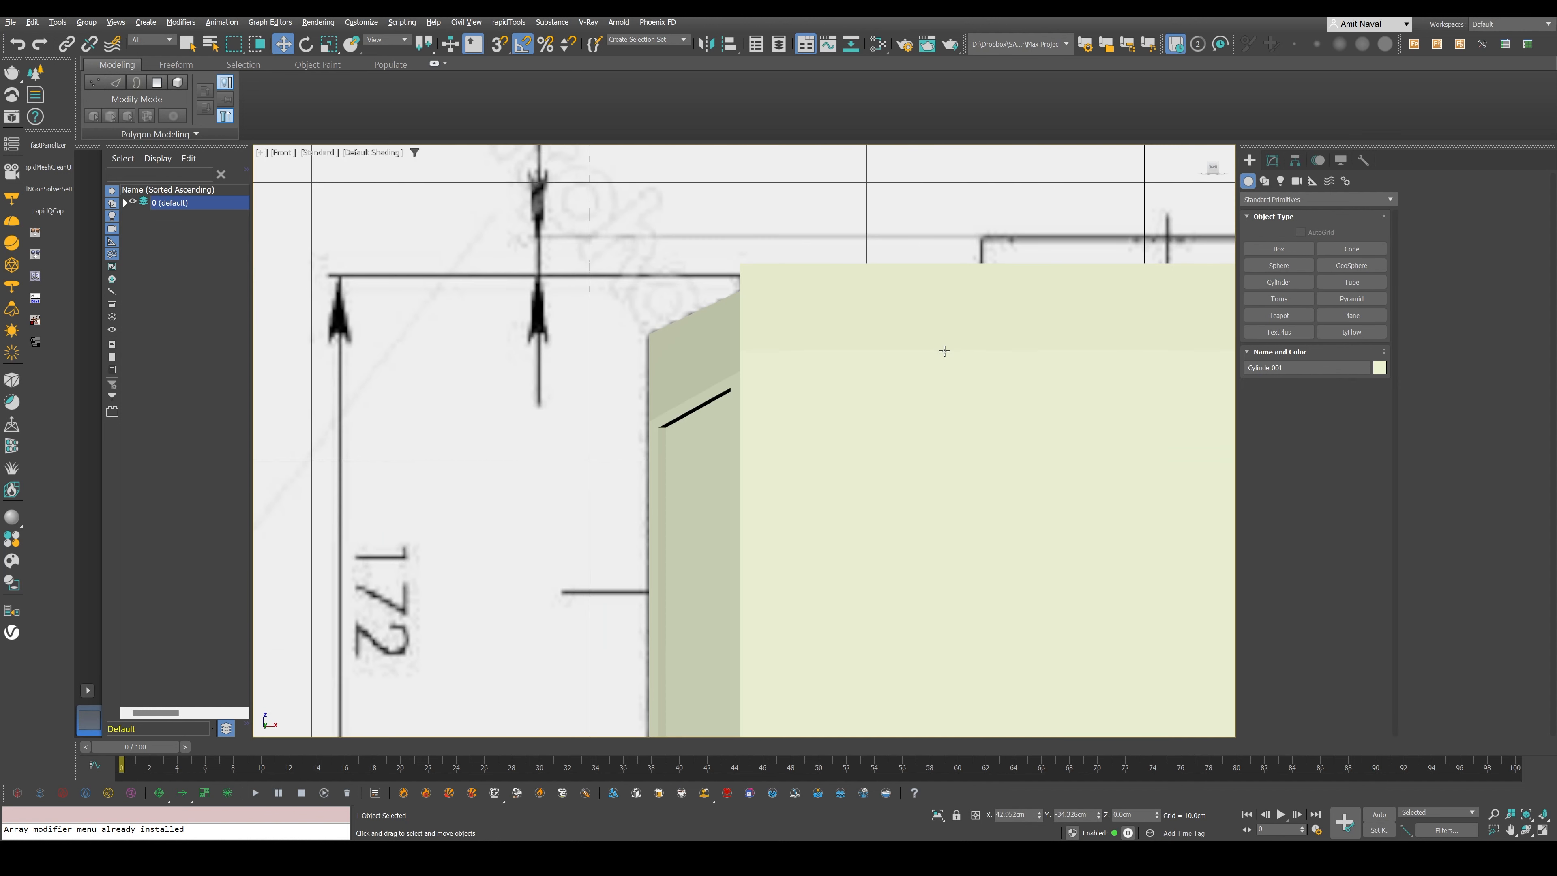
scroll(944, 350, "down", 10)
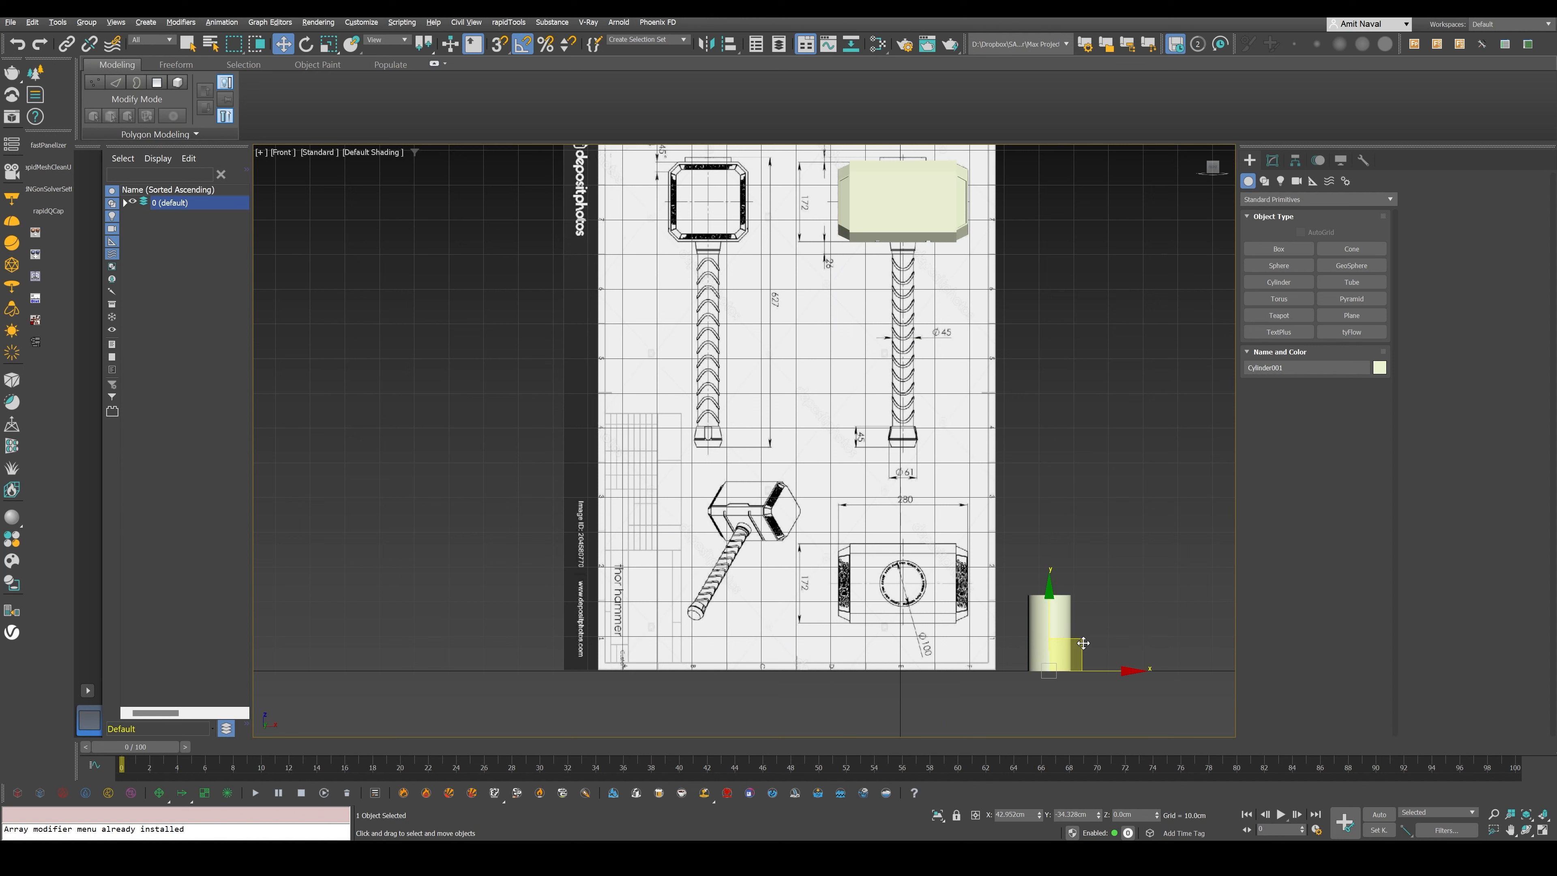
left_click_drag(1083, 643, 946, 393)
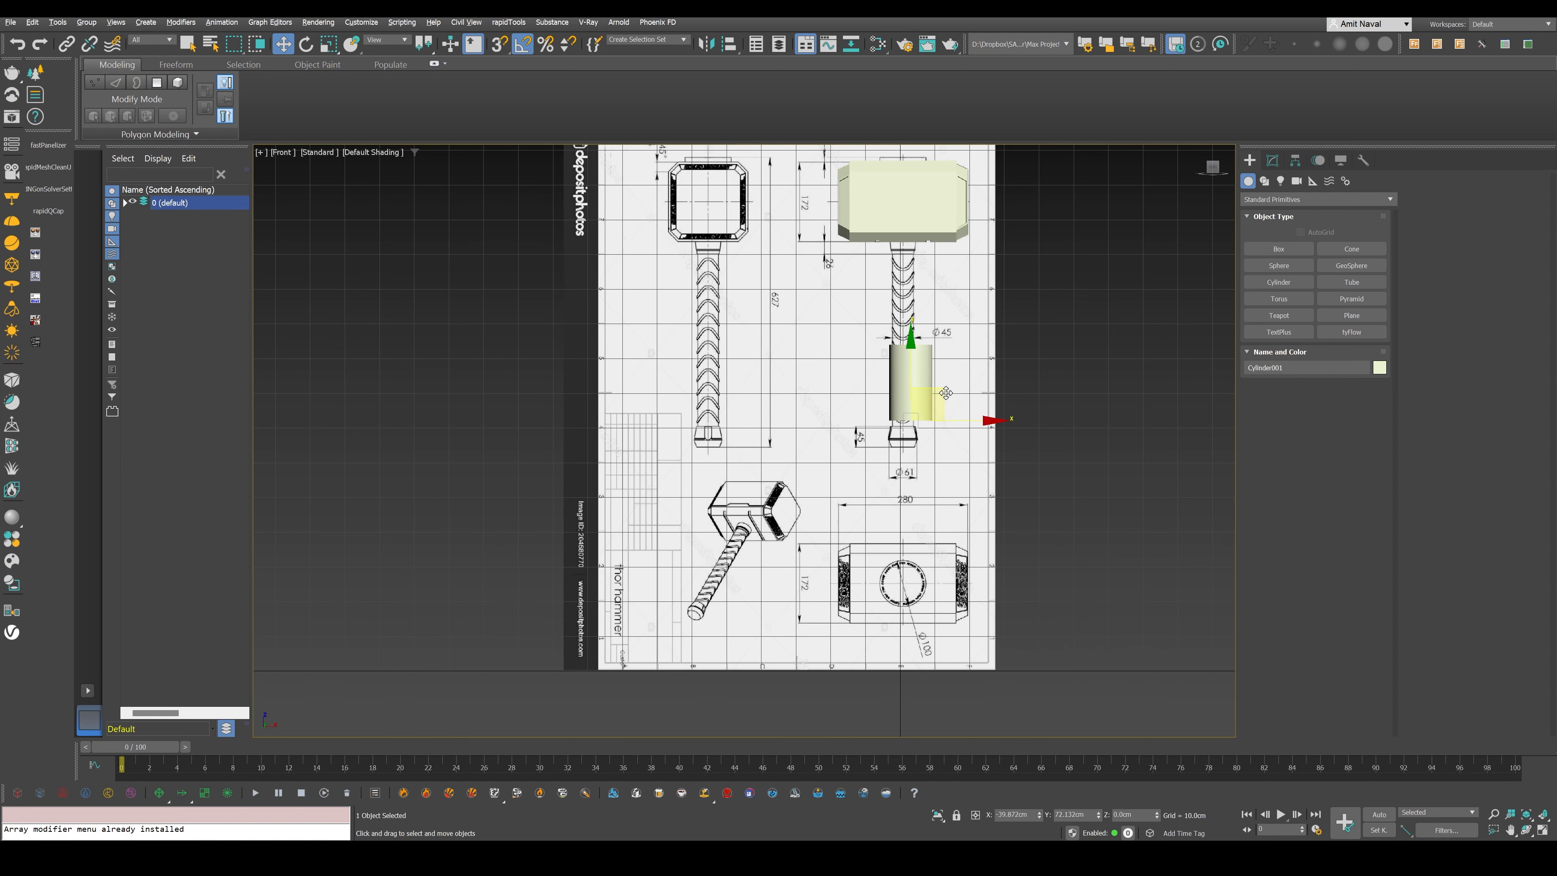
scroll(894, 421, "up", 9)
middle_click_drag(928, 428, 894, 467)
left_click_drag(1016, 455, 987, 470)
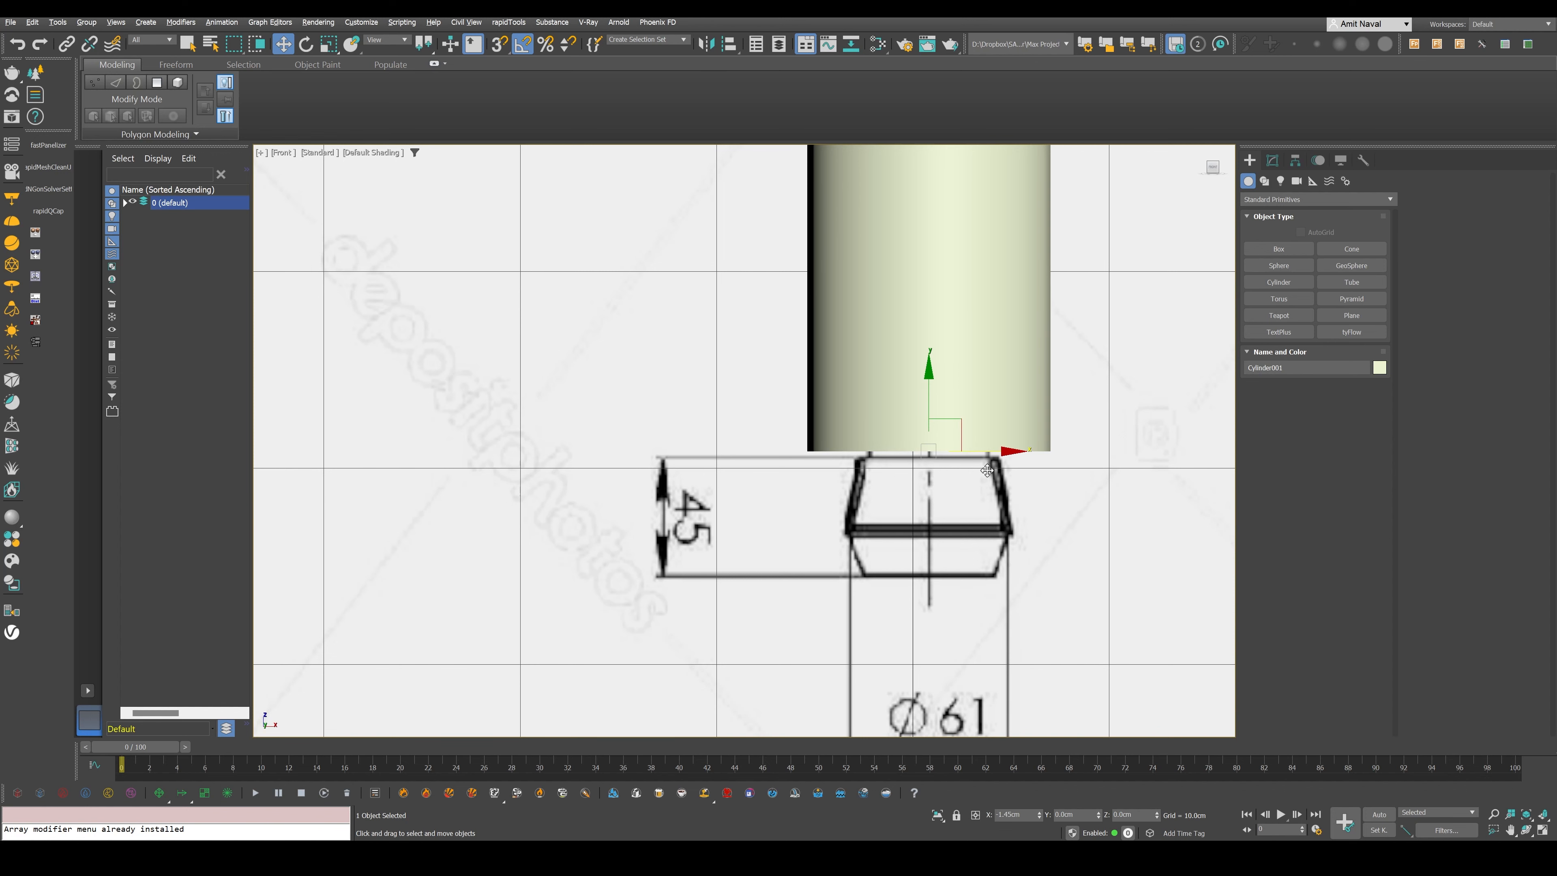
scroll(939, 473, "up", 3)
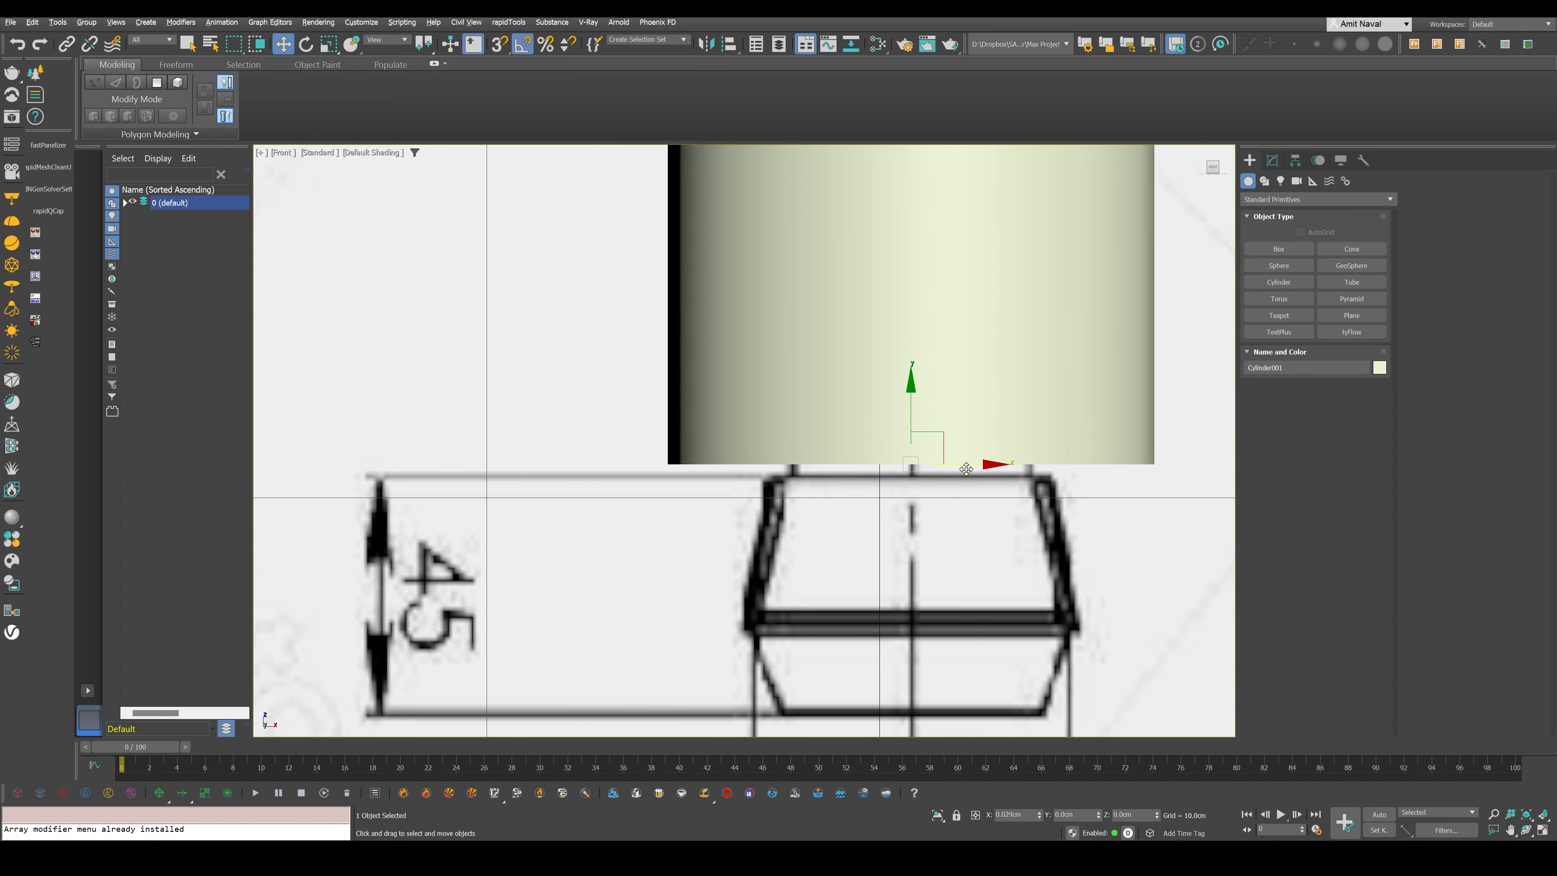
middle_click_drag(967, 469, 953, 515)
middle_click_drag(901, 441, 870, 584)
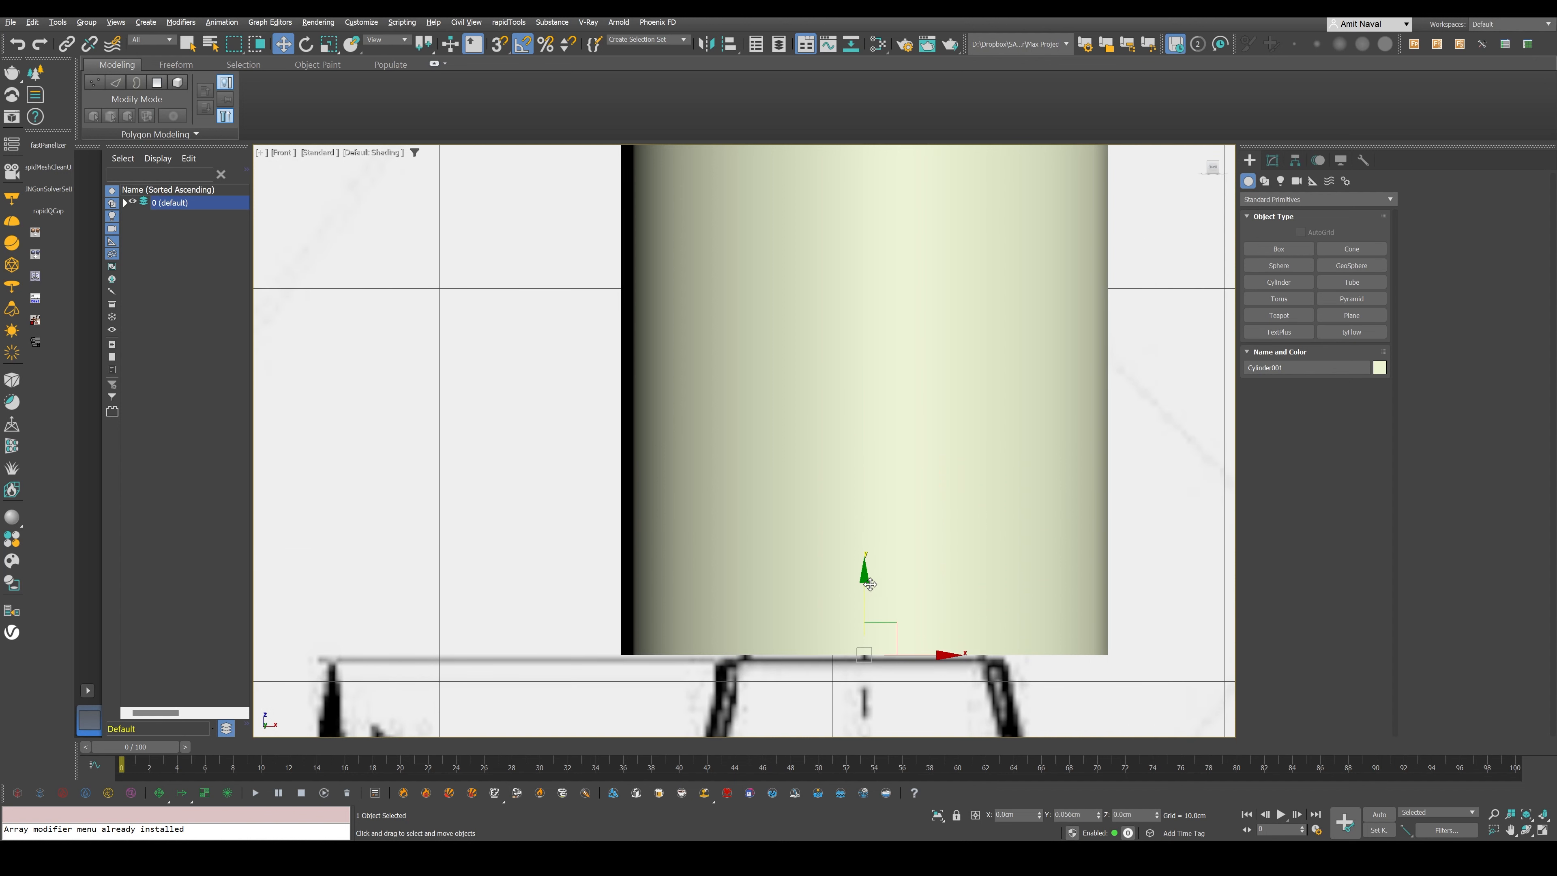
- Make the cylinder see-through with edged faces and set its height segments to 1
key("alt+x")
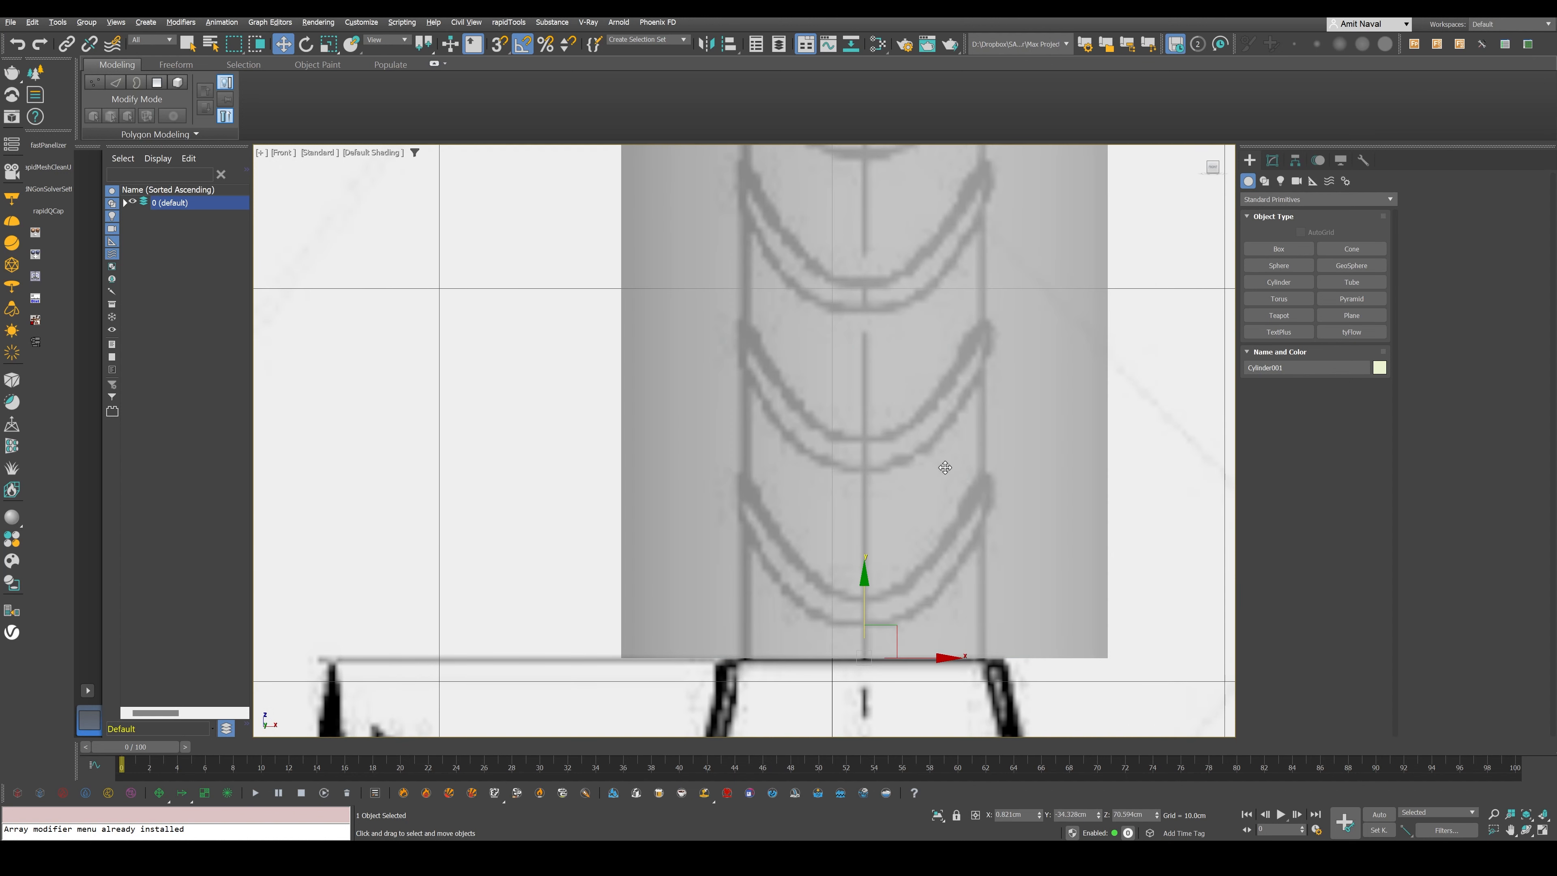
middle_click_drag(944, 467, 806, 572)
key("F4")
left_click(1272, 161)
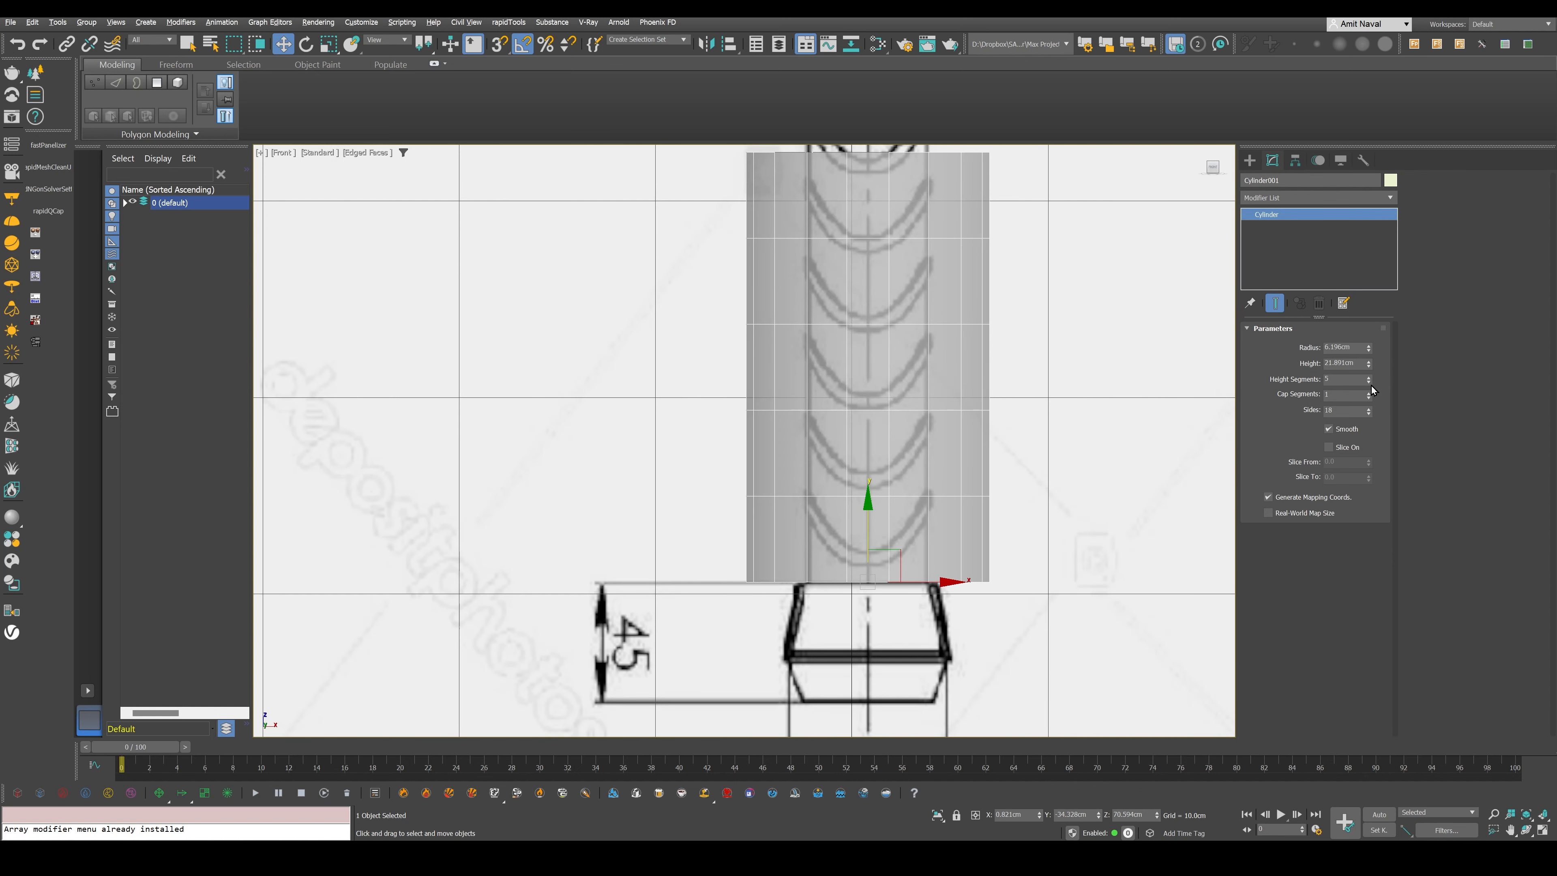
right_click(1370, 384)
- Fit the cylinder to the blueprint handle with a radius of about 3.1 cm and a height of about 49.6 cm
middle_click_drag(1053, 400, 1034, 473)
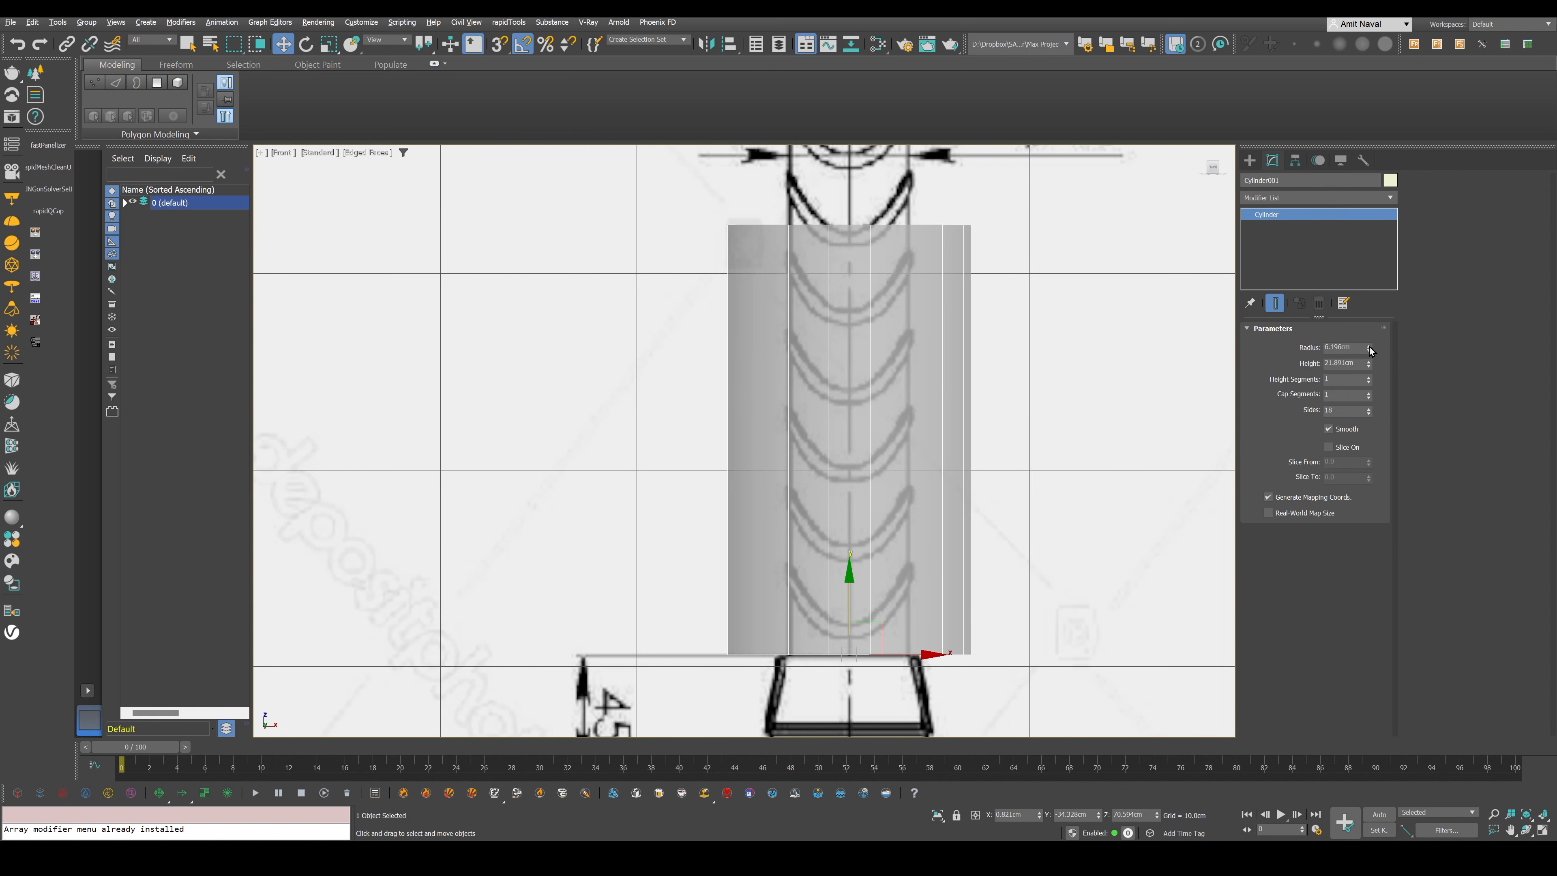
left_click_drag(1370, 348, 1368, 371)
middle_click_drag(1002, 298, 997, 557)
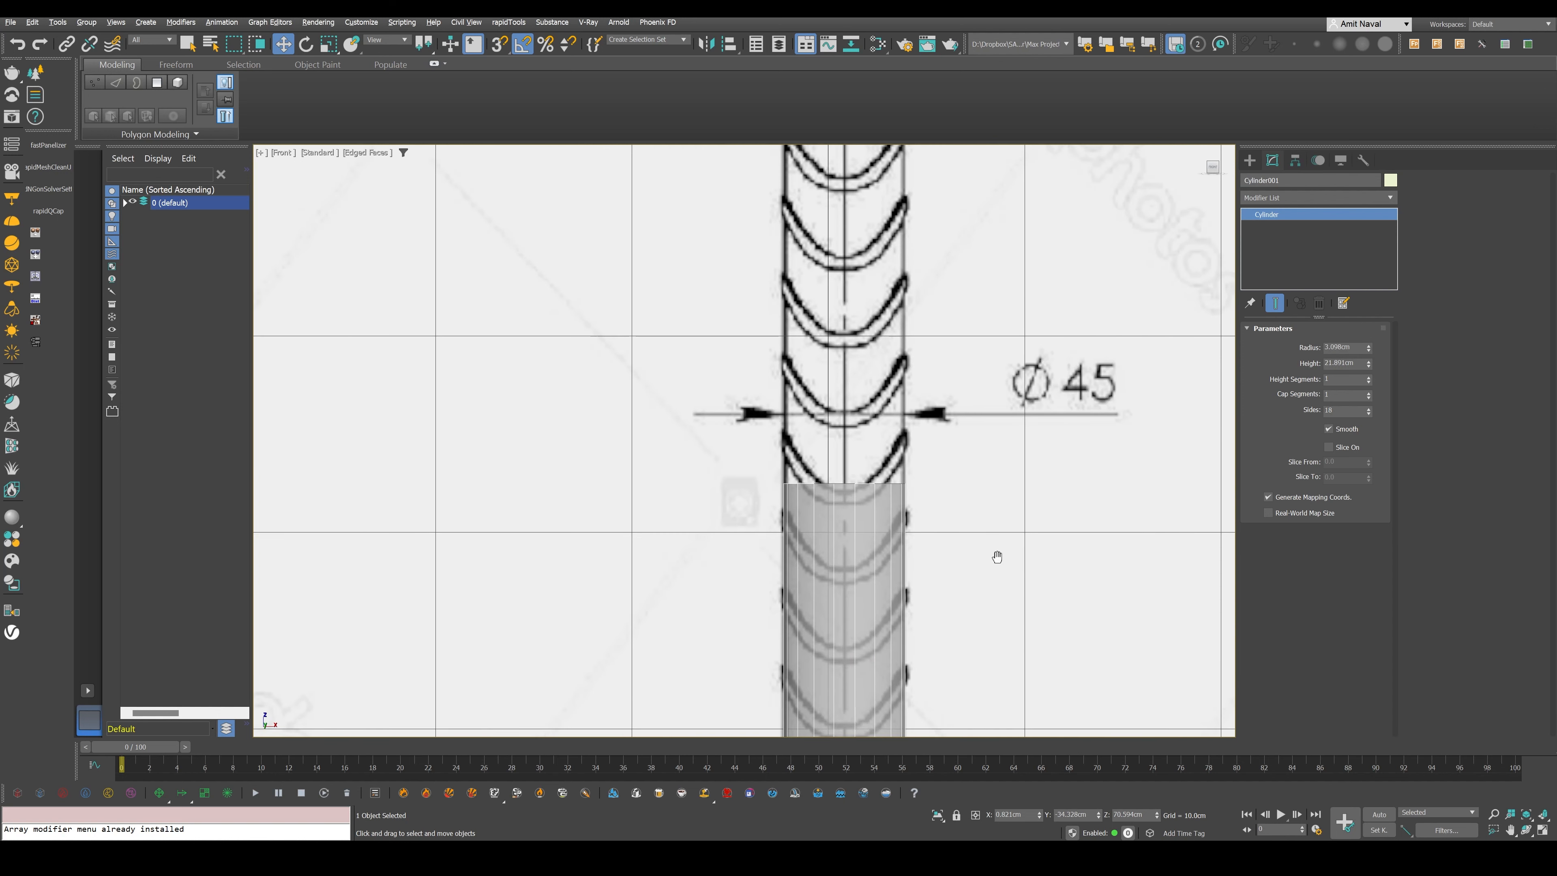
scroll(997, 557, "down", 3)
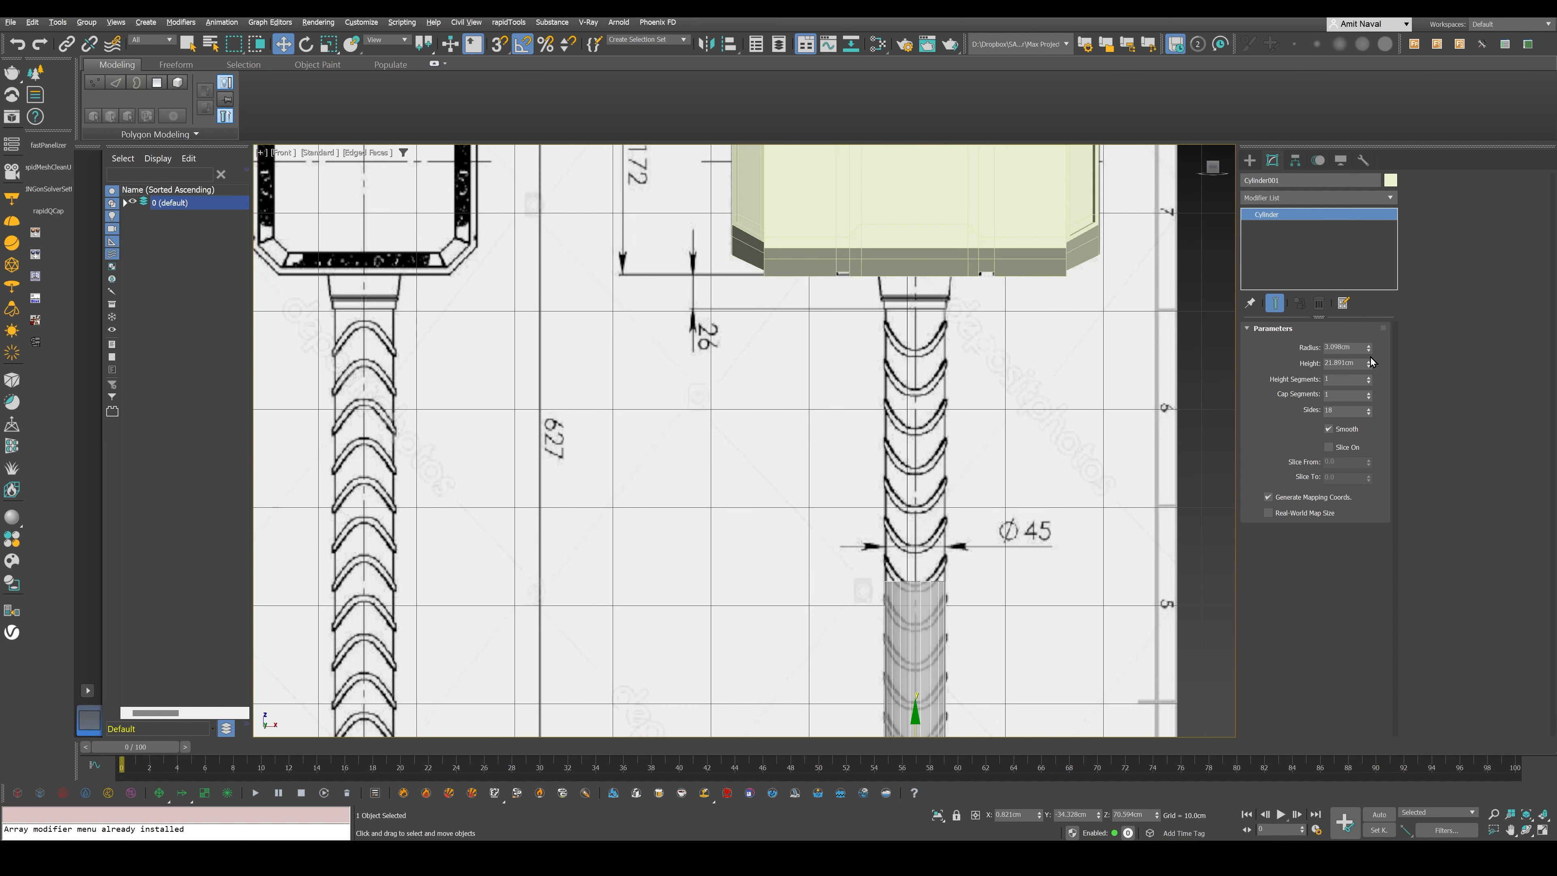
left_click_drag(1370, 358, 1372, 308)
scroll(965, 241, "down", 3)
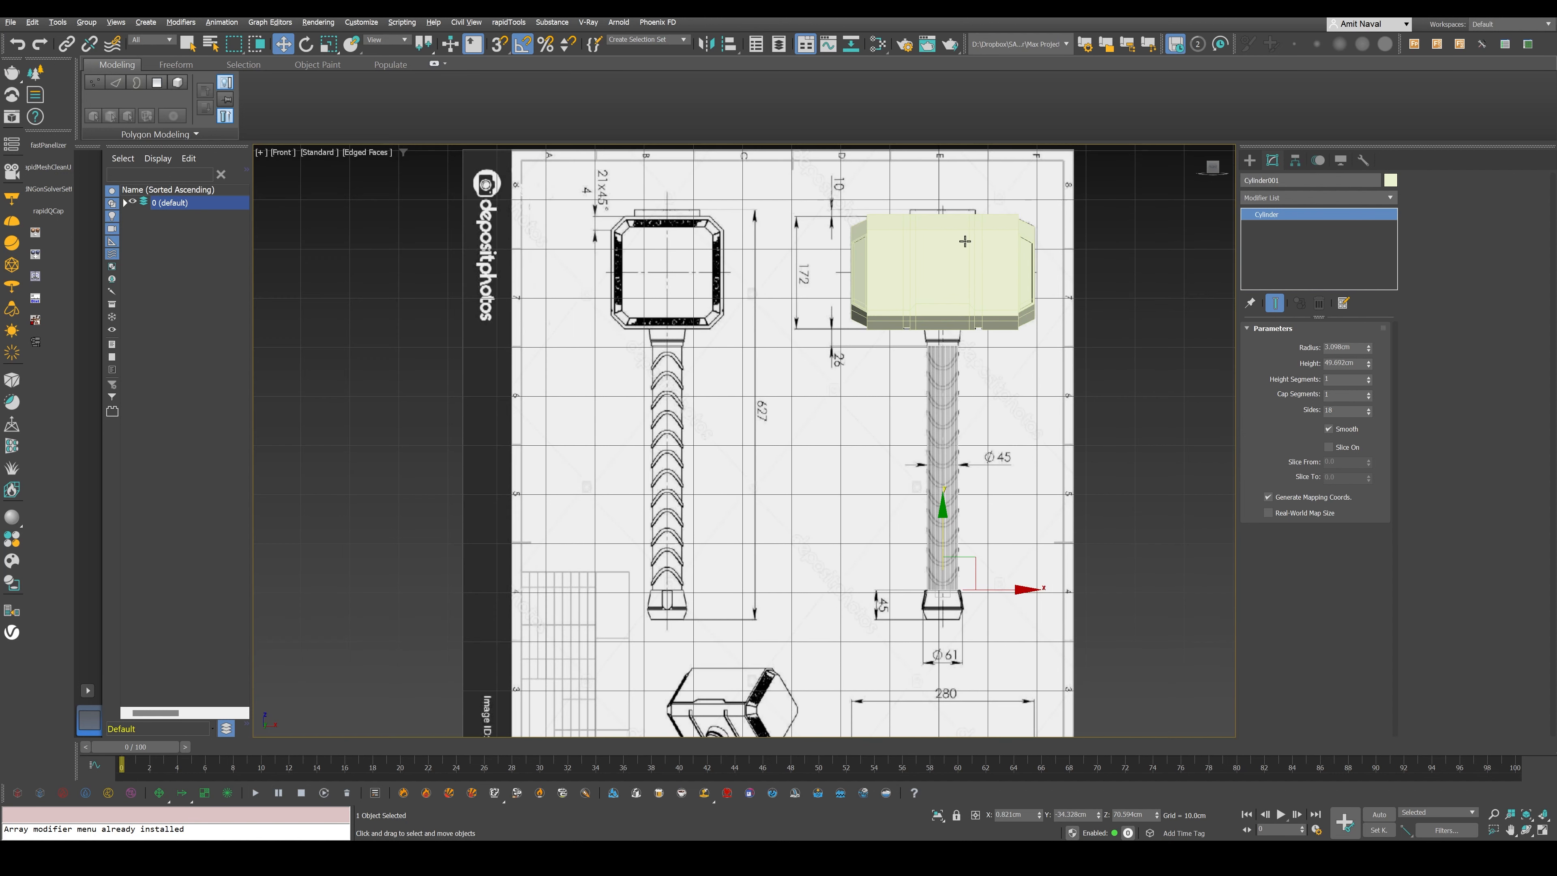
- Move the handle cylinder horizontally in the left view to centre it on the blueprint handle's axis
right_click(964, 375)
key("l")
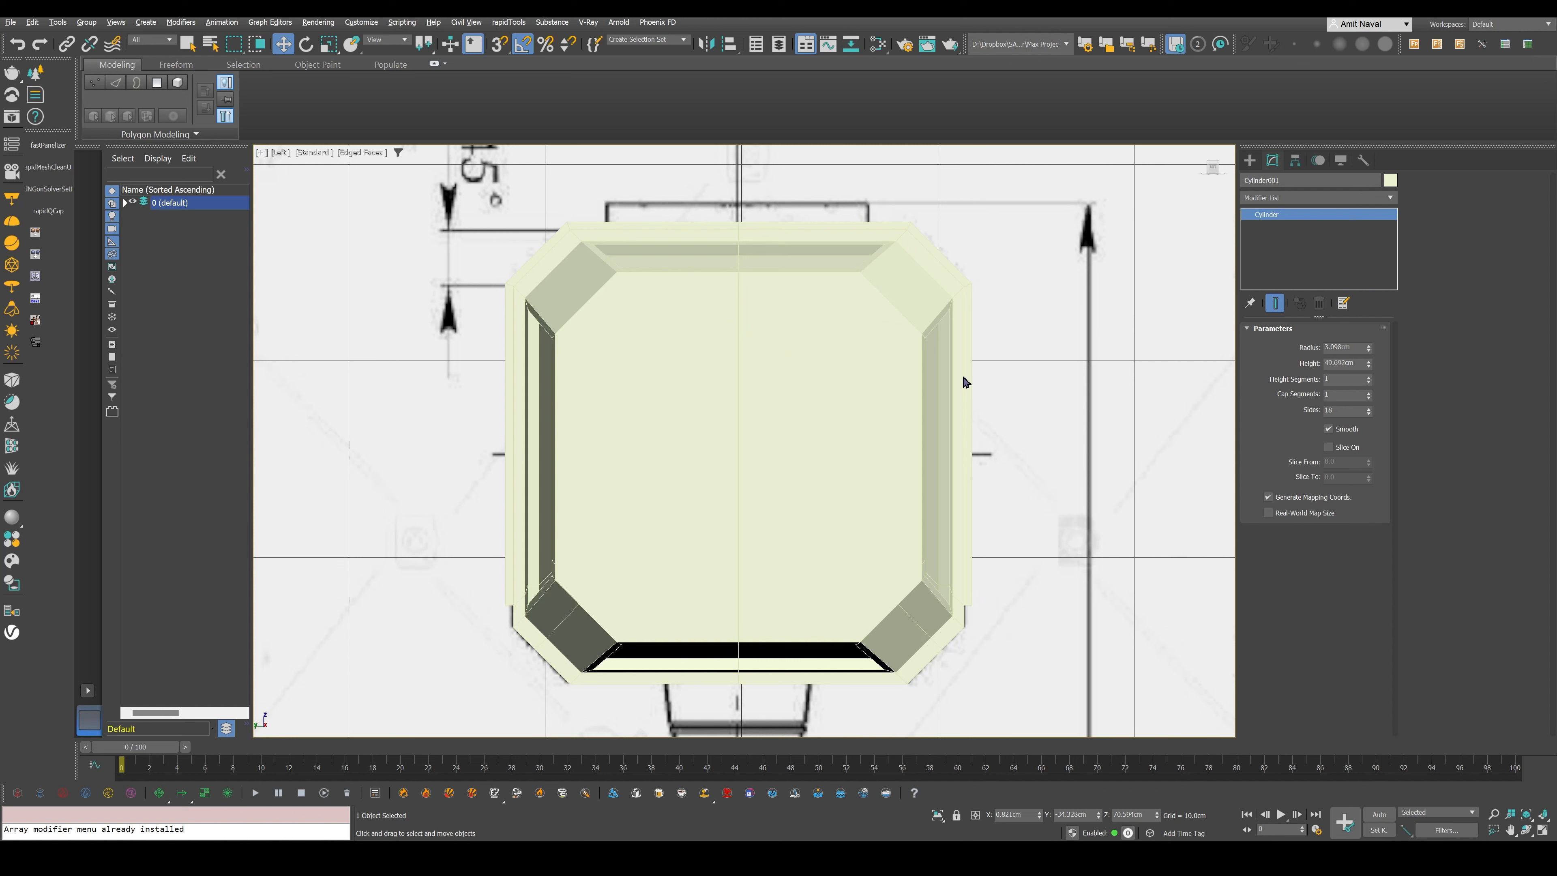
scroll(963, 375, "down", 6)
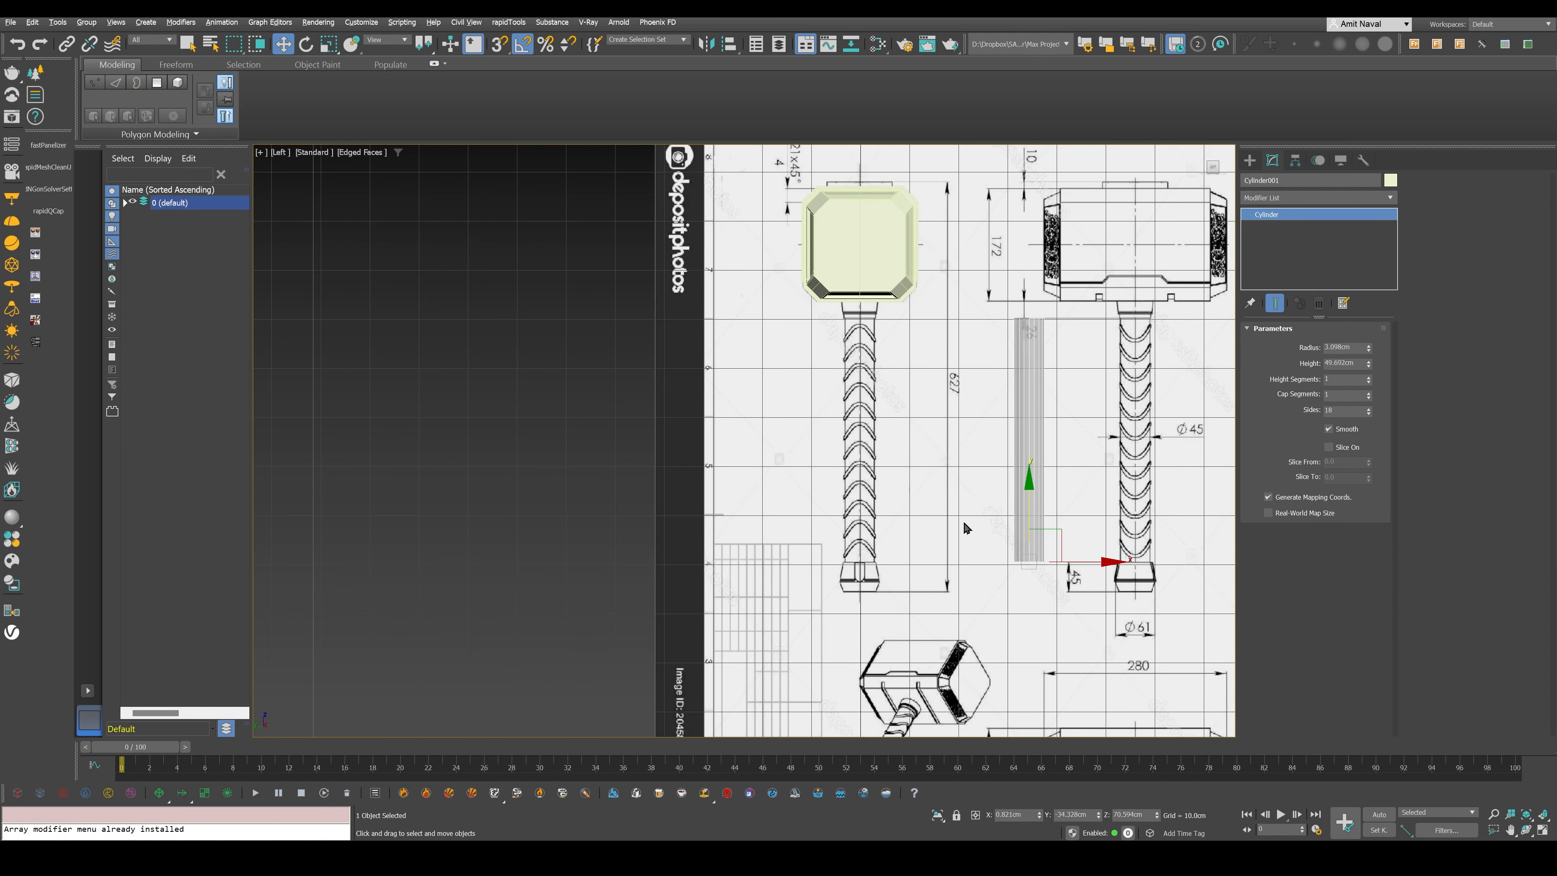
left_click_drag(1097, 561, 929, 563)
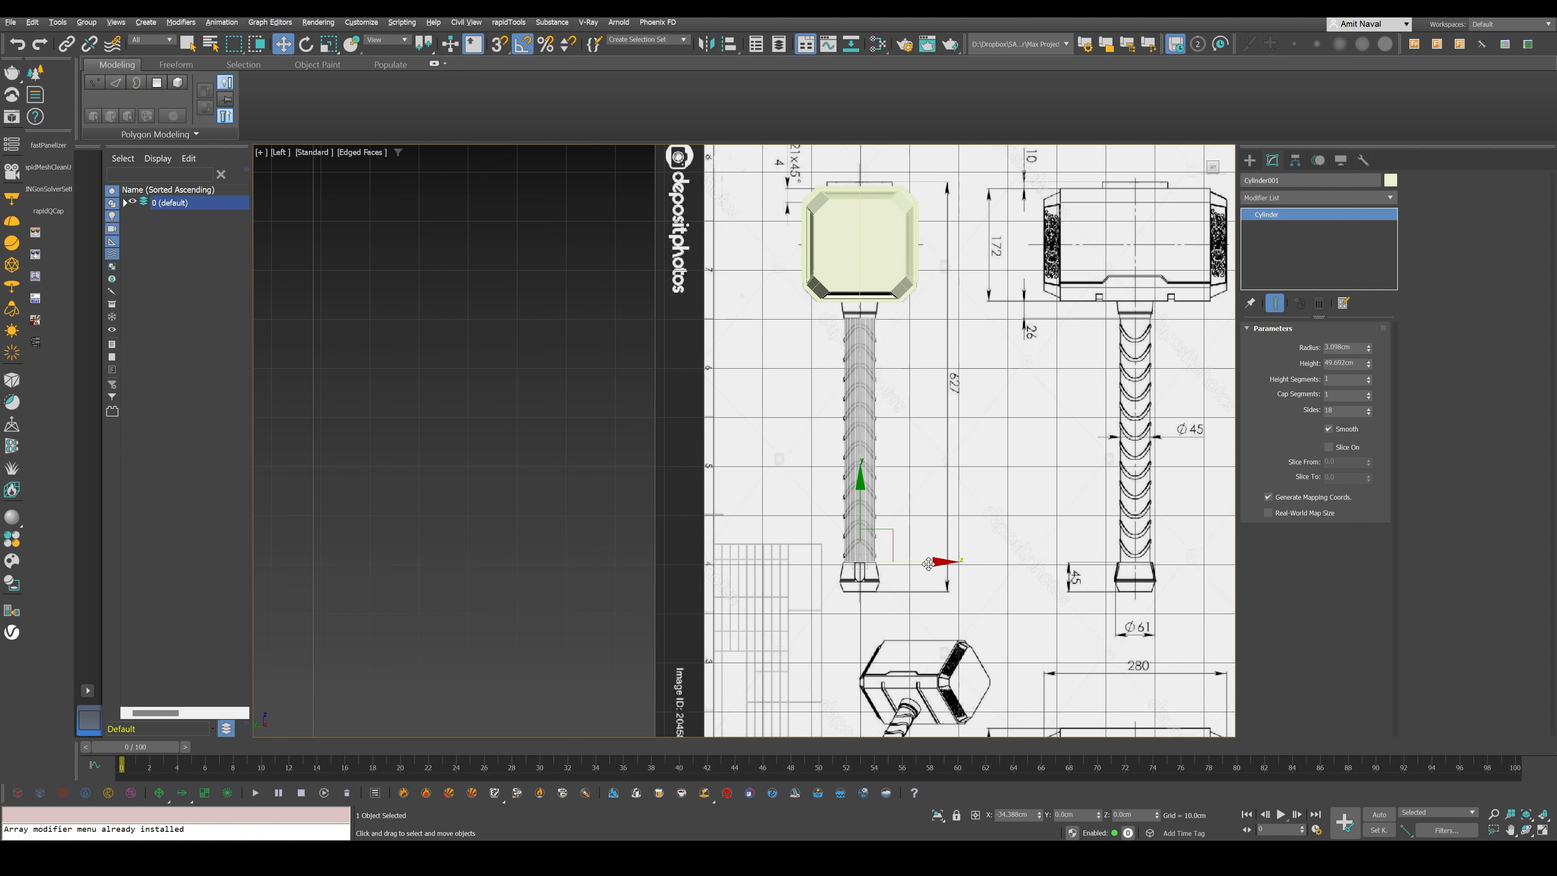
scroll(850, 556, "up", 6)
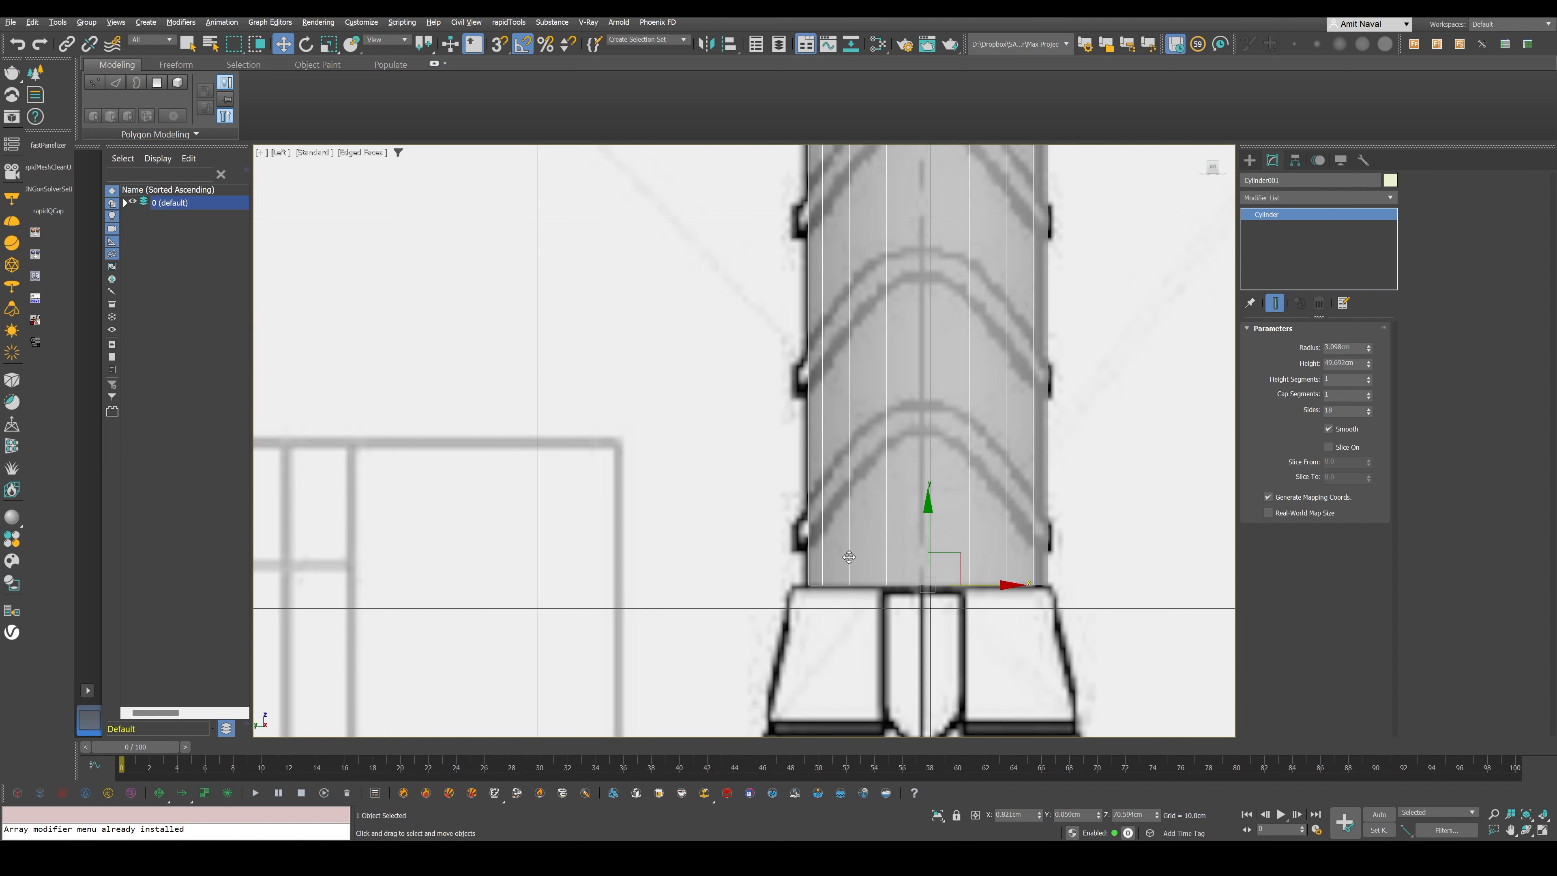
left_click_drag(993, 594, 989, 573)
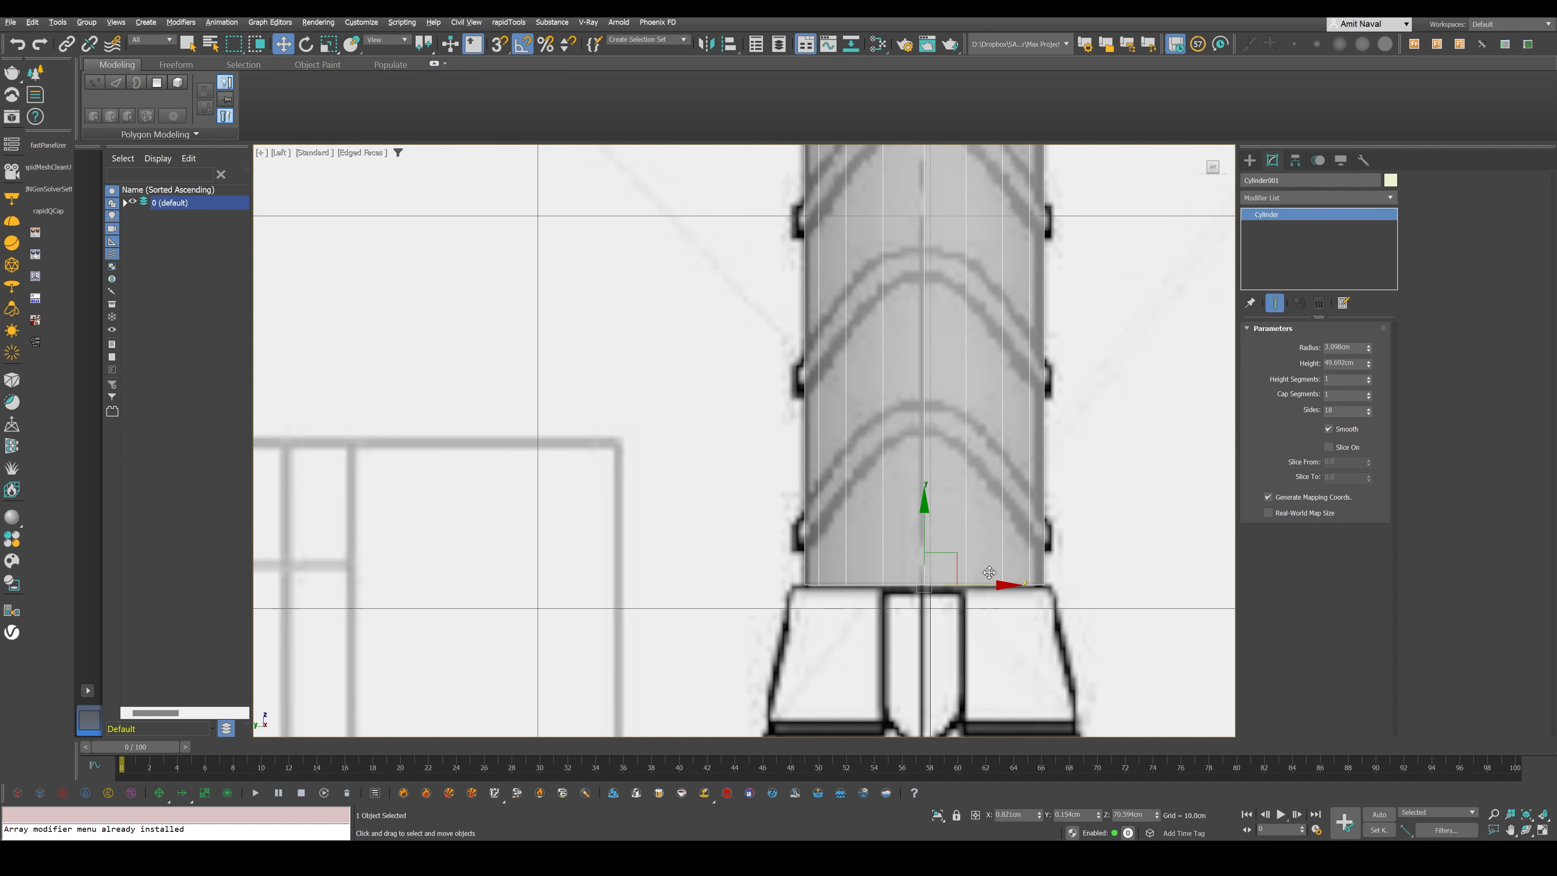
scroll(989, 572, "down", 6)
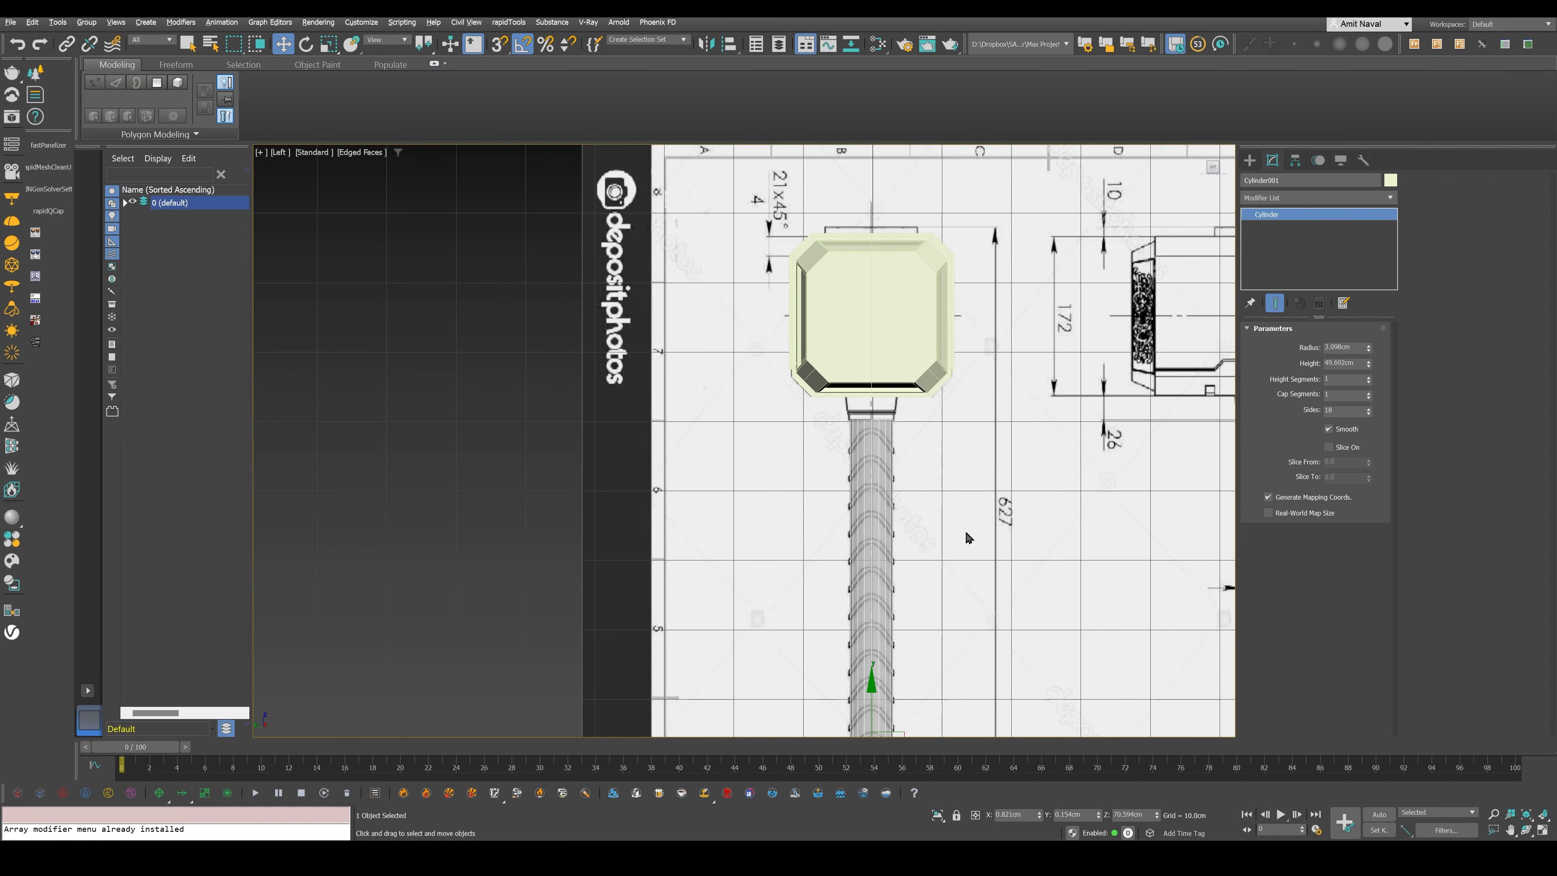
- Clone the handle cylinder straight up so the copy's base sits at the upper end of the handle
scroll(966, 535, "down", 4)
scroll(904, 511, "up", 10)
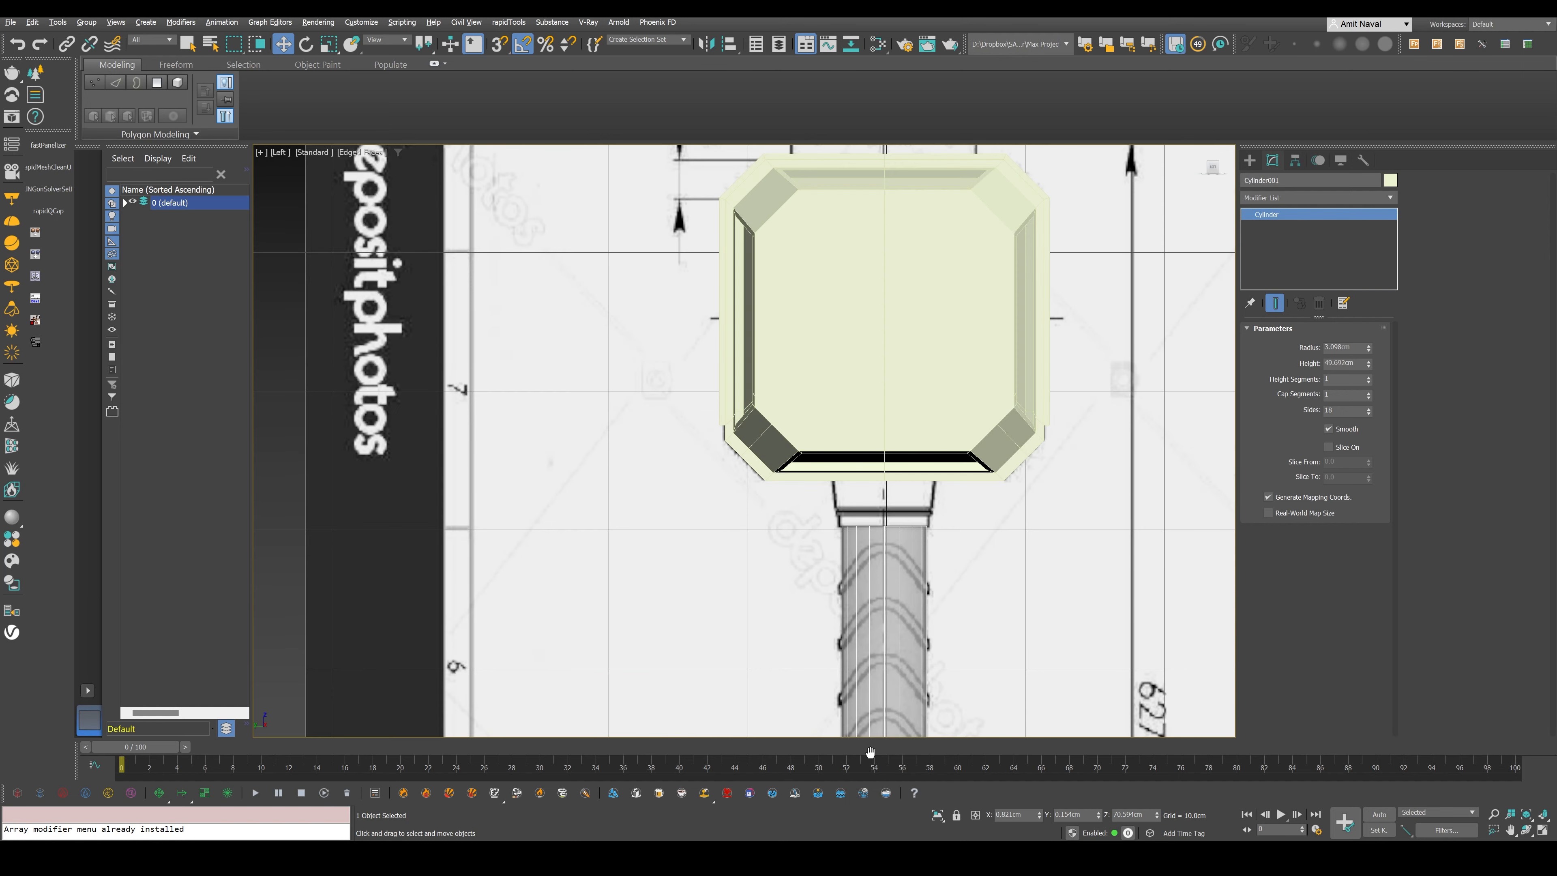
middle_click_drag(870, 752, 881, 635)
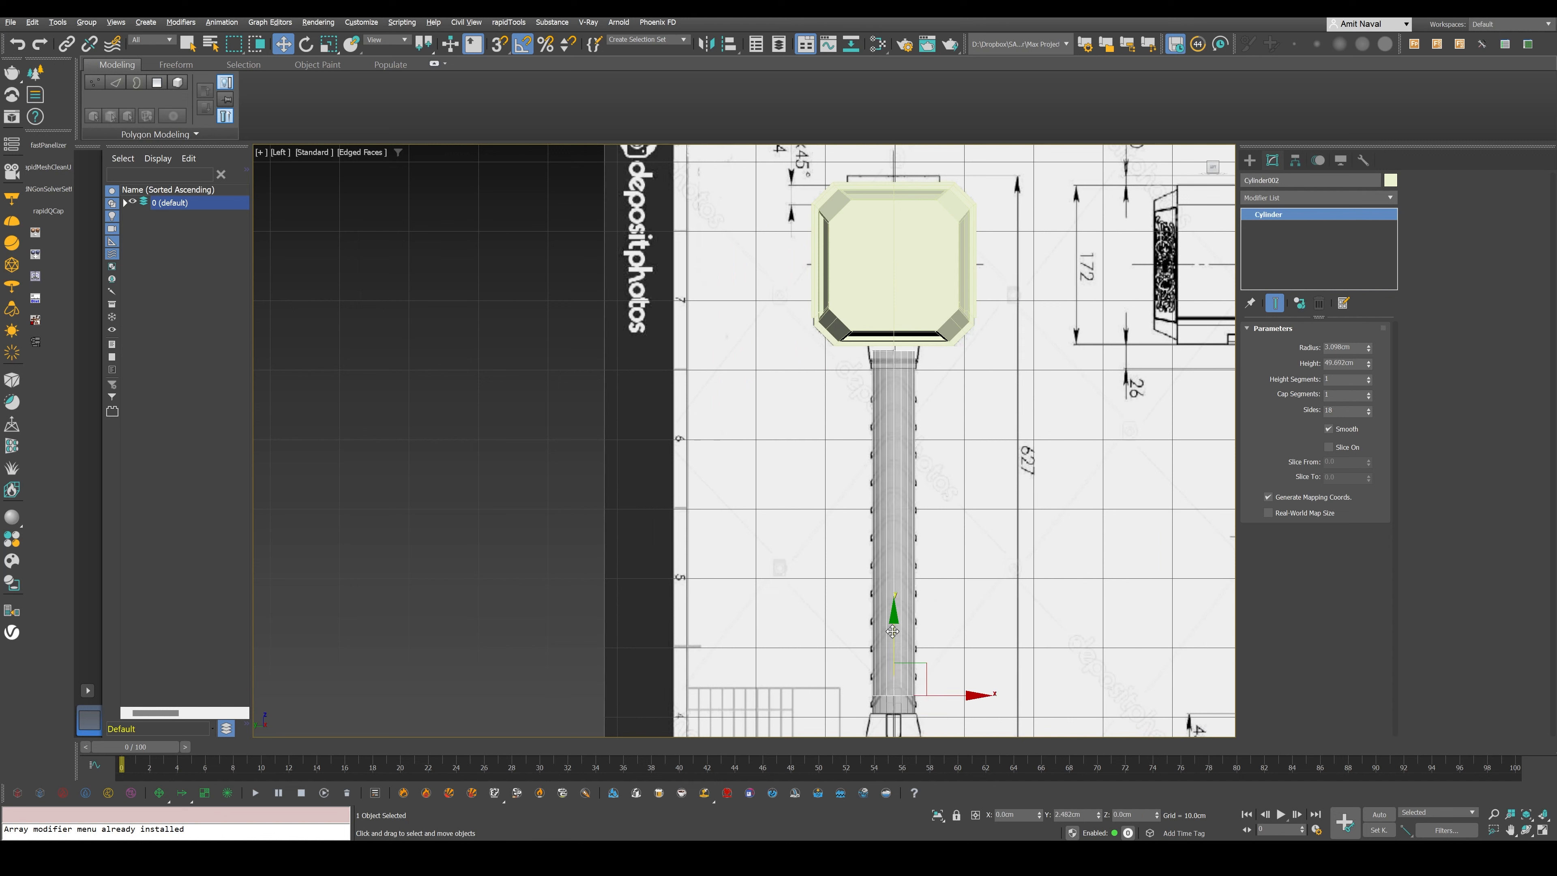
left_click_drag(893, 632, 901, 305)
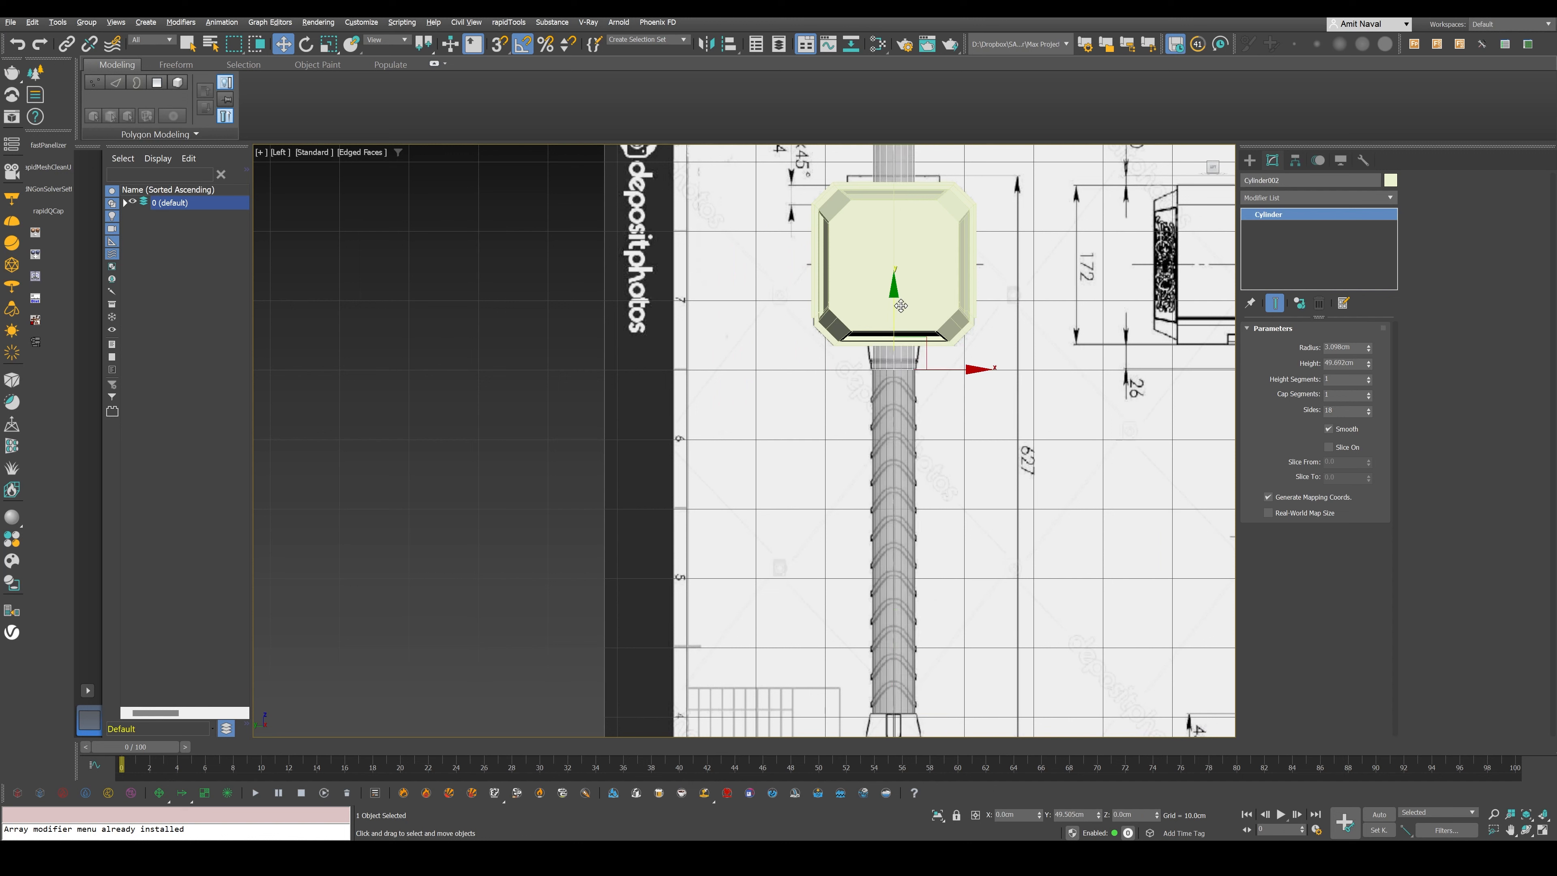
key("ctrl+v")
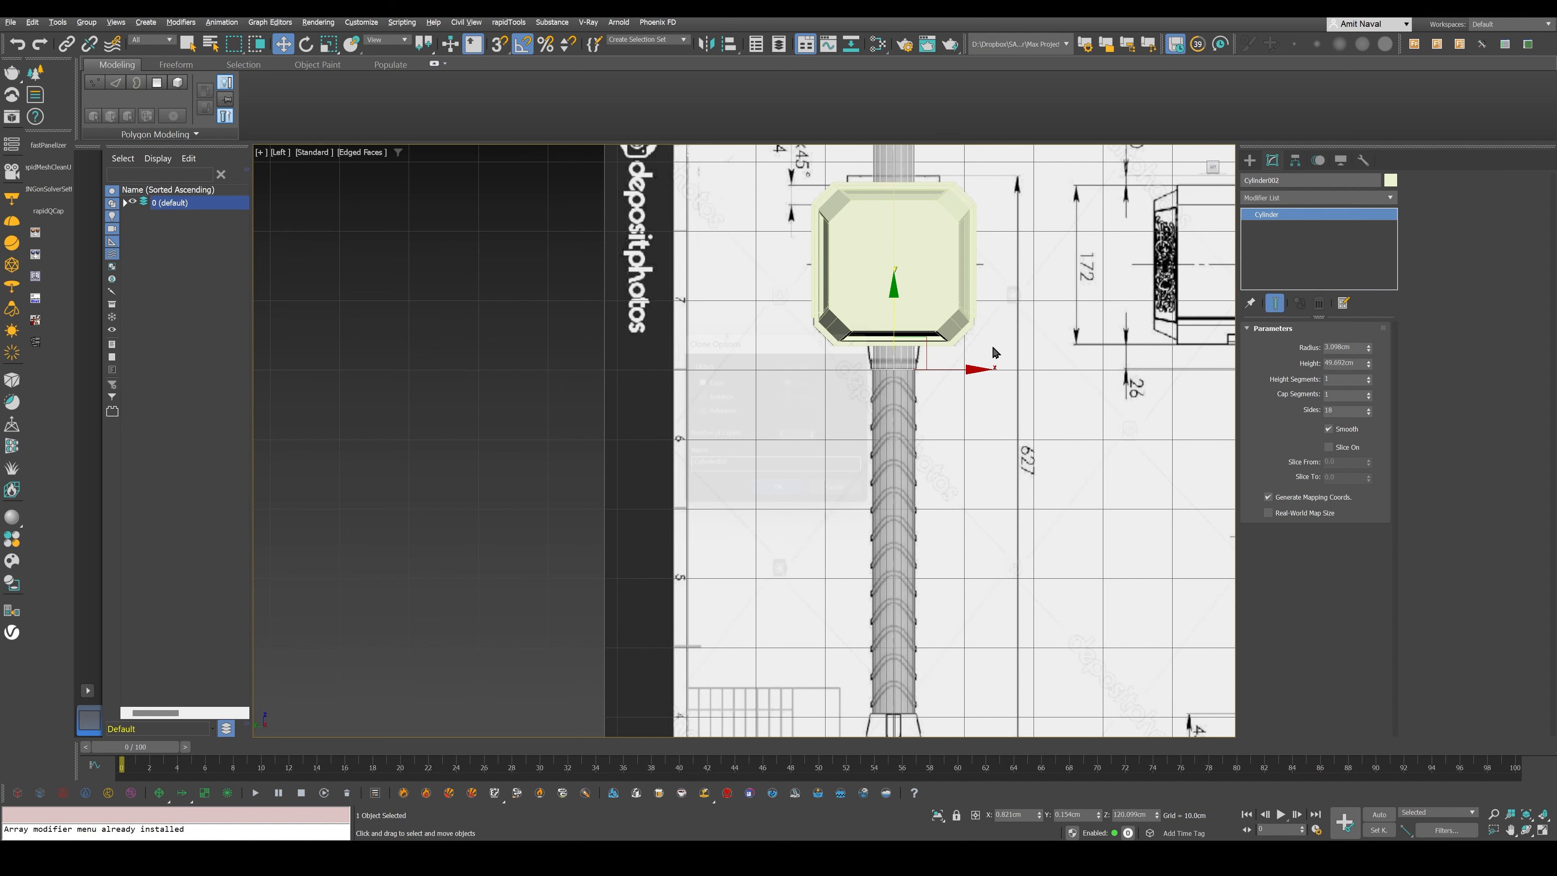
- Shorten the cloned cylinder to a height of about 1 cm and line it up with the blueprint's collar below the head
scroll(995, 352, "up", 4)
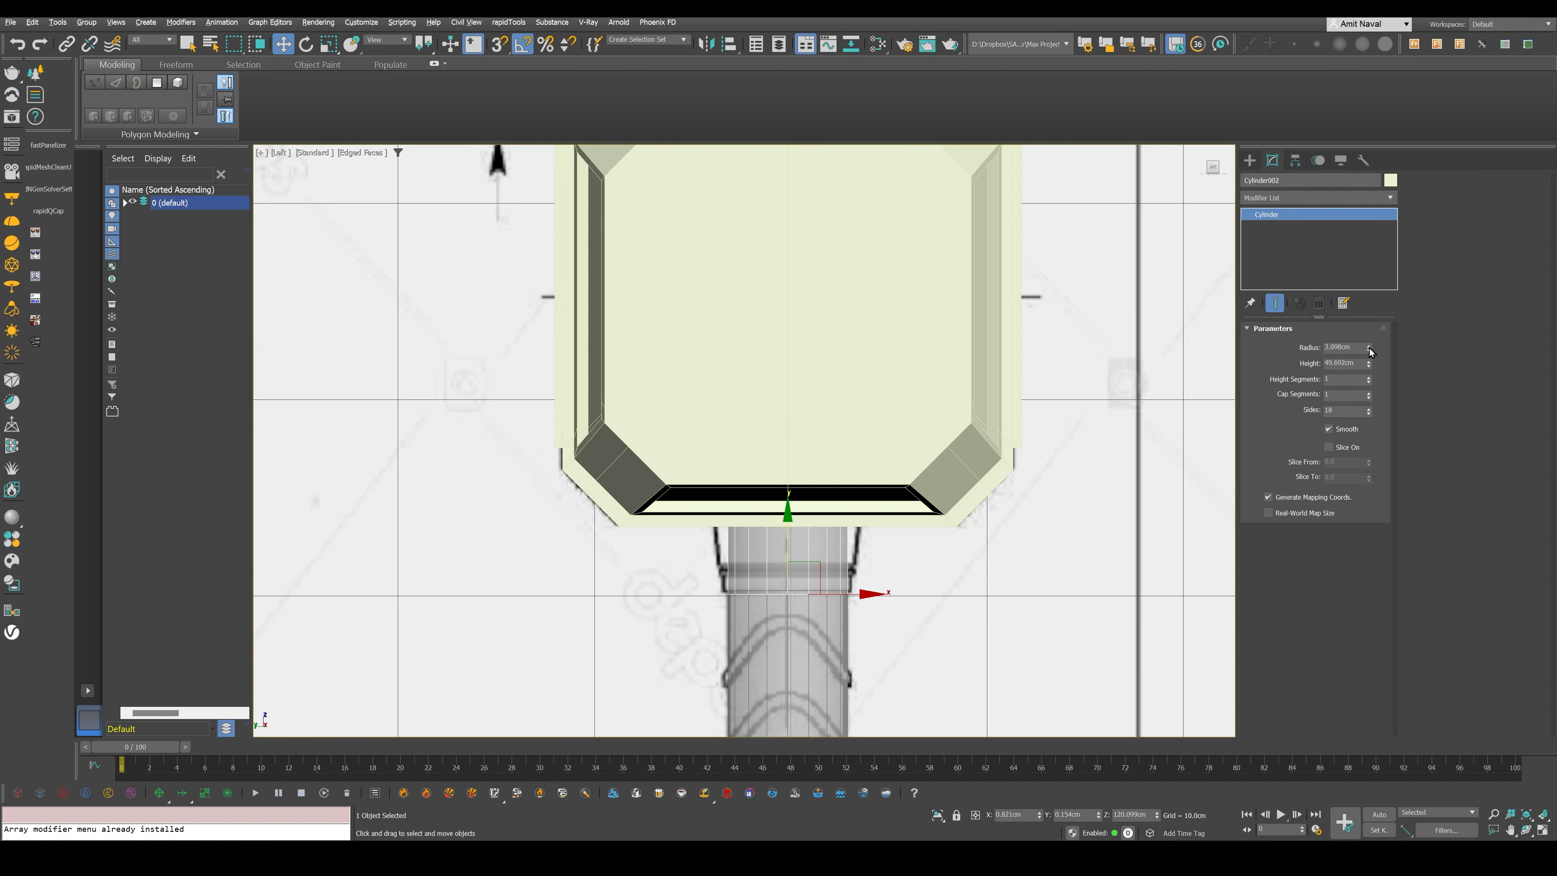
left_click_drag(1369, 364, 1370, 400)
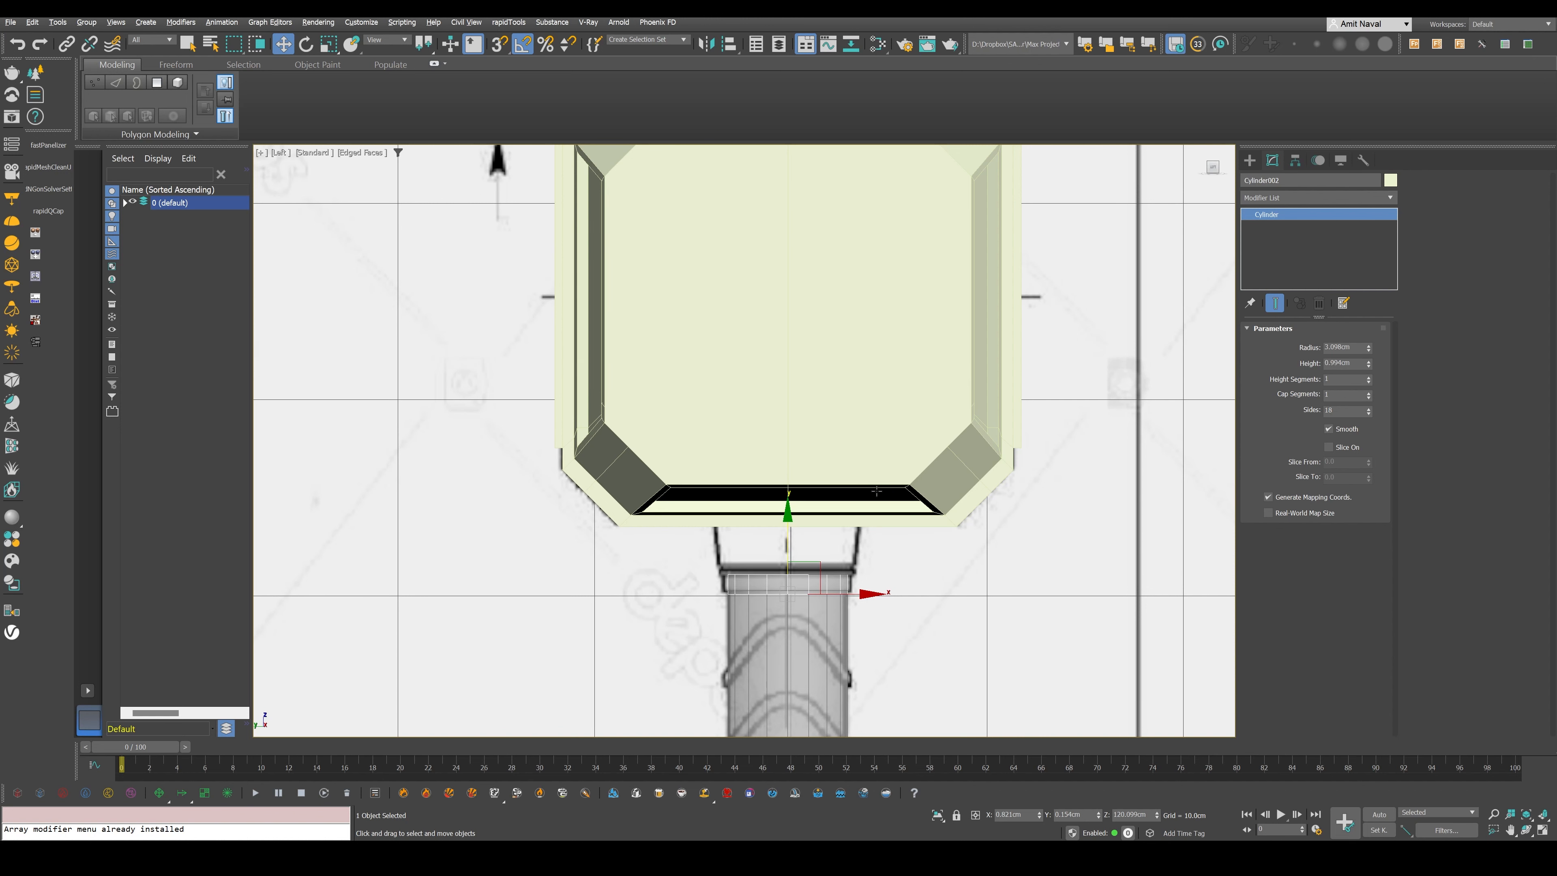
scroll(794, 604, "up", 5)
left_click_drag(794, 604, 790, 513)
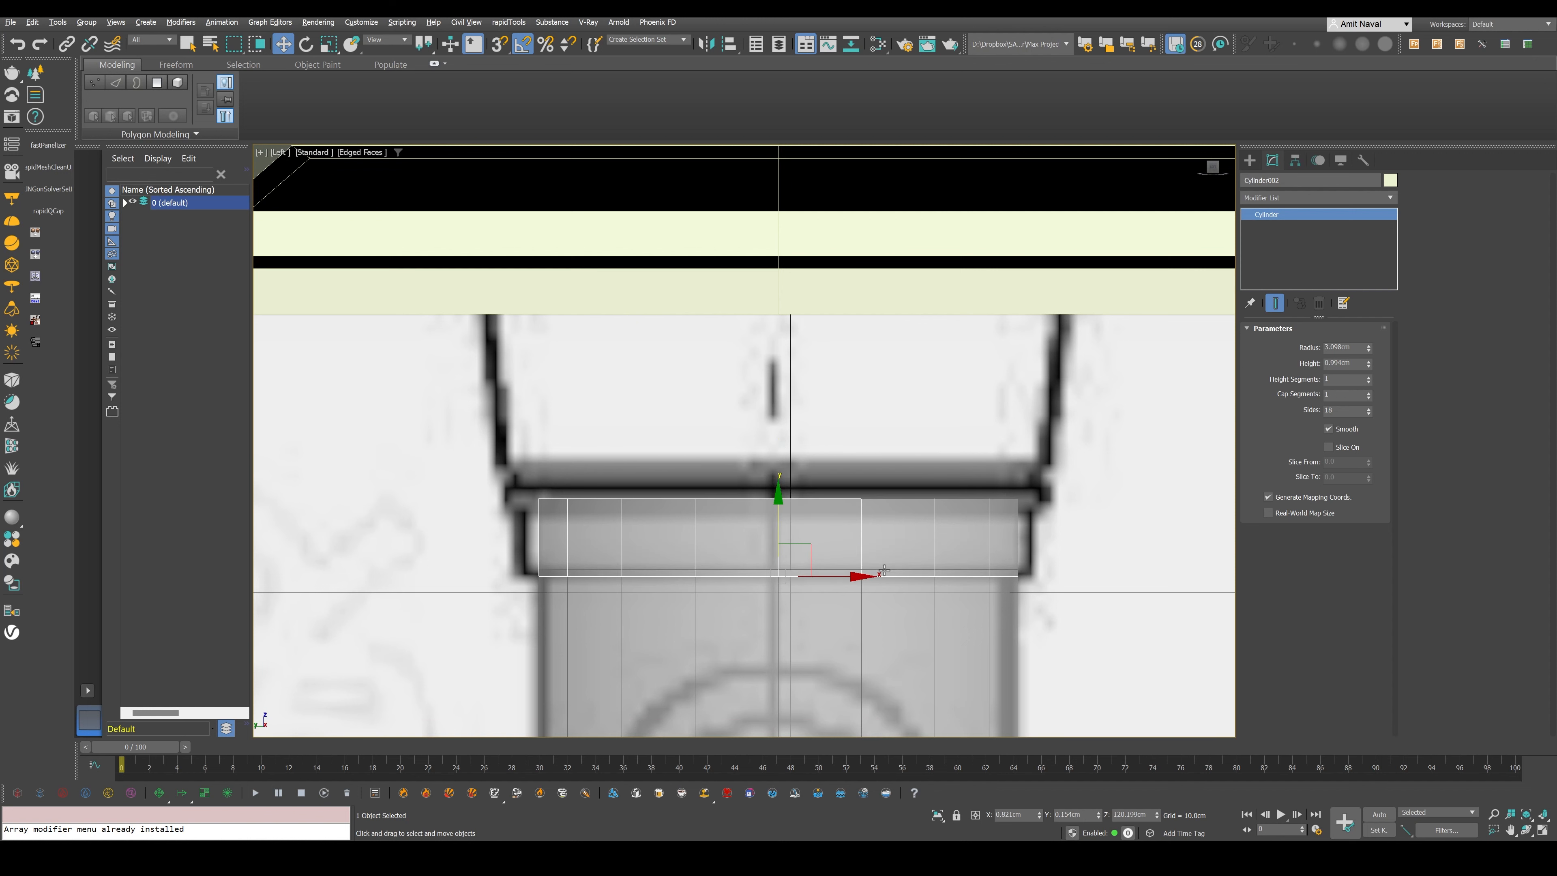
- Convert the collar cylinder to Editable Poly and scale it uniformly to about 110% to match the blueprint collar's width
right_click(893, 540)
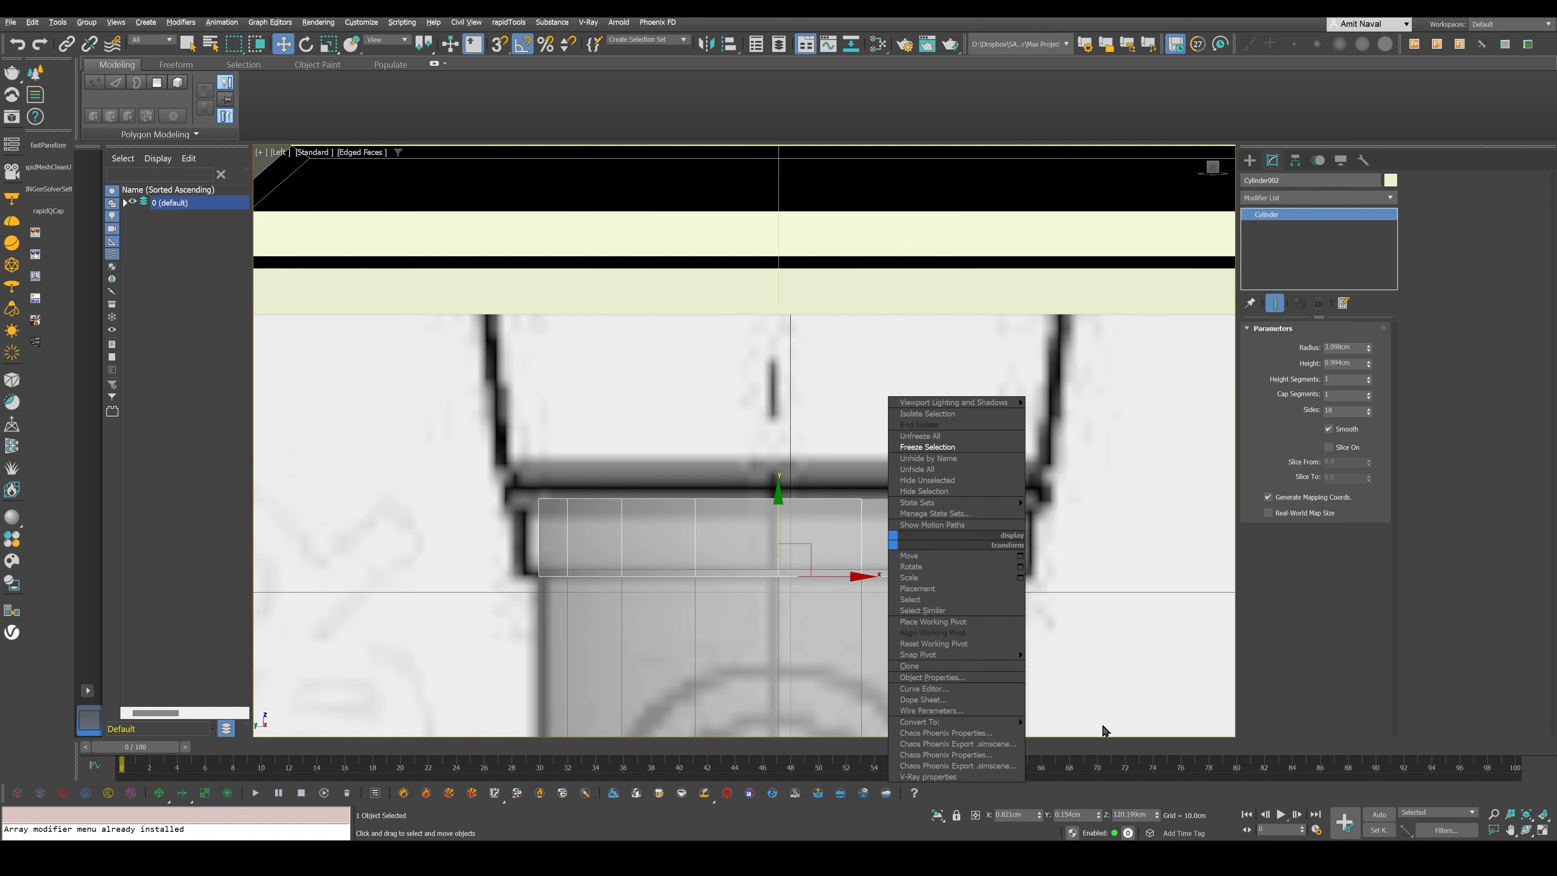
mouse_move(993, 721)
left_click(1064, 733)
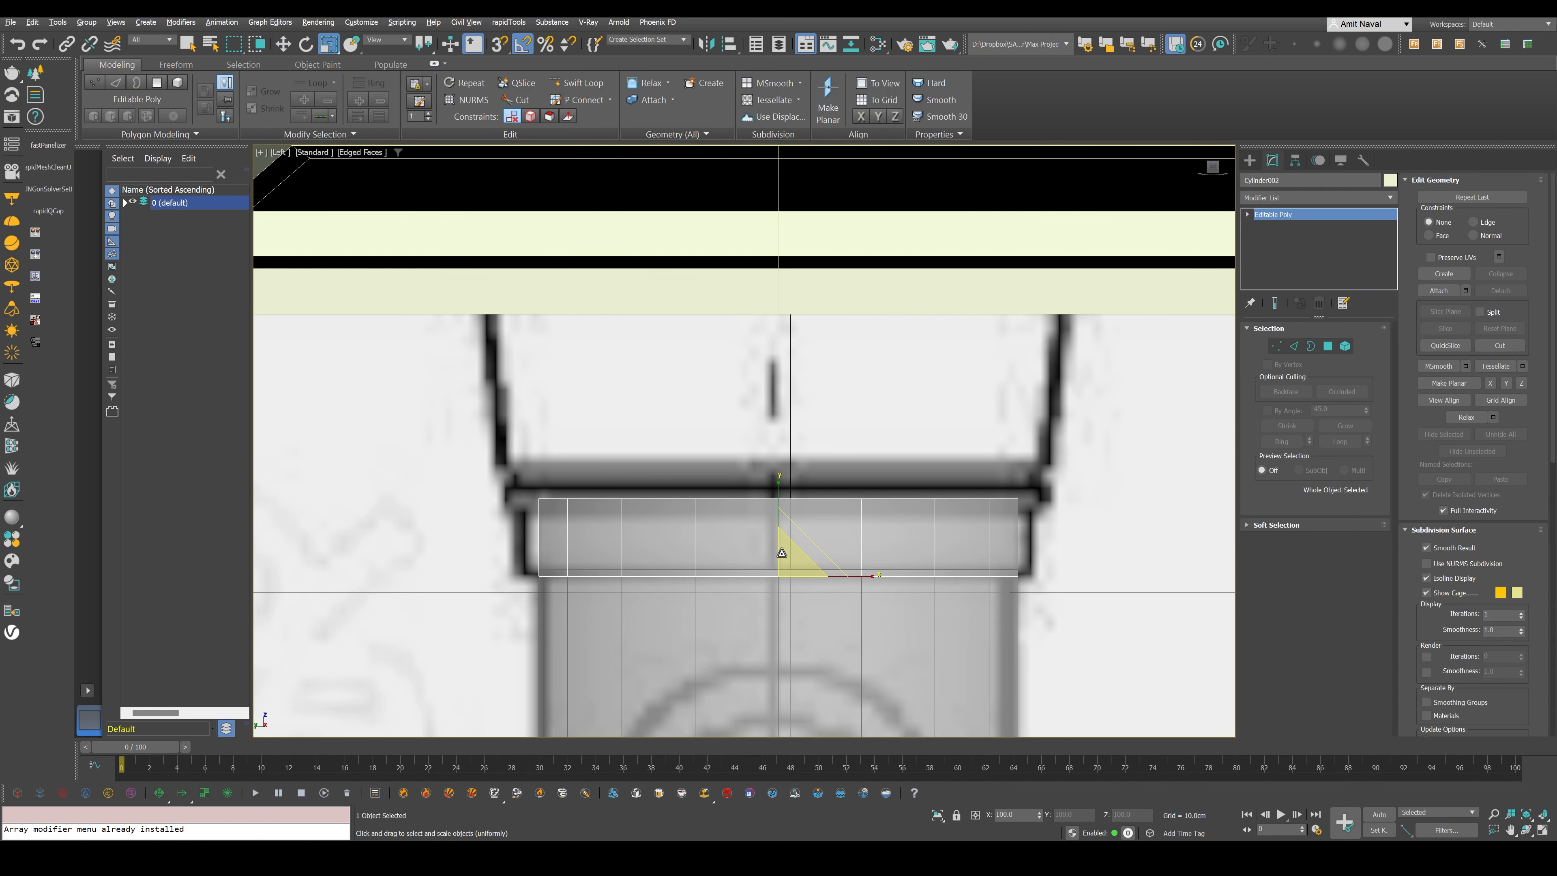
left_click_drag(782, 552, 789, 571)
middle_click_drag(788, 571, 792, 608)
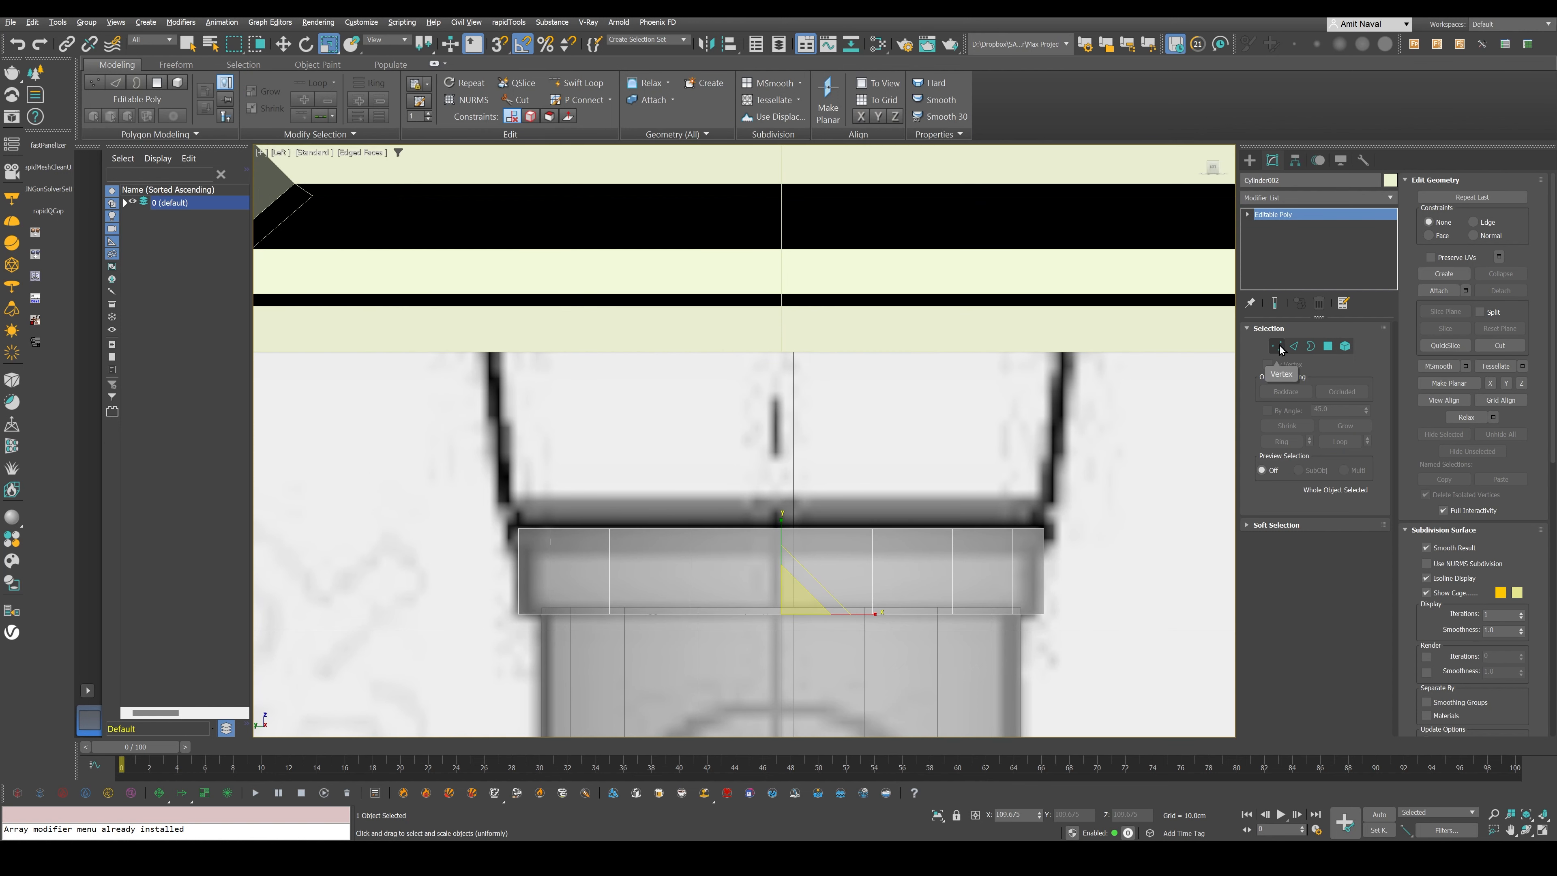
- Raise the collar's top vertices to the underside of the head and scale them to about 113% for the flare
left_click(1277, 346)
middle_click_drag(674, 466, 680, 494)
left_click_drag(411, 496, 1095, 575)
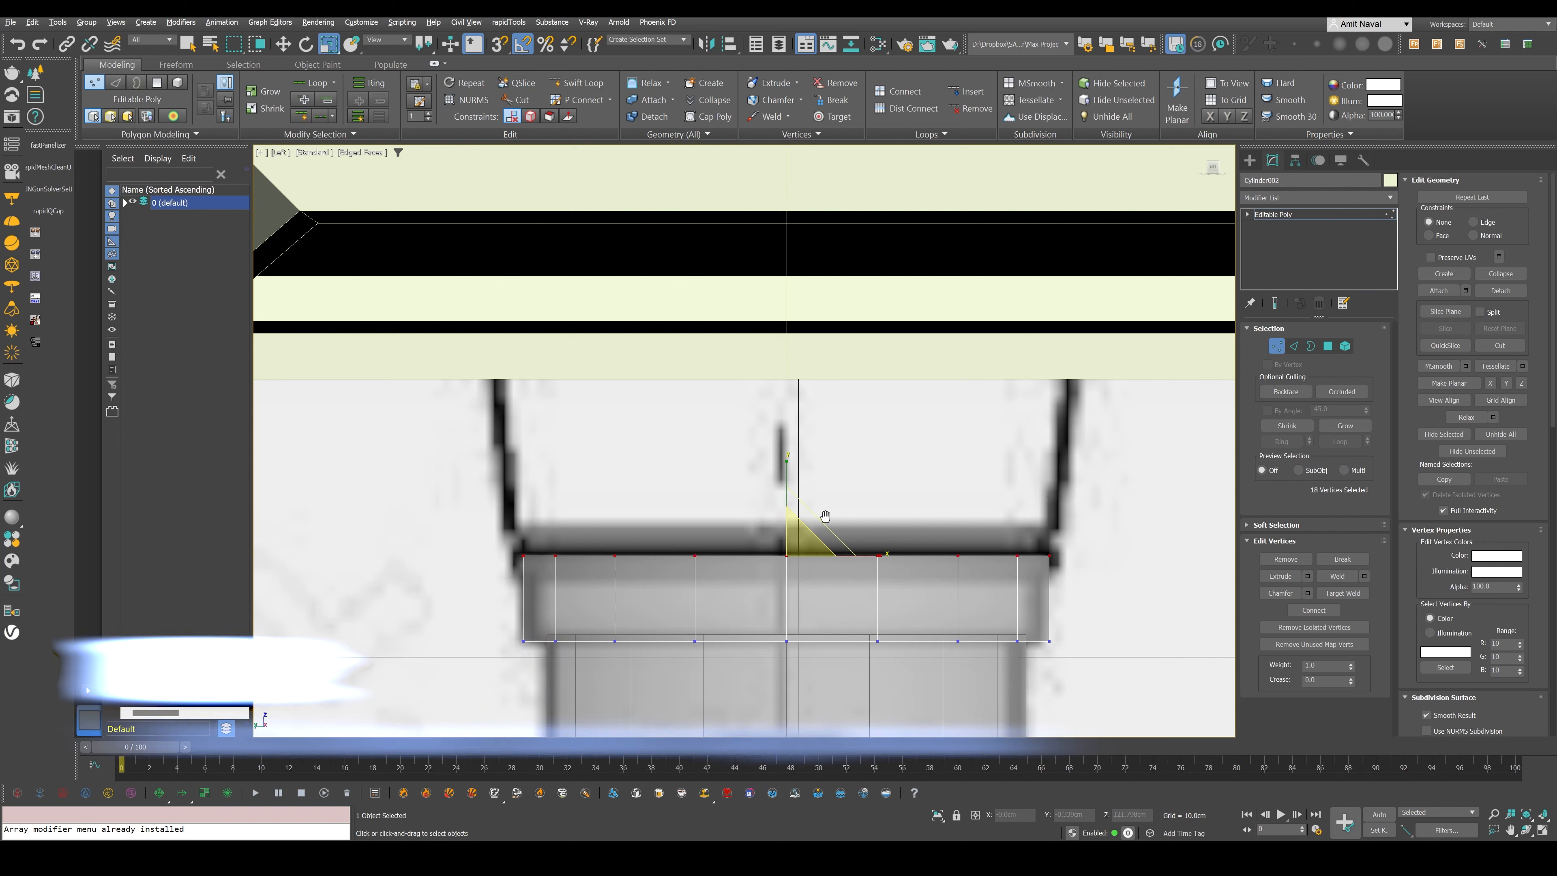
scroll(824, 529, "down", 4)
key("w")
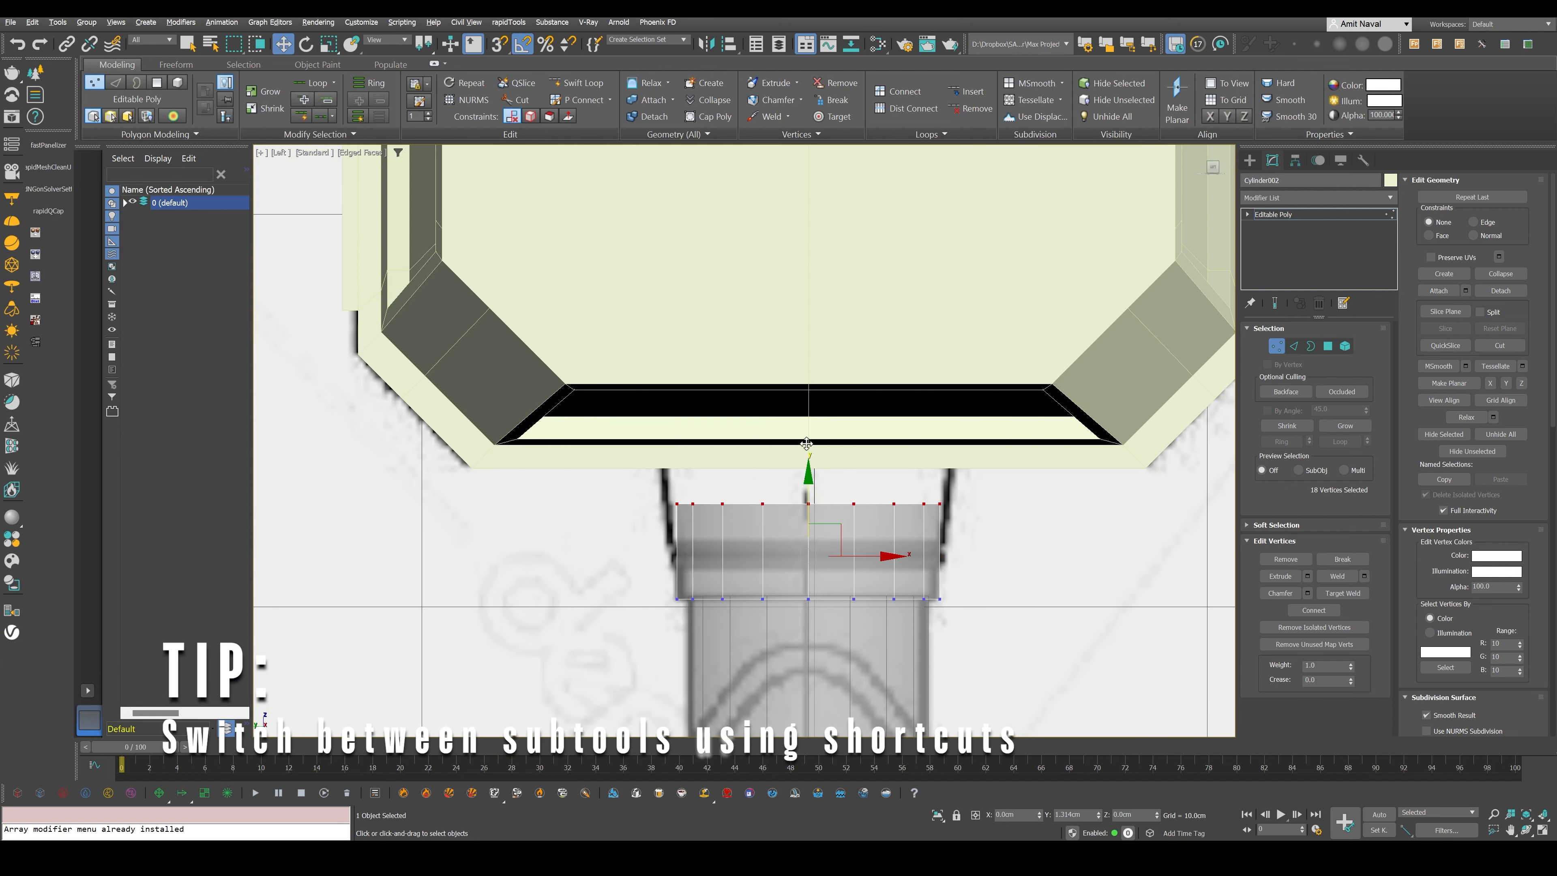
left_click_drag(809, 490, 818, 448)
key("r")
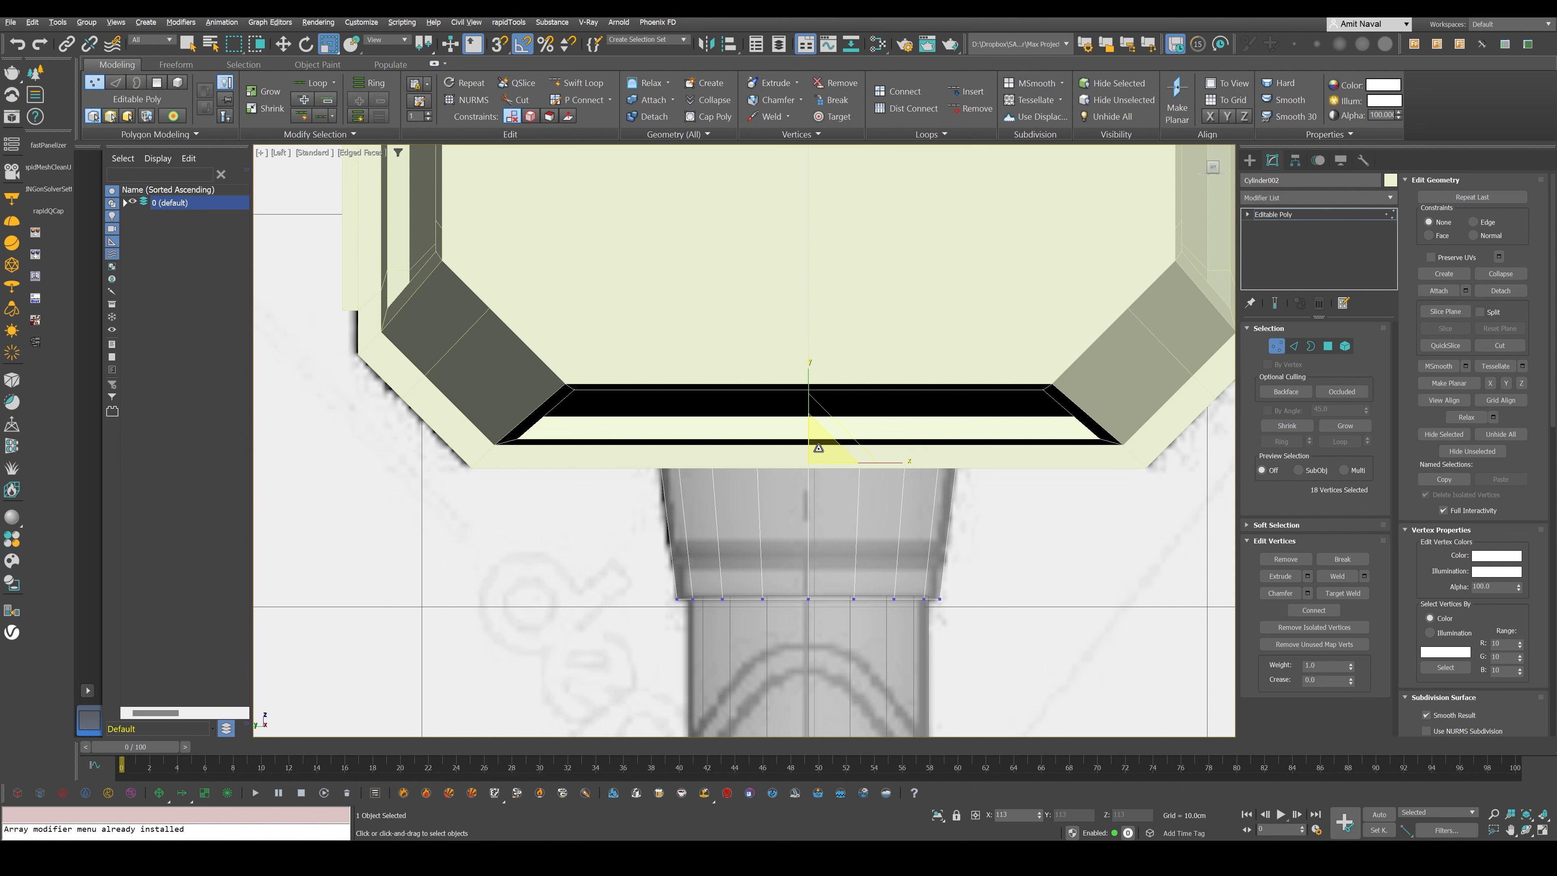
- Add two edge loops around the collar along the blueprint's groove lines with Swift Loop
middle_click_drag(881, 627, 886, 616)
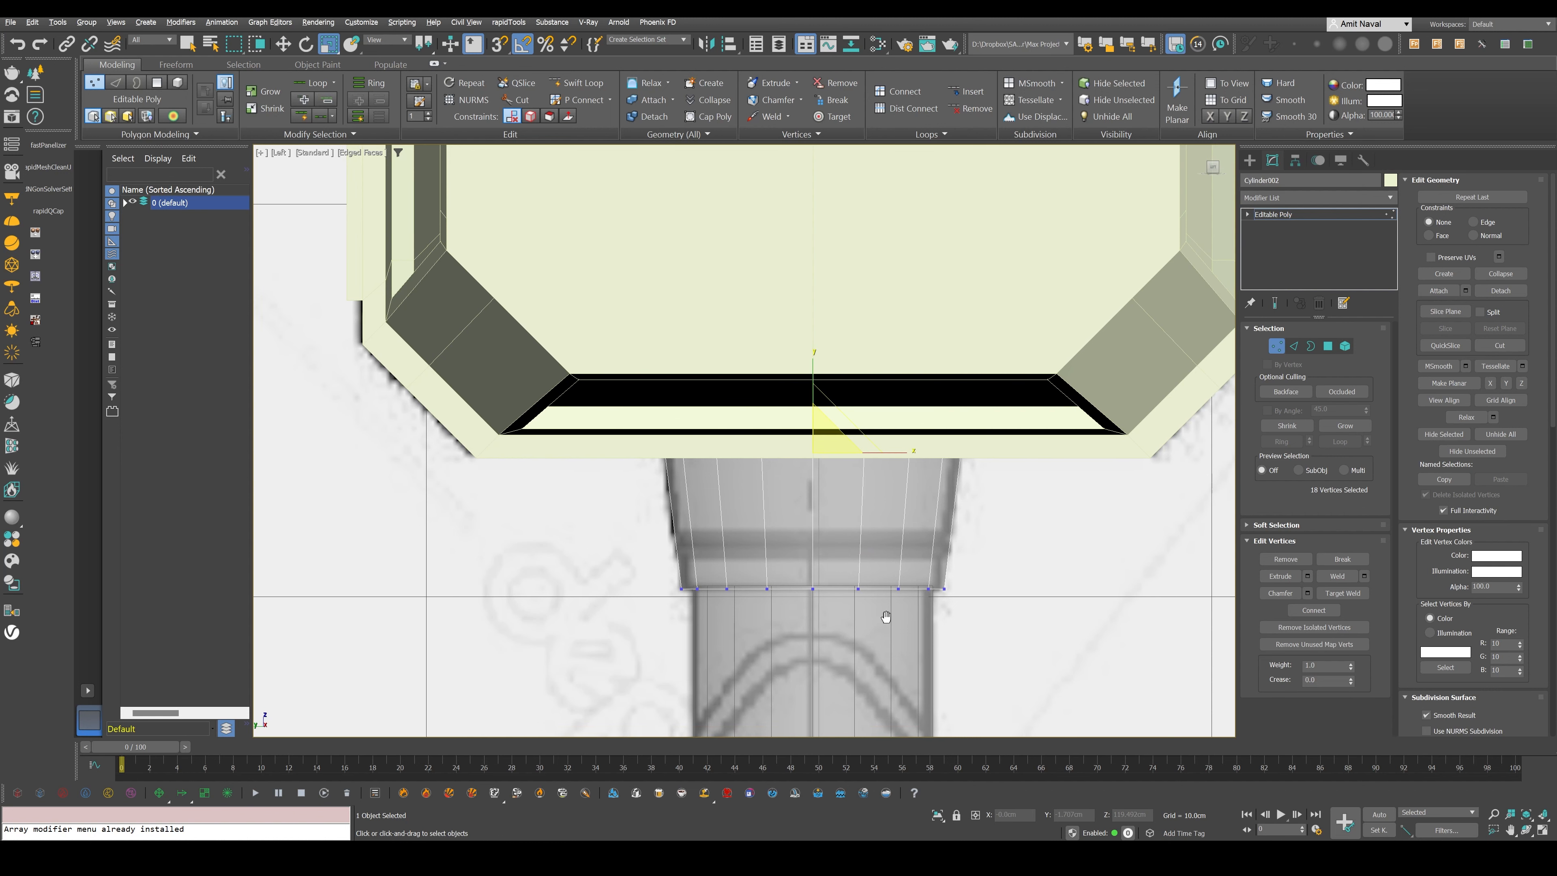
scroll(780, 556, "up", 4)
key("alt+shift+w")
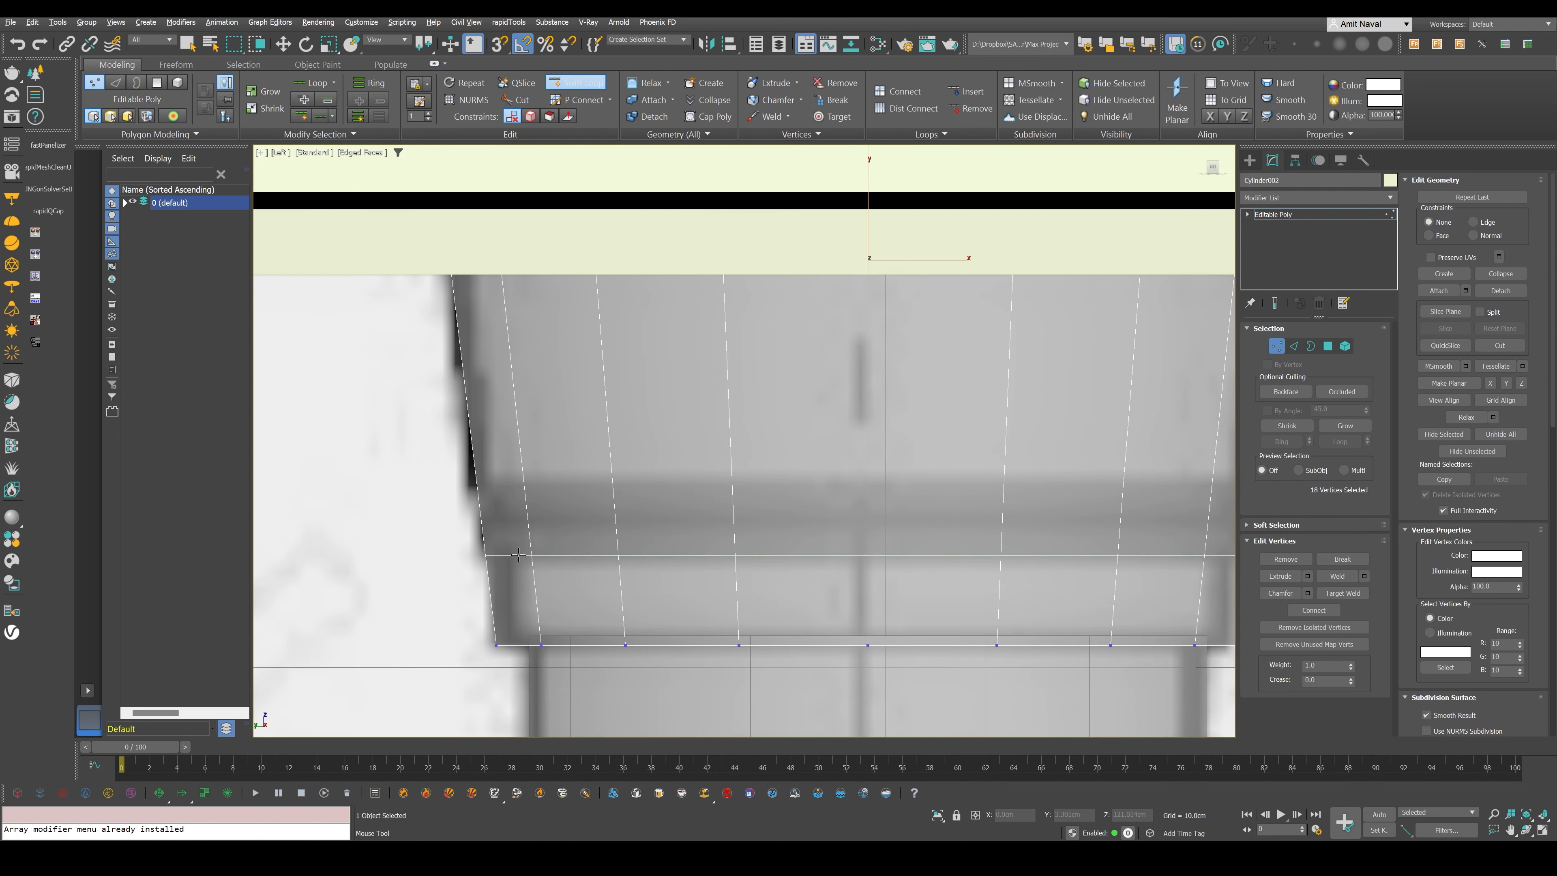
left_click(517, 558)
left_click(552, 484)
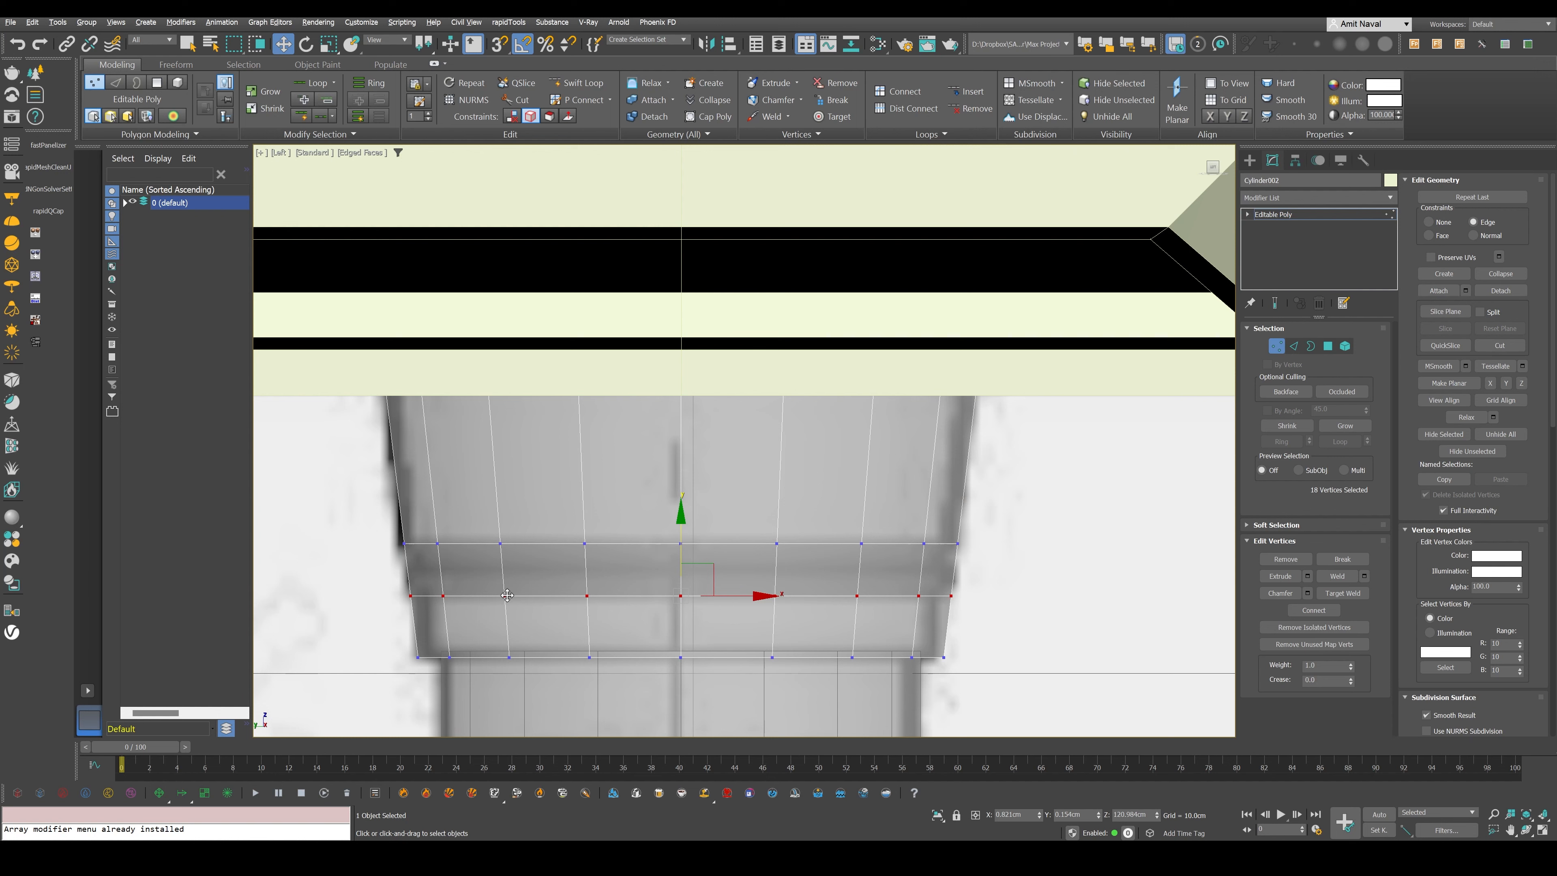
- Slide the collar's lower edge loop up along its edges to narrow the groove band to the blueprint
key("2")
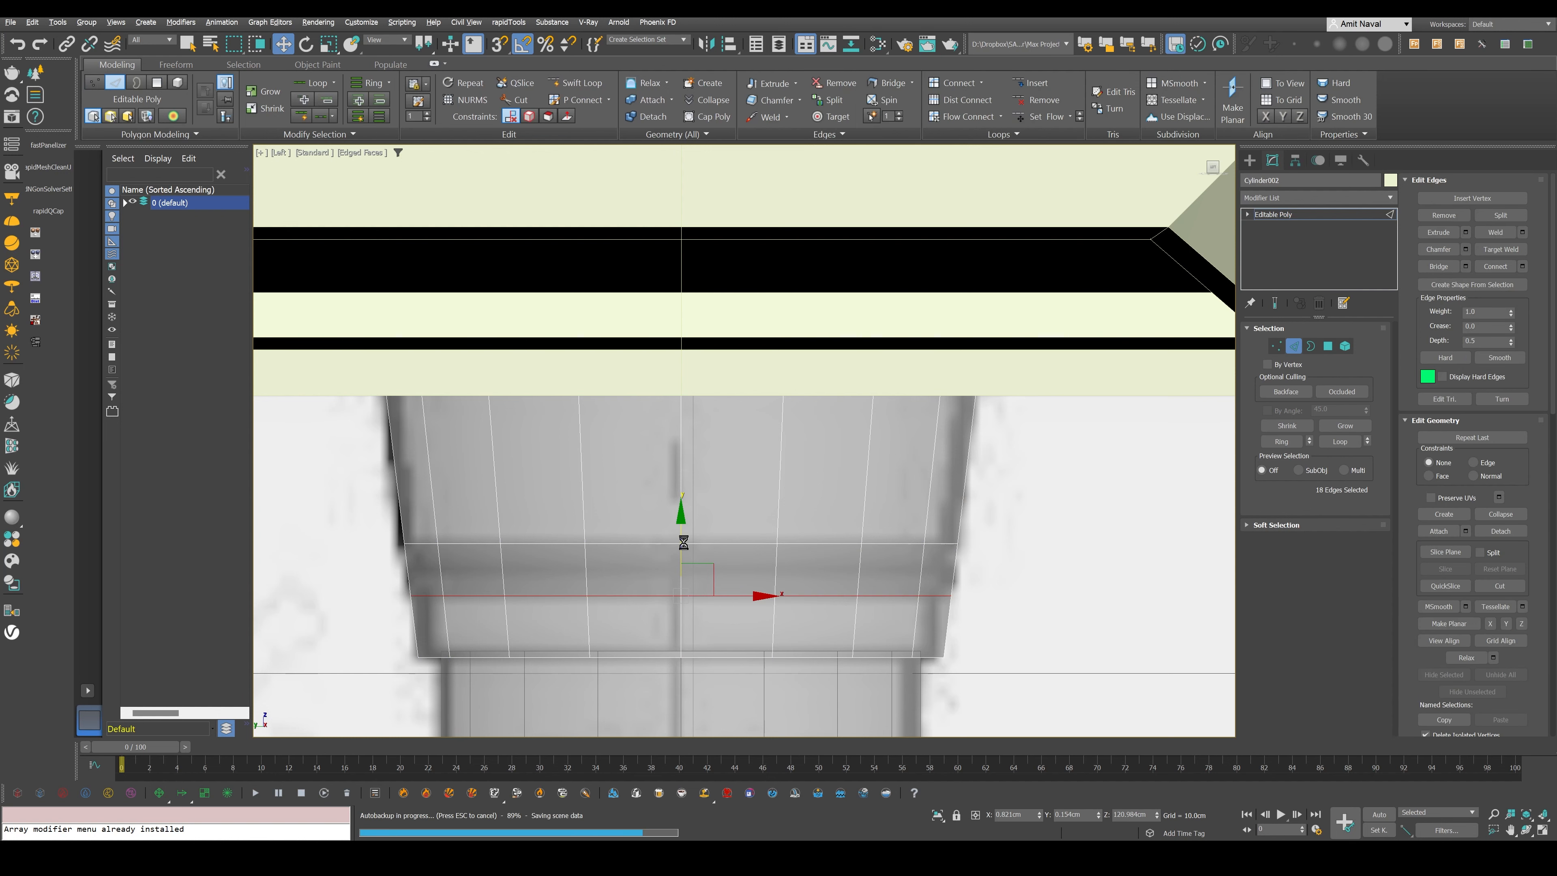
left_click_drag(684, 542, 684, 530)
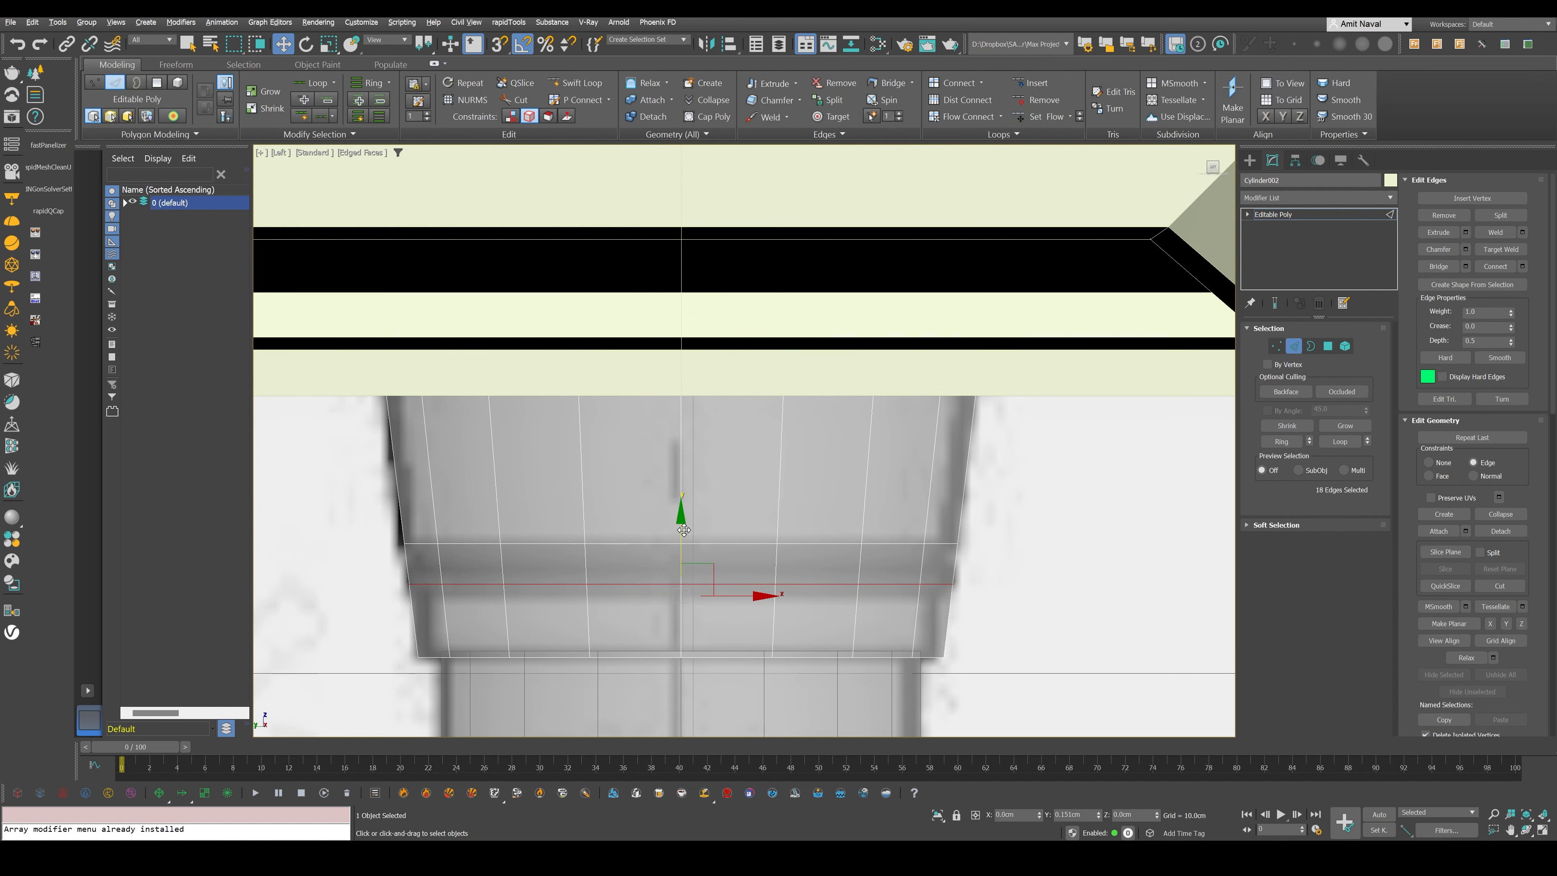
middle_click_drag(684, 530, 720, 528)
scroll(720, 528, "up", 3)
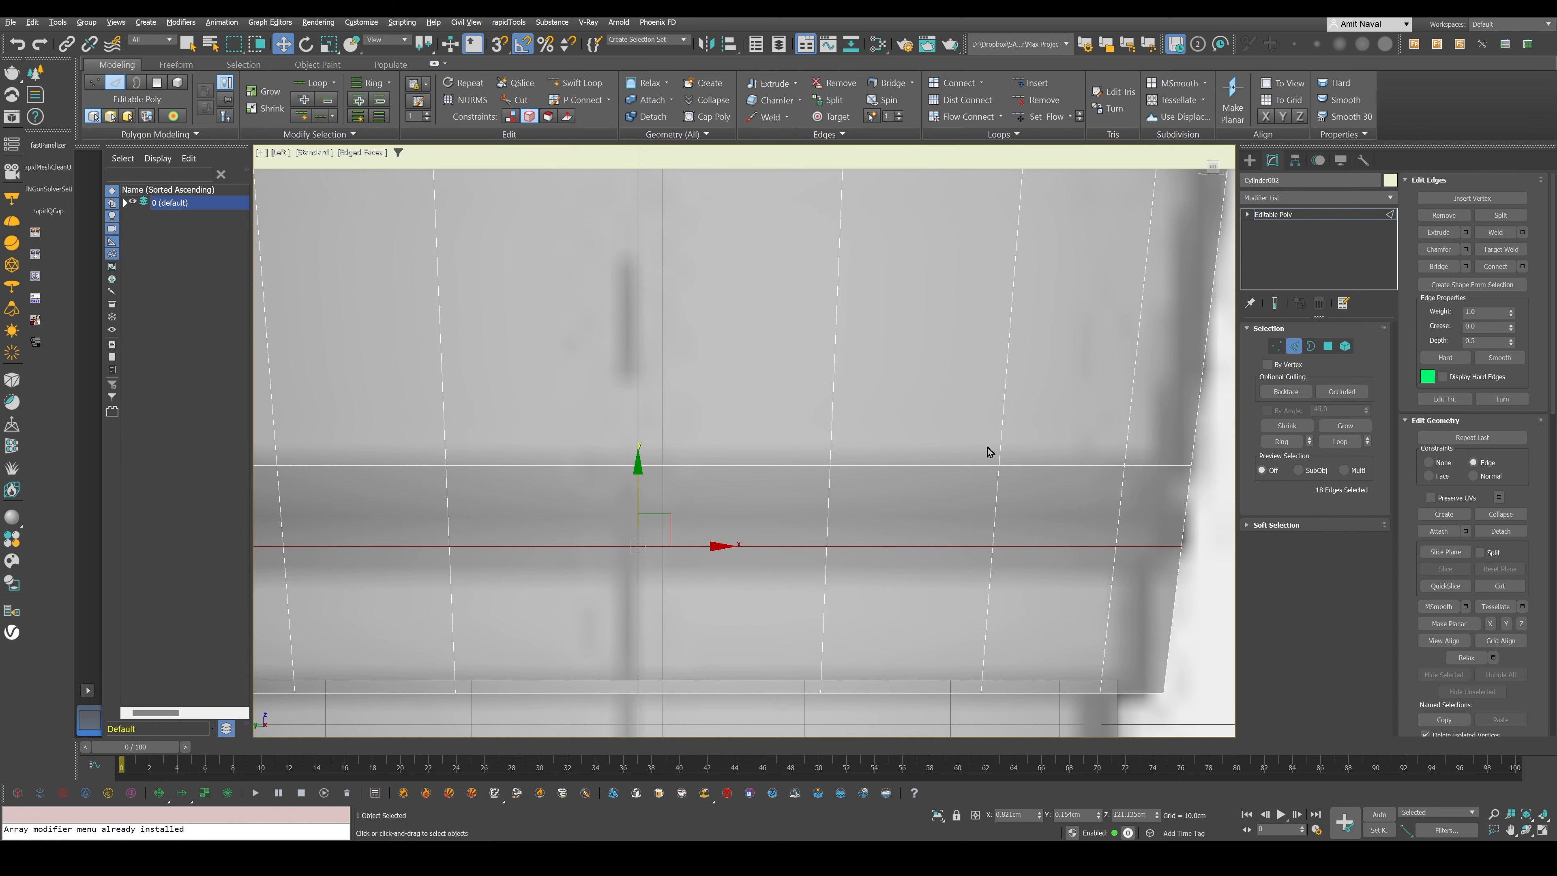
- Select the full ring of polygons between the collar's two new edge loops
key("4")
left_click(1071, 501)
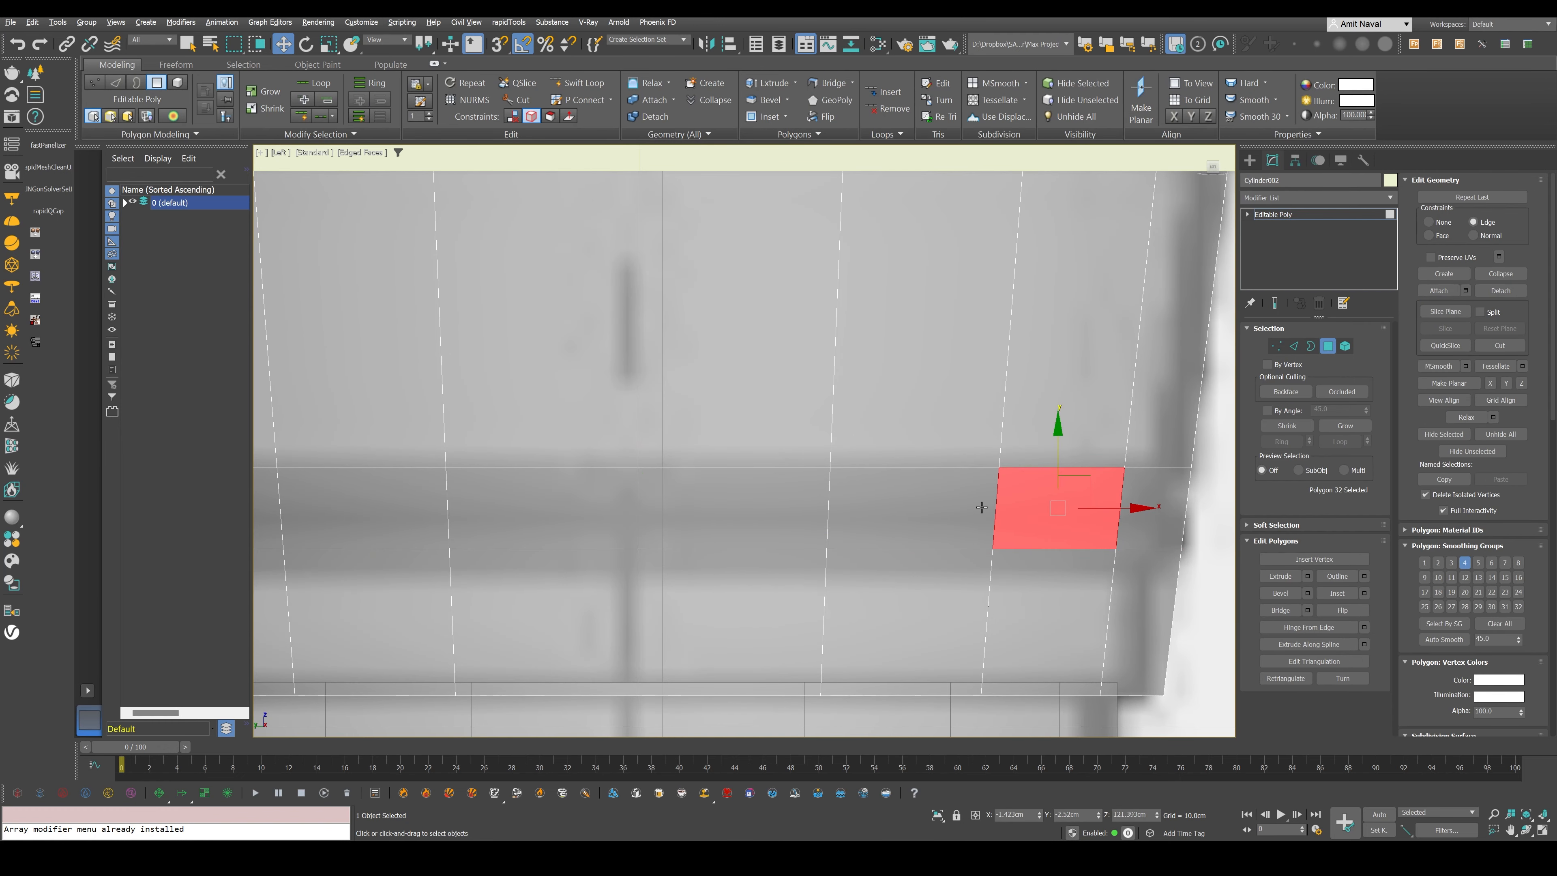
left_click(744, 517, "shift")
middle_click_drag(744, 517, 982, 537, "alt")
key("l")
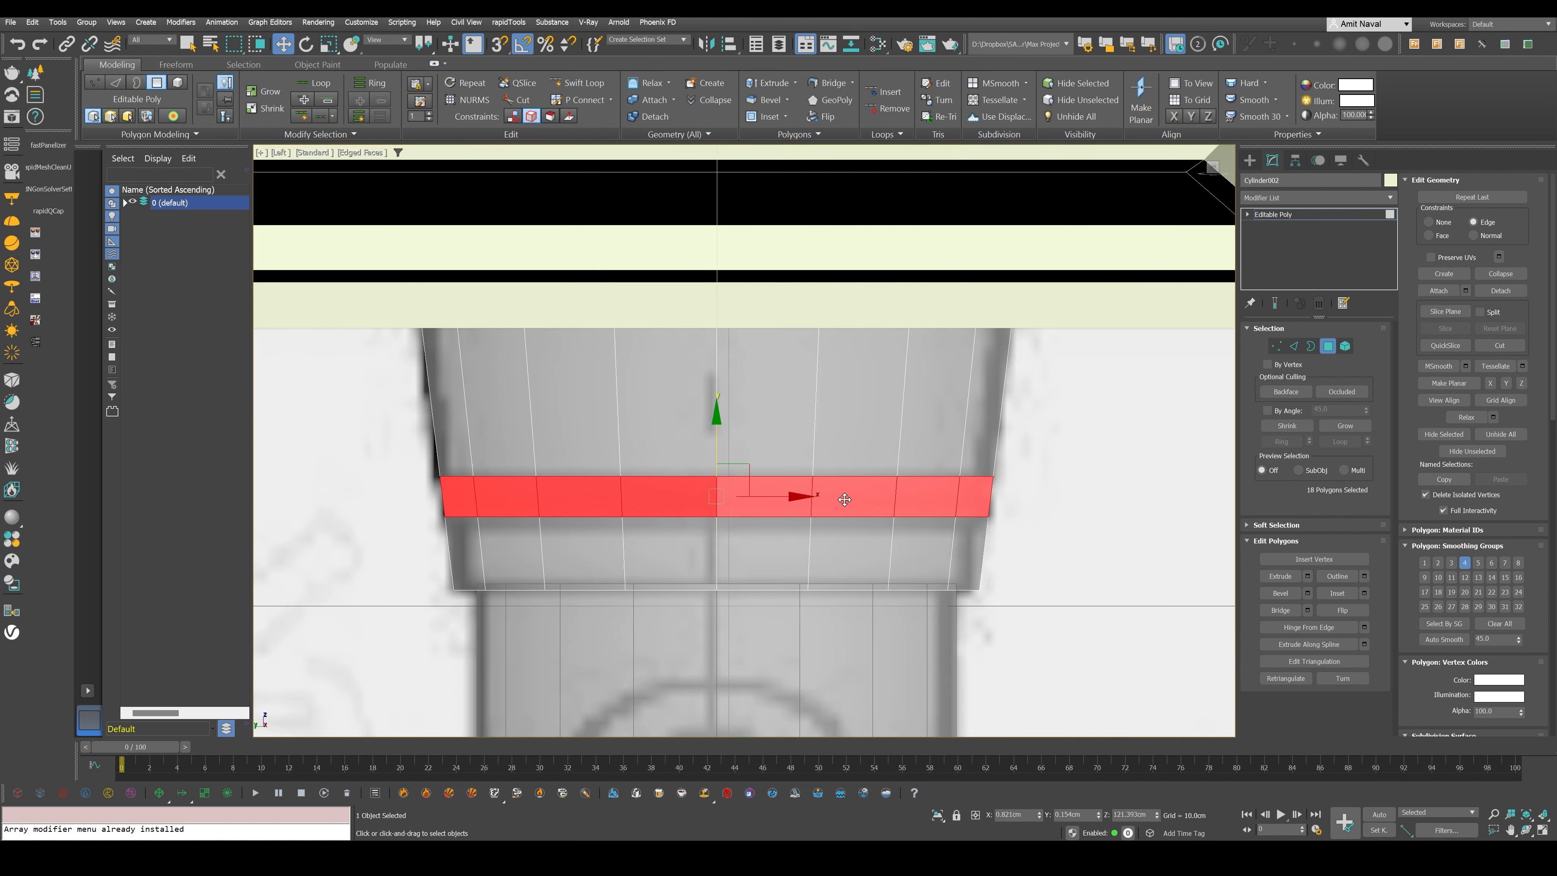
left_click_drag(1053, 442, 357, 543)
left_click(401, 514)
left_click(784, 498)
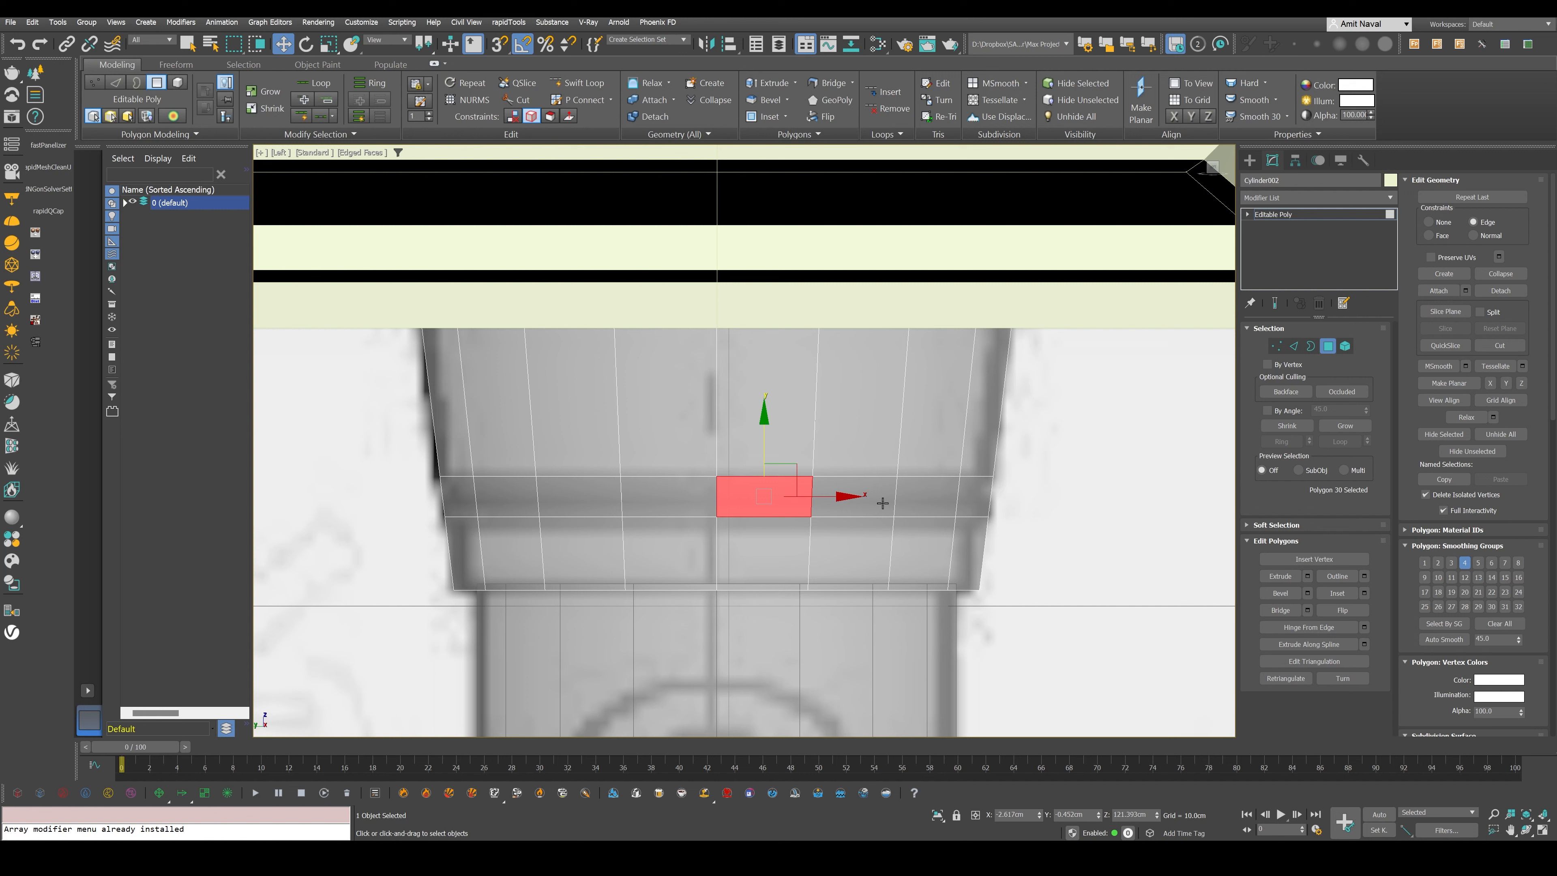
left_click(883, 498, "shift")
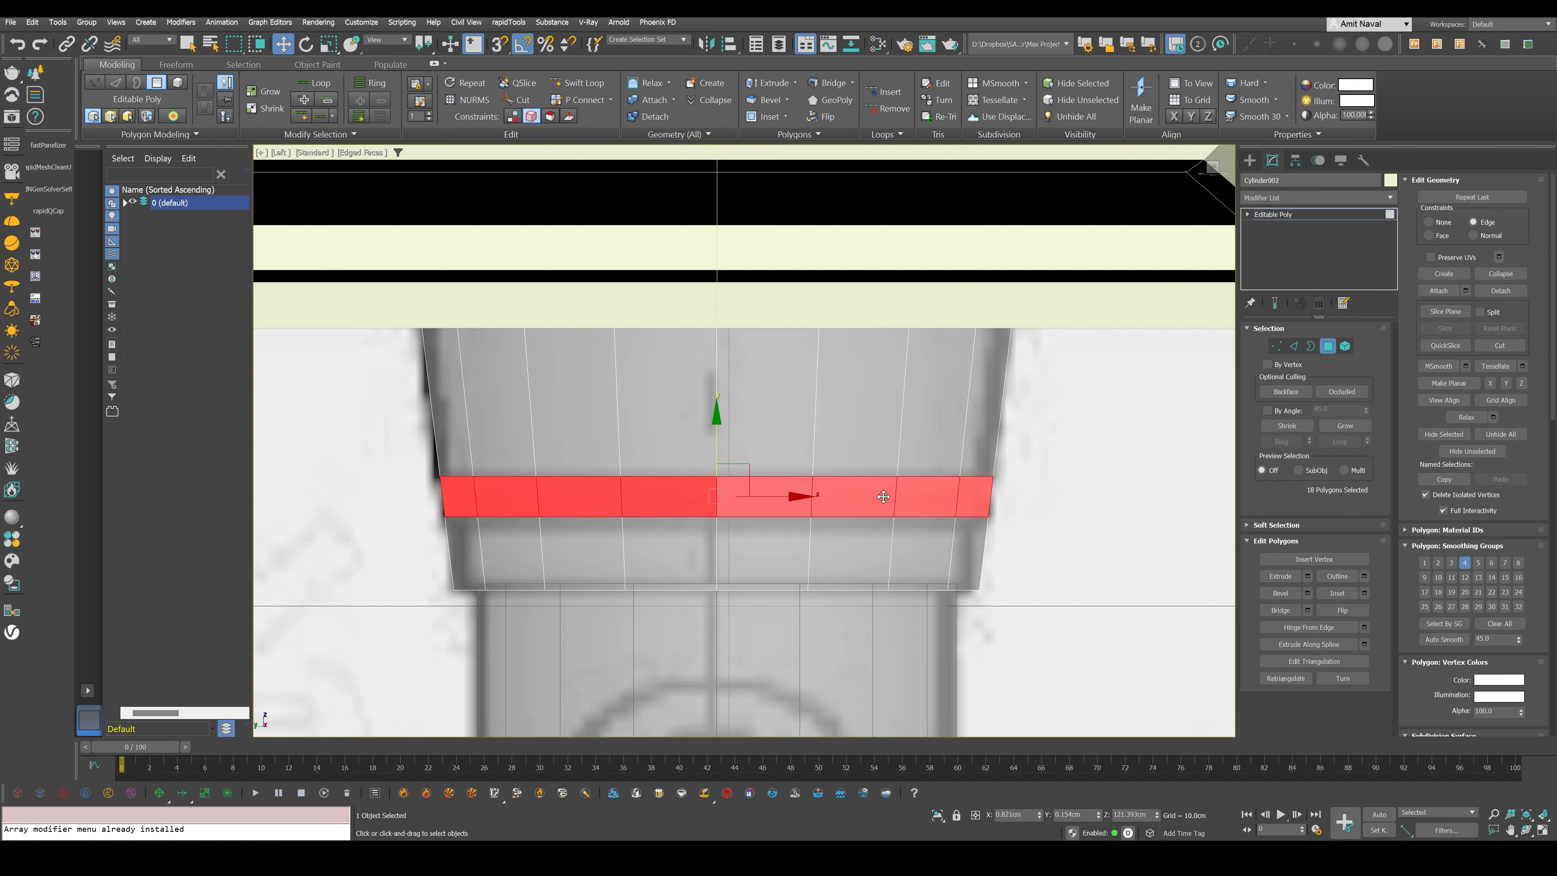
- Extrude the selected polygon ring inward by local normal with a height of about -0.14 cm to form the groove
left_click(1308, 577)
left_click(1203, 298)
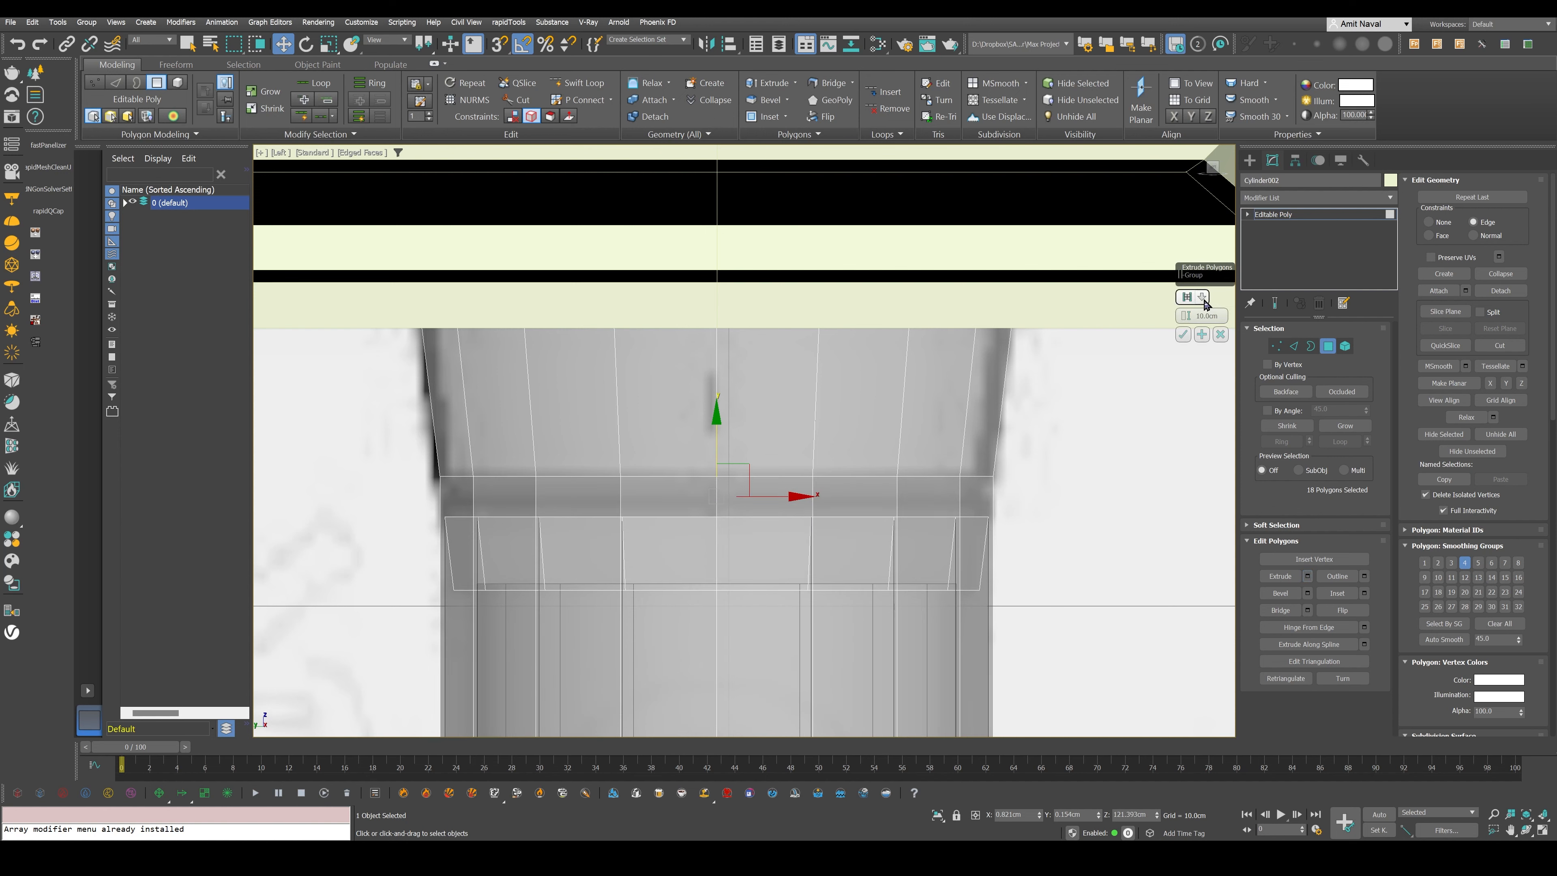
left_click(1217, 320)
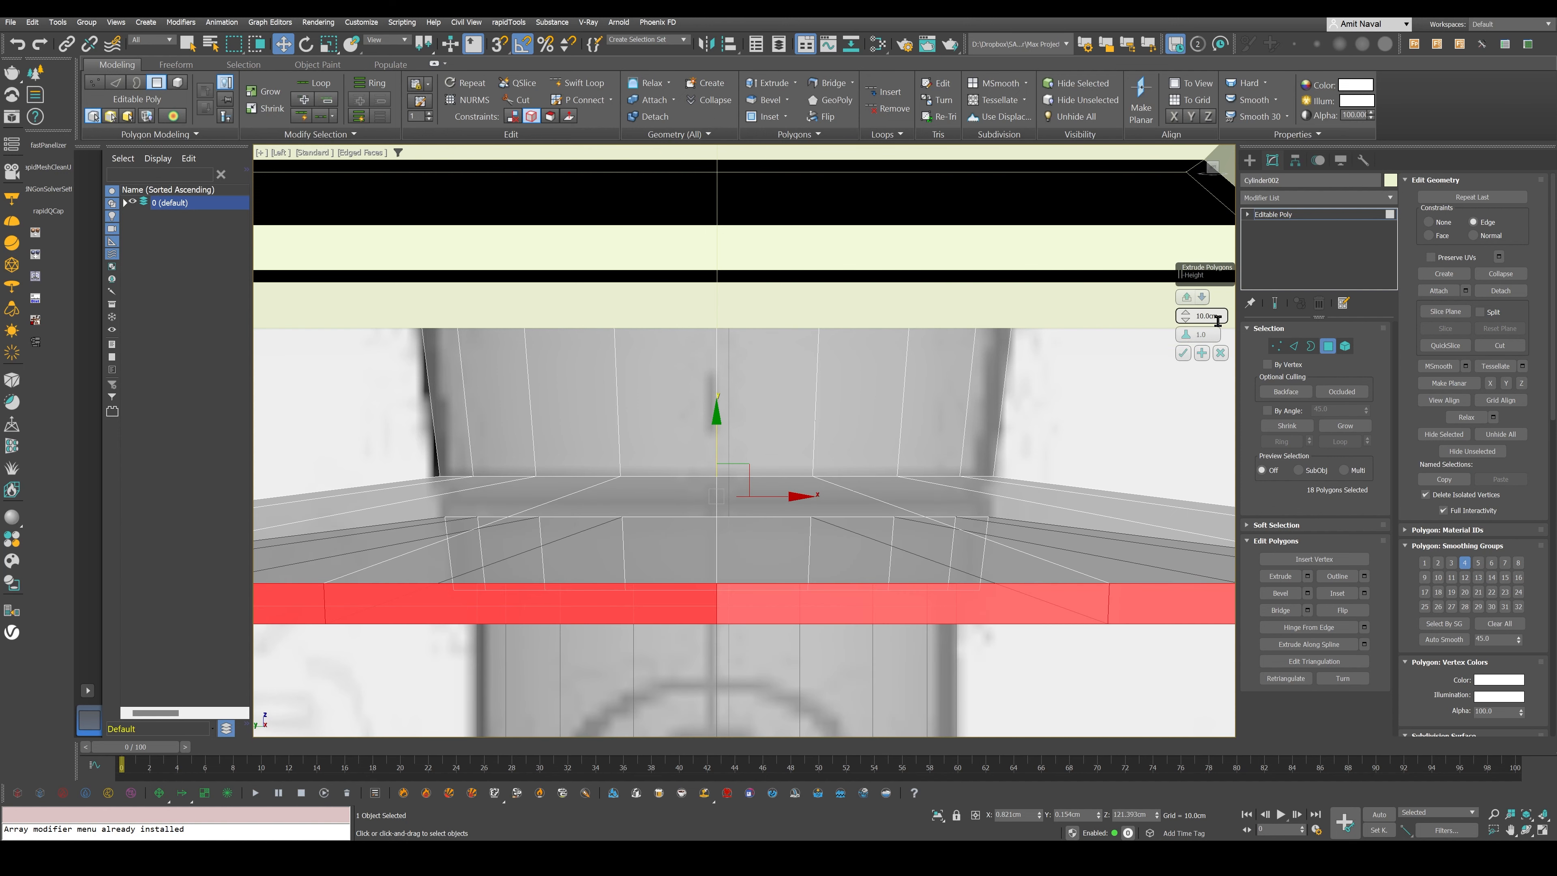
left_click_drag(1186, 316, 1063, 268)
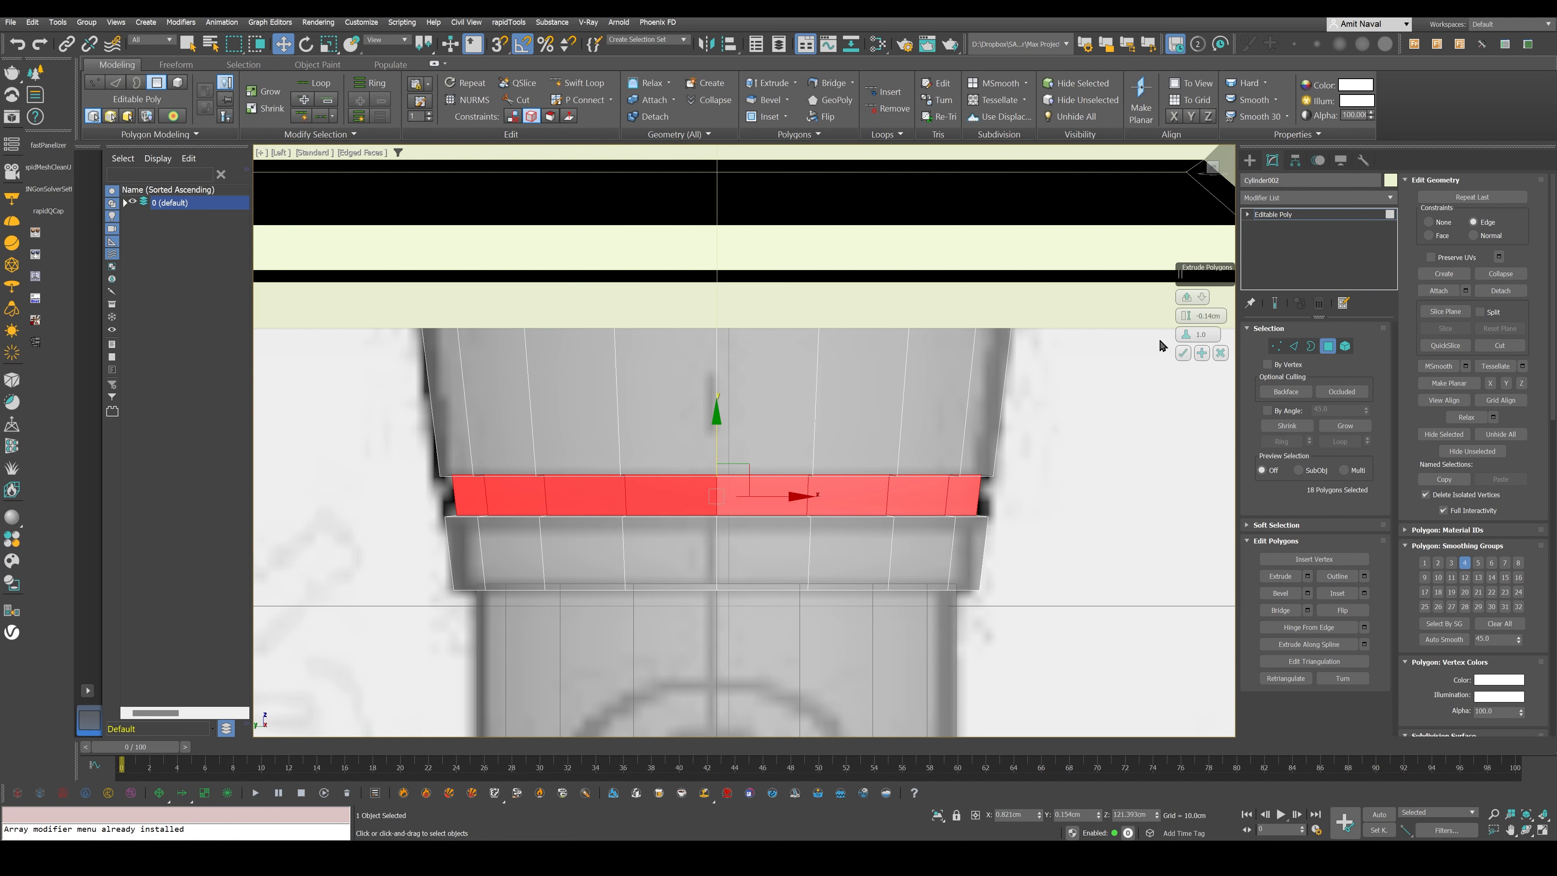
left_click(1184, 353)
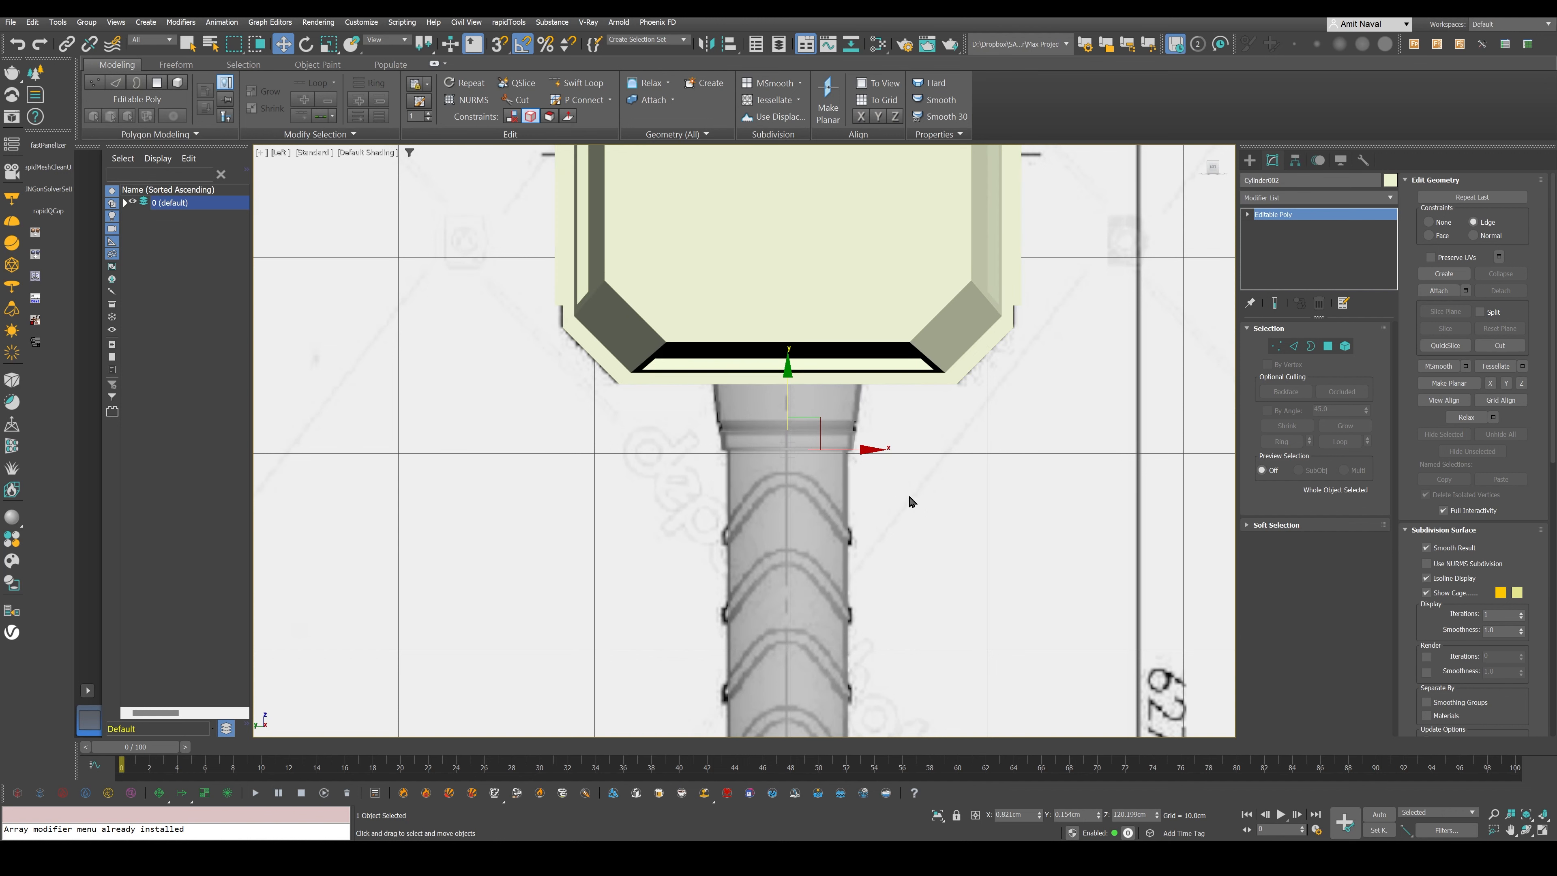
scroll(906, 514, "down", 3)
middle_click_drag(906, 513, 910, 440)
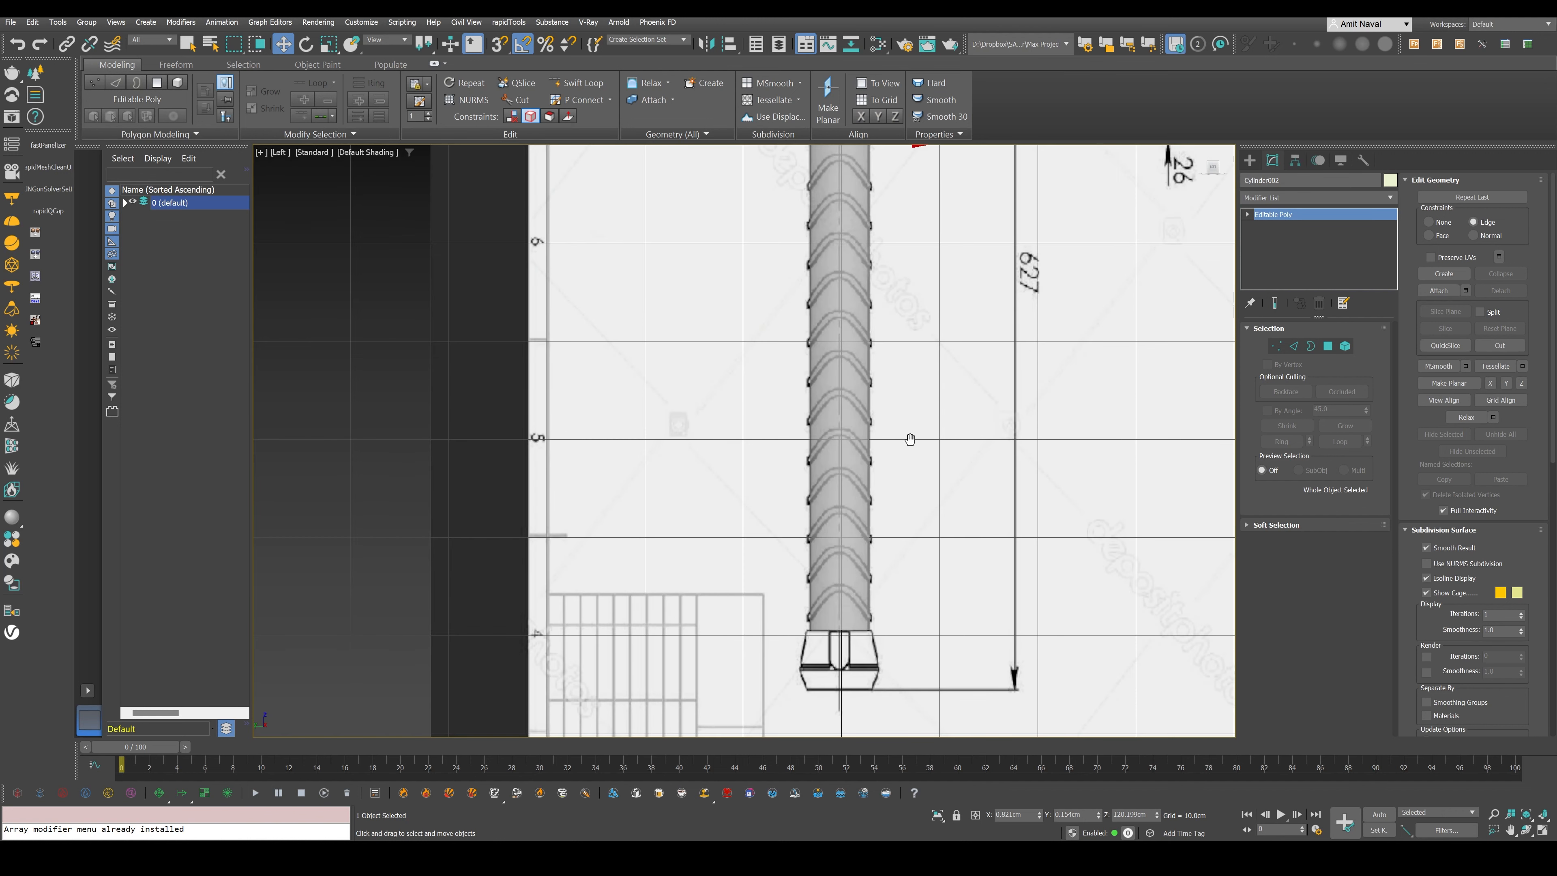
scroll(827, 400, "down", 3)
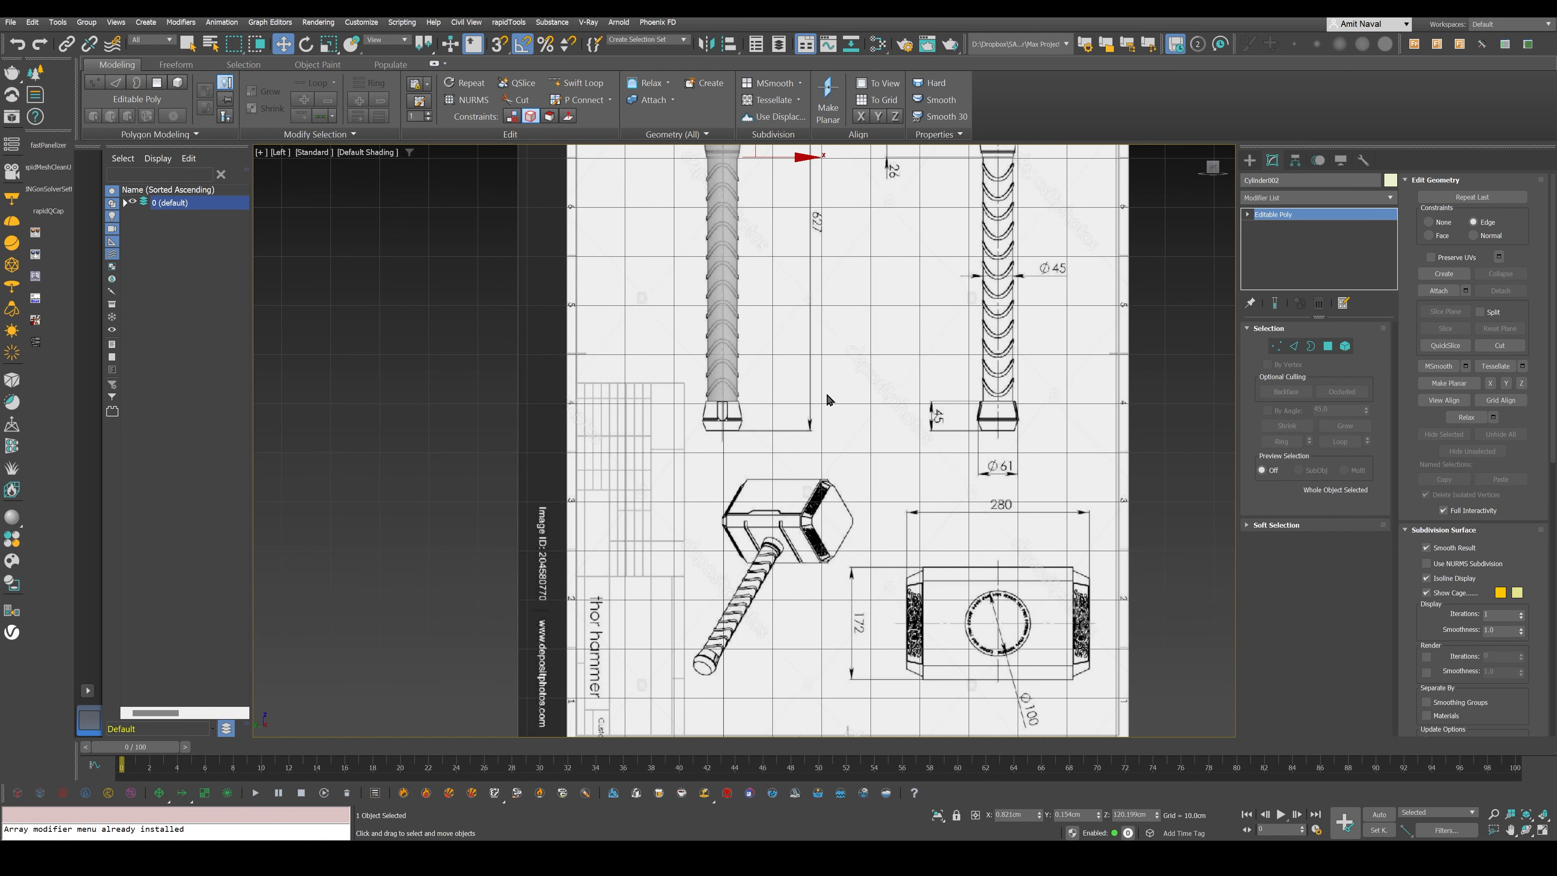
- Clone the plain handle cylinder in place as an independent copy for the pommel at the handle's base
key("f")
scroll(827, 393, "down", 5)
middle_click_drag(811, 554, 802, 607)
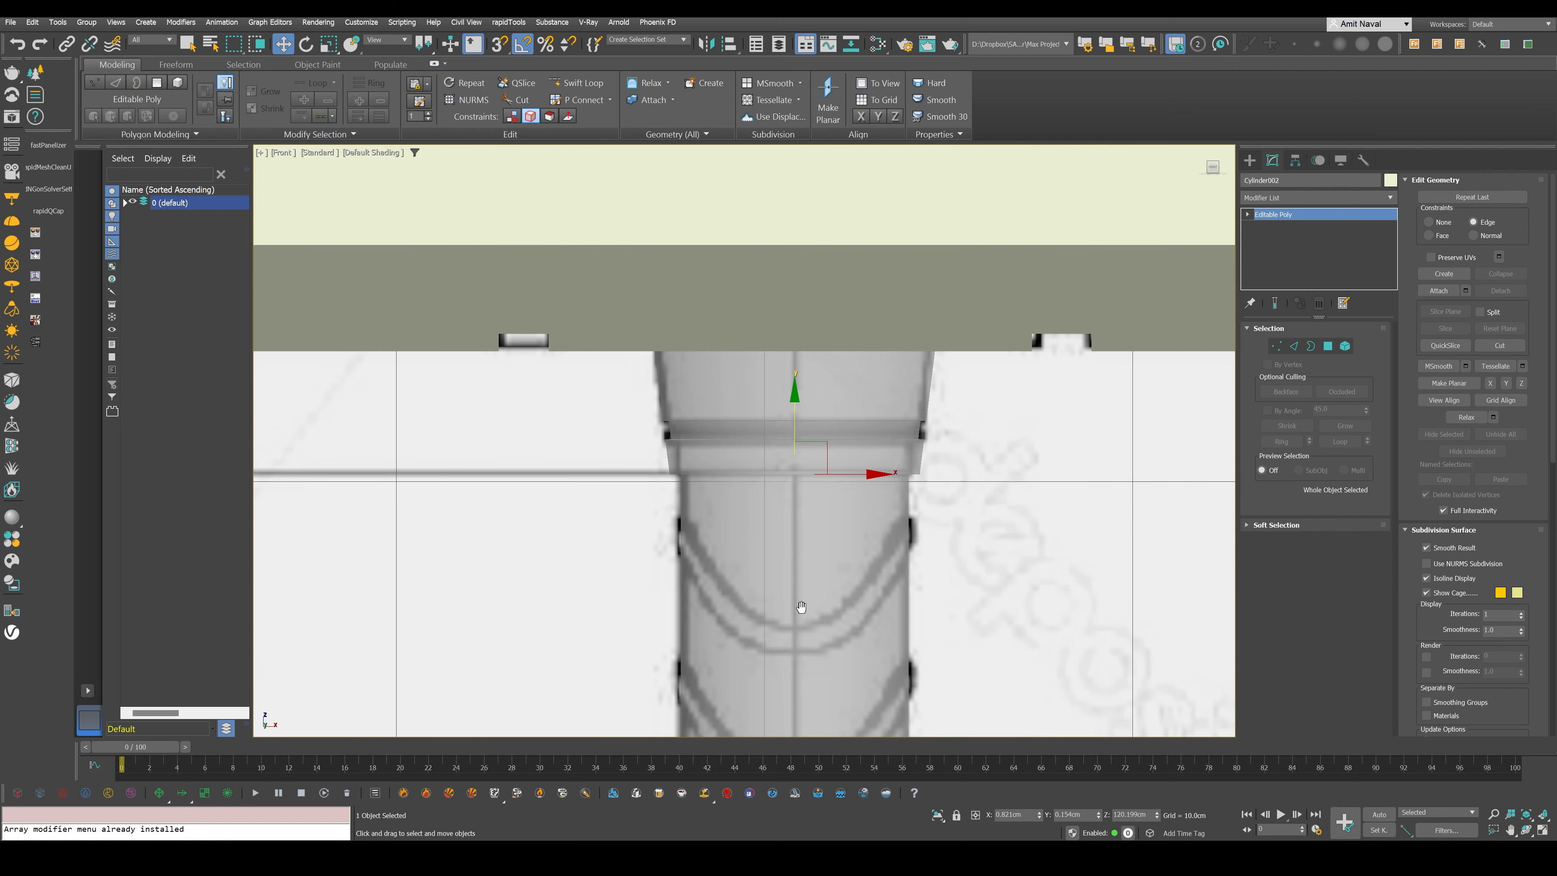
scroll(809, 431, "down", 8)
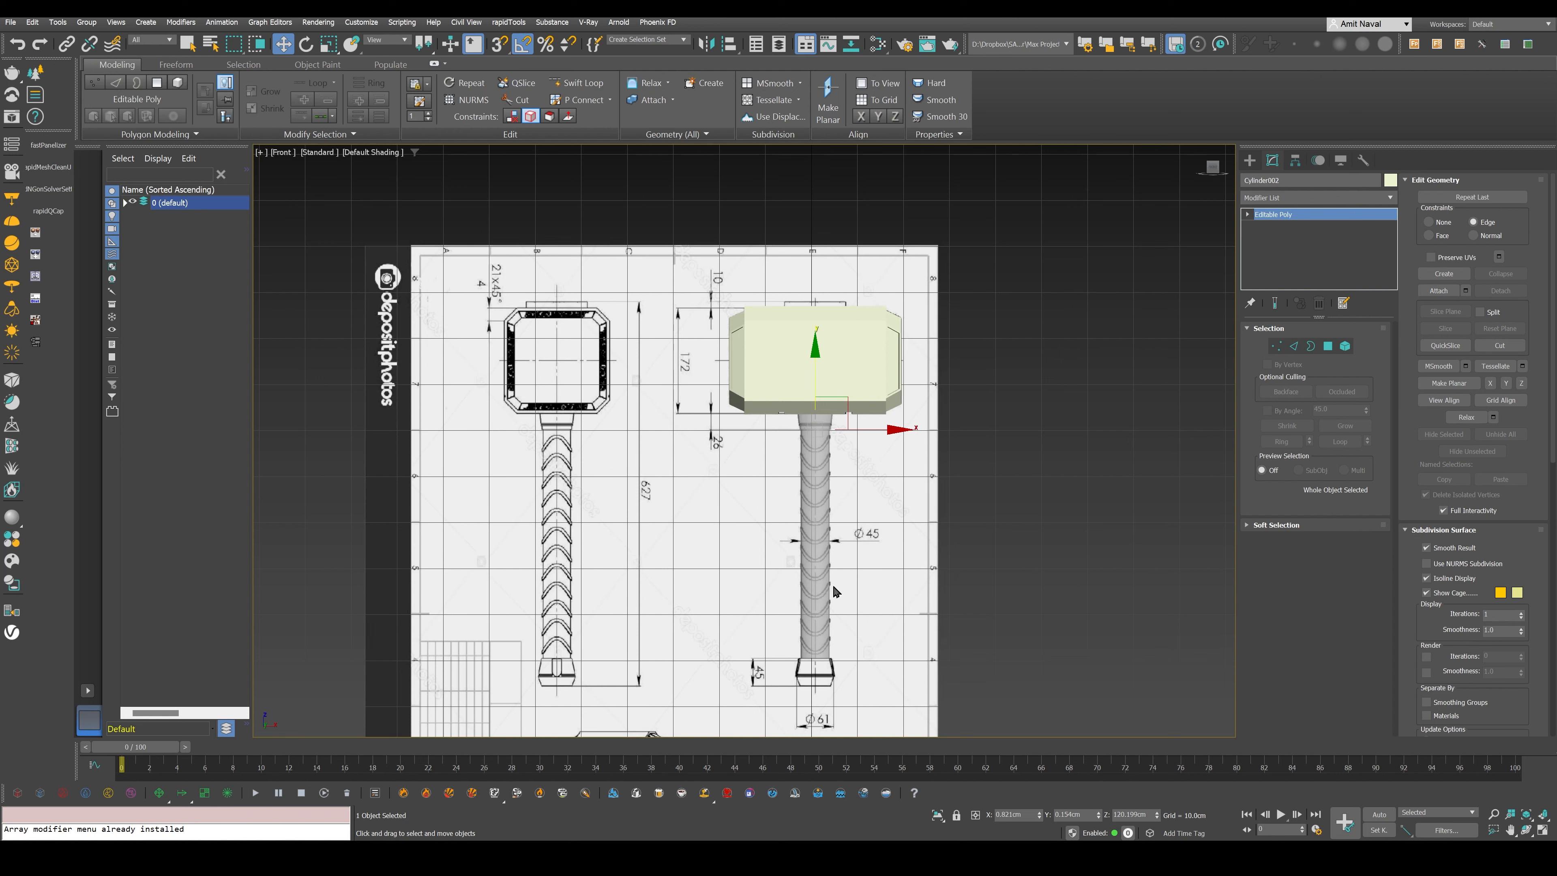
left_click(811, 563)
left_click_drag(811, 563, 820, 613, "shift")
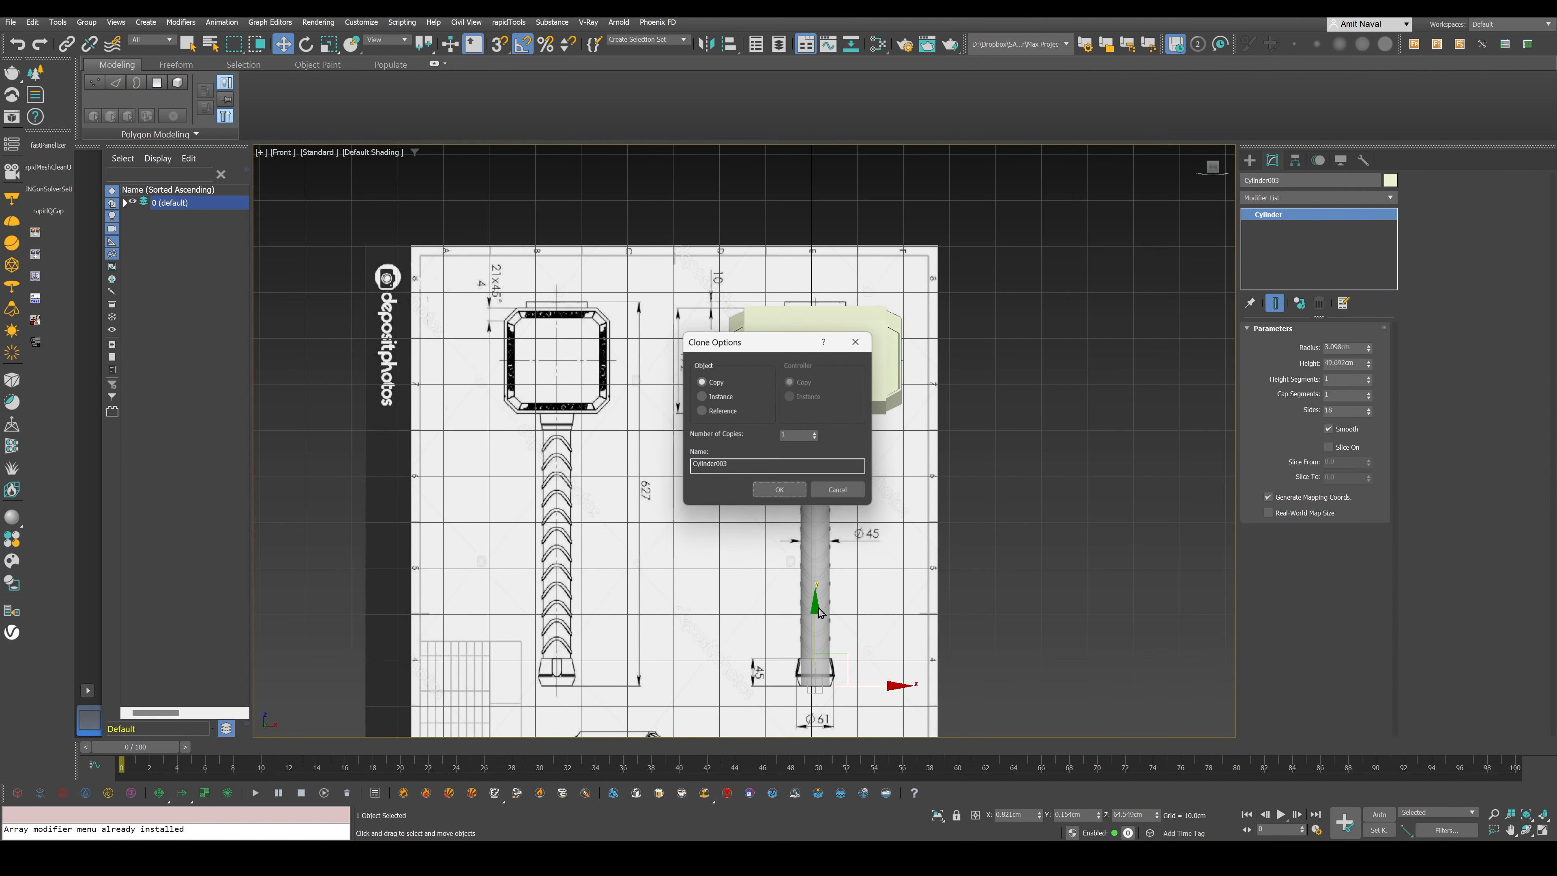
key("Return")
- Set the copied cylinder's height to about 1.988 cm and radius to about 3.315 cm to fit the pommel's lower section on the blueprint
scroll(820, 612, "up", 5)
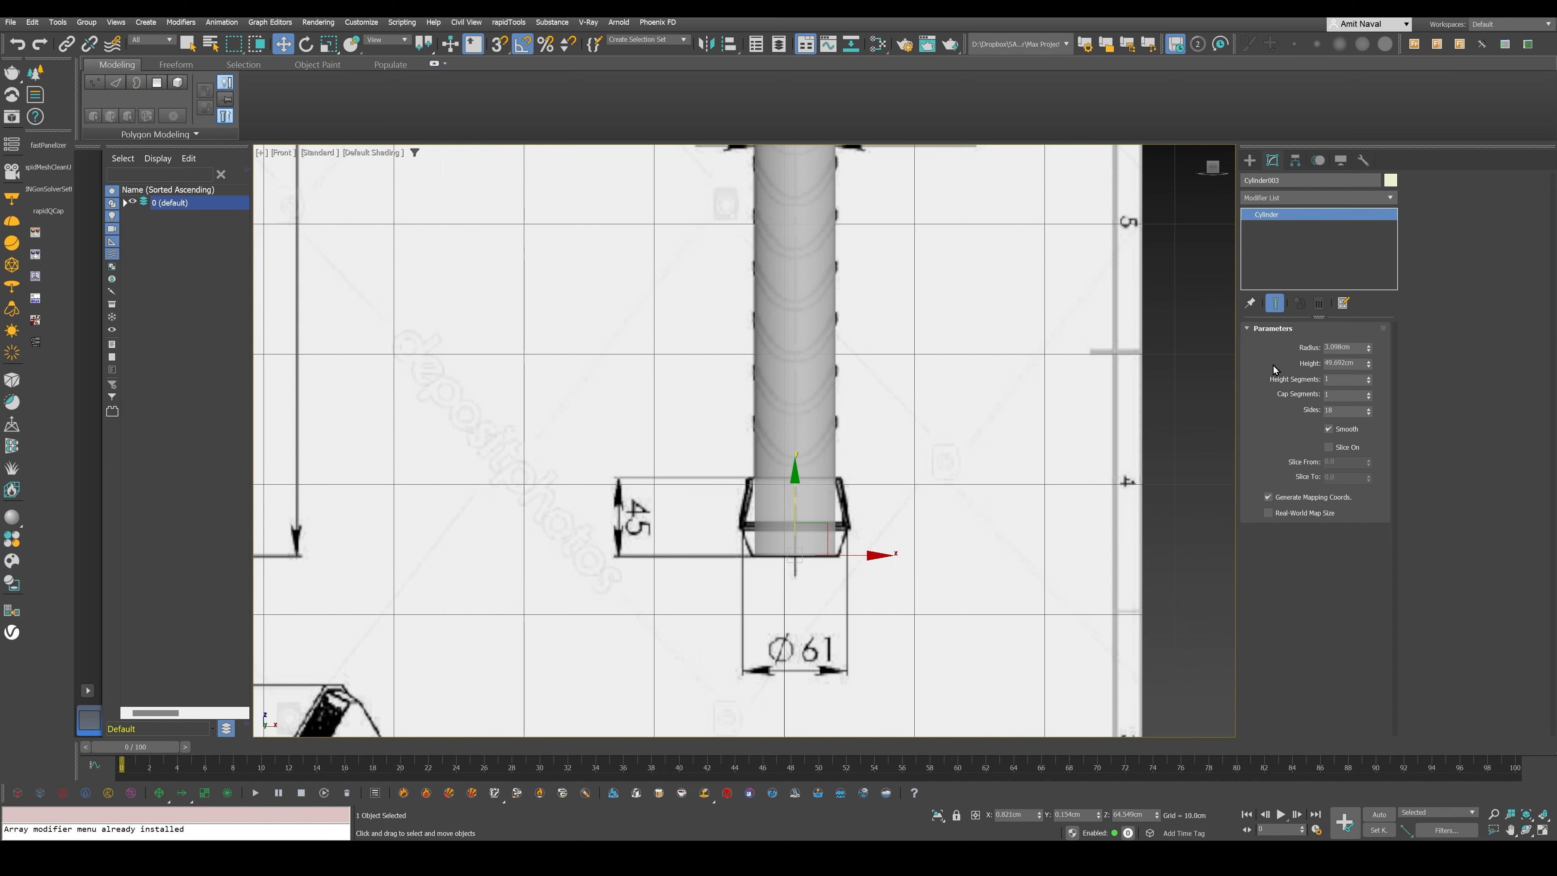
left_click_drag(1369, 363, 1372, 403)
scroll(806, 539, "up", 2)
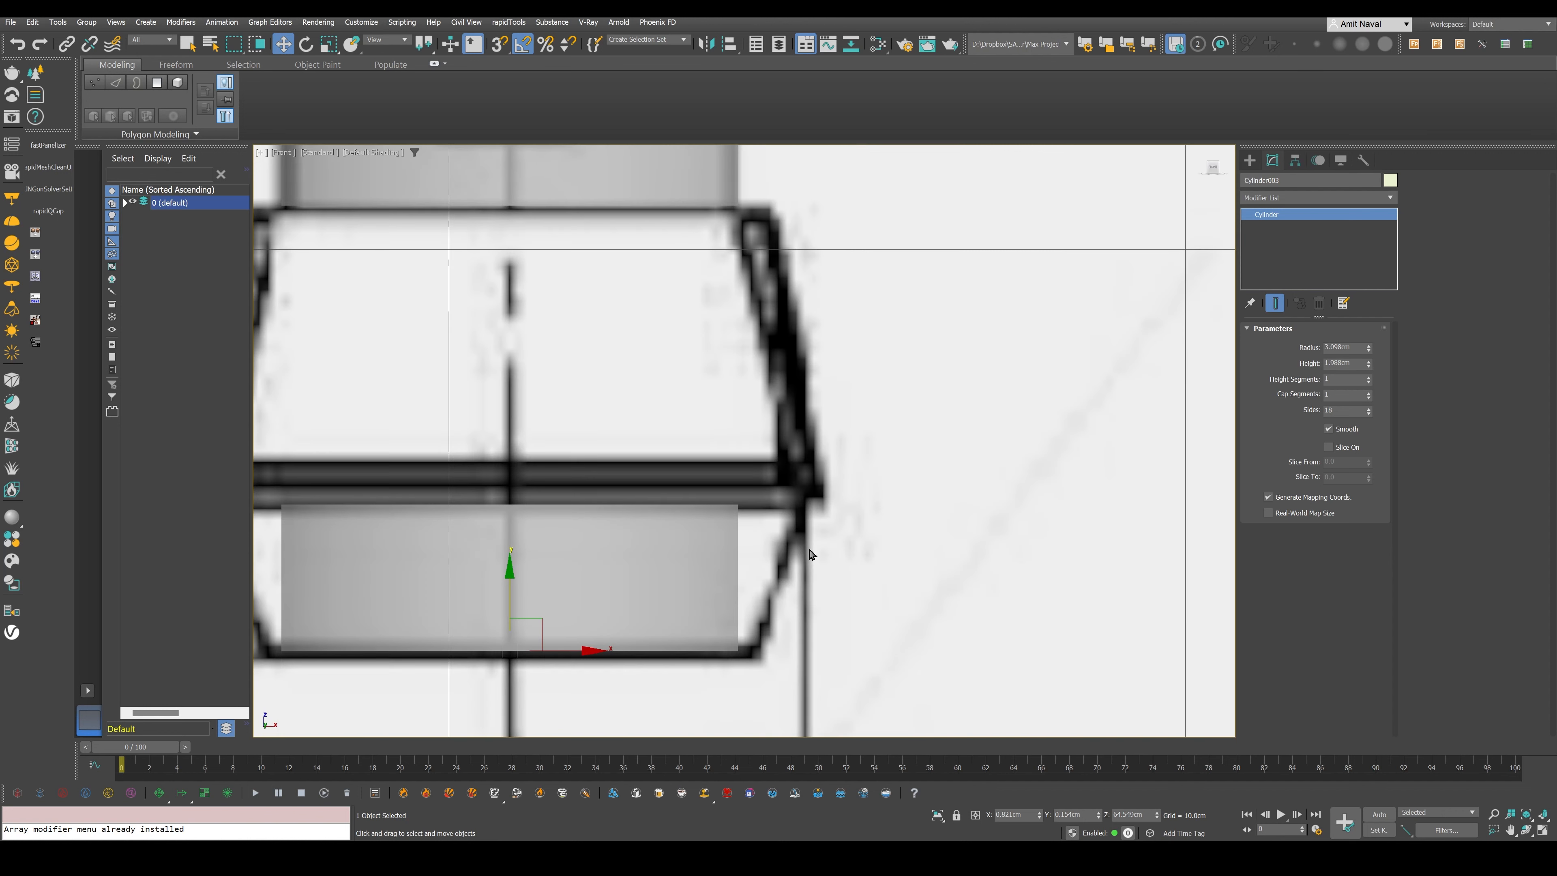
scroll(939, 498, "up", 2)
scroll(697, 475, "up", 2)
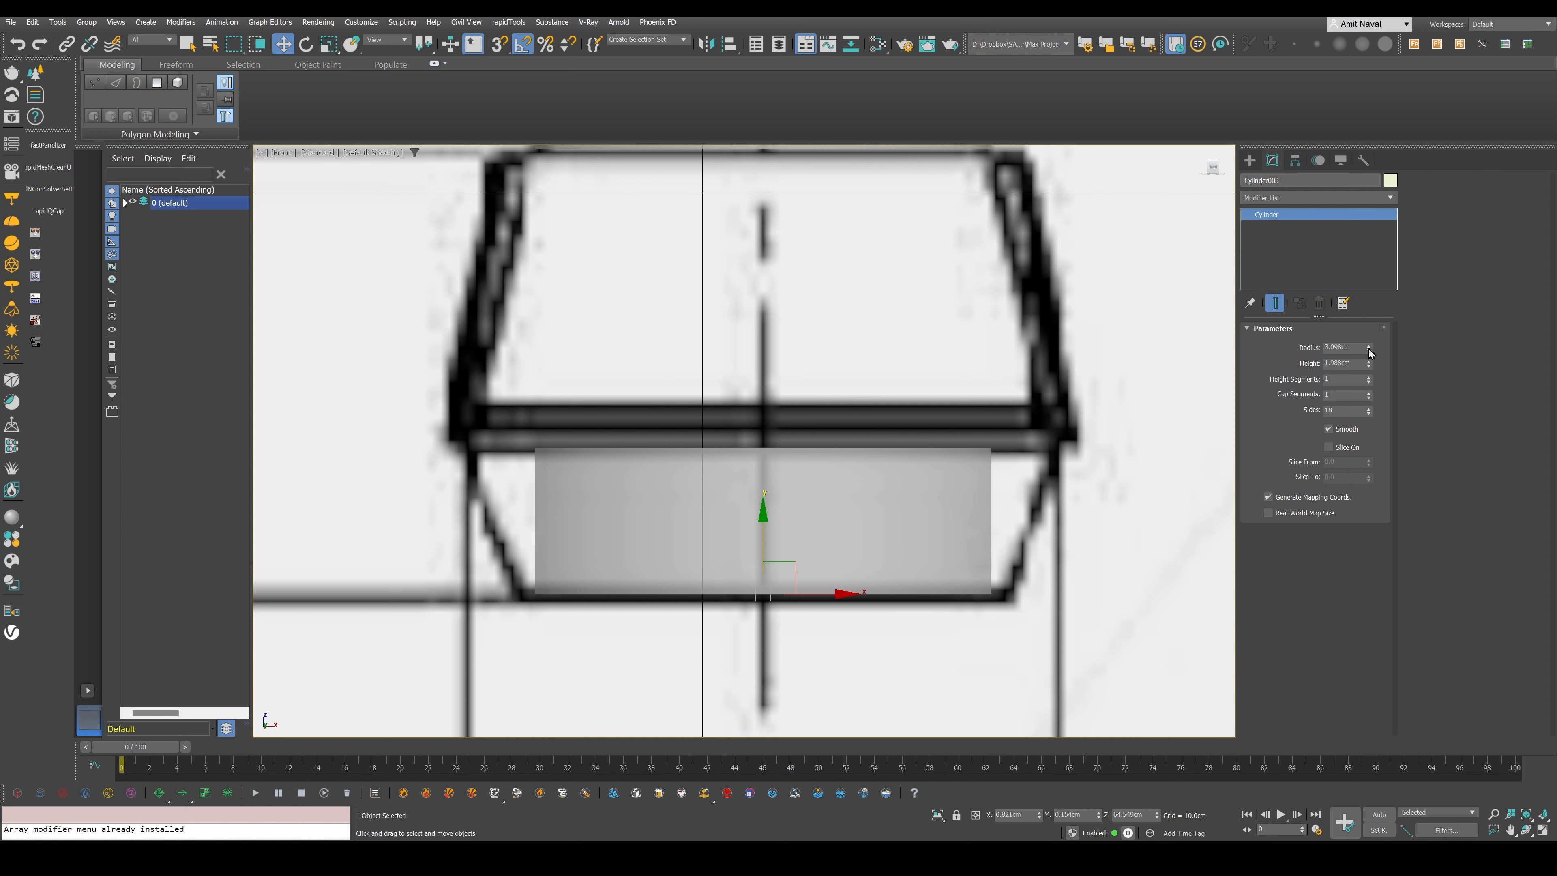
left_click_drag(1370, 350, 1368, 345)
- Convert the pommel cylinder to Editable Poly and scale its top vertex ring outward to match the blueprint's flared profile
right_click(825, 464)
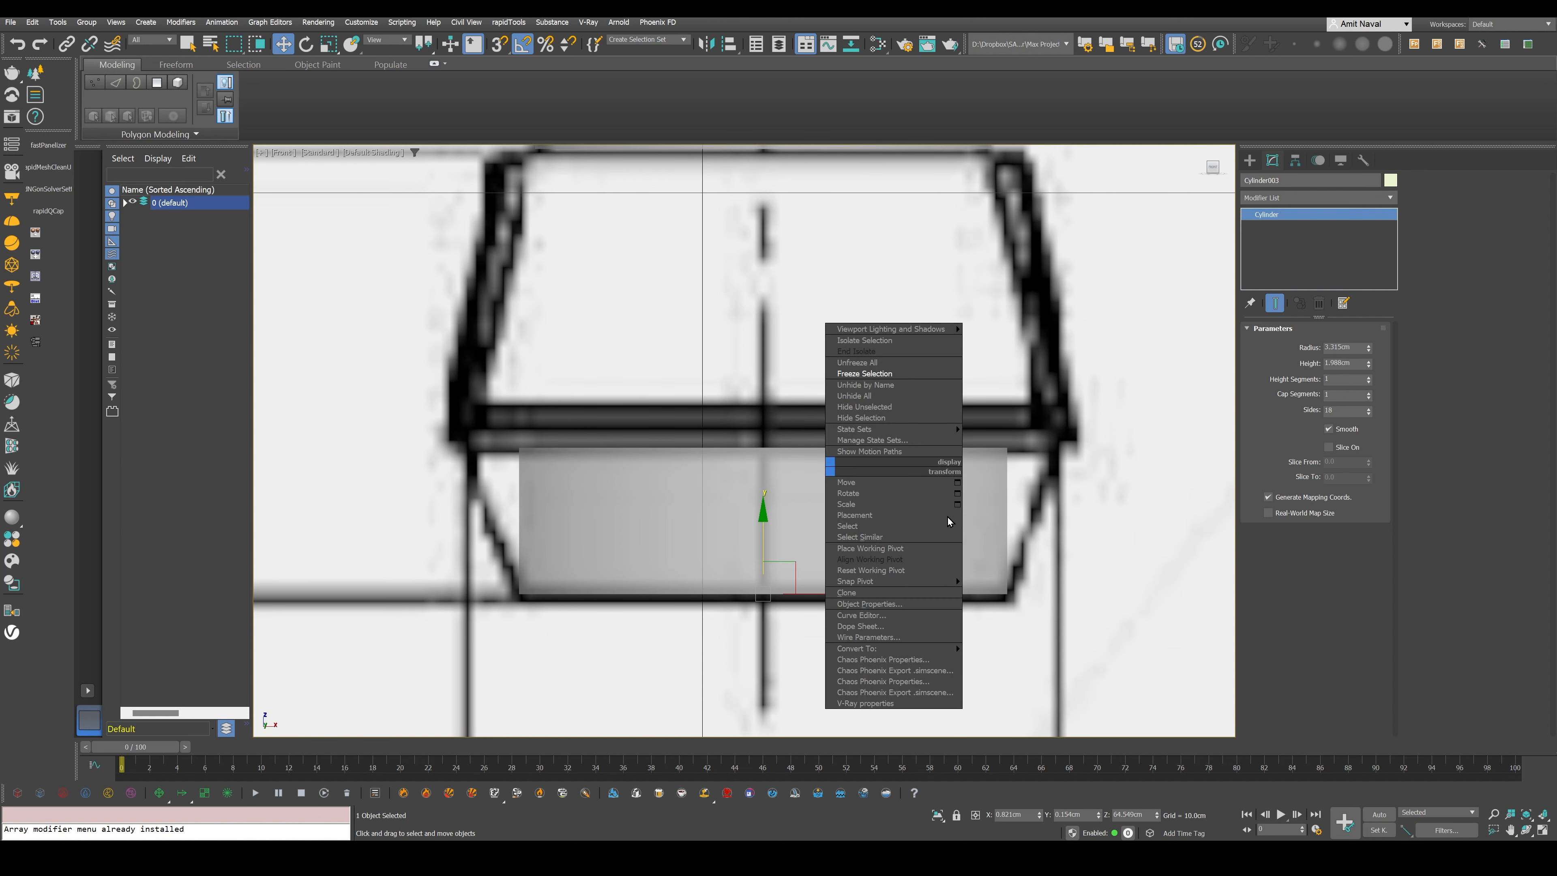
left_click(1053, 663)
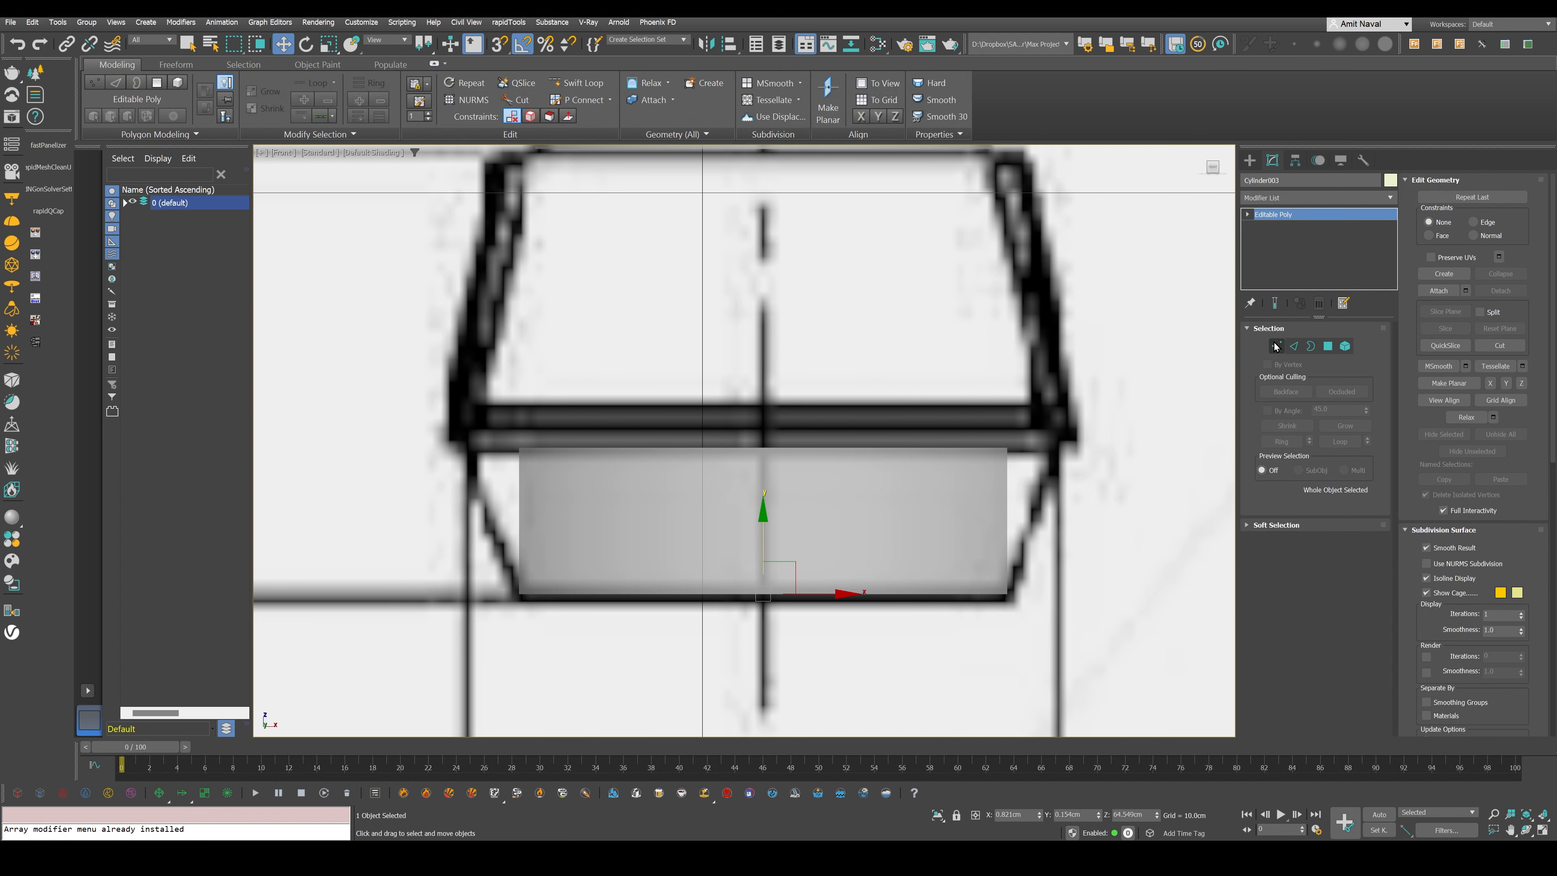
key("1")
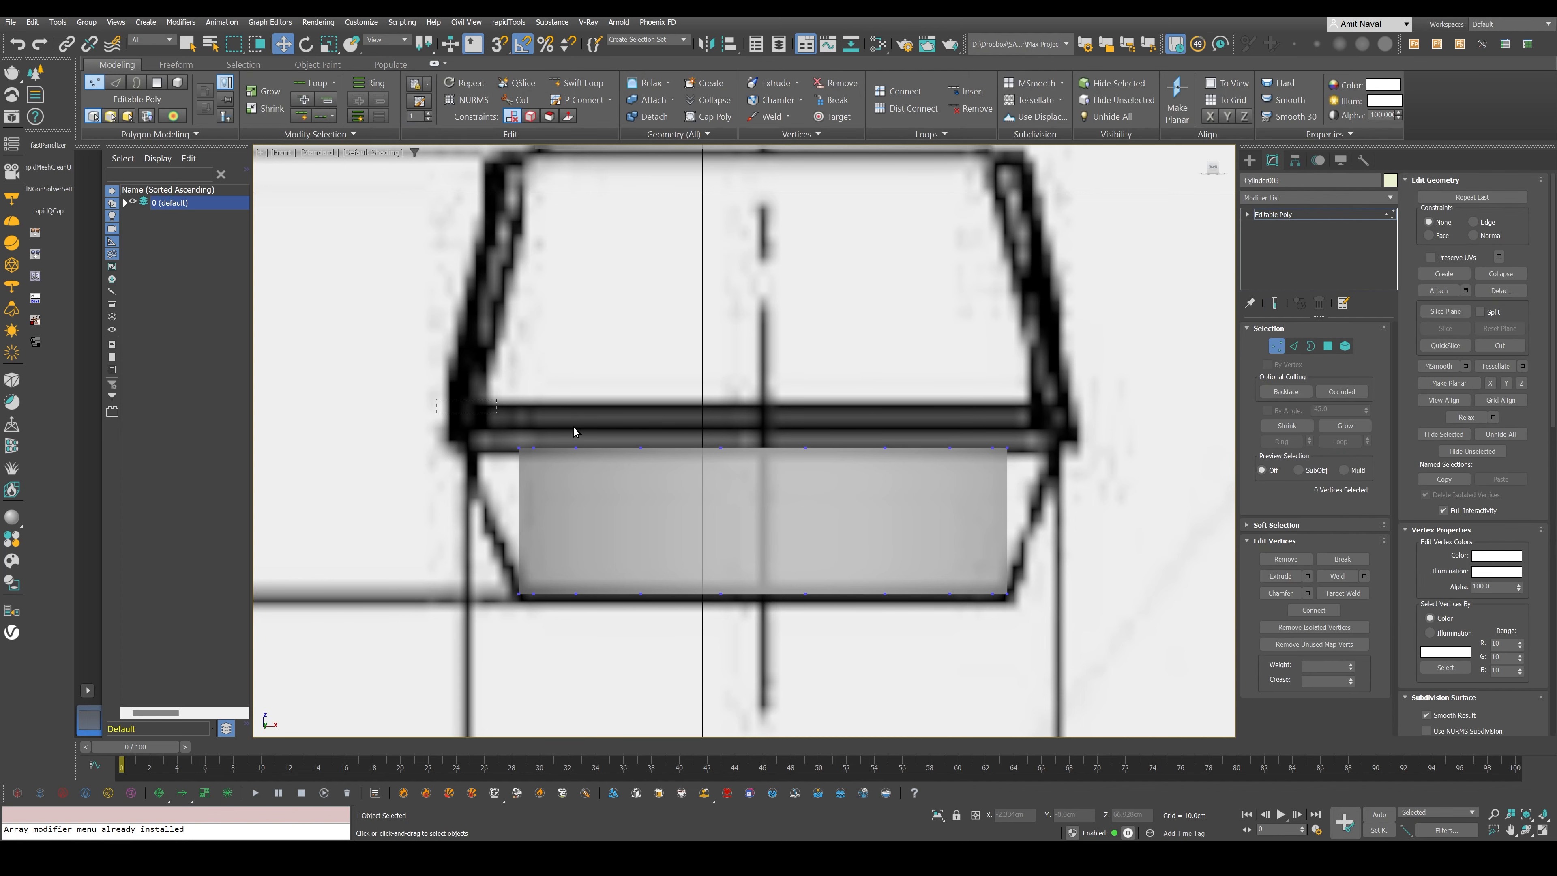
left_click_drag(575, 427, 1070, 485)
key("F4")
key("r")
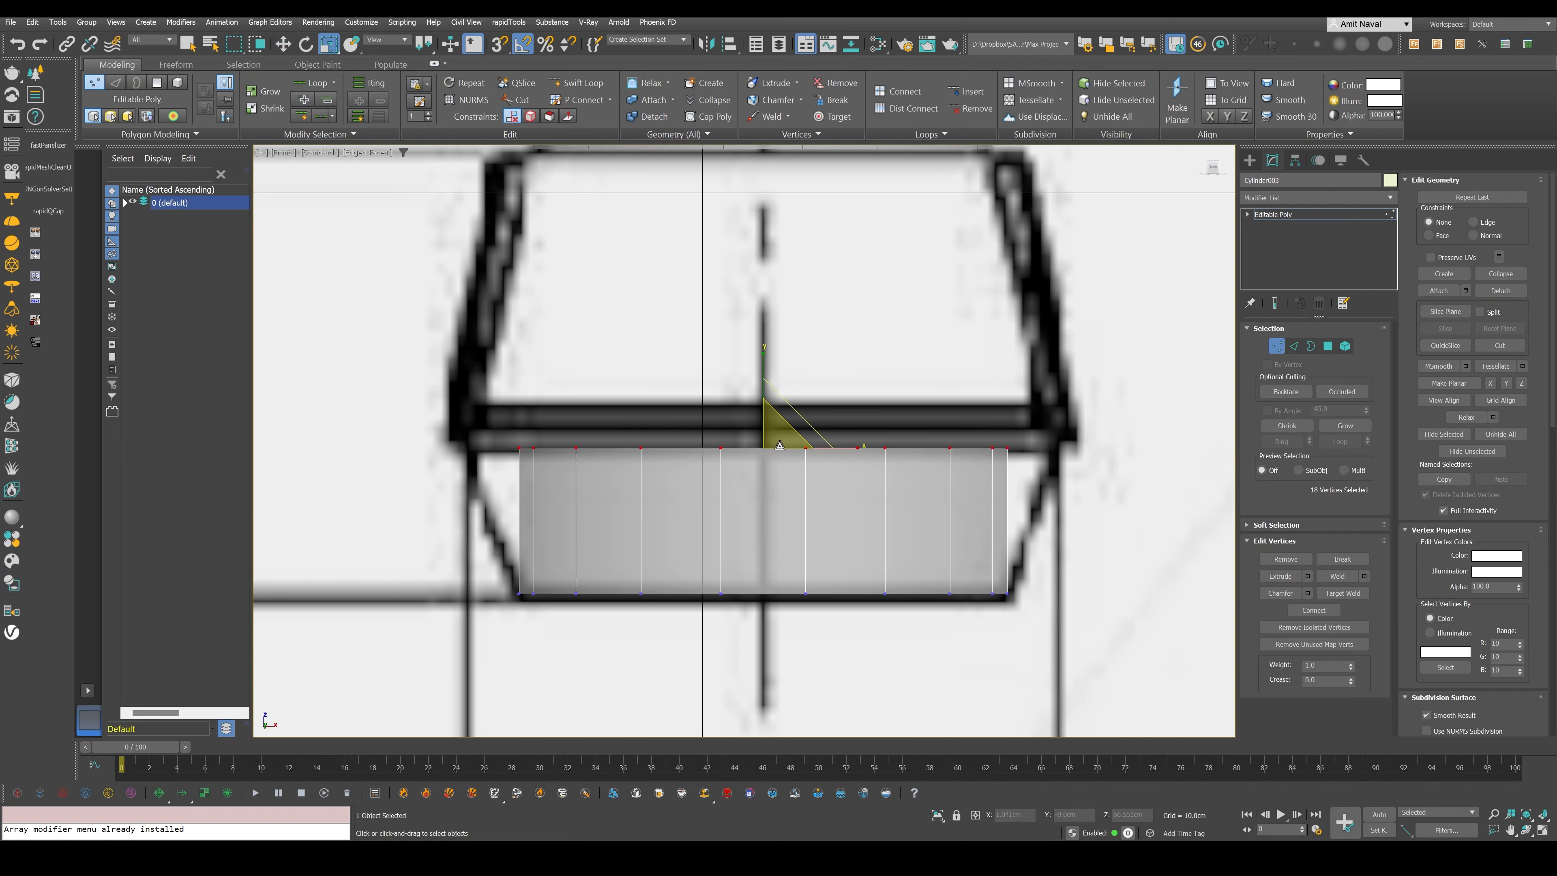
left_click_drag(780, 446, 807, 416)
middle_click_drag(807, 415, 805, 456)
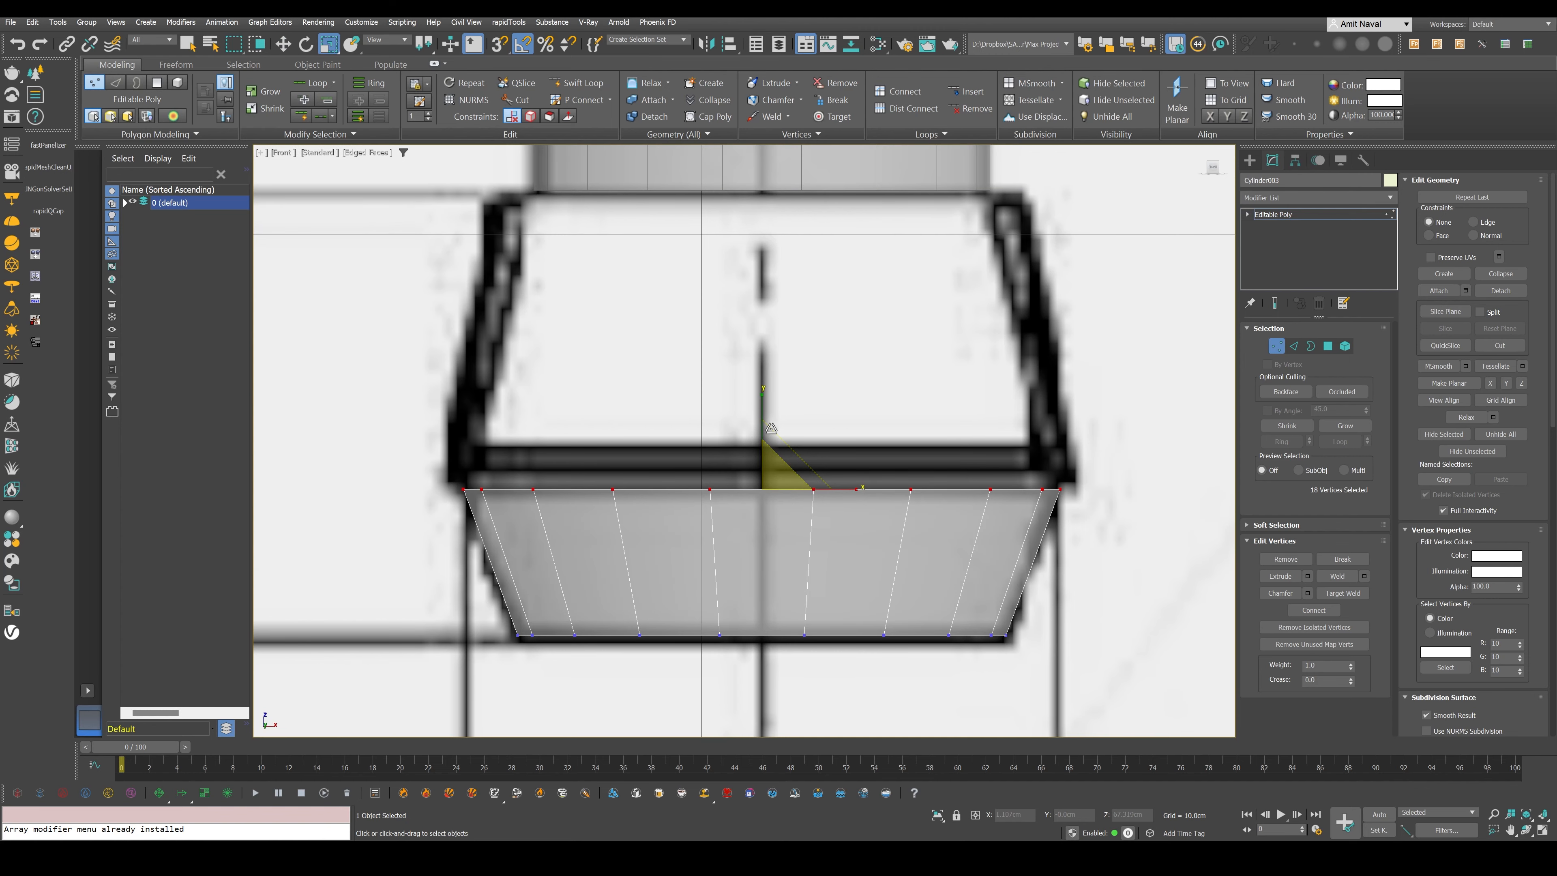
key("w")
left_click_drag(765, 420, 765, 423)
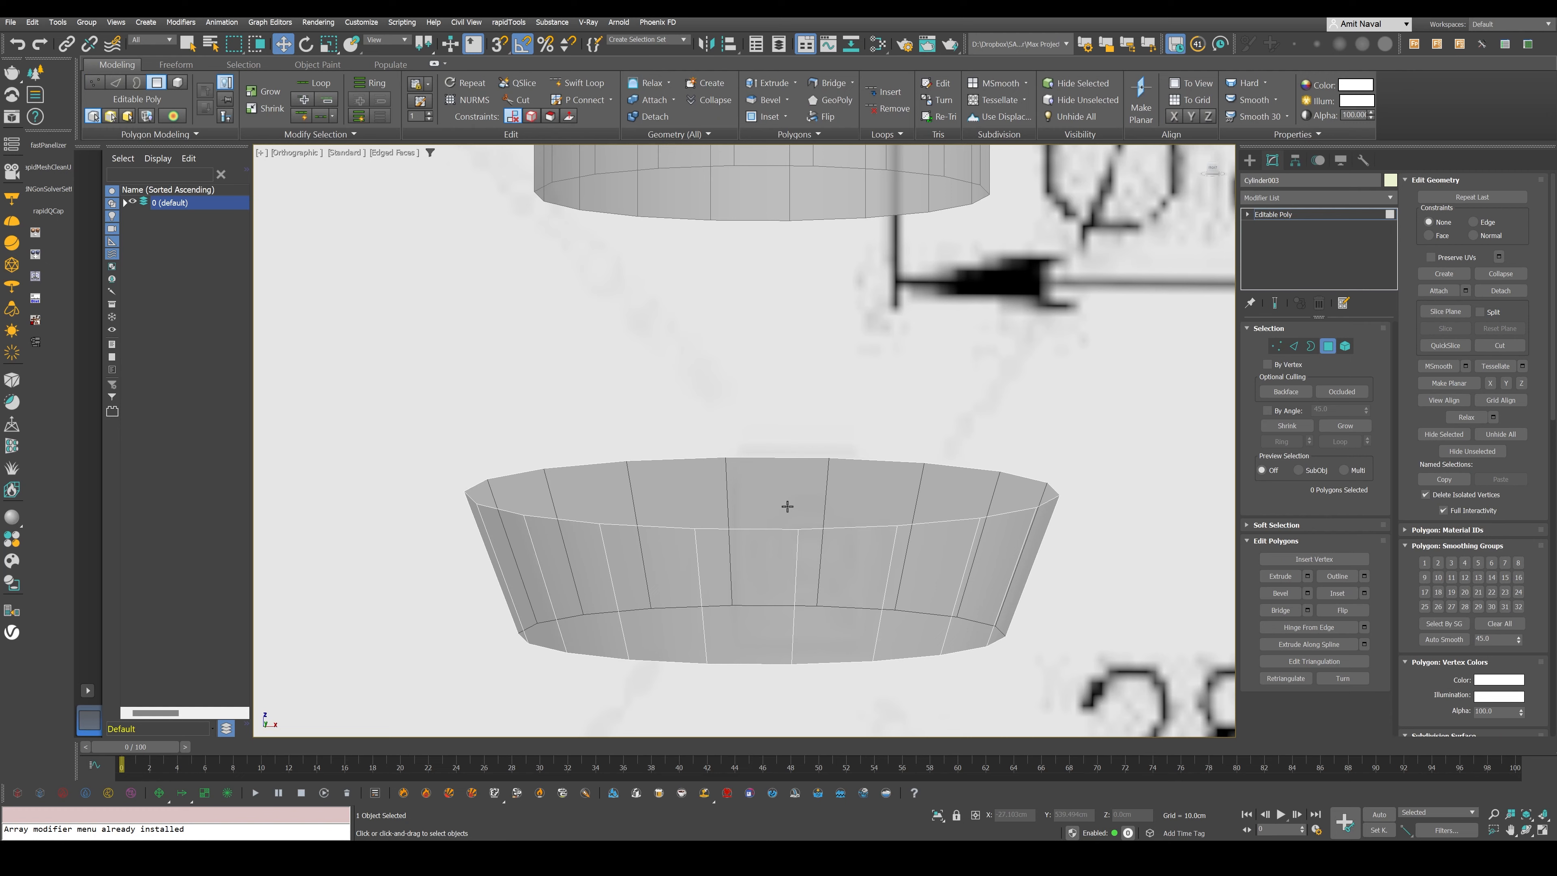
- Extrude the pommel's top polygon upward in two stages, forming the straight groove band and the upper section tapered to the blueprint outline
left_click(787, 506)
key("f")
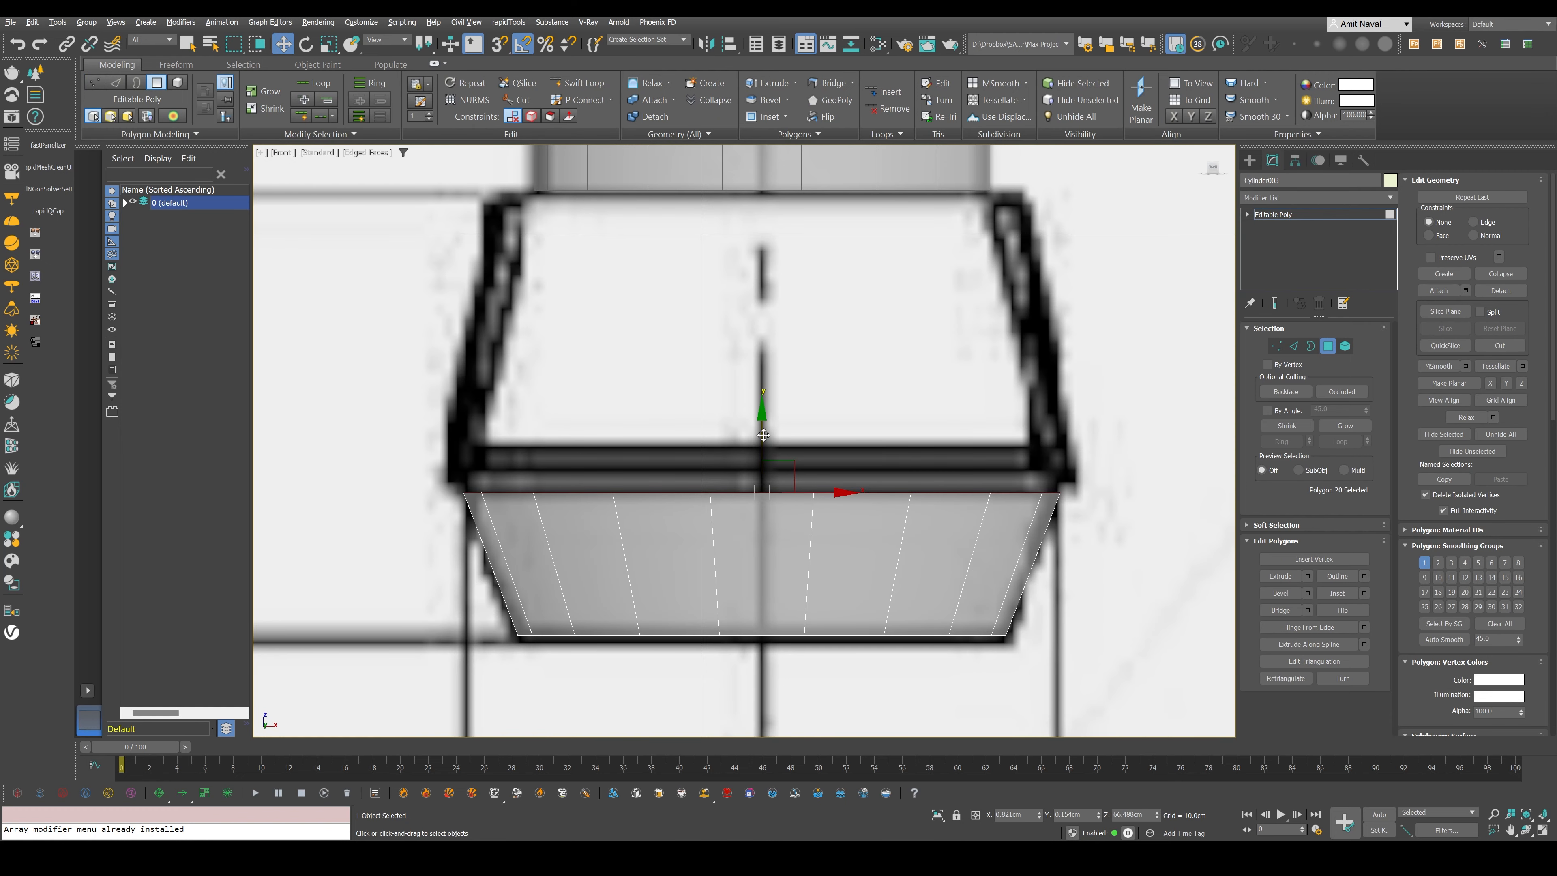
left_click_drag(763, 434, 774, 400)
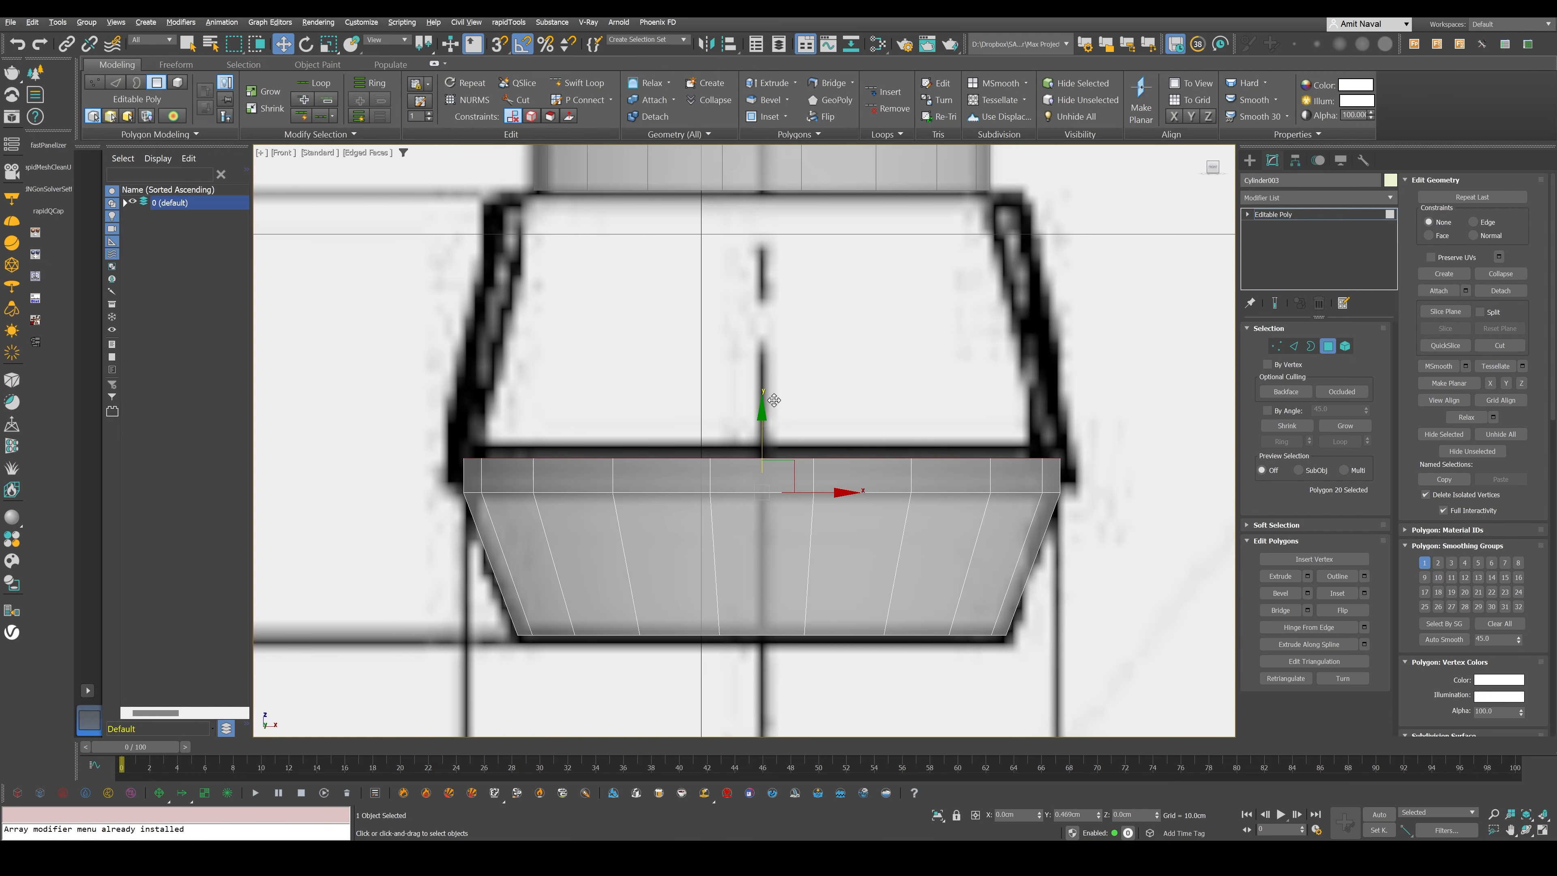
left_click_drag(774, 400, 764, 376)
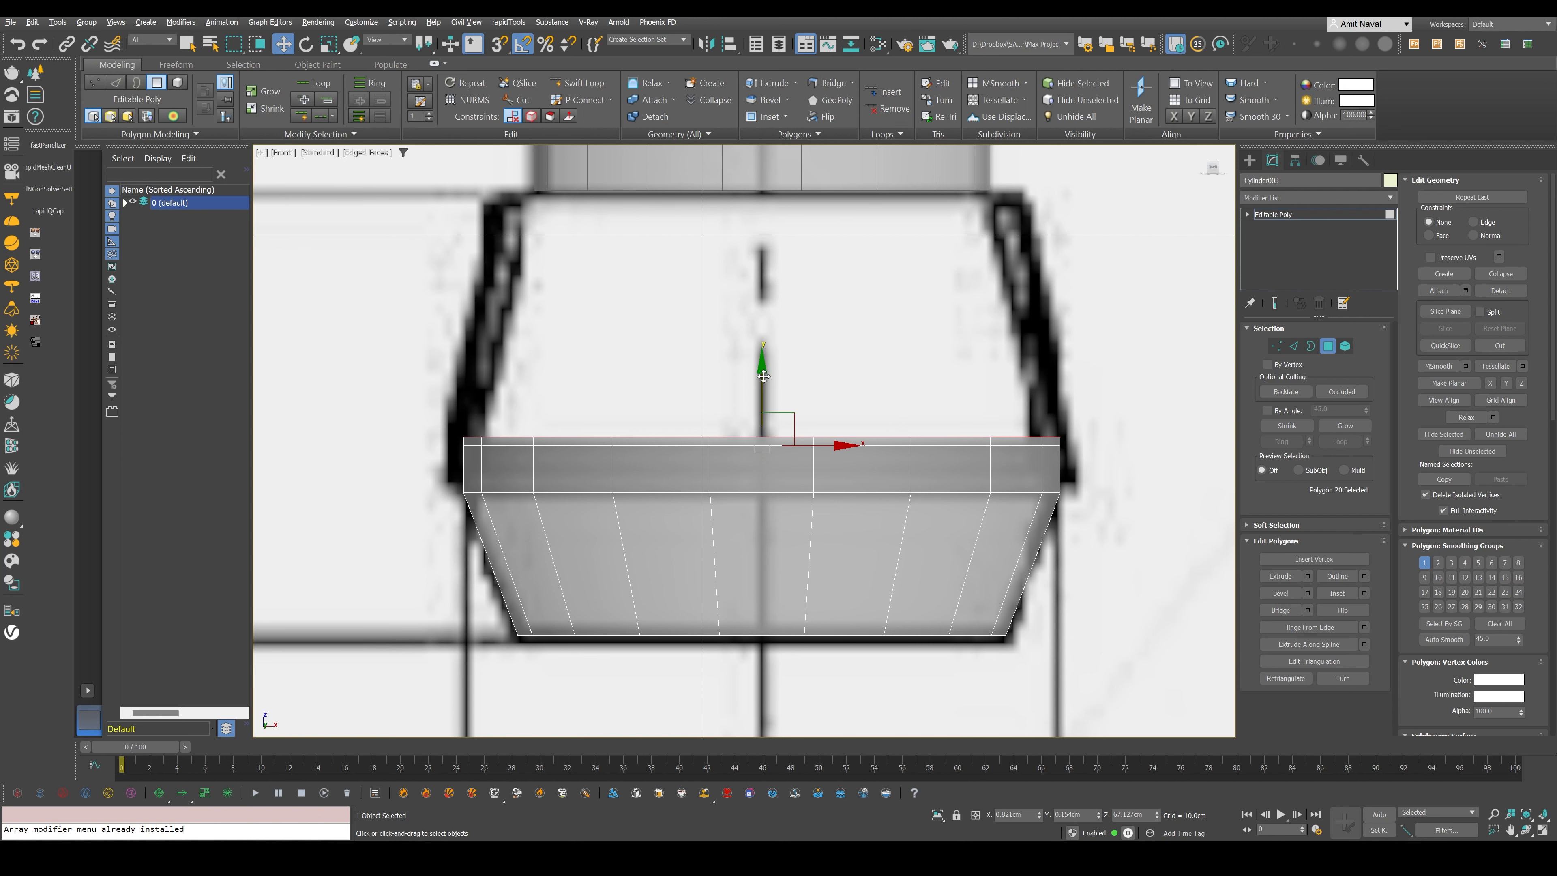
left_click_drag(783, 240, 785, 251)
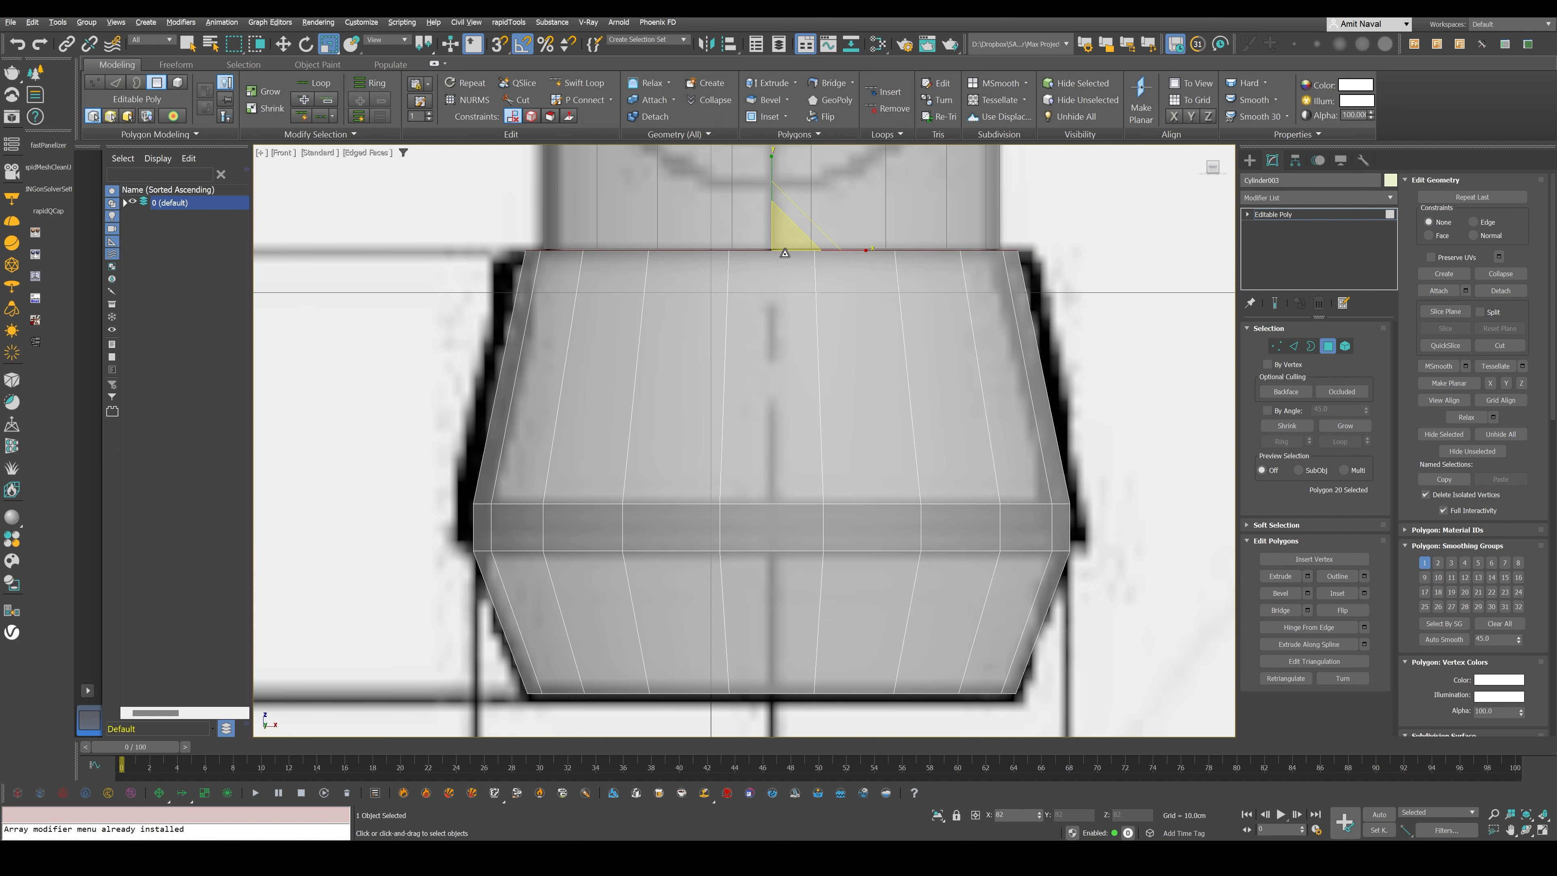
middle_click_drag(785, 252, 813, 163)
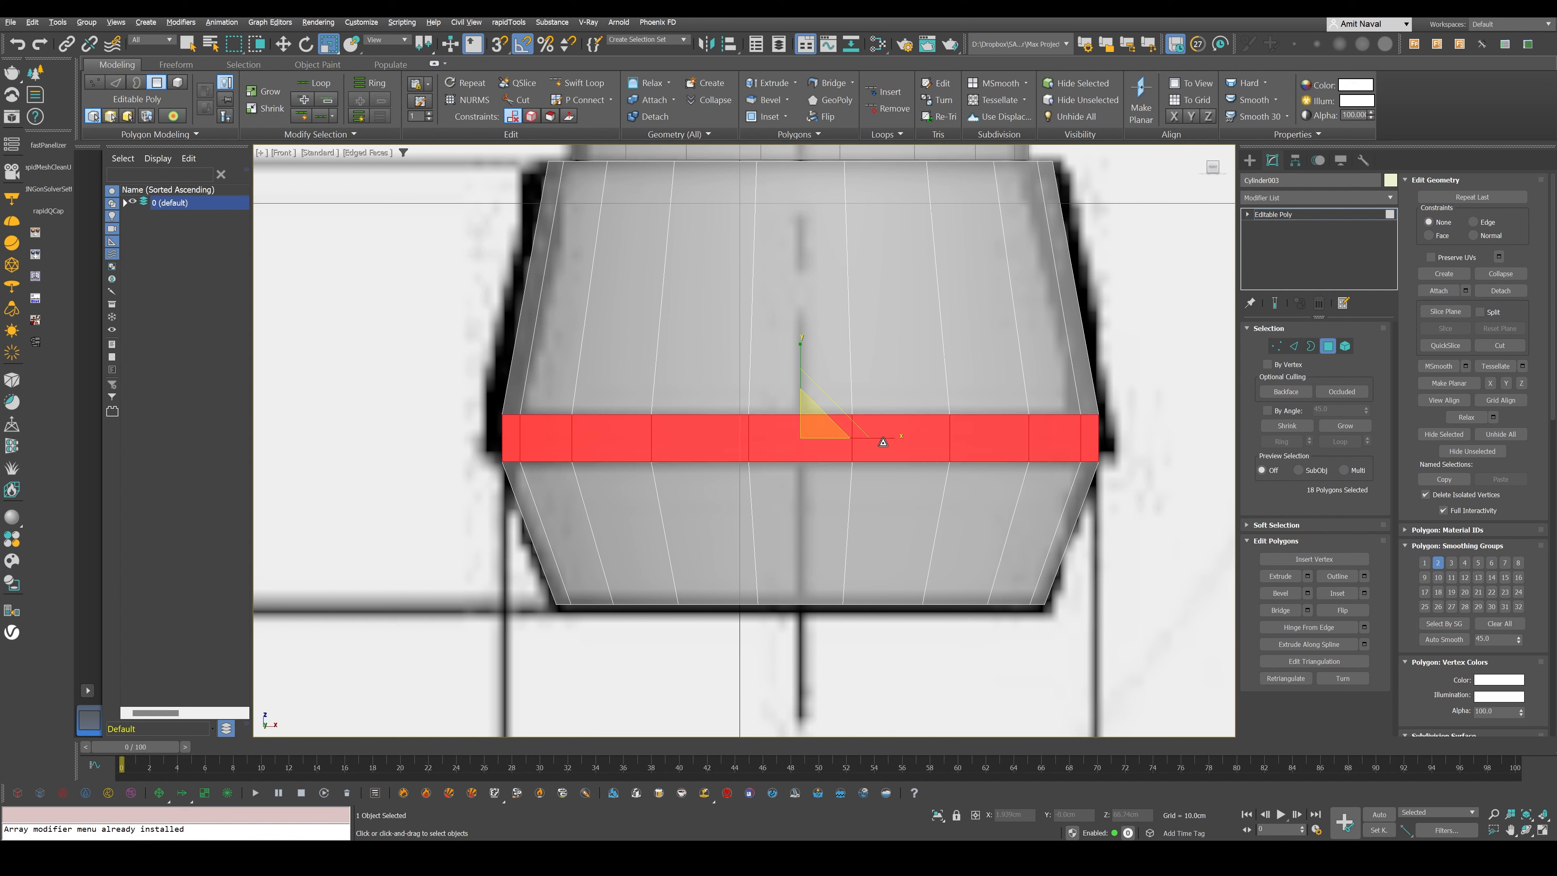
- Extrude the ring of polygons around the pommel's middle band inward by local normal to form the groove
left_click(1308, 576)
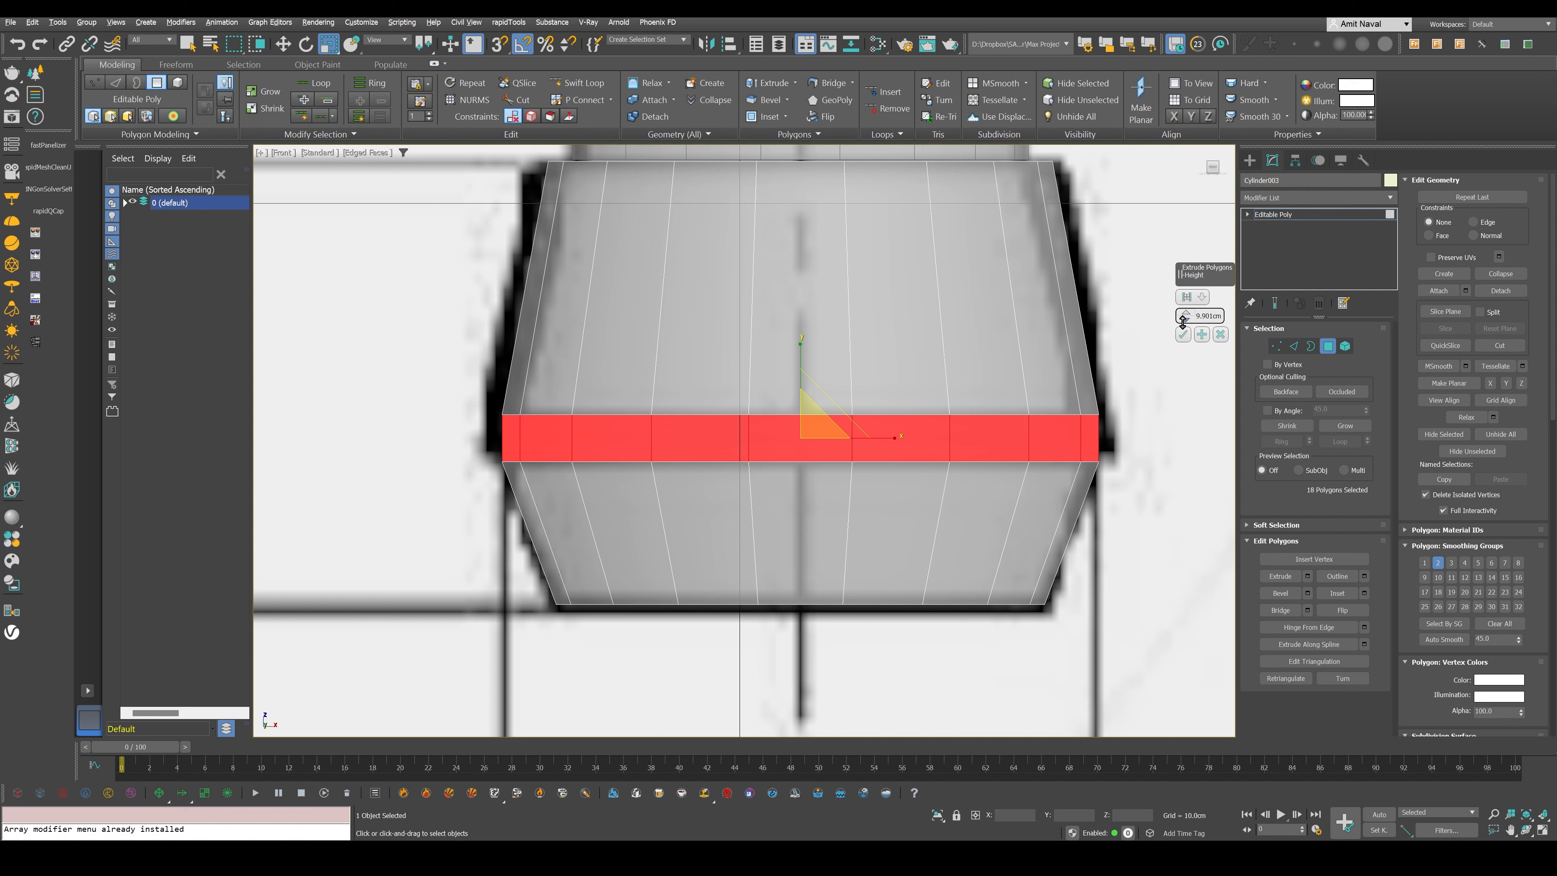
left_click_drag(1184, 322, 1184, 319)
left_click_drag(1190, 315, 930, 523)
middle_click_drag(929, 523, 928, 525, "alt")
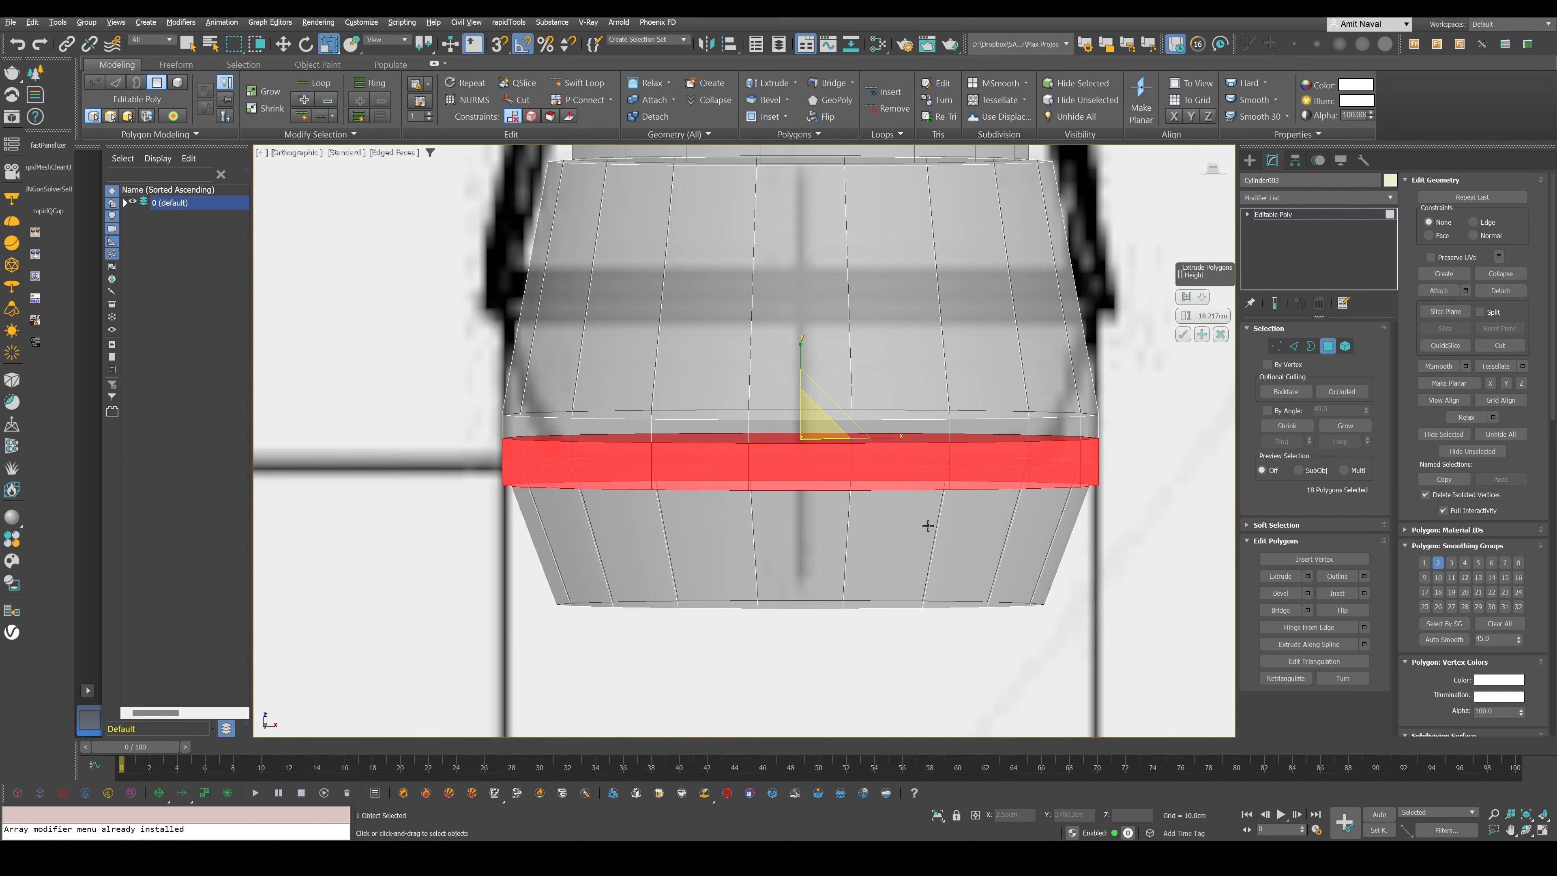
key("f")
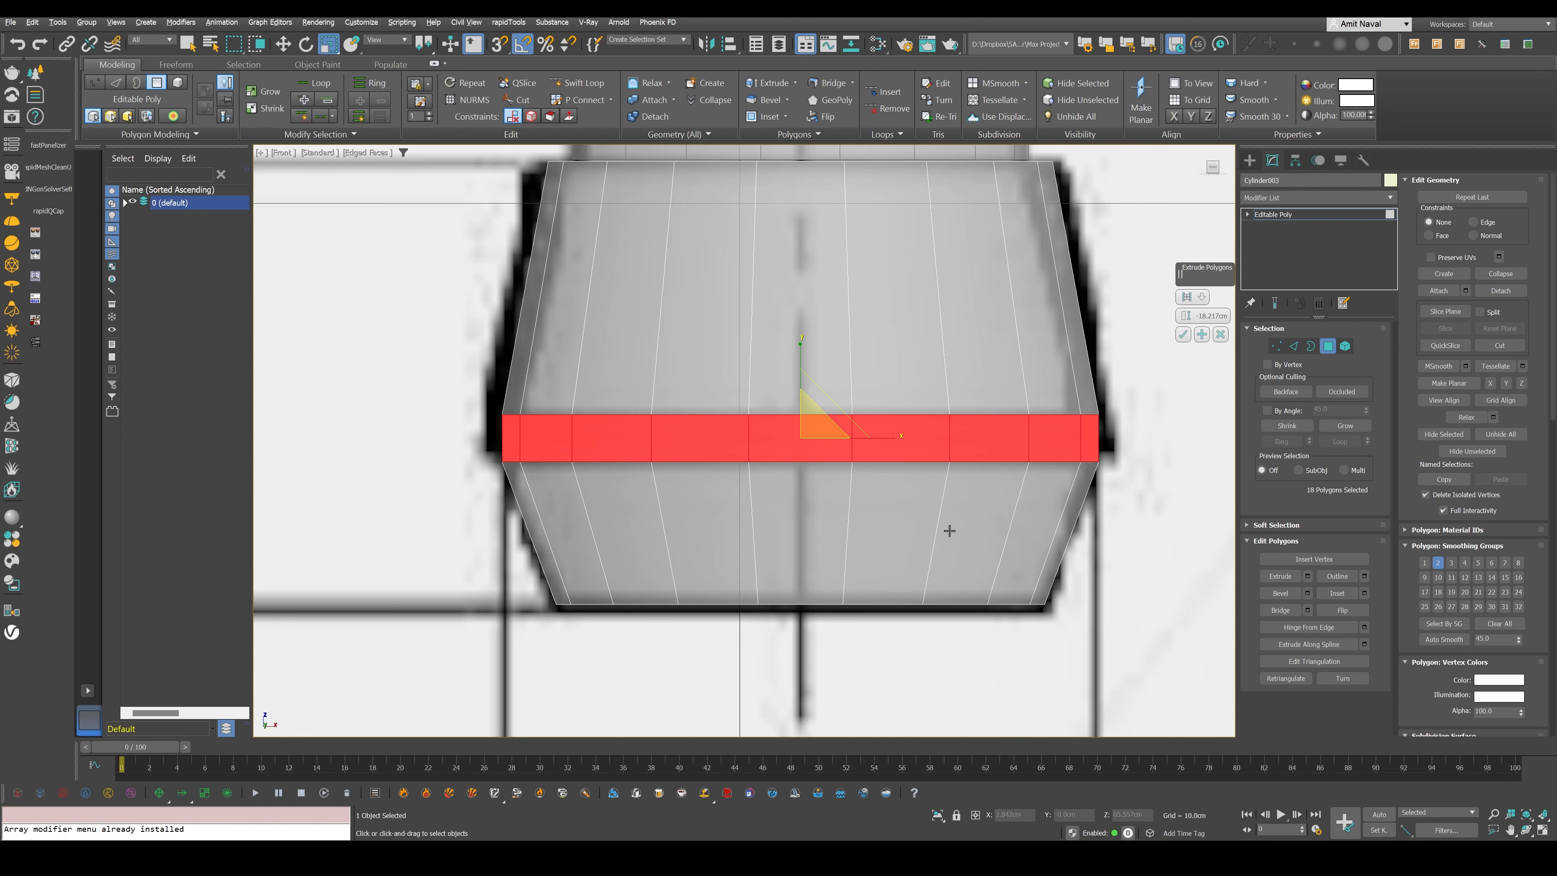
left_click(1187, 299)
left_click(1178, 318)
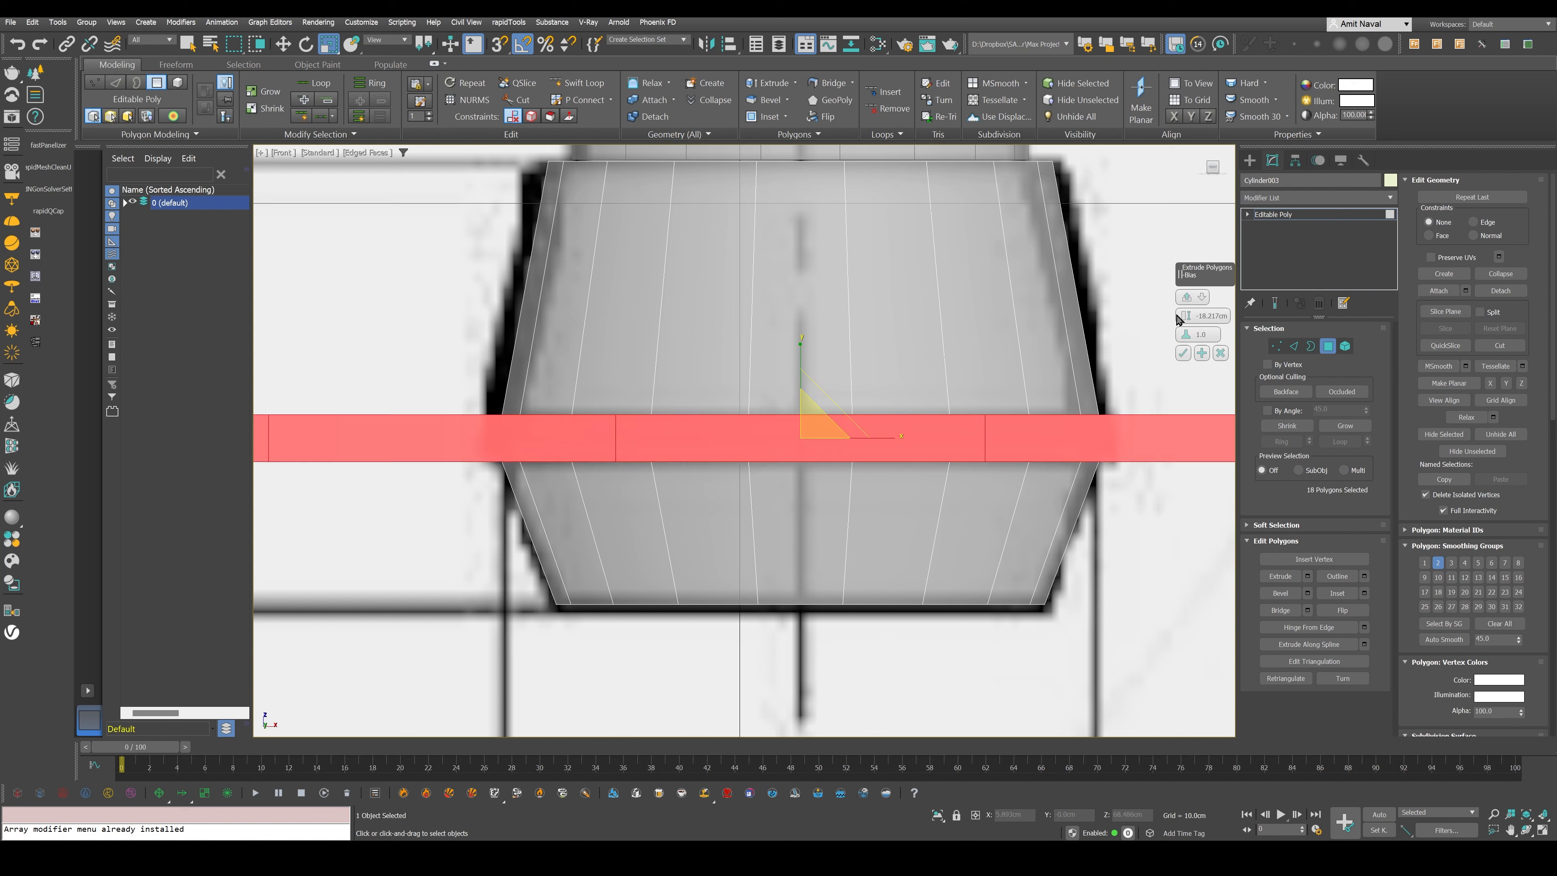
left_click_drag(1179, 318, 1200, 341)
middle_click_drag(797, 458, 836, 504)
key("4")
key("F4")
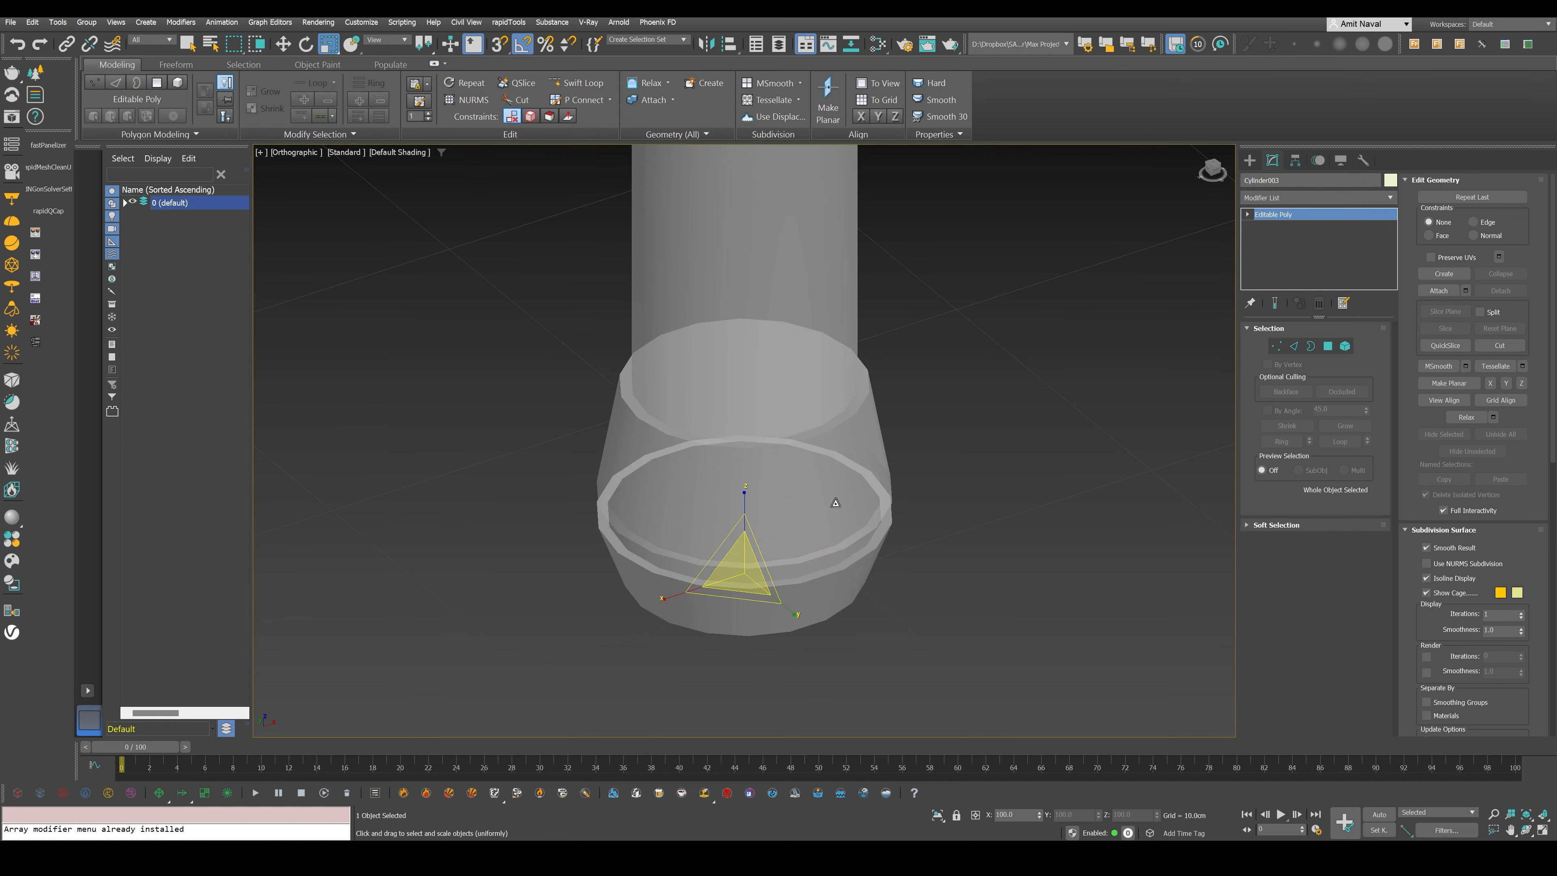
- Turn off the see-through display for all four hammer parts and inspect the solid model in perspective
key("F3")
scroll(810, 567, "down", 4)
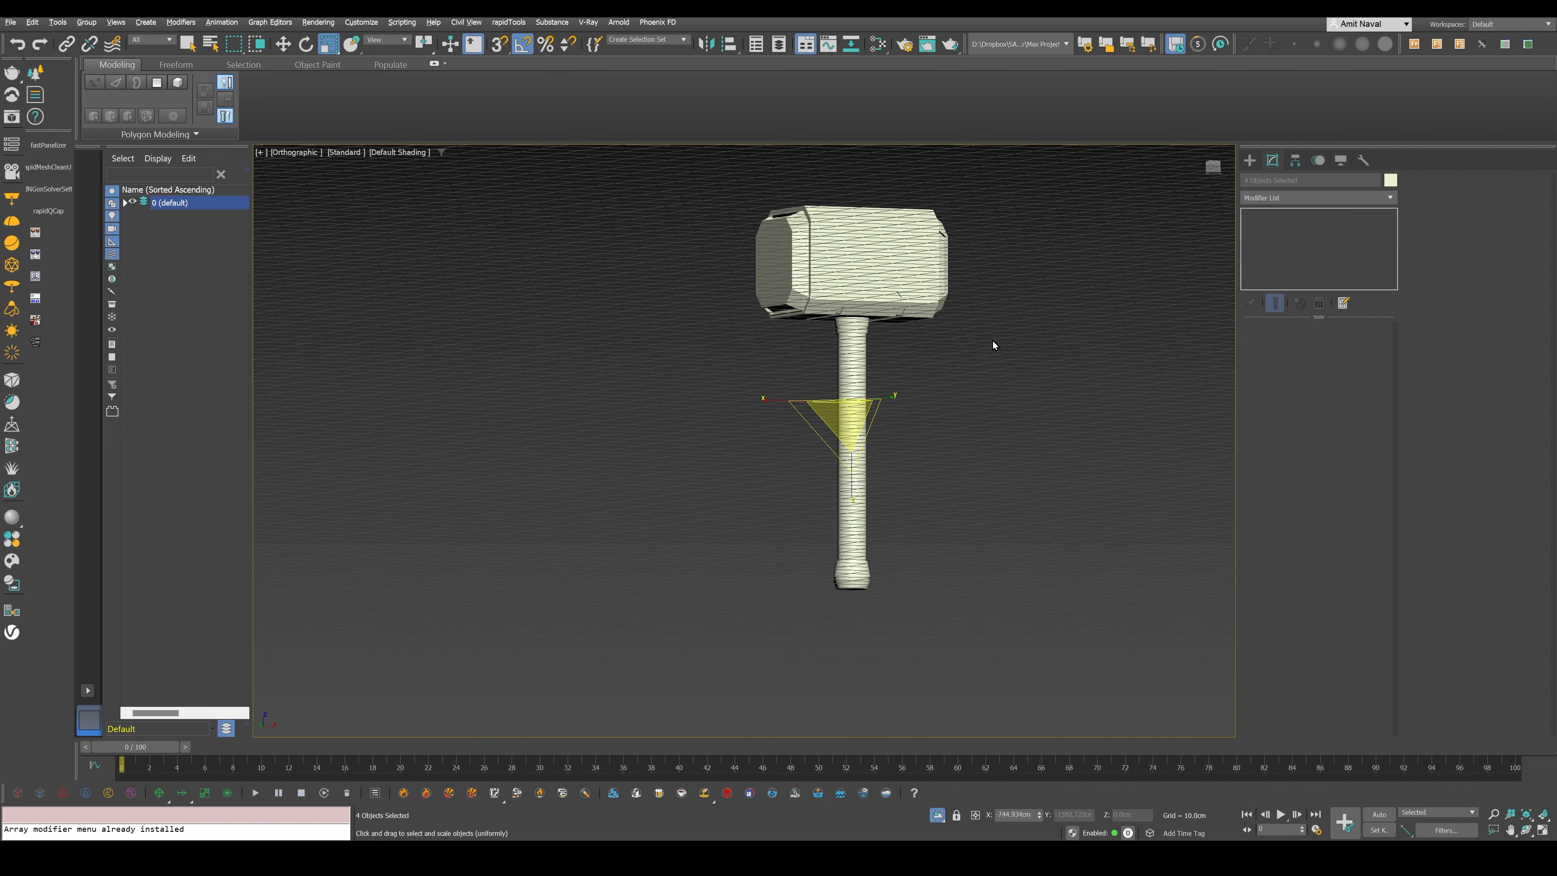
key("p")
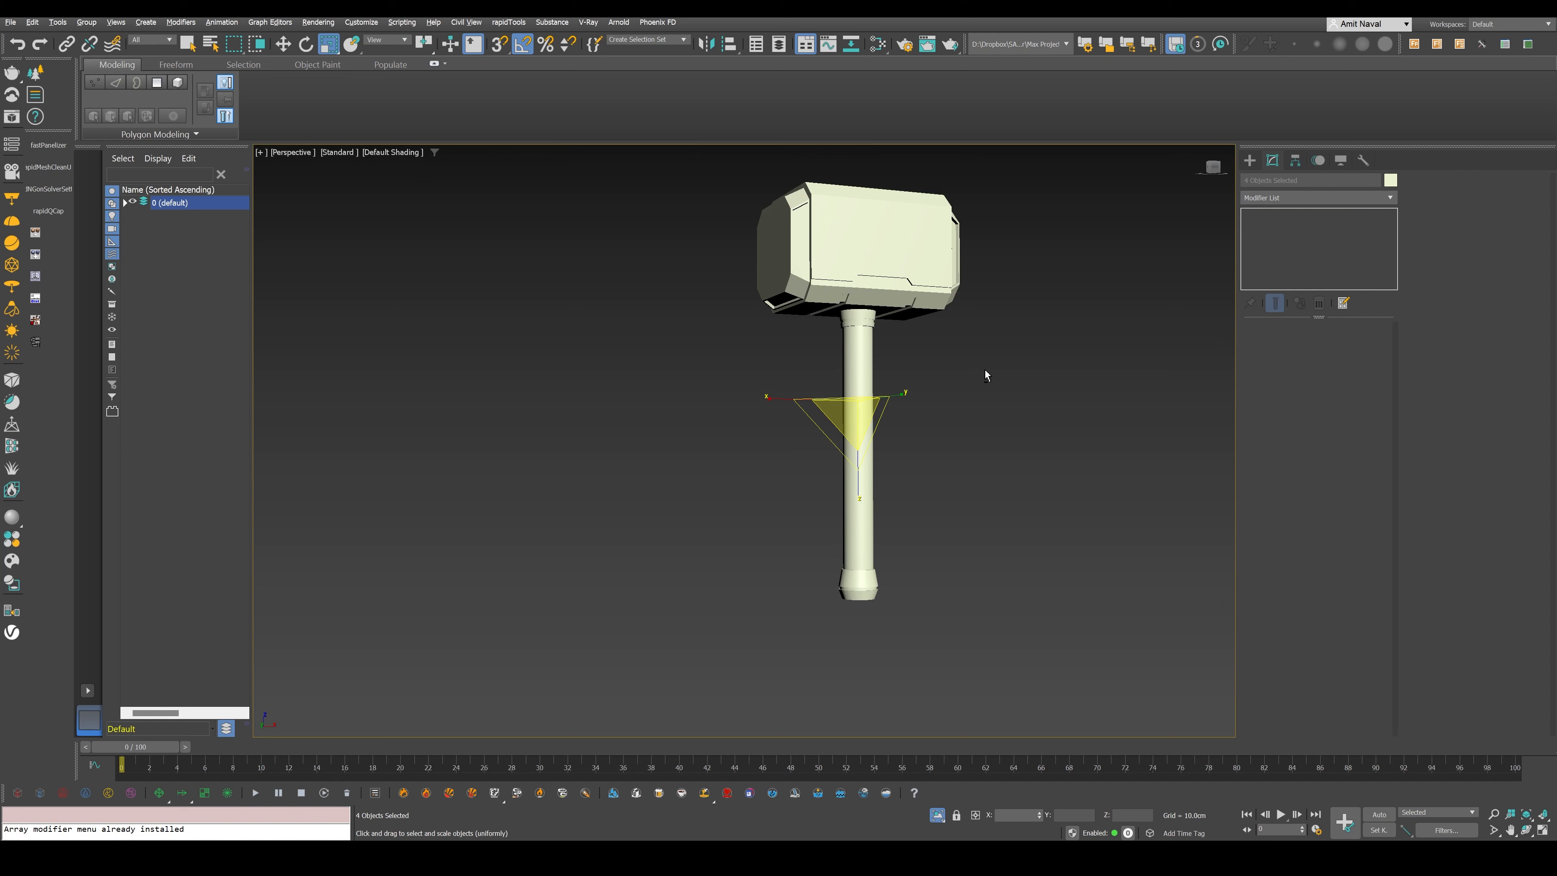
middle_click_drag(985, 371, 813, 376, "alt")
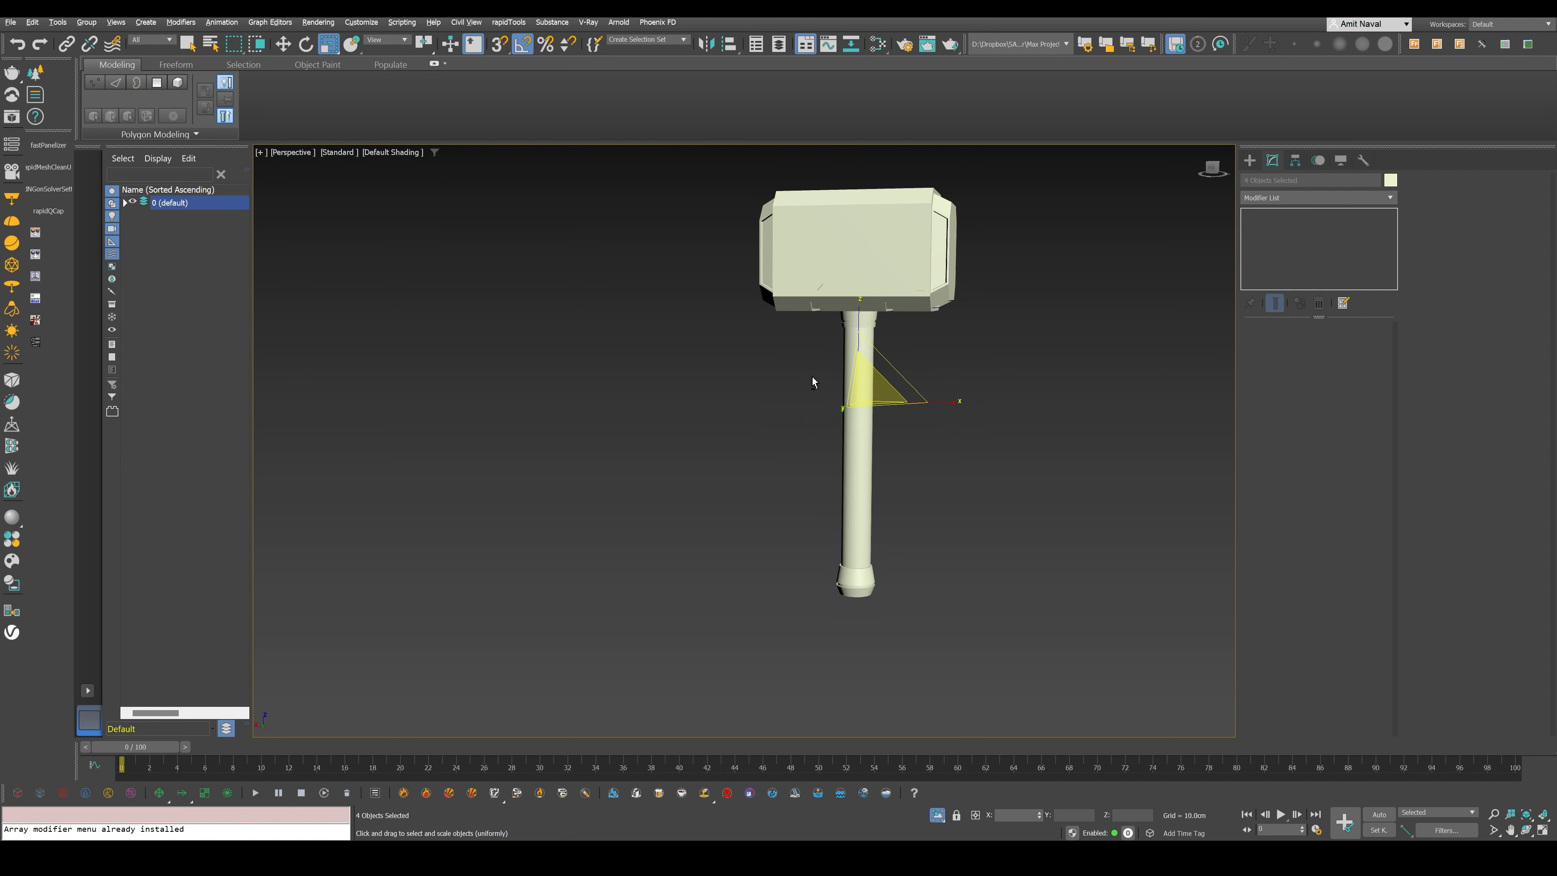
- Study the curved wrap ridges on the handle blueprint and create a small torus beside the handle's base
key("f")
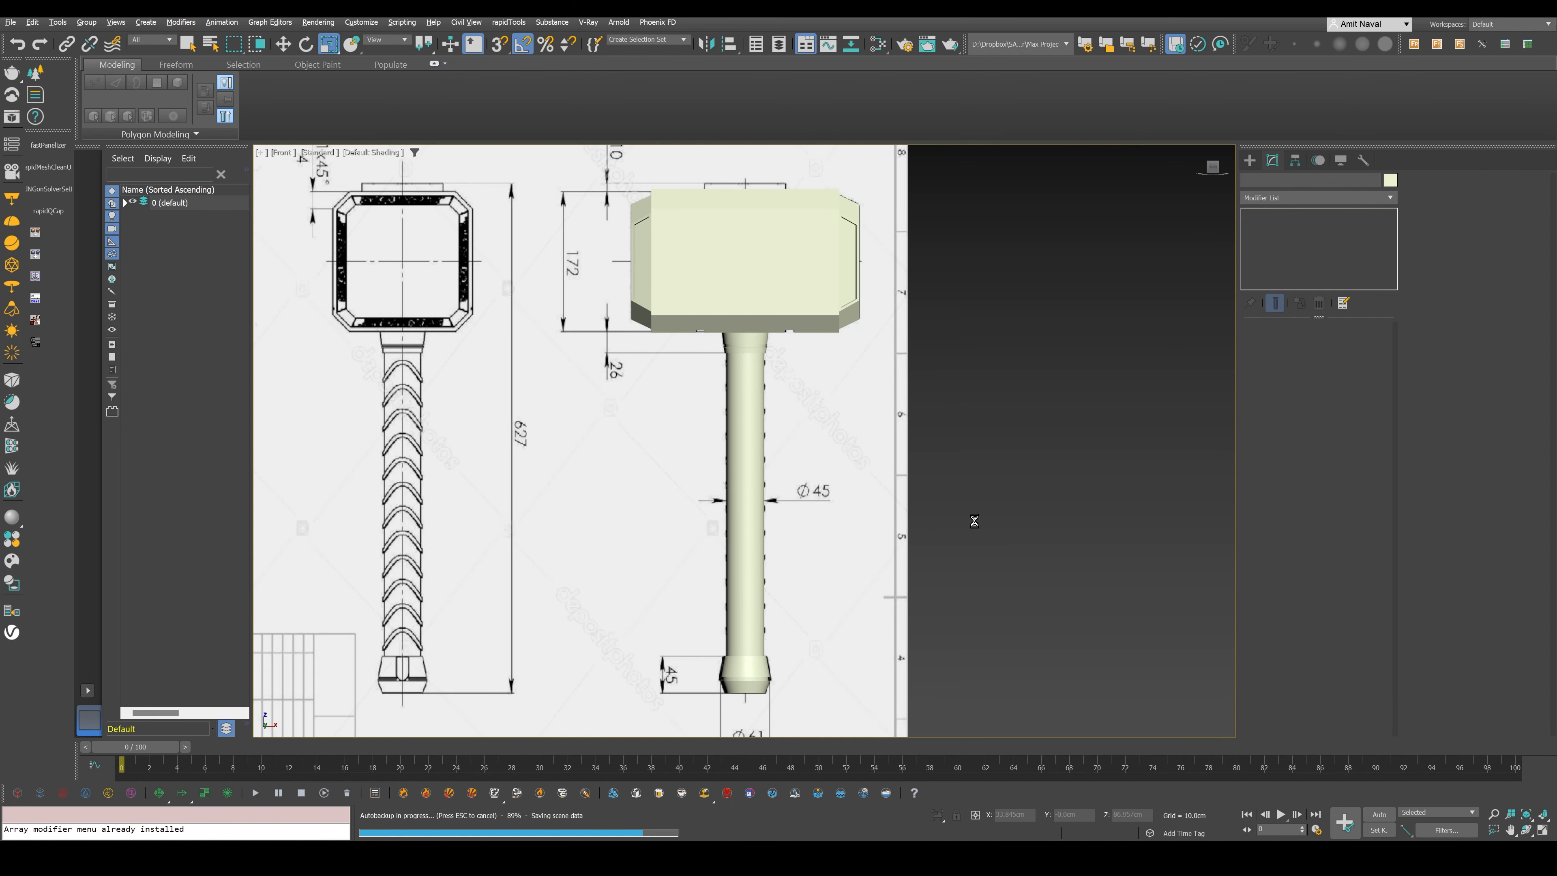
middle_click_drag(758, 438, 774, 381)
middle_click_drag(842, 507, 832, 449)
scroll(919, 464, "down", 4)
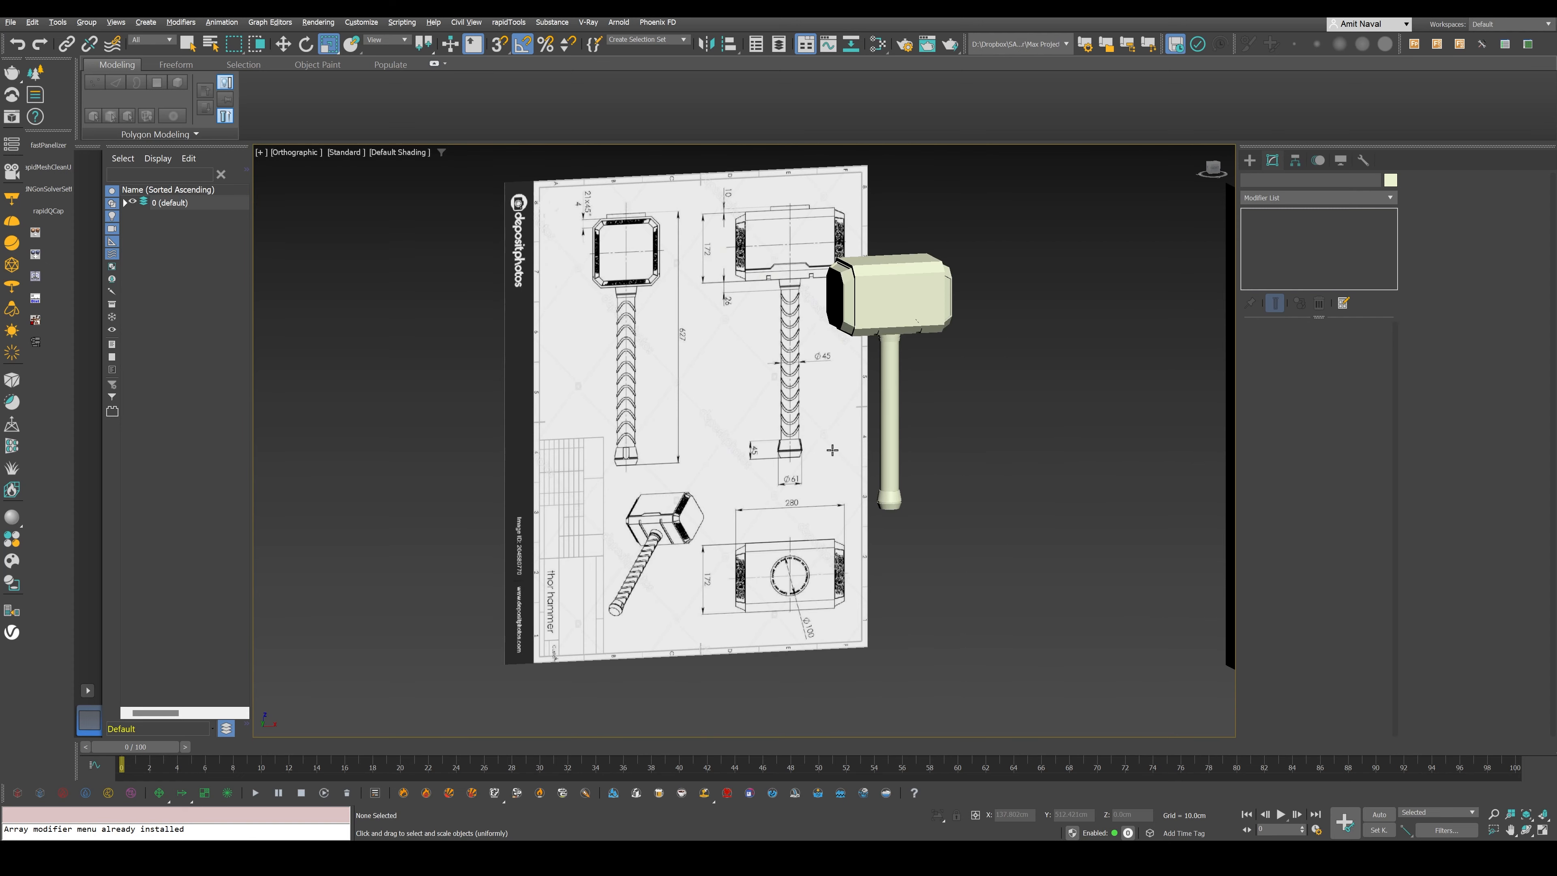
scroll(832, 450, "up", 10)
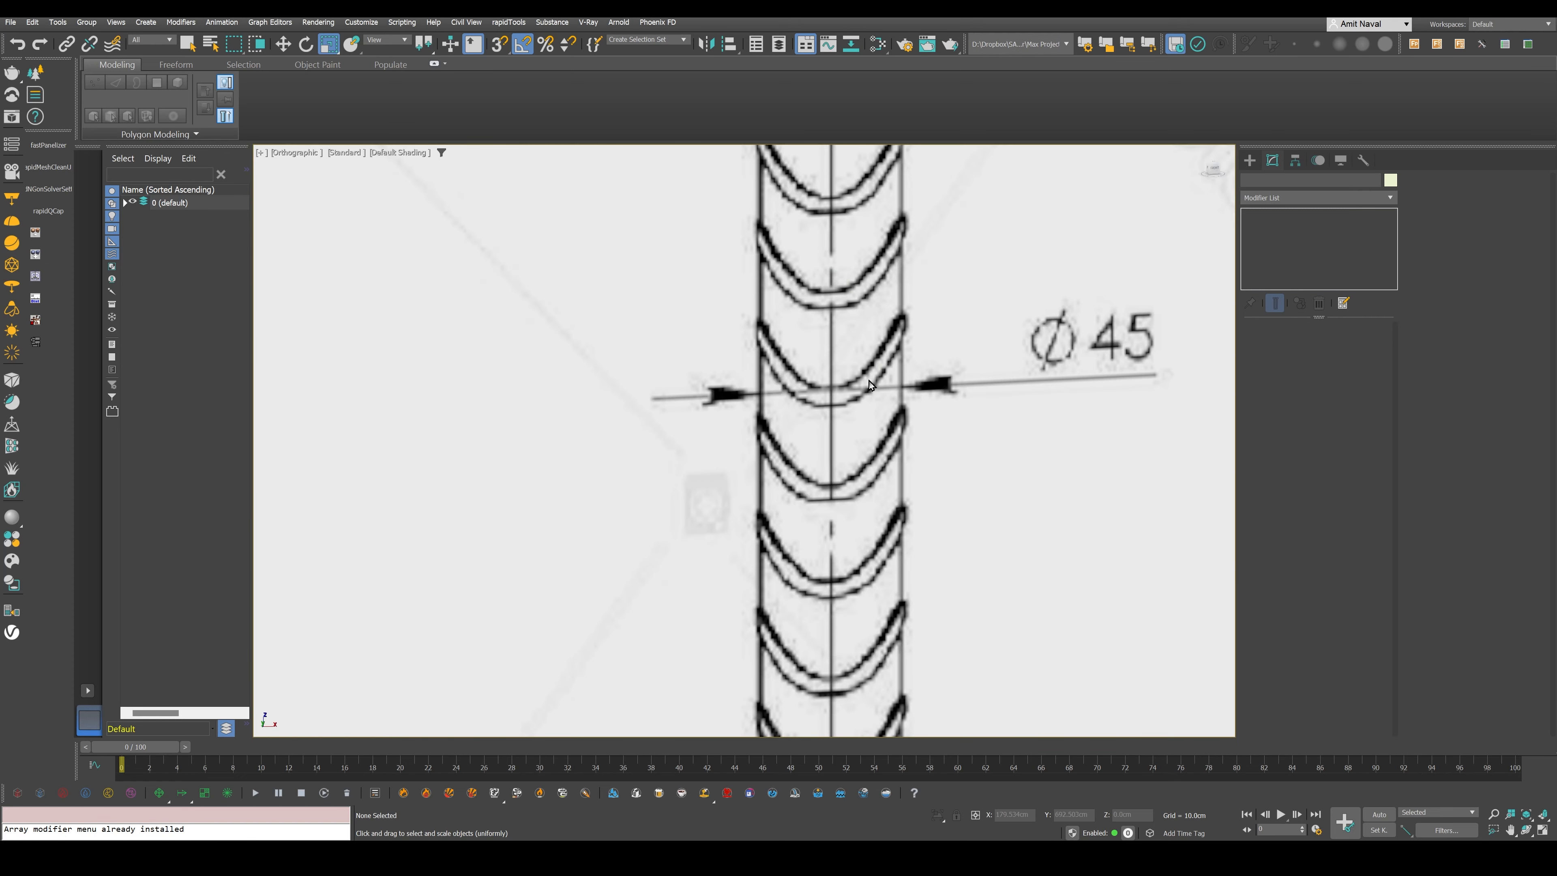
scroll(870, 384, "down", 6)
left_click(1249, 160)
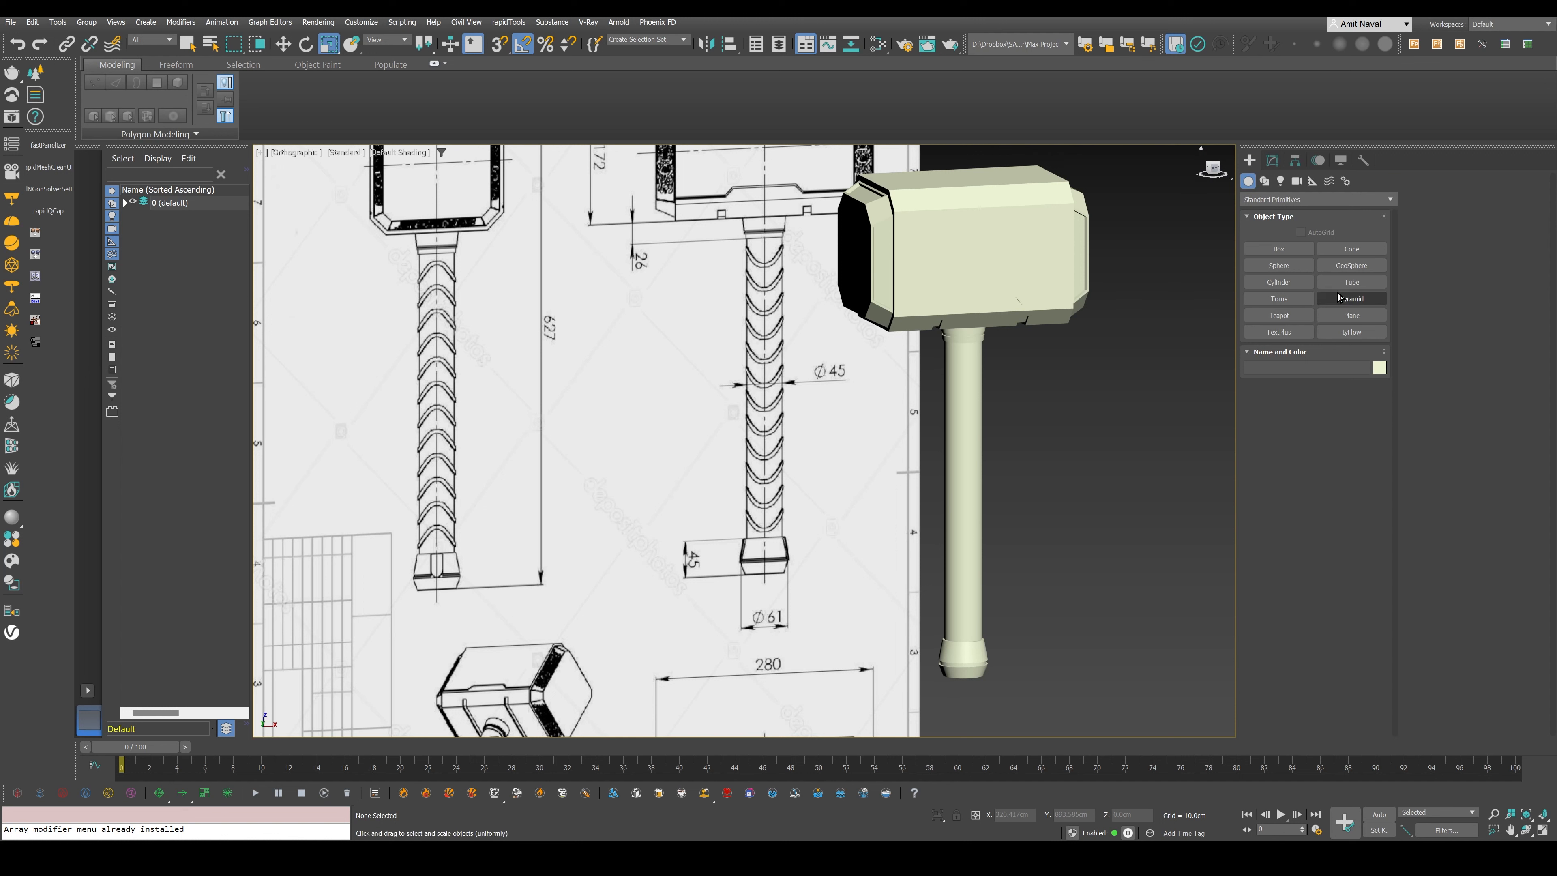
left_click(1279, 299)
left_click_drag(1087, 660, 1091, 665)
left_click(1090, 664)
key("r")
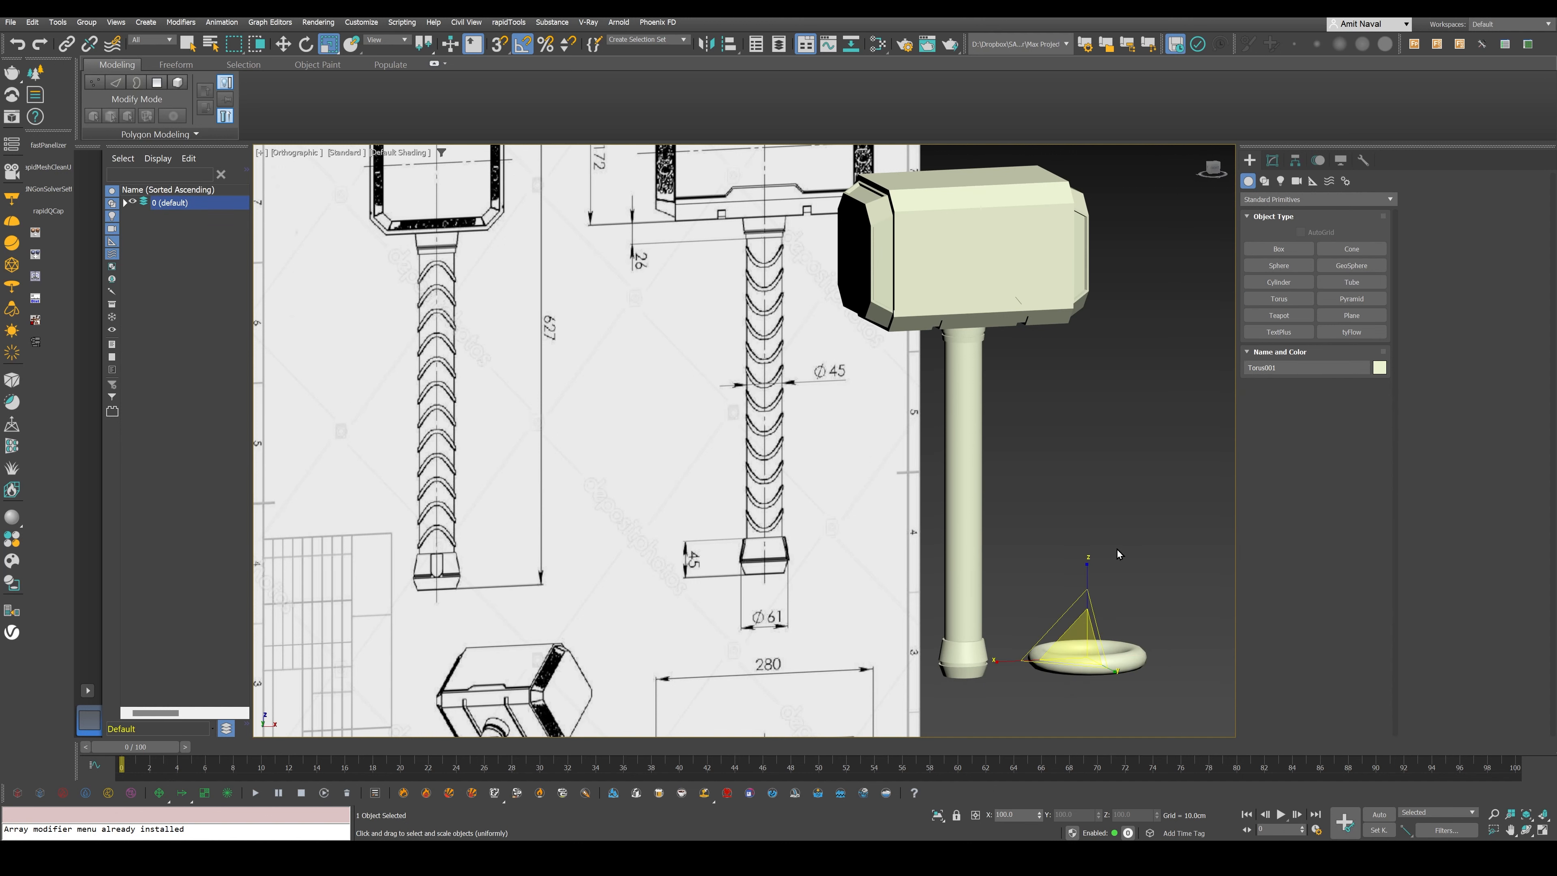
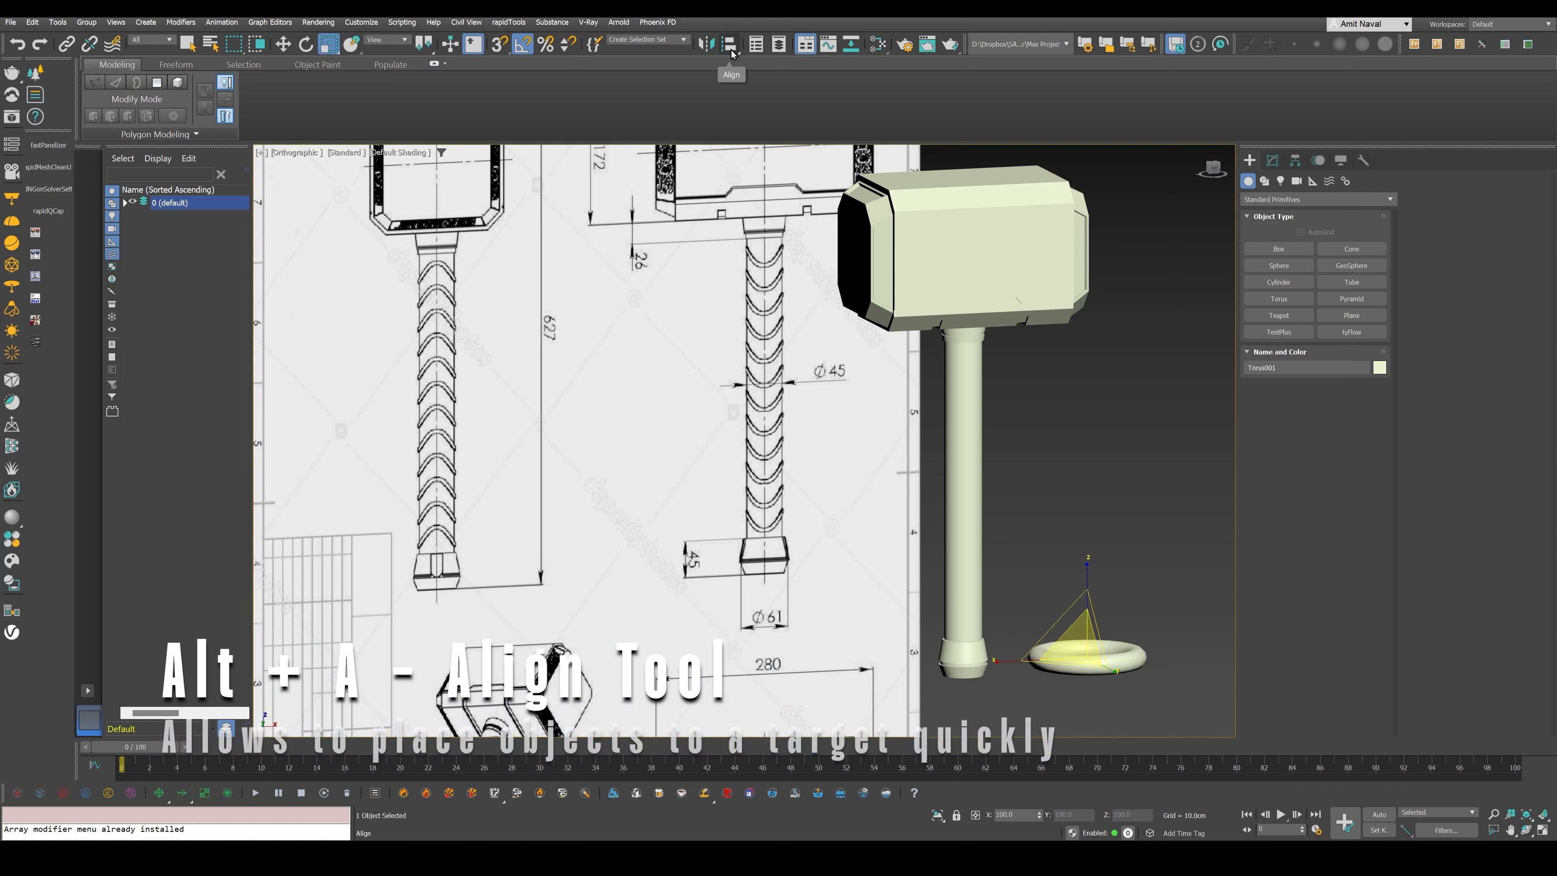
- Align the torus to the handle cylinder on X, Y and Z, matching pivot point to pivot point
left_click_drag(1142, 575, 1102, 679)
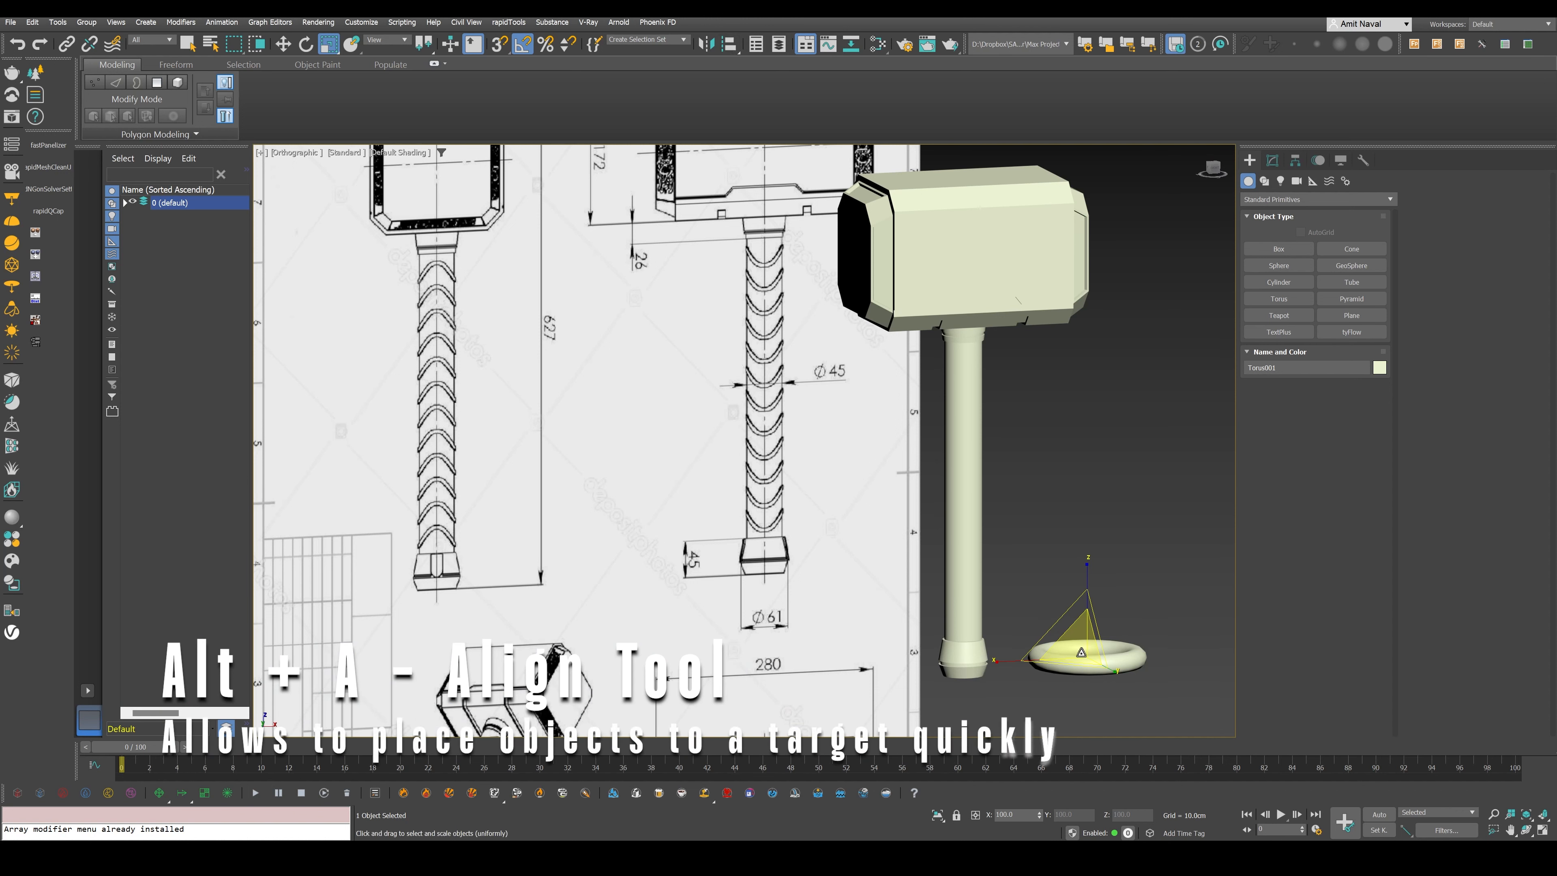
key("w")
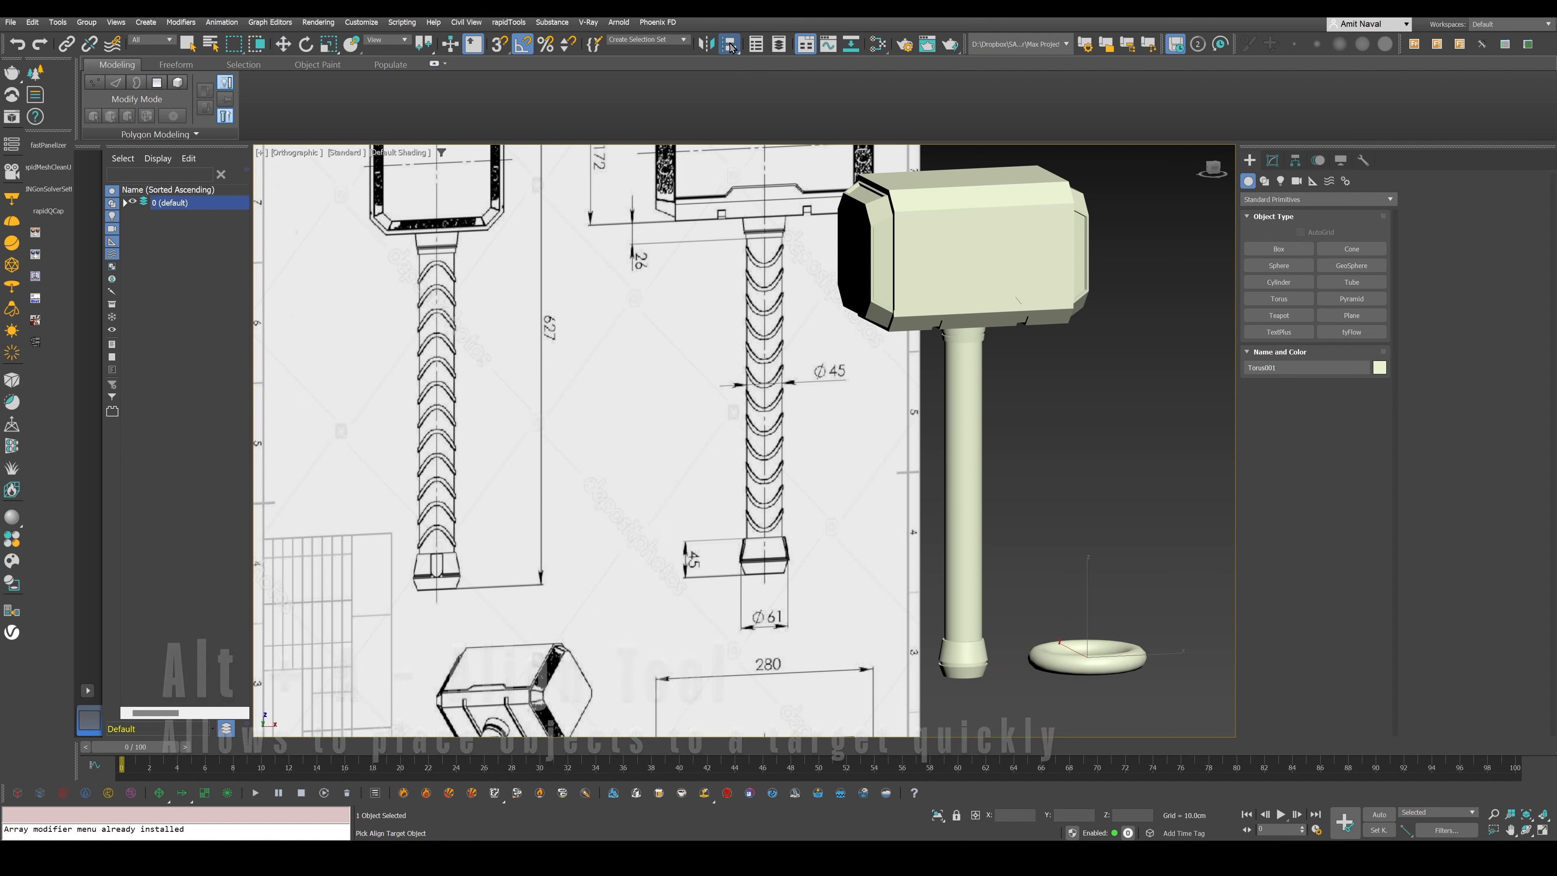
left_click(730, 44)
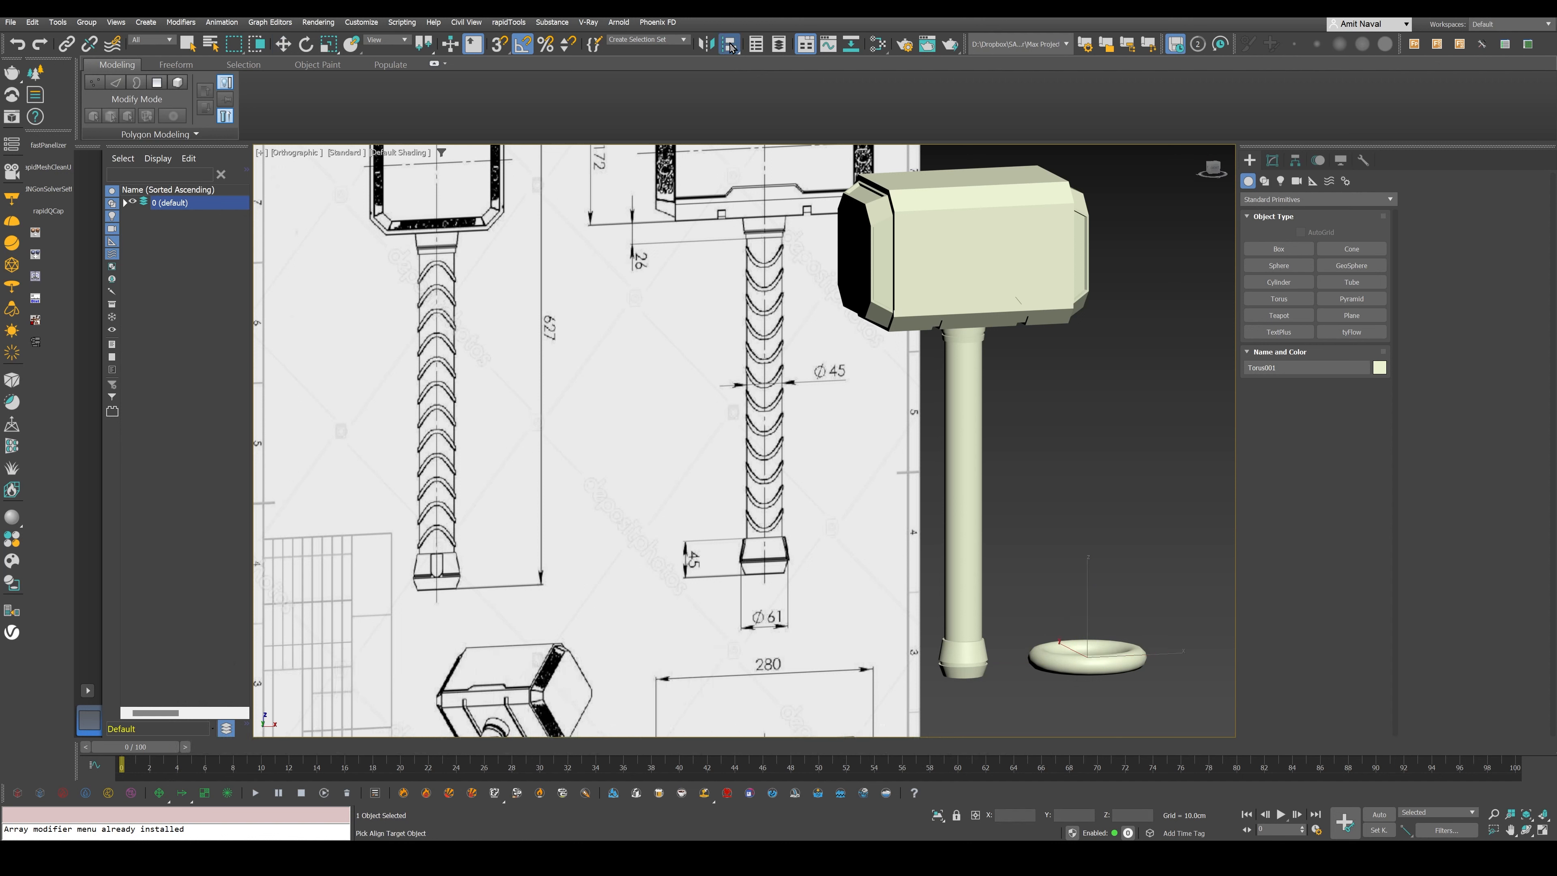
left_click(961, 477)
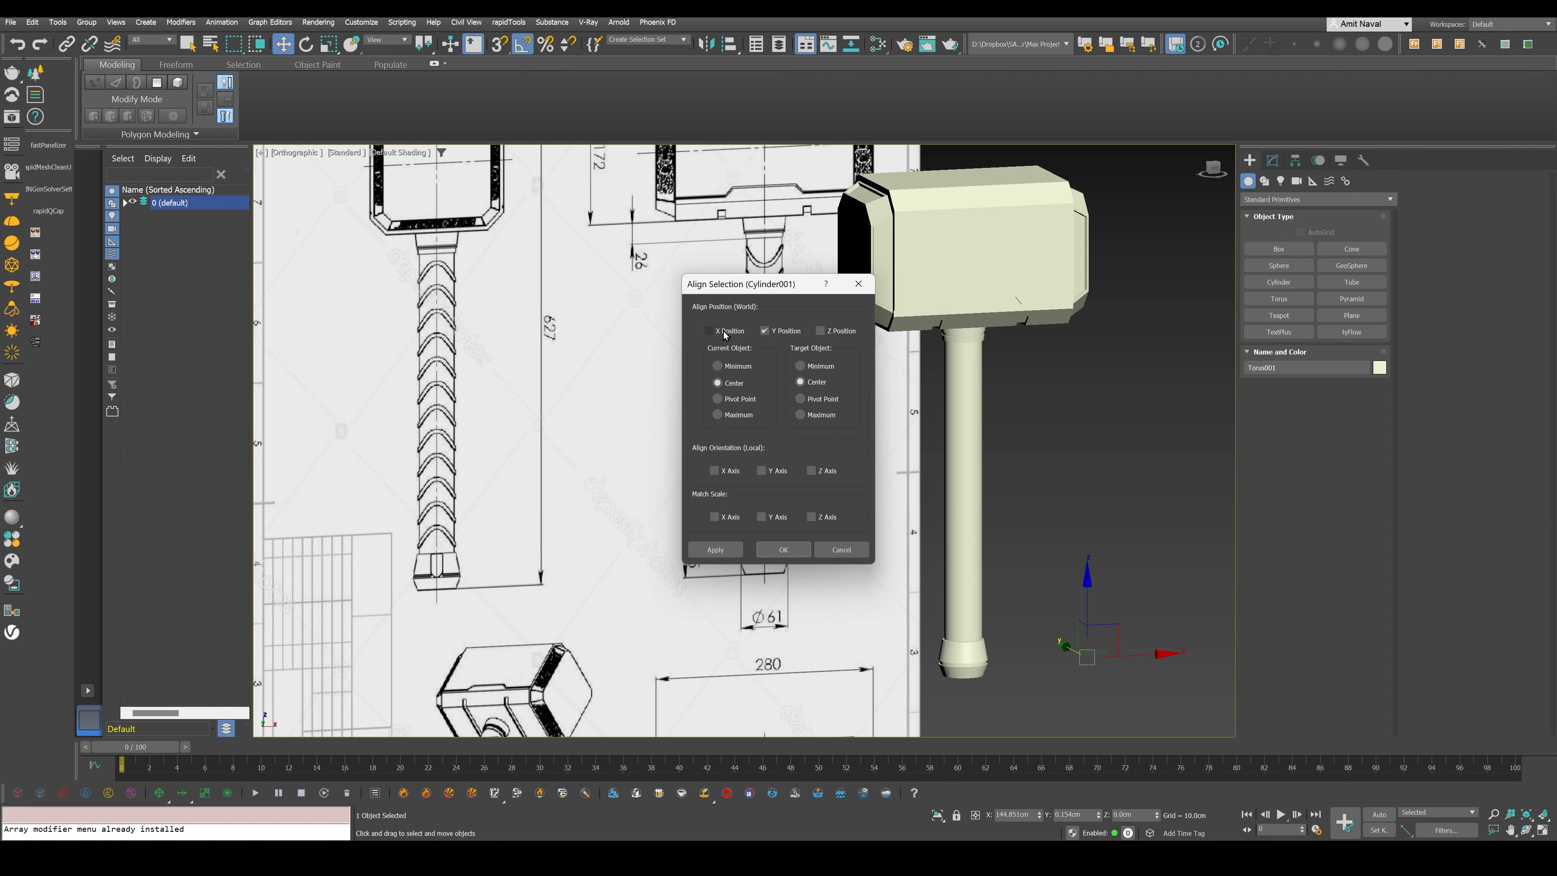
left_click(724, 333)
left_click(843, 332)
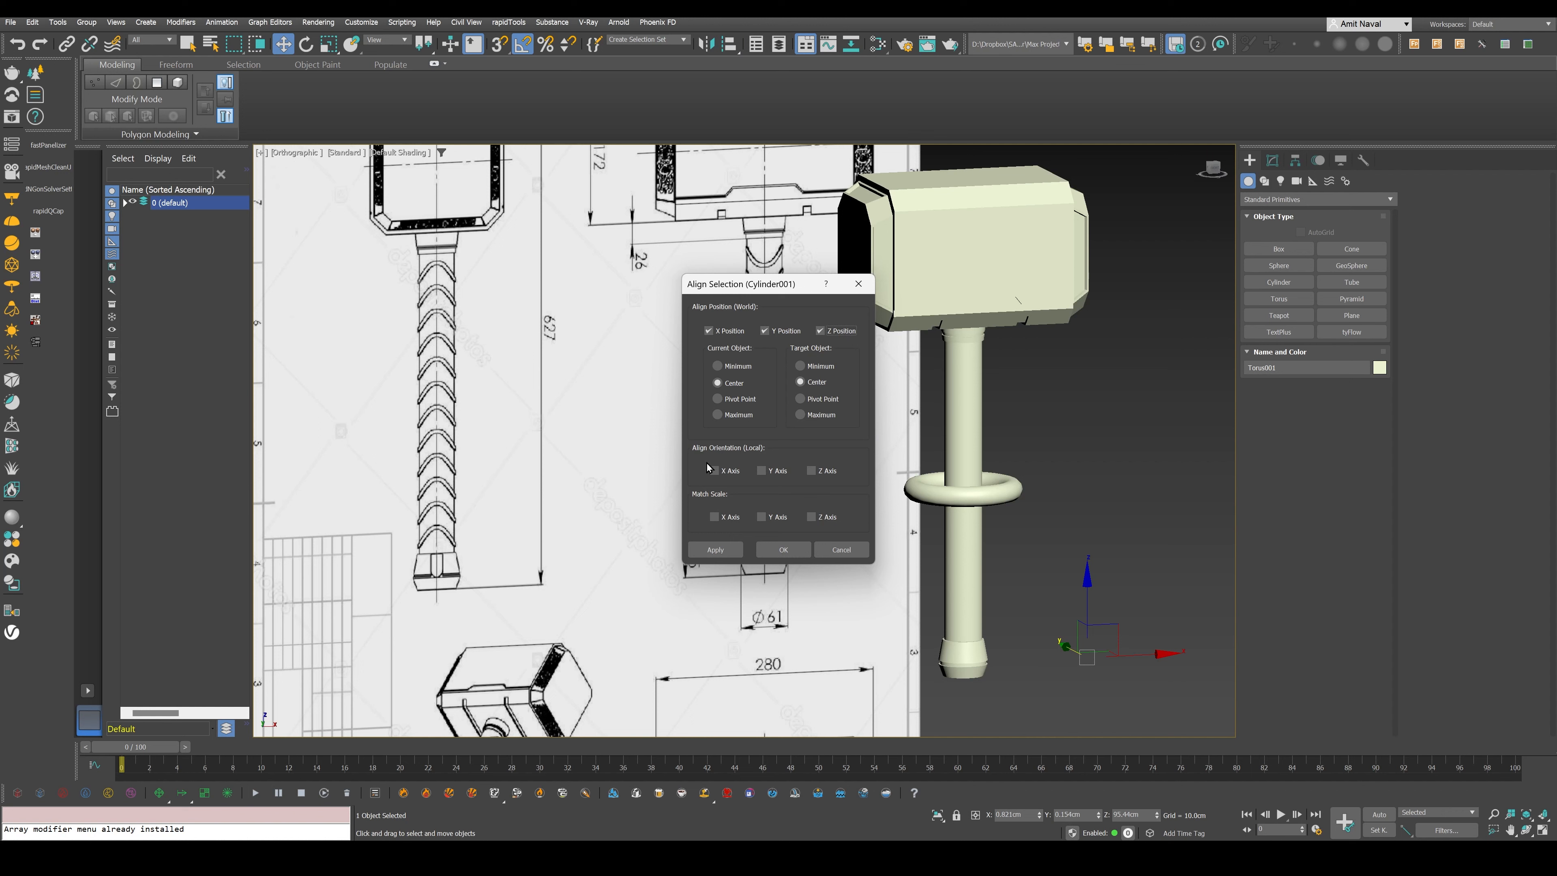
left_click(718, 399)
left_click(800, 399)
left_click(783, 549)
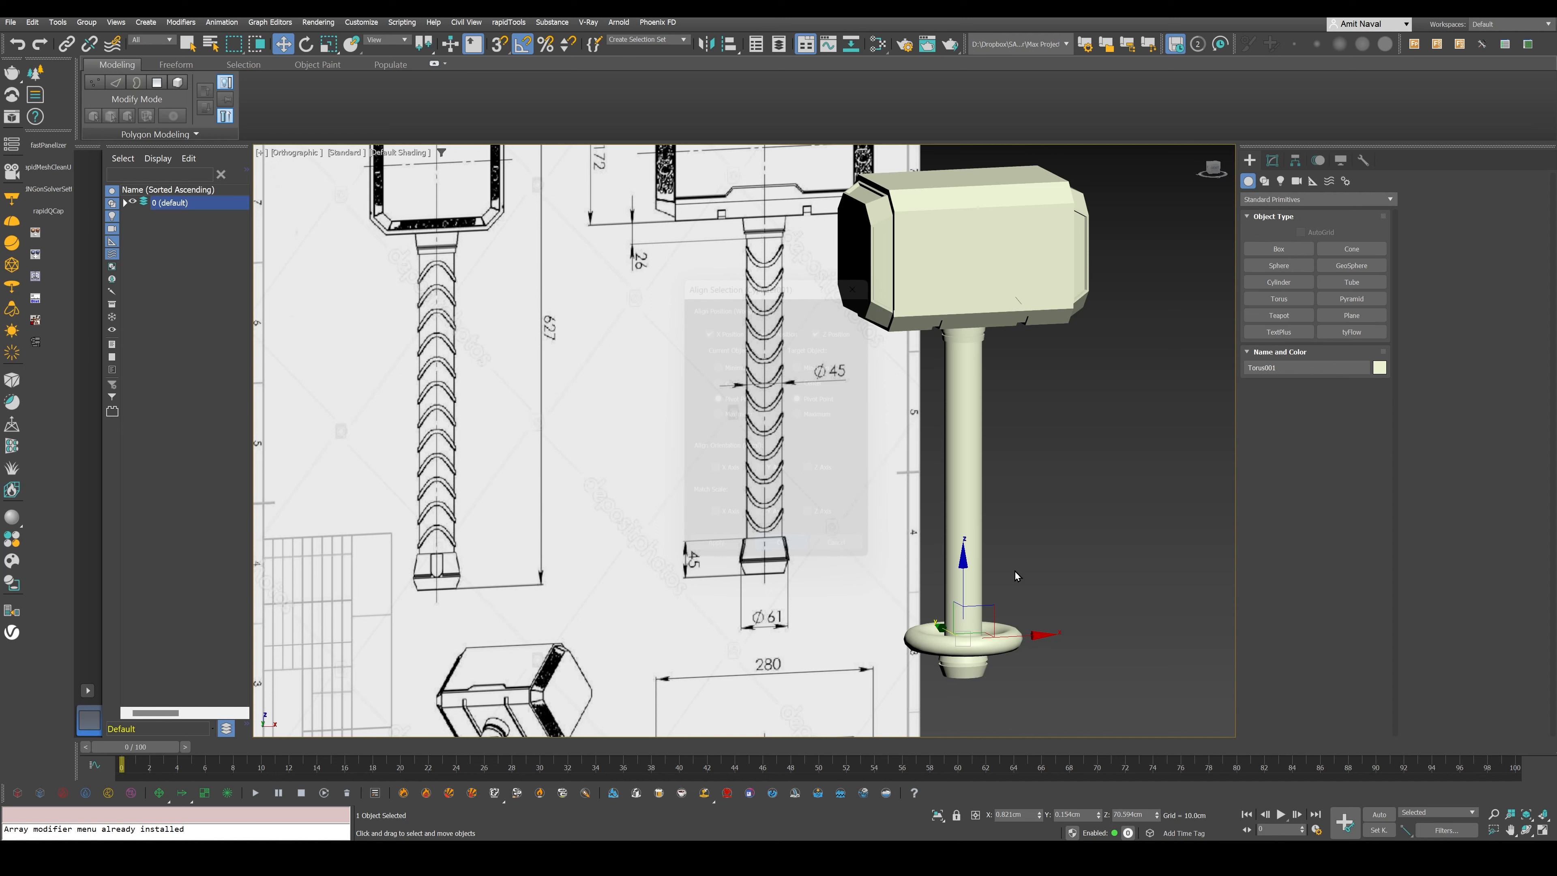
- Make the torus see-through in the front view and raise it along the handle to just above the pommel
scroll(1014, 572, "up", 5)
middle_click_drag(1015, 573, 925, 600, "alt")
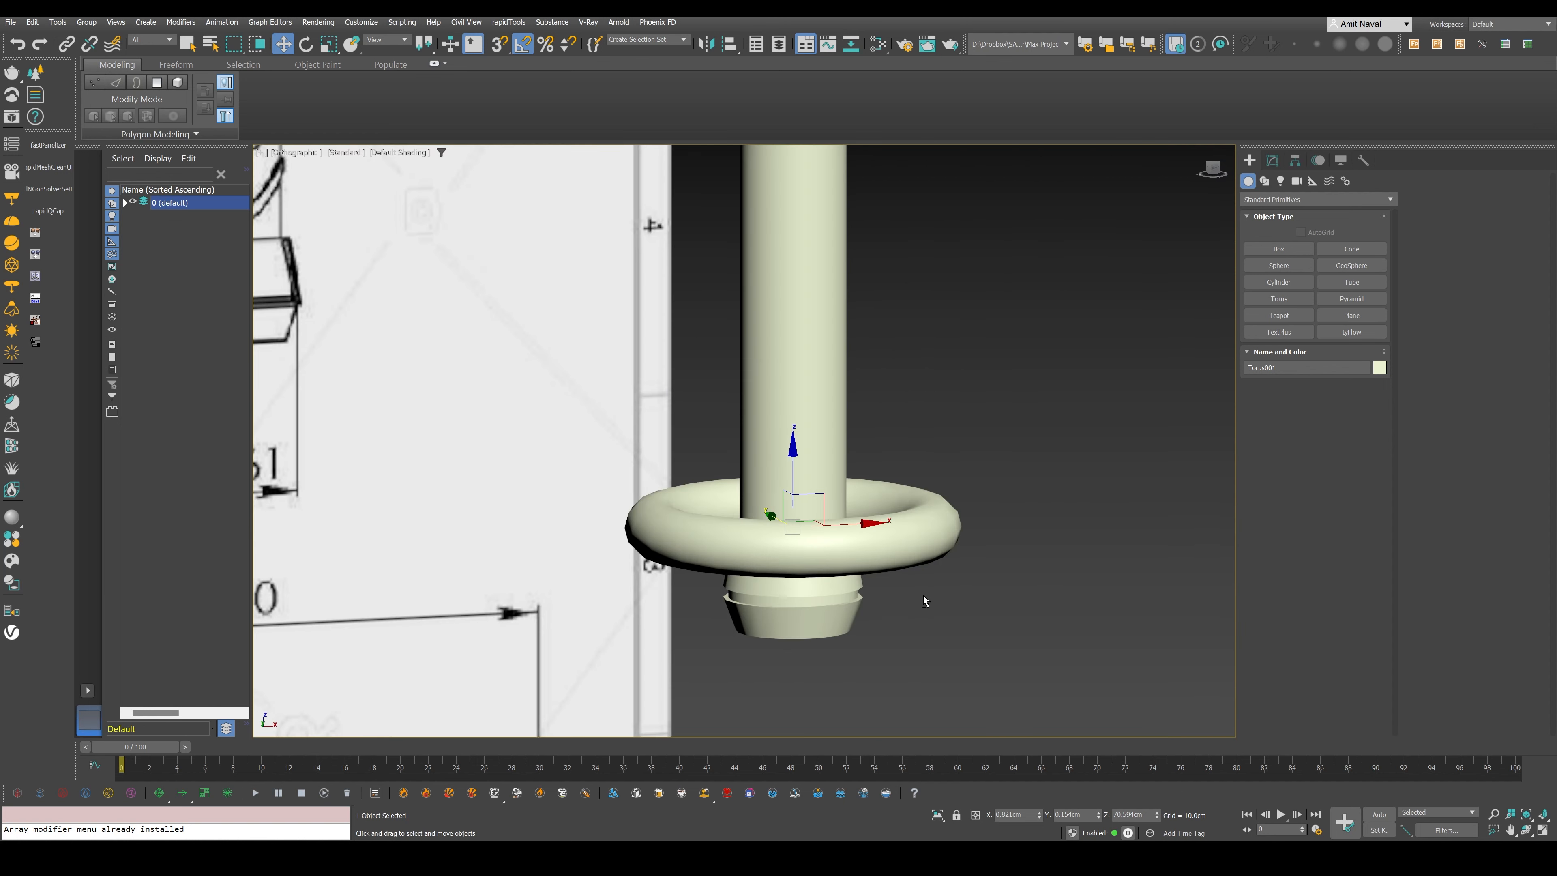
key("f")
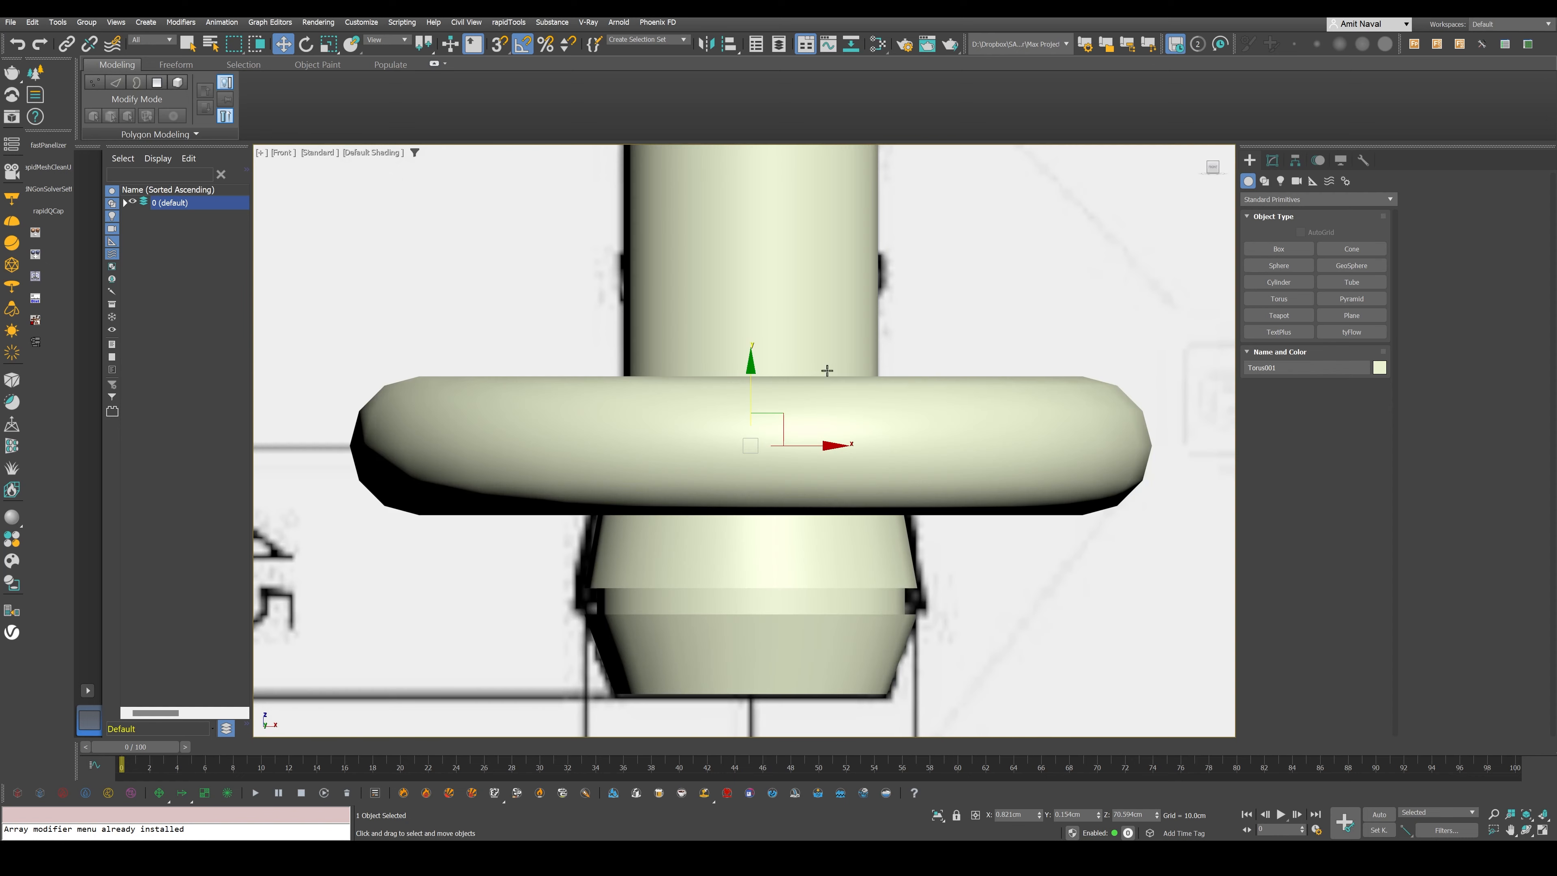
key("alt+x")
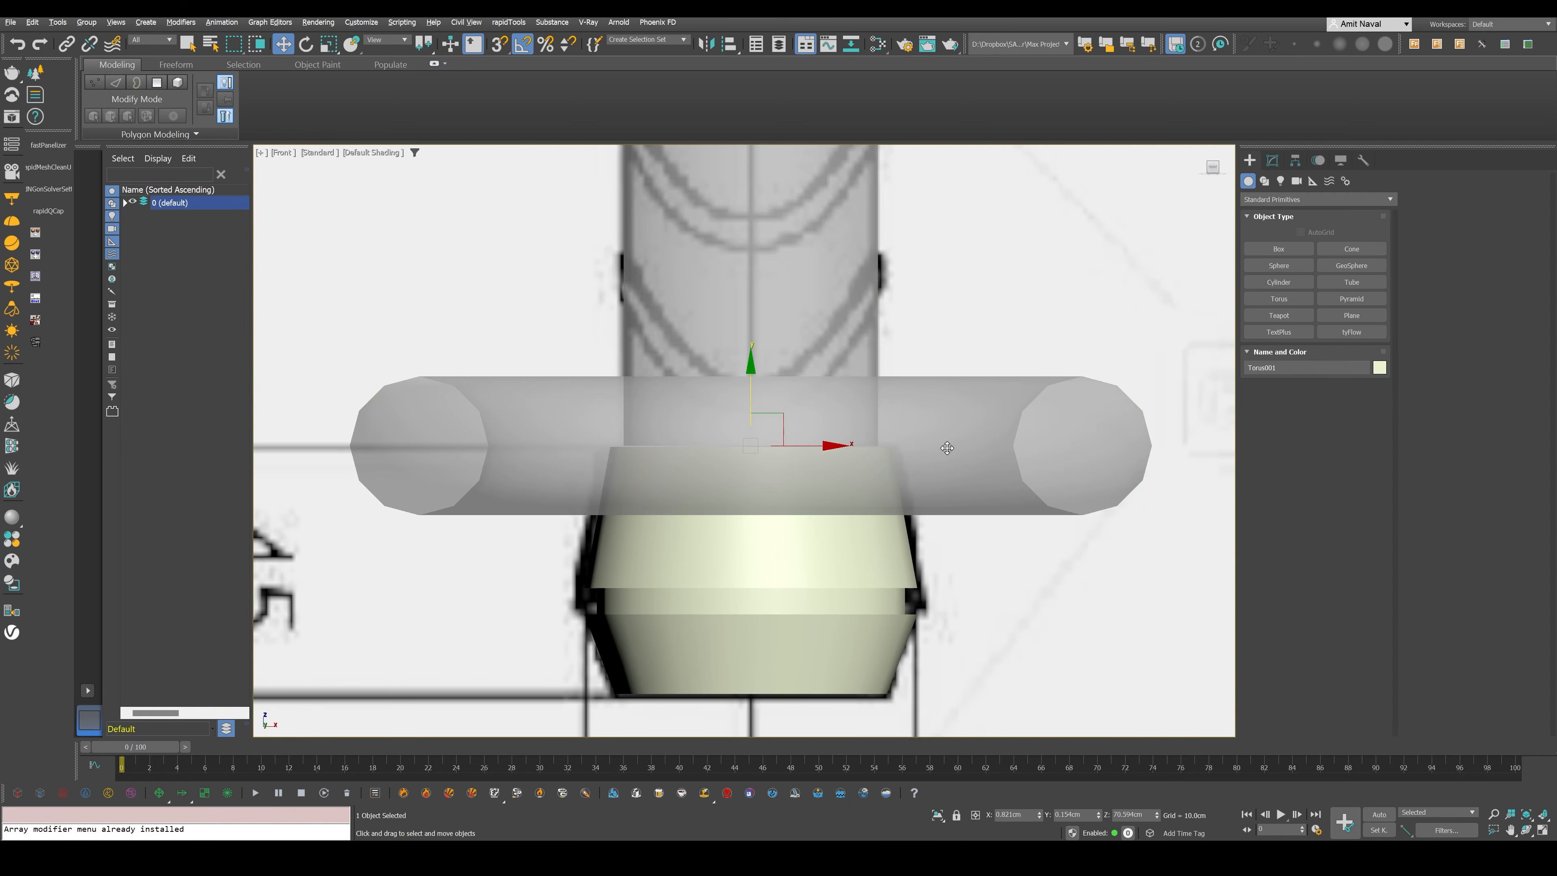
middle_click_drag(947, 447, 955, 528)
left_click_drag(763, 464, 771, 336)
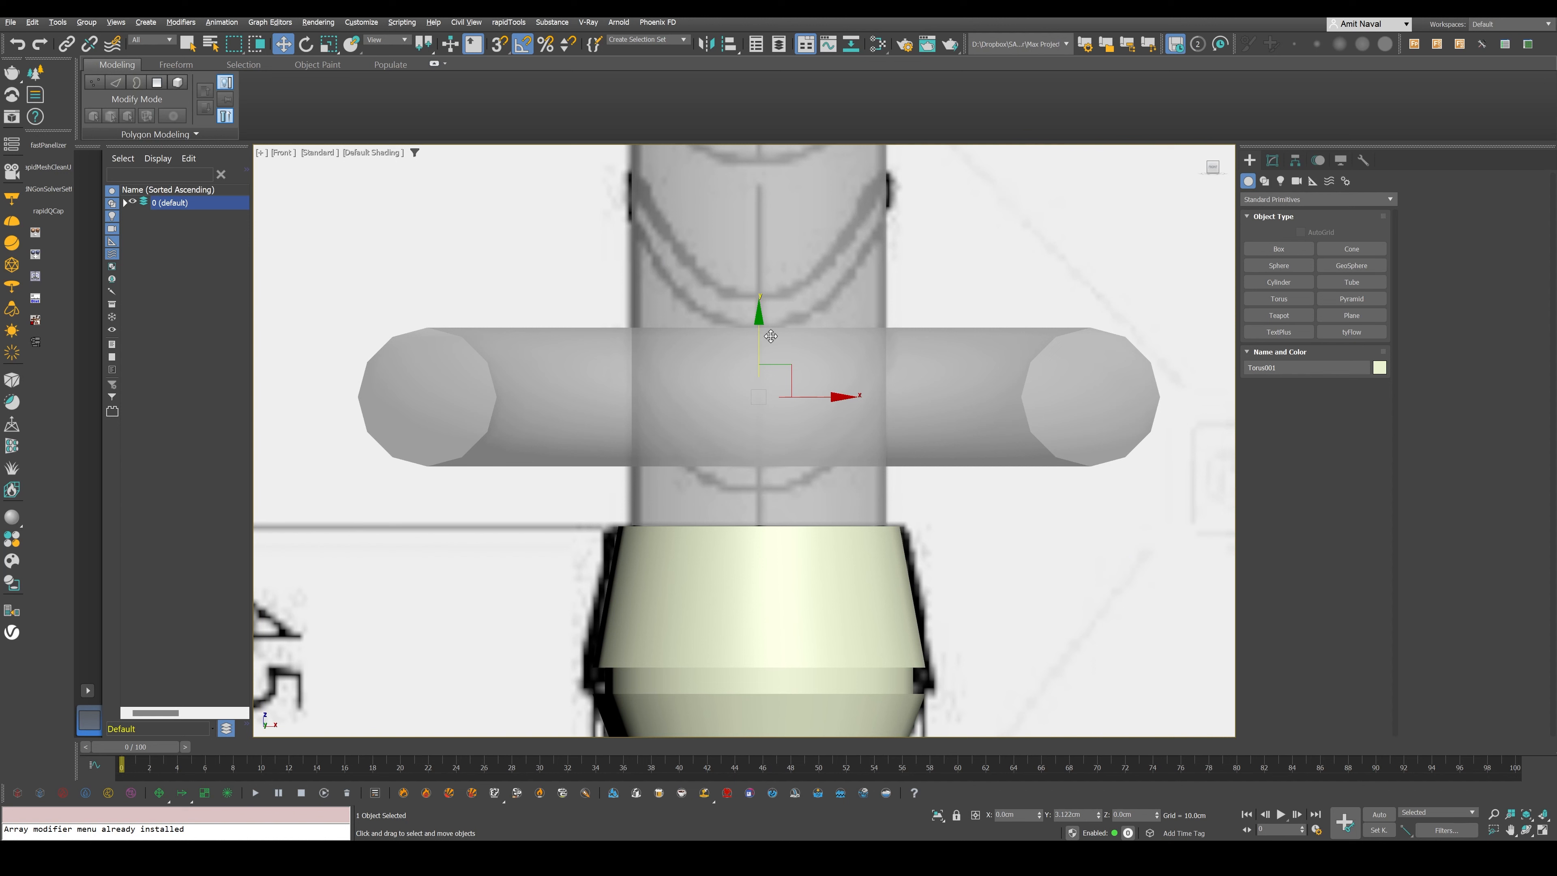
left_click_drag(770, 337, 770, 333)
- Shrink the torus to about 3.08 cm Radius 1 and 0.39 cm Radius 2, and raise it to the lowest ridge's side ends
left_click(1273, 160)
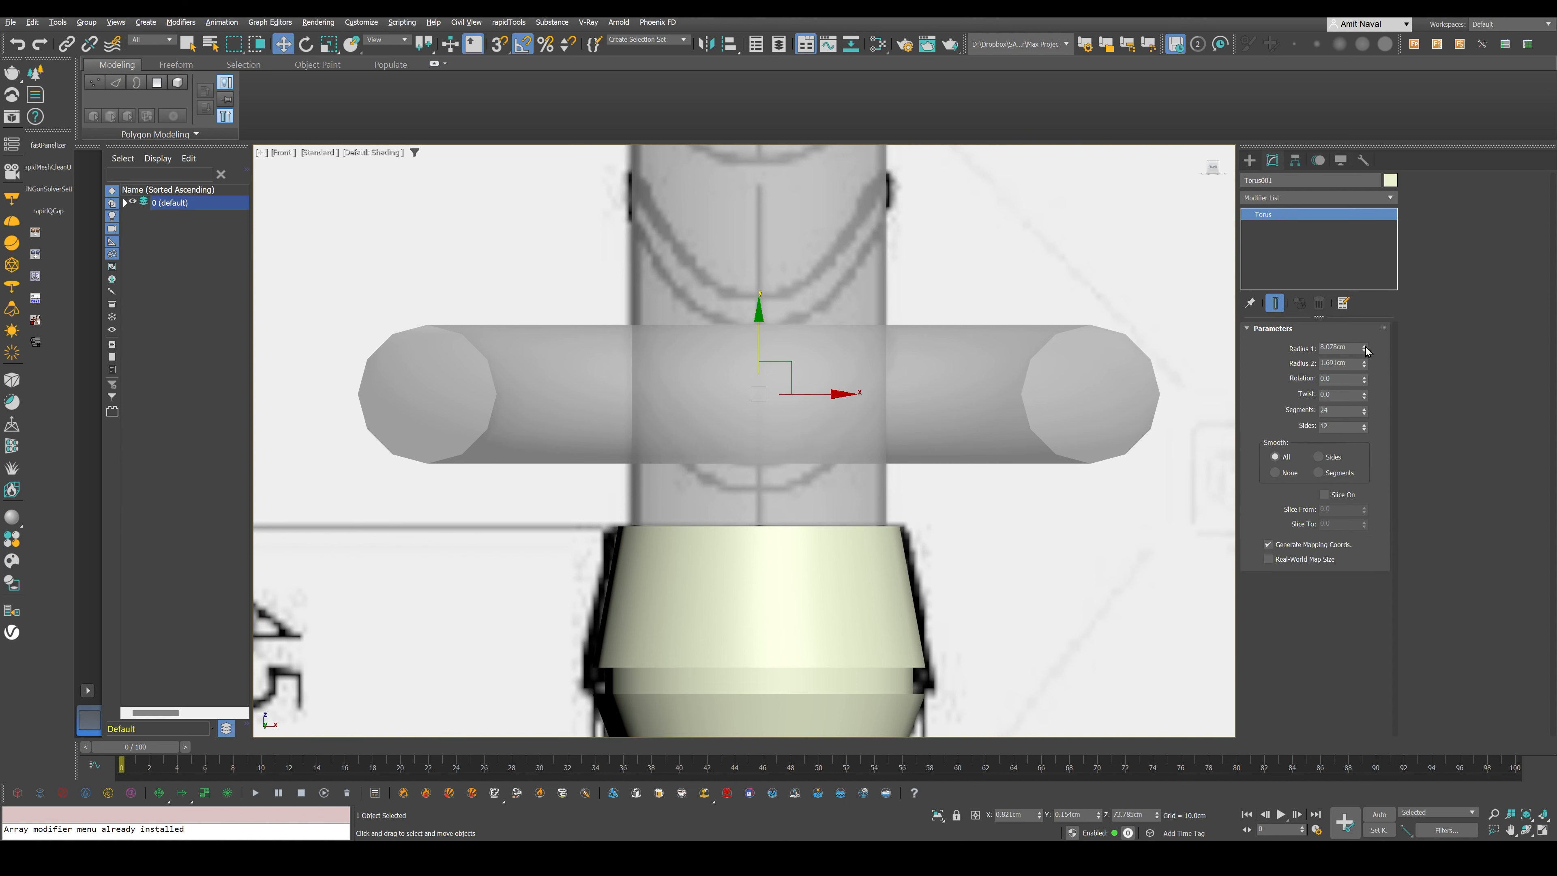
left_click_drag(1366, 348, 1371, 402)
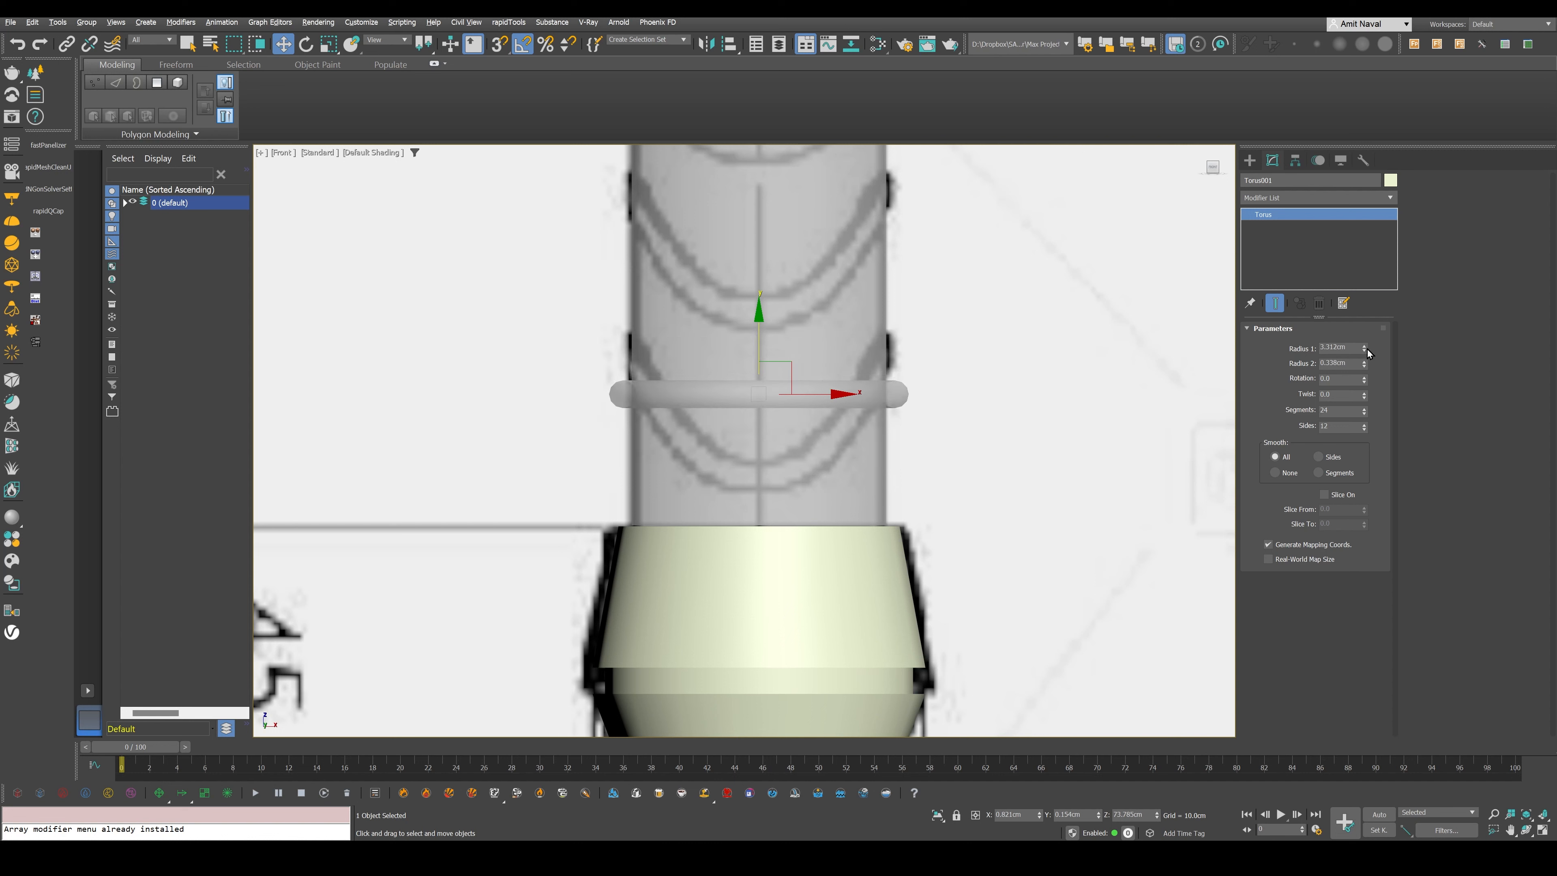
left_click_drag(1366, 348, 1364, 344)
left_click_drag(1367, 365, 1368, 366)
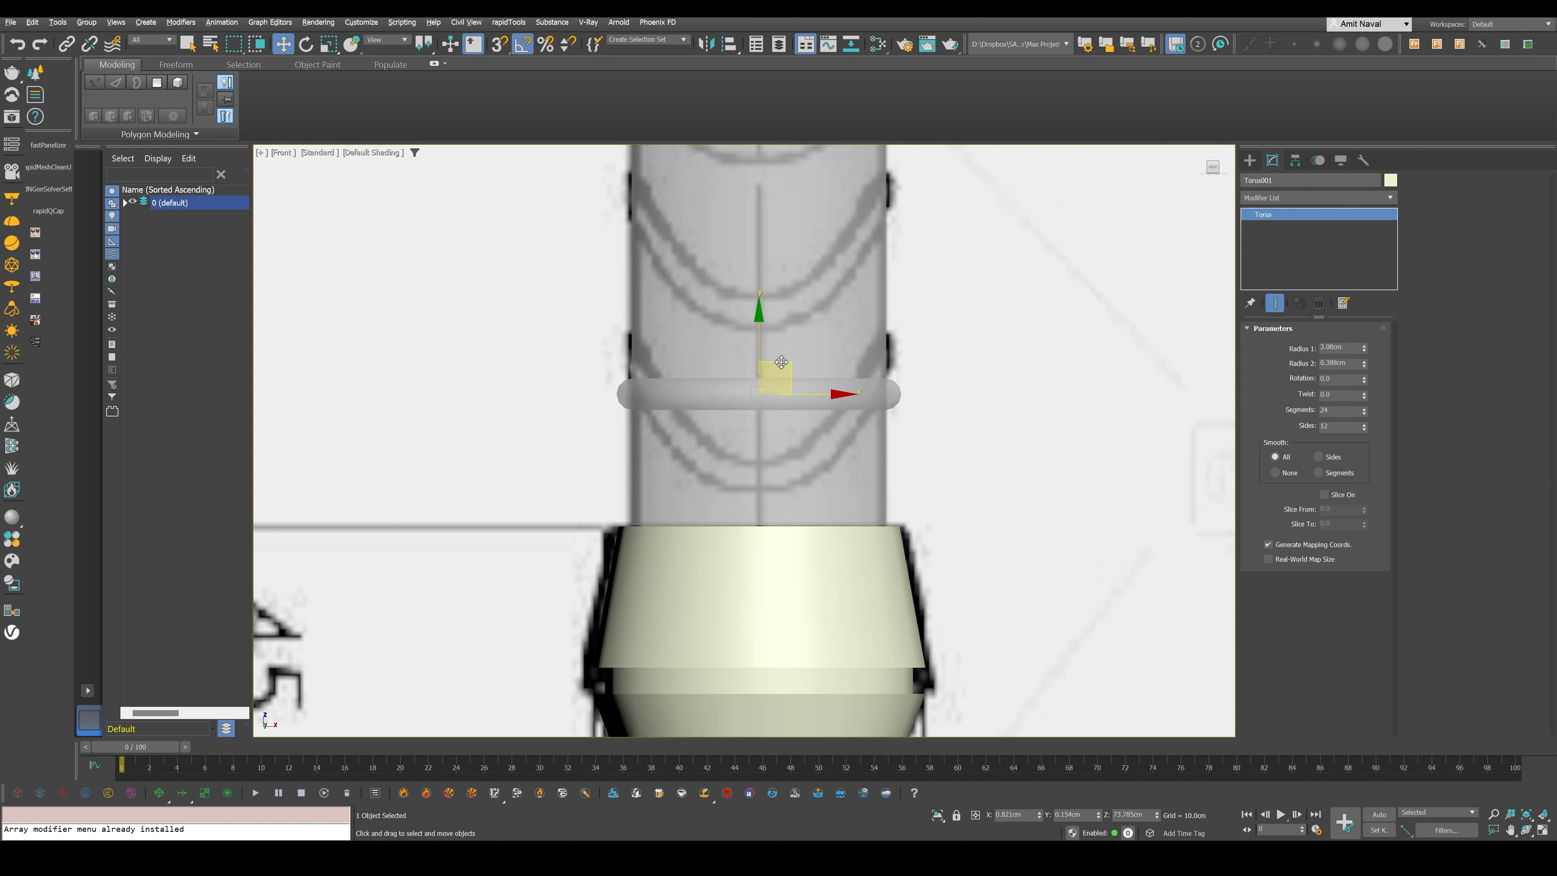
left_click_drag(781, 361, 762, 309)
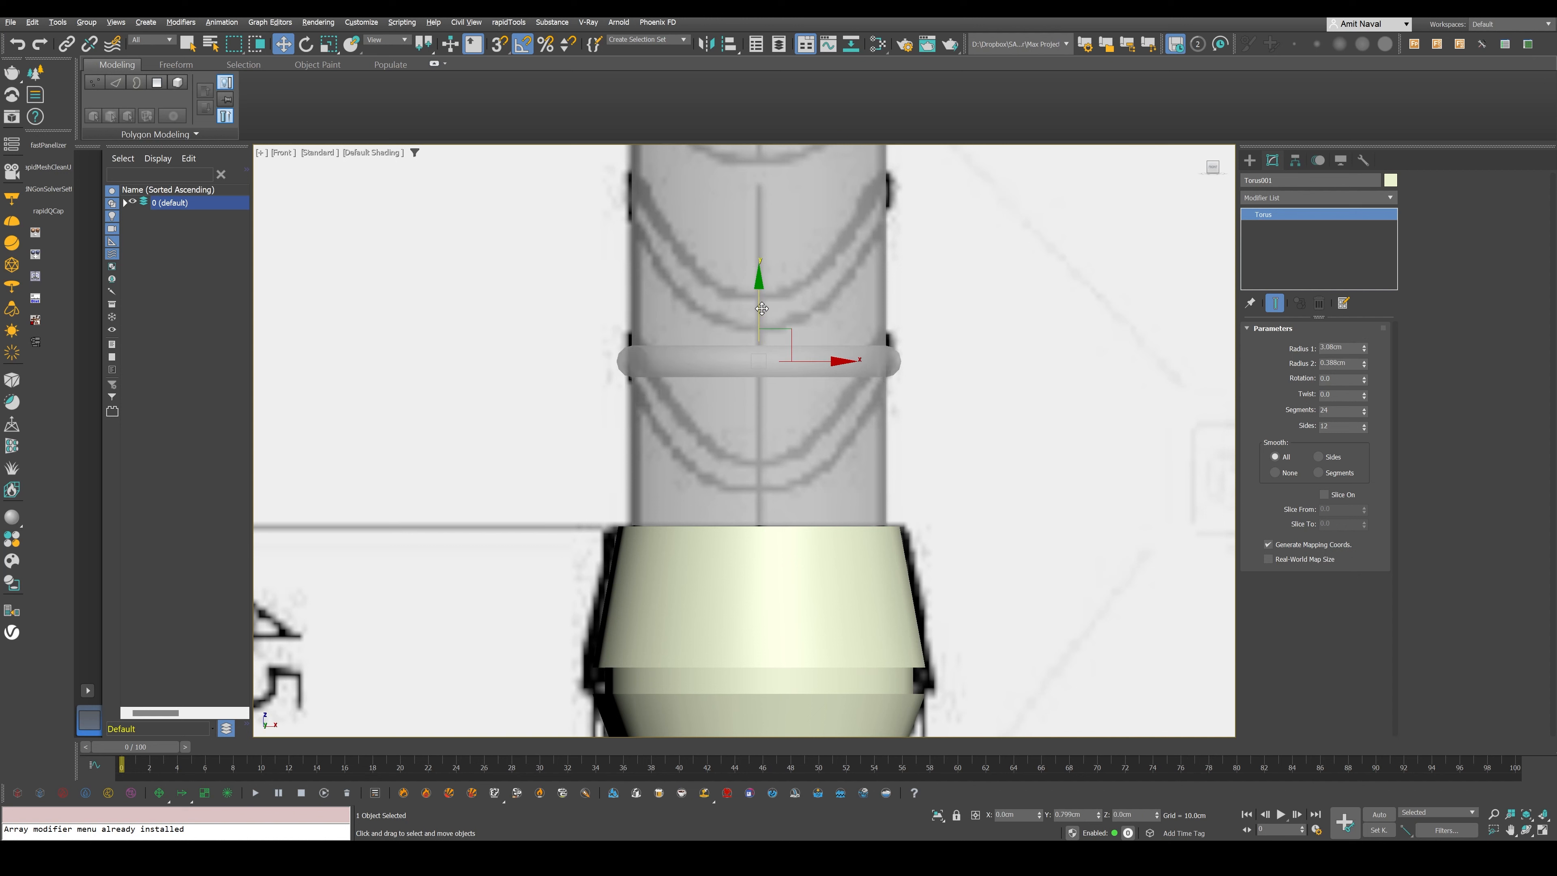
middle_click_drag(762, 309, 815, 376, "alt")
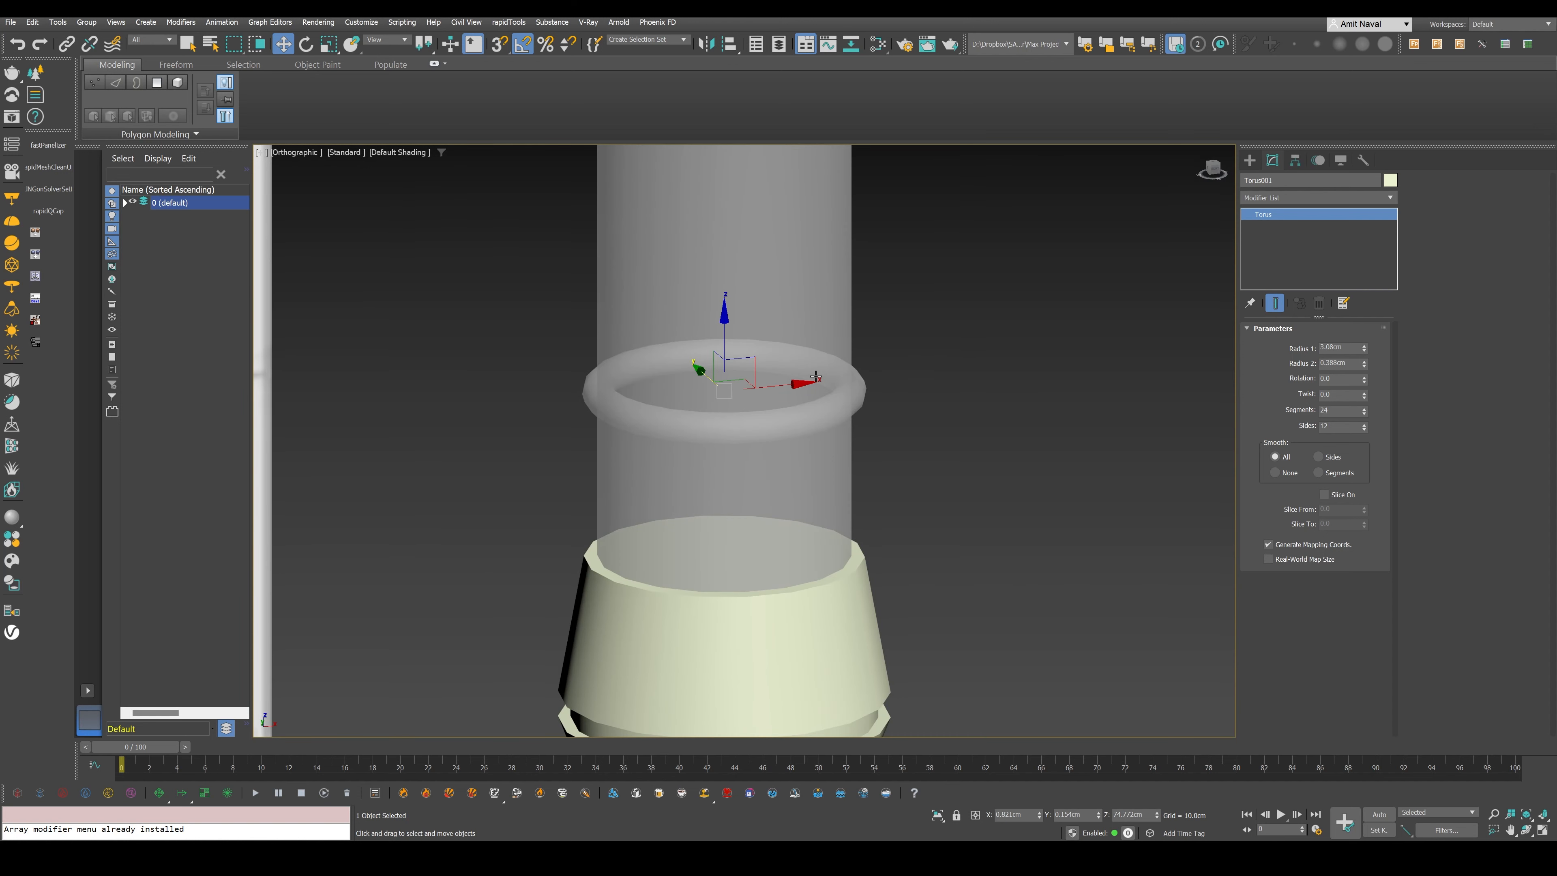
- Turn off the torus's see-through display and convert it to an Editable Poly
key("alt+x")
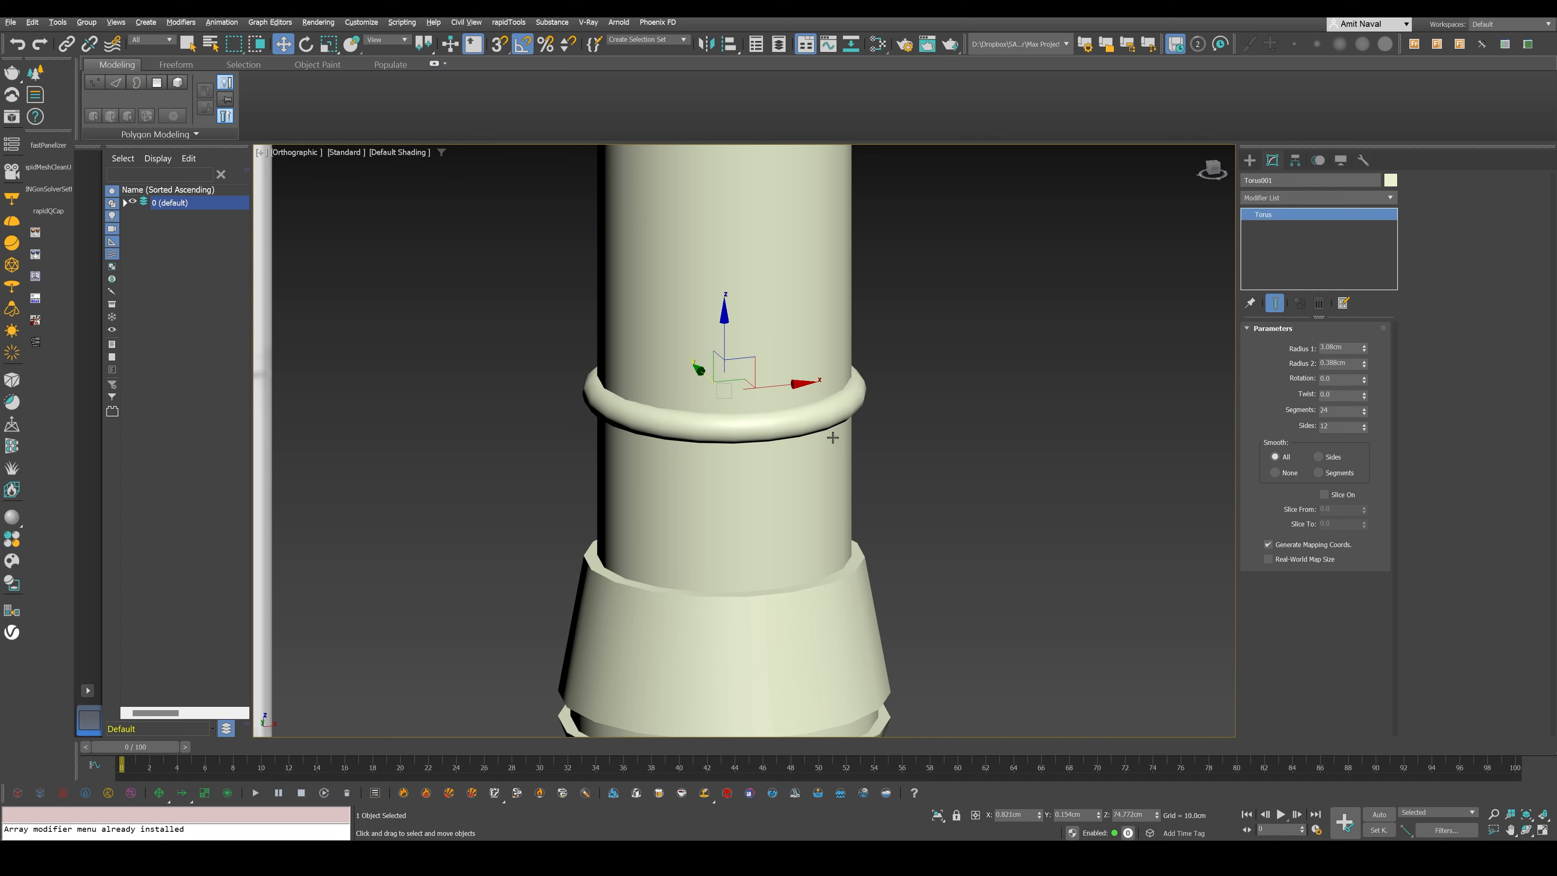
key("f")
middle_click_drag(832, 437, 869, 486)
key("F3")
scroll(856, 442, "down", 5)
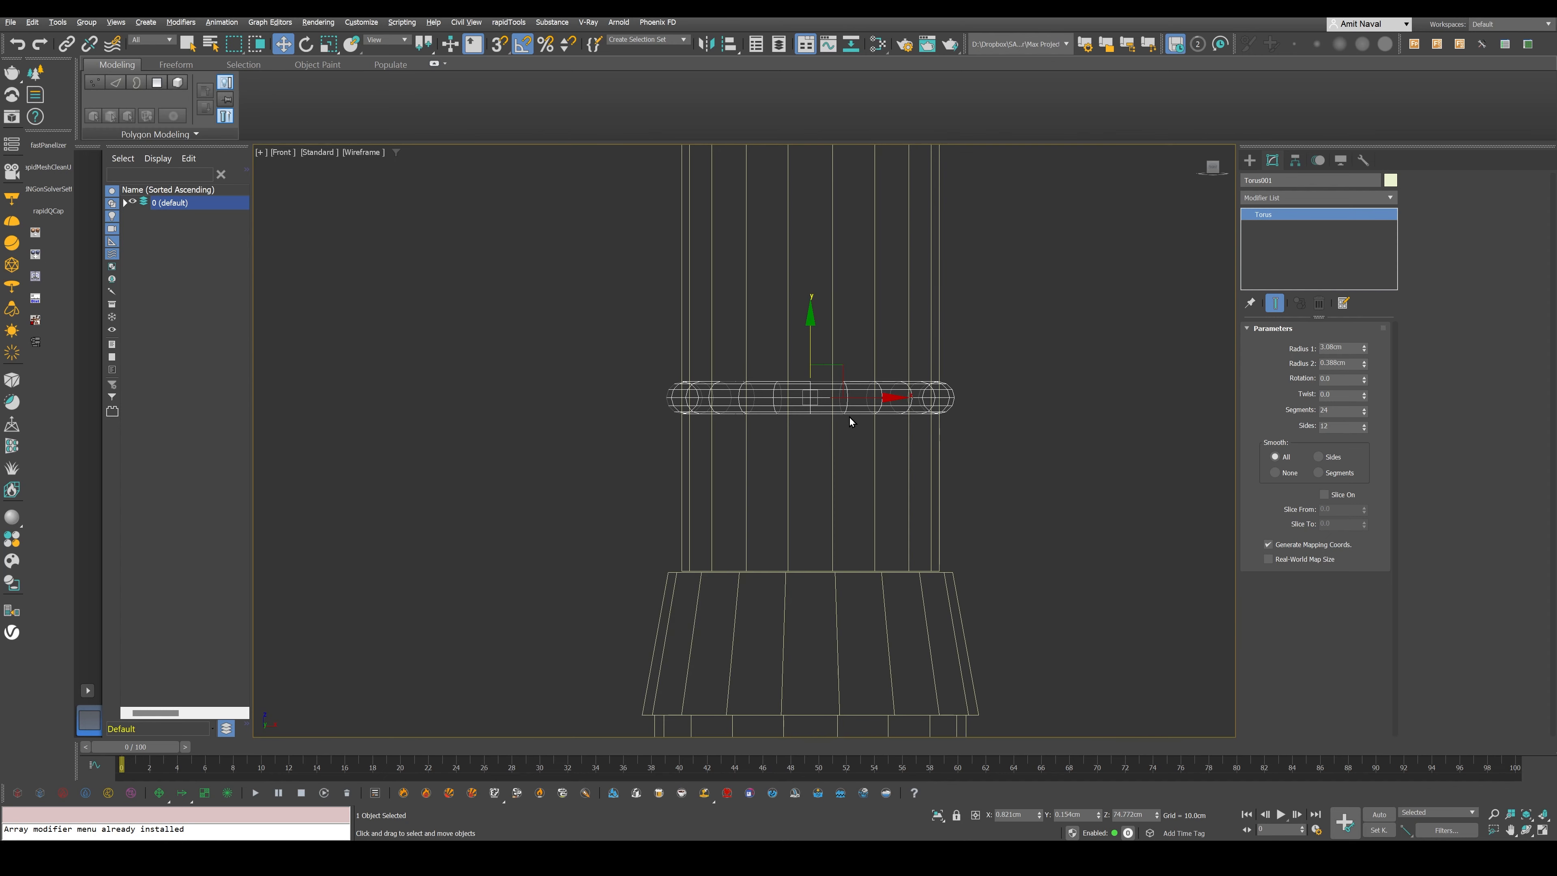
right_click(849, 418)
mouse_move(974, 568)
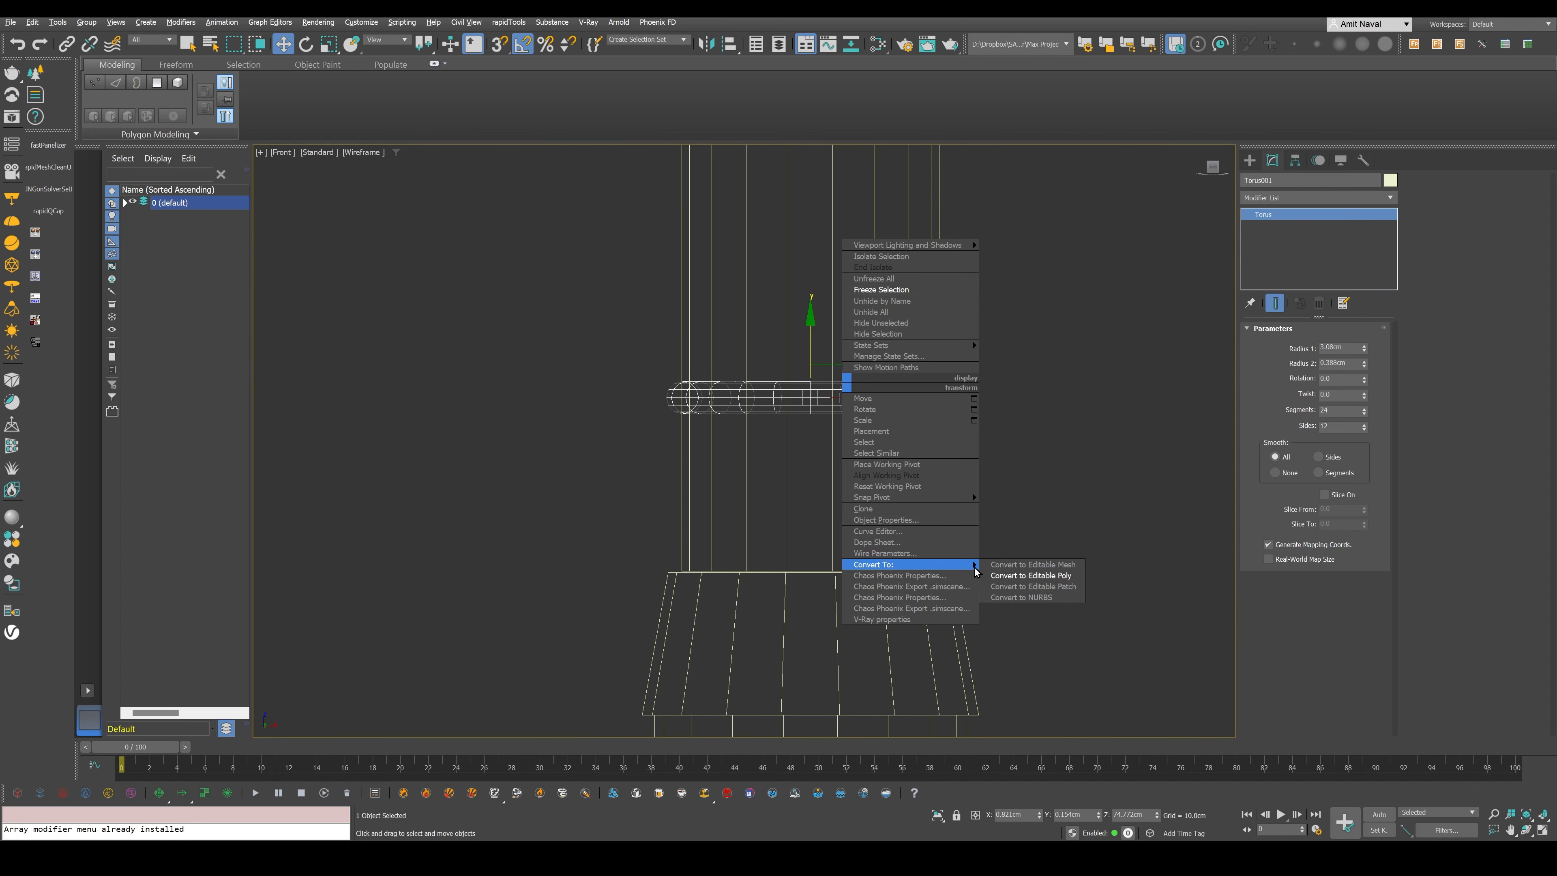
left_click(1030, 576)
key("F3")
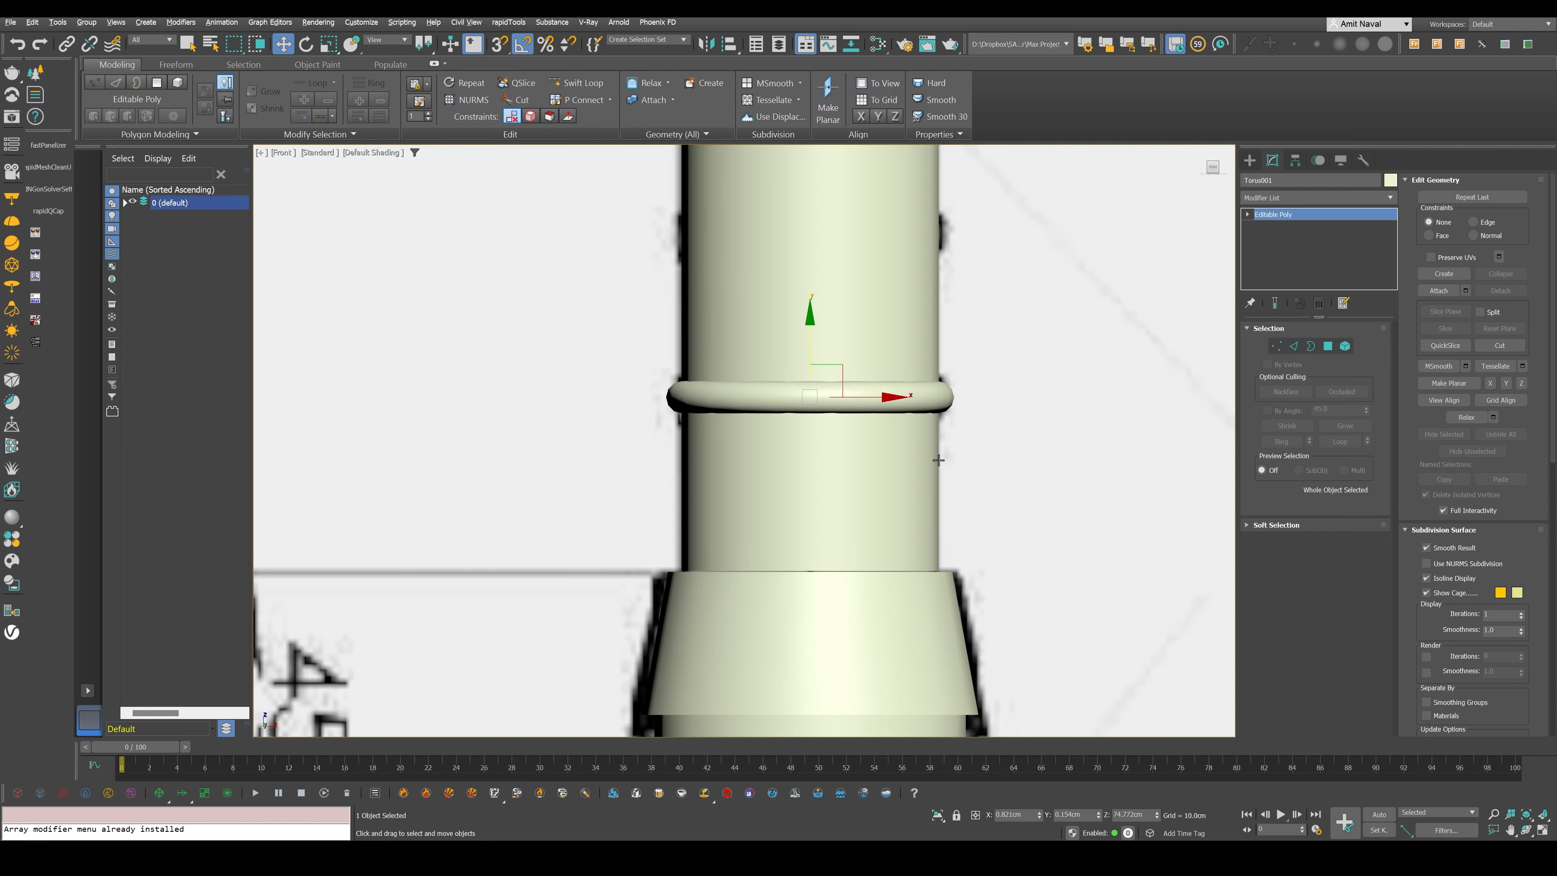
- Make the torus see-through again and lower its centre column of vertices to the bottom of the blueprint's lowest curved ridge
scroll(916, 368, "up", 2)
key("alt+x")
left_click(902, 313)
key("alt+x")
left_click(919, 408)
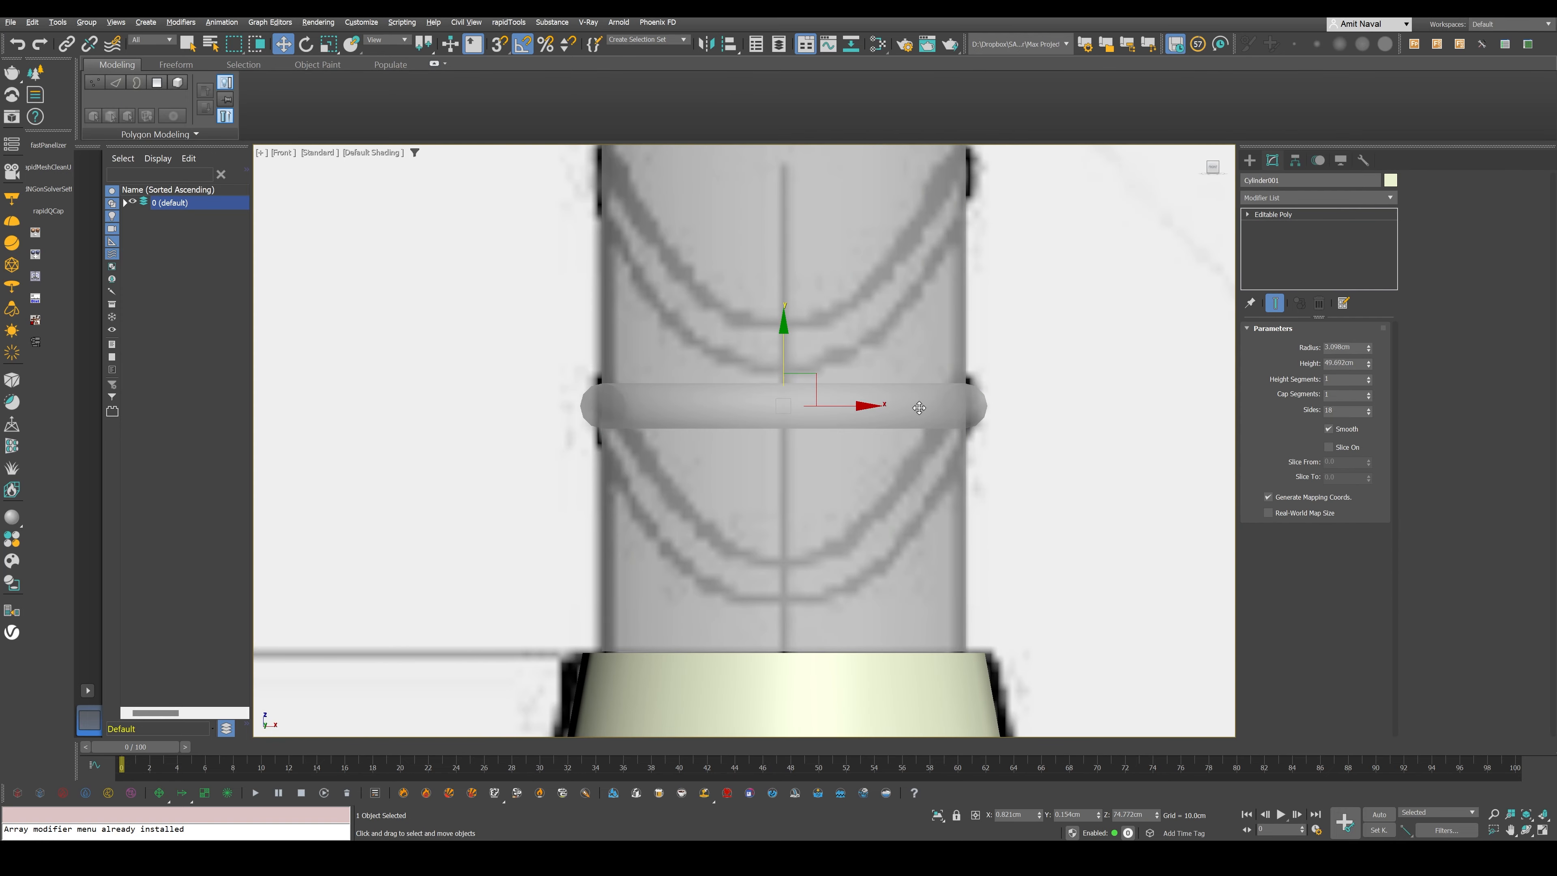
key("1")
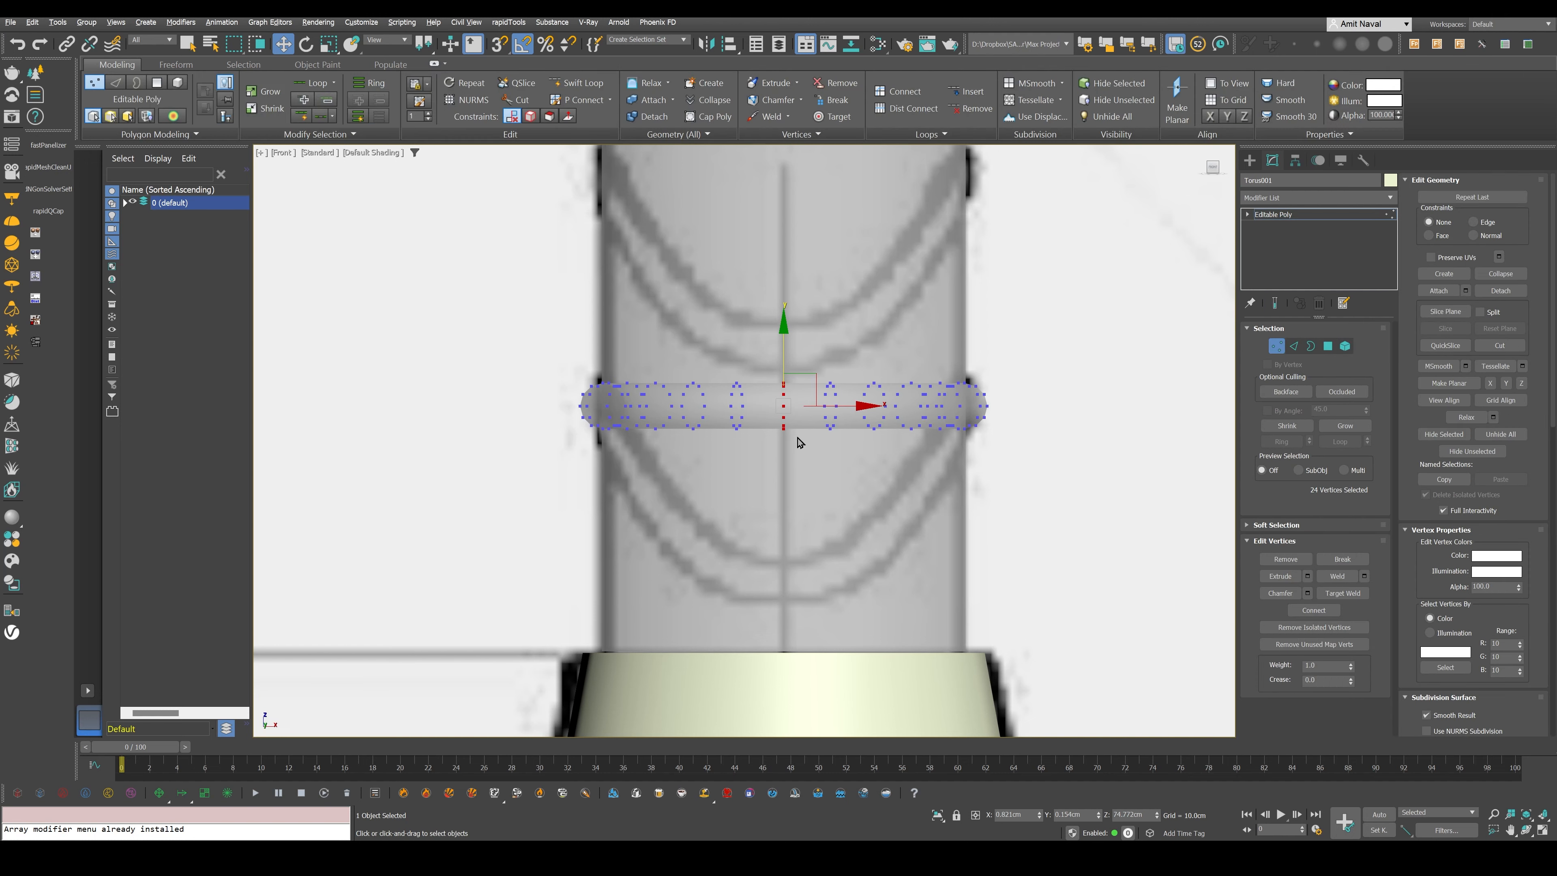
left_click_drag(797, 442, 796, 614)
- Lower the next two pairs of vertex rings on either side of the centre to follow the blueprint ridge's curve
left_click_drag(722, 373, 841, 455)
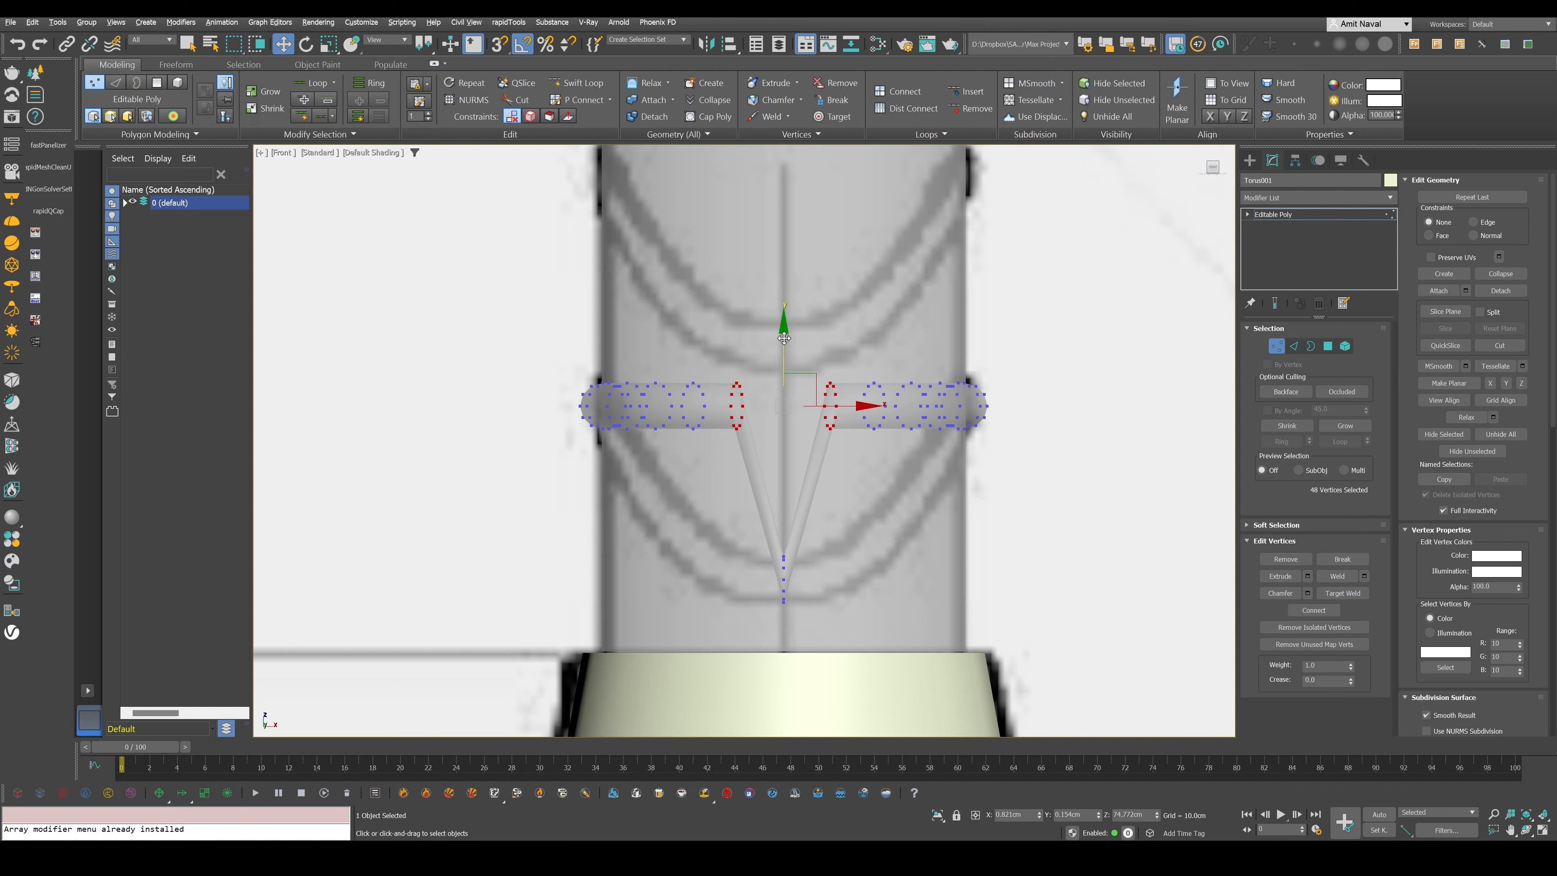
left_click_drag(784, 338, 804, 503)
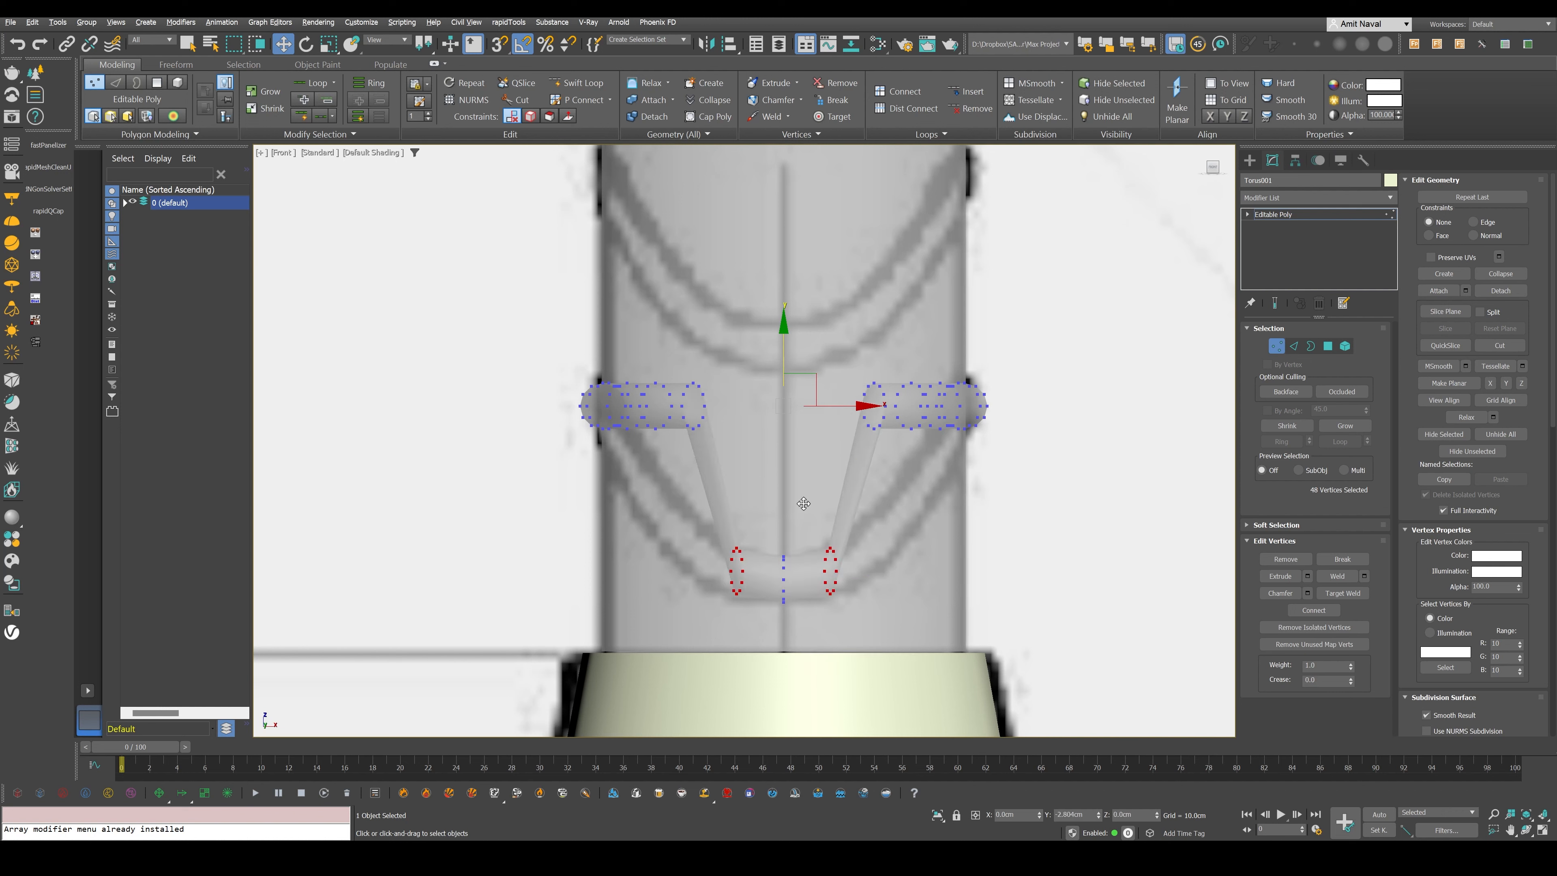
middle_click_drag(804, 504, 811, 533)
left_click_drag(739, 381, 693, 472)
key("ctrl+z")
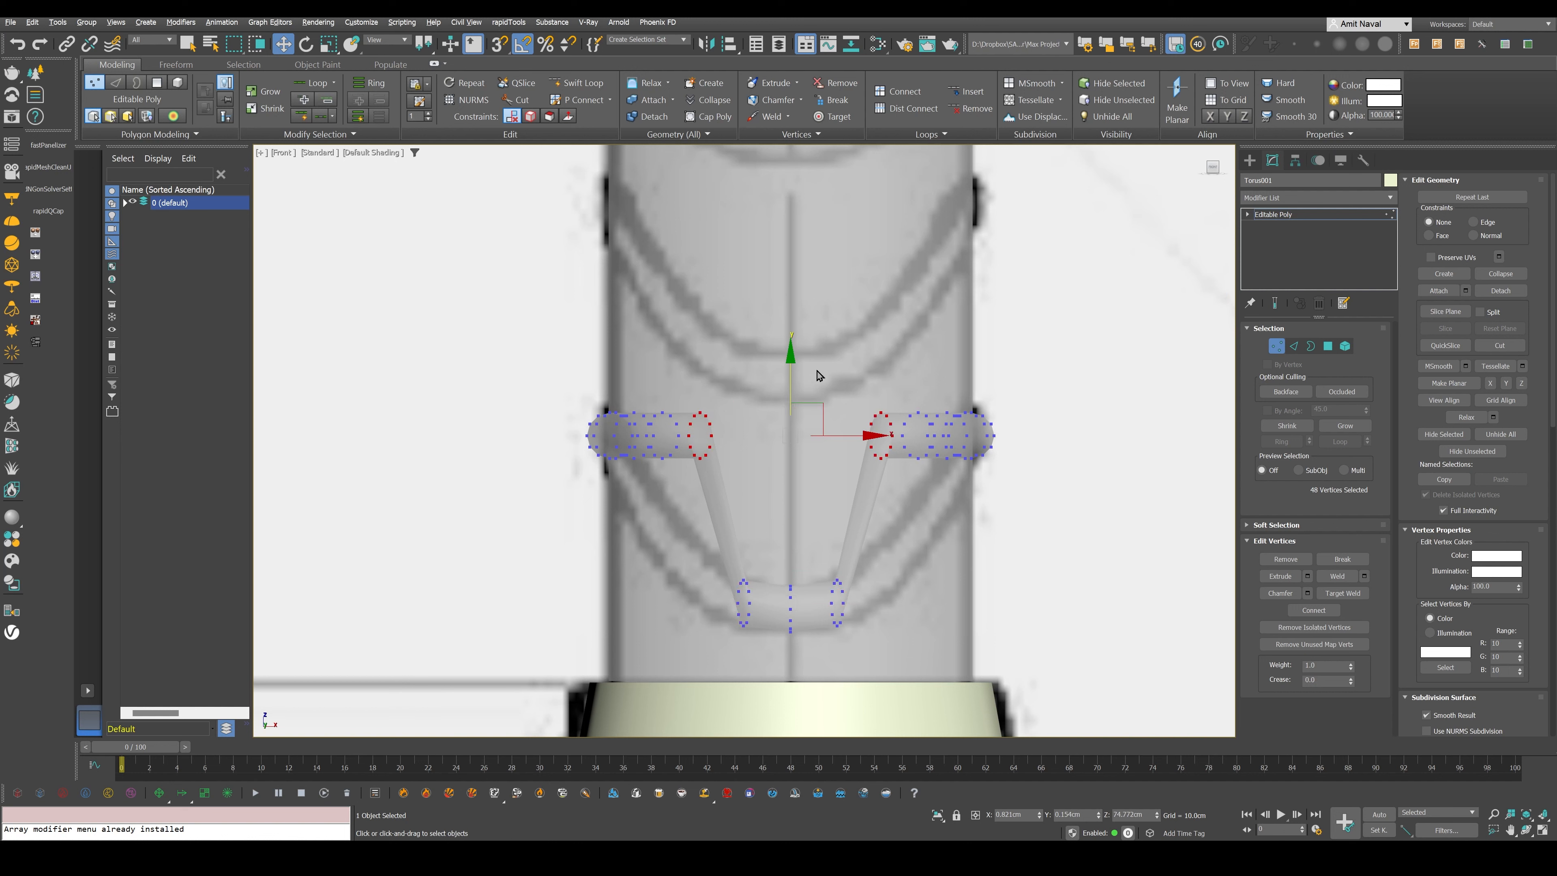
left_click_drag(792, 381, 791, 521)
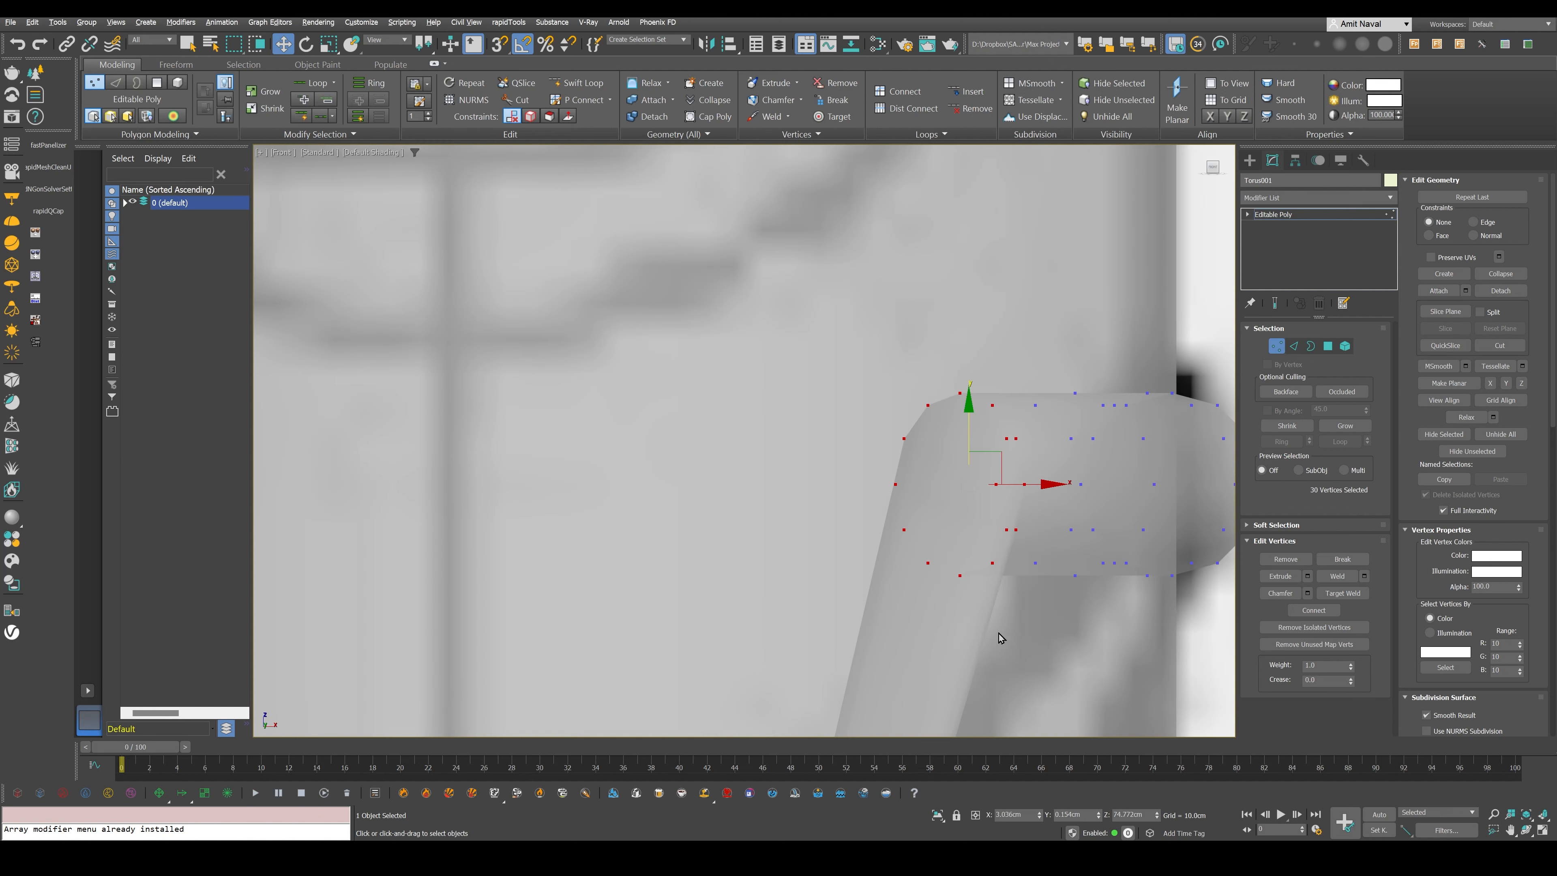
- Try shifting the next outer vertex rings vertically to check which torus vertices the selection includes
middle_click_drag(999, 635, 983, 584)
scroll(980, 485, "down", 4)
middle_click_drag(992, 446, 994, 370, "alt")
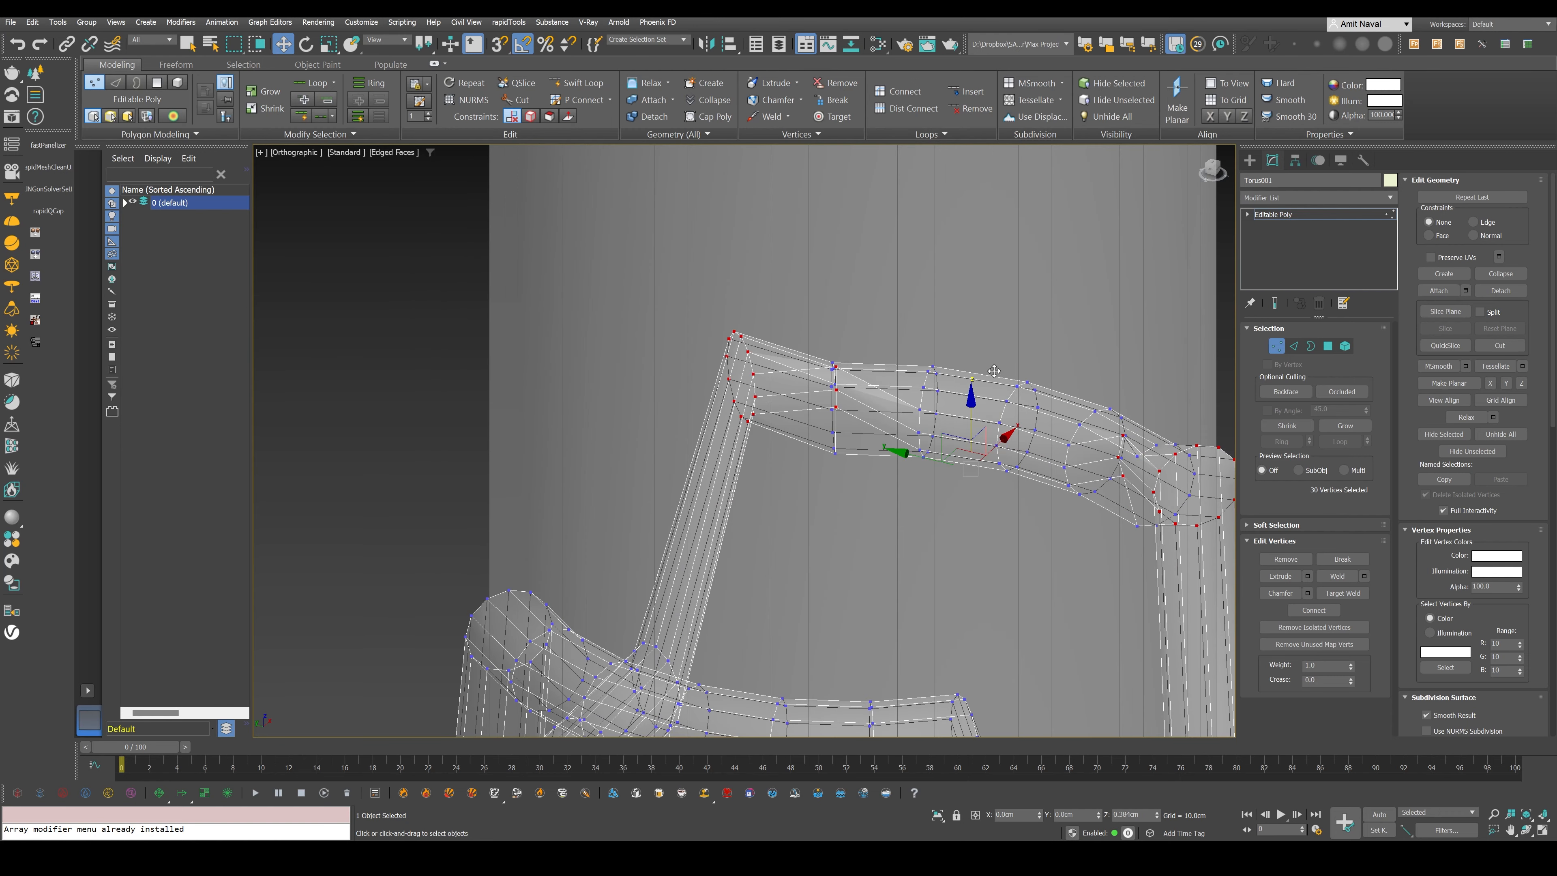
left_click_drag(994, 371, 997, 409)
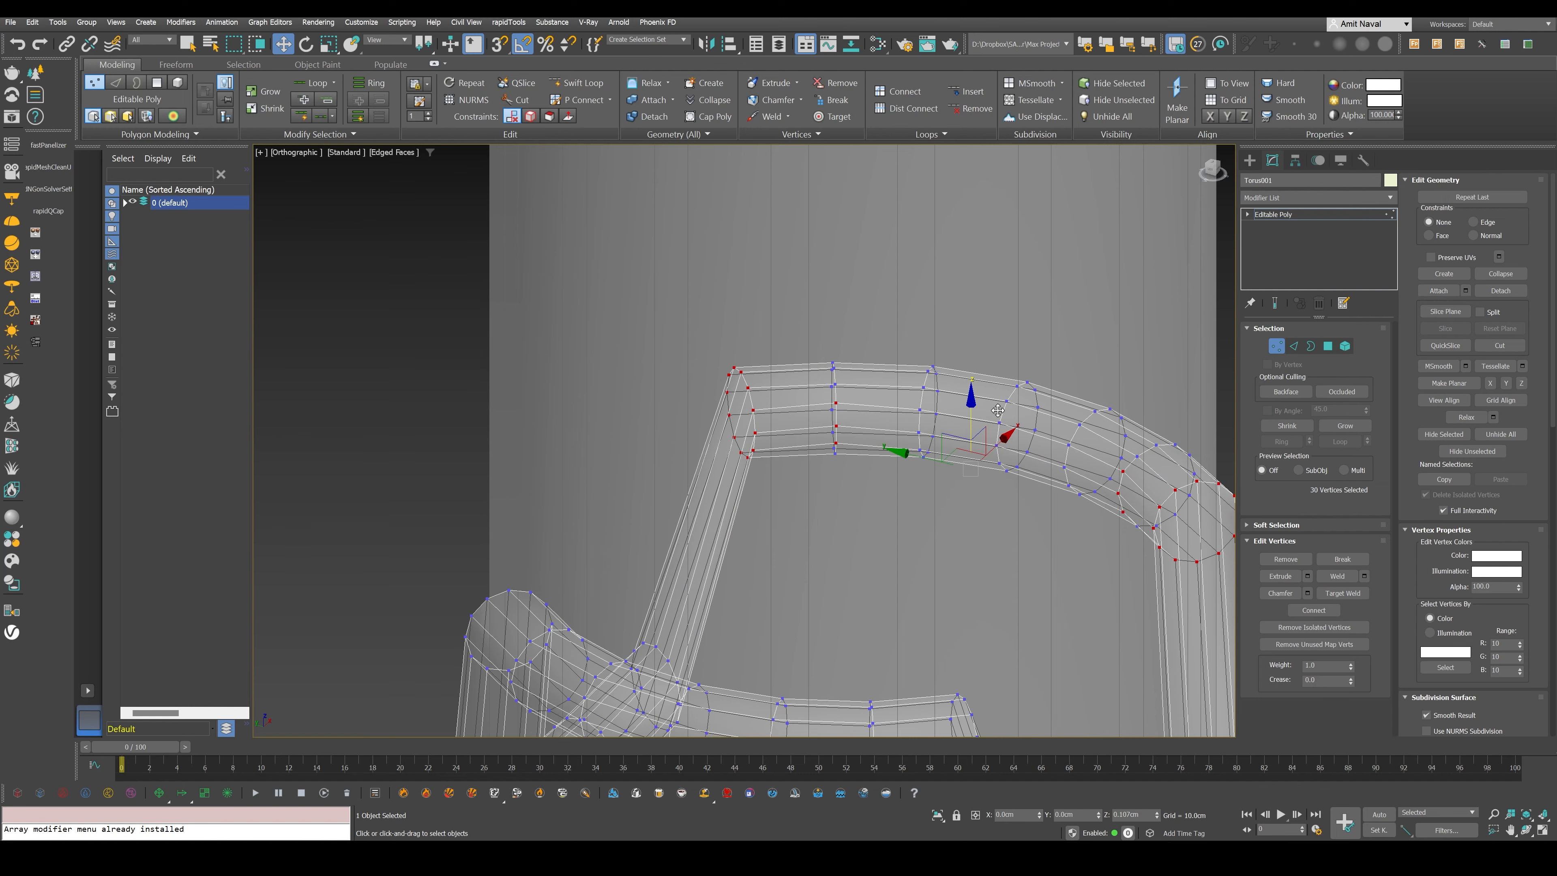
key("f")
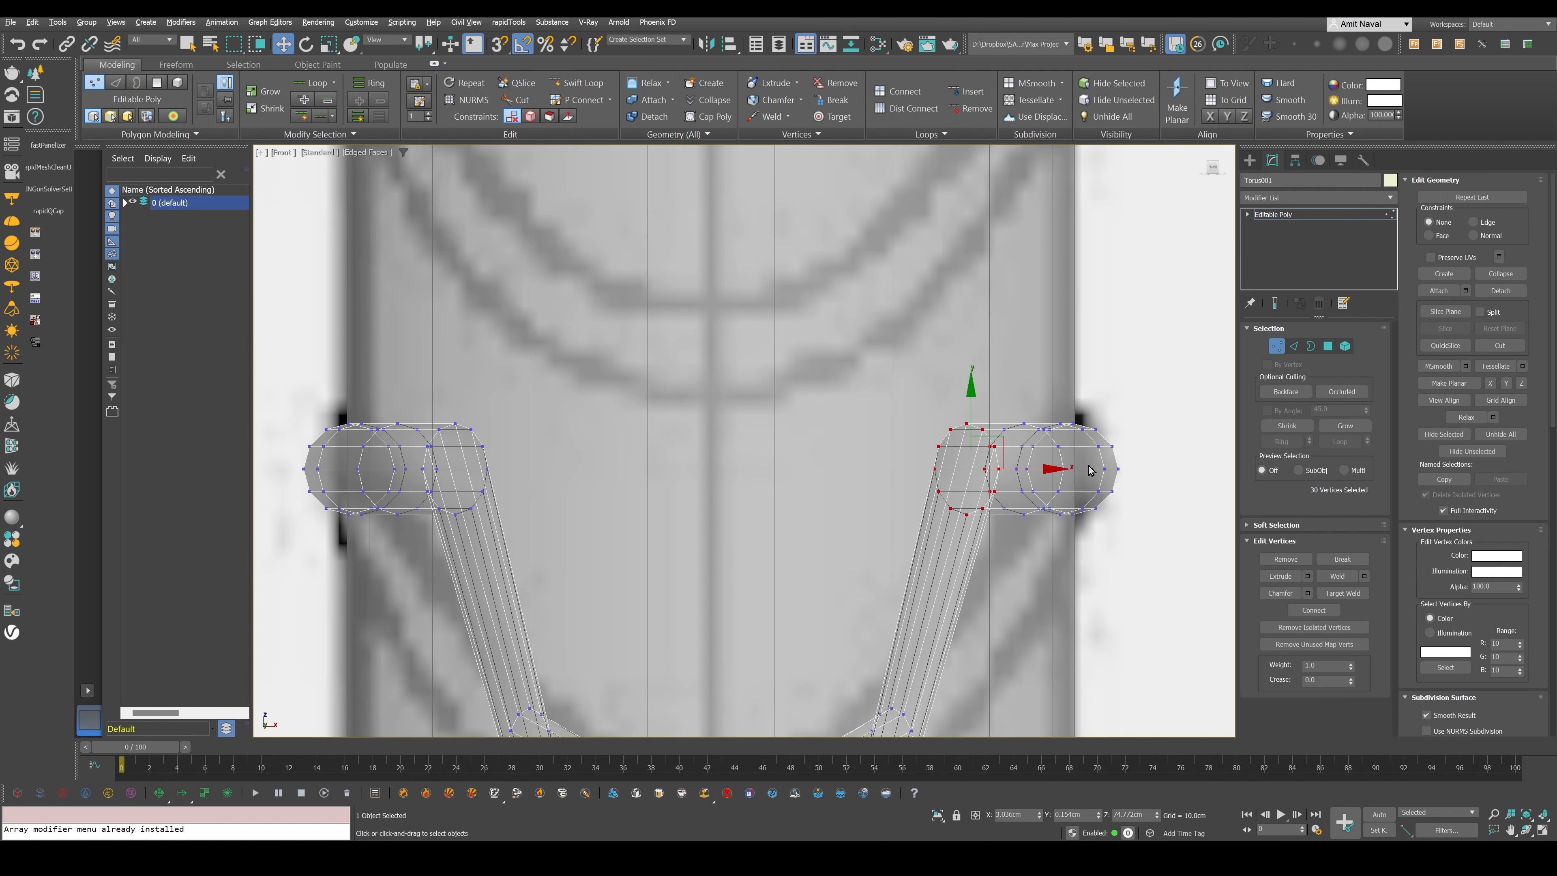
- Switch to edge level, select the next outer pair of front edge loops and try lowering them along the ridge curve
left_click(1295, 347)
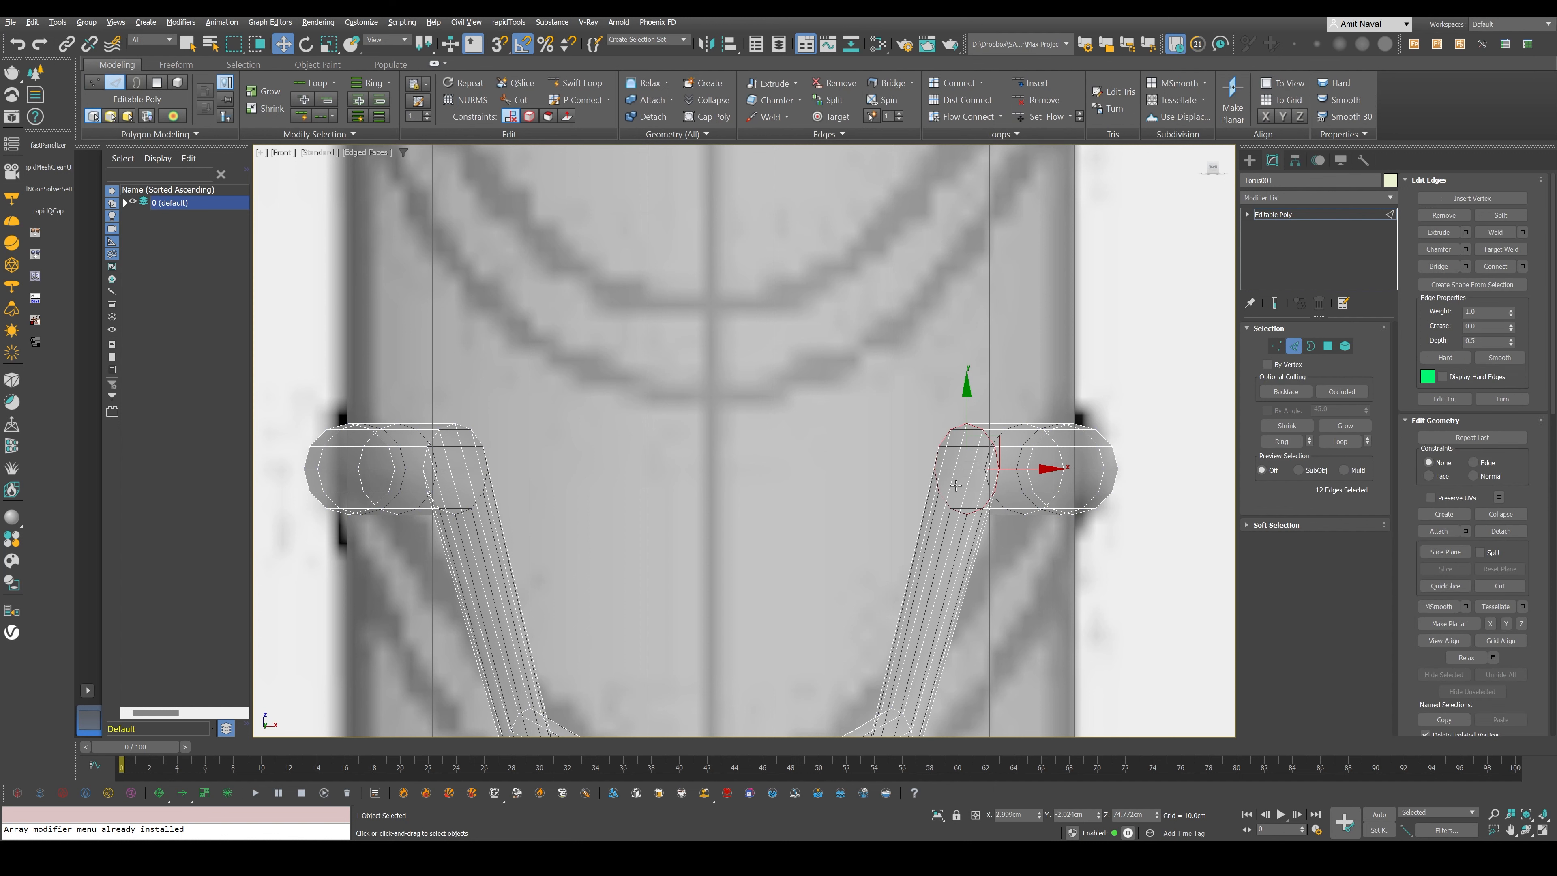
double_click(480, 439, "ctrl")
middle_click_drag(650, 502, 650, 389)
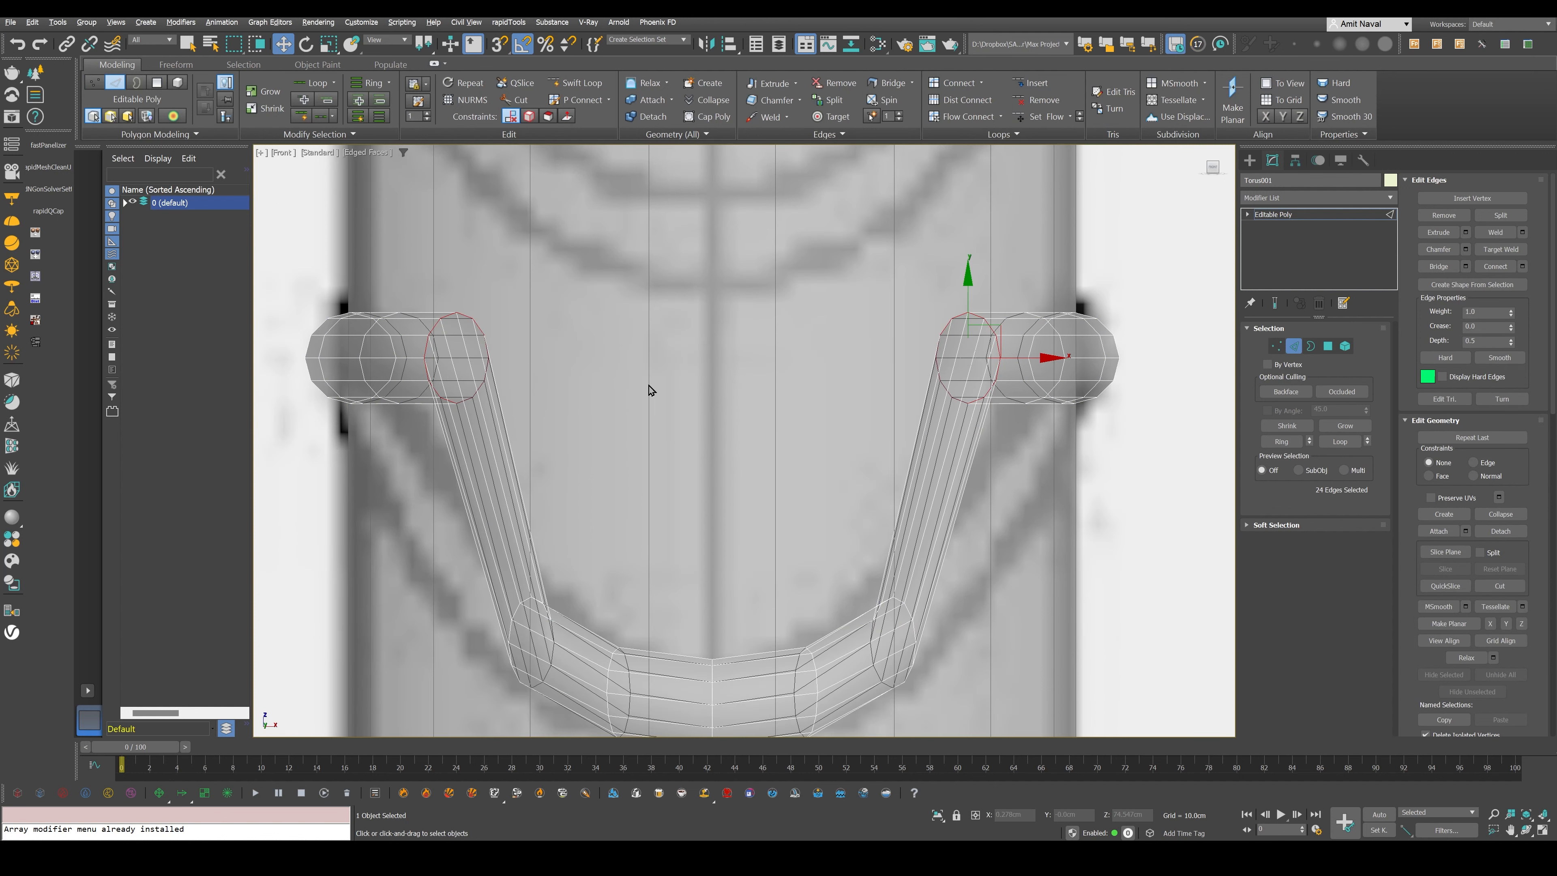
scroll(650, 390, "down", 3)
left_click_drag(875, 341, 875, 347)
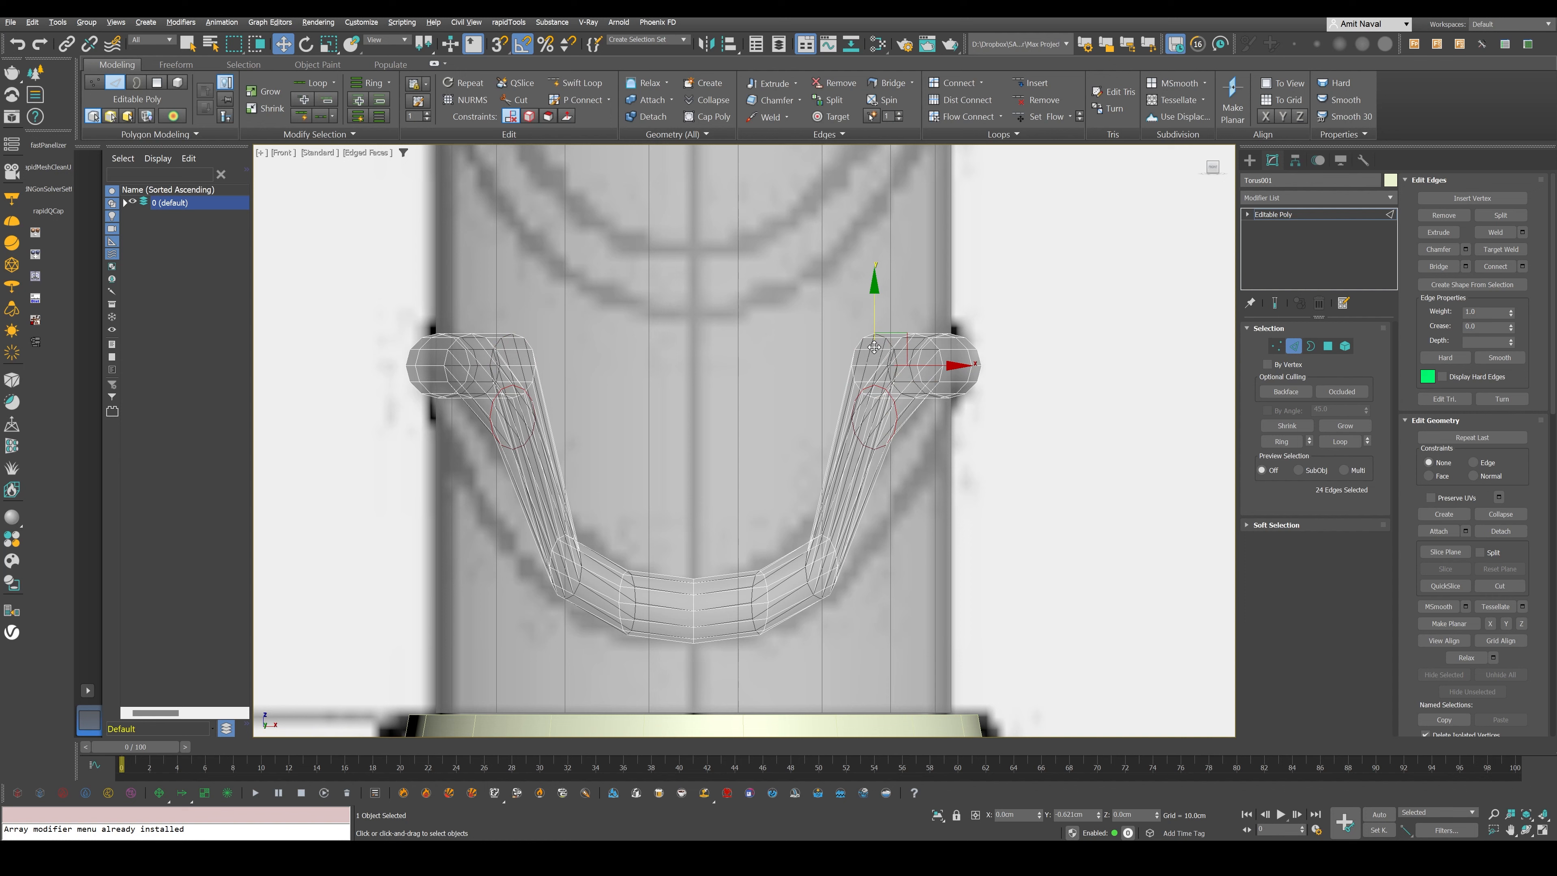
scroll(877, 337, "up", 4)
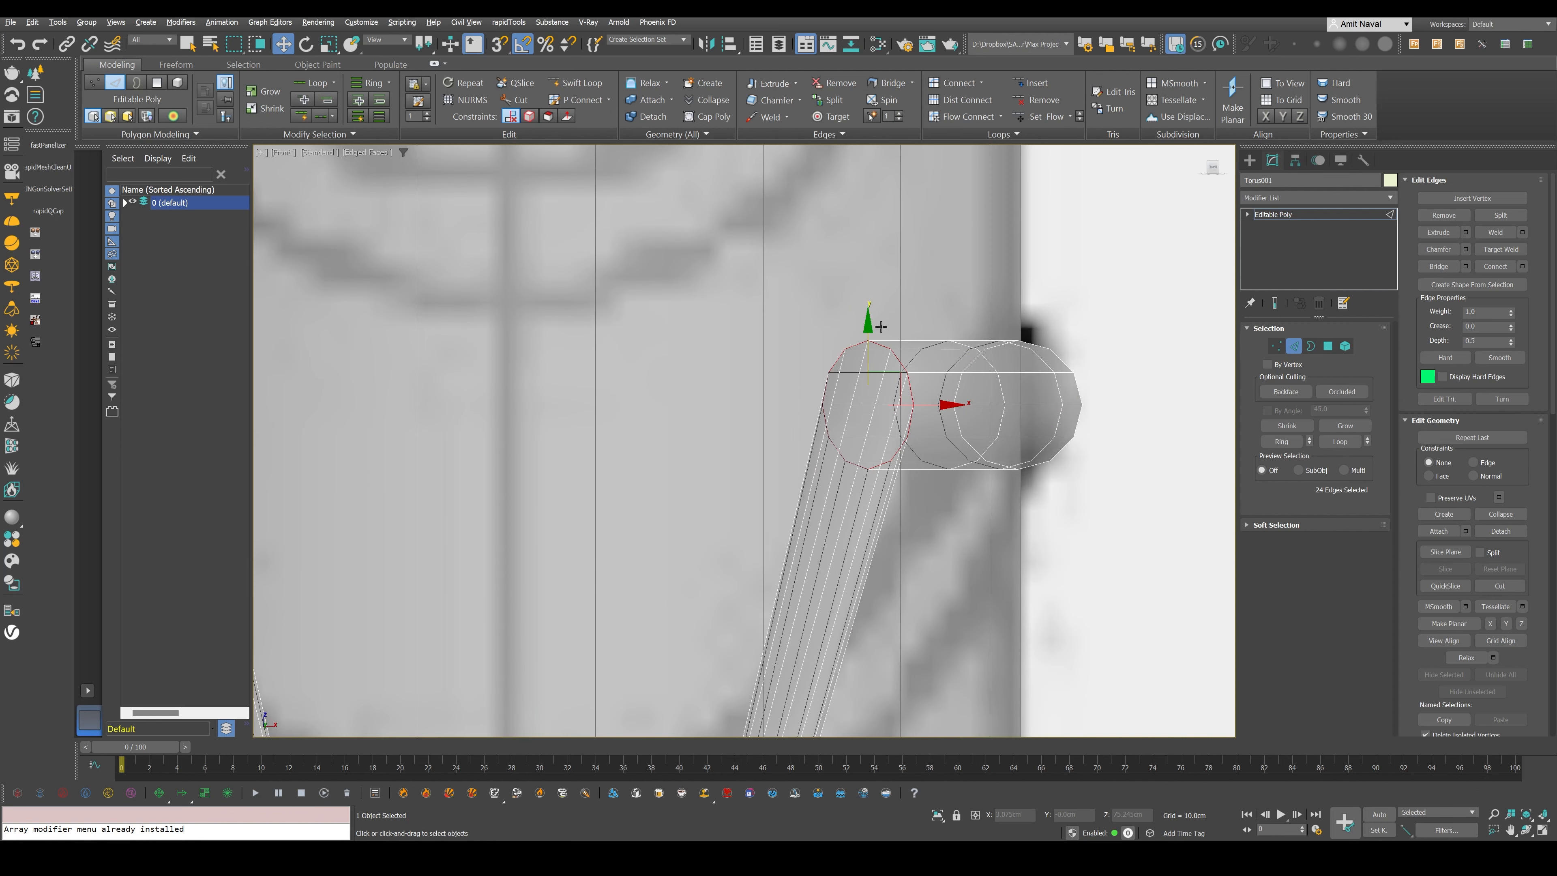
scroll(881, 327, "up", 8)
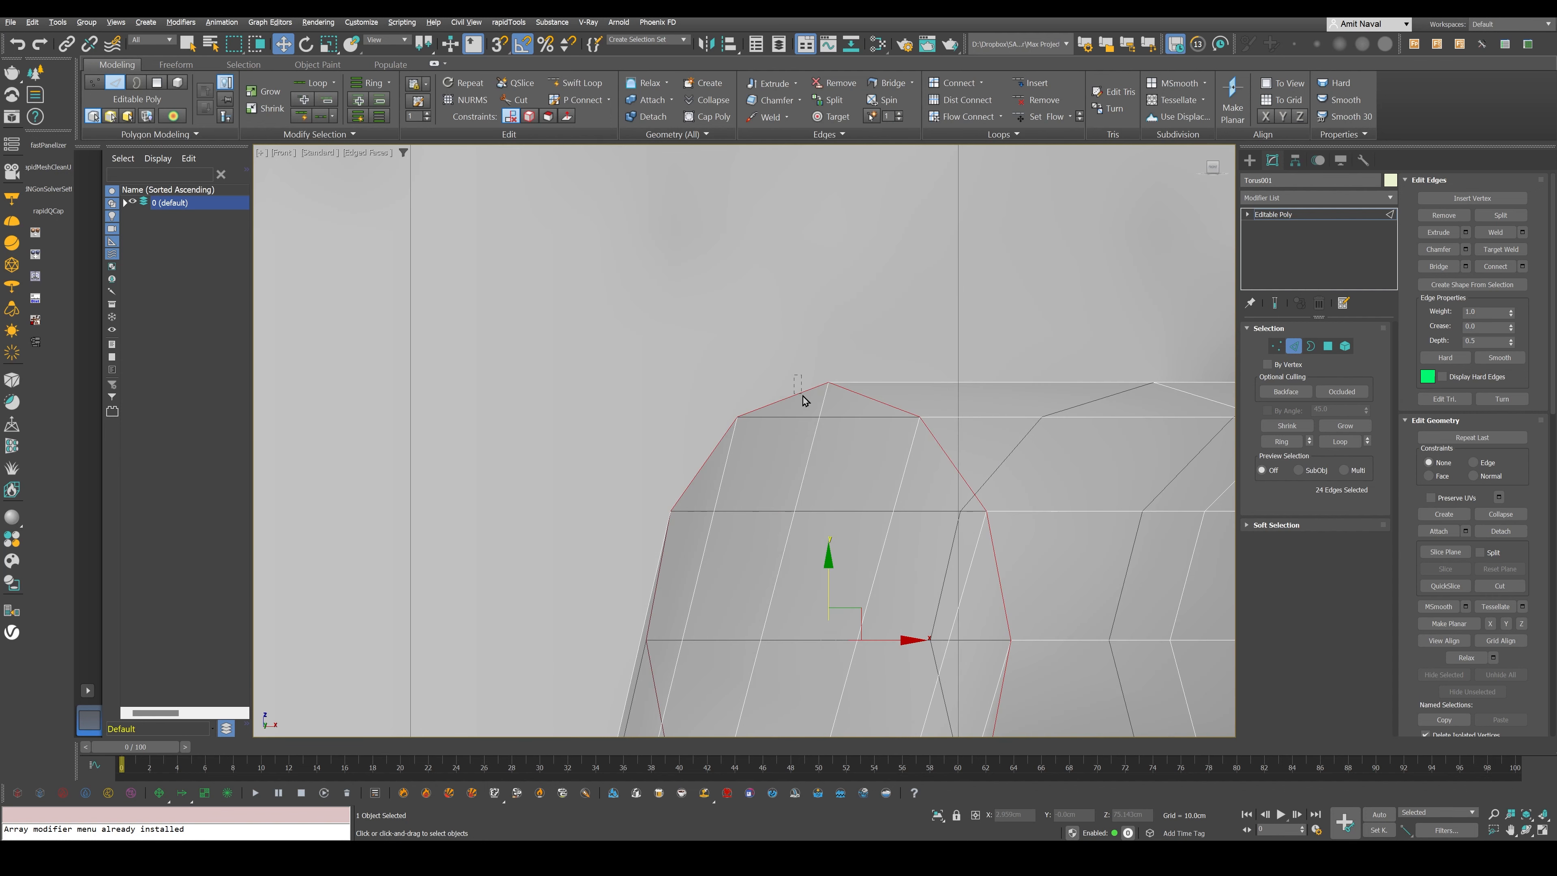
- Select the remaining outer pairs of torus edge loops with loop mode and adjust them to complete the blueprint ridge's curve at the handle's sides
left_click_drag(805, 400, 805, 399)
key("alt+l")
scroll(600, 370, "down", 5)
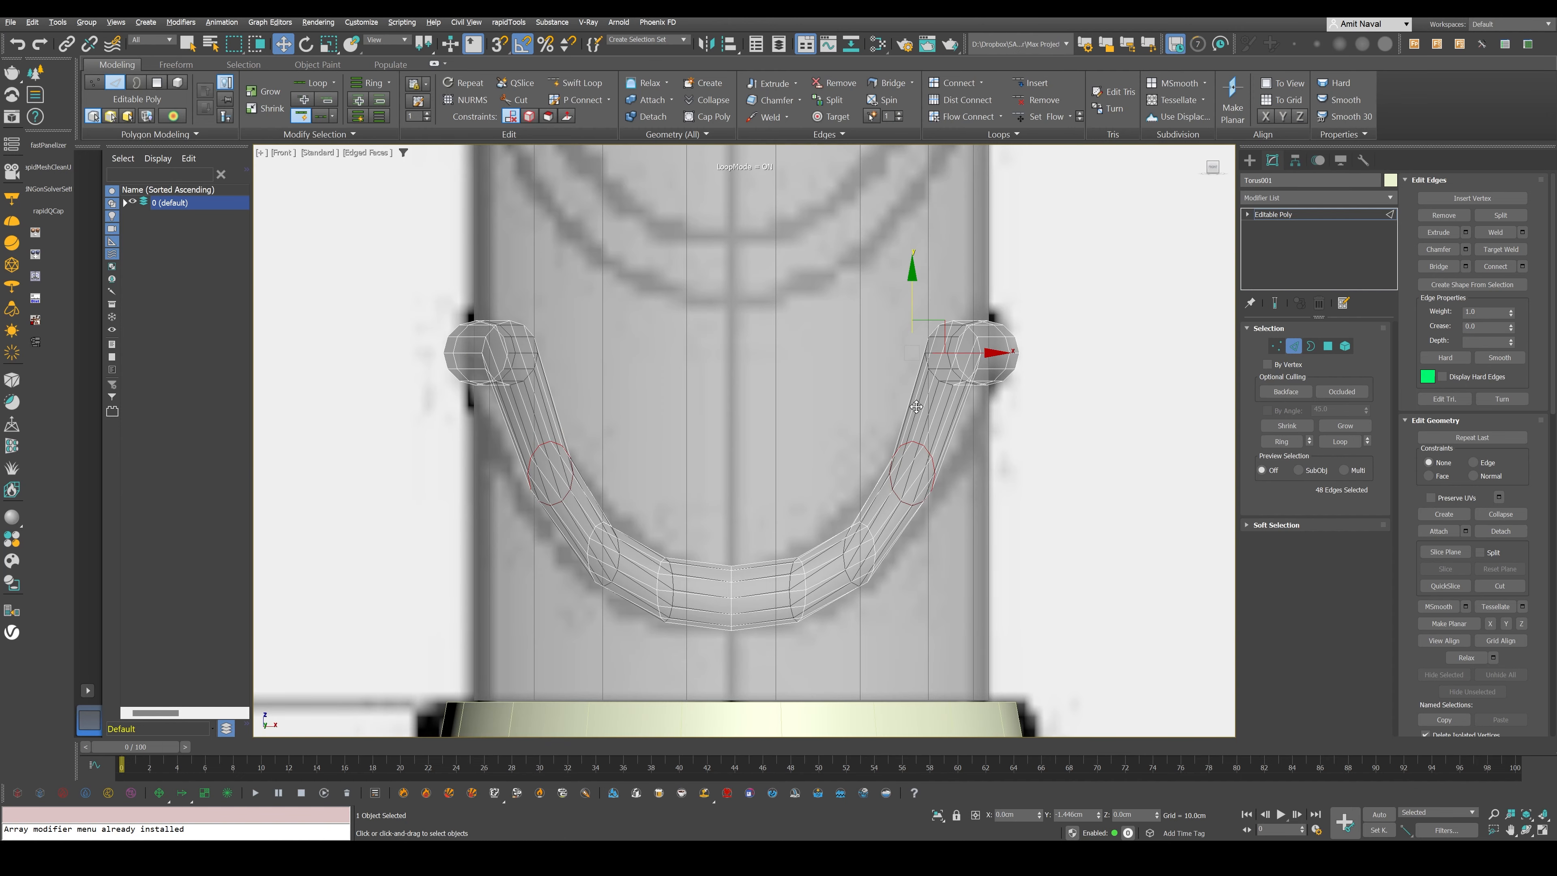
left_click_drag(917, 406, 916, 420)
middle_click_drag(916, 419, 829, 444)
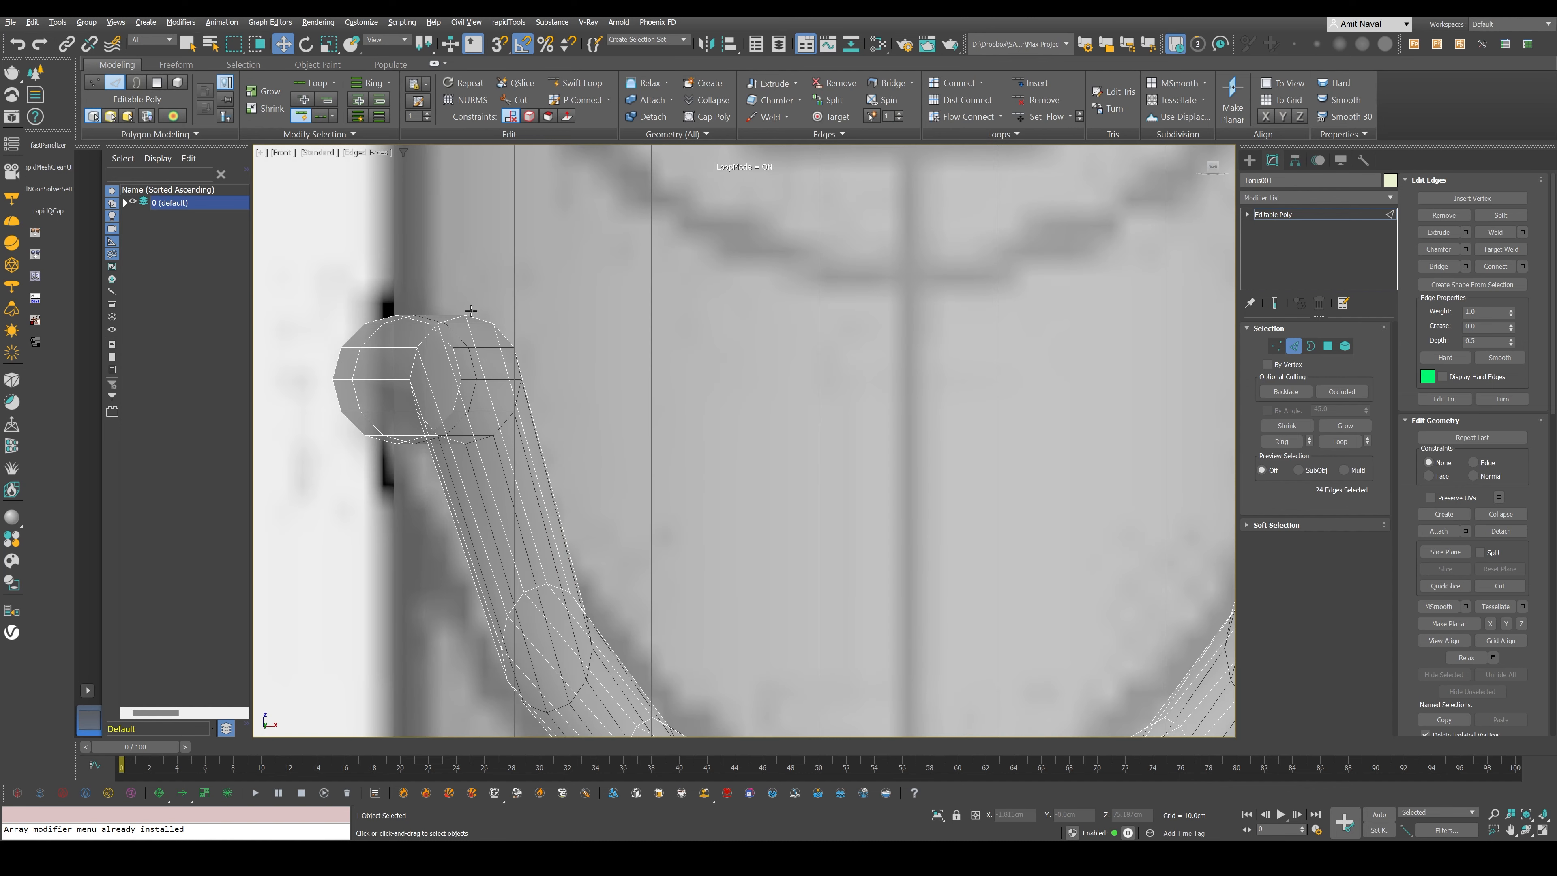
scroll(471, 311, "up", 5)
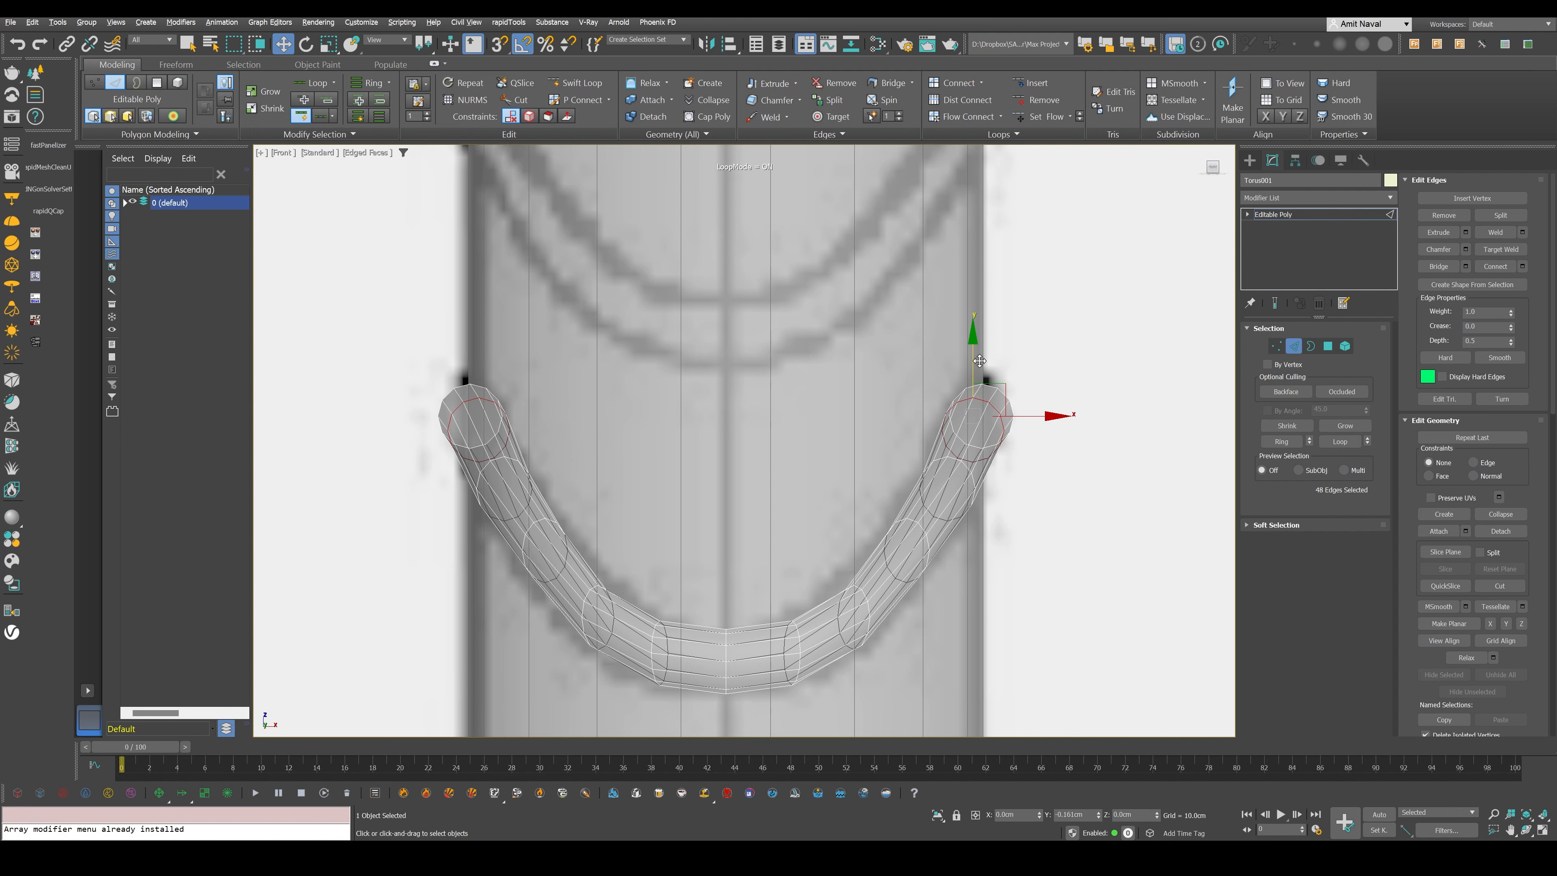
left_click_drag(979, 360, 980, 374)
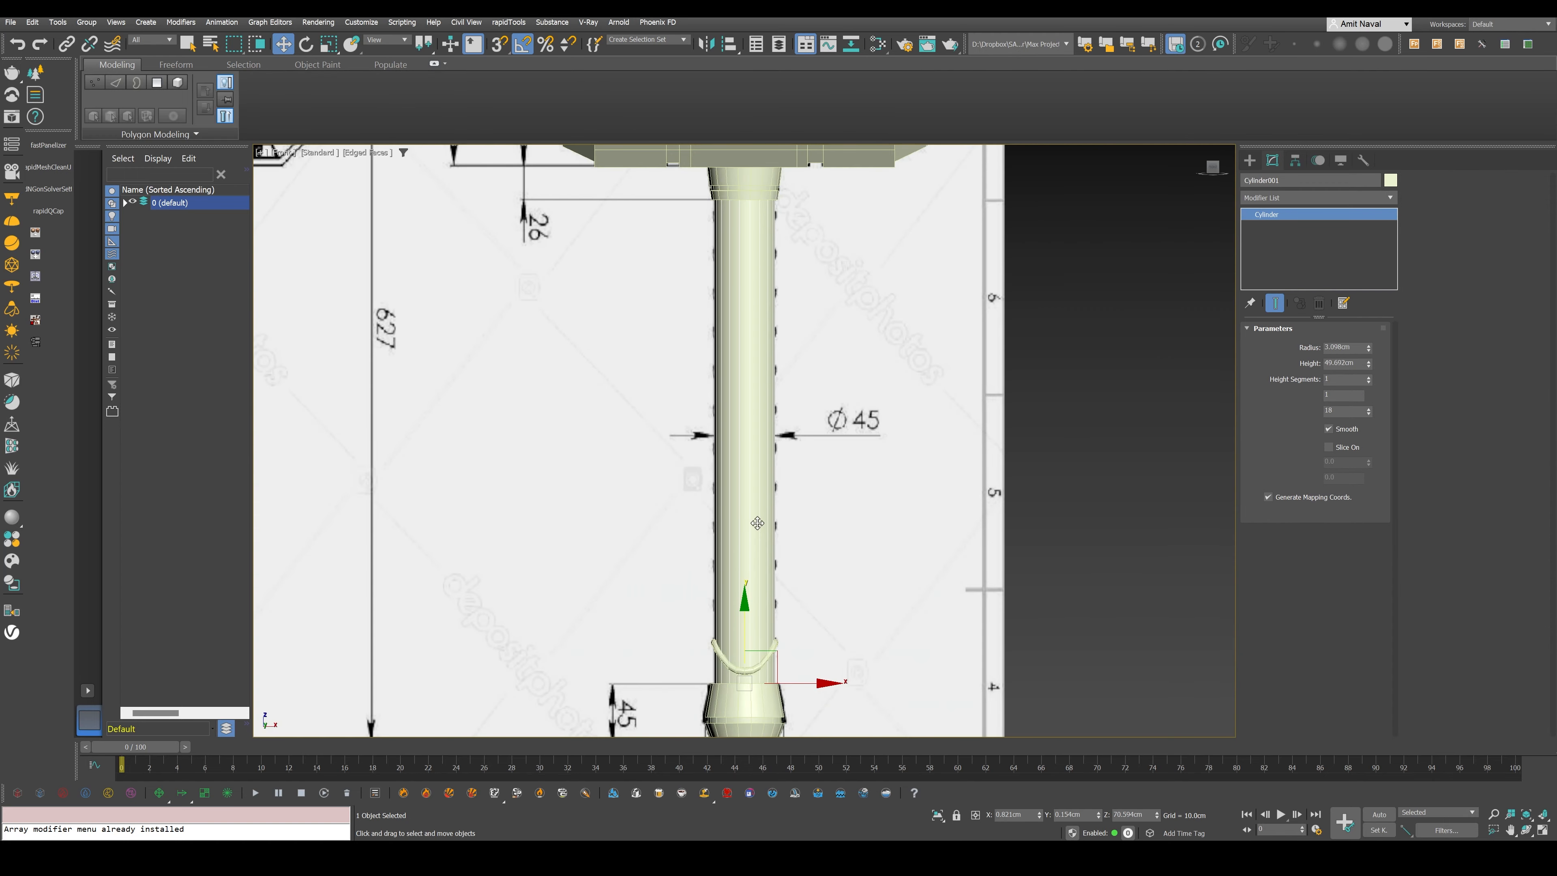
- Make the handle see-through and select the whole curved ridge at element level
scroll(758, 523, "up", 5)
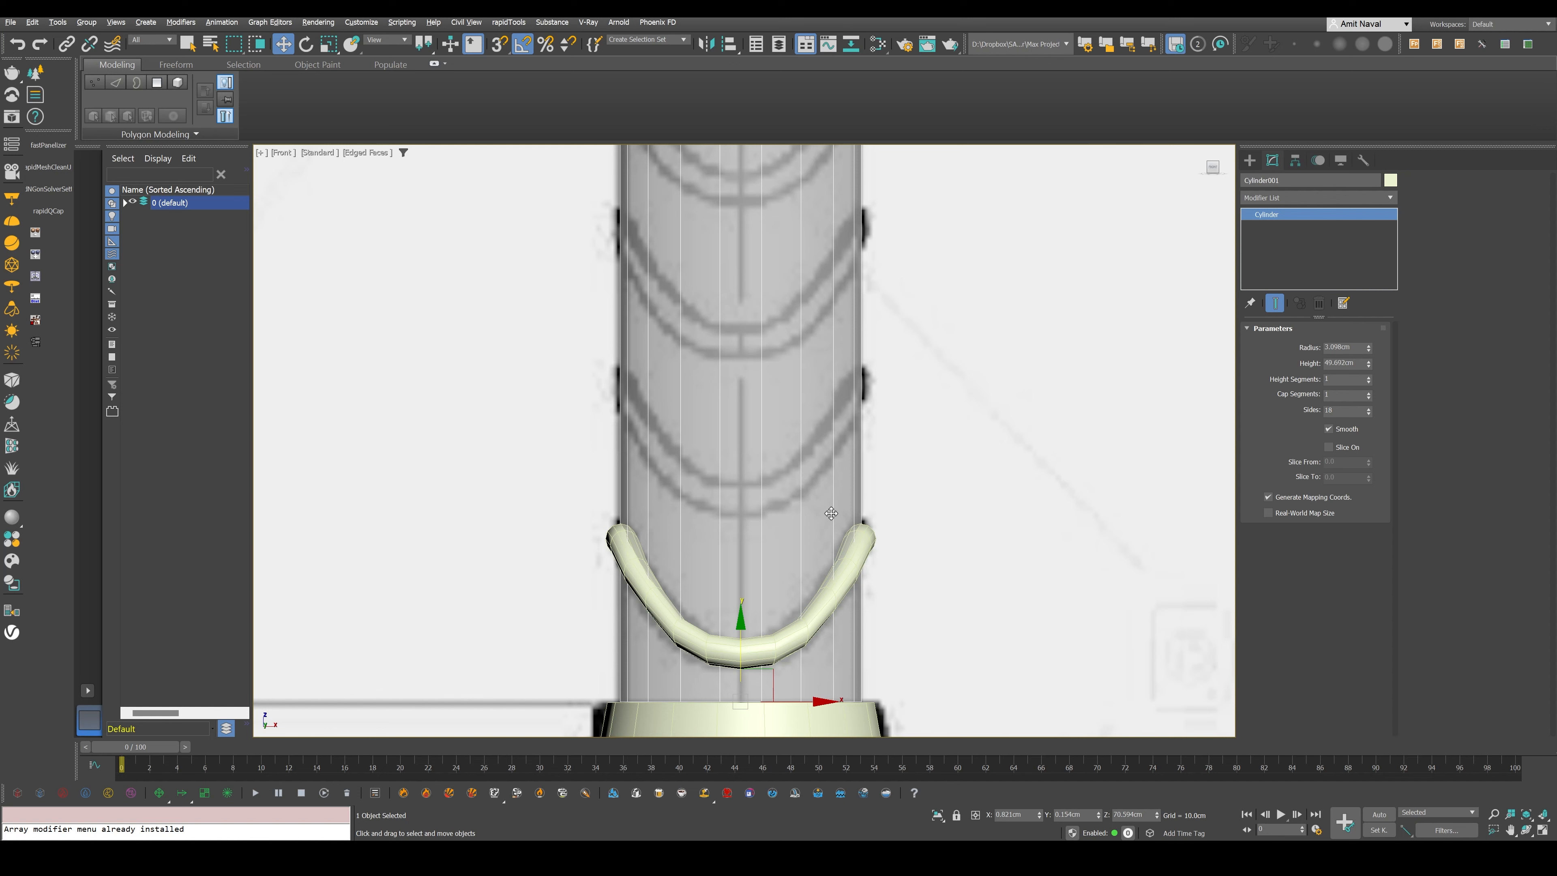
left_click(855, 535)
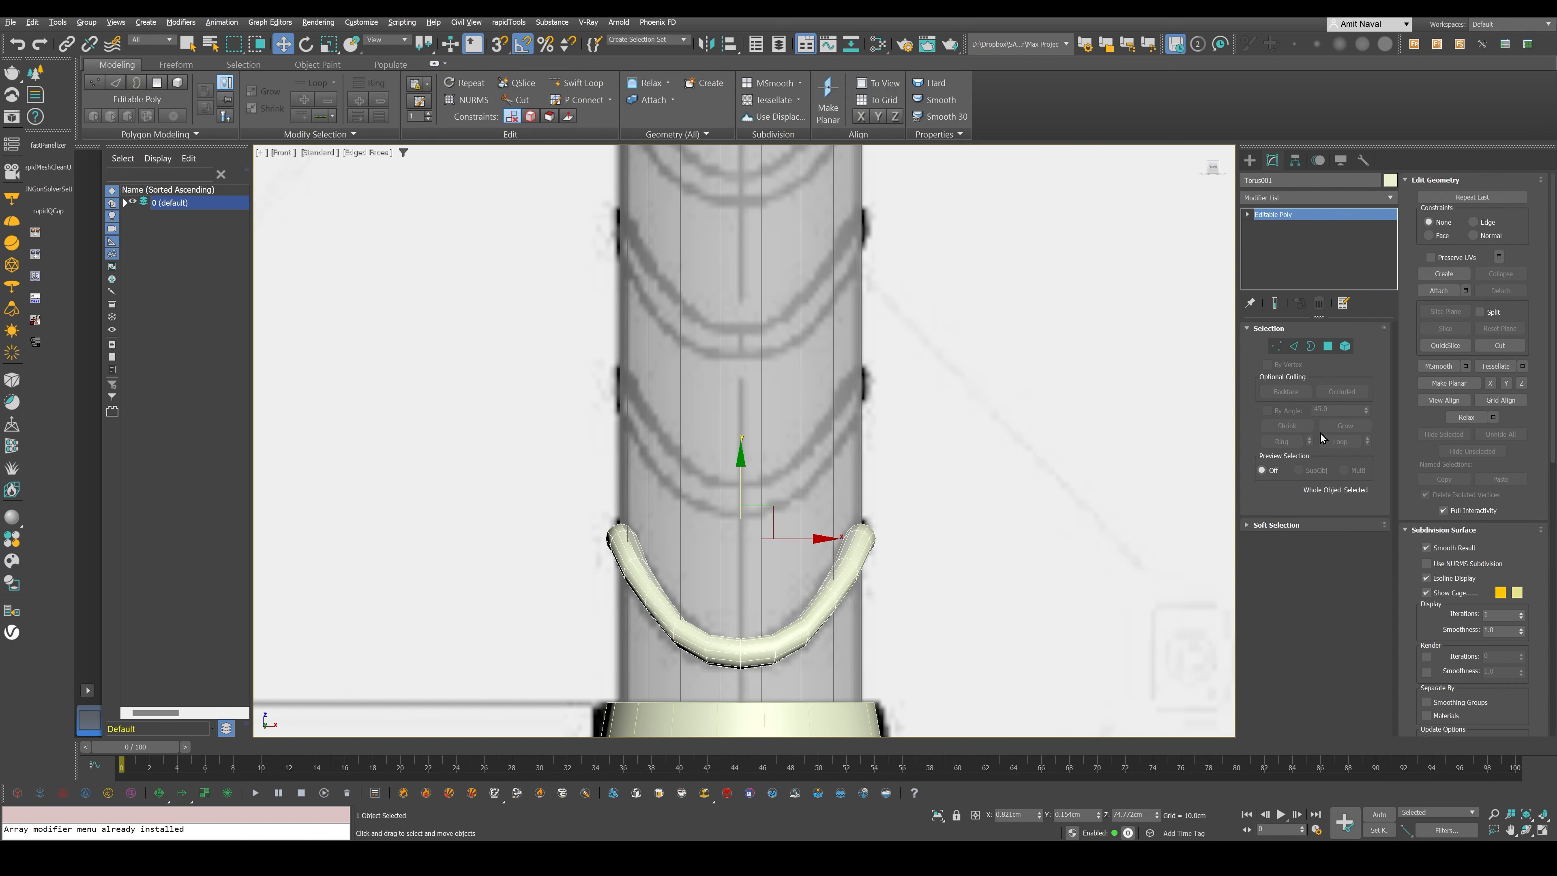
key("ctrl+z")
key("alt+x")
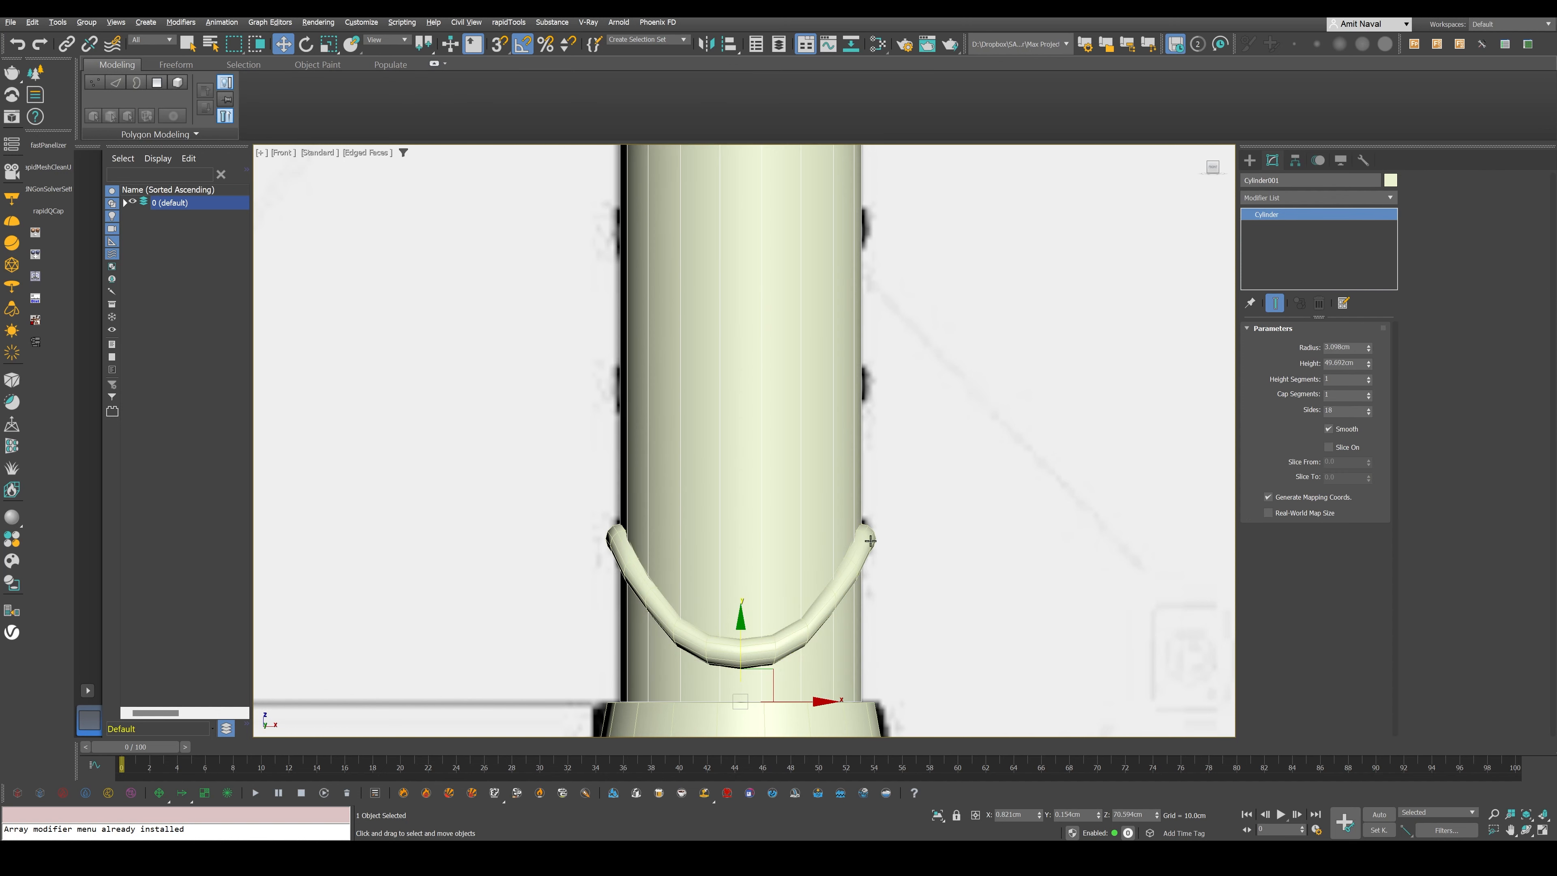
left_click(870, 540)
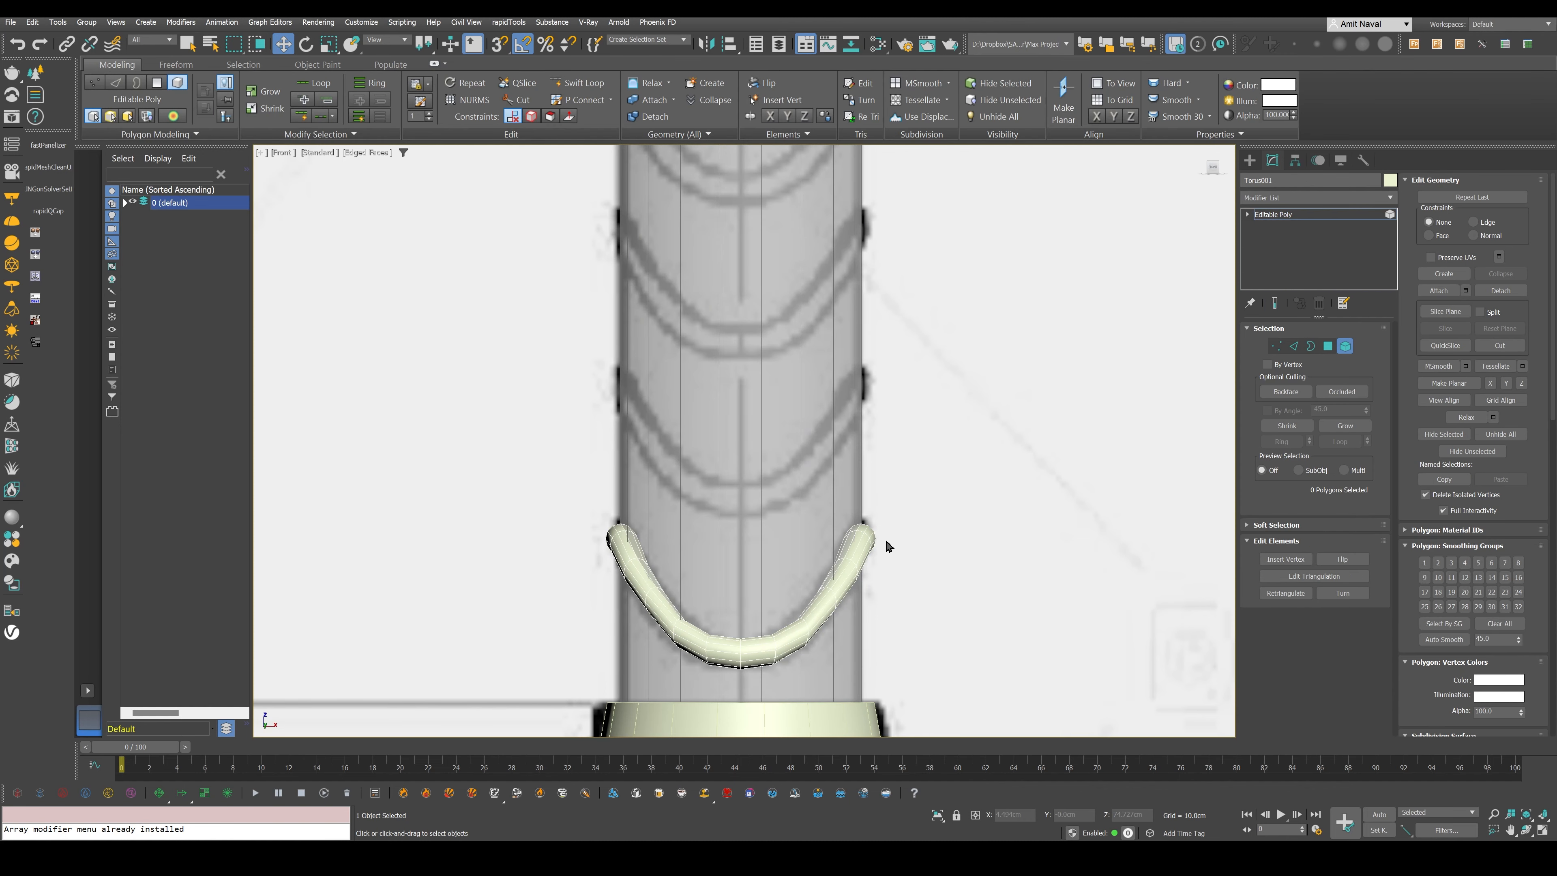
left_click(867, 539)
- Clone the ridge element upward along the handle onto the next three blueprint ridges
scroll(700, 508, "down", 2)
middle_click_drag(700, 508, 708, 555)
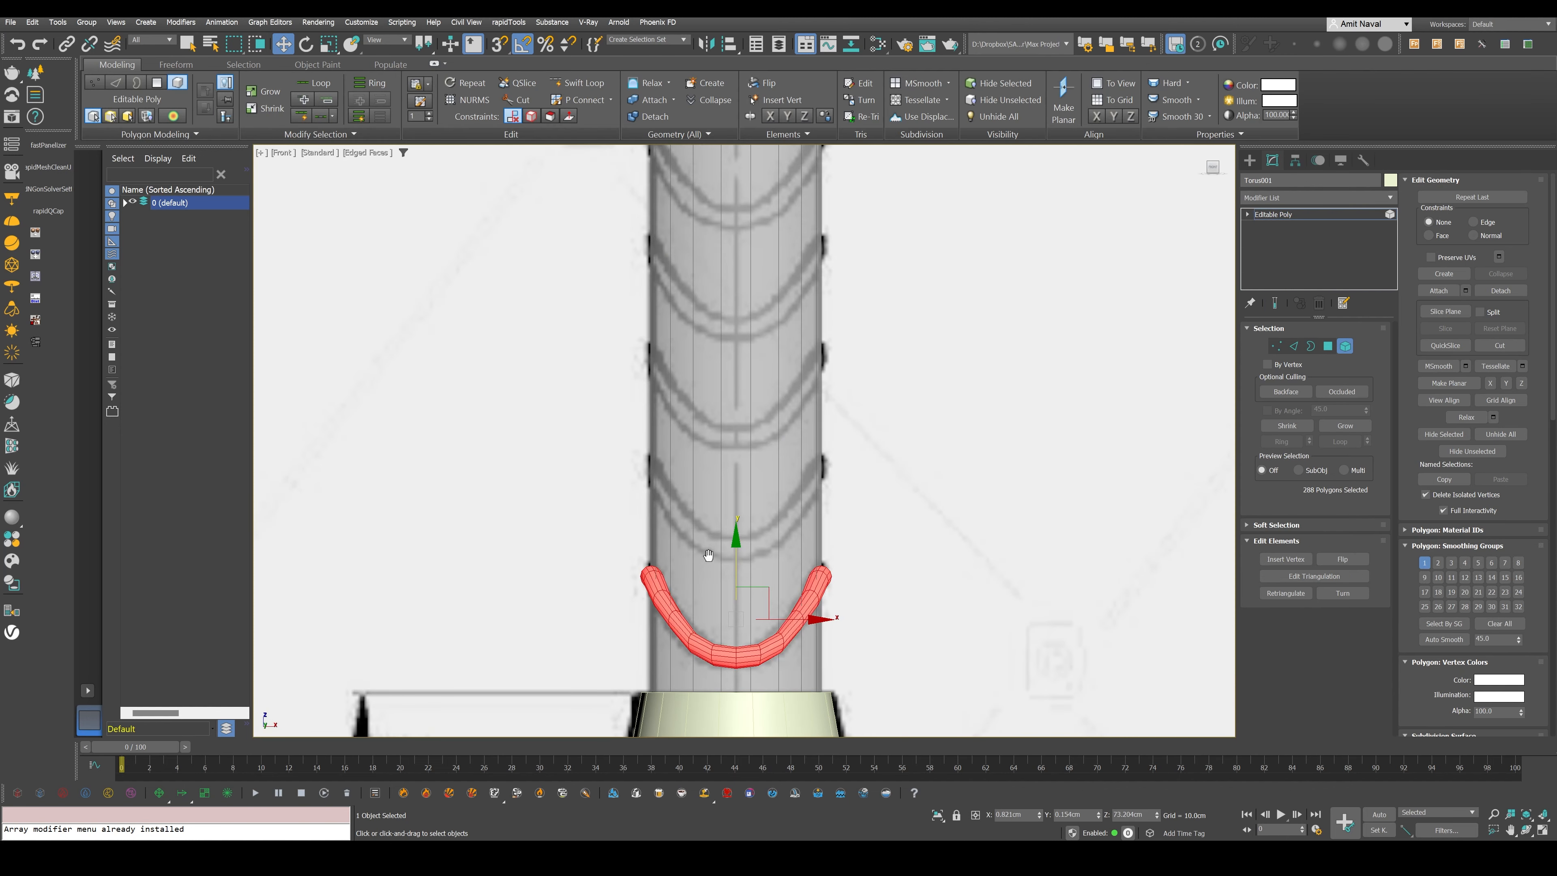
left_click_drag(736, 552, 739, 347, "ctrl+shift")
key("Return")
scroll(767, 392, "down", 3)
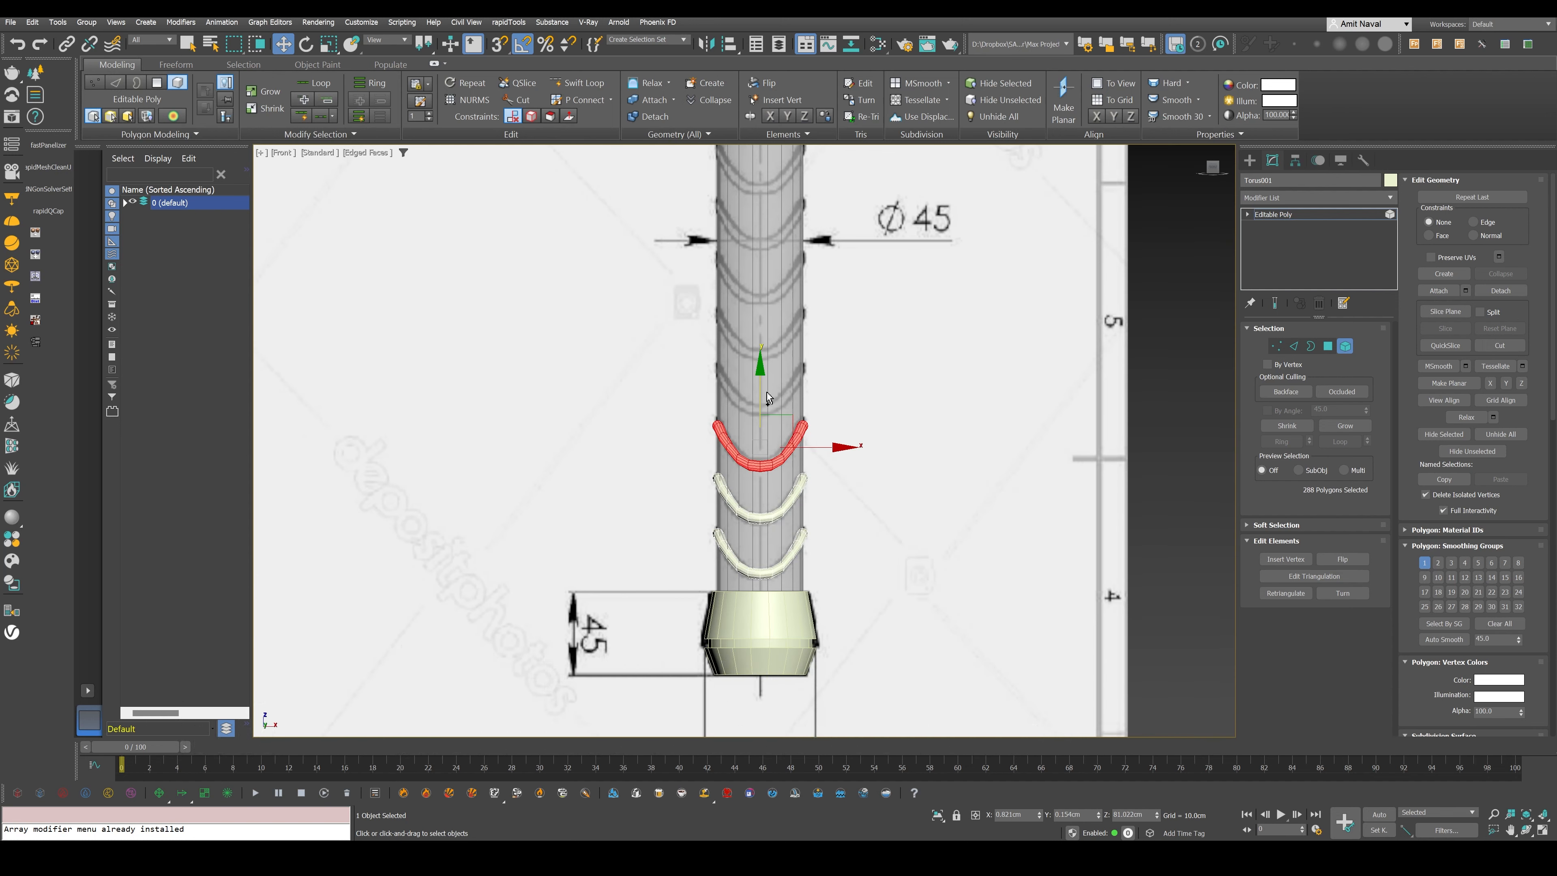
left_click_drag(767, 392, 770, 326, "ctrl+shift")
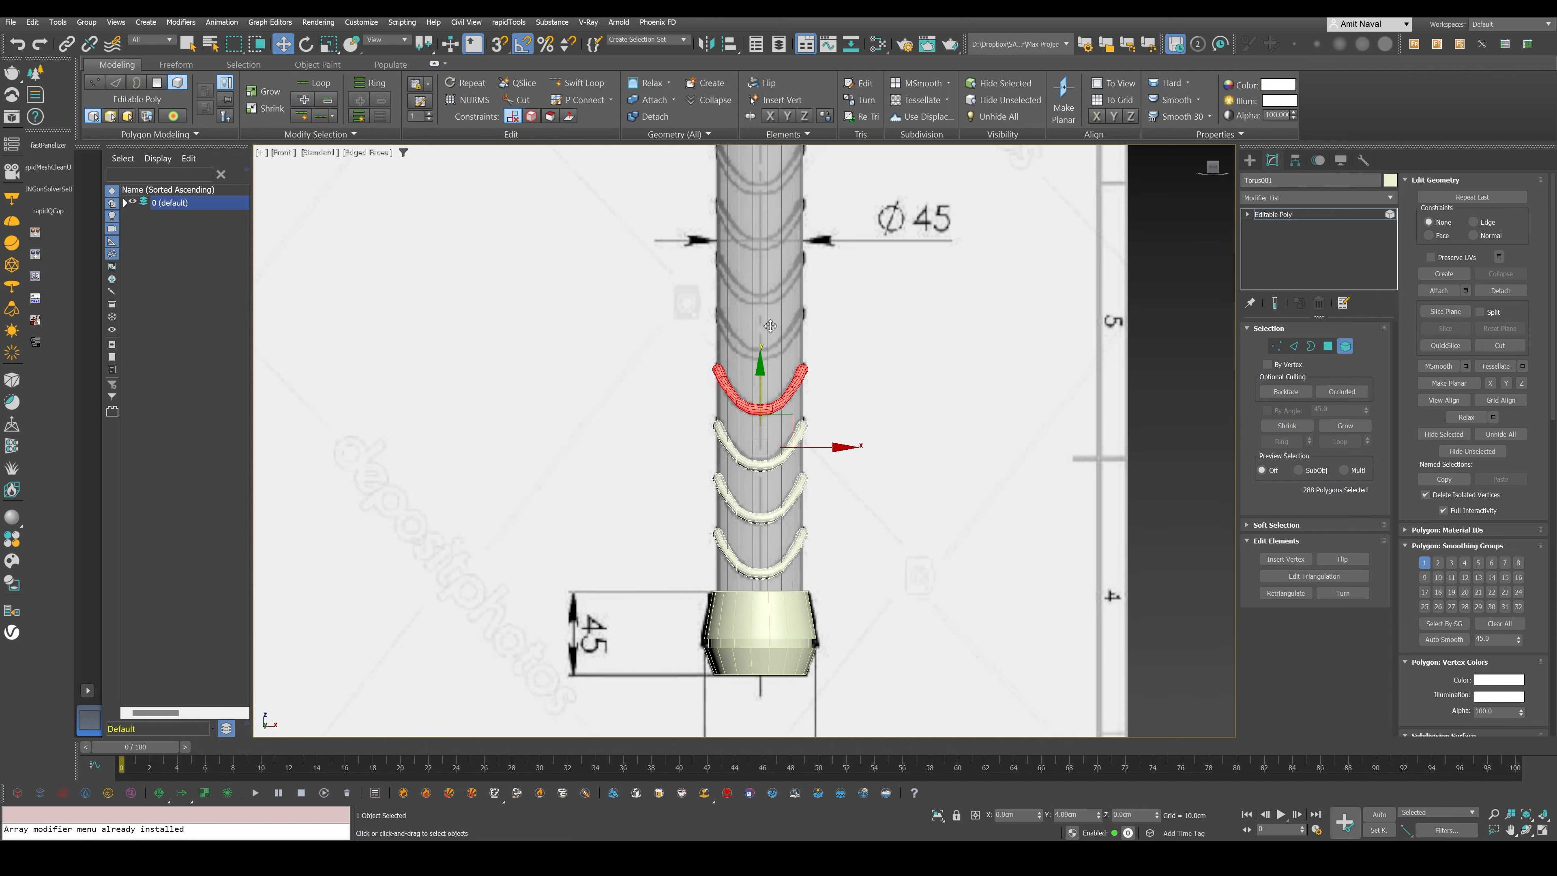
- Select all four ridges and clone the set upward until ridges fill the handle up to the head's collar, ending at object level
key("ctrl+a")
middle_click_drag(770, 326, 774, 381)
left_click_drag(761, 545, 787, 328, "ctrl+shift")
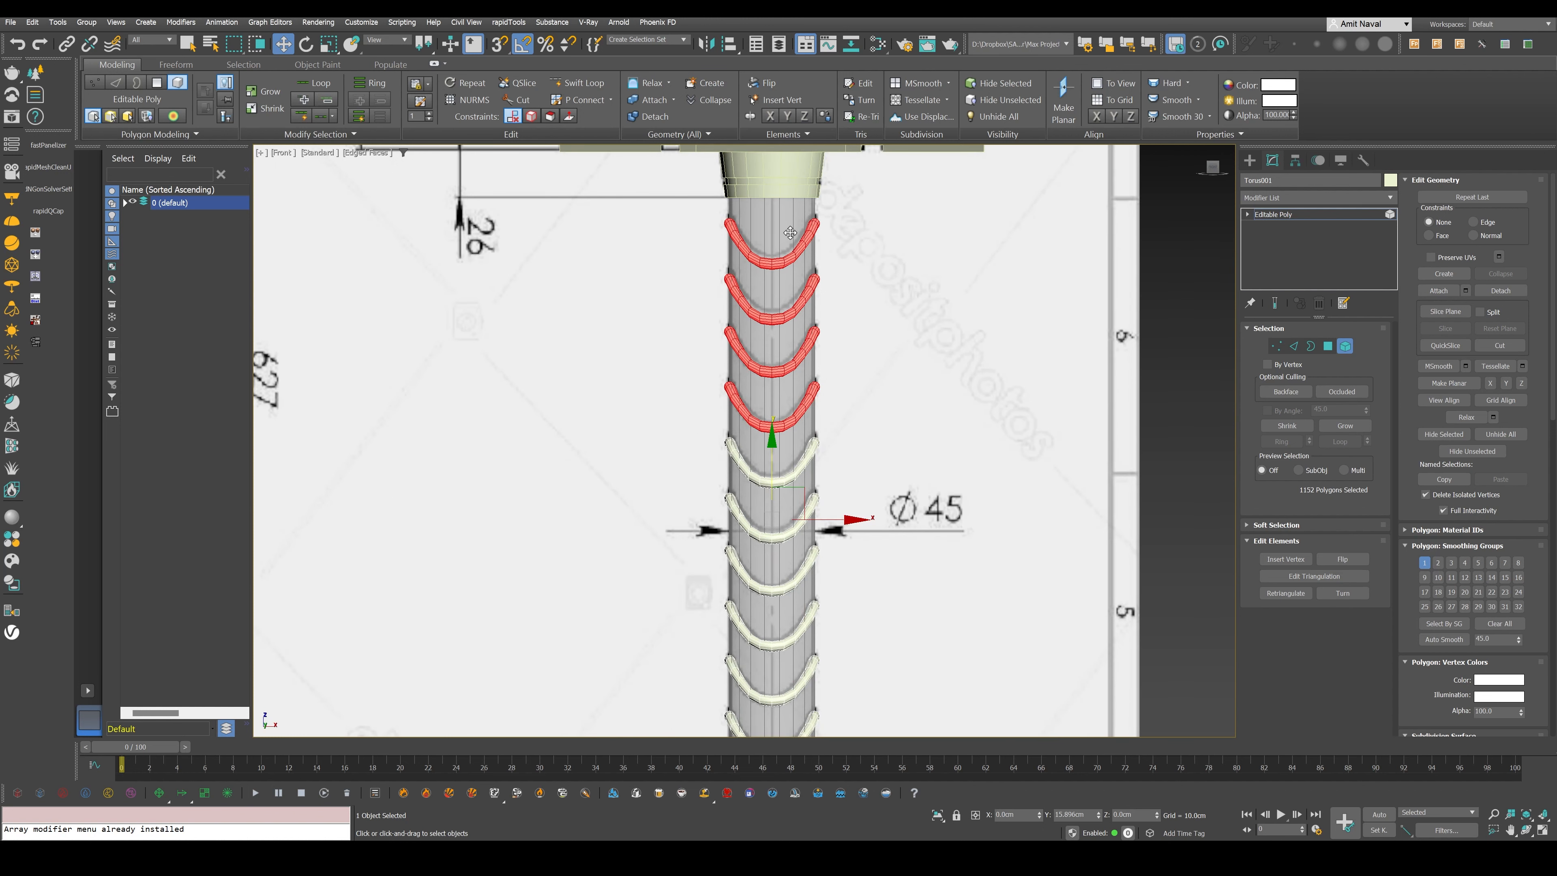
scroll(817, 448, "down", 4)
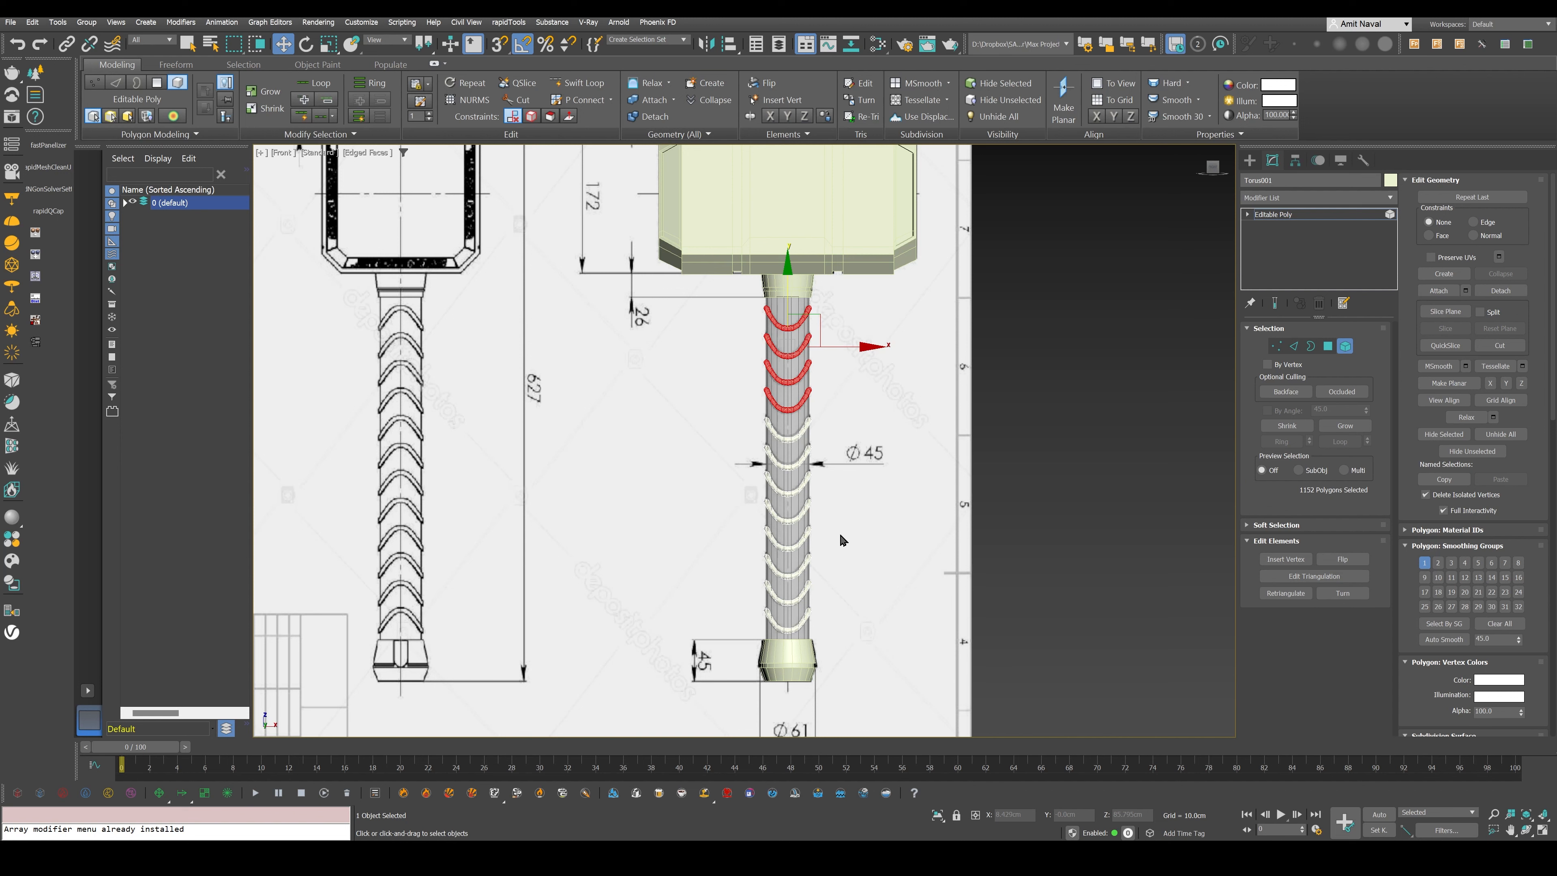
key("5")
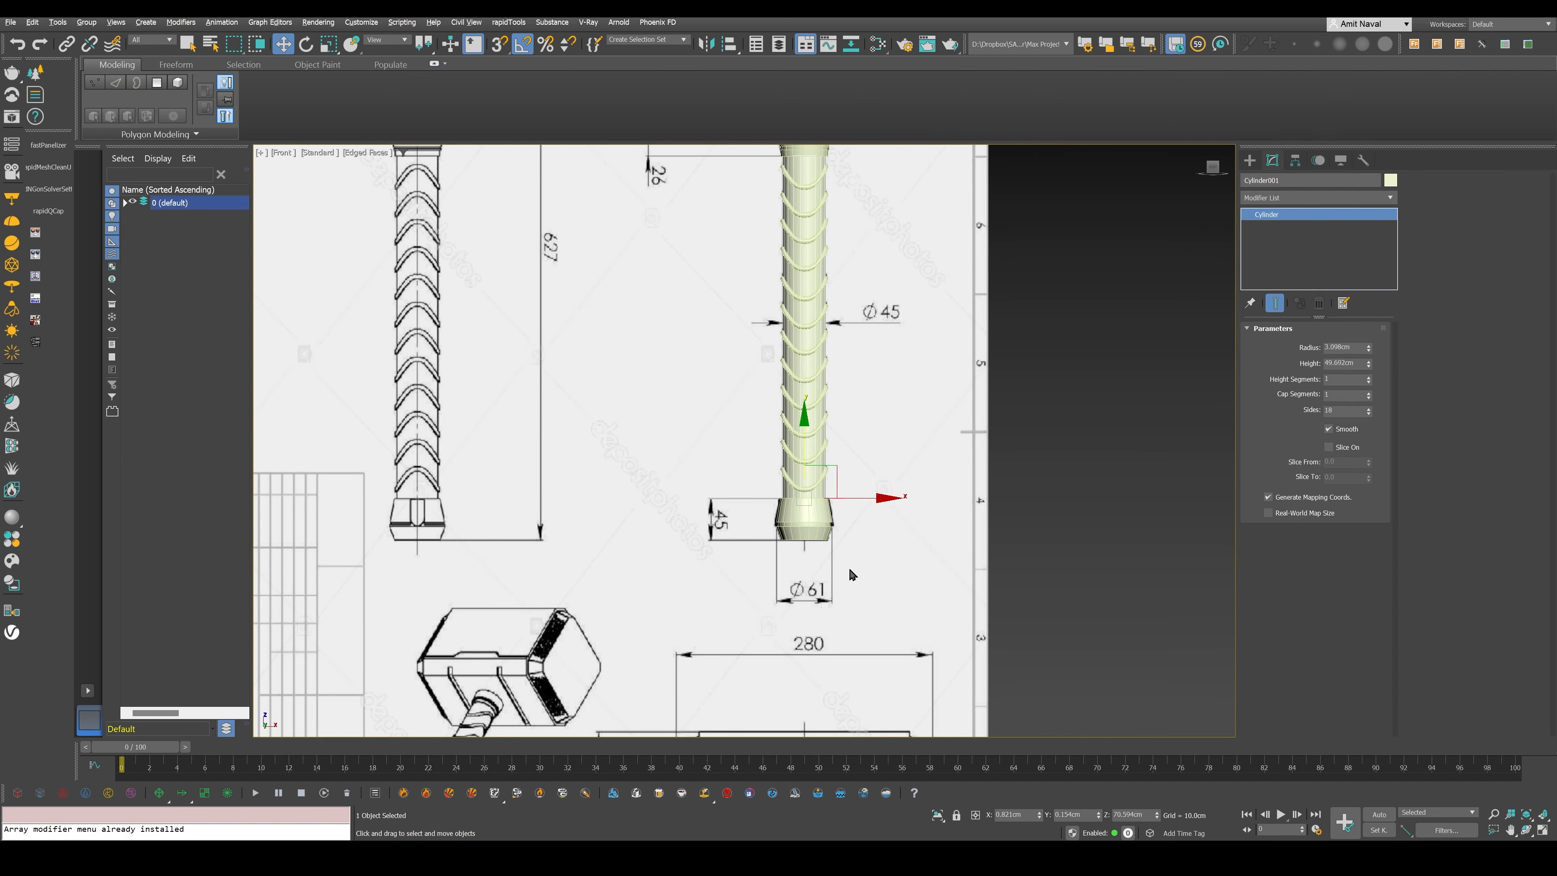
- Examine the pommel and lowest ridges up close in perspective, with and without edged faces
key("p")
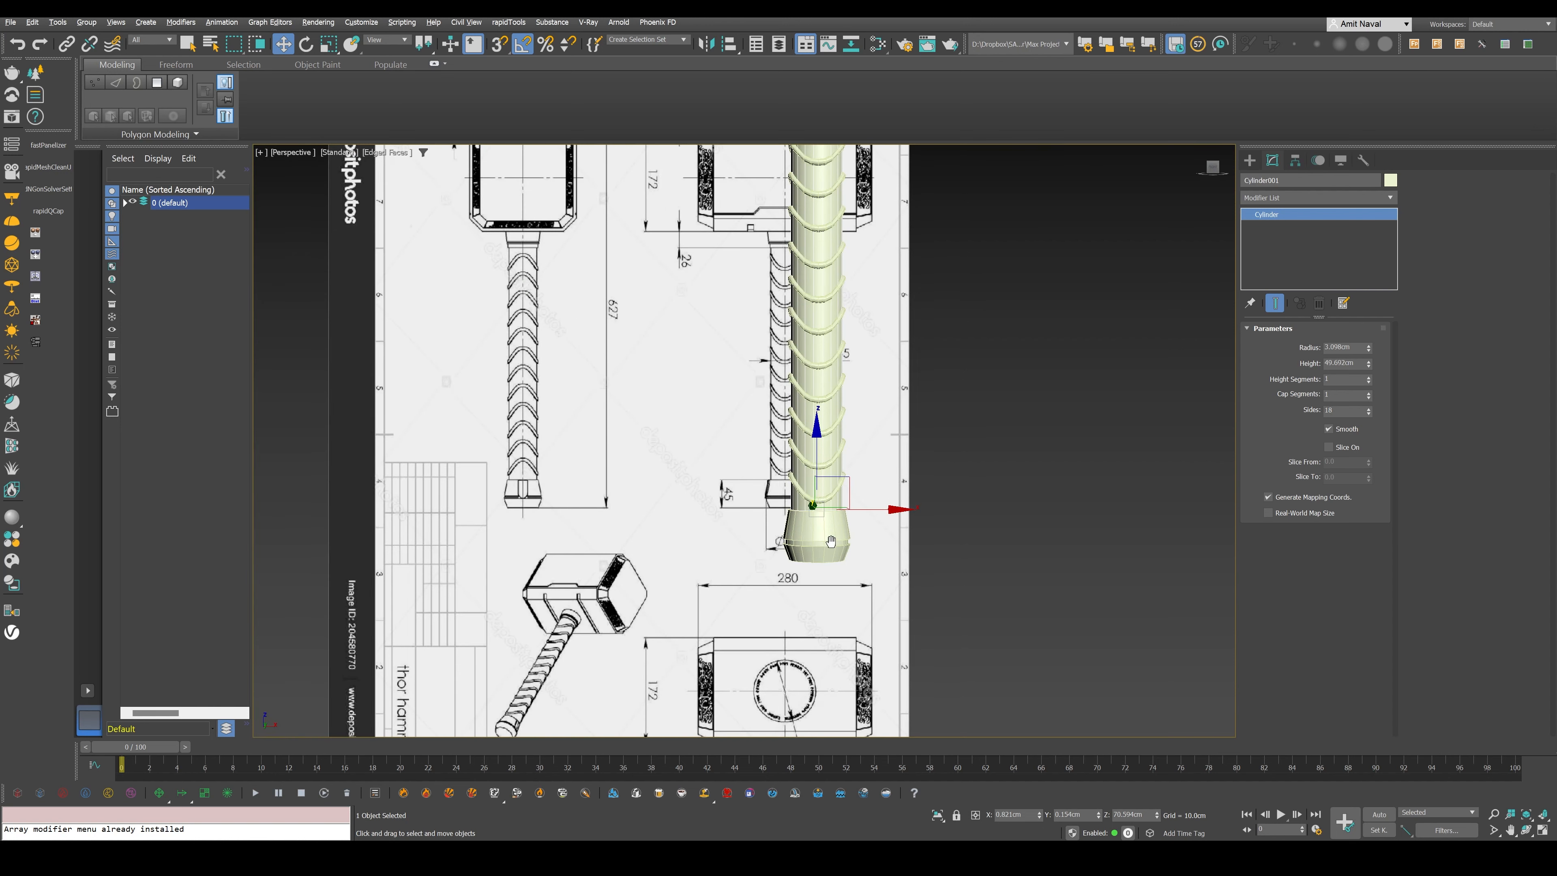
scroll(831, 541, "up", 10)
key("F4")
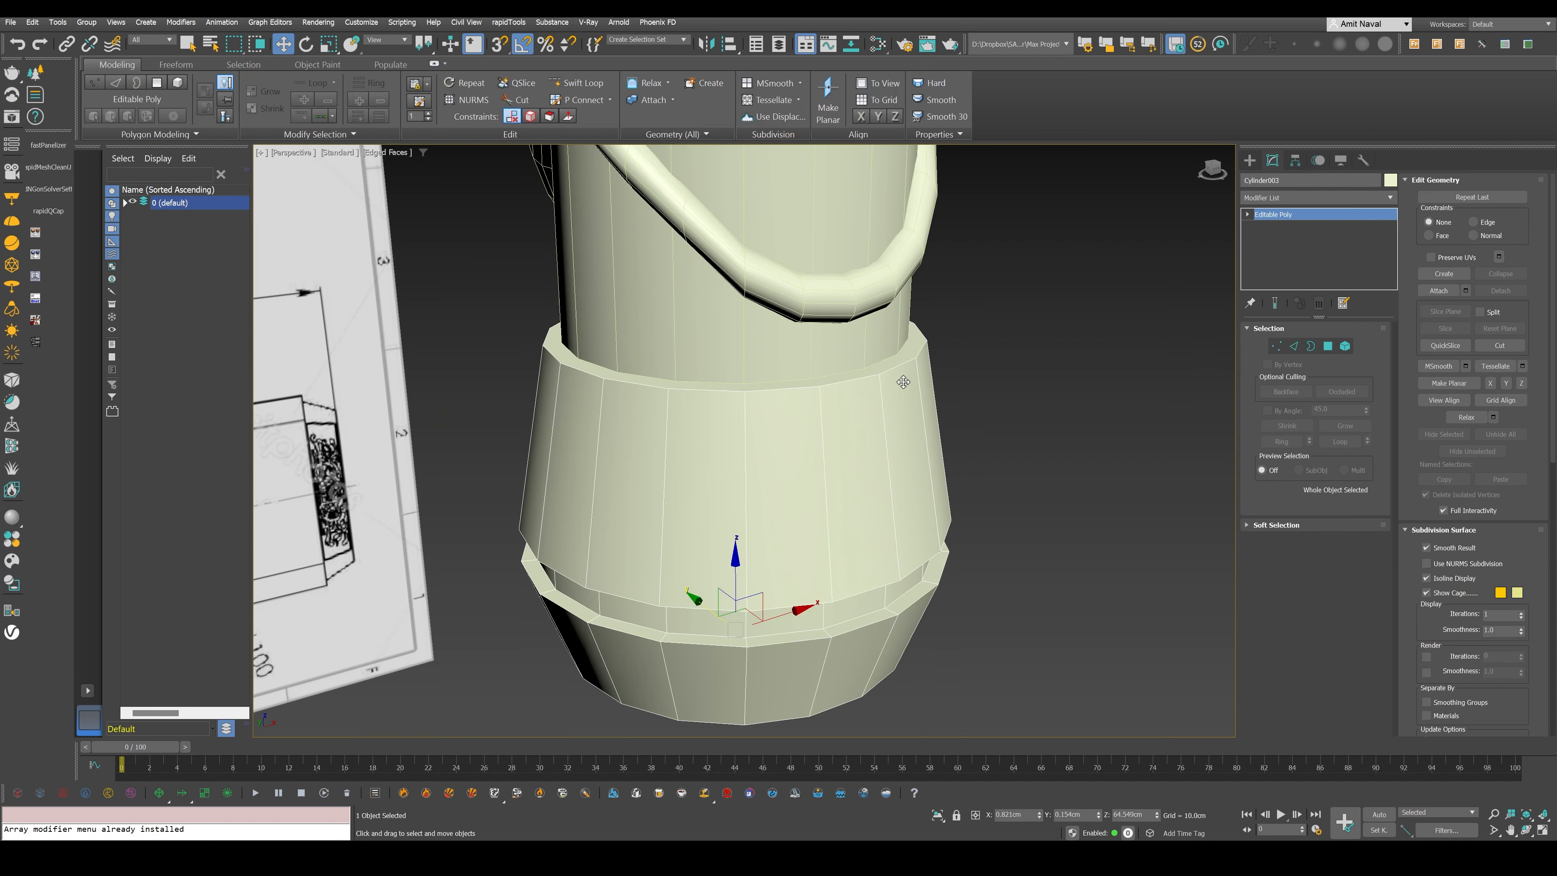
middle_click_drag(903, 382, 843, 560, "alt")
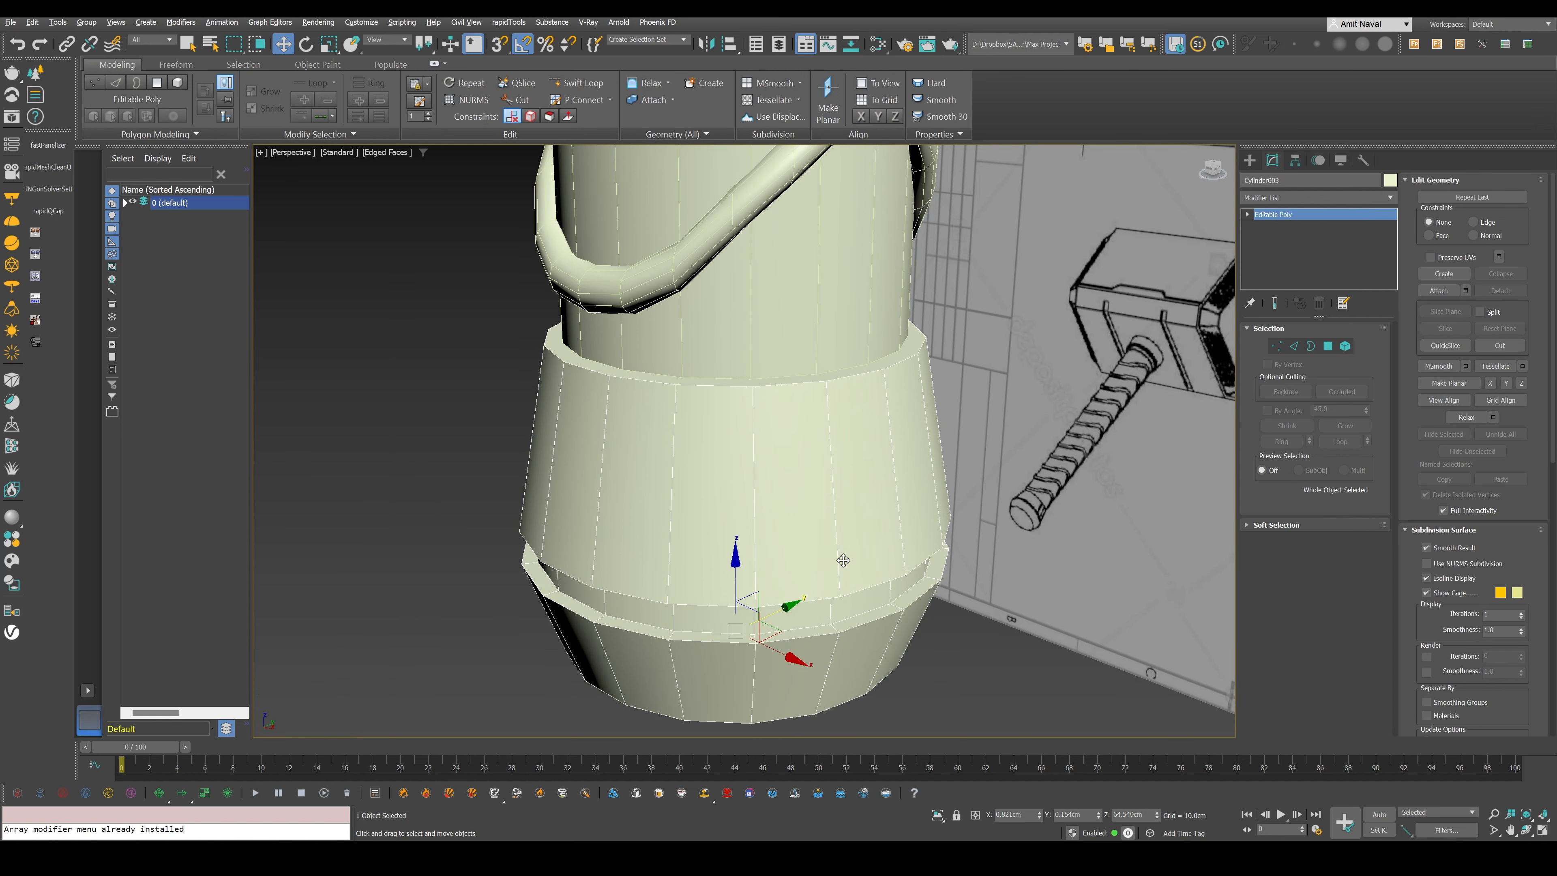
scroll(843, 560, "up", 10)
key("F4")
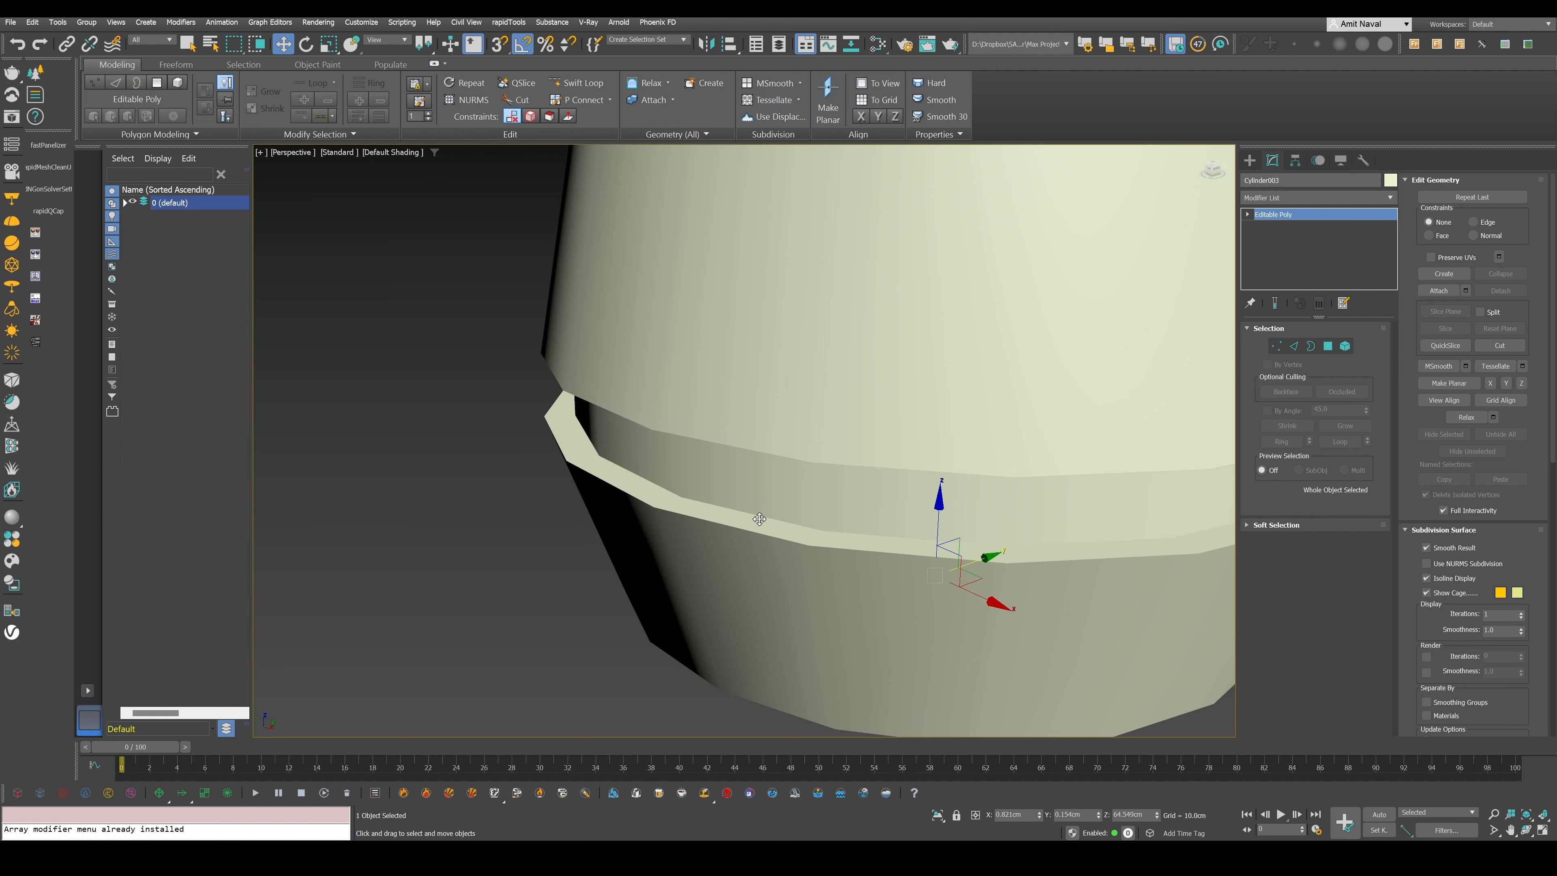
key("F4")
scroll(759, 519, "down", 10)
middle_click_drag(760, 519, 629, 567, "alt")
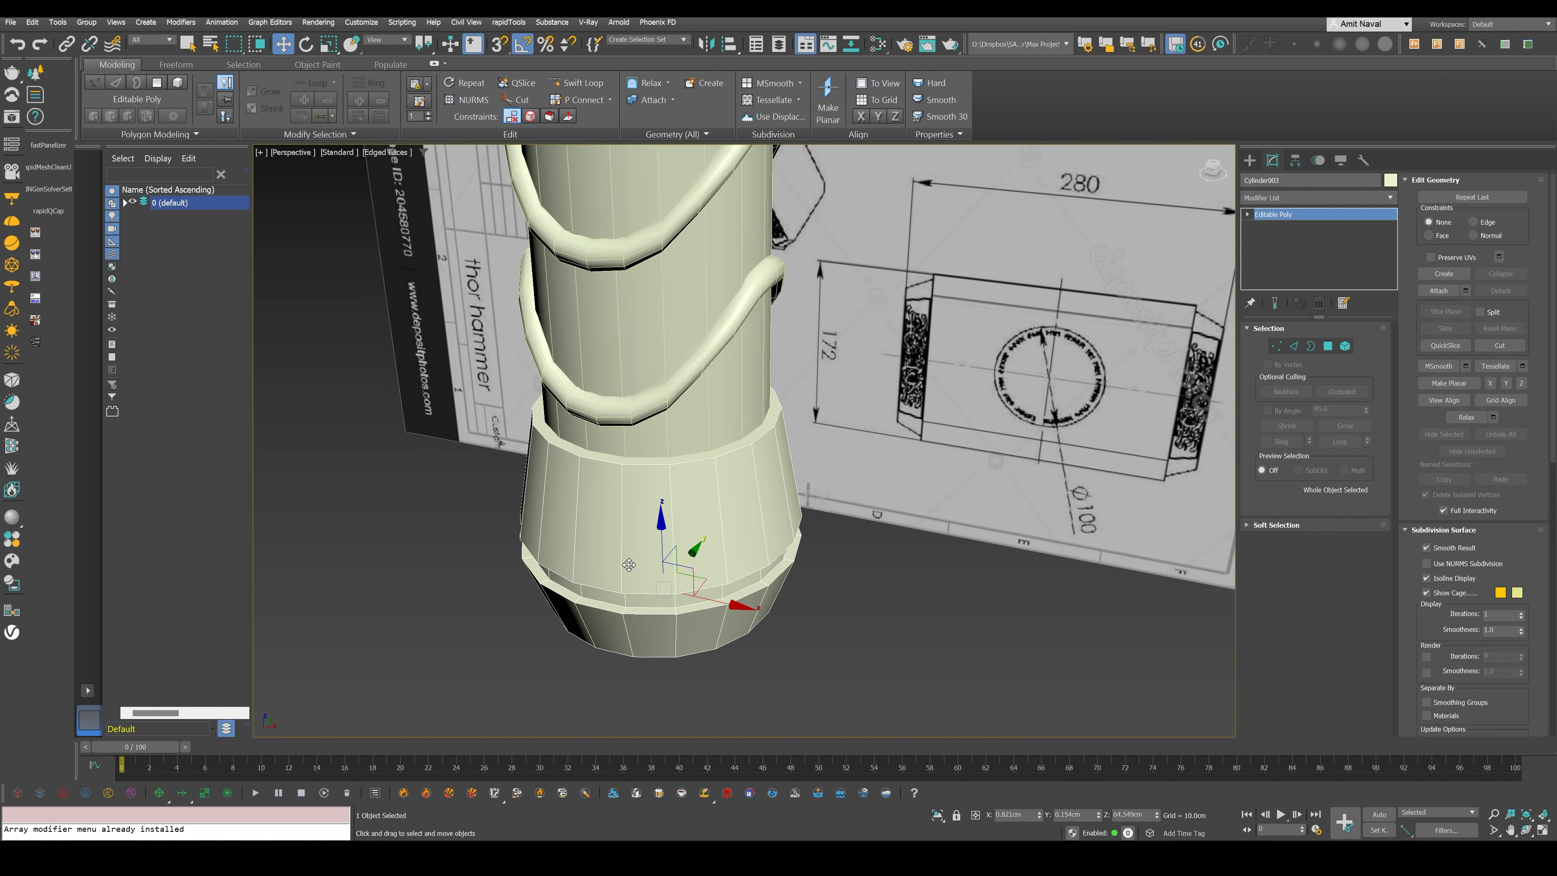
- Set the handle cylinder's number of sides to 54 for a rounder silhouette
left_click(706, 393)
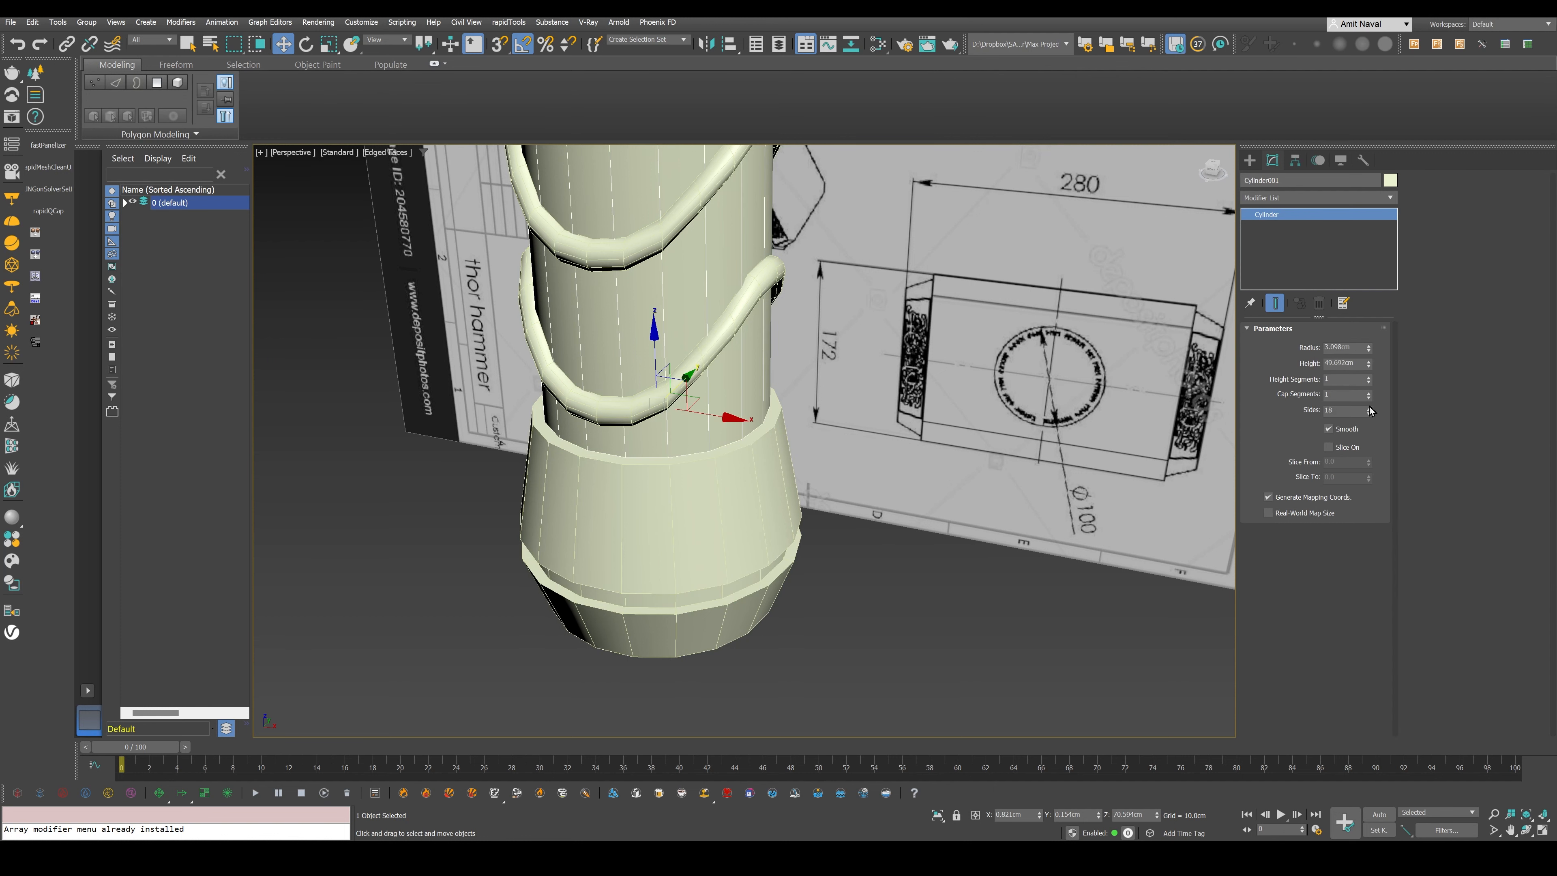
left_click_drag(1371, 411, 1327, 461)
left_click_drag(1364, 409, 876, 400)
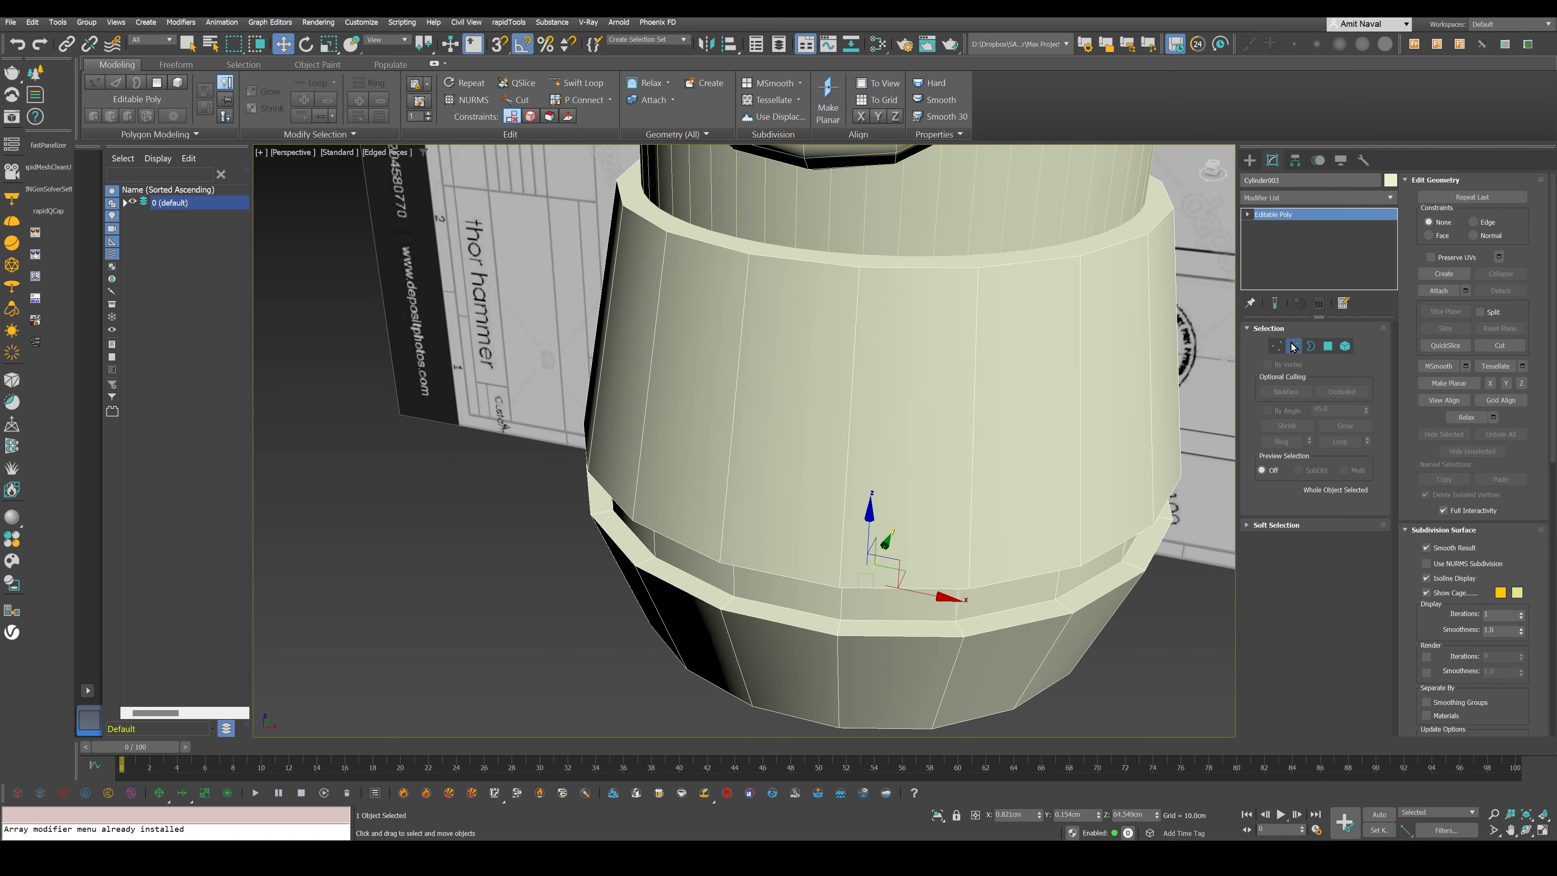
left_click(1293, 347)
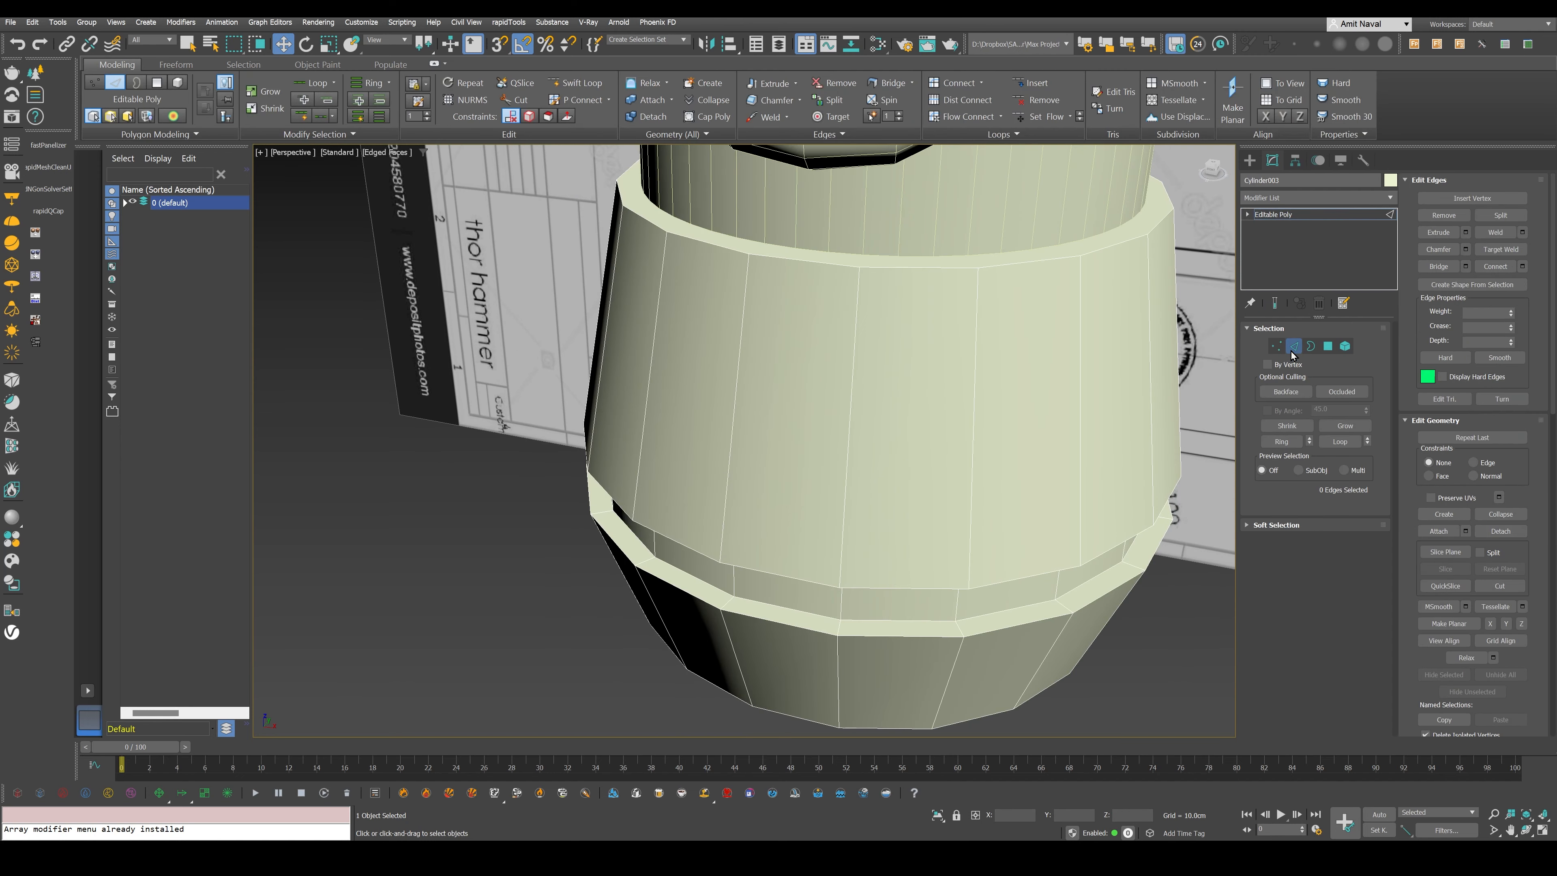
double_click(682, 595)
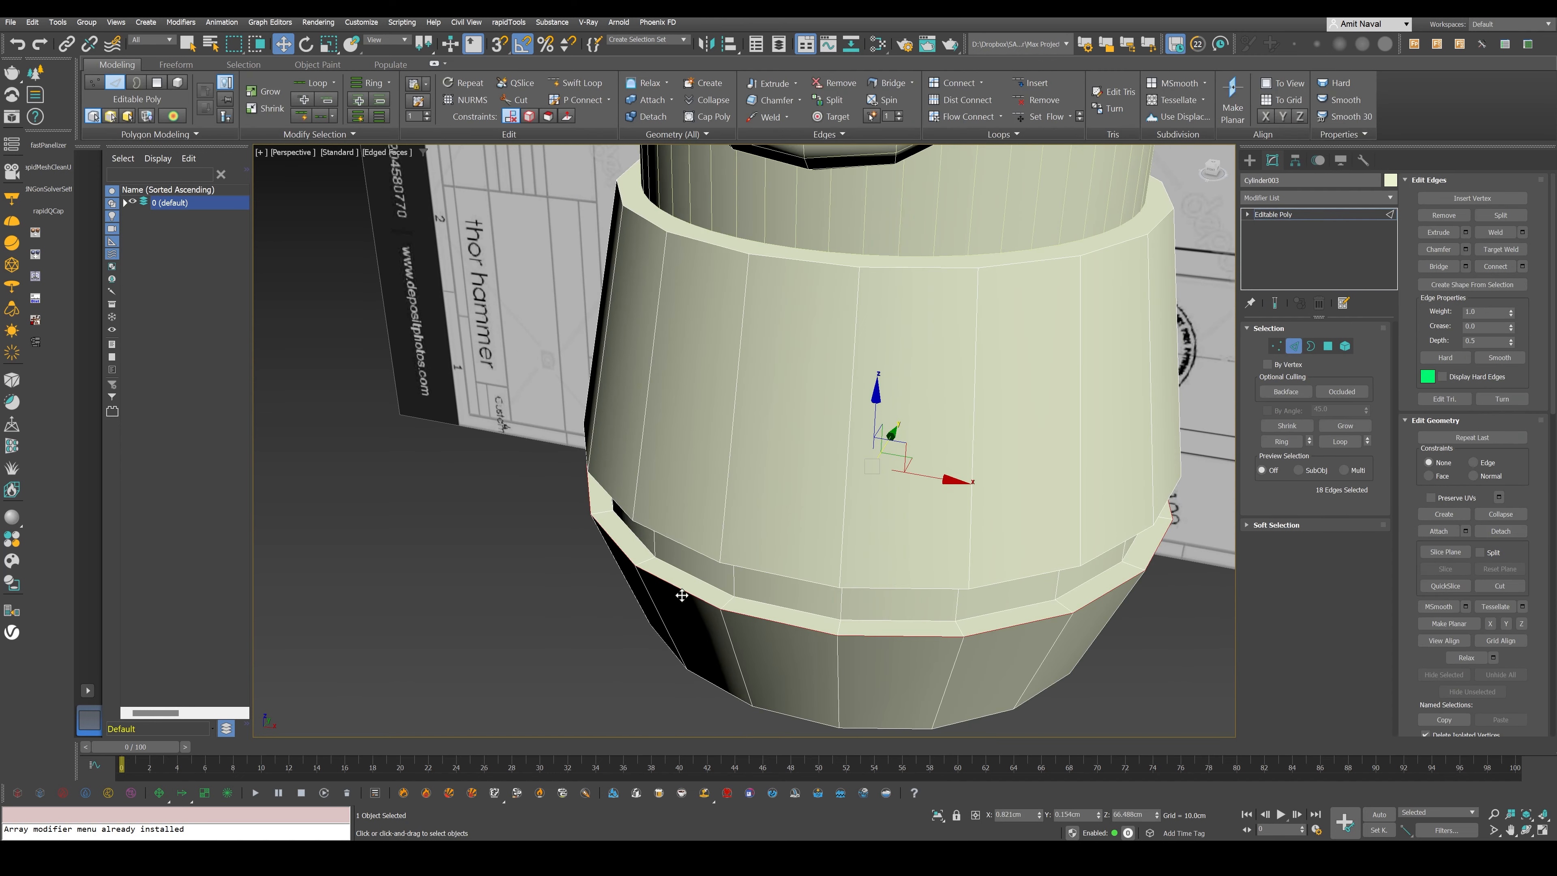
double_click(750, 568, "ctrl")
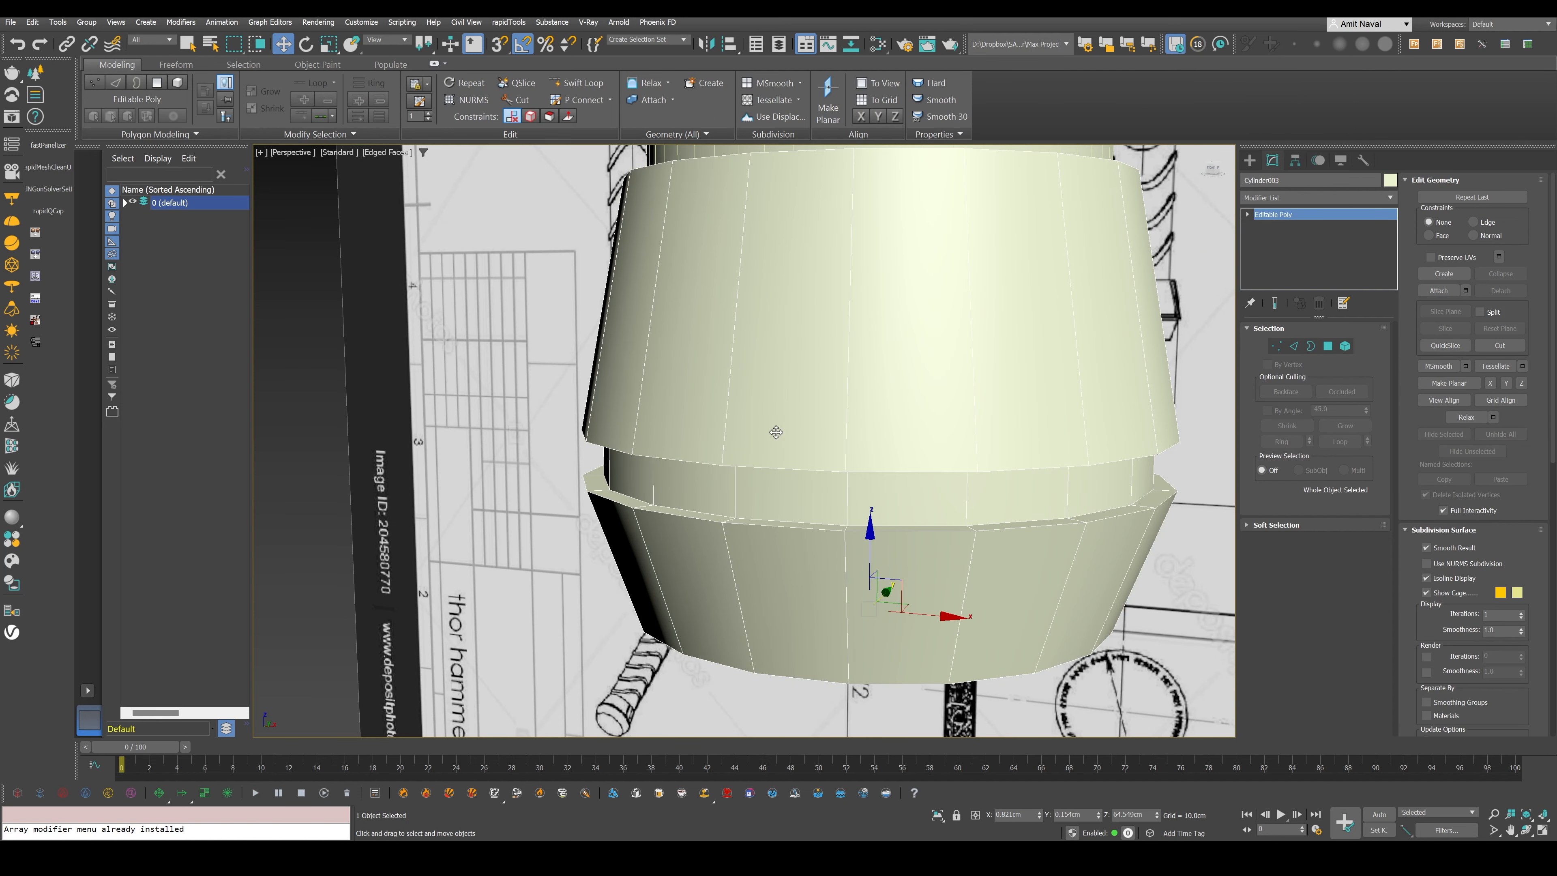
- Add a Chamfer modifier to the pommel and reduce its amount to 0.12 cm
left_click(1321, 198)
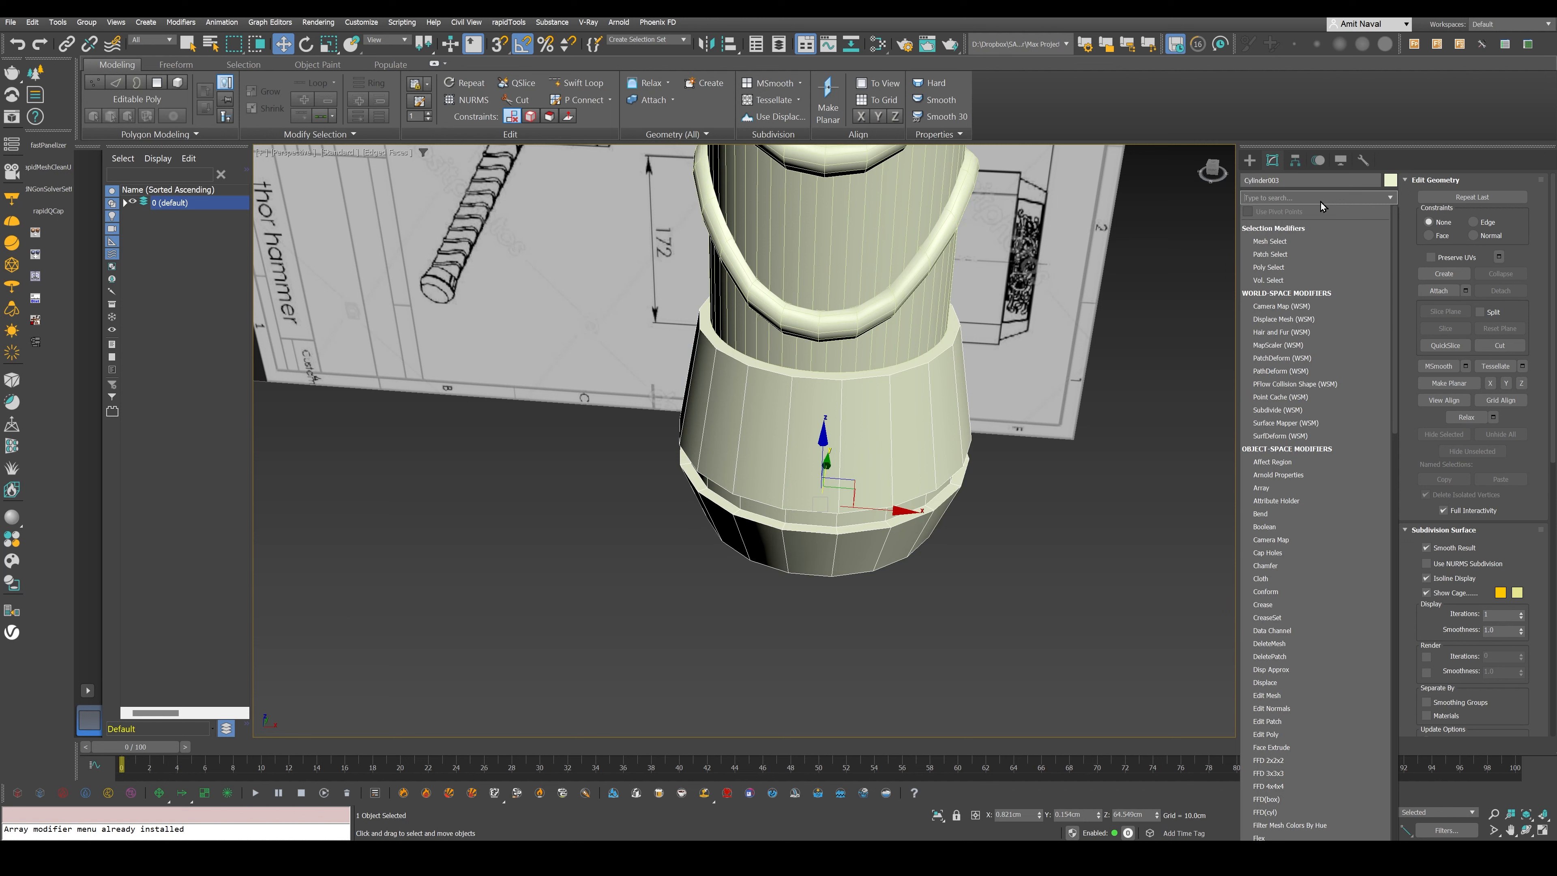
type("ch")
key("Return")
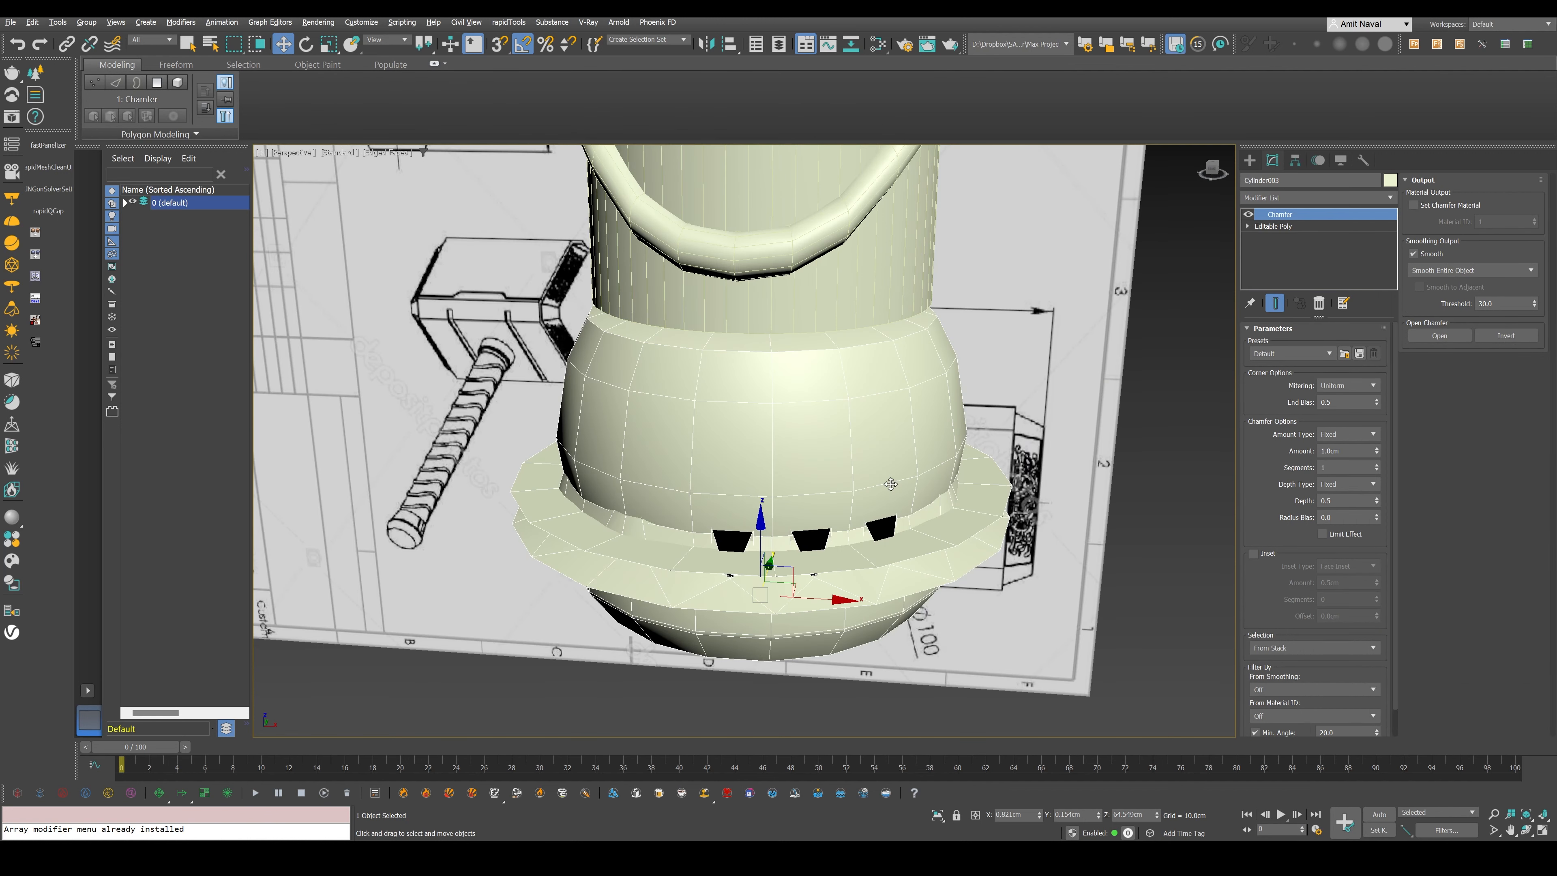
left_click_drag(1376, 451, 1369, 533)
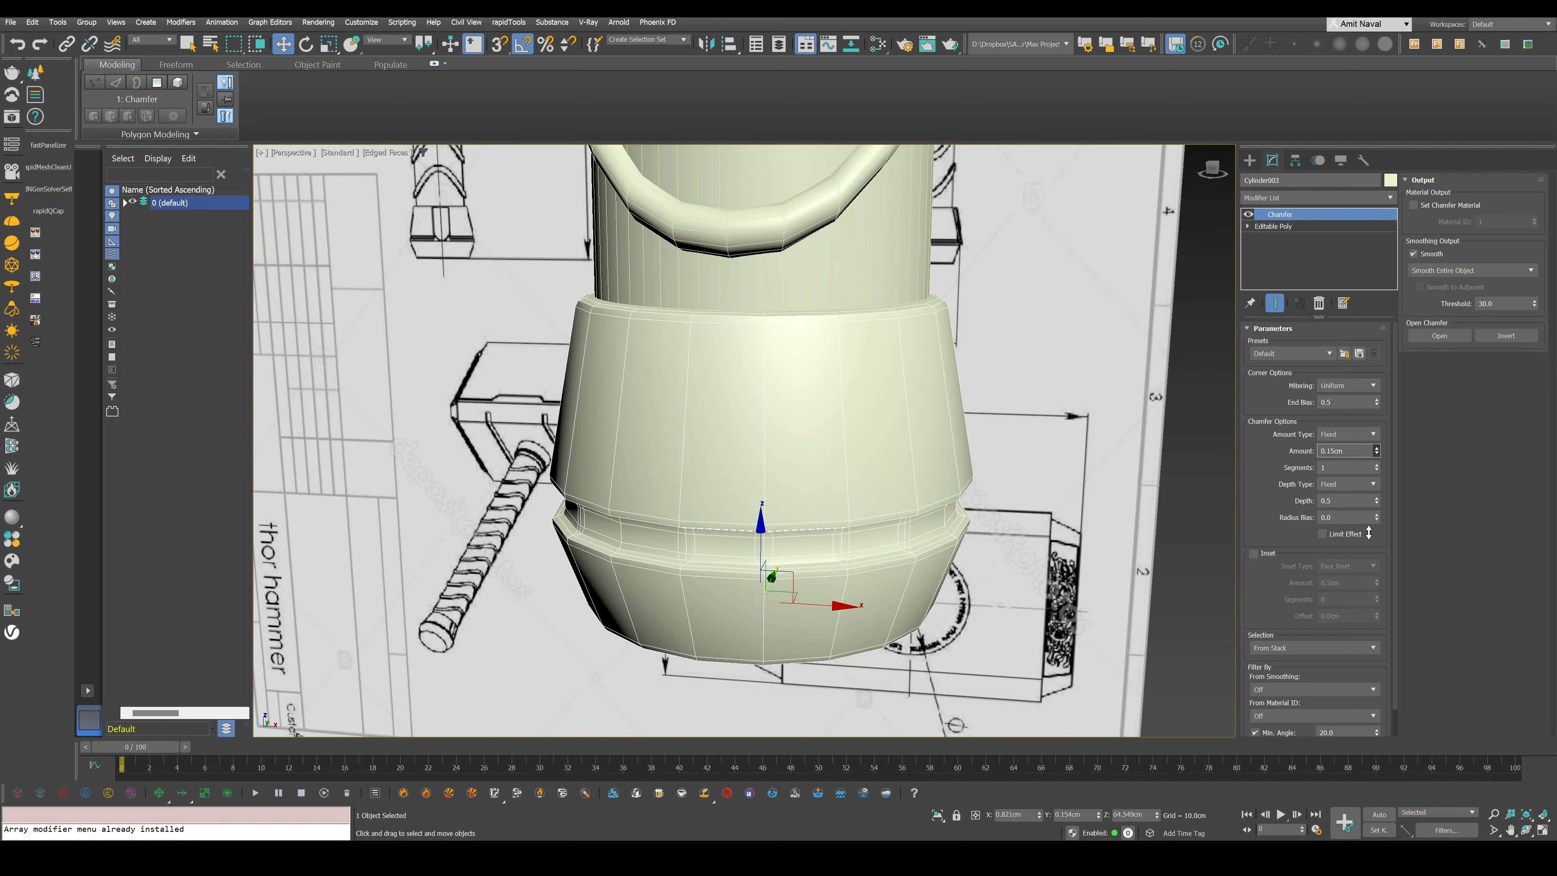
left_click_drag(1370, 533, 1369, 536)
scroll(591, 550, "up", 3)
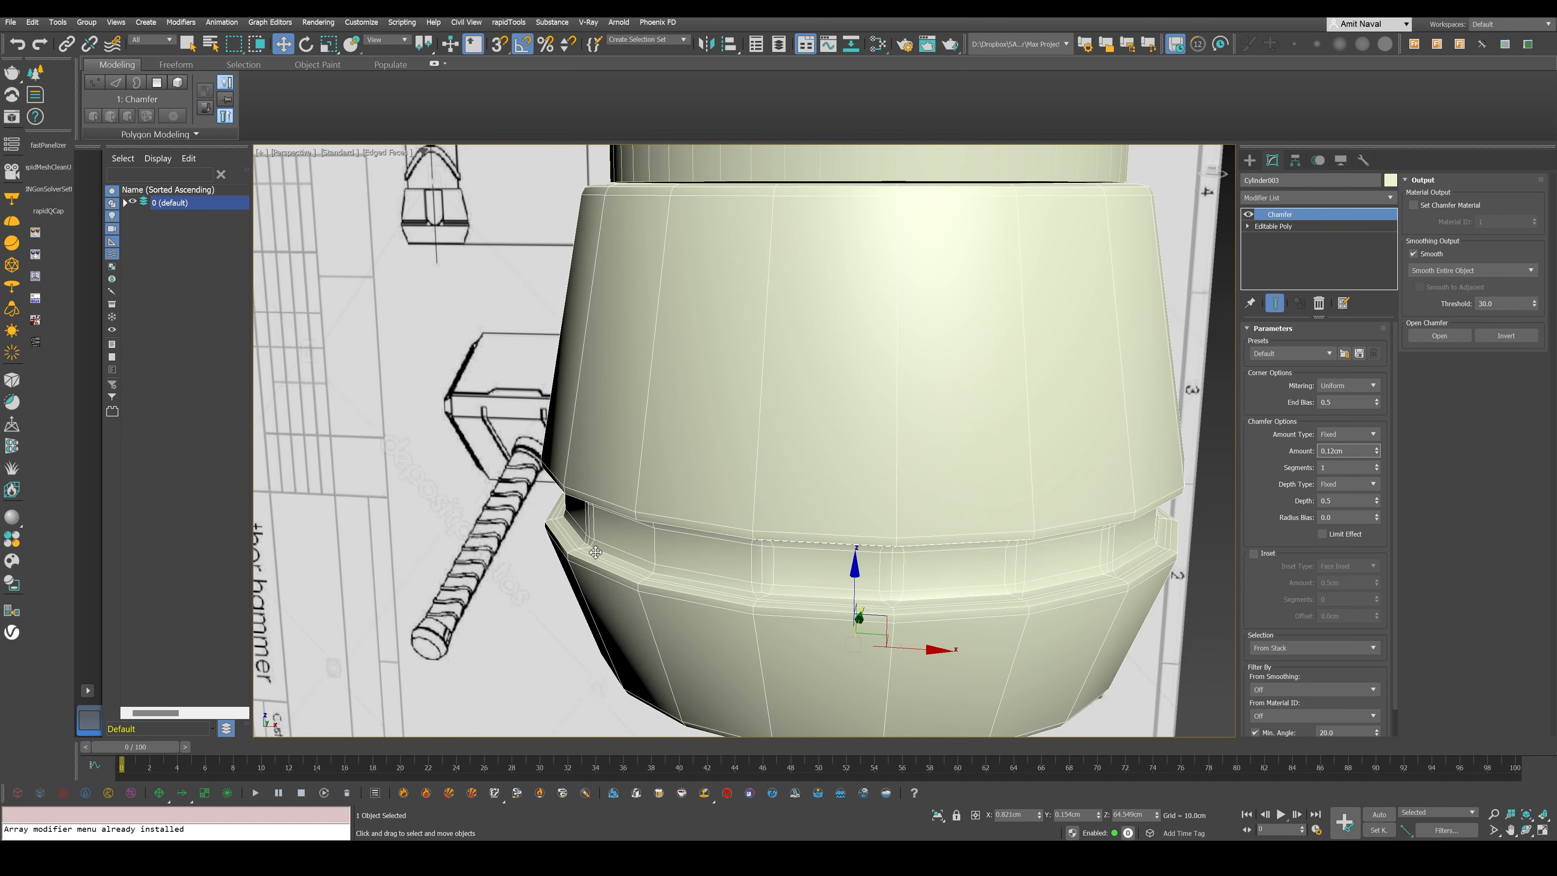
- Change the pommel's object colour to grey and set the Chamfer's minimum angle to 23.2
middle_click_drag(596, 552, 630, 485, "alt")
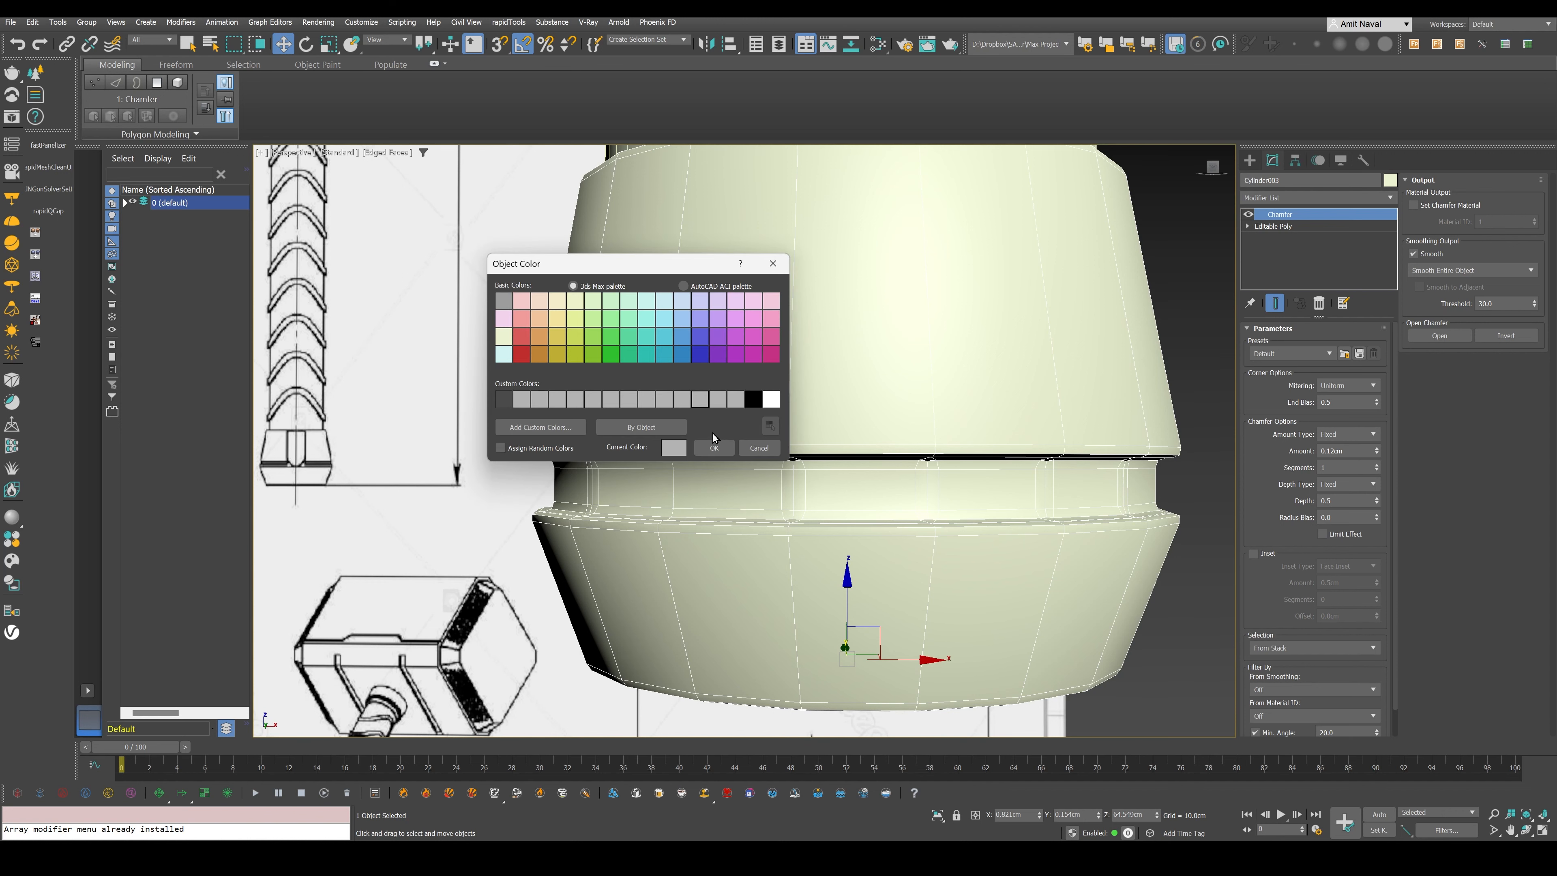
left_click(714, 448)
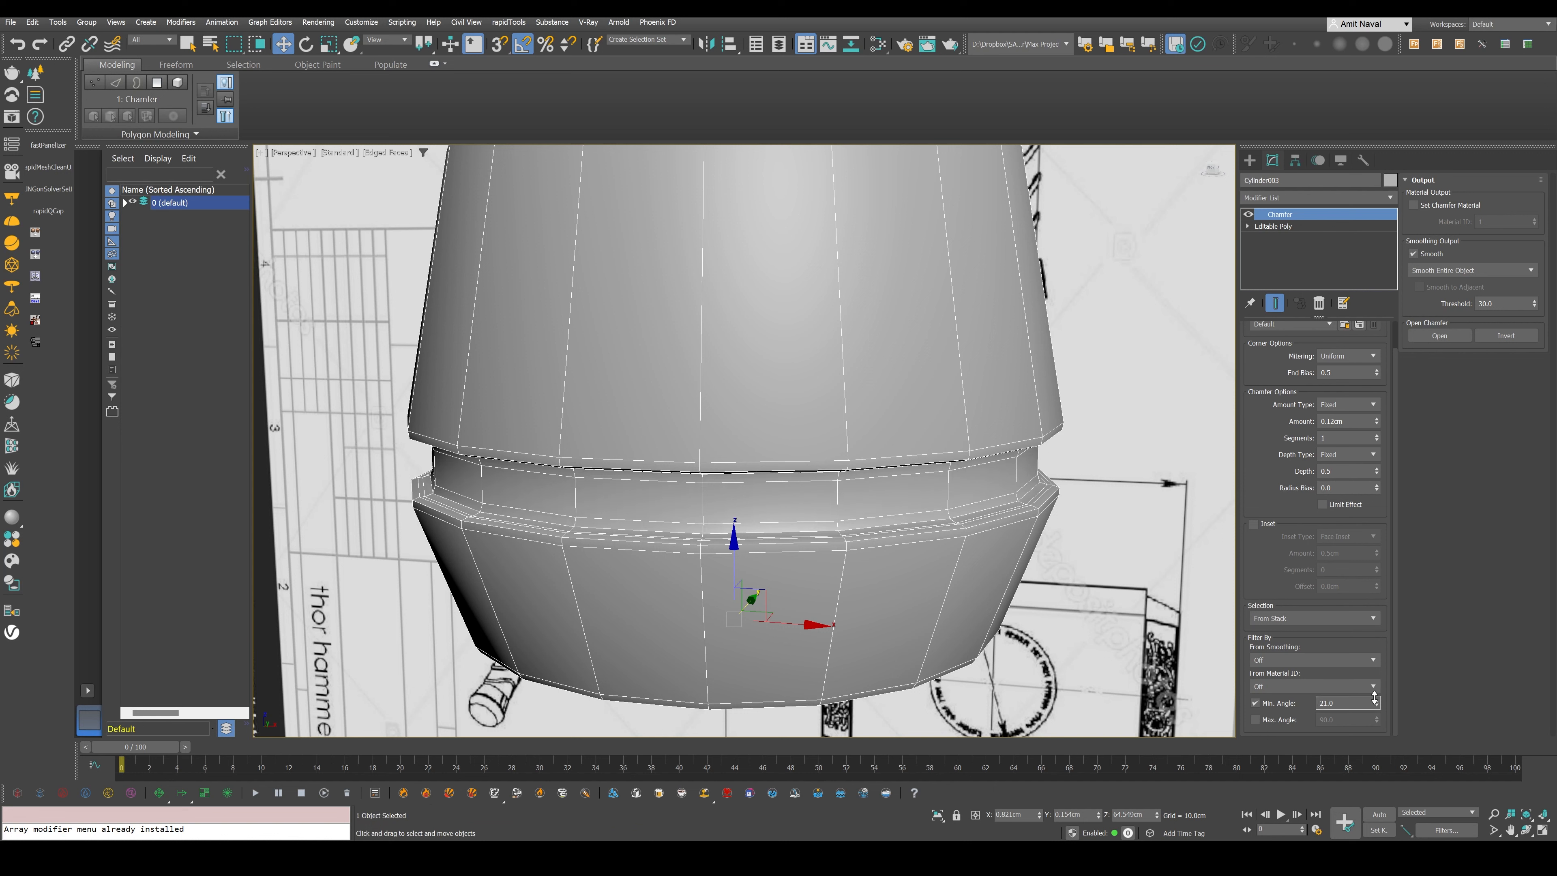
left_click_drag(1376, 702, 1372, 691)
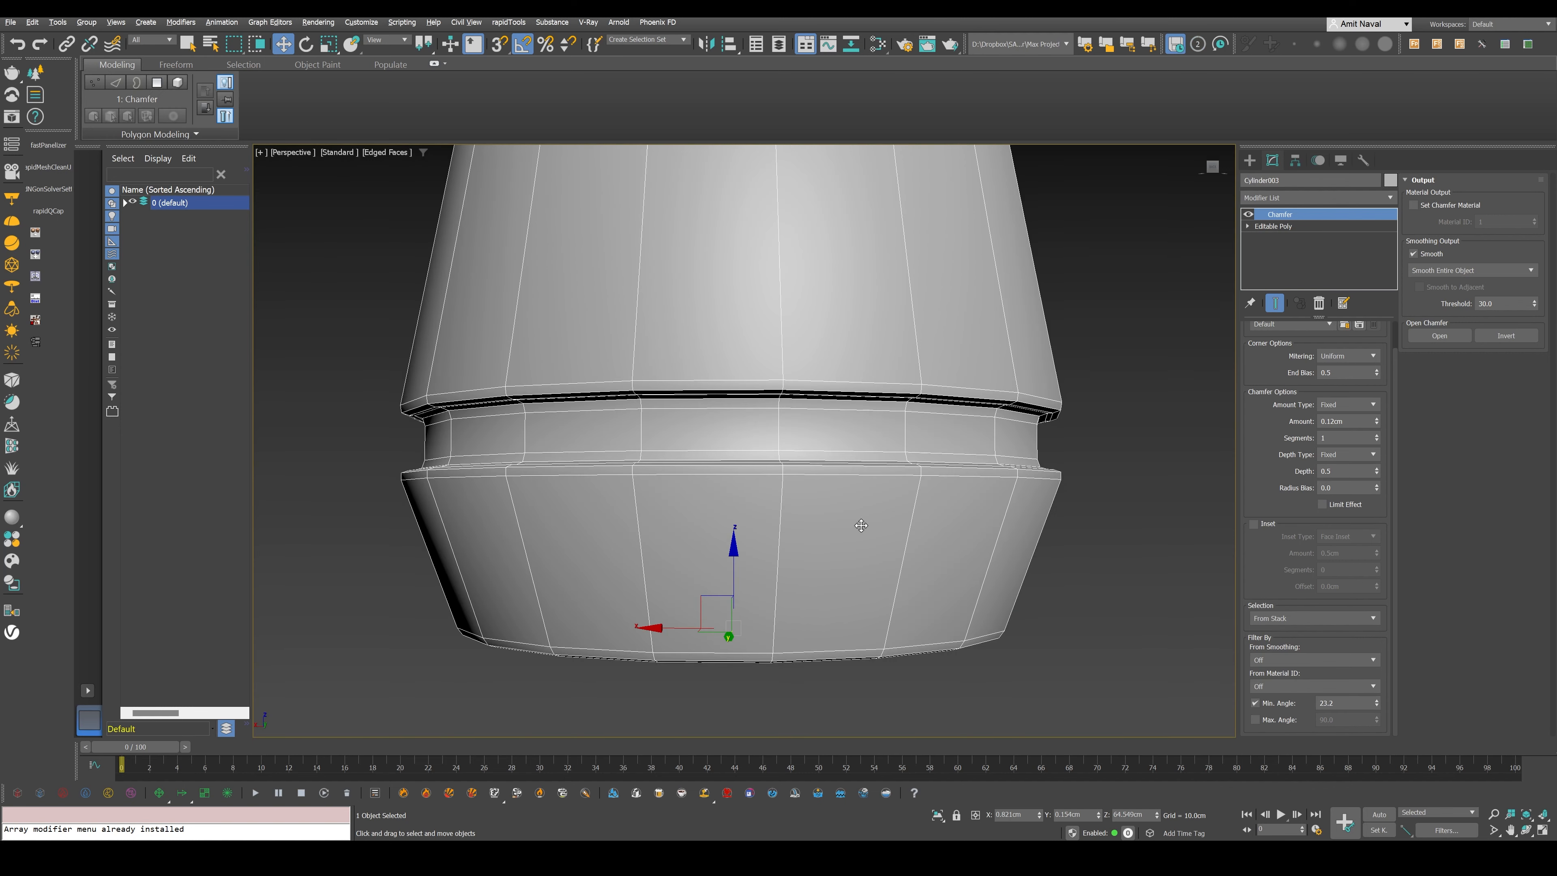
middle_click_drag(861, 525, 851, 538, "alt")
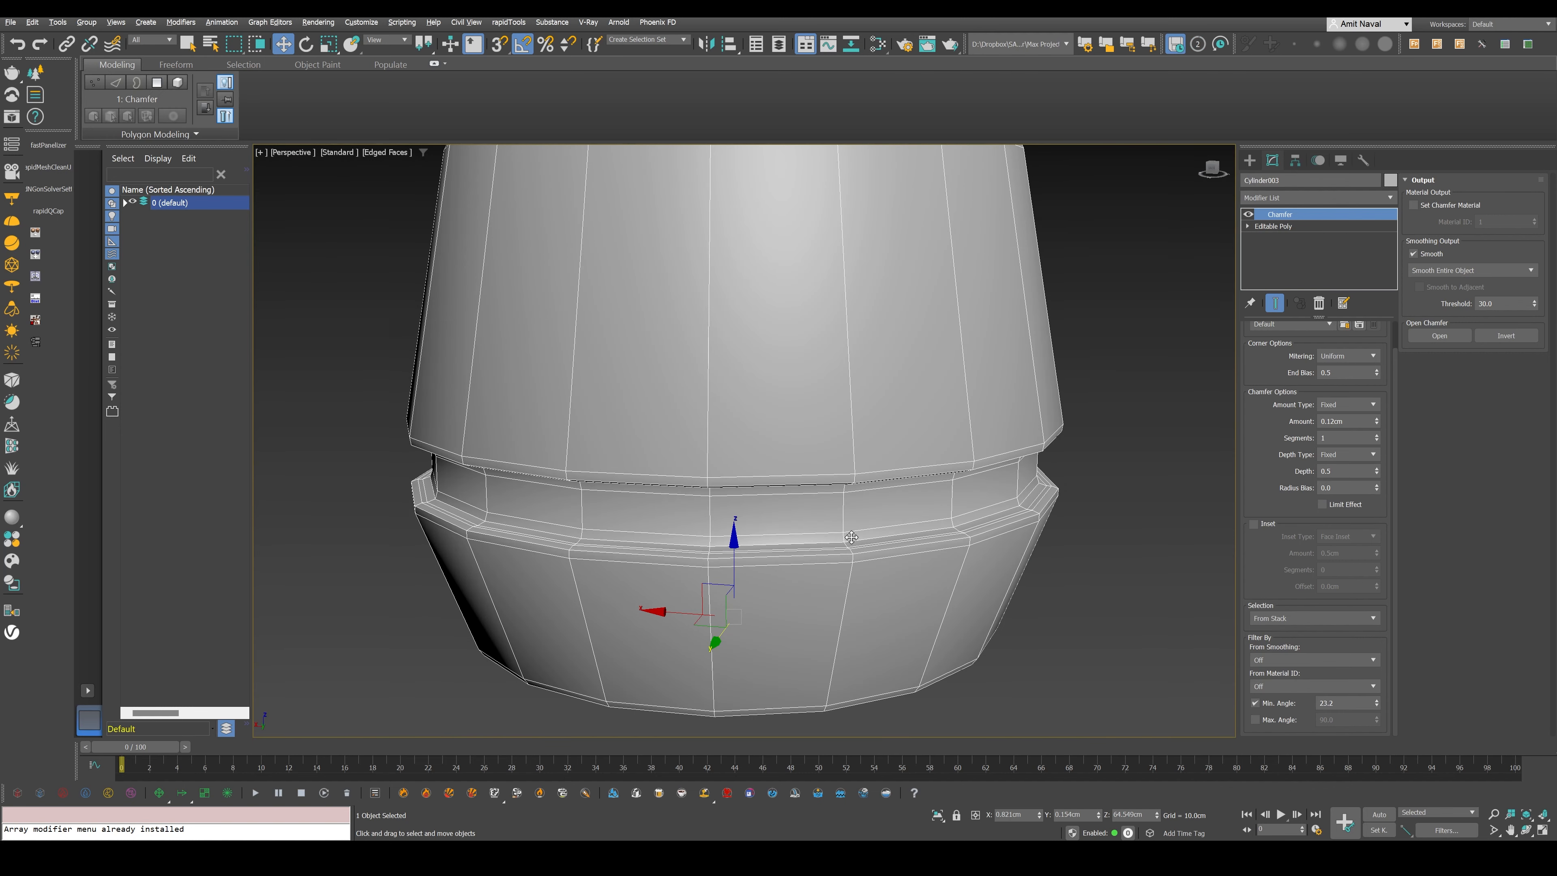
- Add a TurboSmooth modifier above the Chamfer on the pommel and check the smoothed groove from several angles
middle_click_drag(852, 537, 1151, 556, "alt")
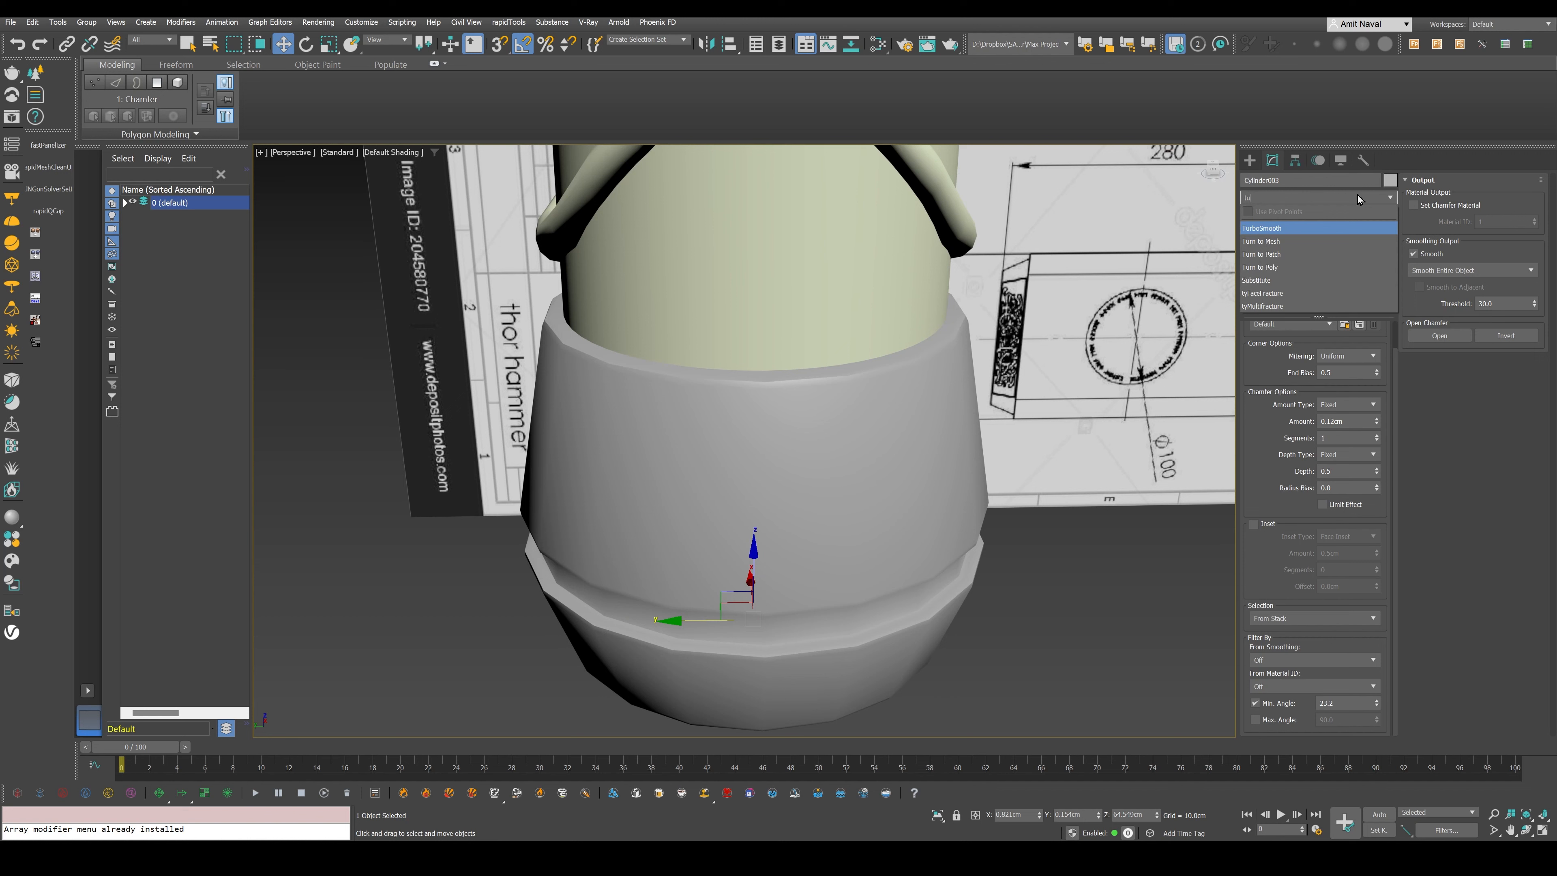
key("Return")
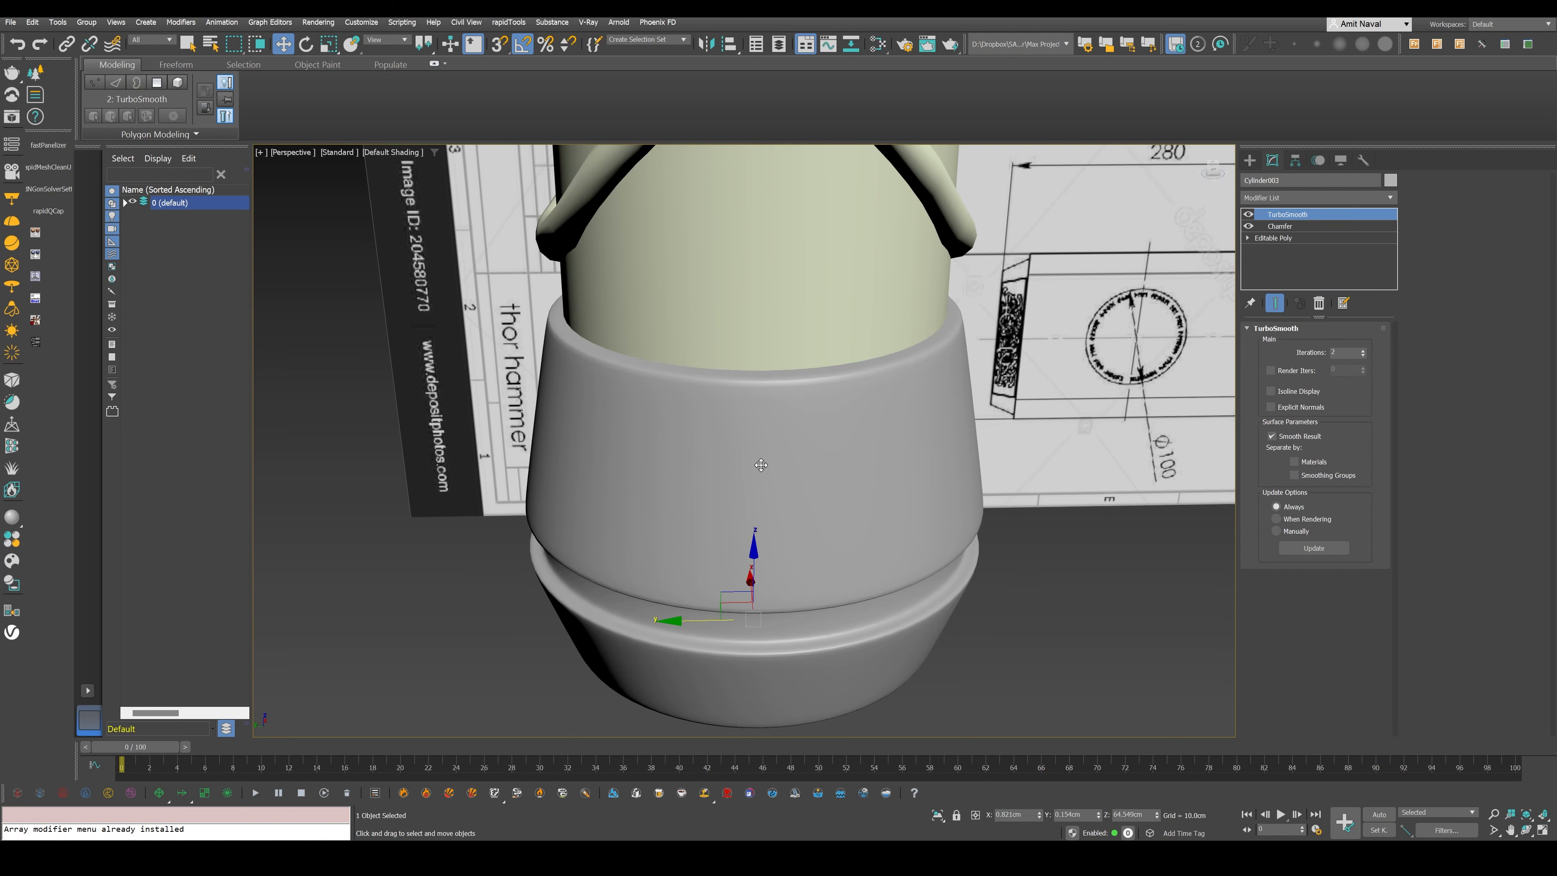
middle_click_drag(760, 465, 757, 534, "alt")
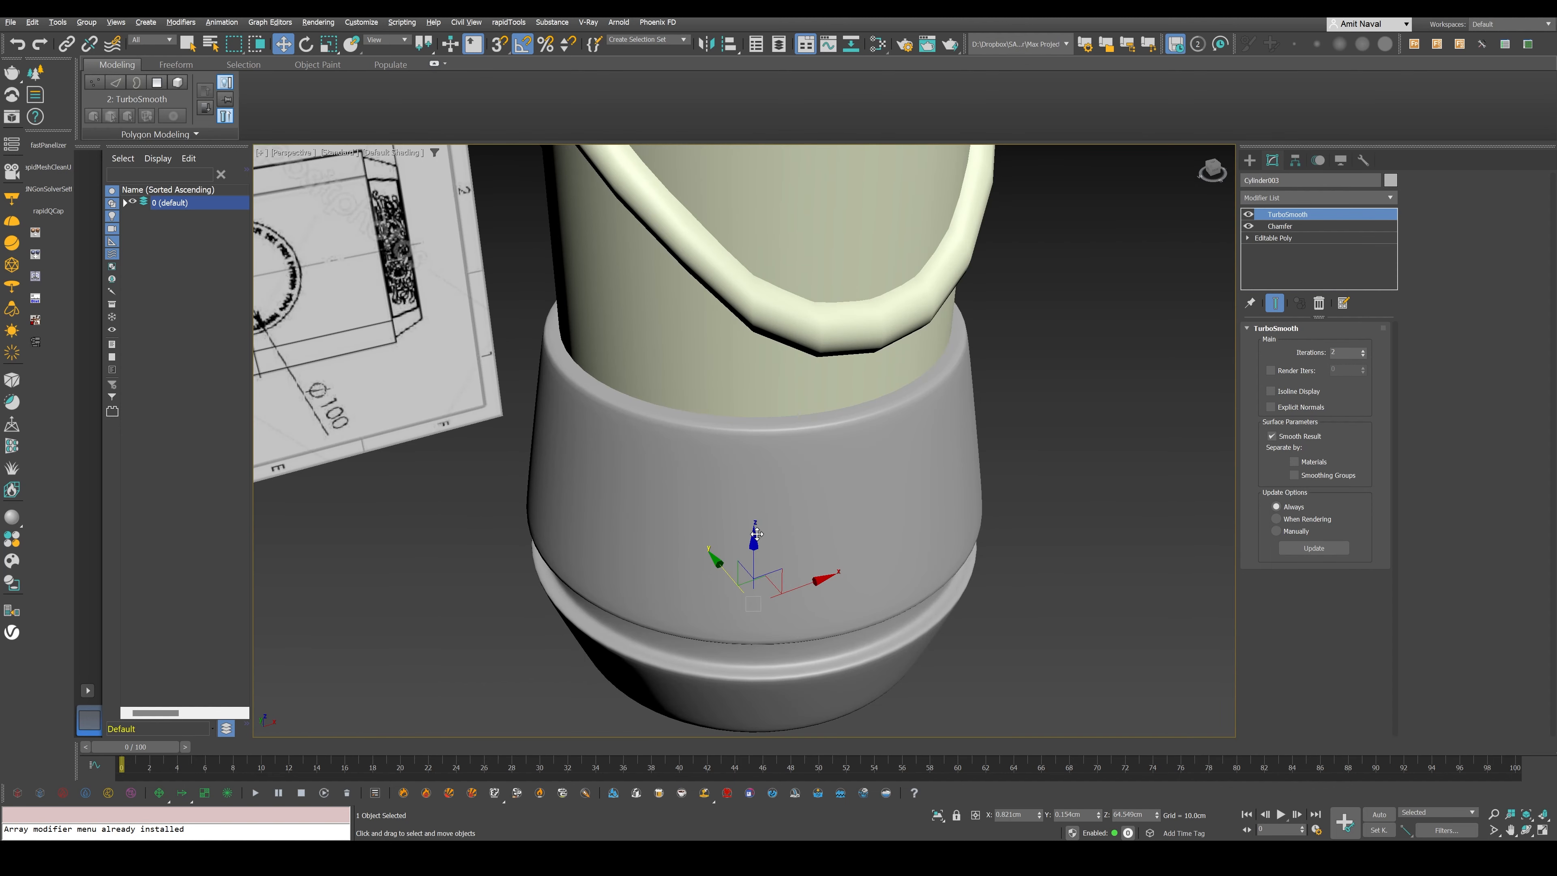
middle_click_drag(757, 534, 779, 502, "alt")
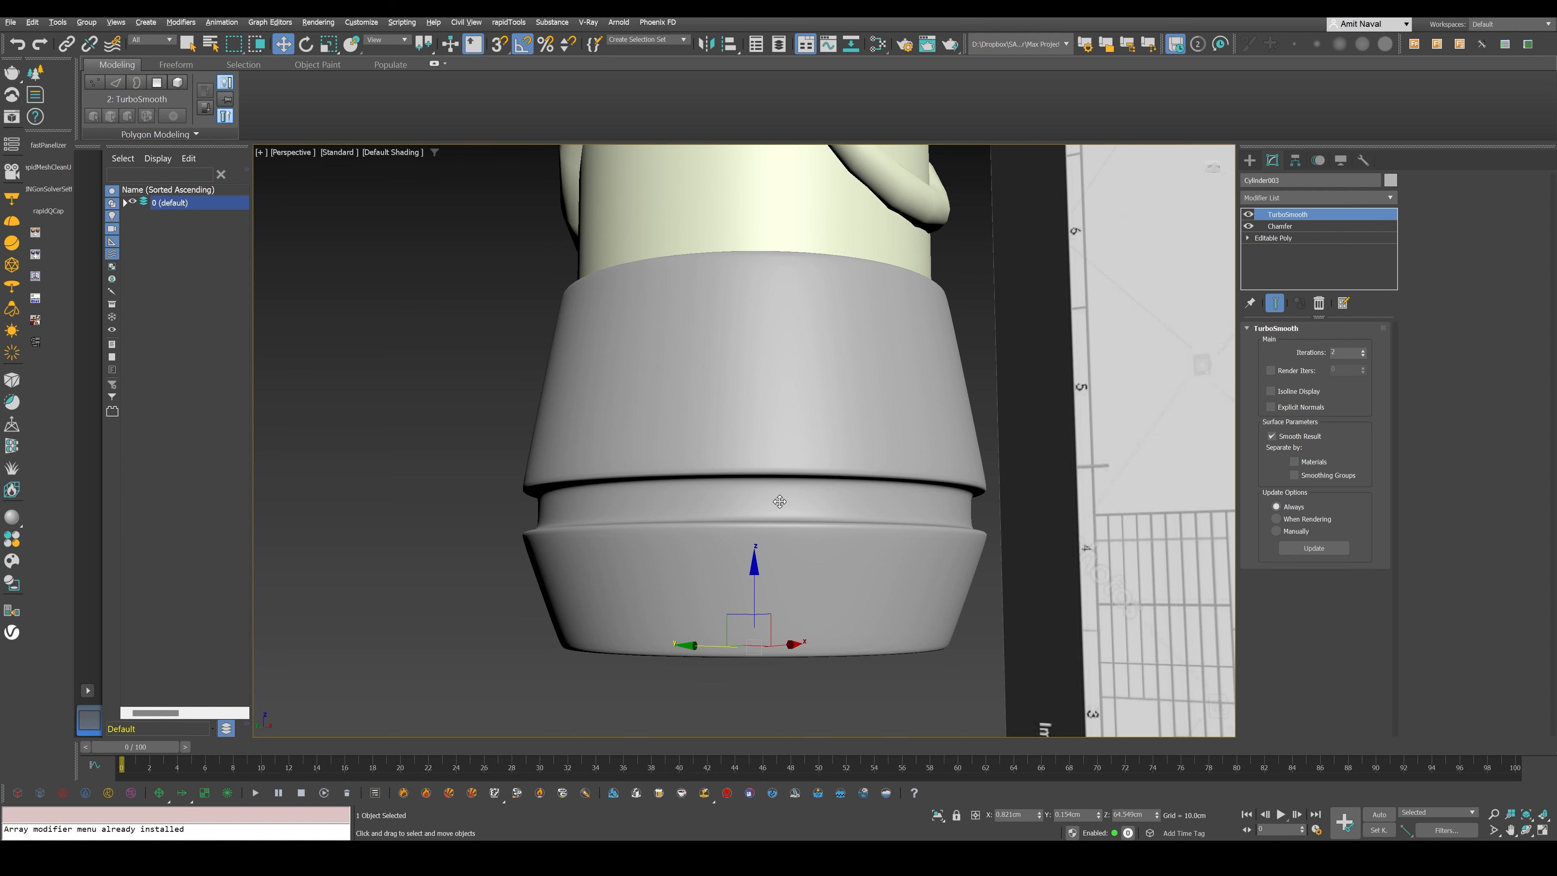
- Inset the bottom cap polygon of the pommel and scale the inner polygon out close to the rim
middle_click_drag(779, 501, 816, 467, "alt")
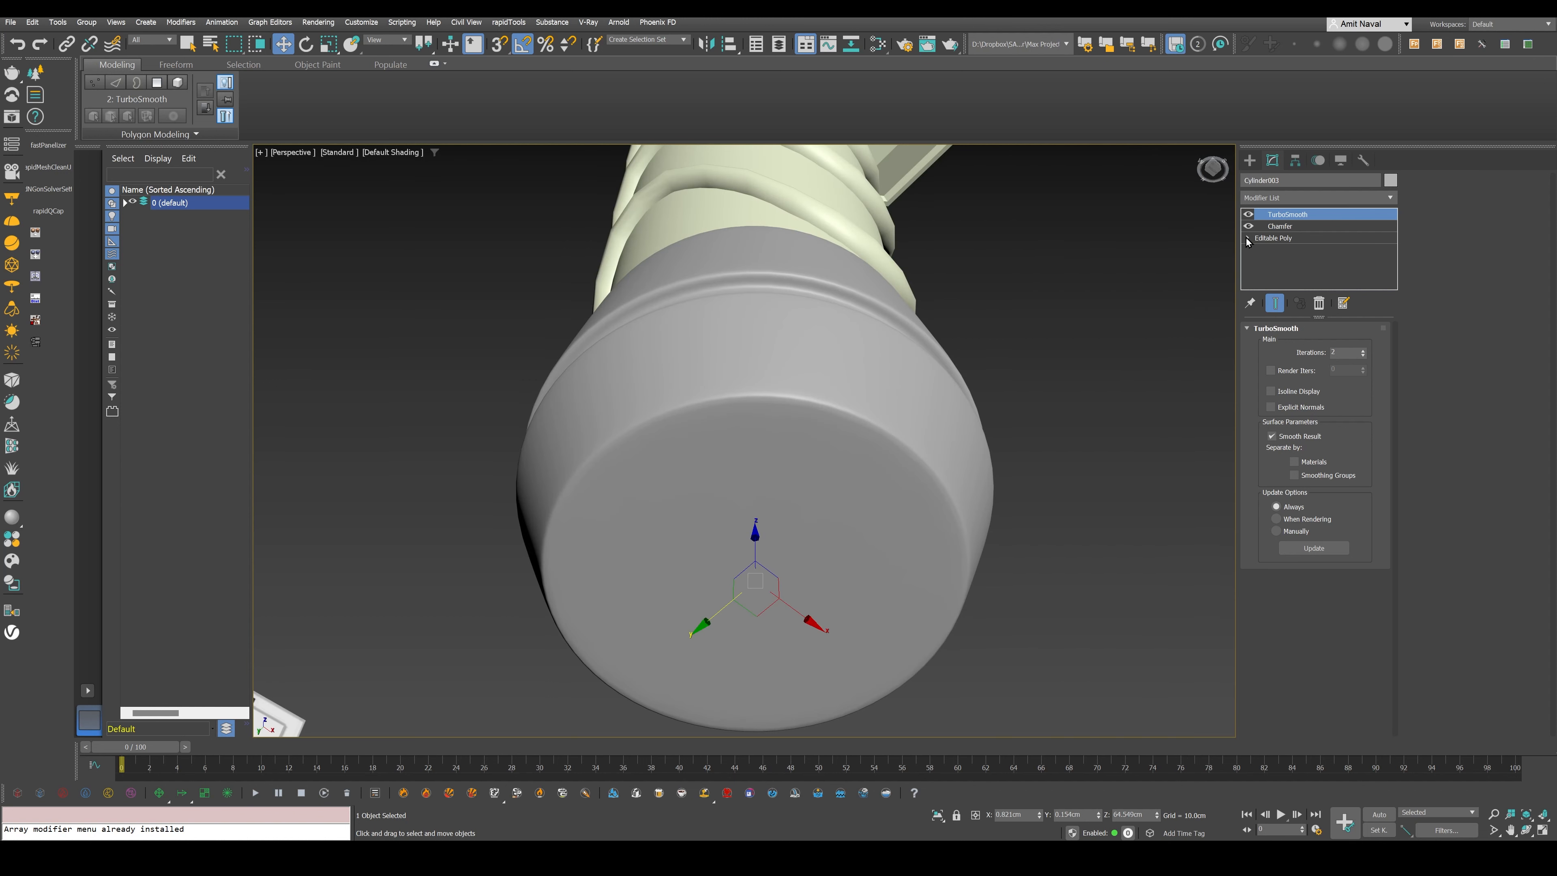
left_click(1248, 238)
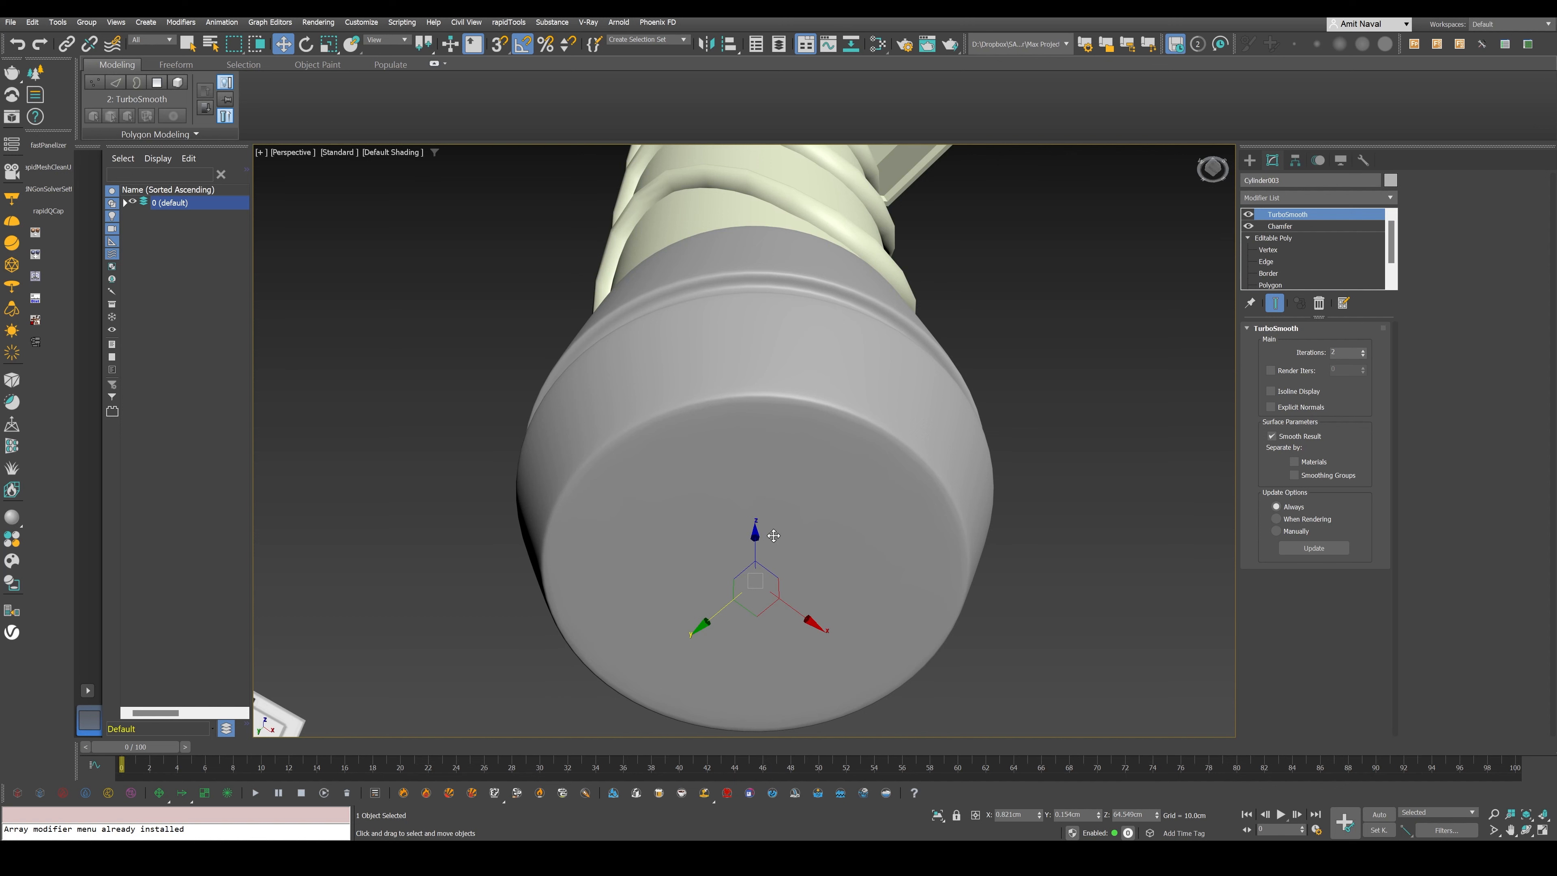
key("F4")
scroll(1291, 272, "down", 2)
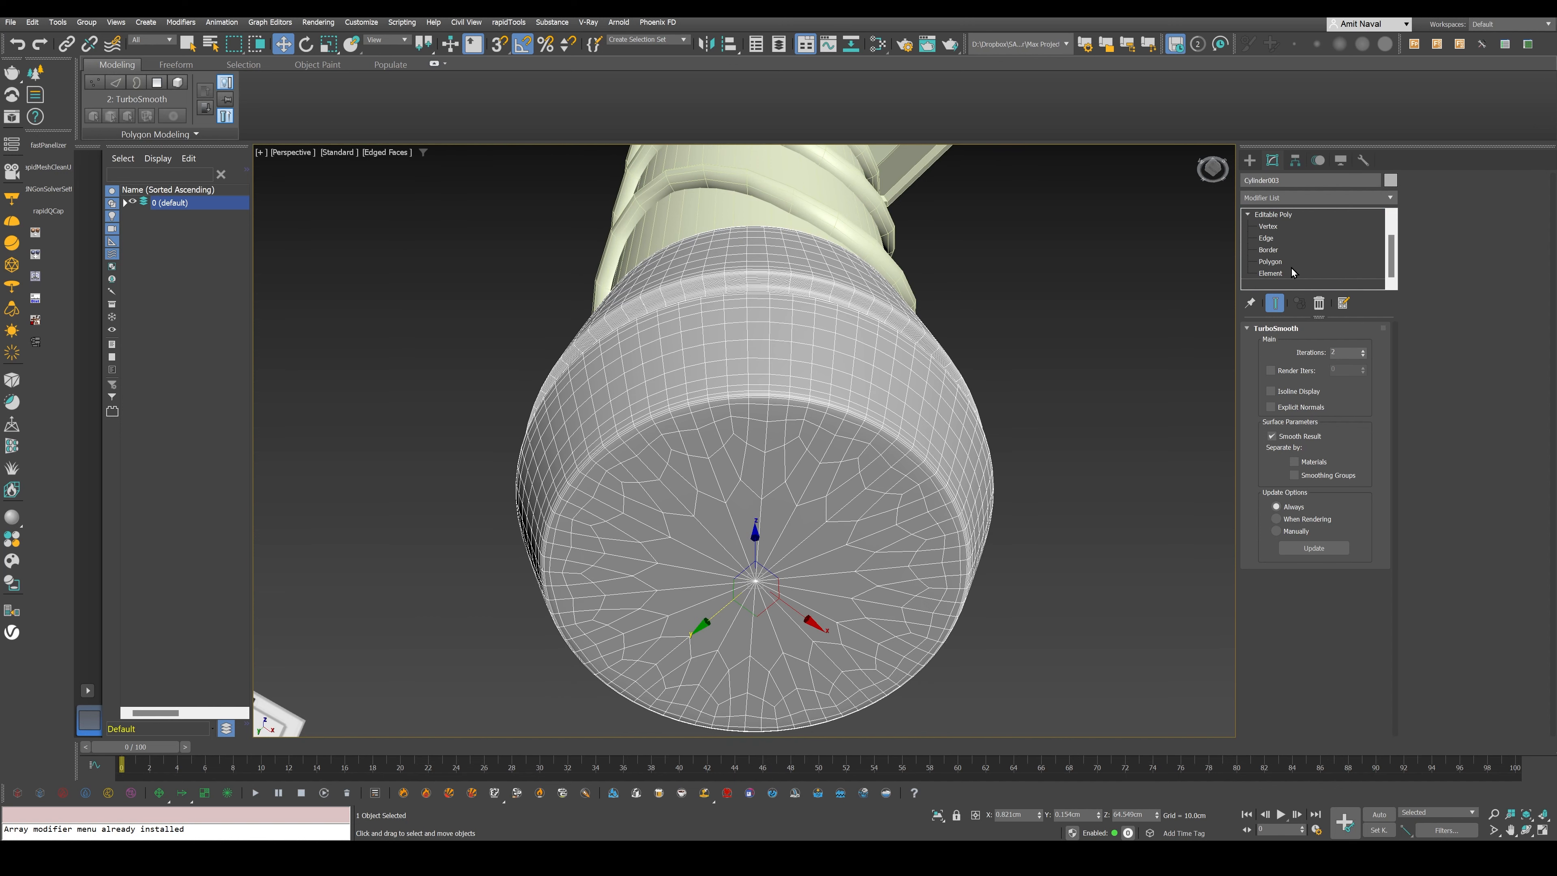
left_click(1270, 262)
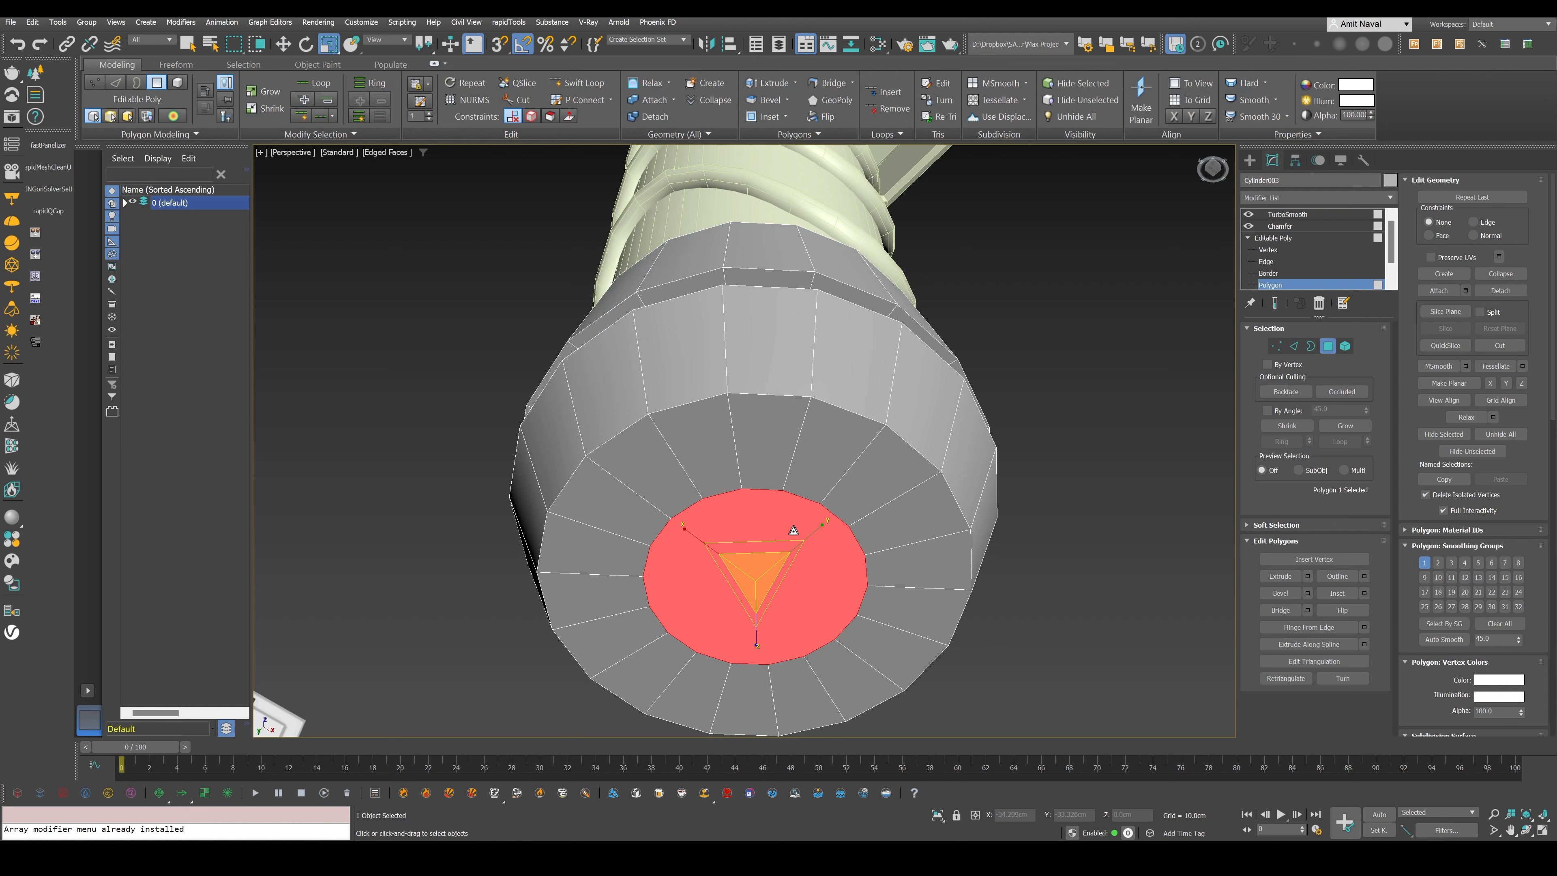
left_click_drag(794, 530, 765, 539)
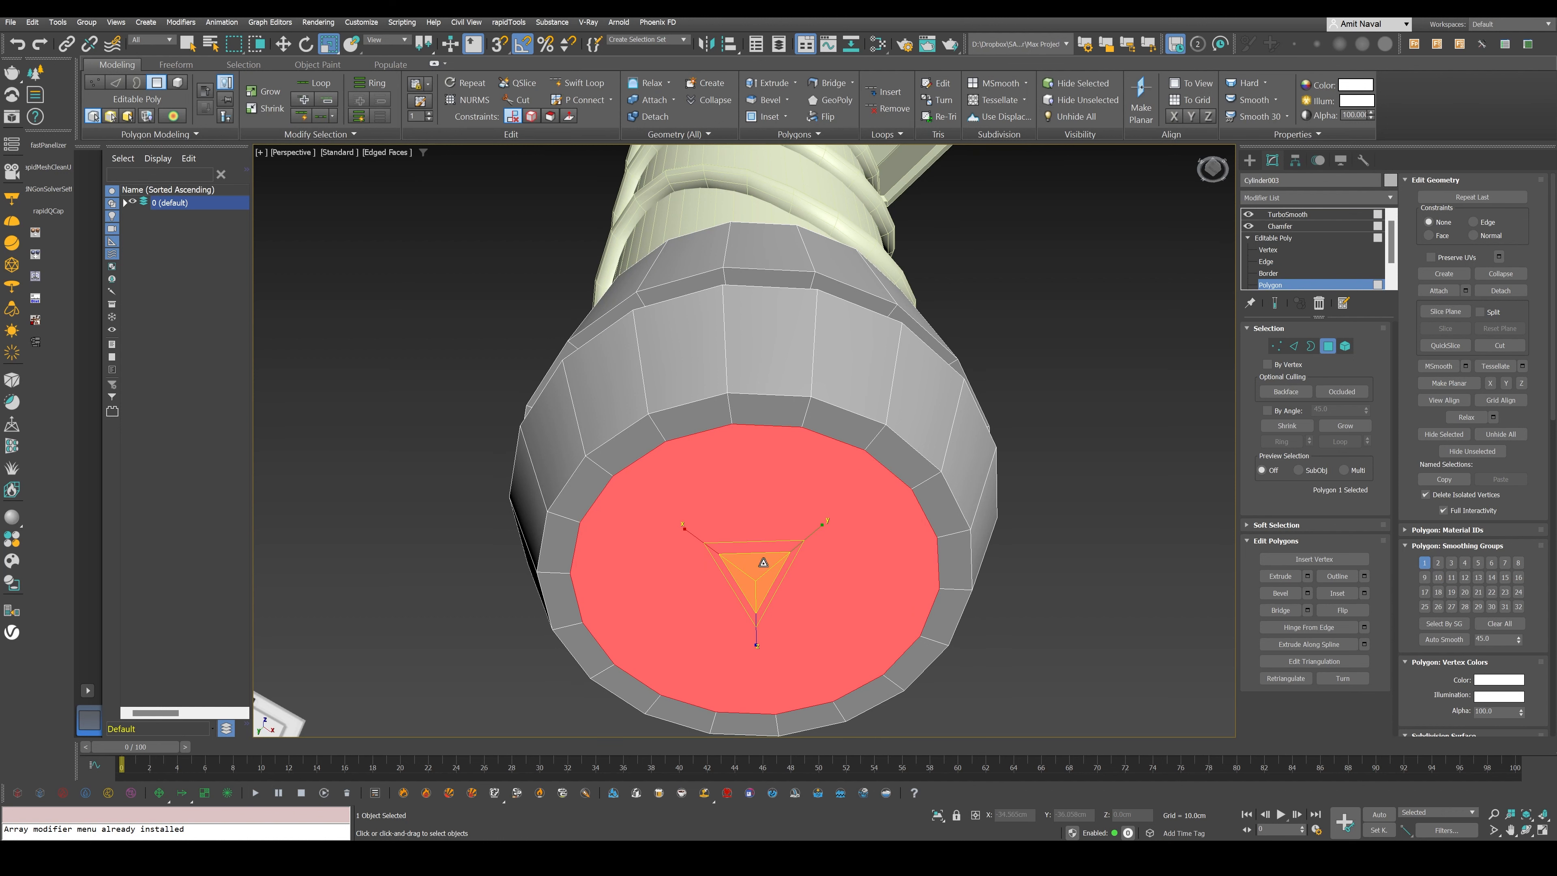
- Move the inset bottom polygon up into the pommel to form a recess and scale the recessed face
key("w")
left_click_drag(764, 562, 752, 542, "shift")
key("r")
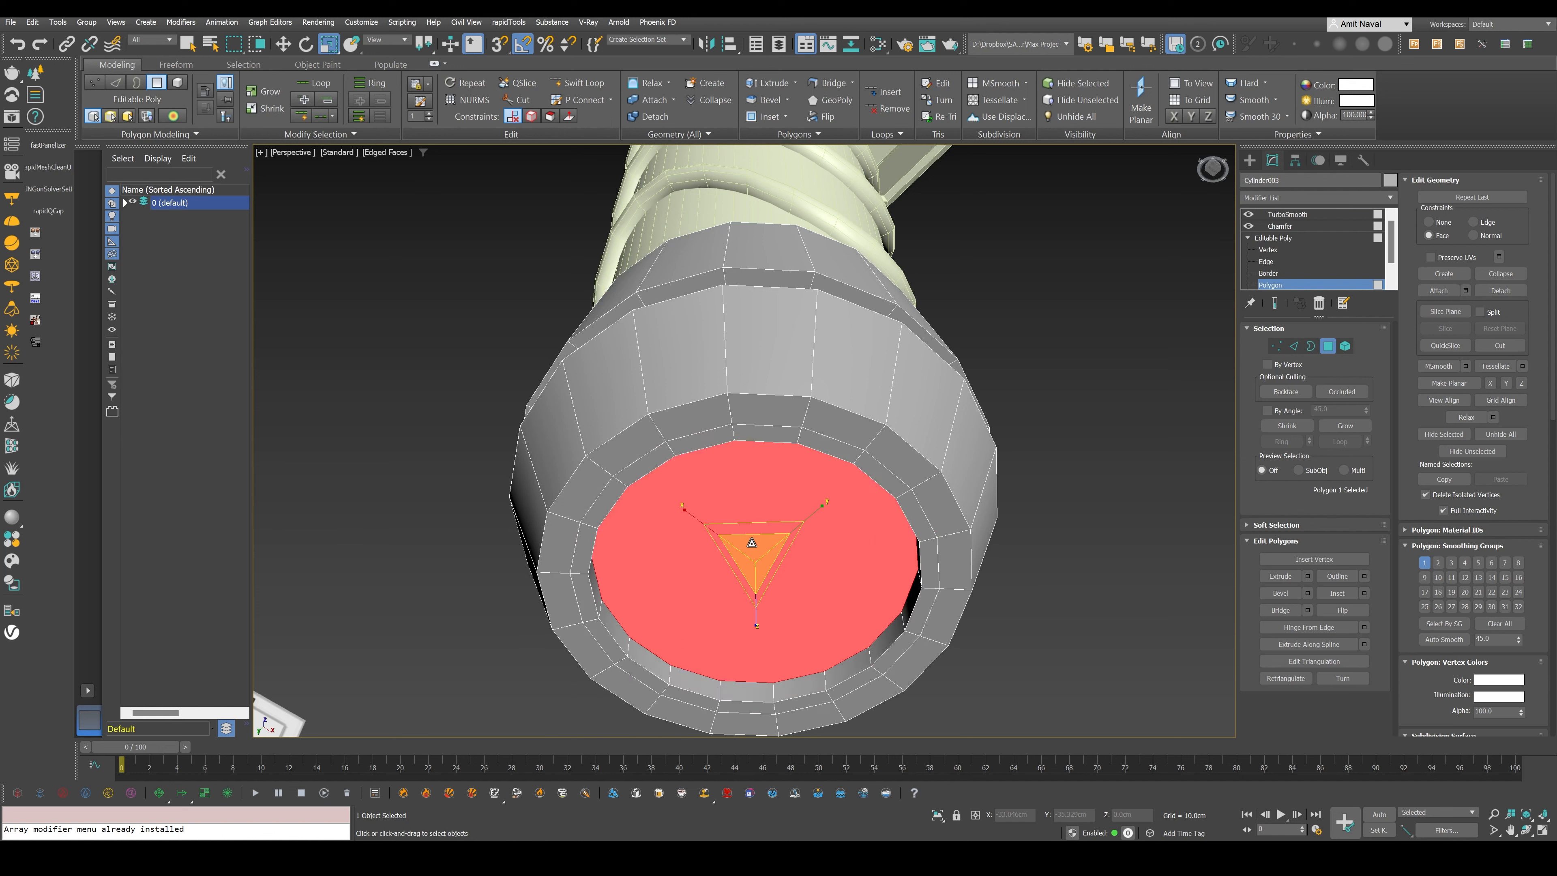
left_click_drag(752, 542, 750, 555)
key("w")
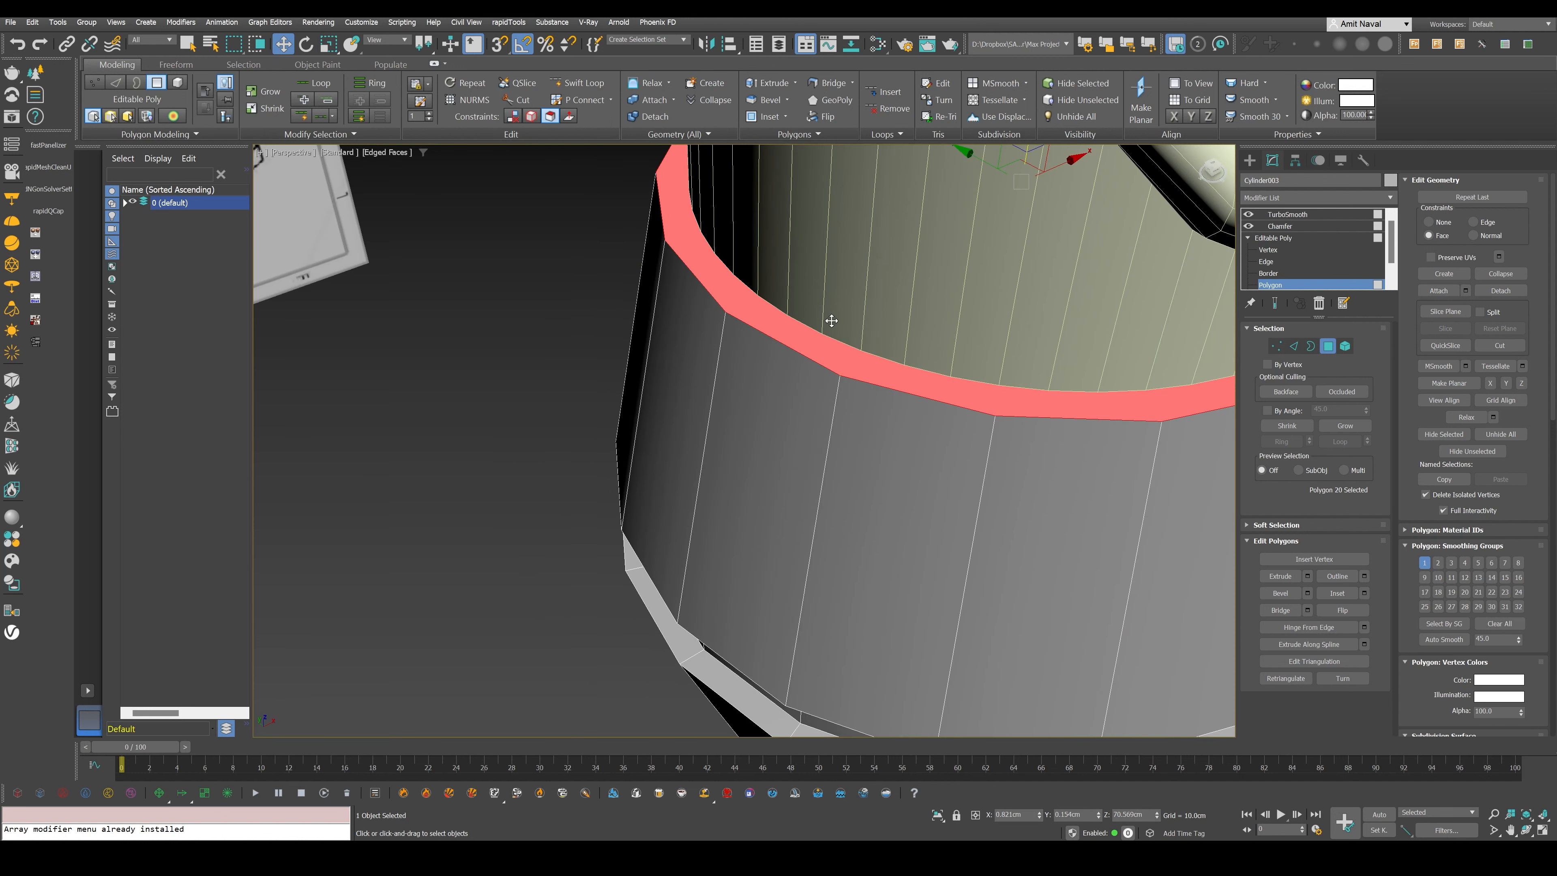
- Inset the pommel's top cap polygon down to a small face at its centre
key("i")
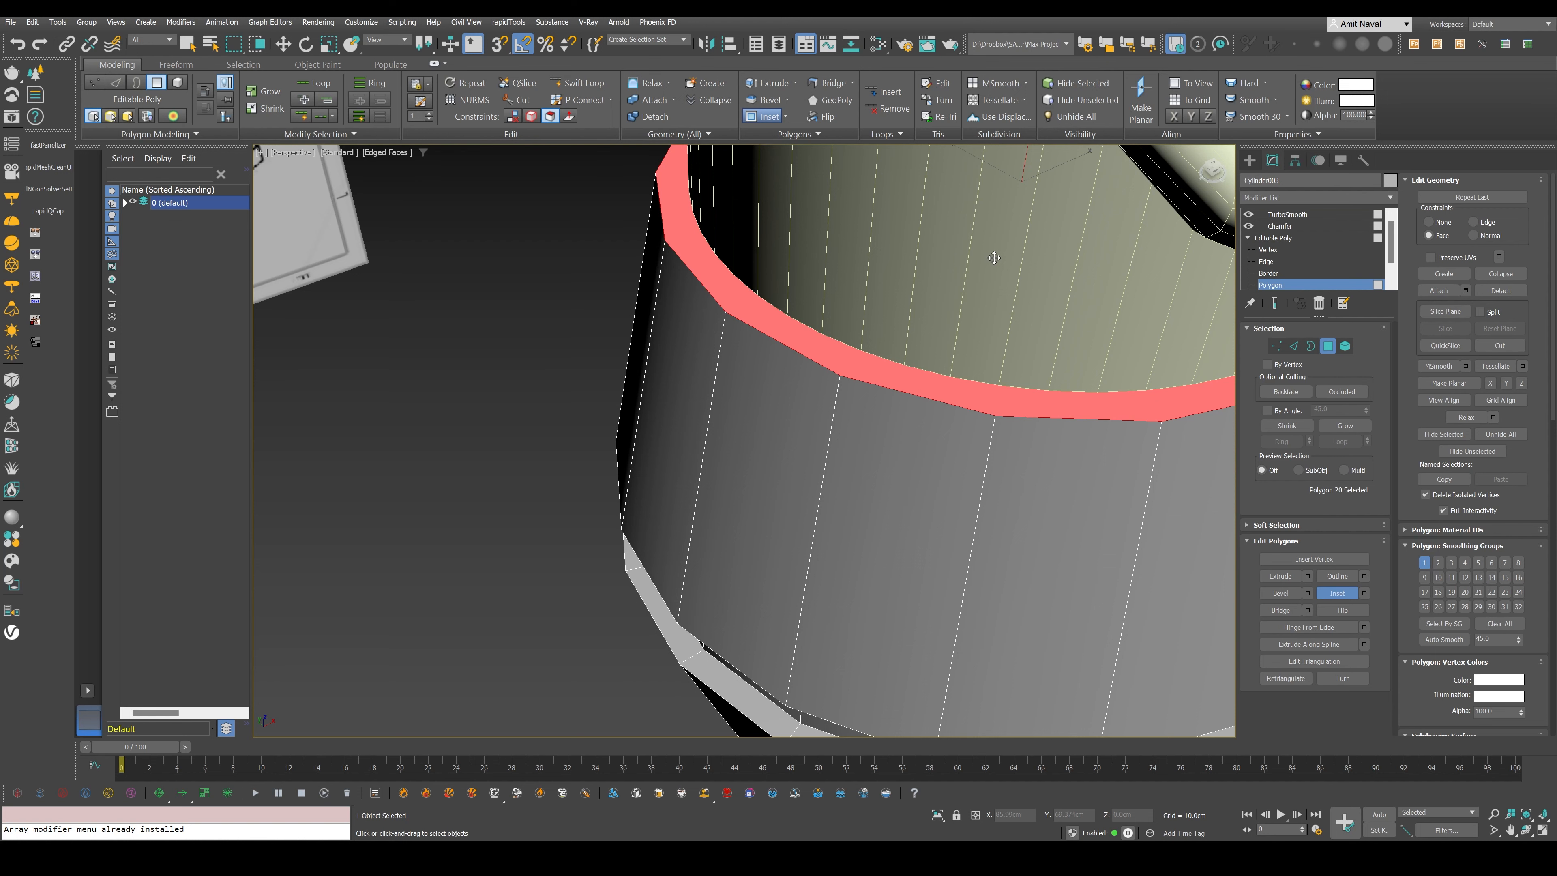
key("F3")
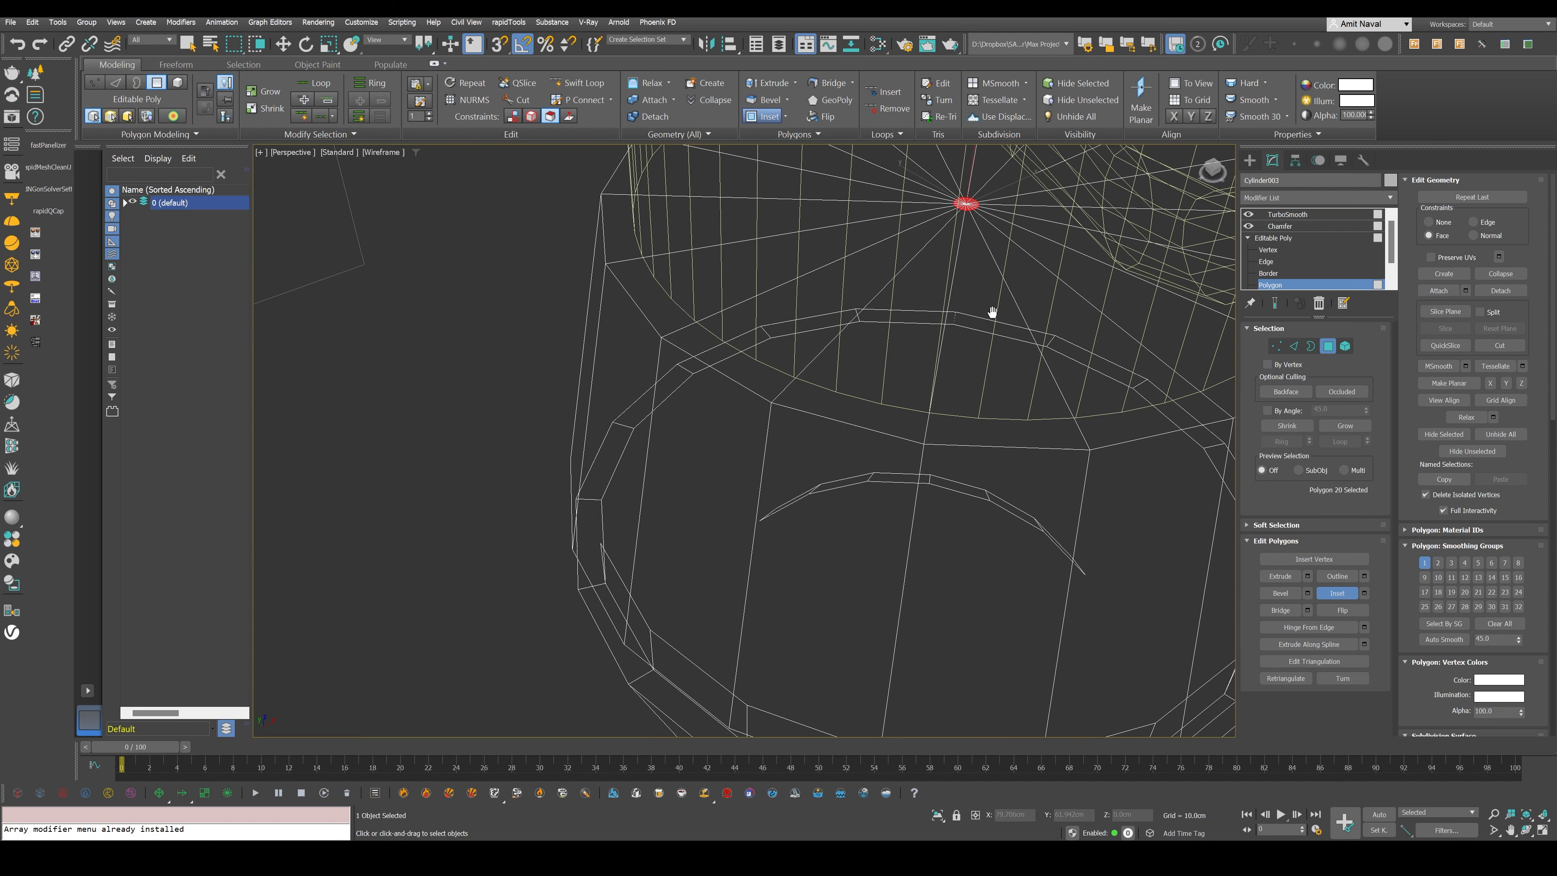
scroll(987, 310, "down", 5)
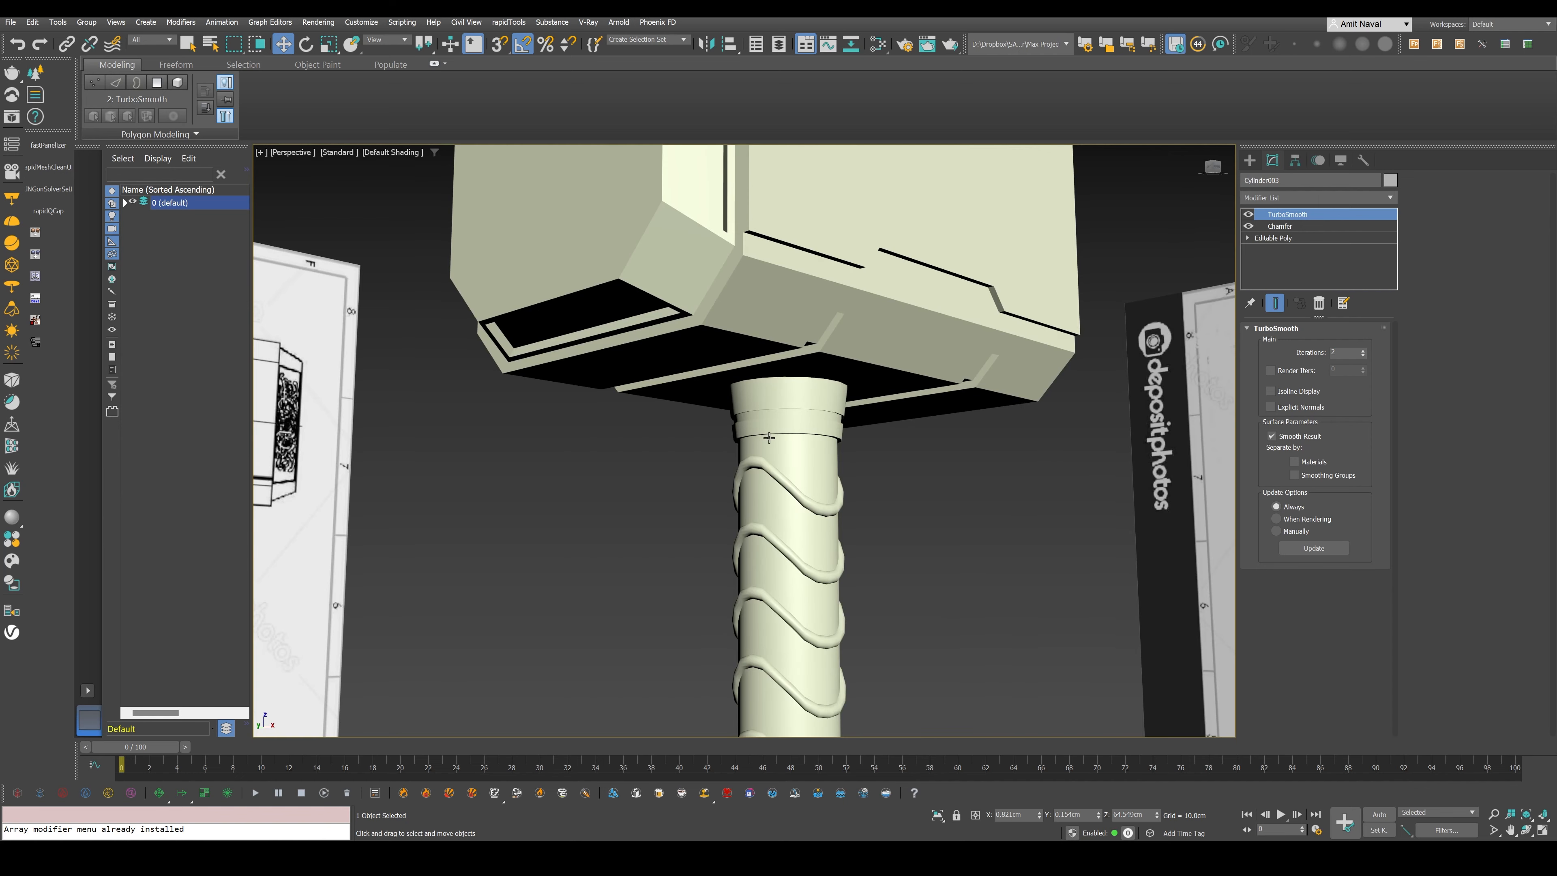
- Select the collar beneath the hammer head and isolate it for editing
left_click(769, 437)
key("z")
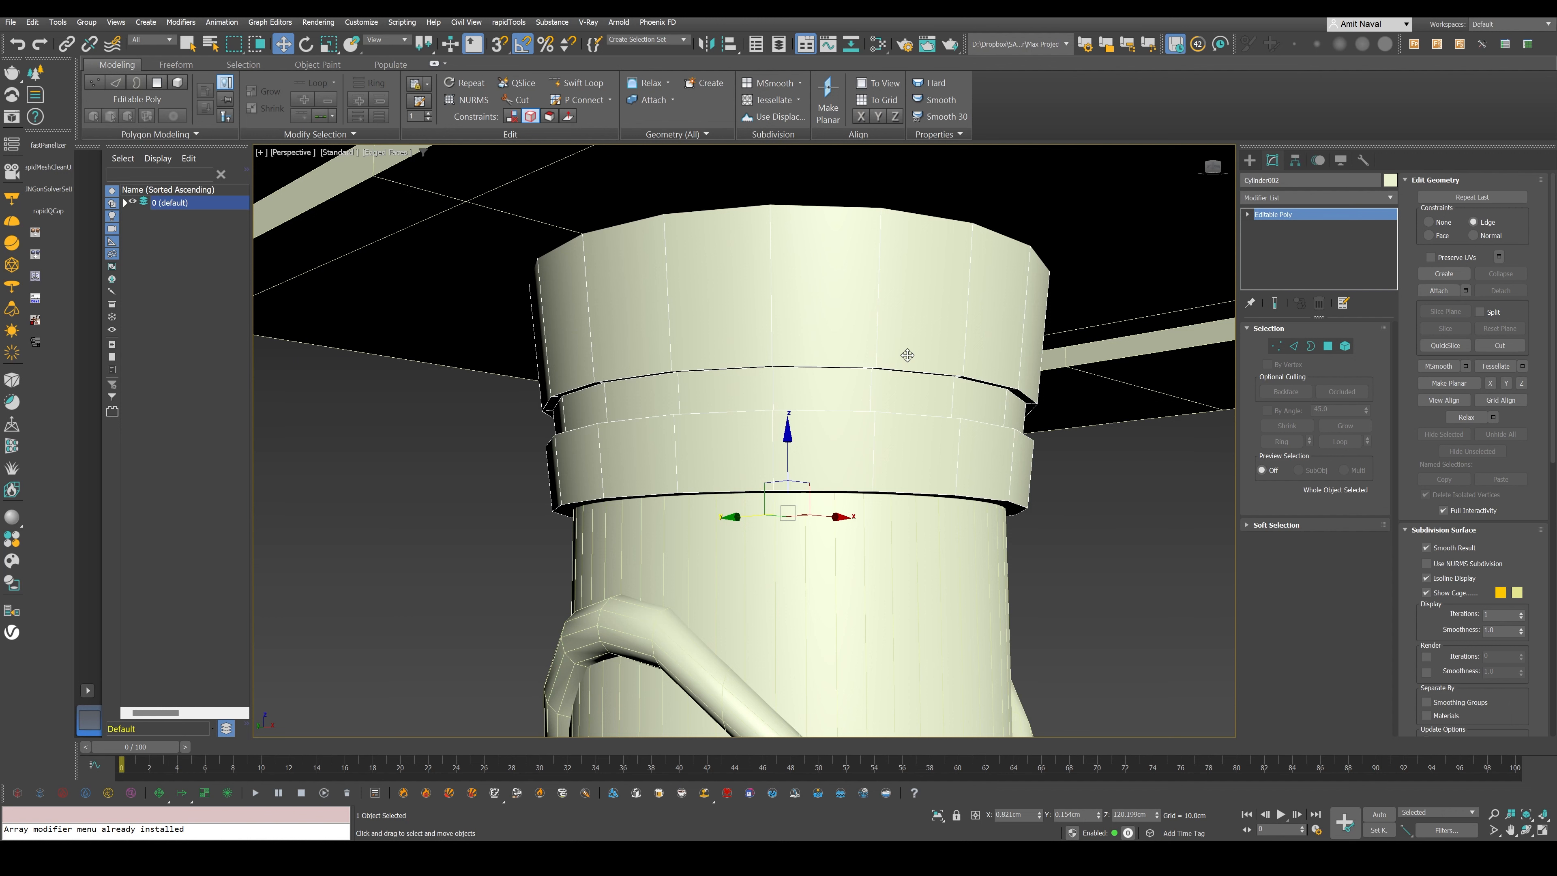
key("alt+q")
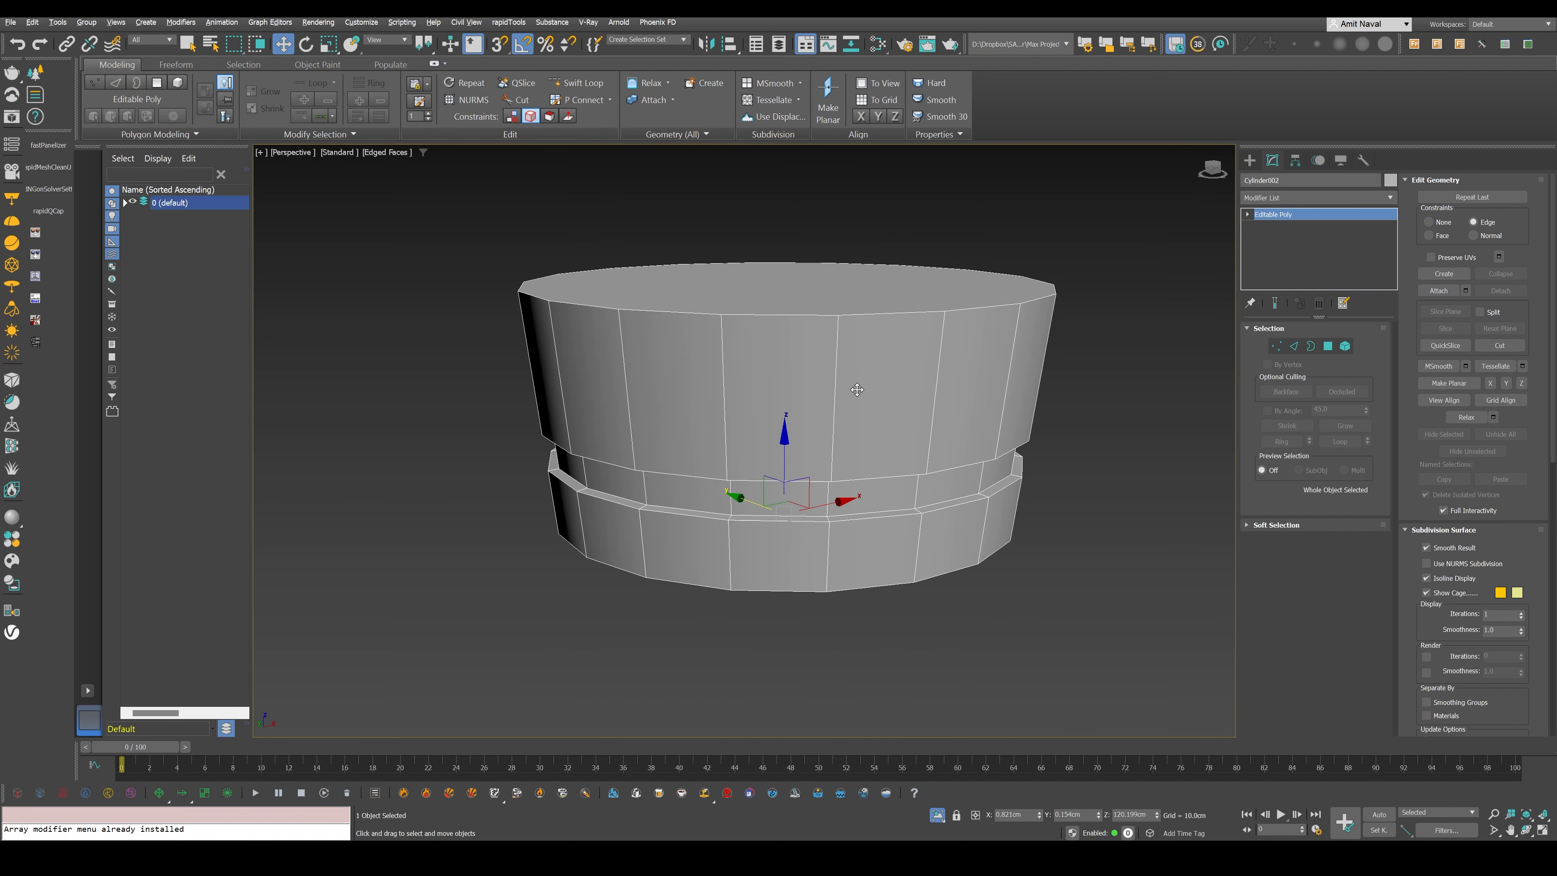
- Inset the collar's top face close to the rim and again toward the centre, and inset its bottom face
key("4")
left_click(816, 308)
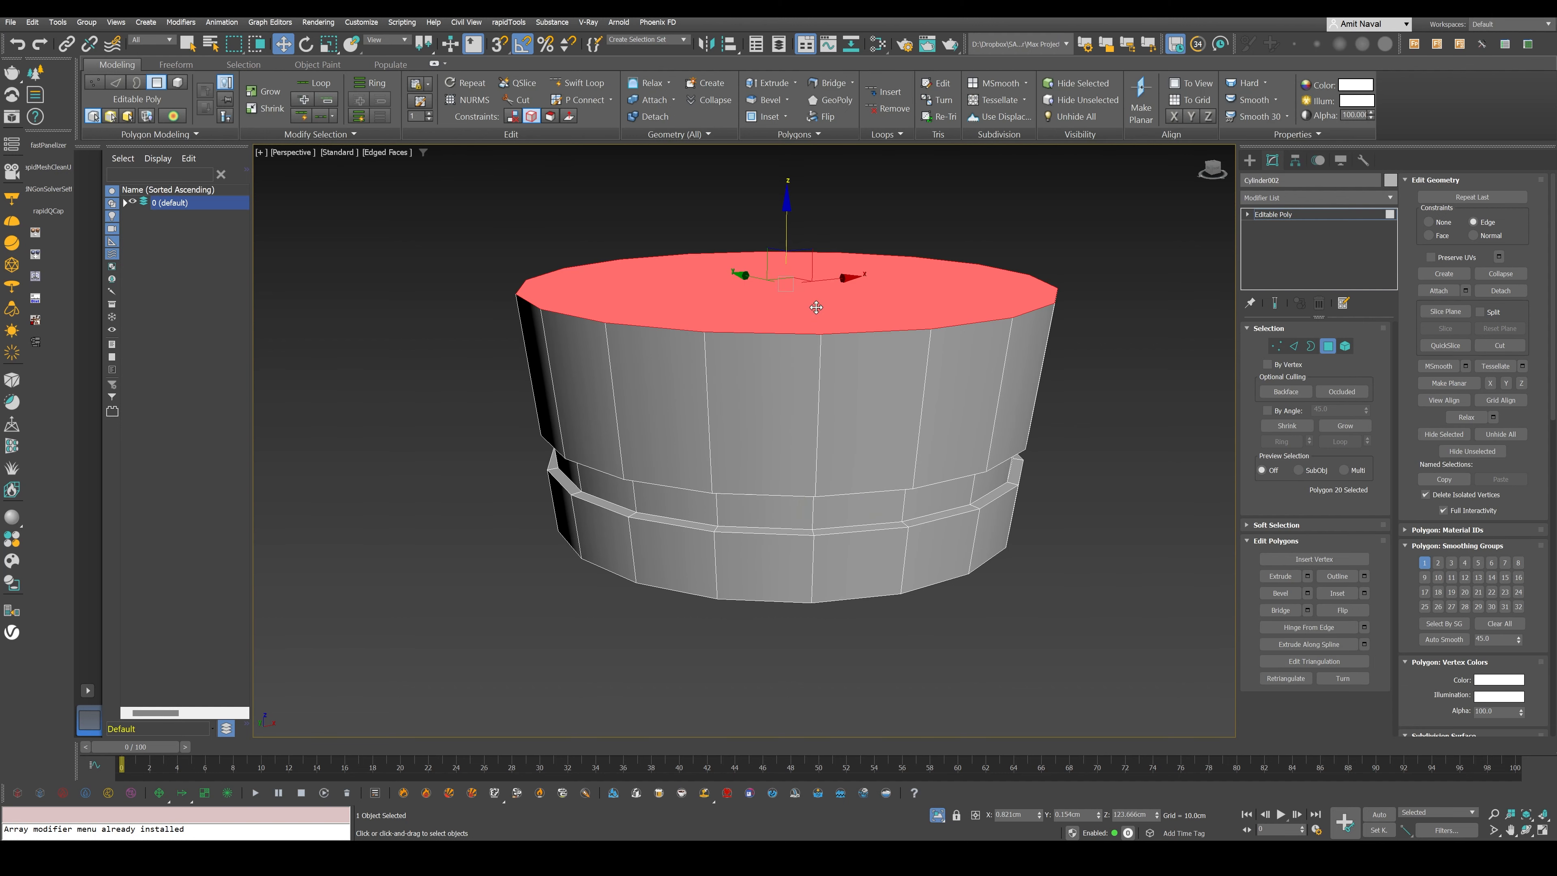
key("shift+i")
left_click_drag(805, 301, 808, 304)
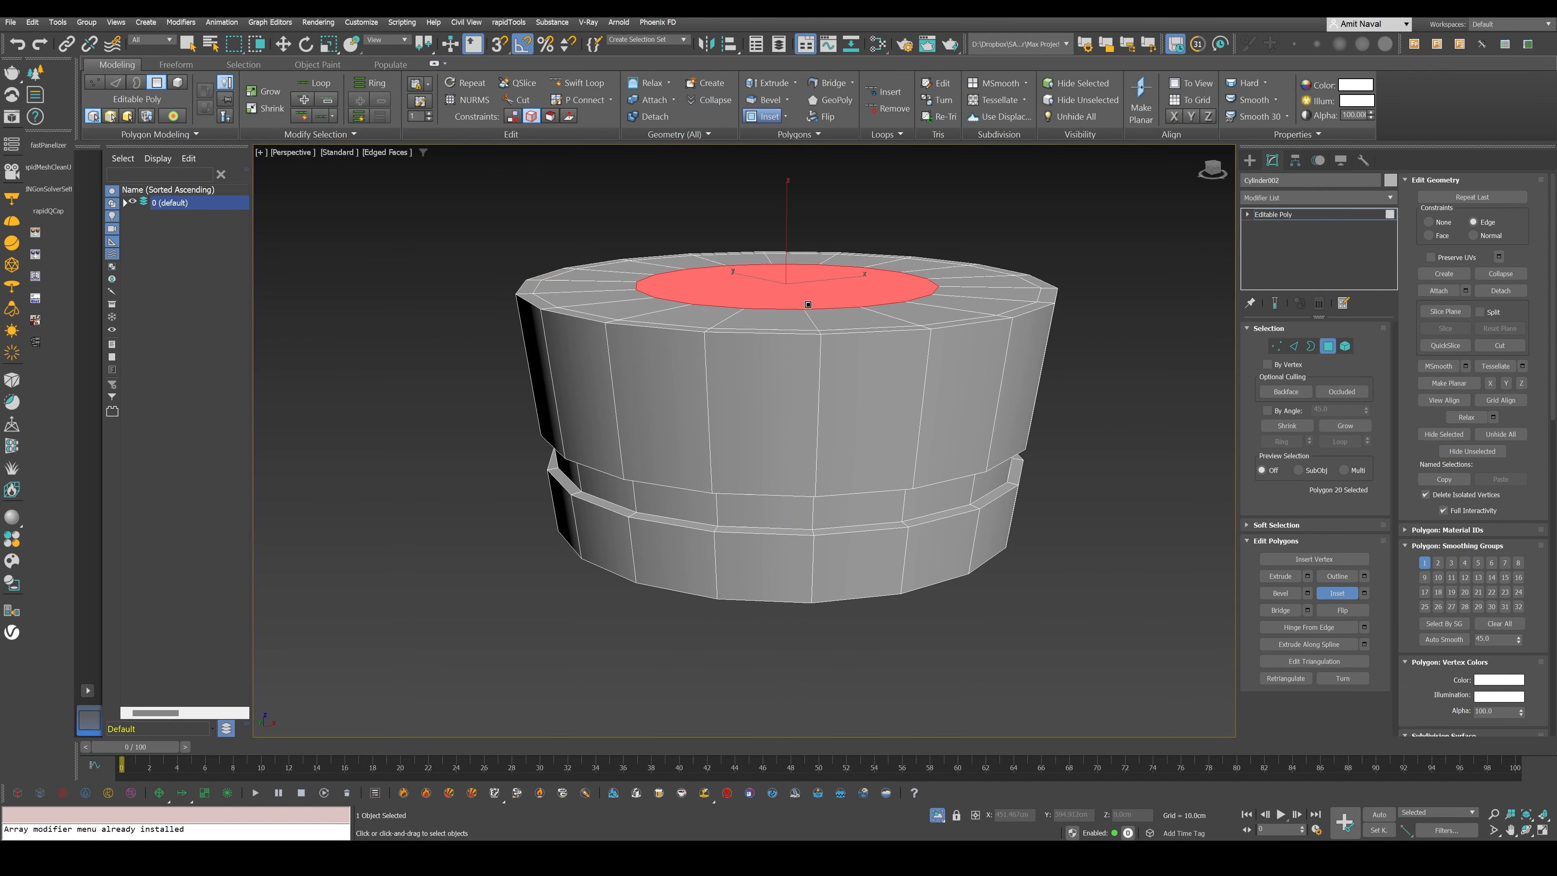
middle_click_drag(808, 304, 958, 440, "alt")
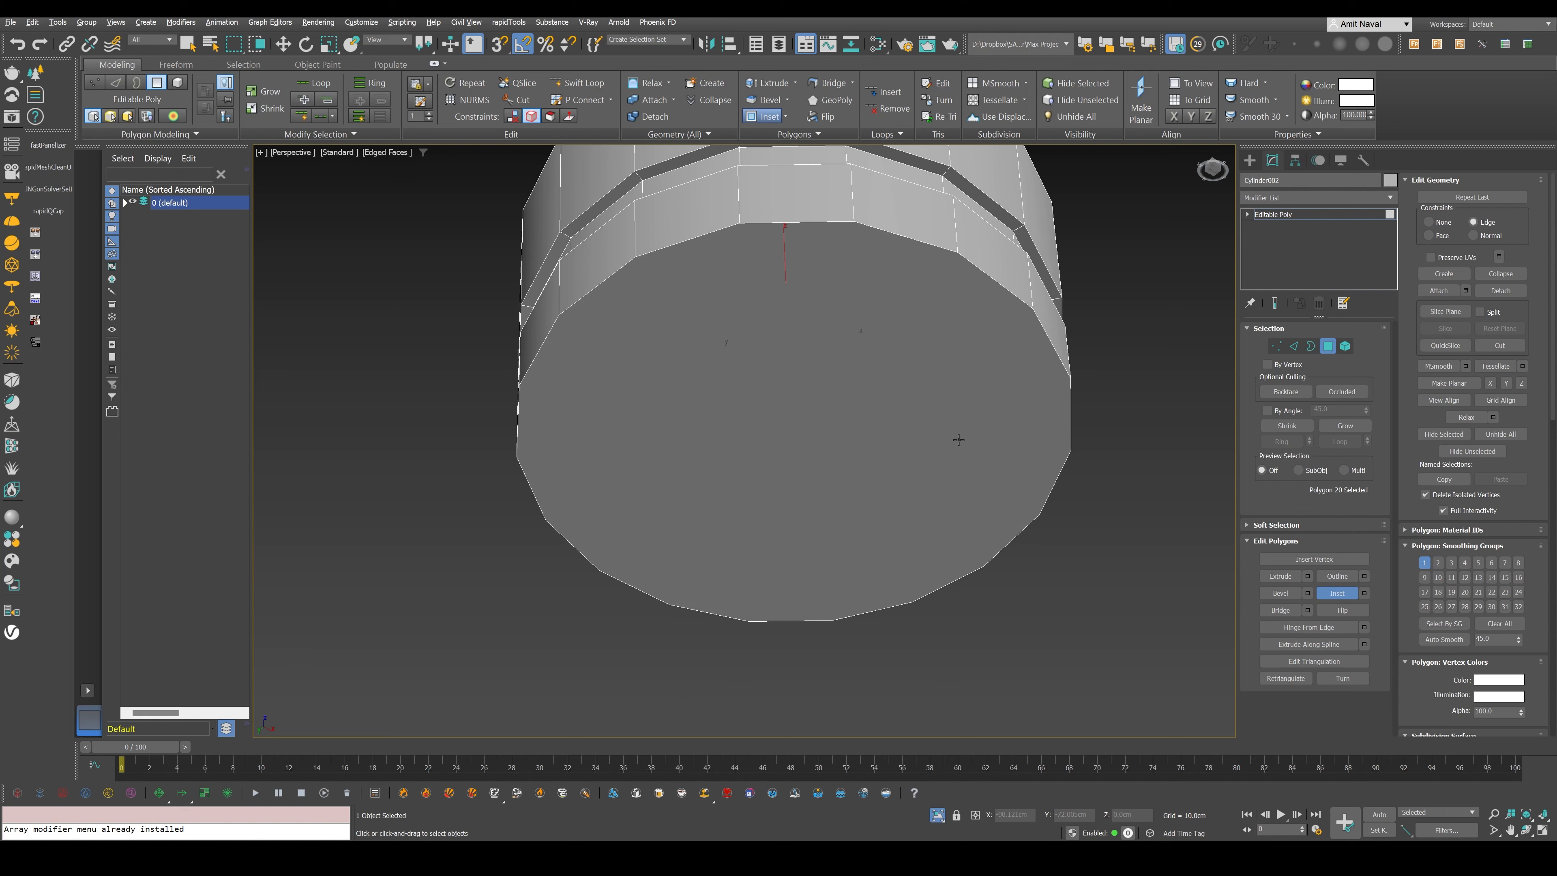
left_click_drag(958, 440, 843, 400)
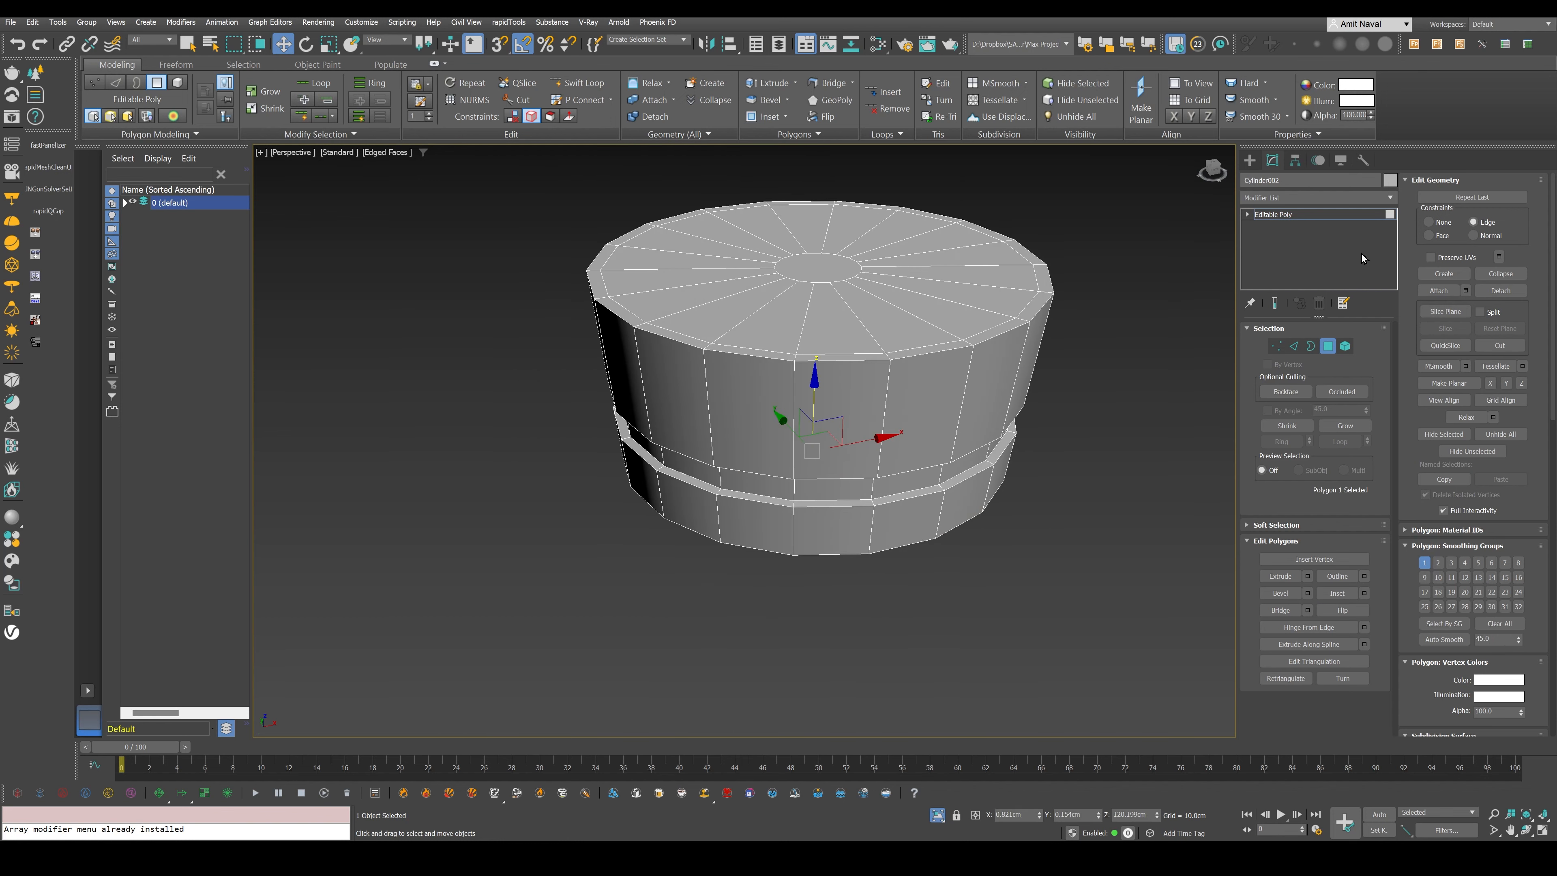
- Add a Chamfer modifier to the collar and reduce its amount to about 0.05 cm
left_click(1367, 199)
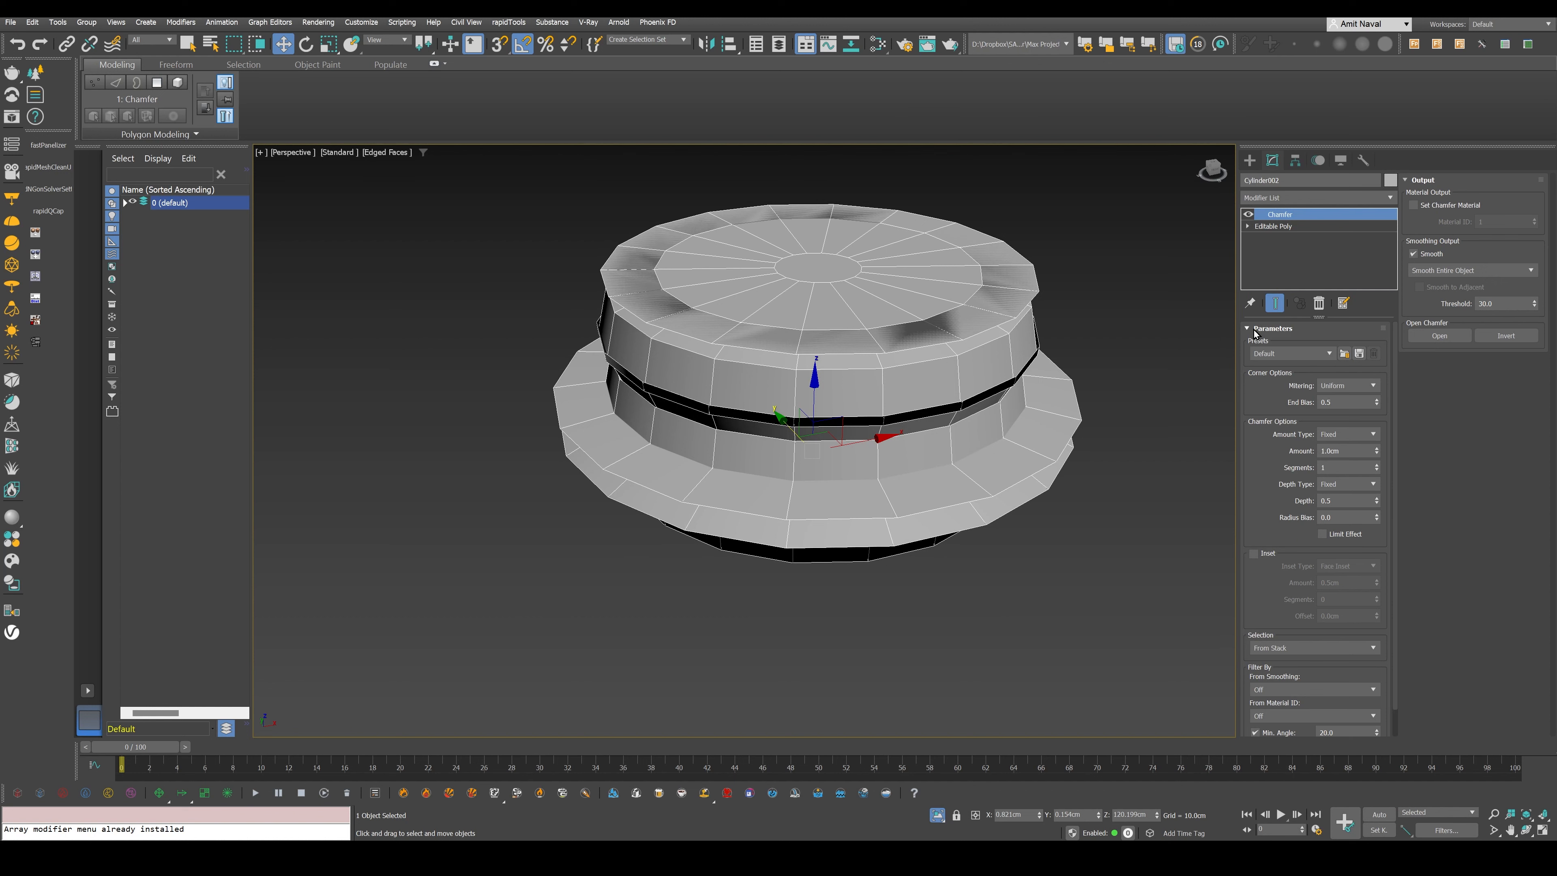
left_click_drag(1377, 451, 1372, 521)
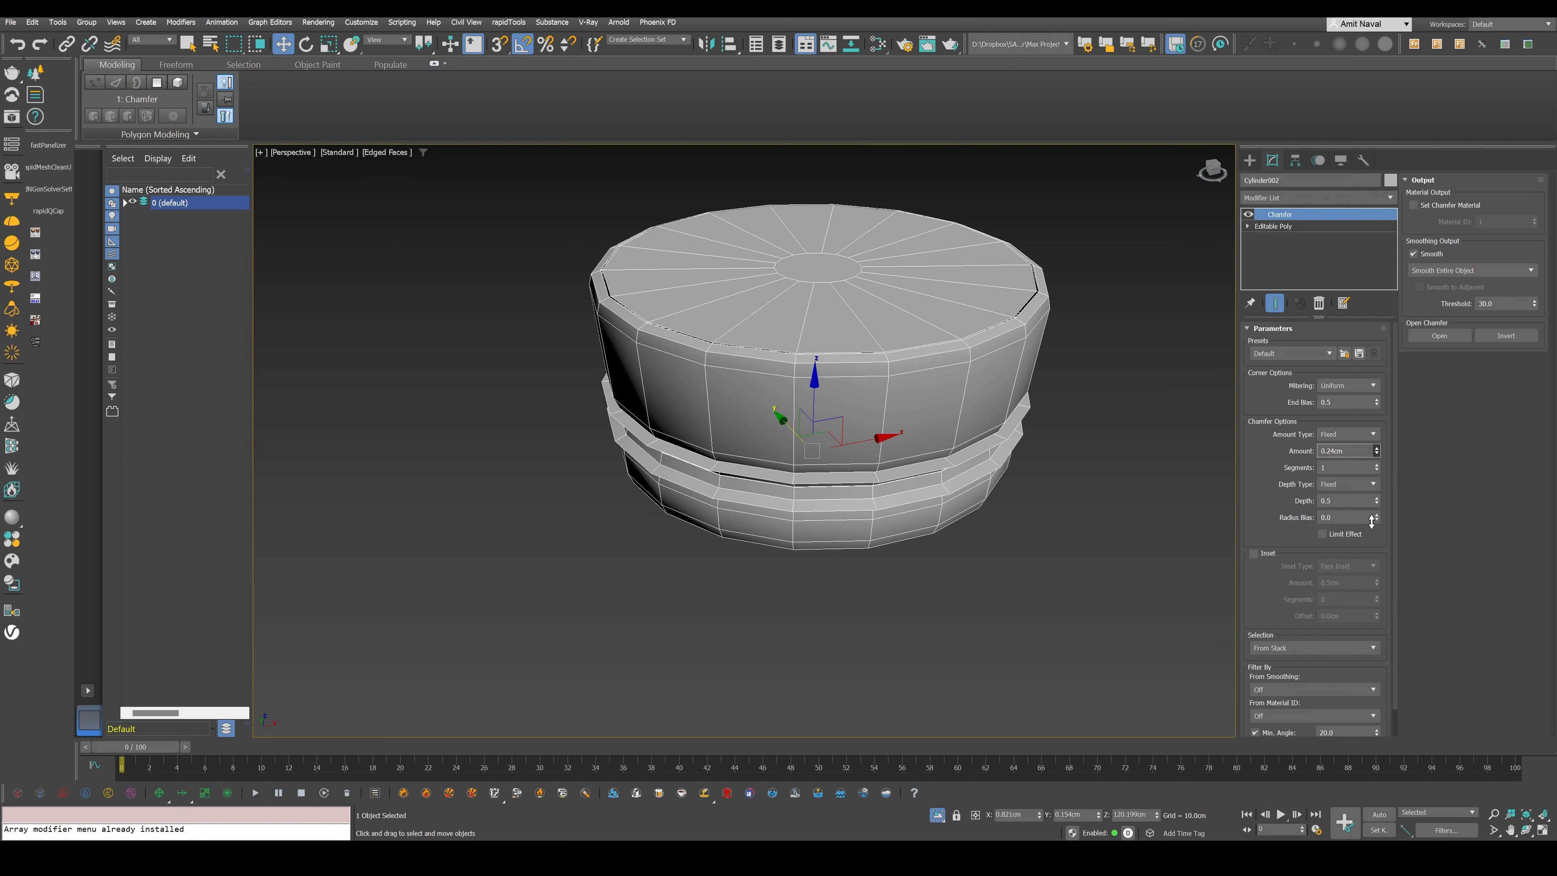
mouse_move(1372, 521)
left_mouse_down()
mouse_move(1374, 502)
mouse_move(1362, 538)
left_mouse_up()
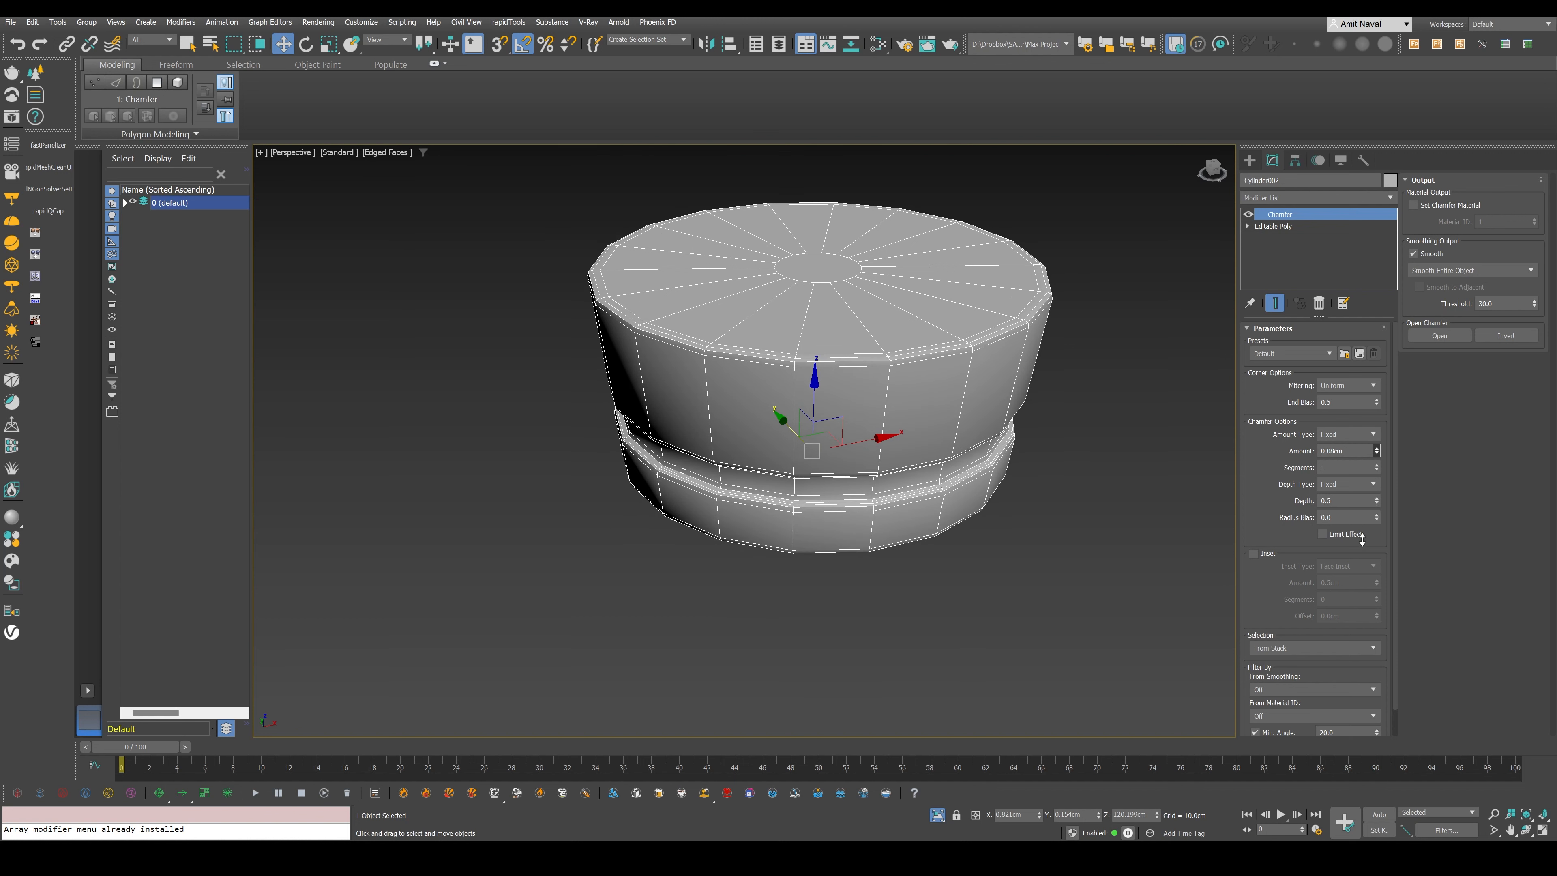
left_click_drag(1362, 539, 1364, 545)
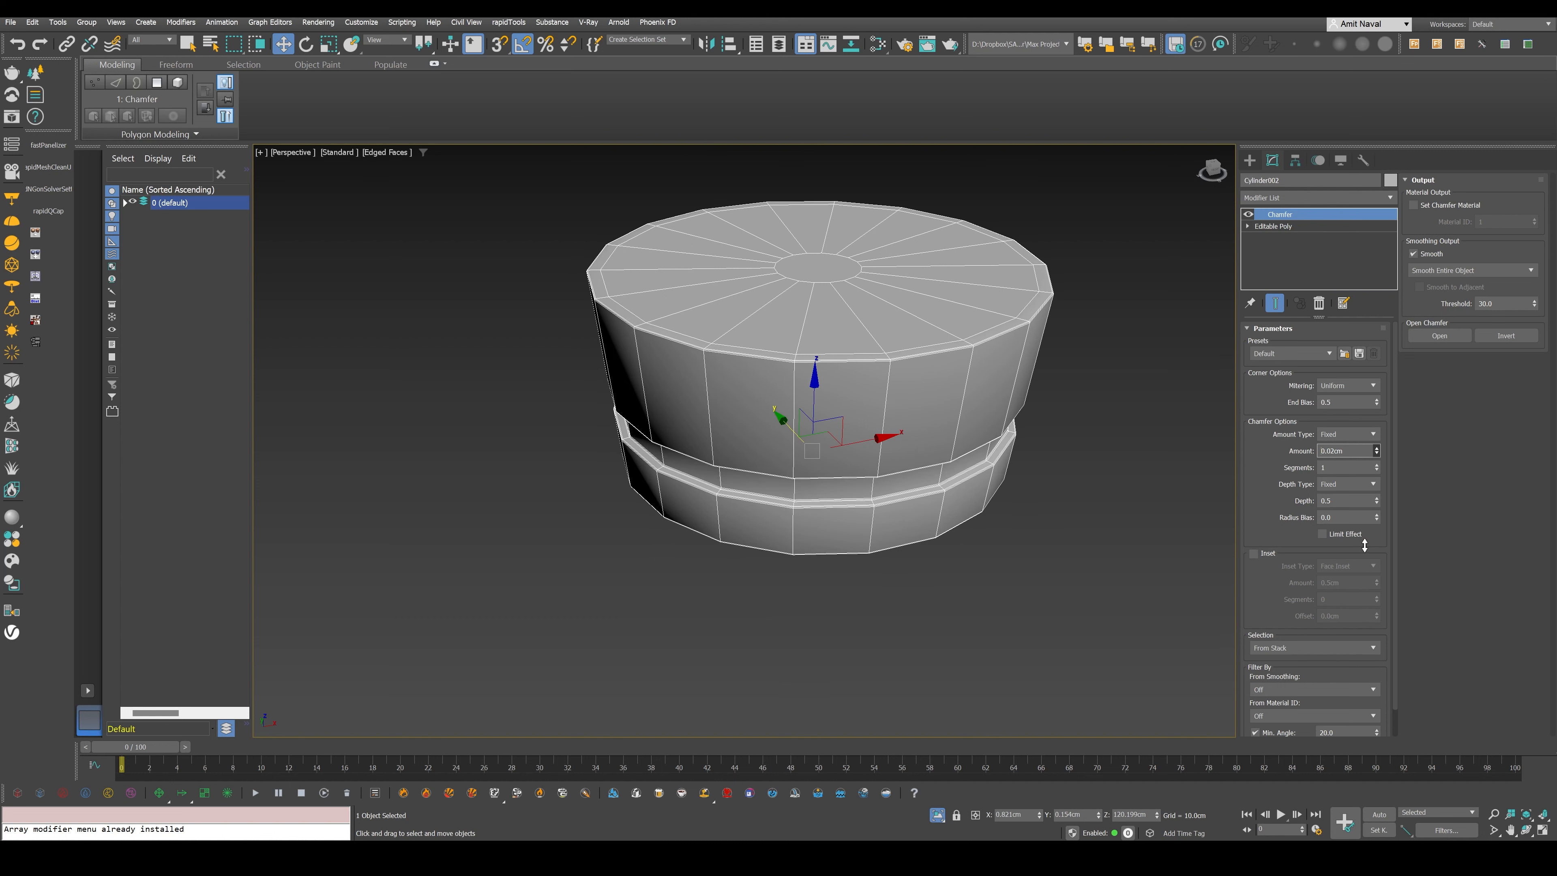
scroll(774, 436, "up", 3)
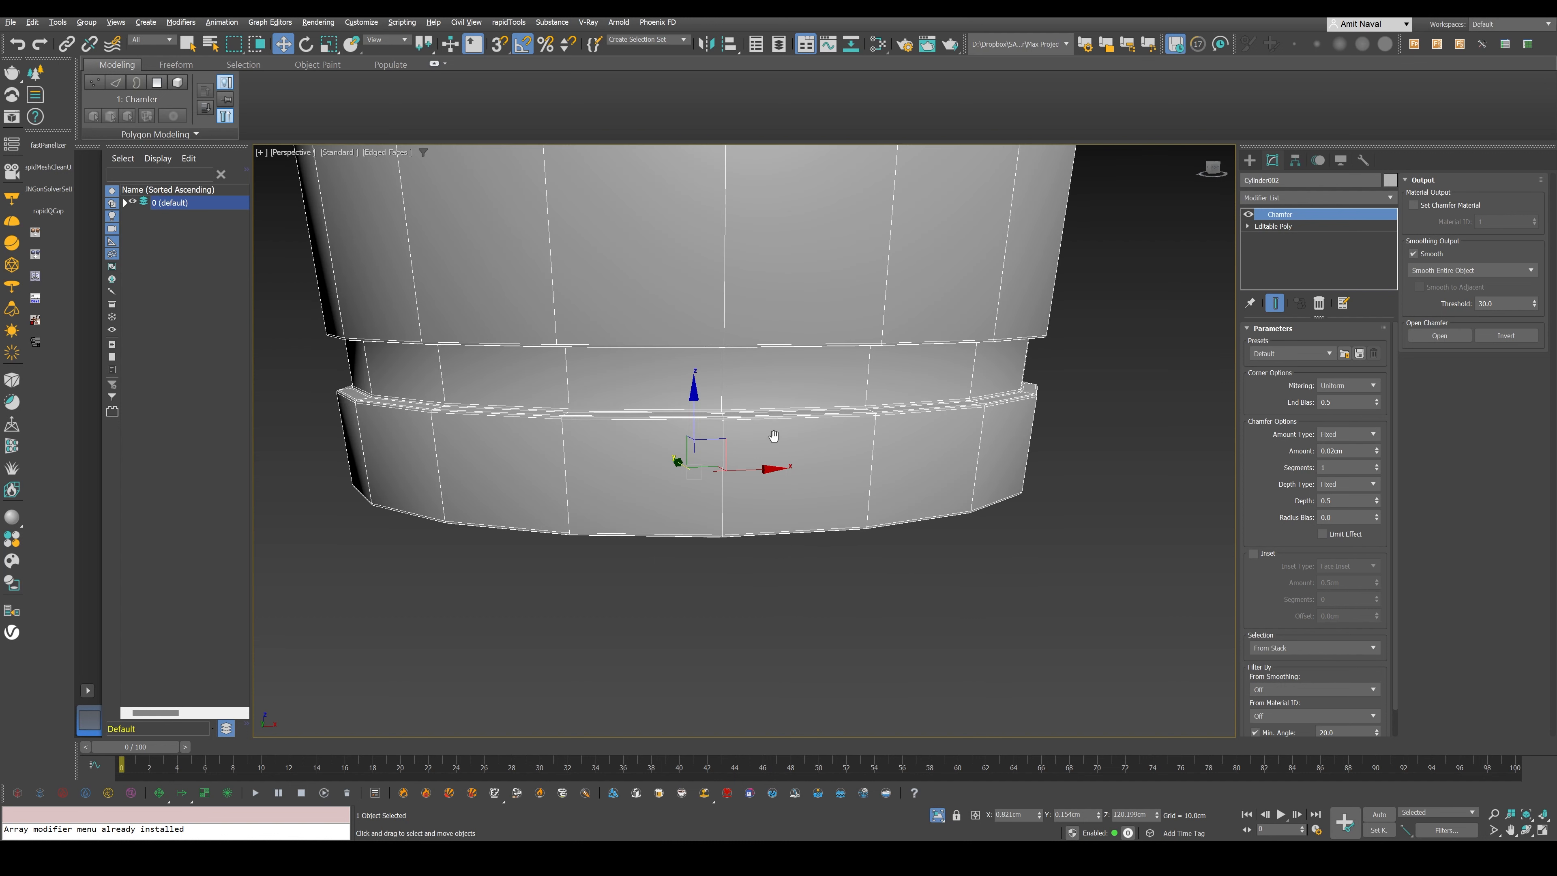
middle_click_drag(773, 435, 1044, 468, "alt")
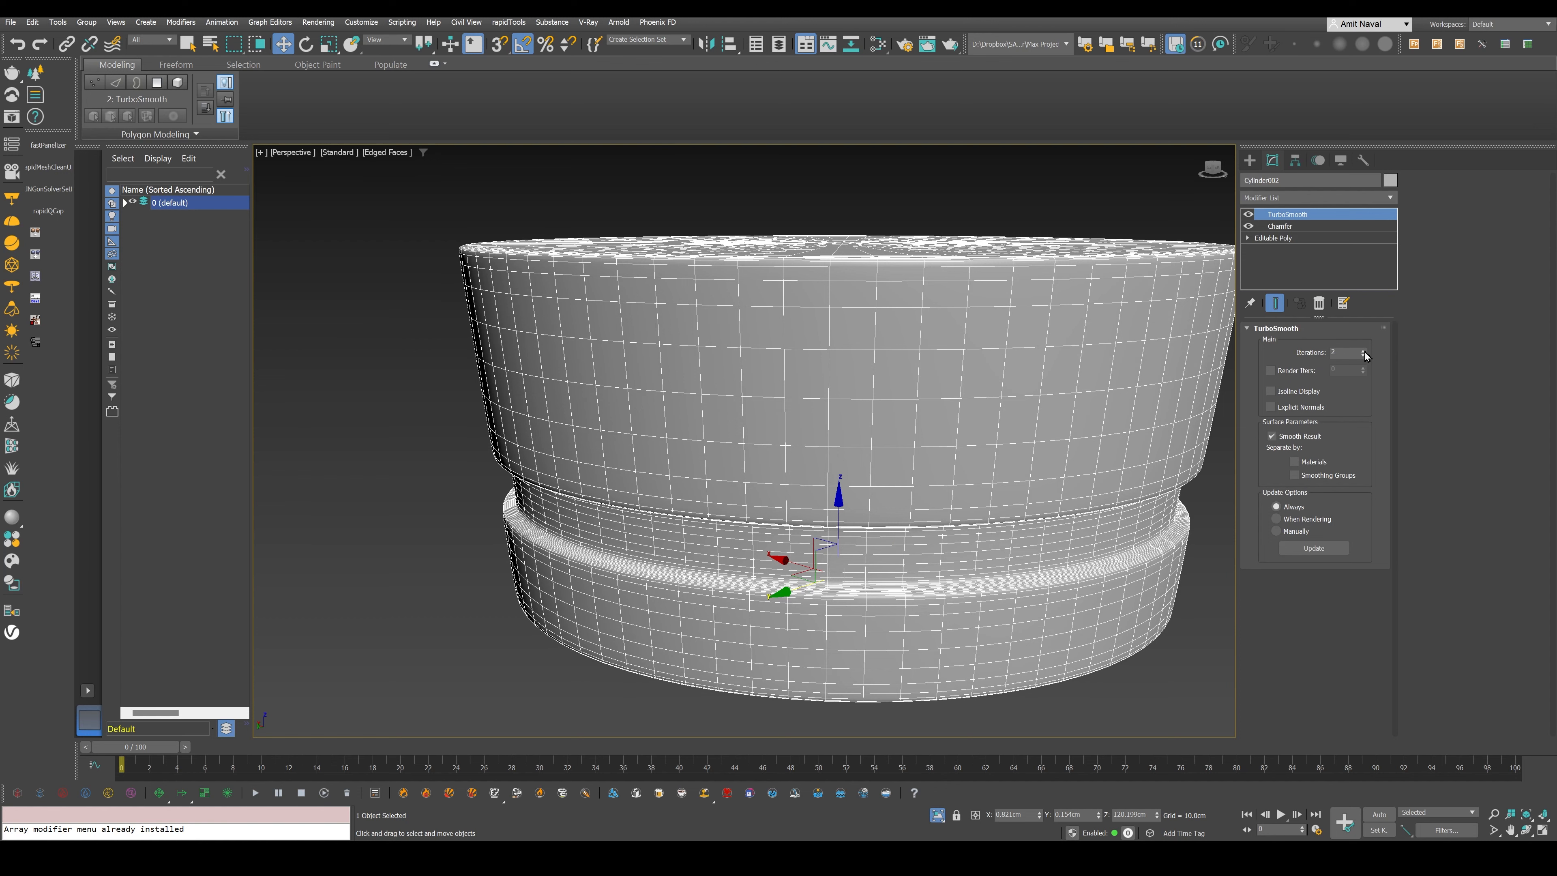
- Add a TurboSmooth modifier with 2 iterations above the collar's Chamfer, hide the edges, and show the whole hammer again
key("F4")
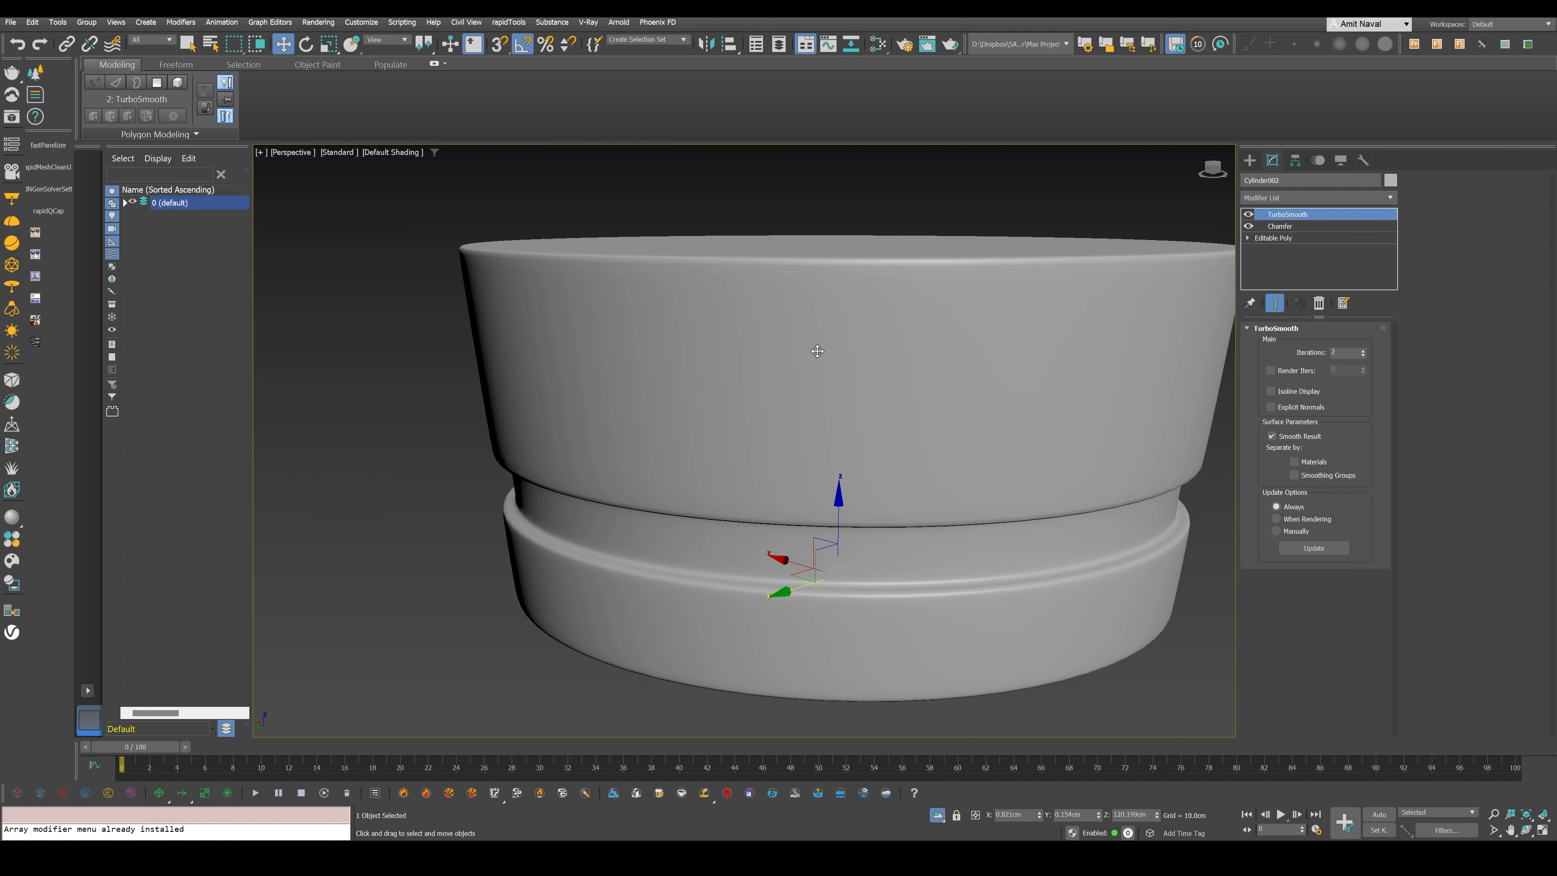
scroll(817, 351, "down", 3)
middle_click_drag(817, 351, 840, 437, "alt")
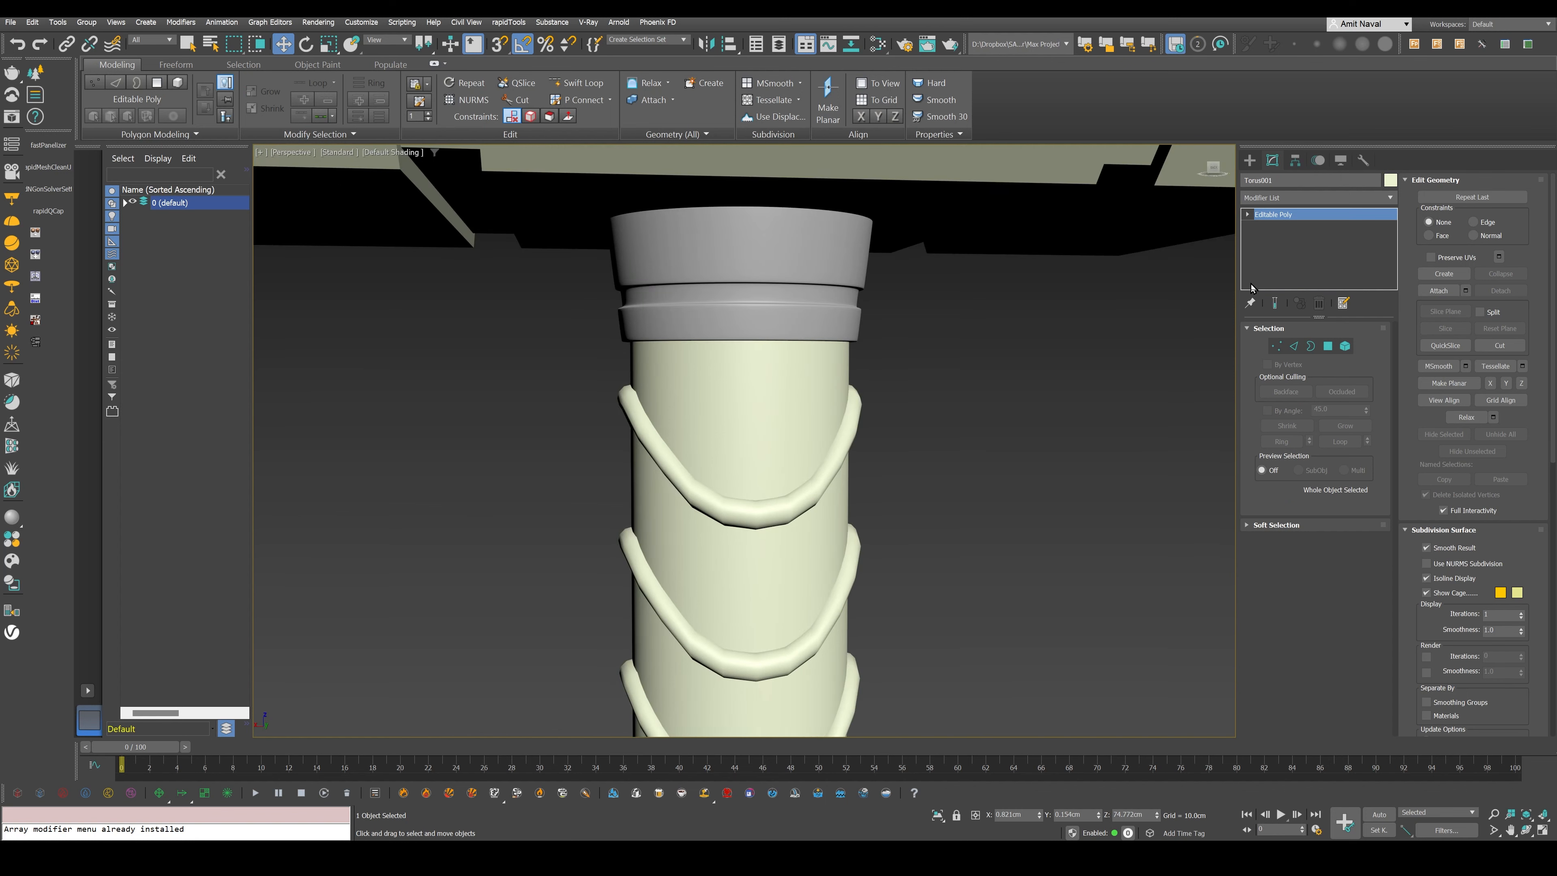
- Add a TurboSmooth modifier to the curved handle ridges and change their object colour to yellow from the AutoCAD ACI palette
left_click(1338, 197)
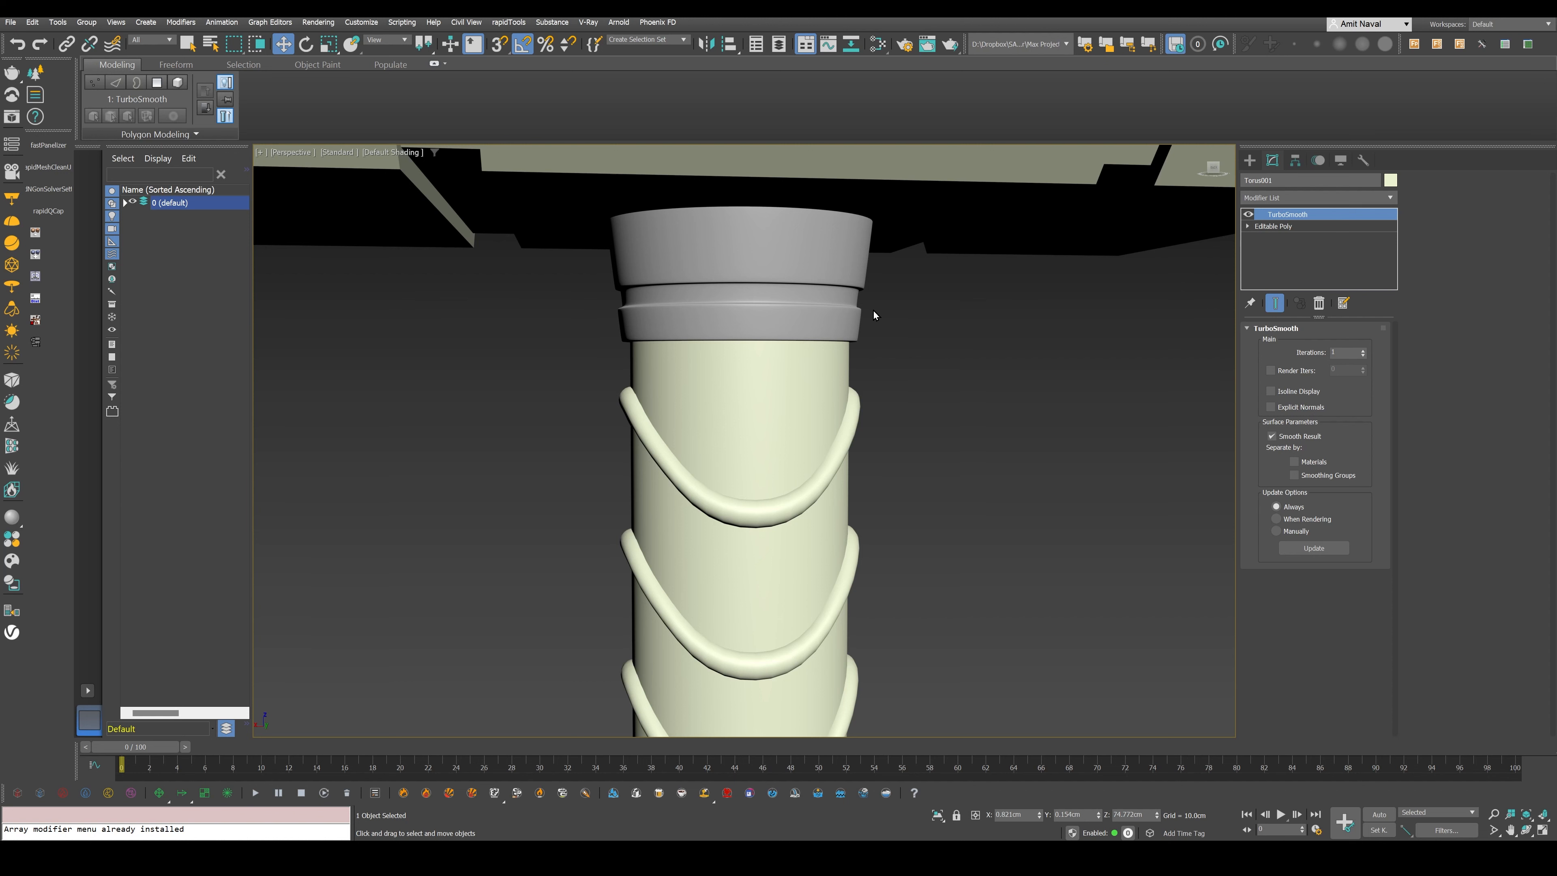
scroll(874, 311, "down", 5)
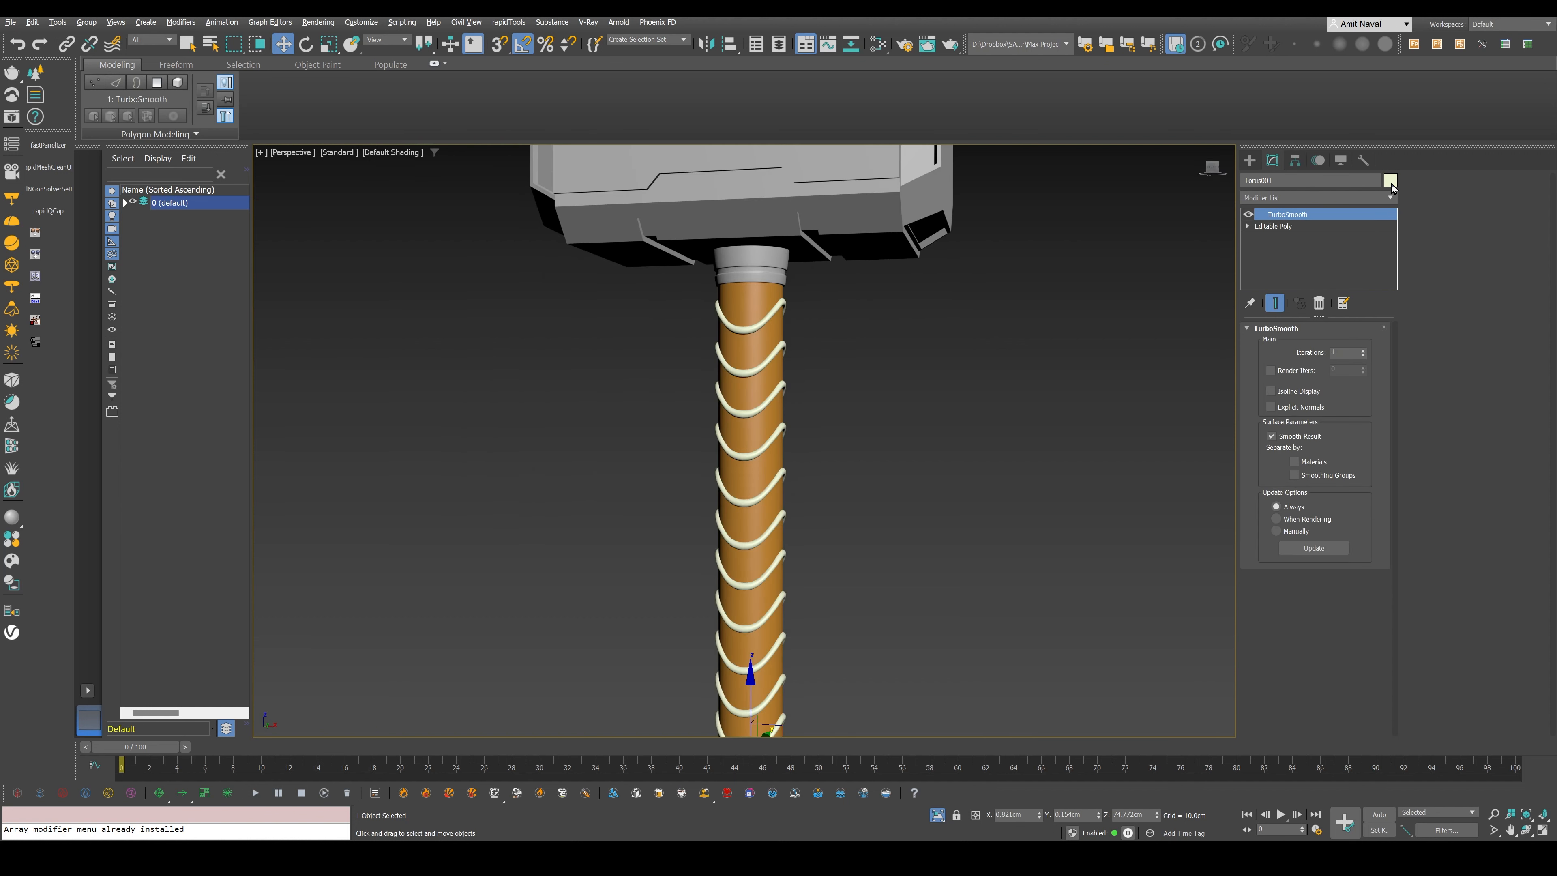
left_click(1391, 180)
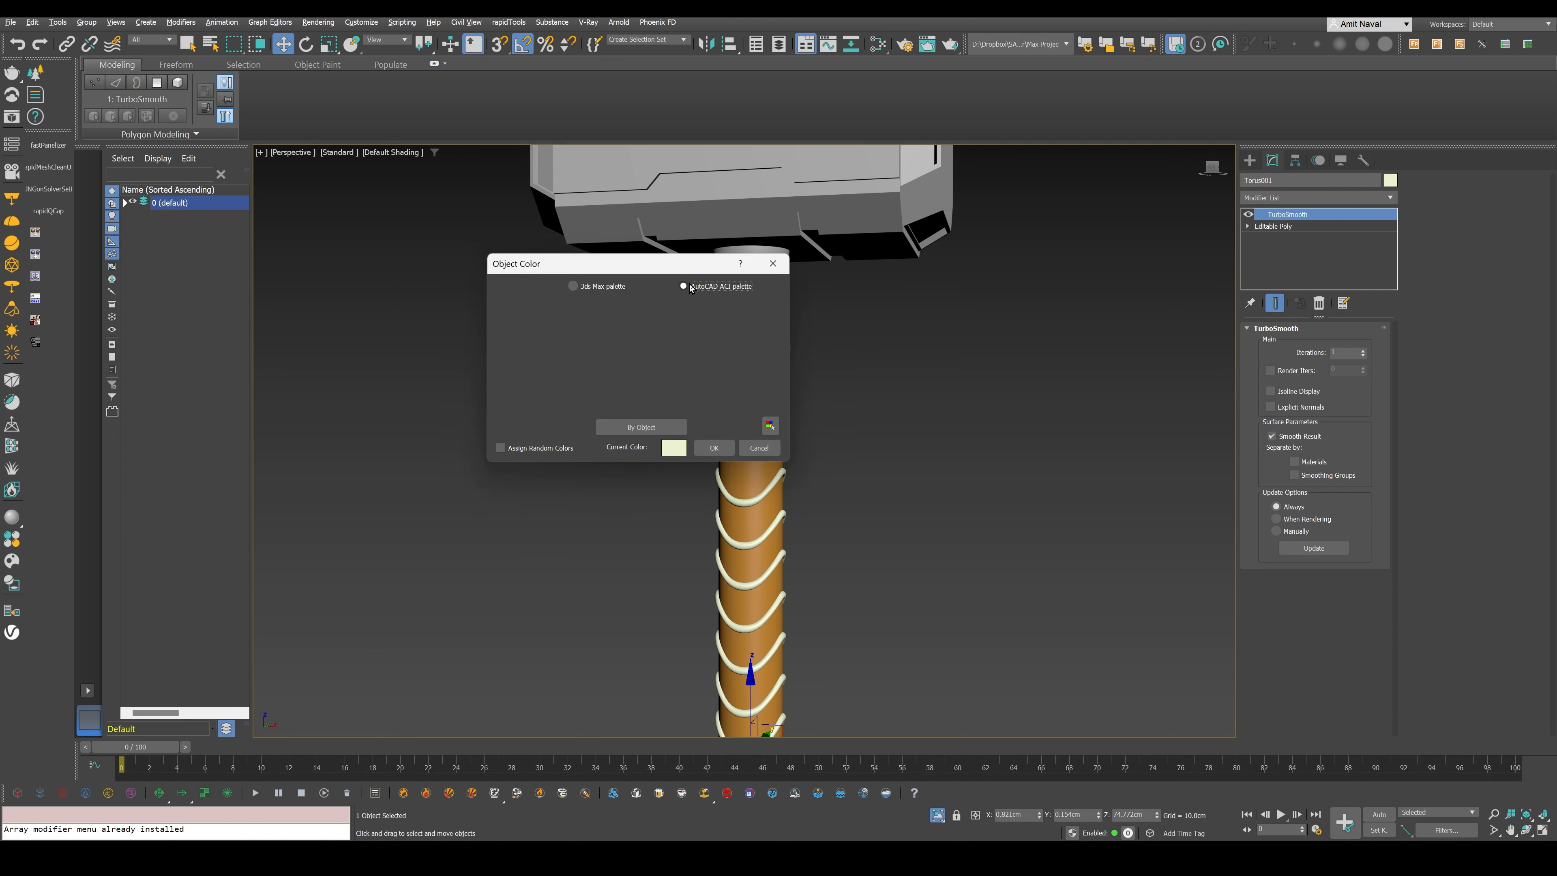
left_click(684, 286)
left_click(524, 331)
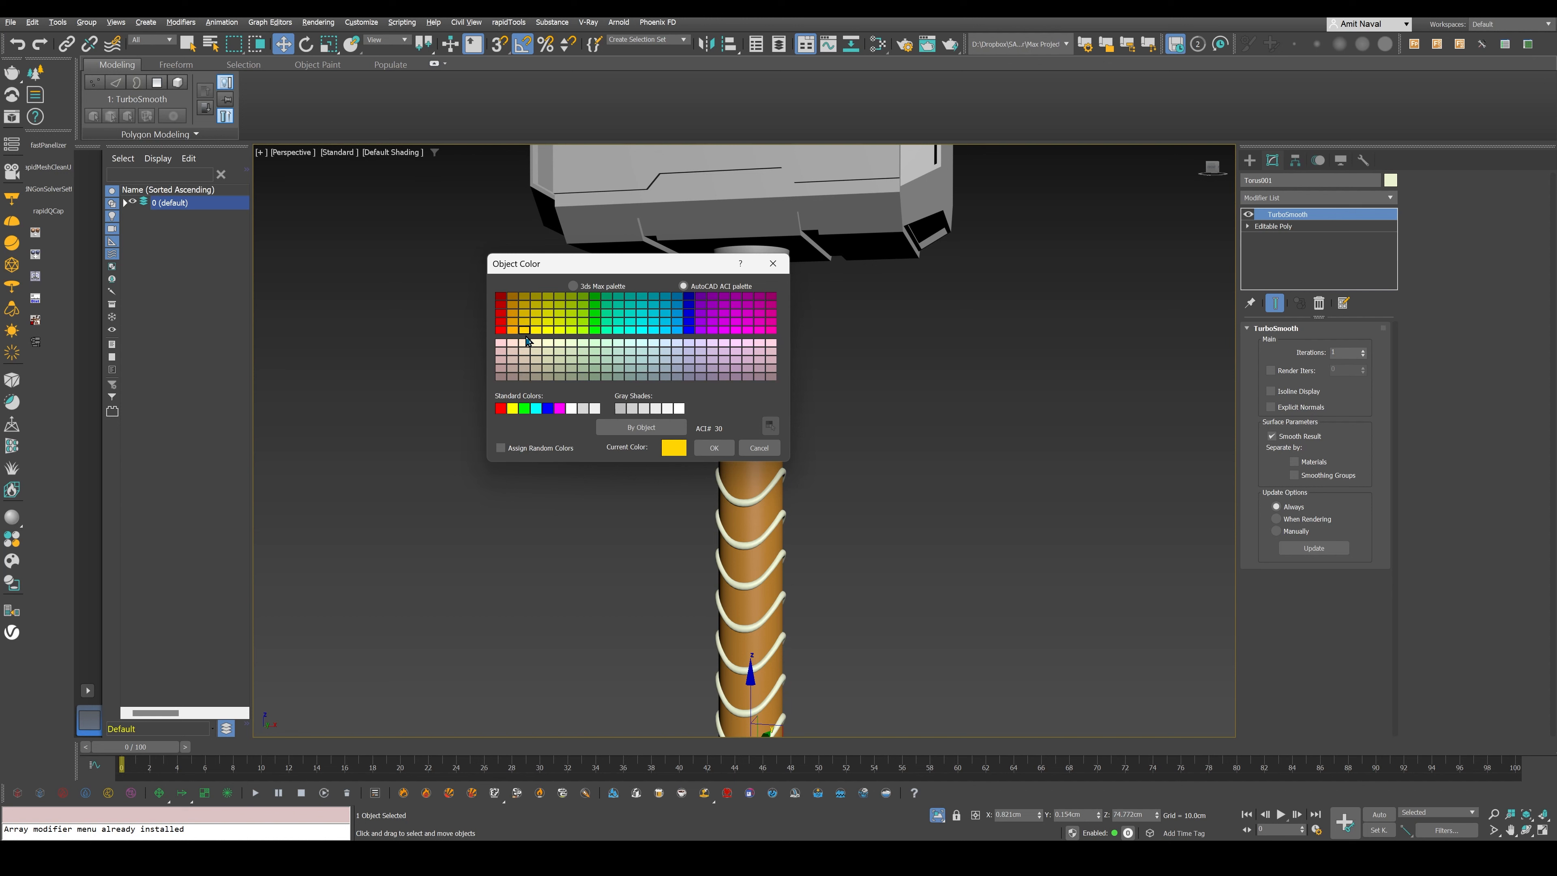
left_click(714, 447)
scroll(824, 497, "down", 5)
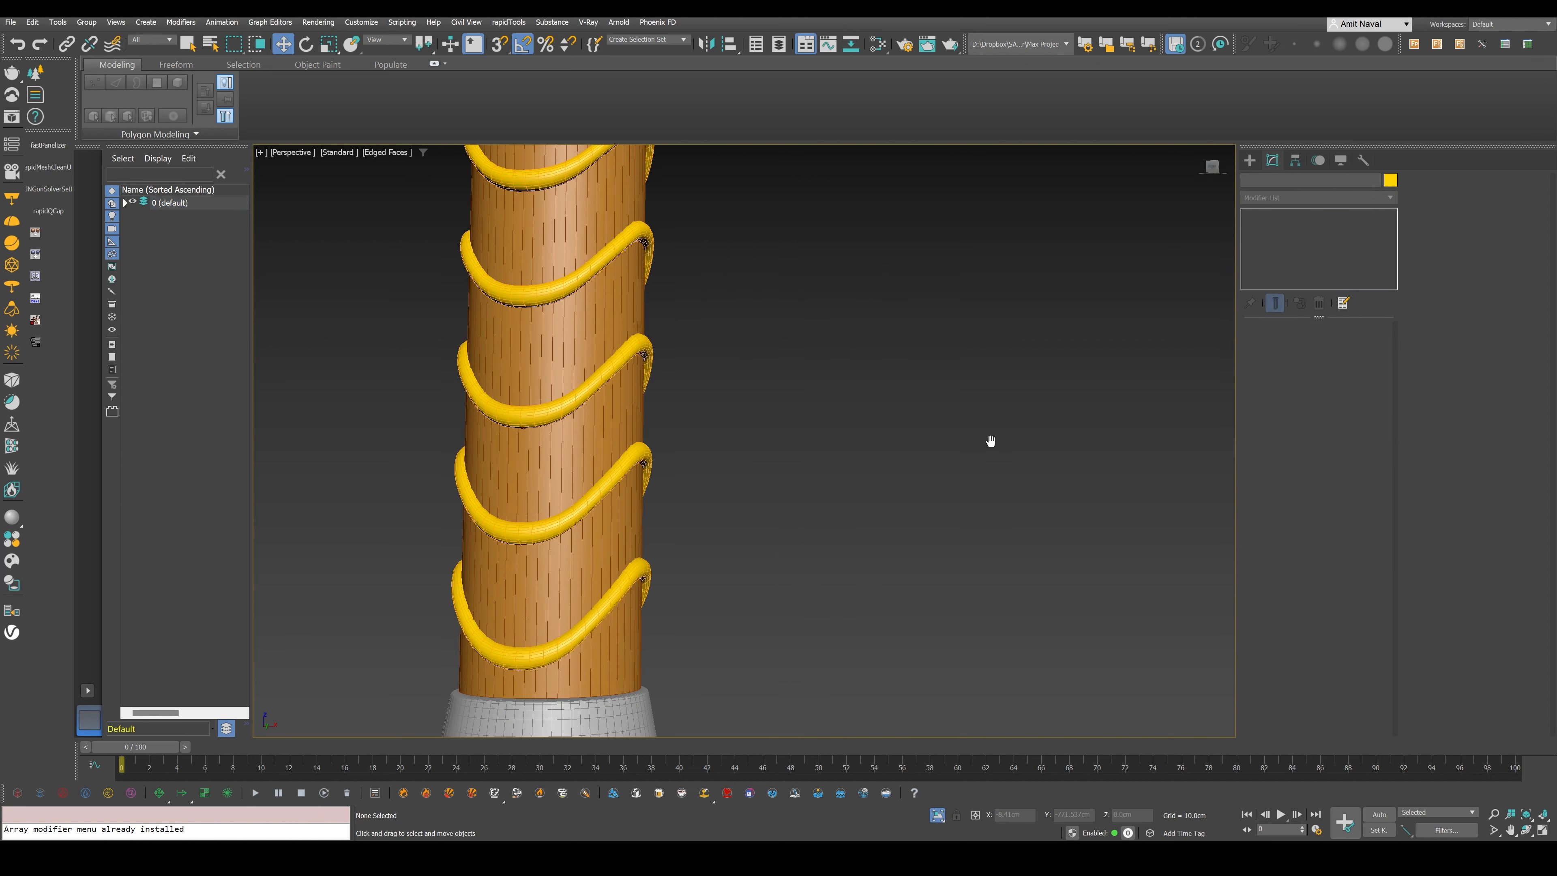
- Switch a front viewport to the Left view, maximize it, and examine the handle and pommel from the side
scroll(990, 442, "down", 6)
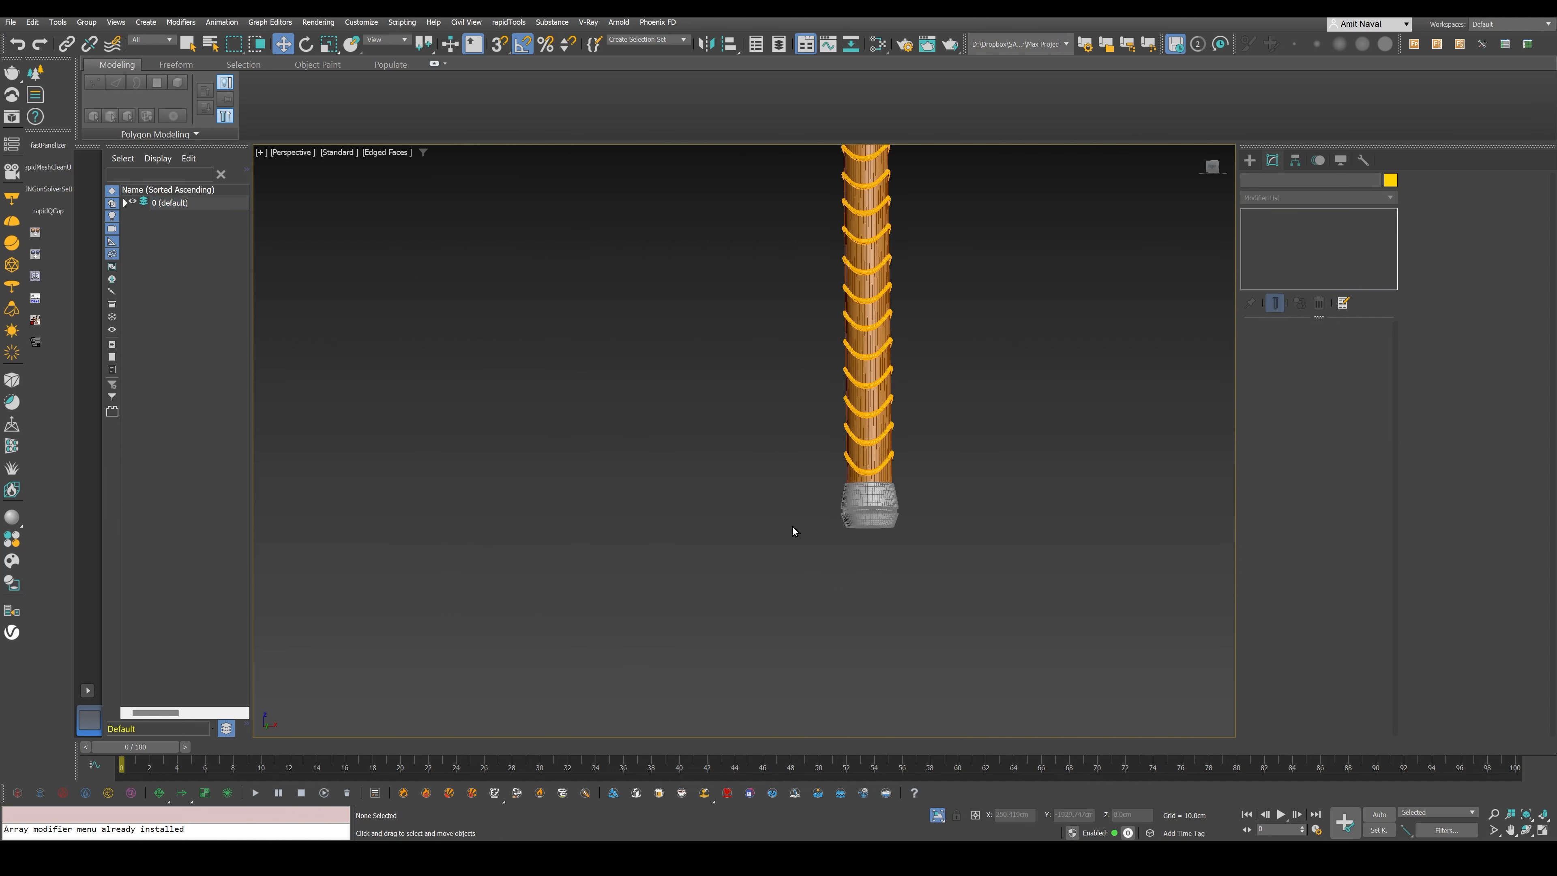
scroll(853, 588, "down", 4)
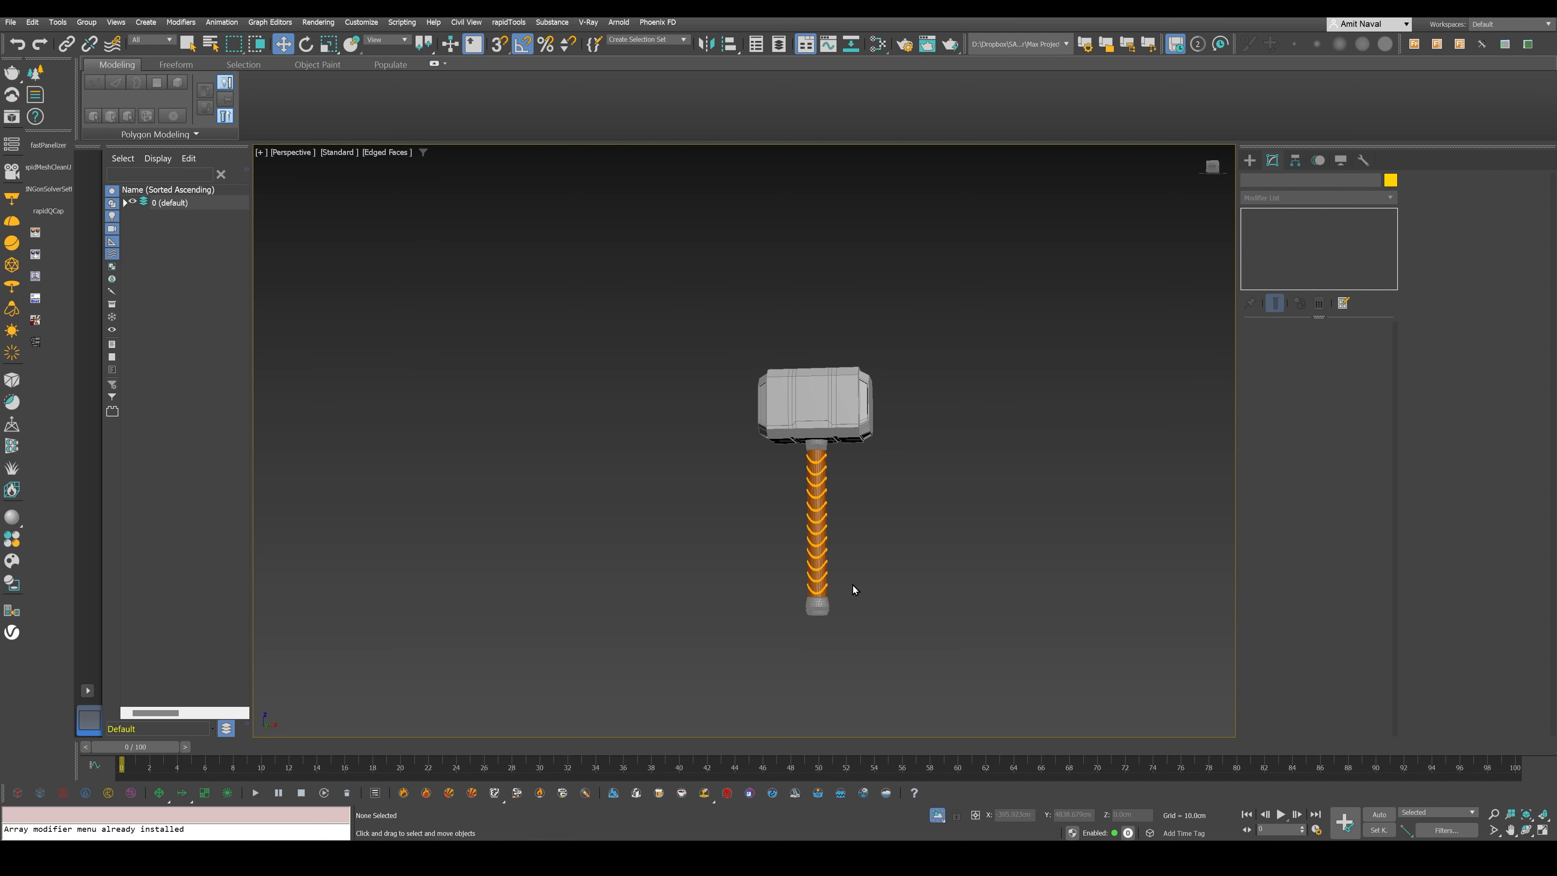
key("alt+w")
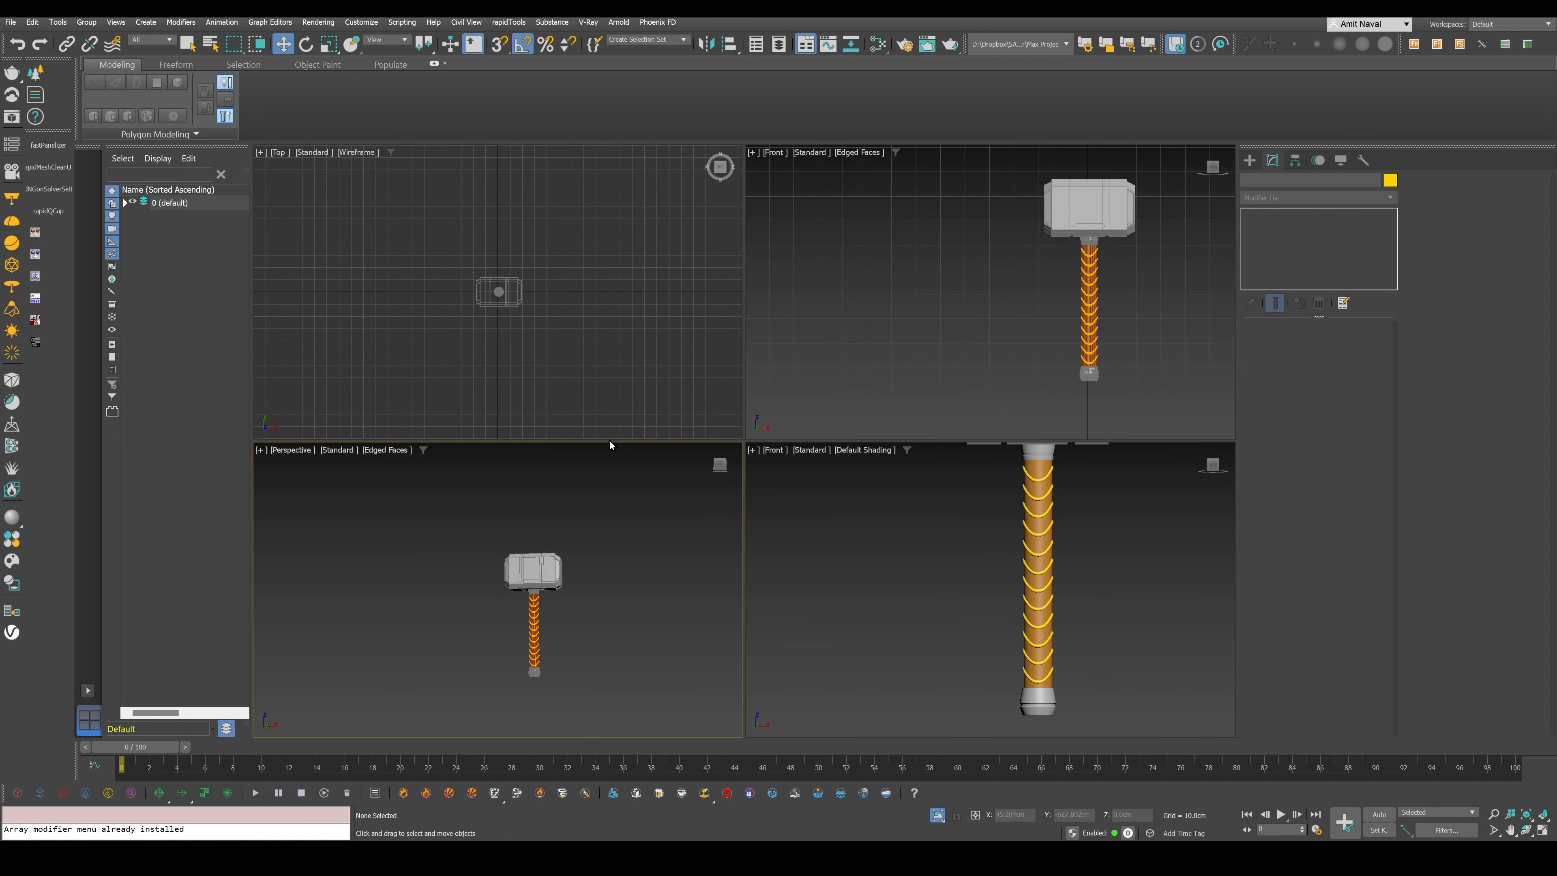
left_click(958, 541)
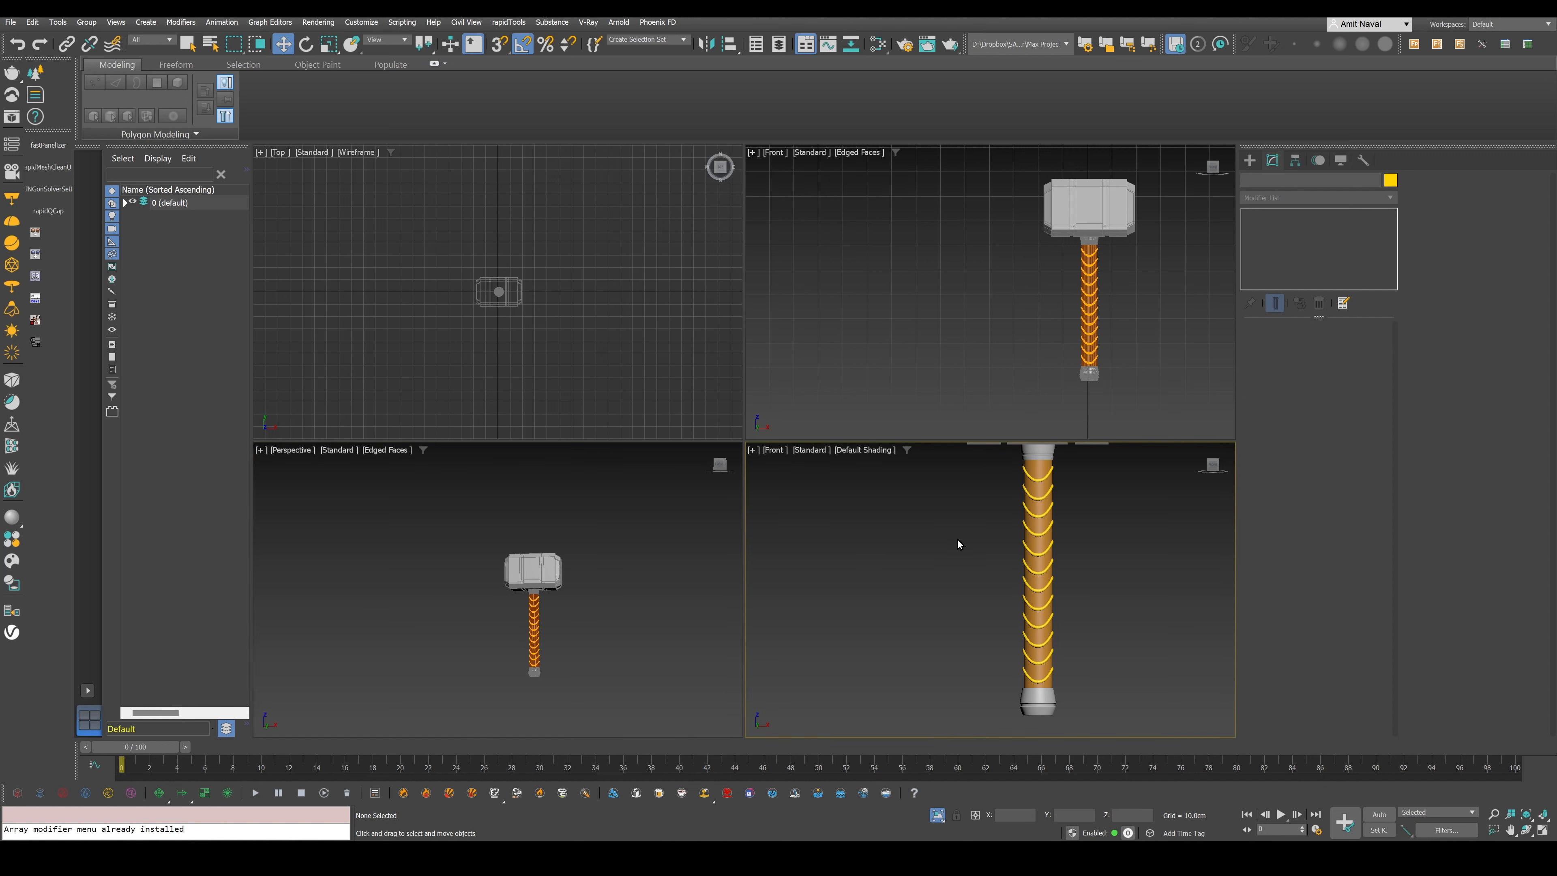
key("l")
key("alt+w")
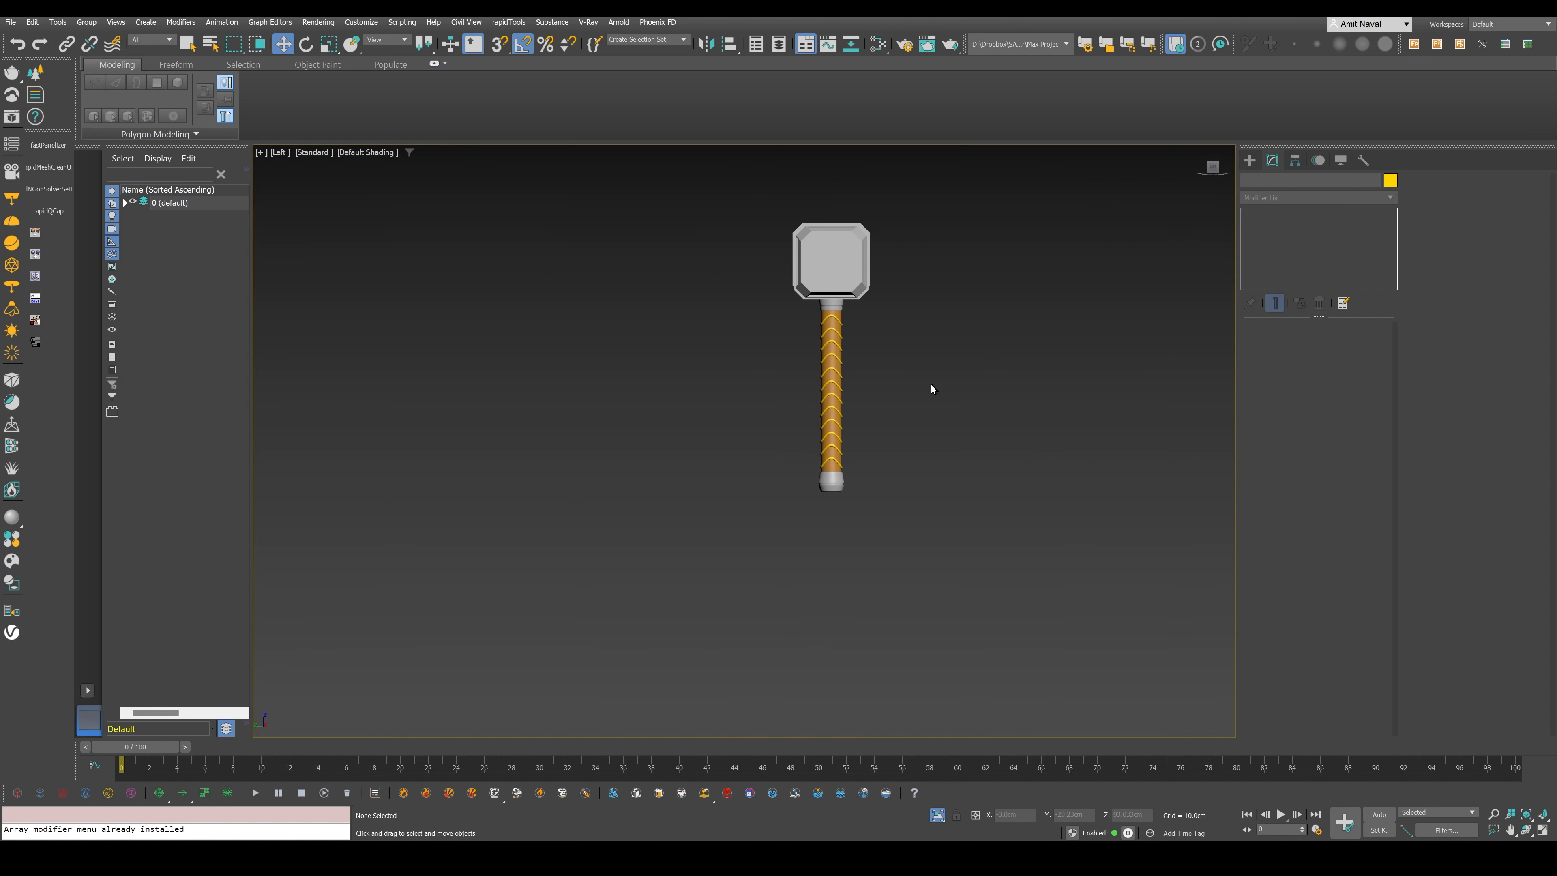
scroll(854, 473, "up", 5)
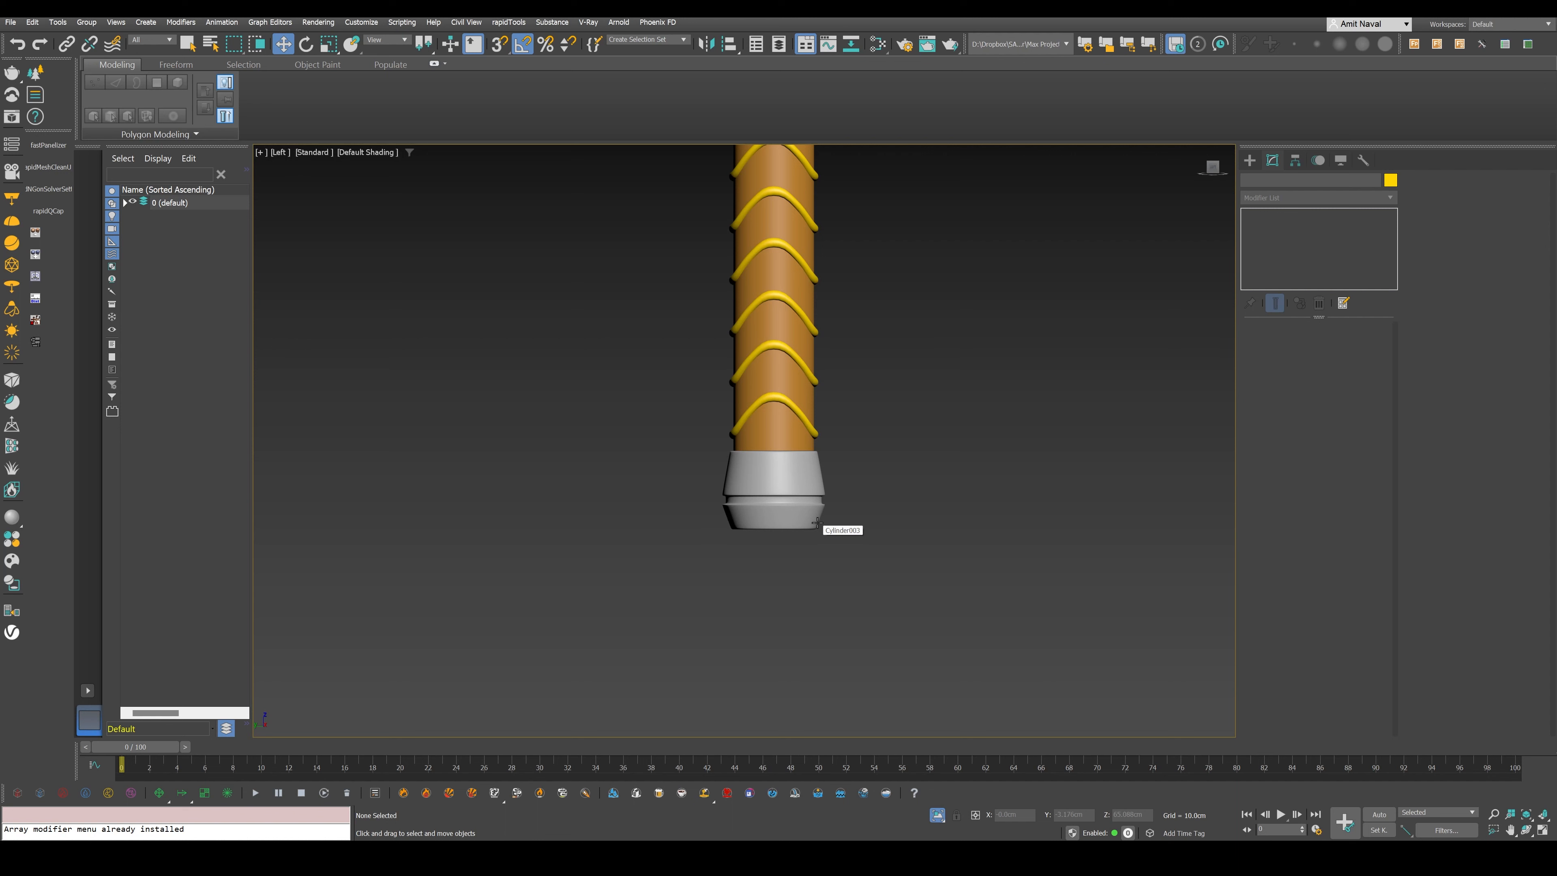
- Create a plane about 4 by 4 cm directly below the pommel, show edged faces, and give the plane an orange-brown object colour
left_click(1250, 161)
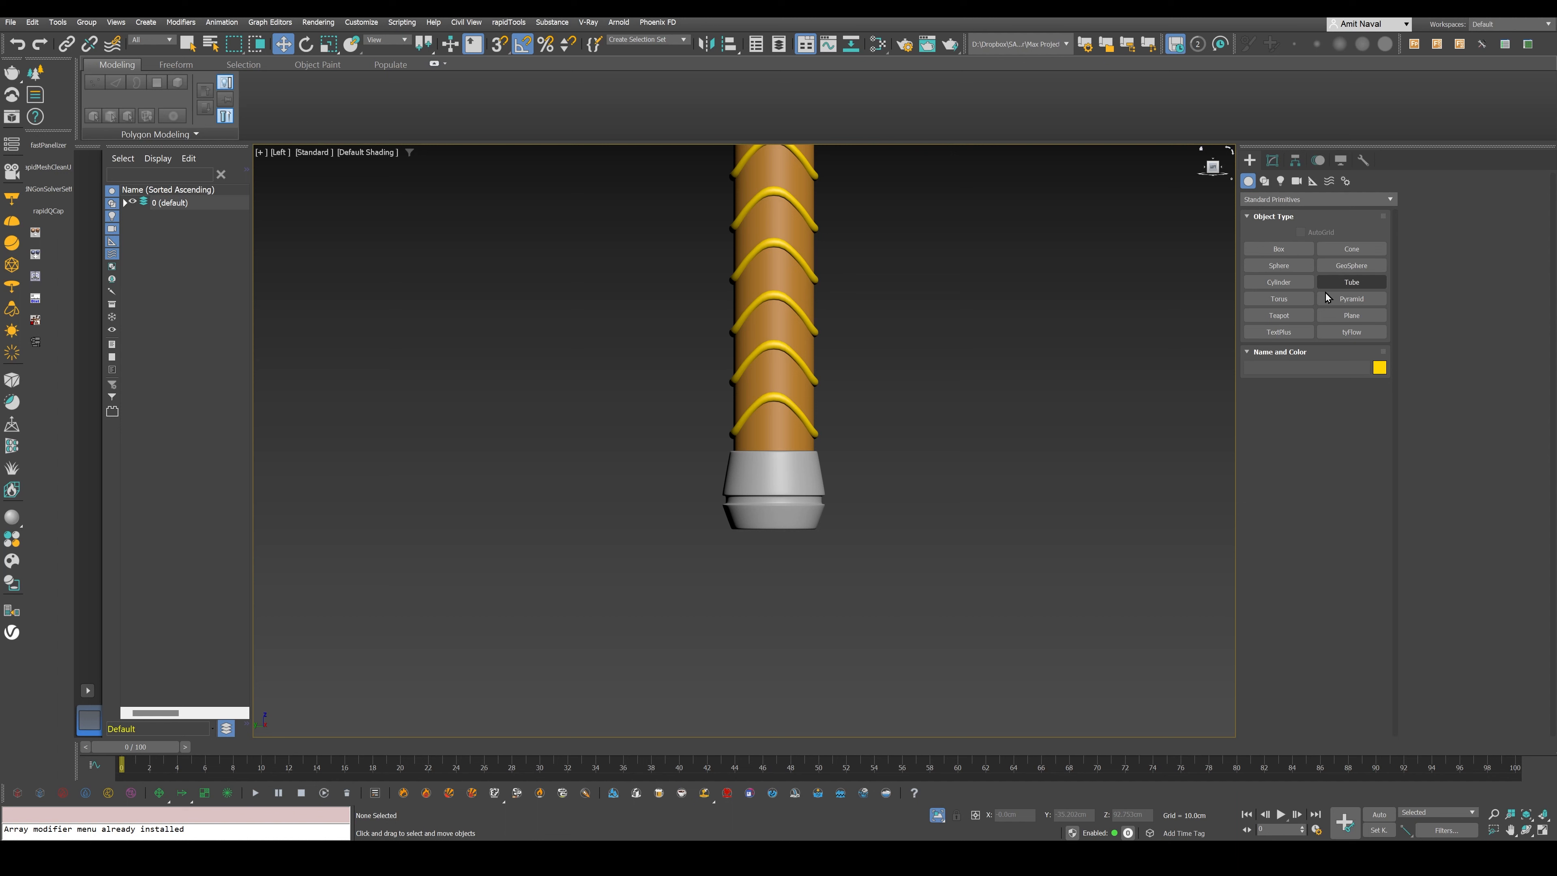
left_click(1352, 315)
left_click_drag(748, 531, 802, 583)
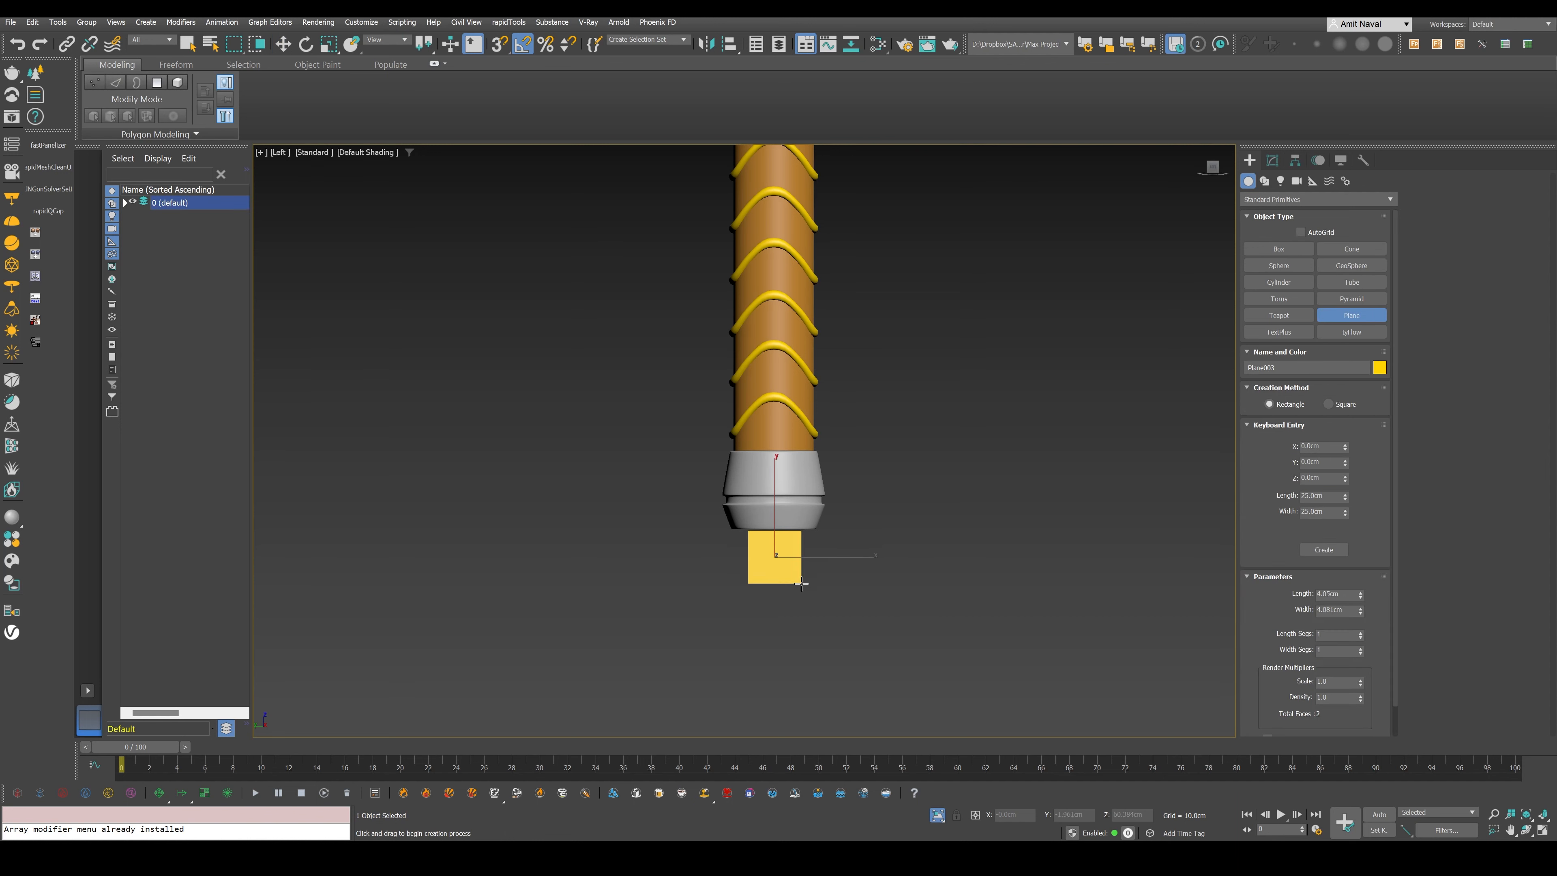
key("w")
key("F4")
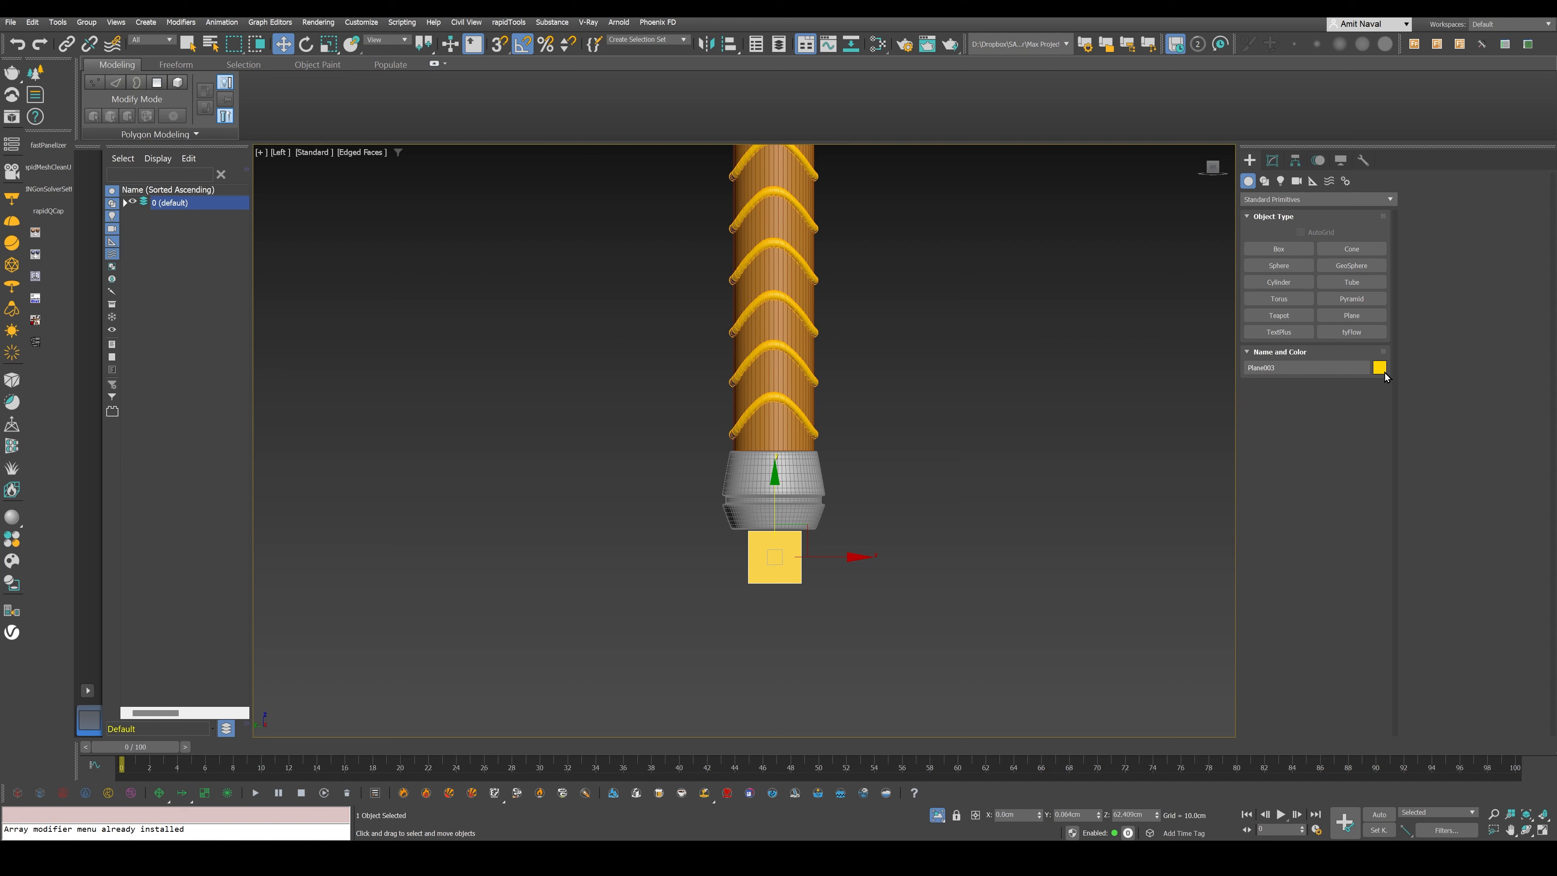
left_click(1380, 367)
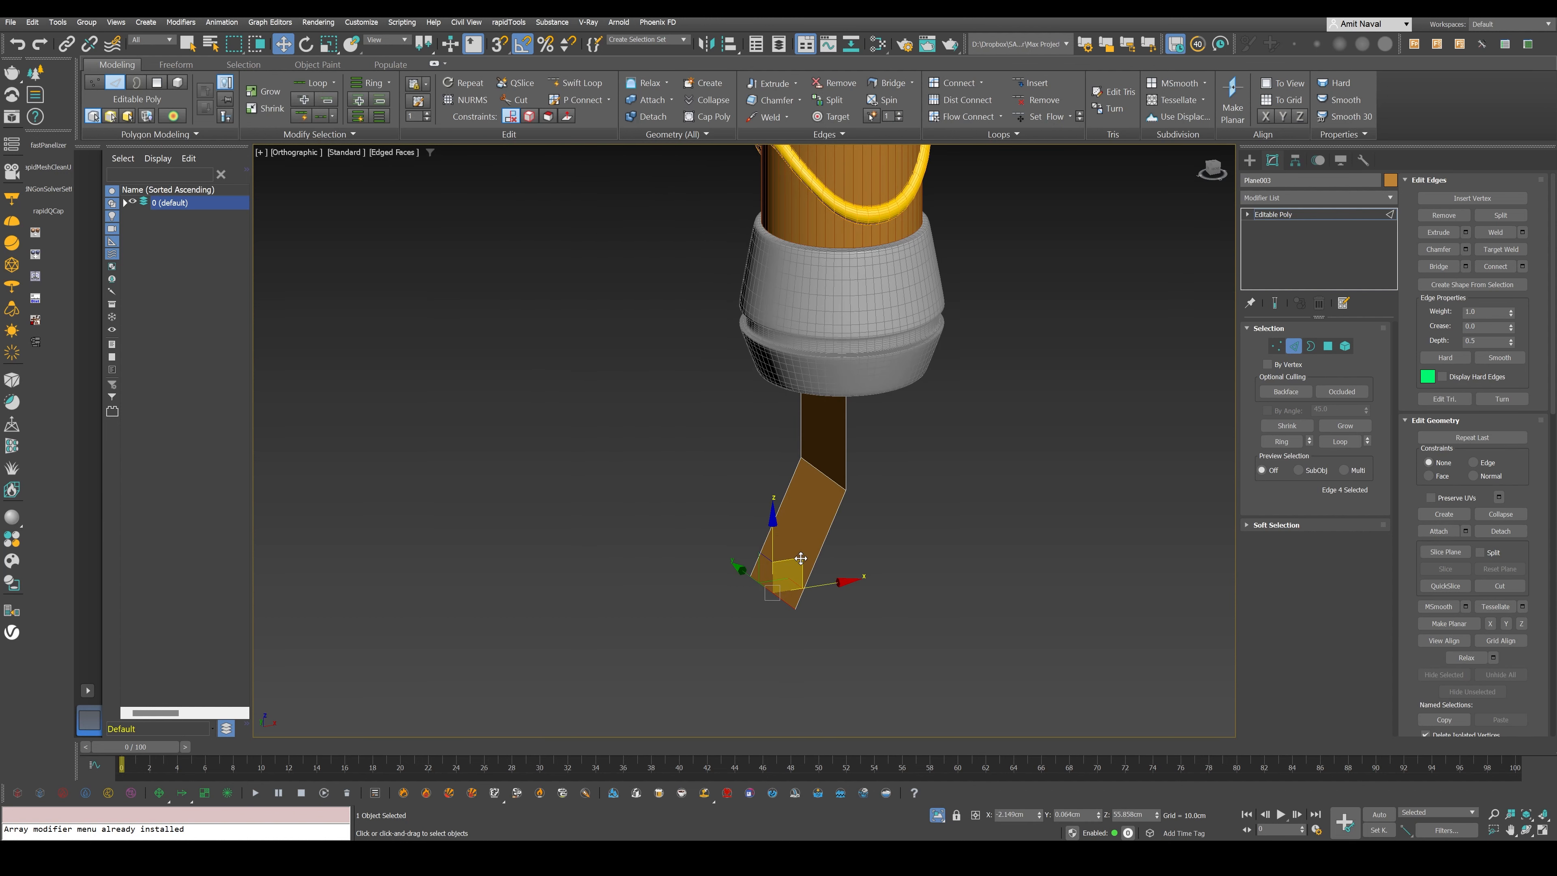
left_click_drag(800, 557, 1160, 593, "shift")
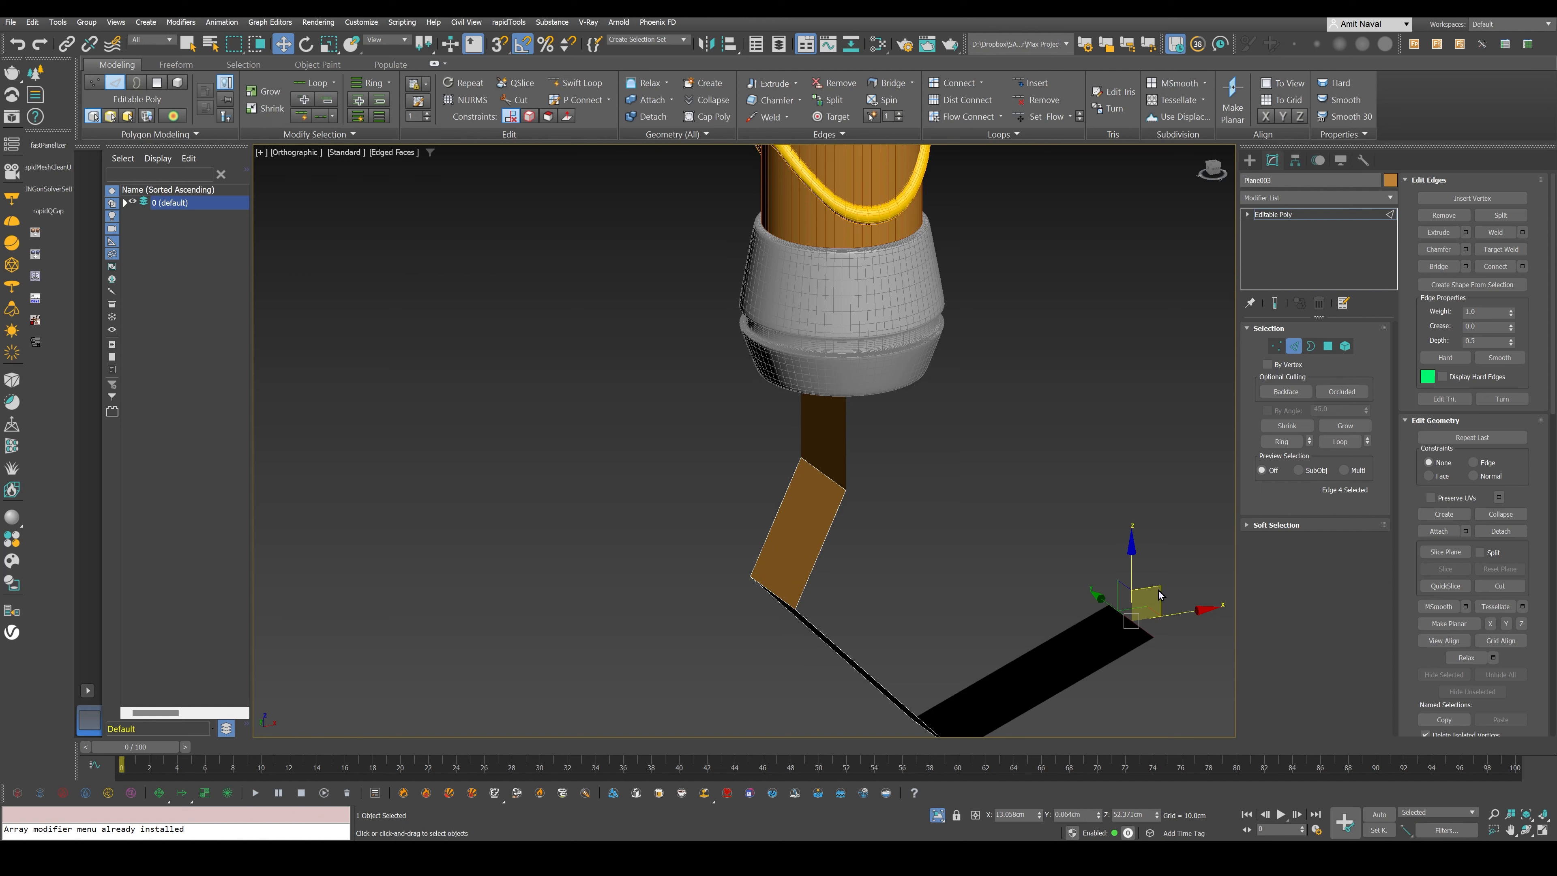
key("ctrl+z")
key("ctrl+z")
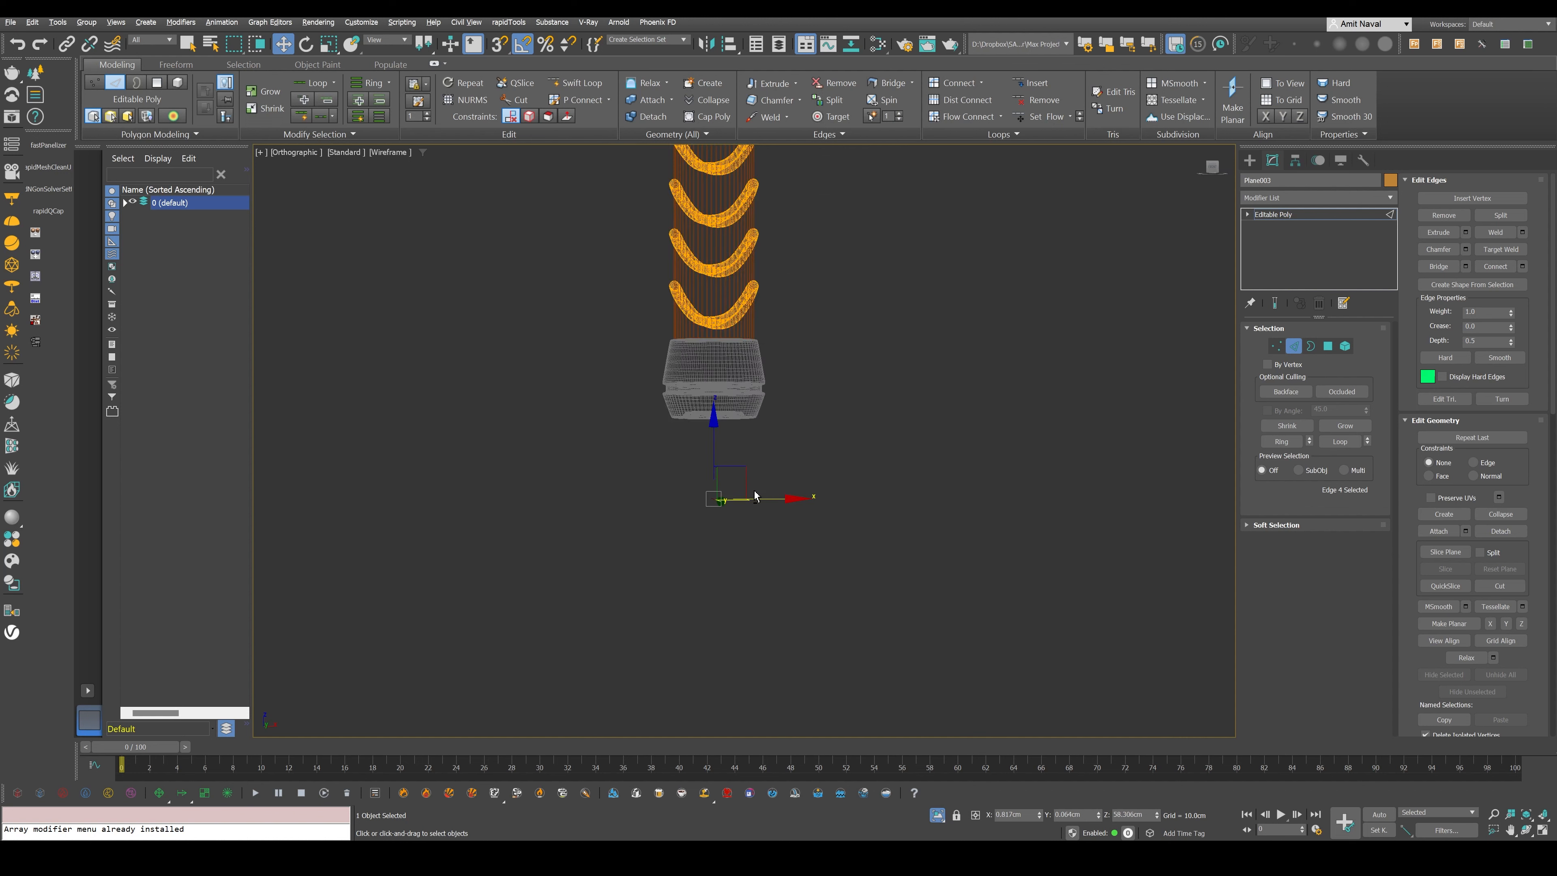
- Extend the strip's end edge into successive segments sweeping down, outward and up to form the outer curve of the strap
middle_click_drag(755, 497, 732, 475, "alt")
scroll(732, 474, "up", 4)
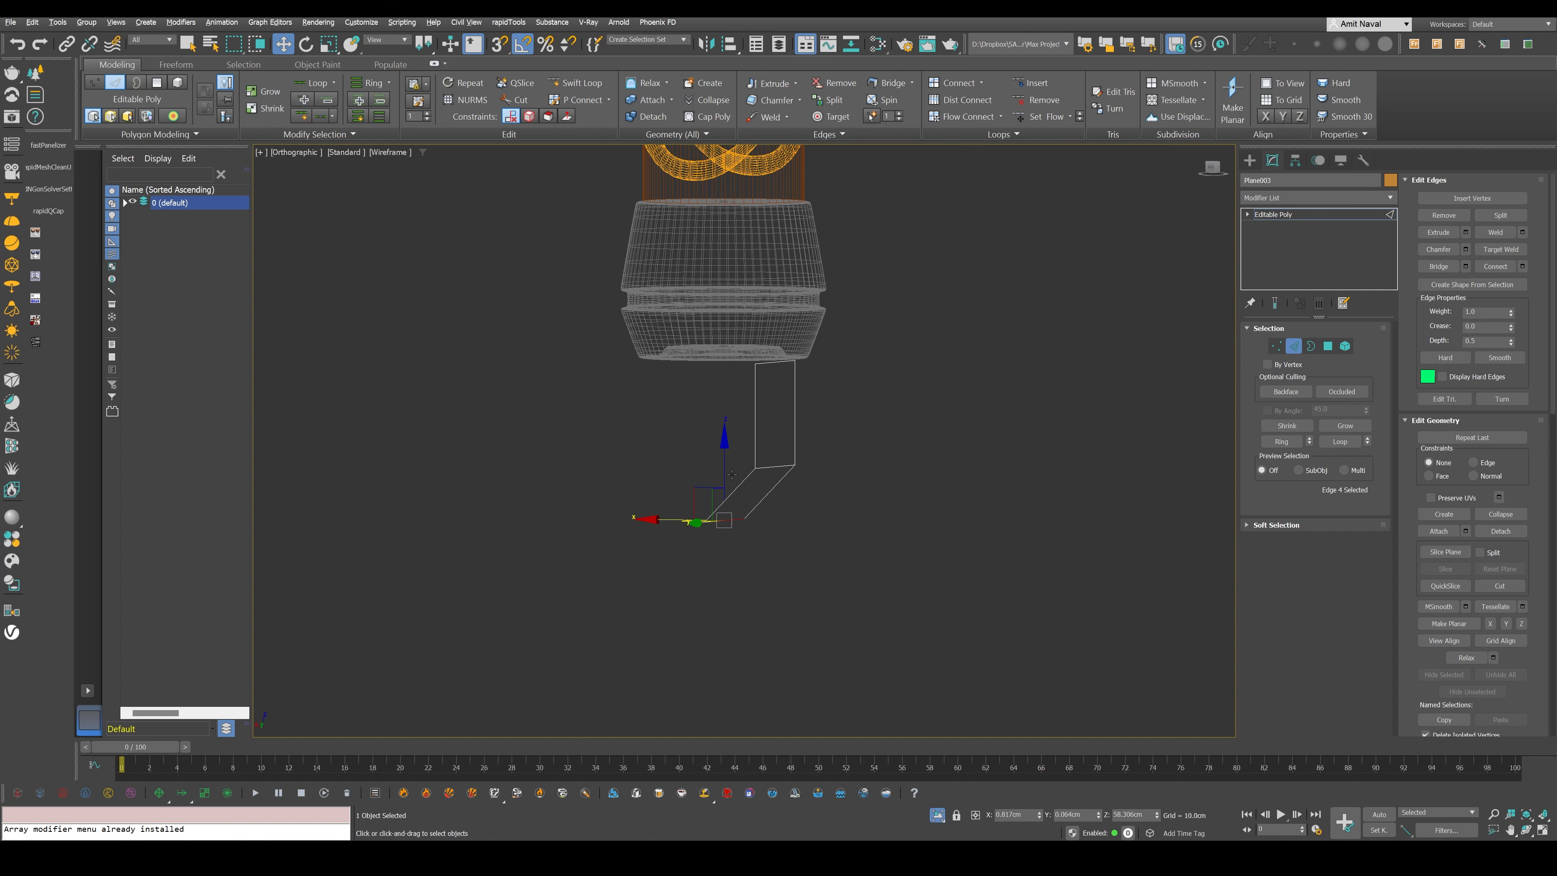
scroll(732, 475, "up", 1)
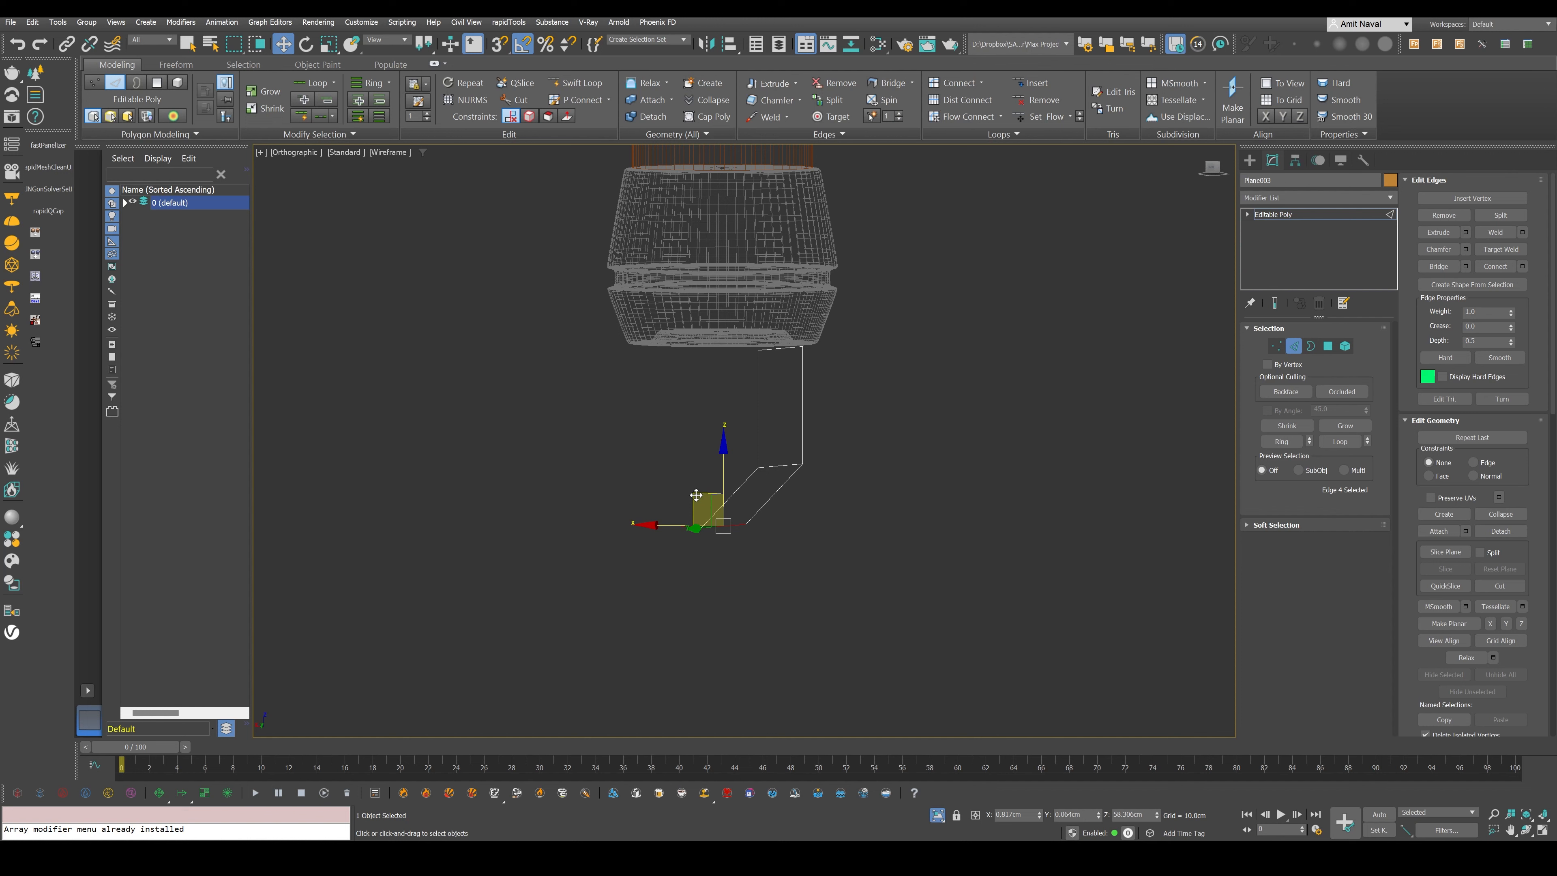
middle_click_drag(696, 496, 756, 554, "alt")
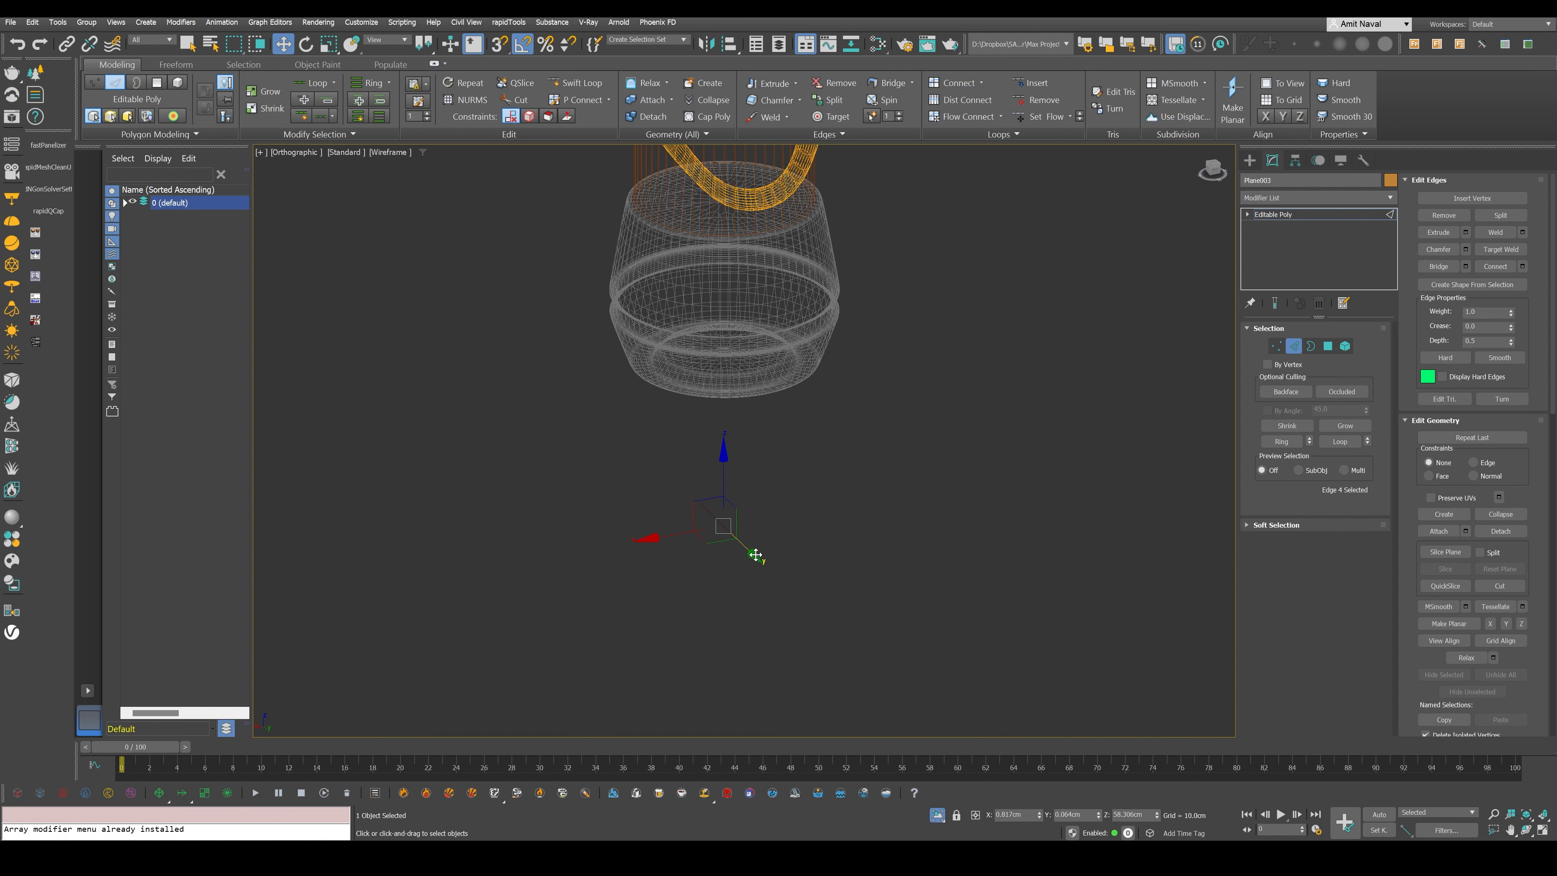
middle_click_drag(756, 555, 801, 569, "alt")
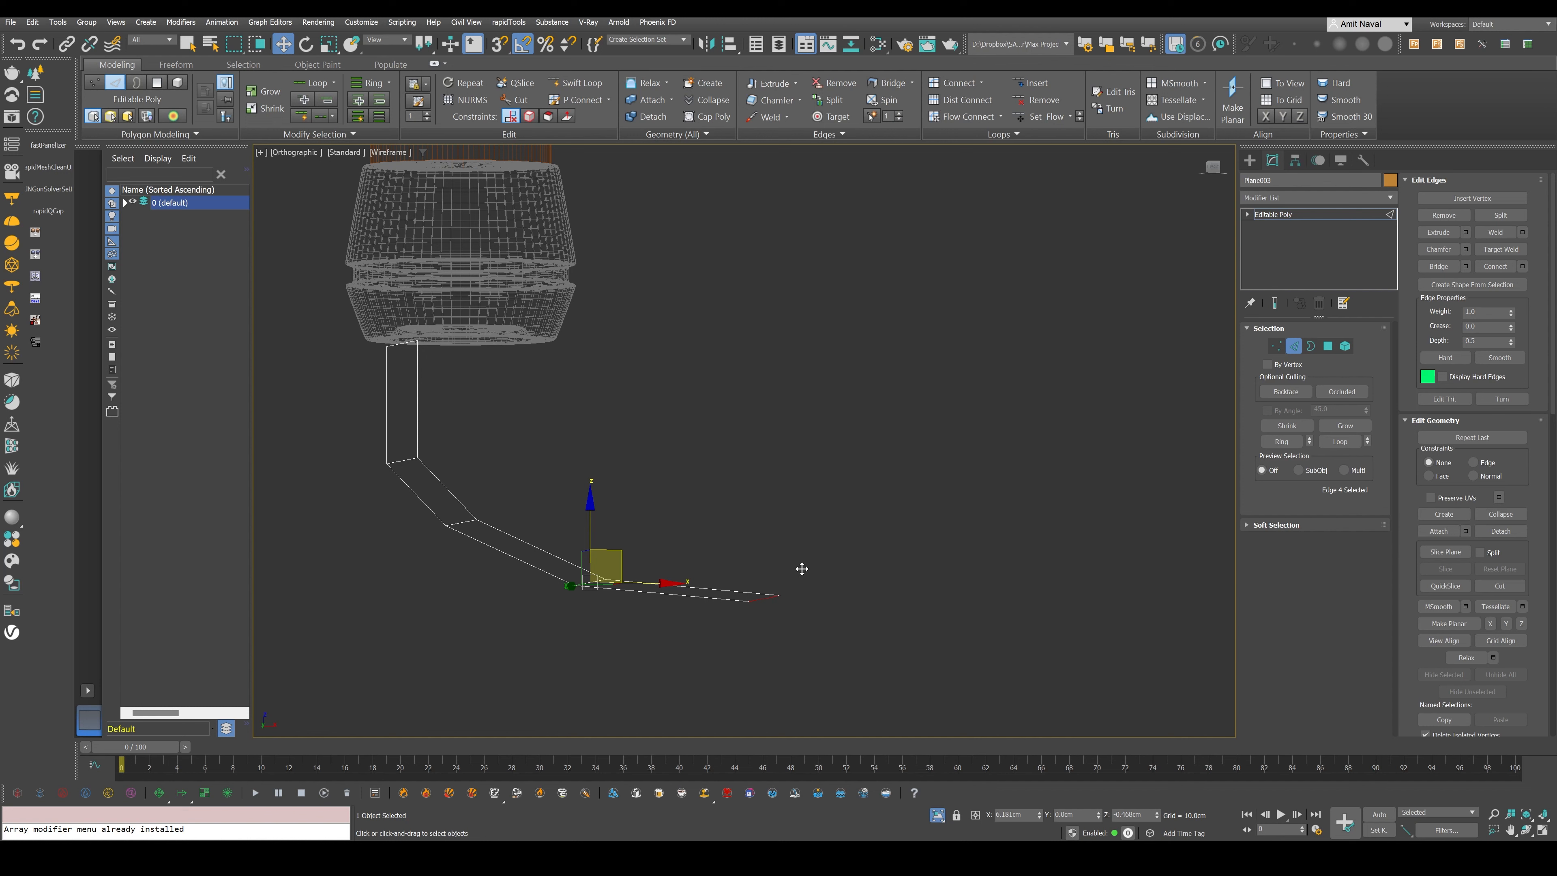
middle_click_drag(802, 568, 1054, 385, "alt")
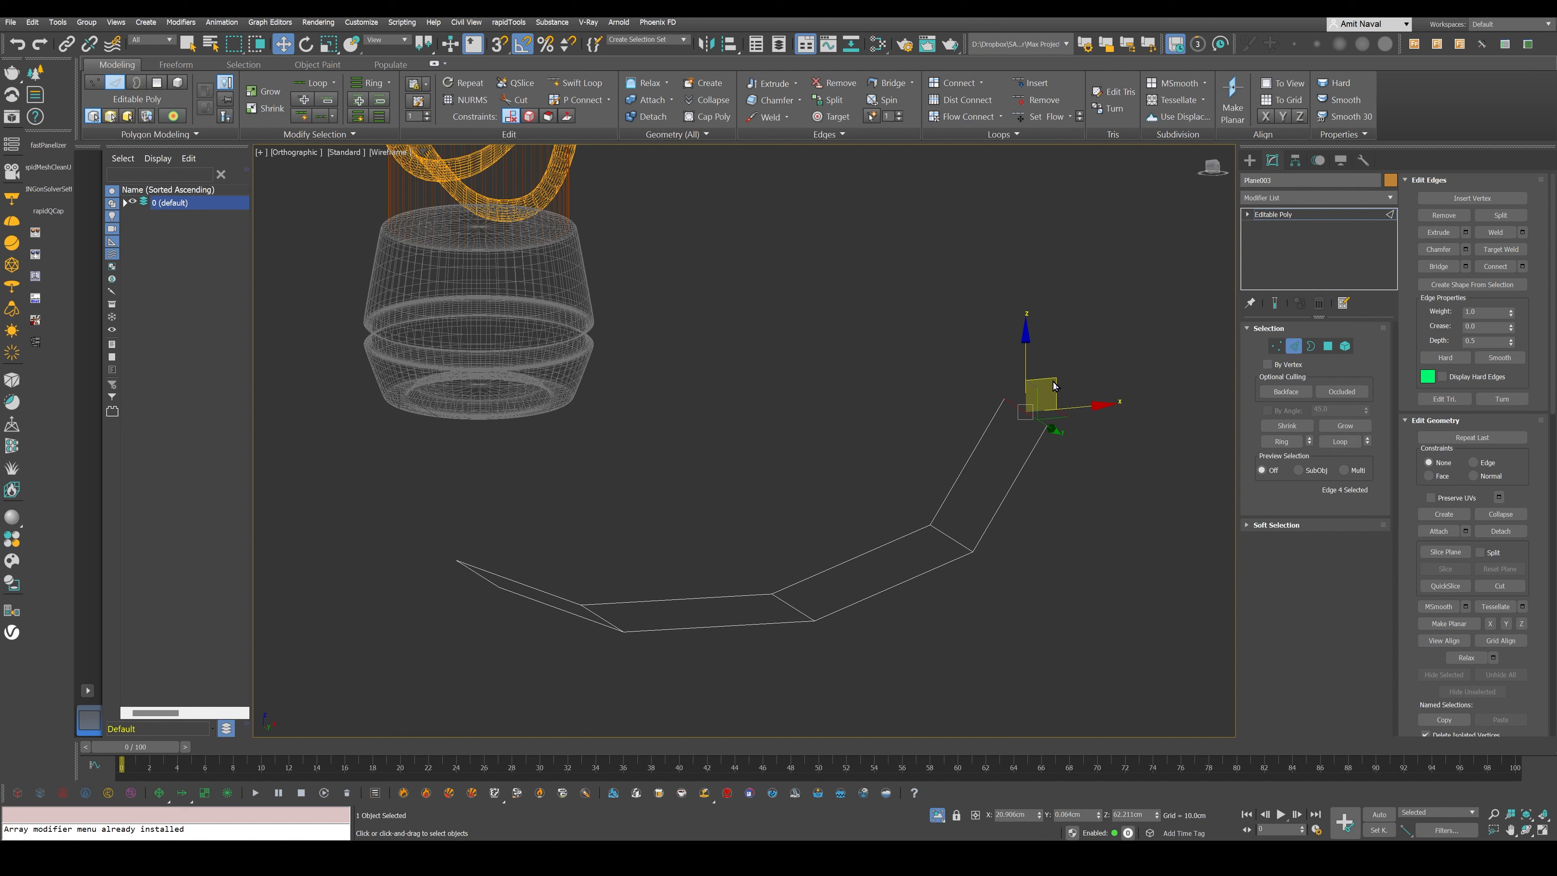
middle_click_drag(1055, 386, 874, 208, "alt")
- Extend the end edge back along the inside of the curve and up into the pommel to finish the strap loop
left_click_drag(874, 208, 835, 325, "shift")
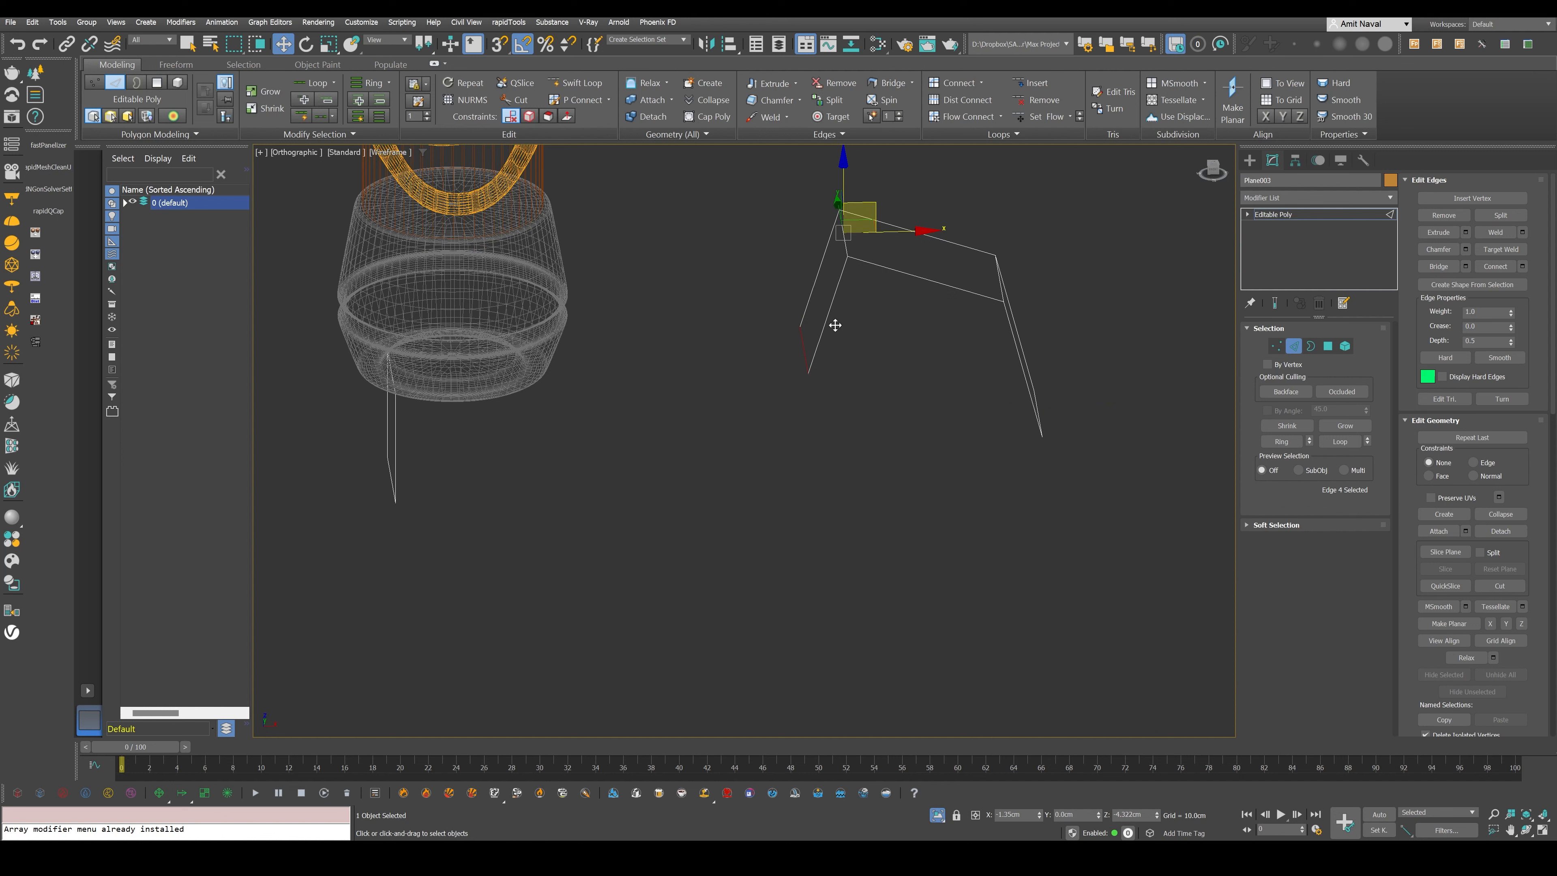
middle_click_drag(835, 325, 861, 420, "alt")
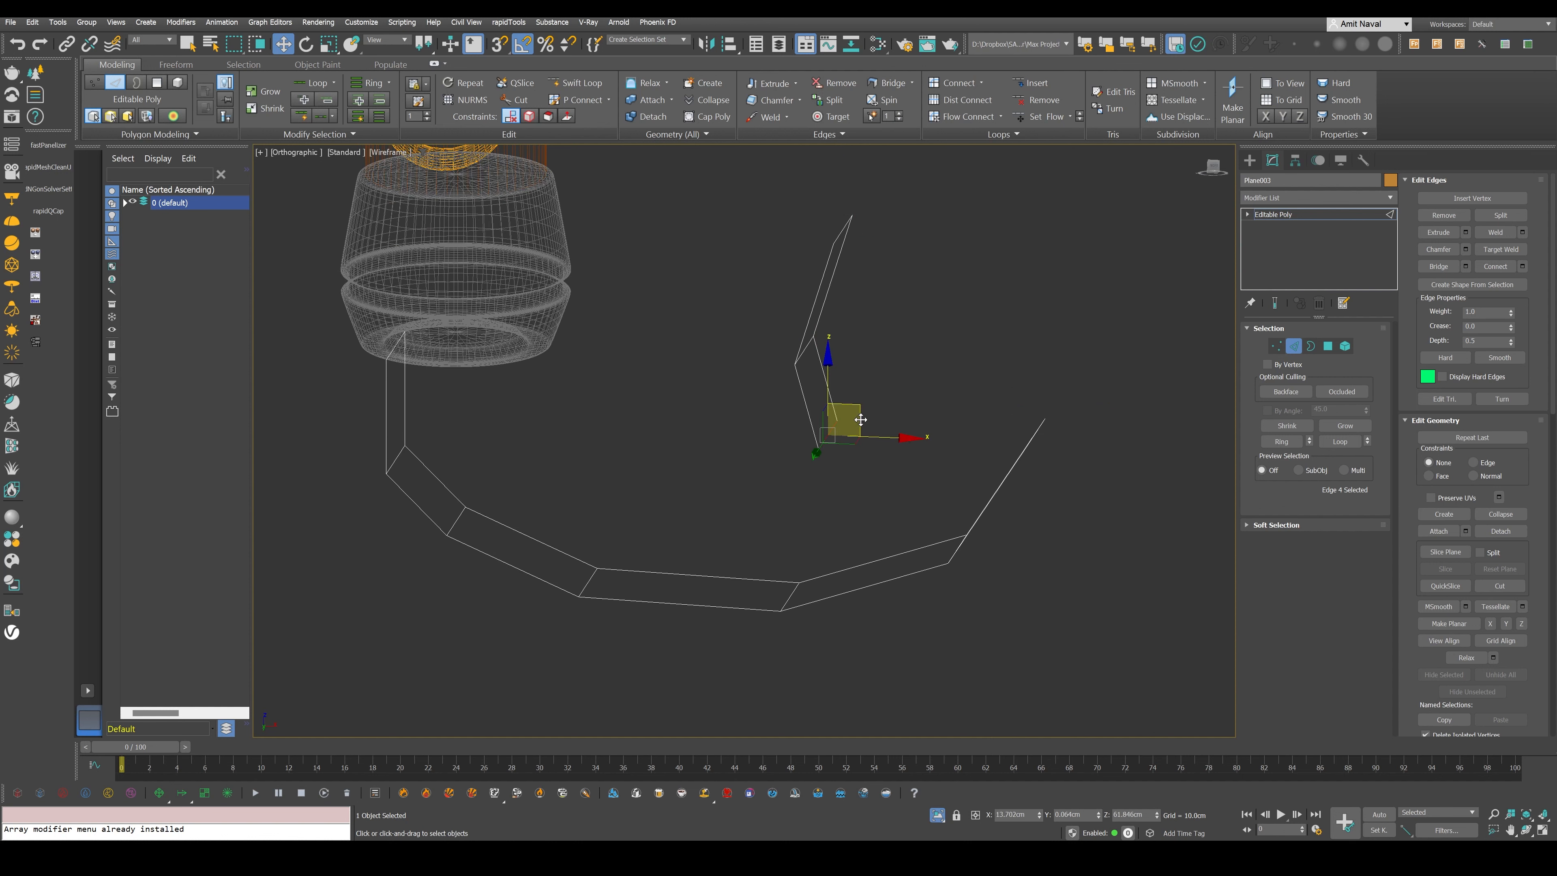
middle_click_drag(861, 420, 725, 447, "alt")
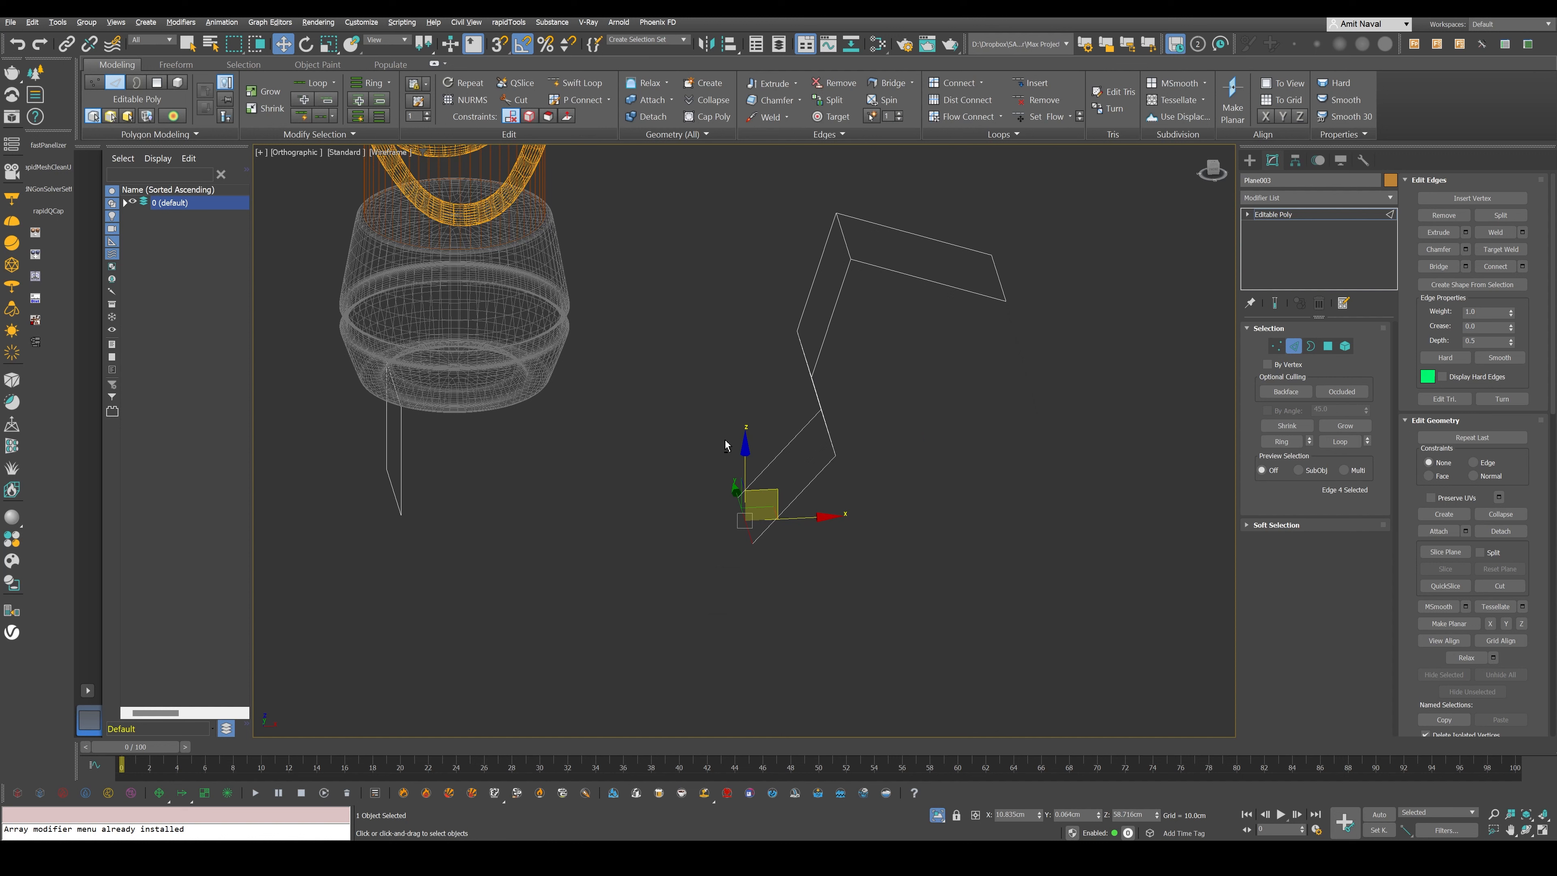
middle_click_drag(725, 446, 529, 381, "alt")
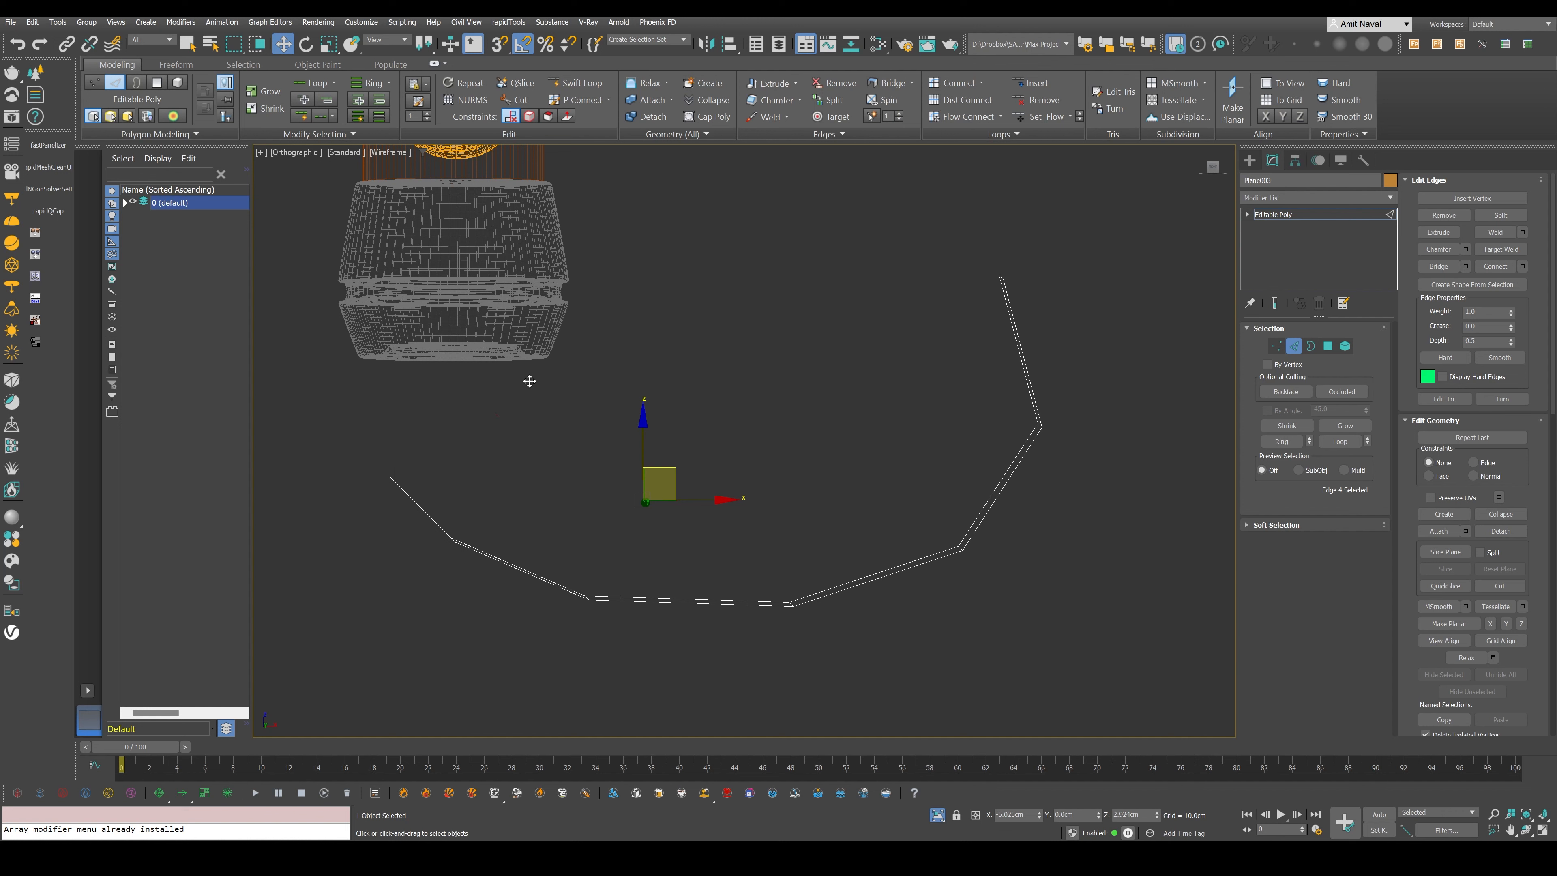
middle_click_drag(529, 381, 530, 325, "alt")
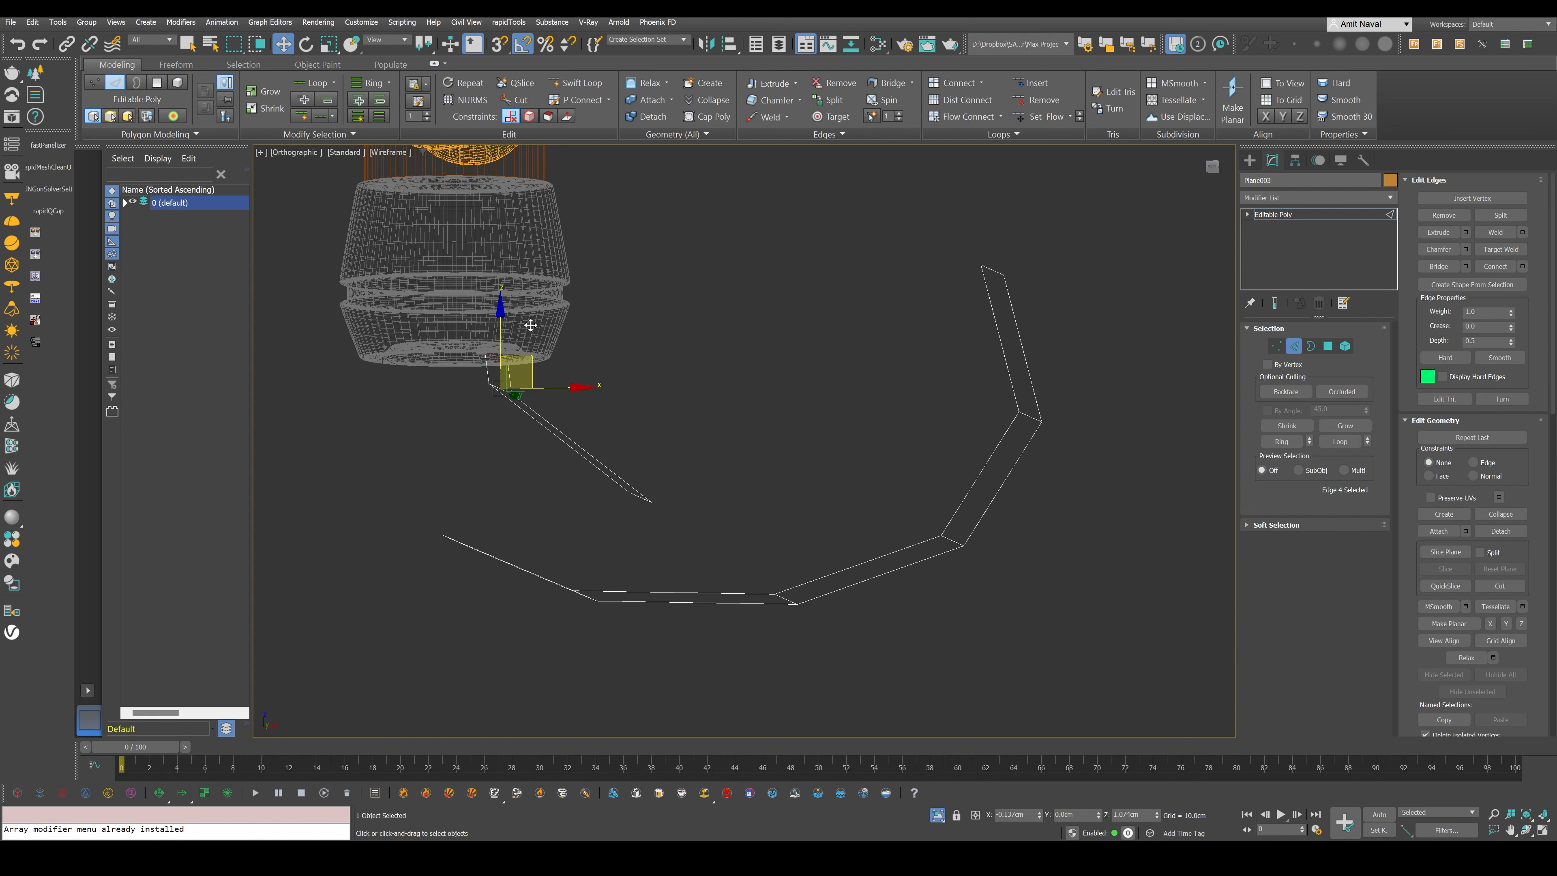
key("2")
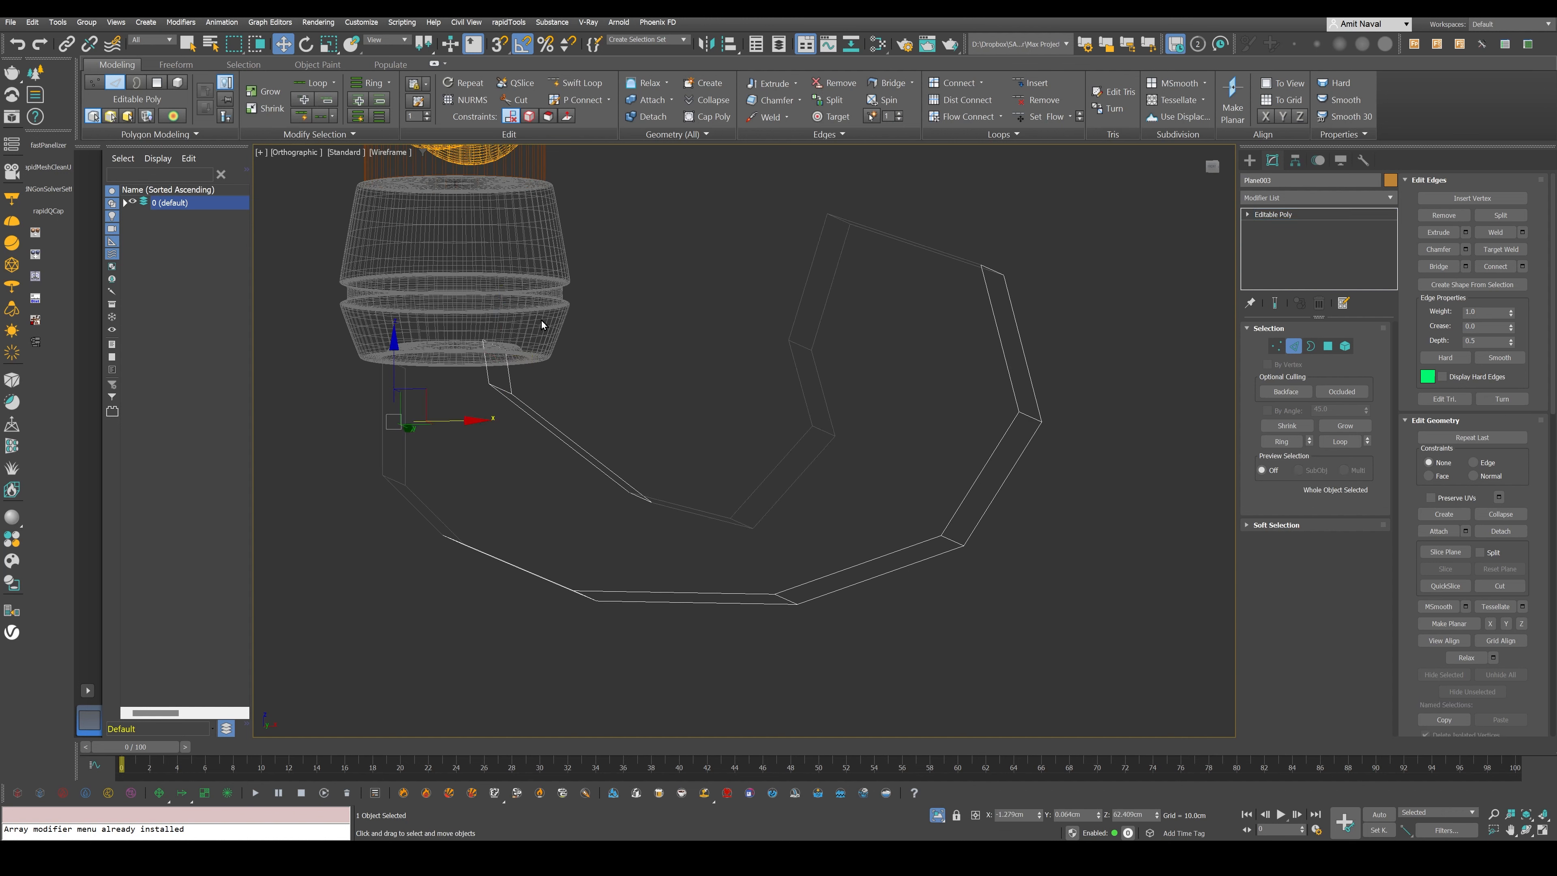
- In the Front view, move the vertex pair at the strap's lower inner bend to smooth the curve
left_click(1293, 347)
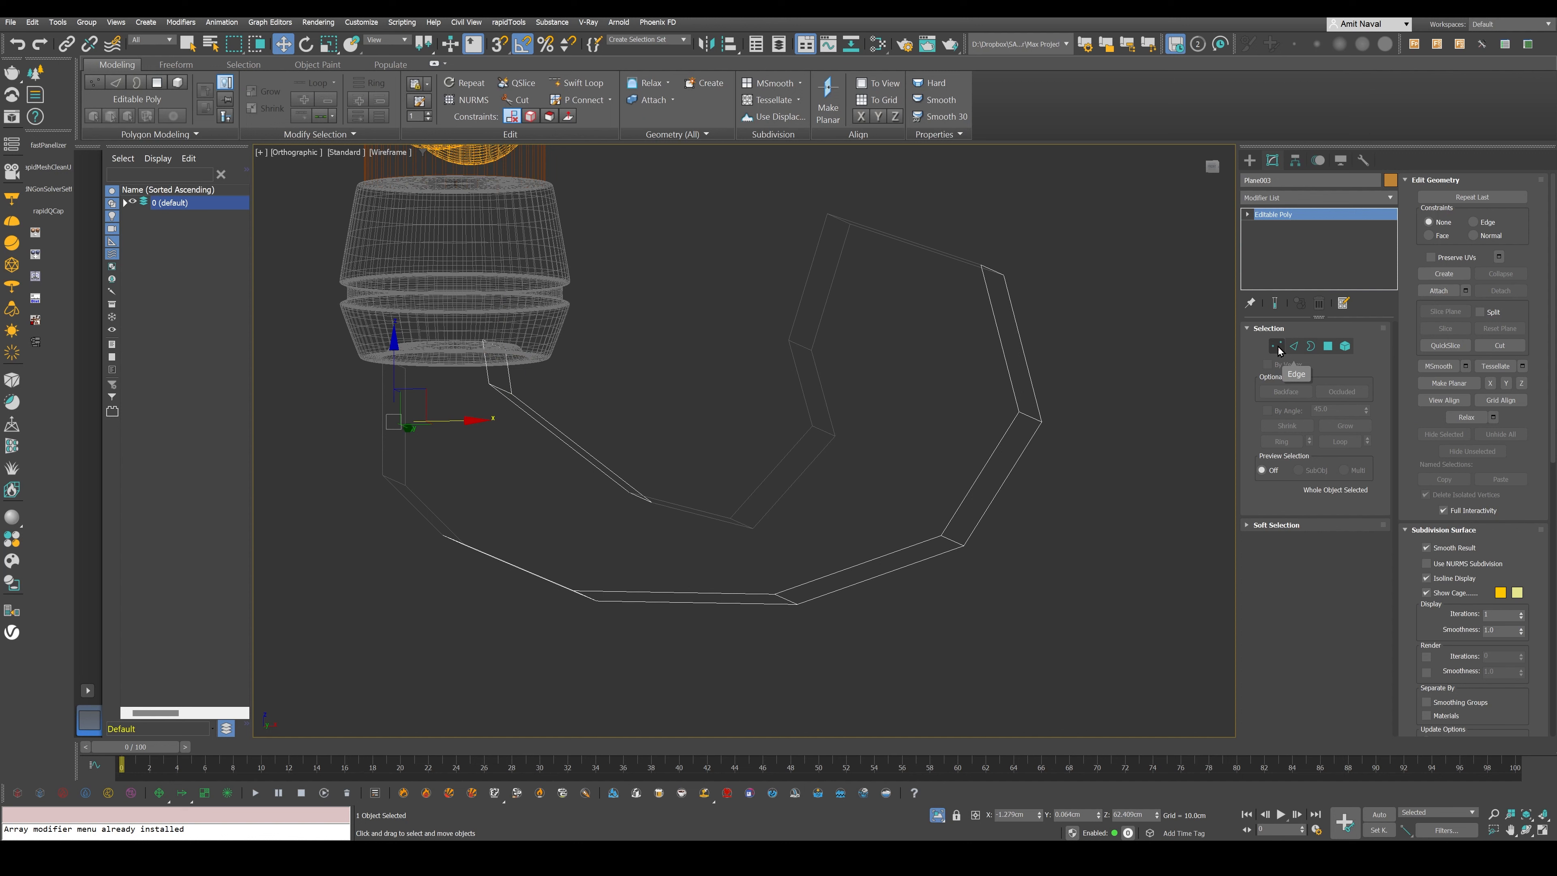
left_click(1277, 346)
key("f")
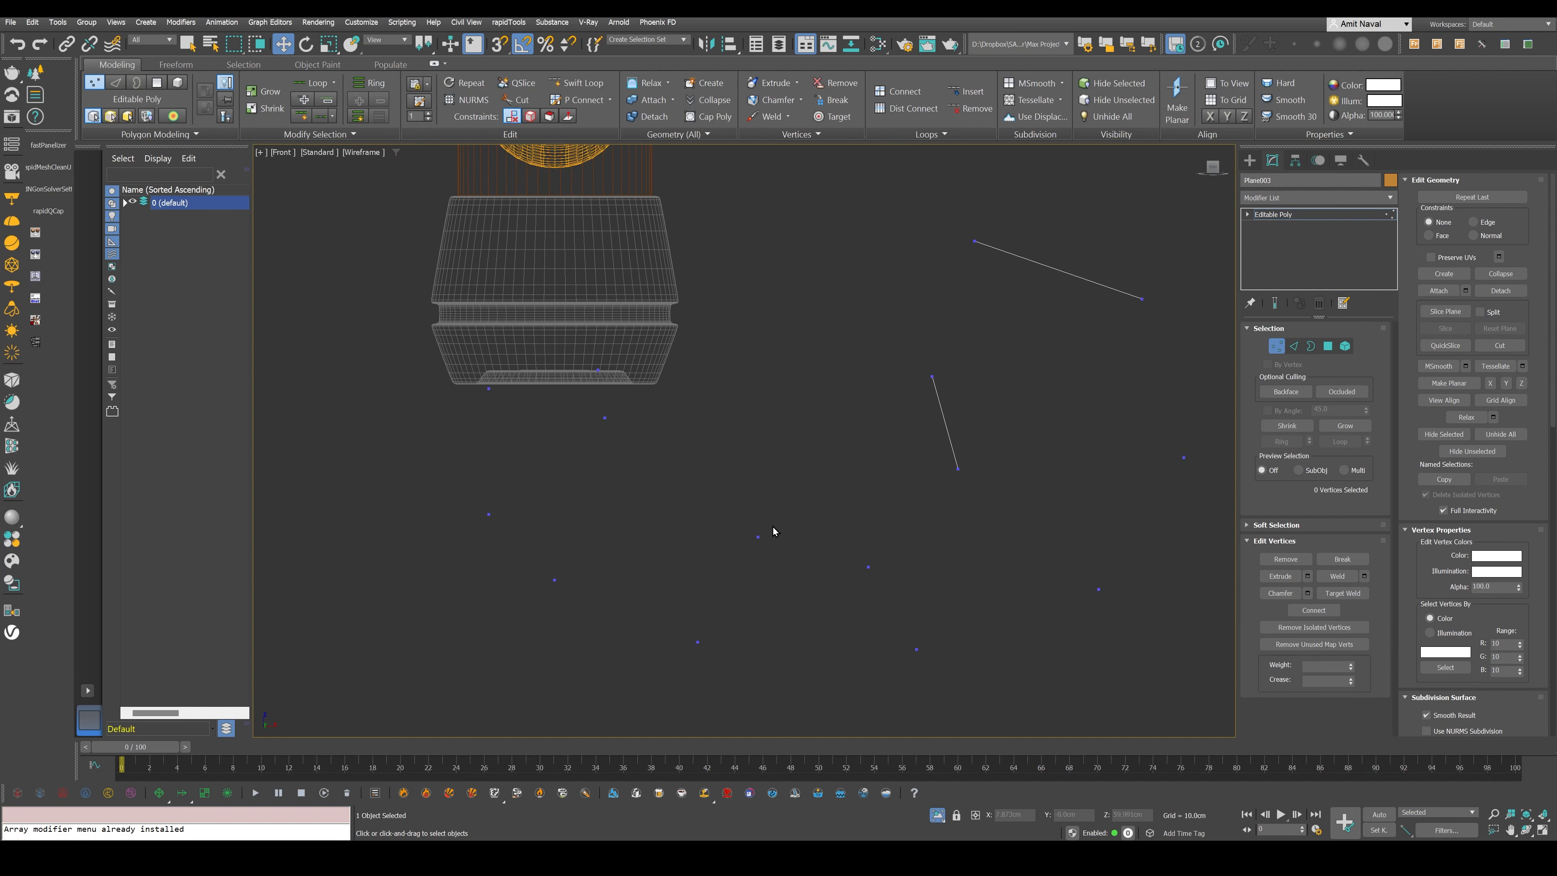
left_click_drag(772, 527, 743, 551)
left_click_drag(788, 509, 741, 513)
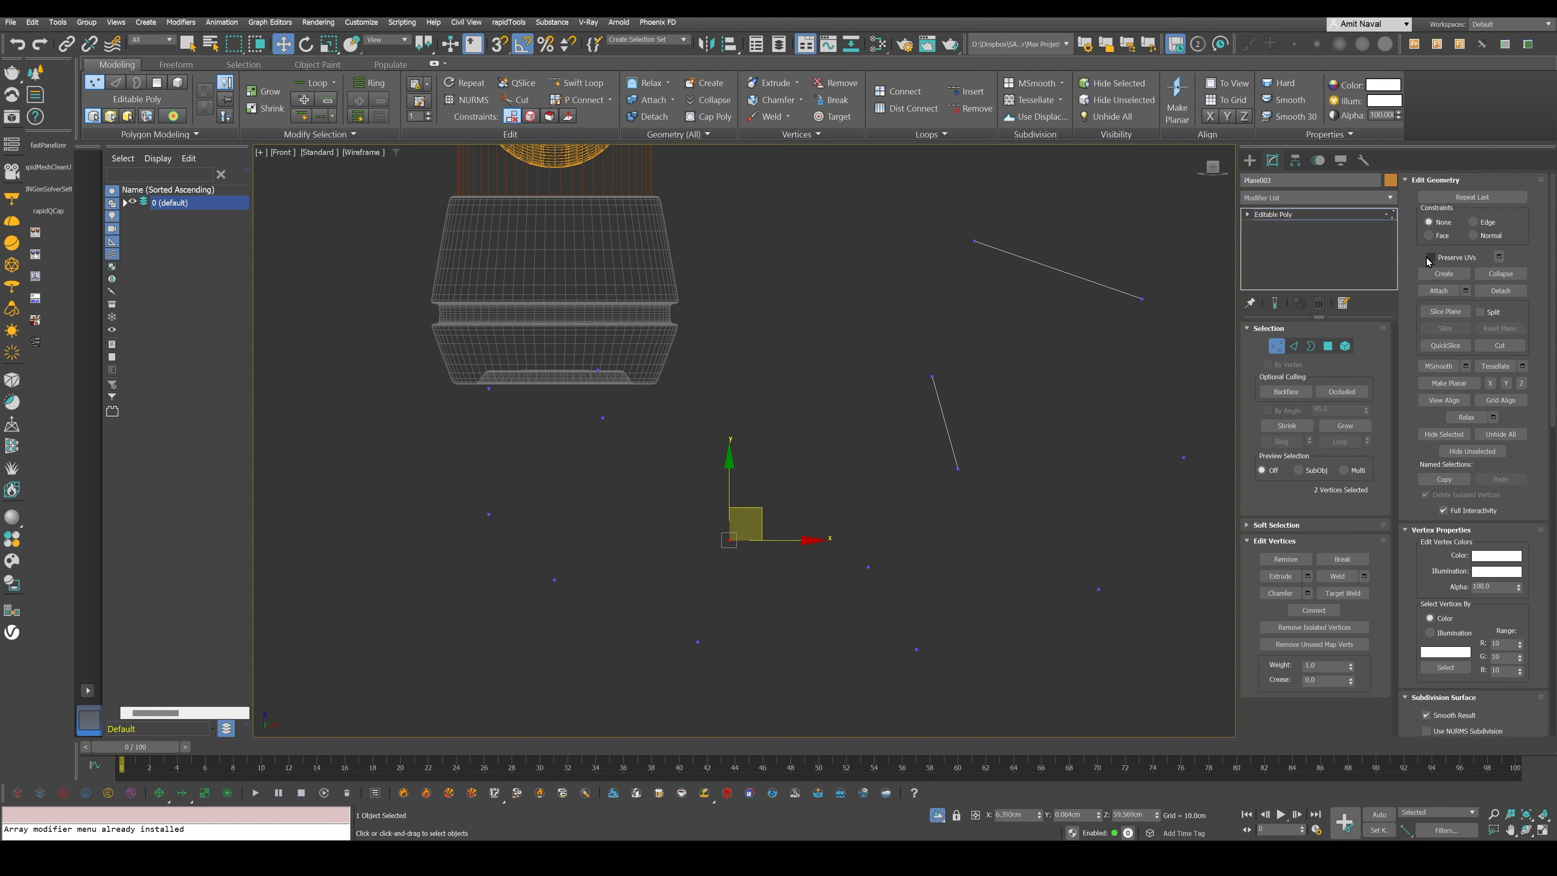
left_click(1277, 346)
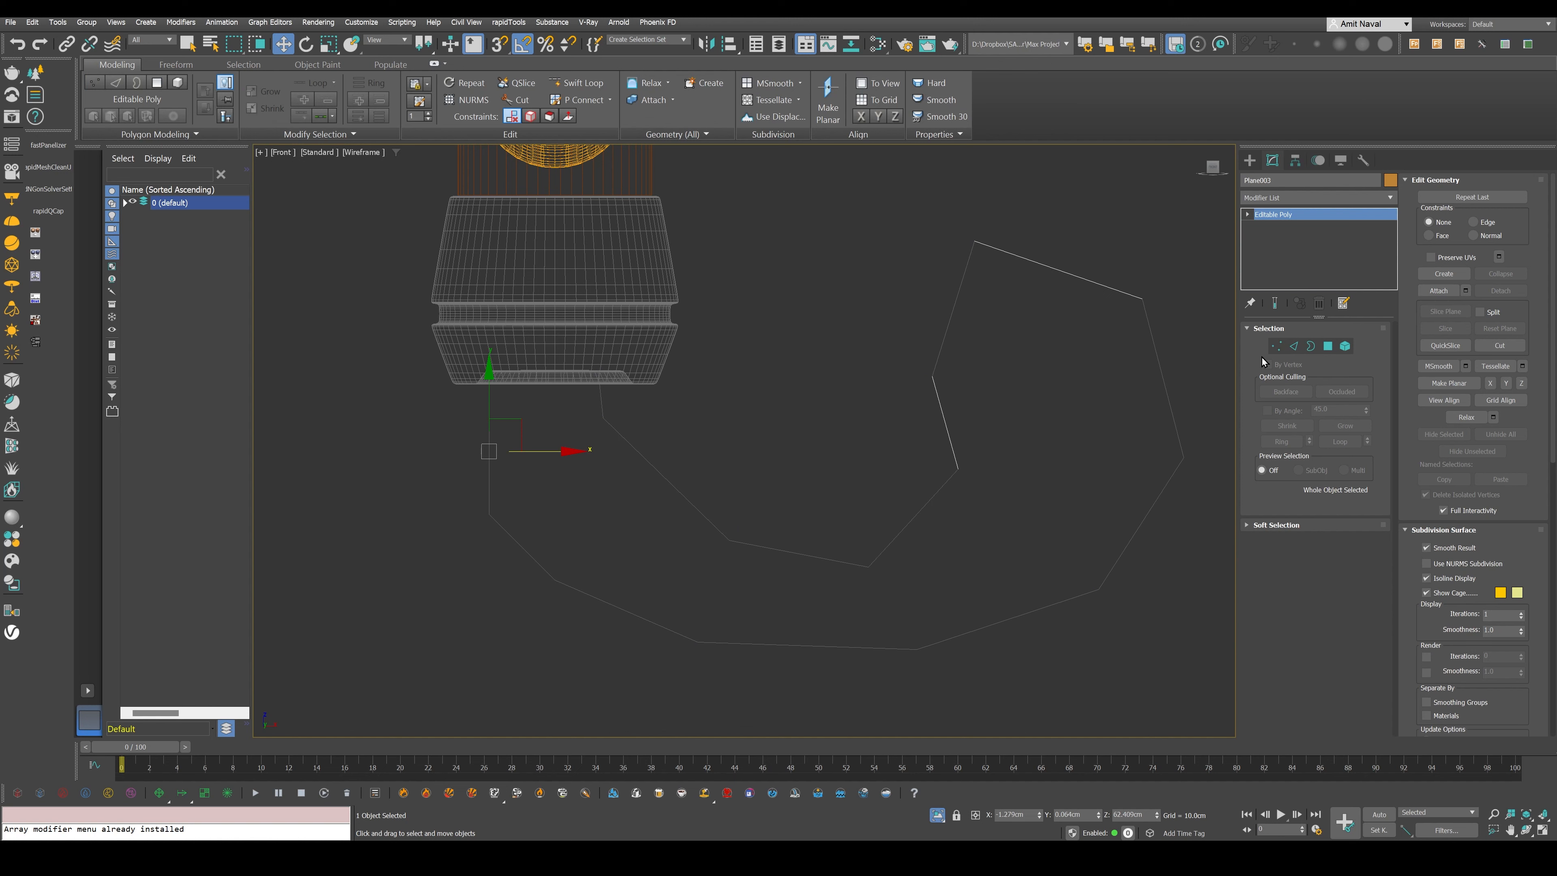
- Reposition the vertex pairs on the strap's outer bend below the pommel and on its inner curve to even out the loop
key("1")
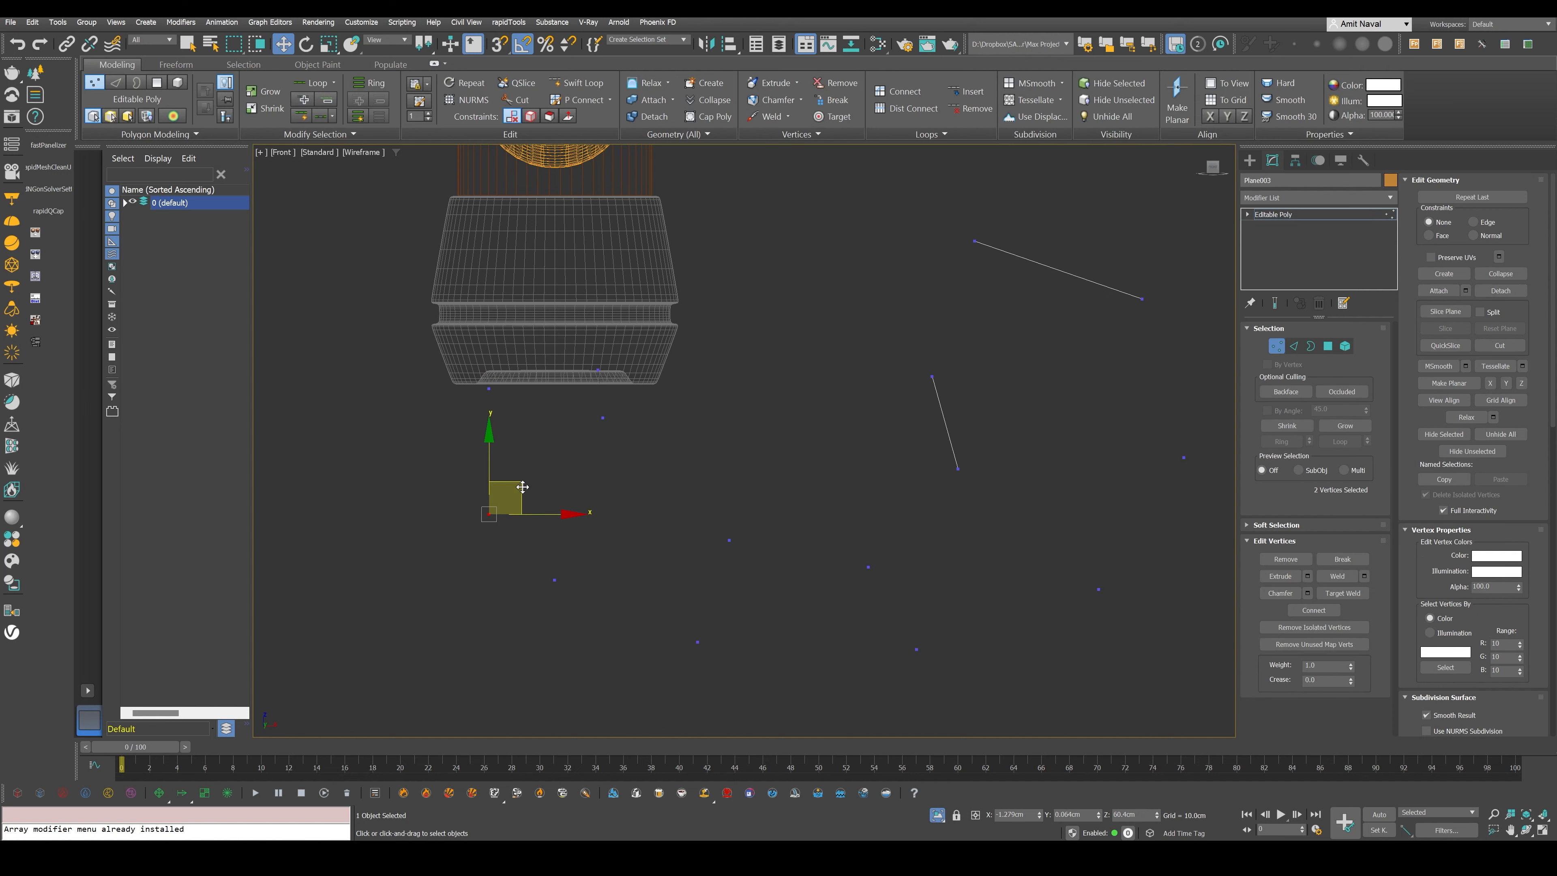
left_click_drag(523, 486, 542, 466)
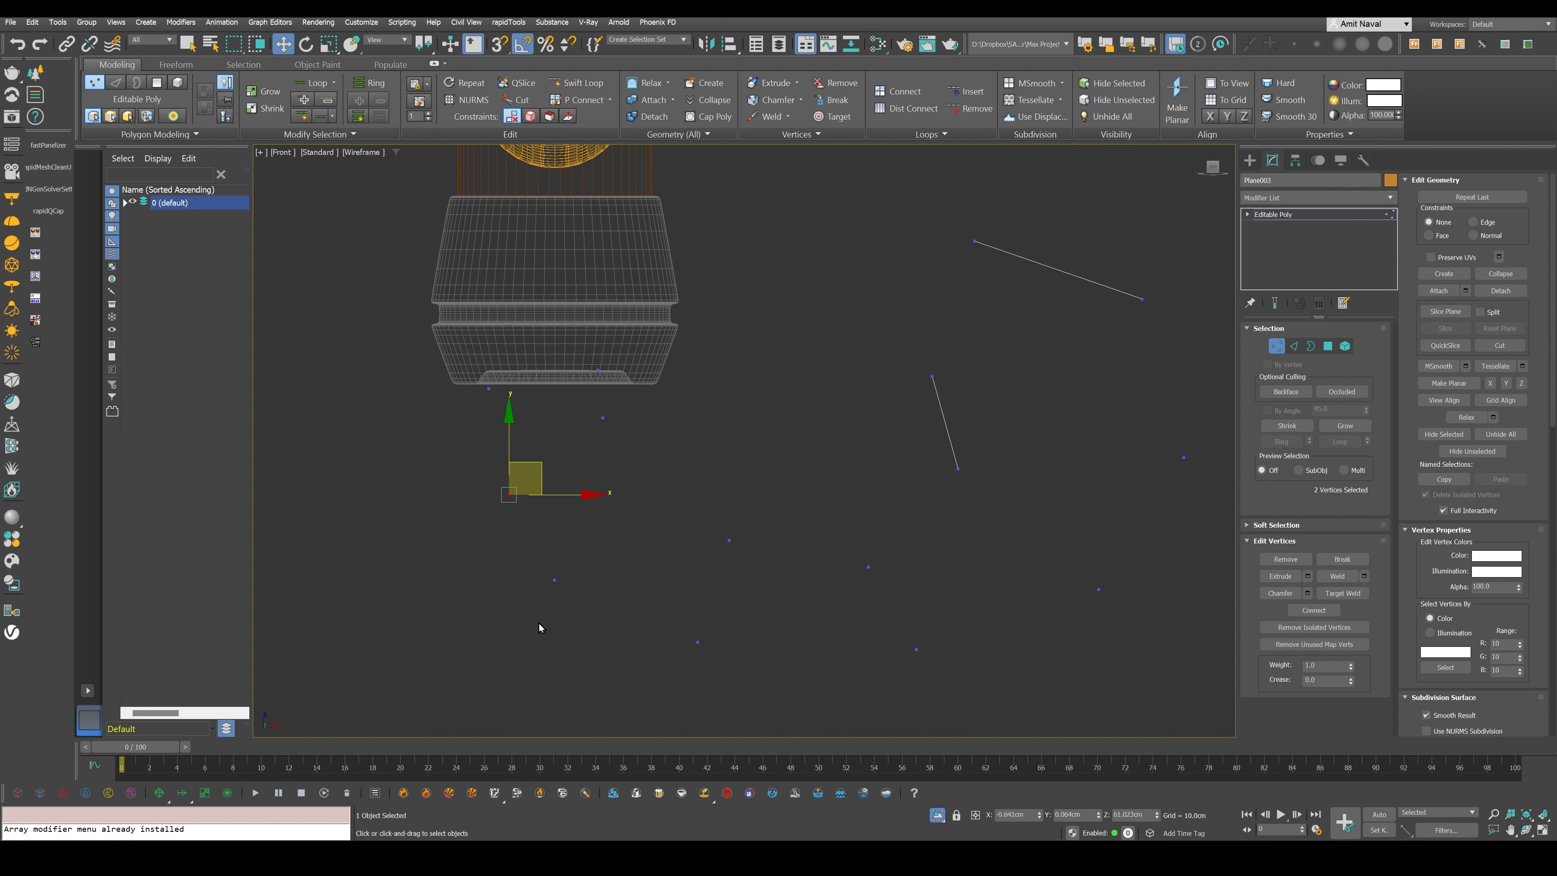
key("1")
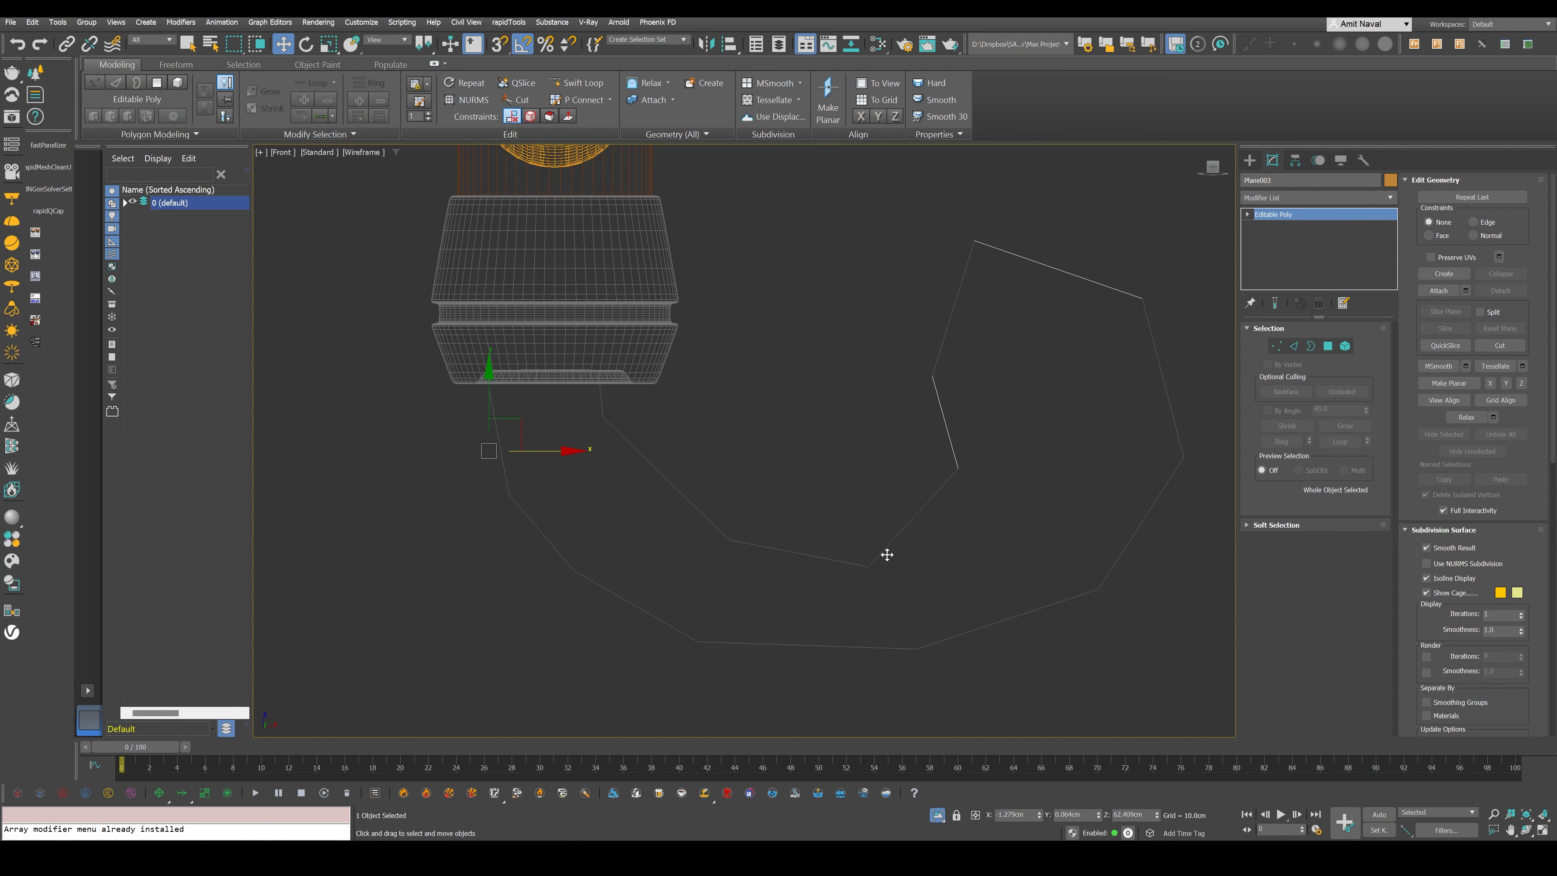
key("1")
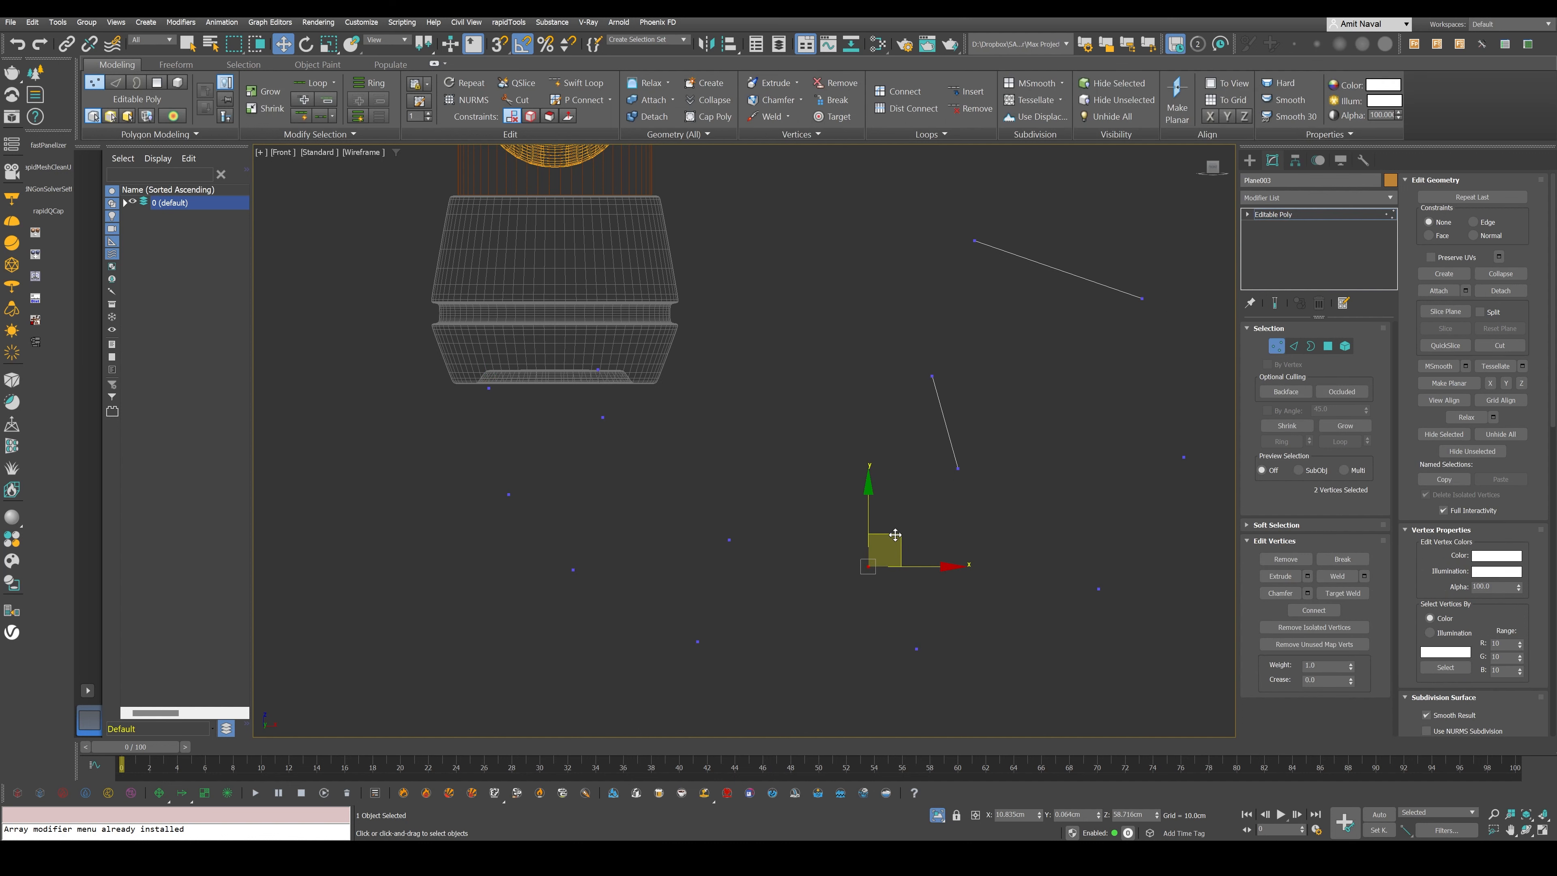
left_click_drag(895, 535, 992, 441)
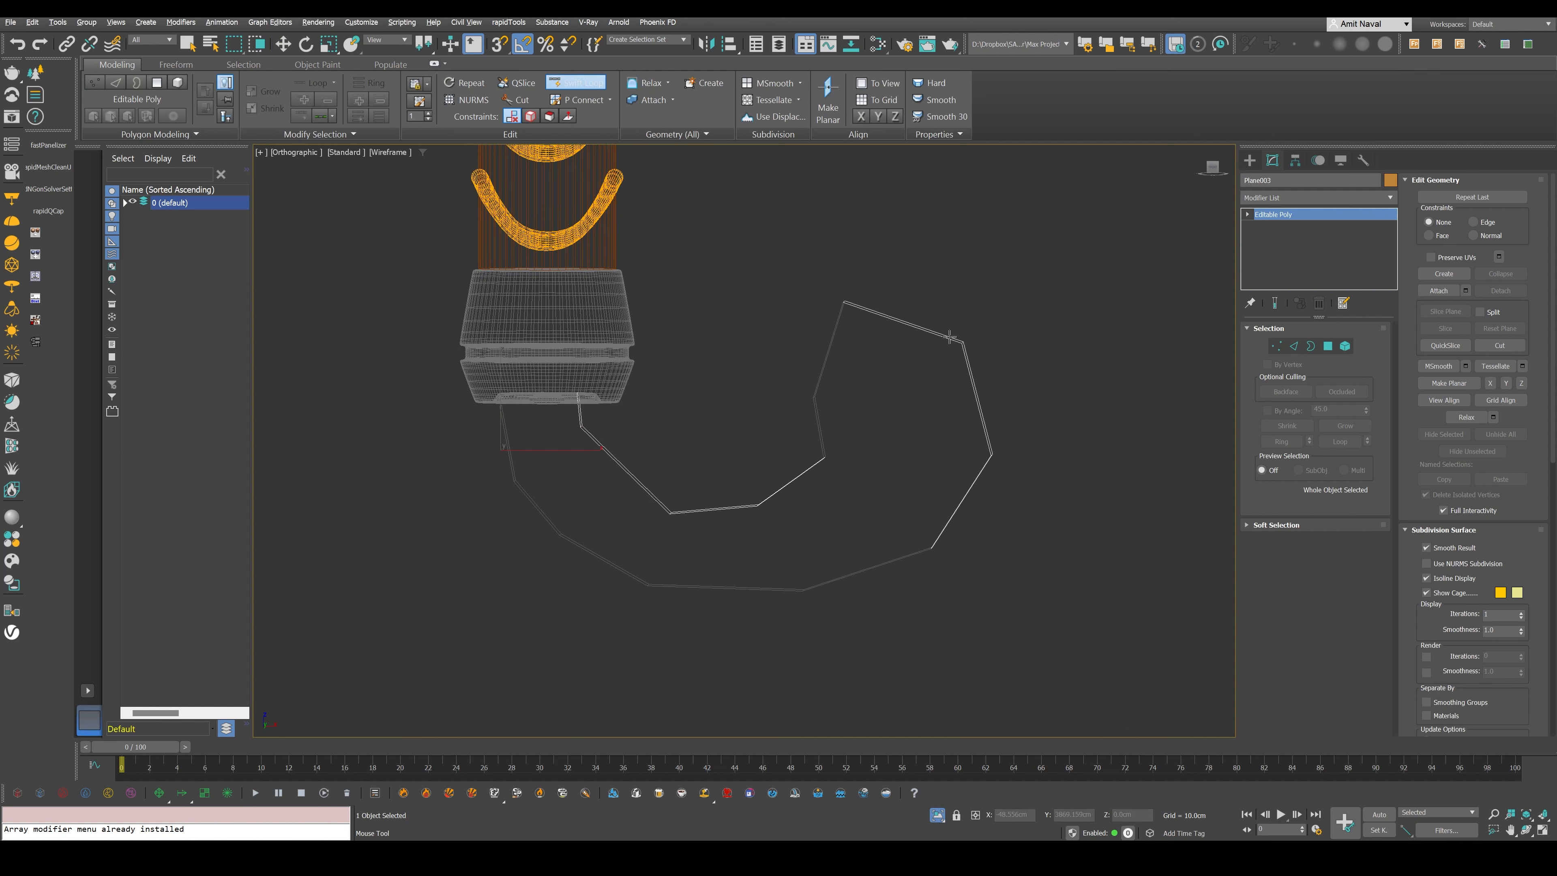
- Insert edge loops with SwiftLoop to refine the strap's curled end
middle_click_drag(949, 337, 919, 338, "alt")
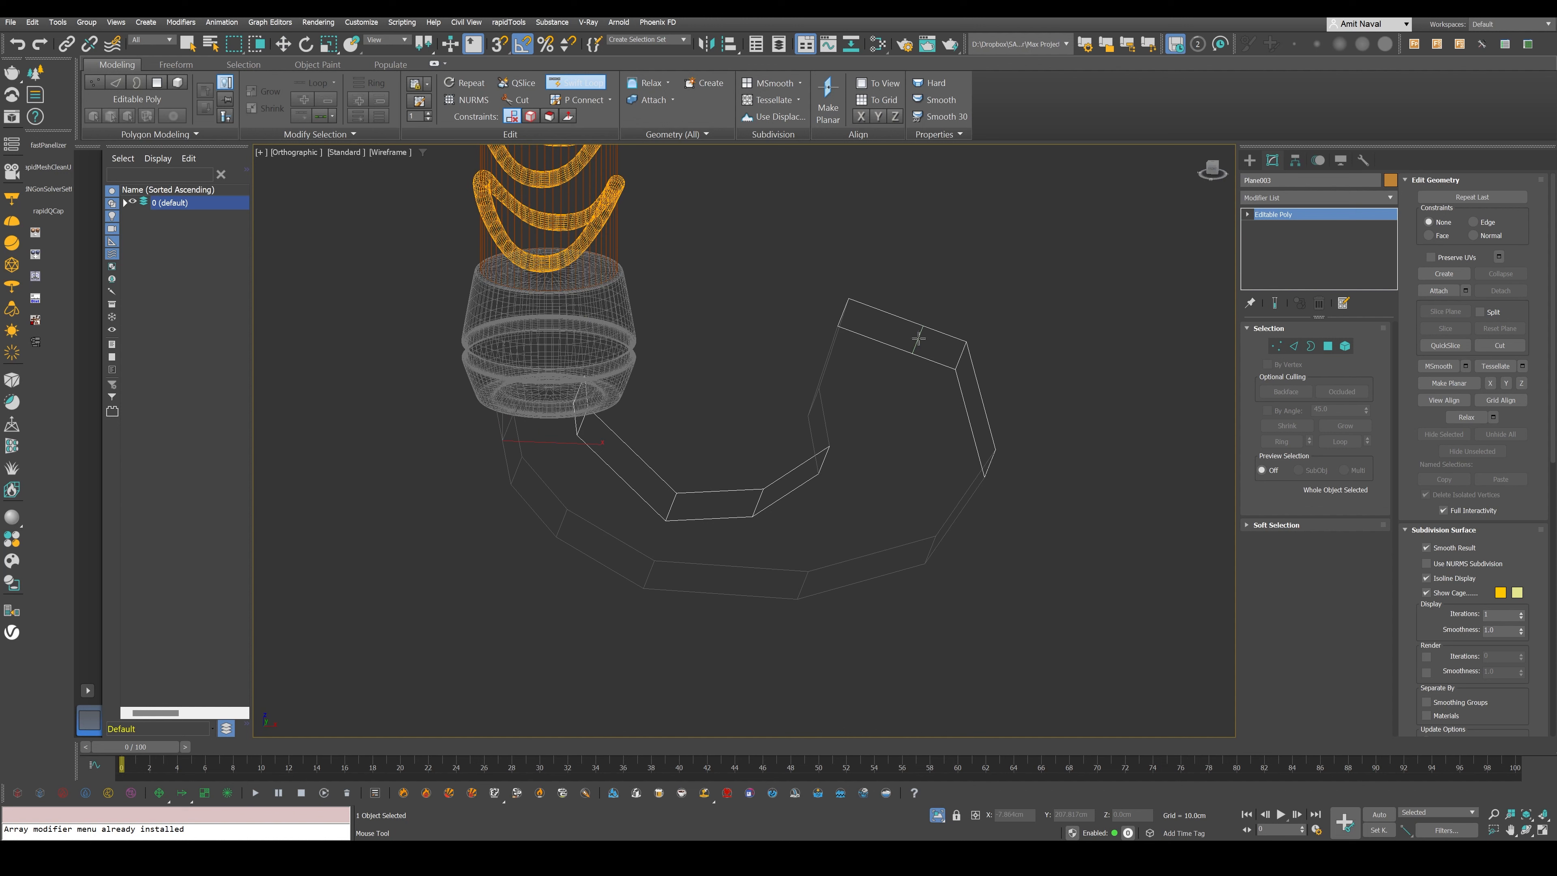
middle_click_drag(919, 338, 783, 491, "alt")
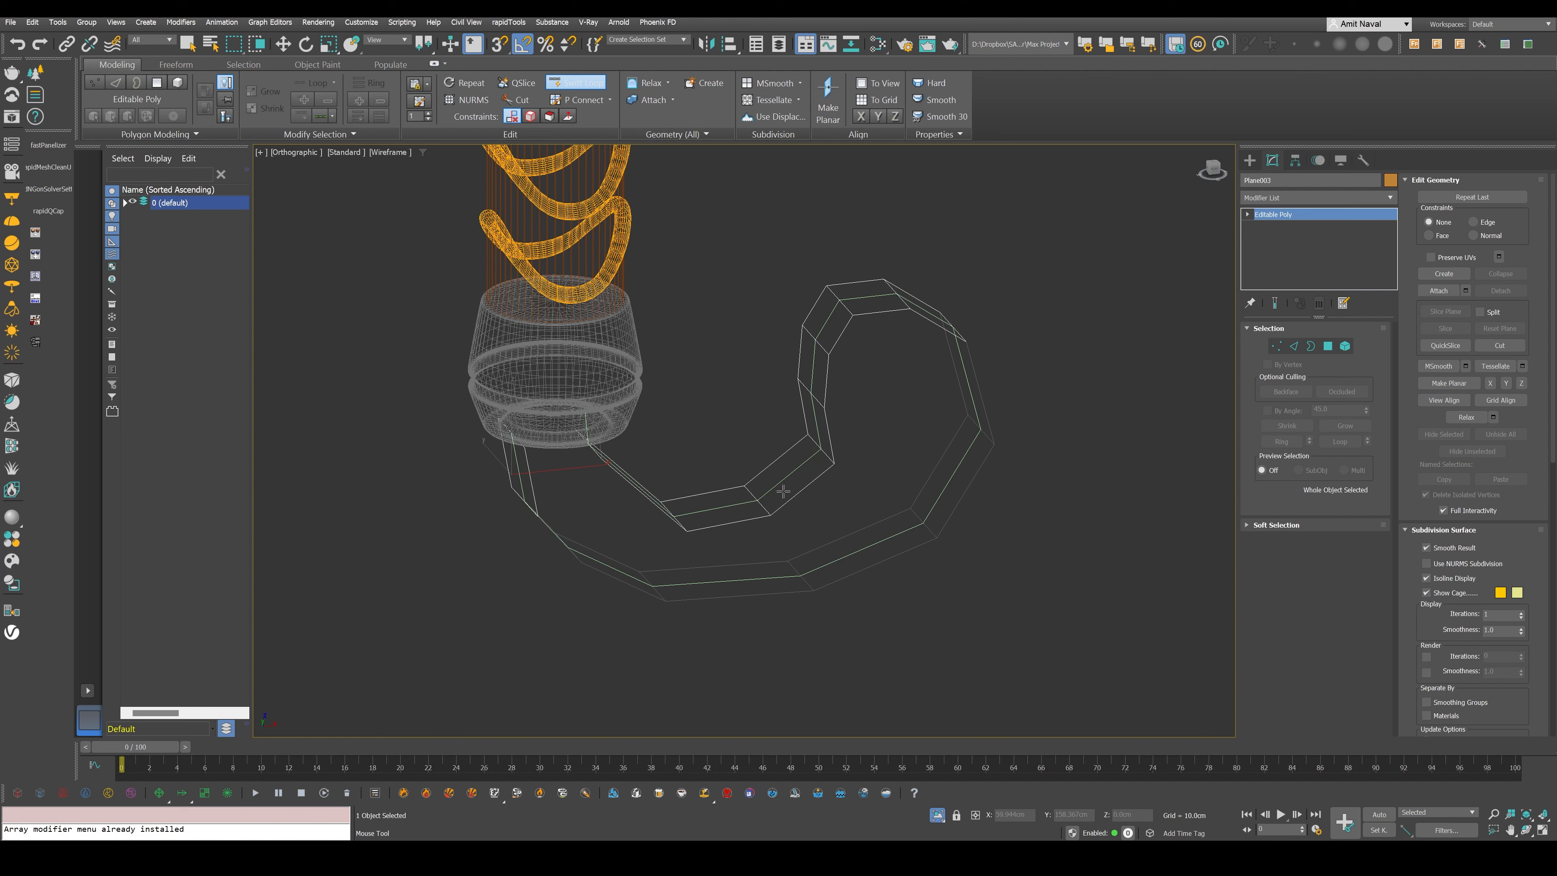
middle_click_drag(783, 491, 979, 305, "alt")
key("w")
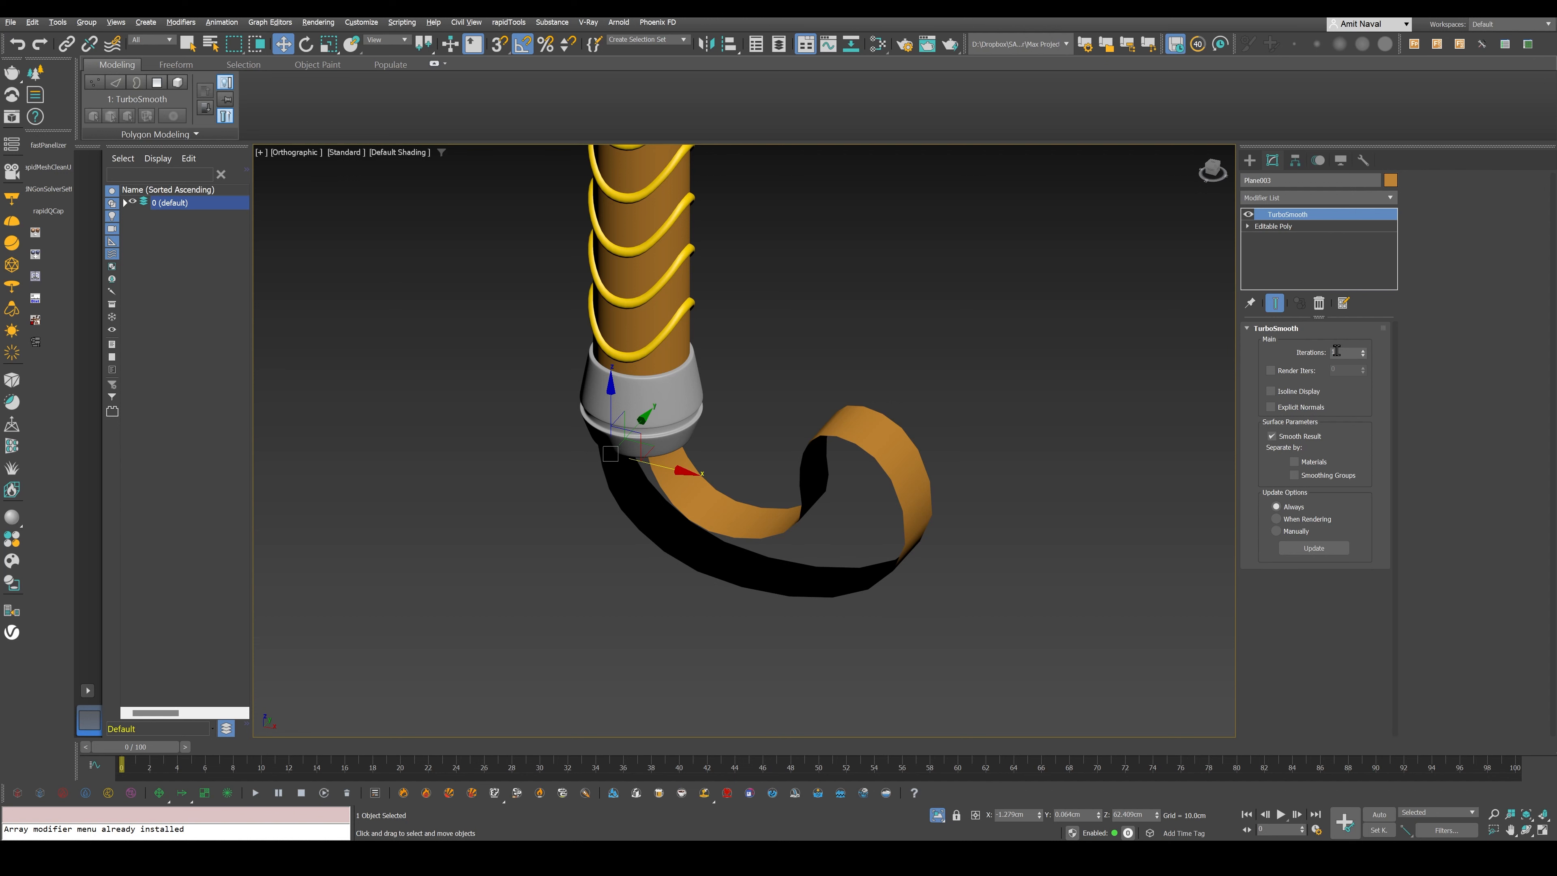
- Add a Shell modifier above the strap's TurboSmooth, reset the outer amount, and thicken the strap with the inner amount
left_click(1349, 195)
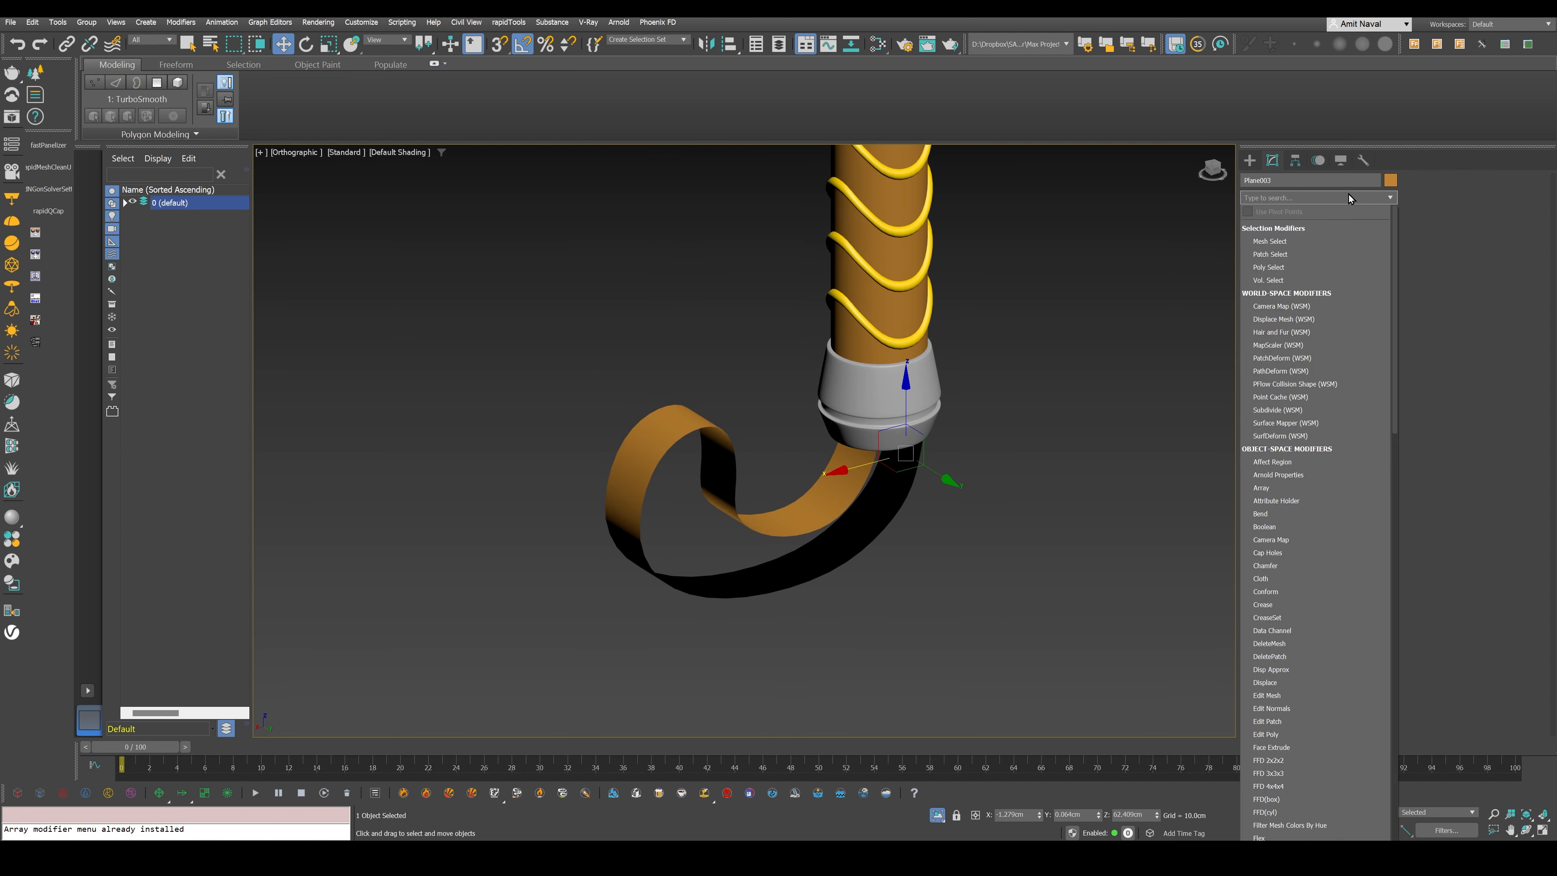
type("sh")
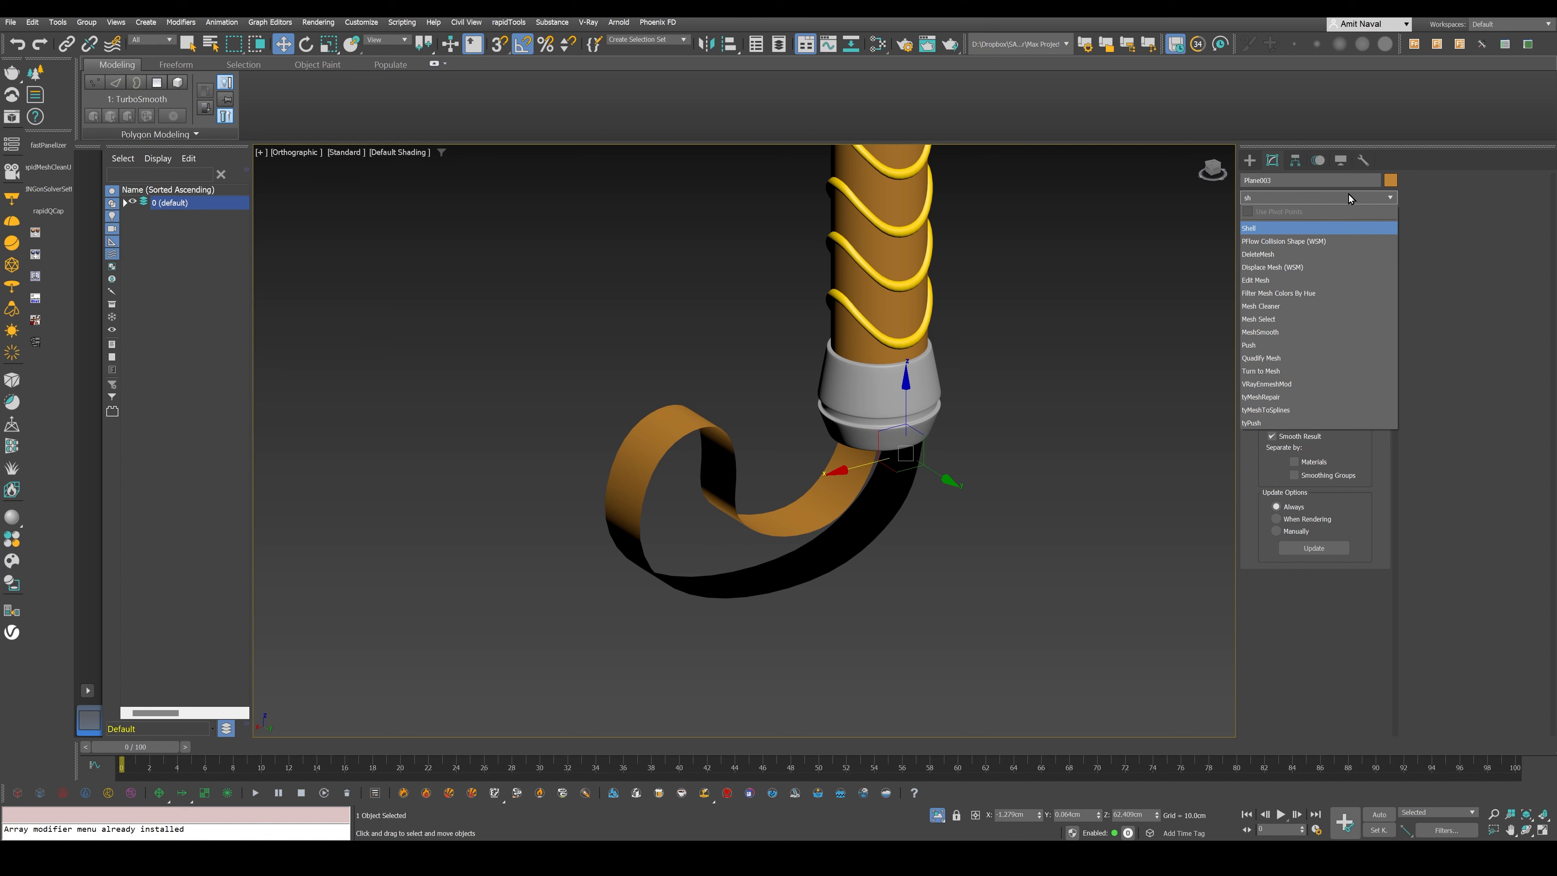
key("Return")
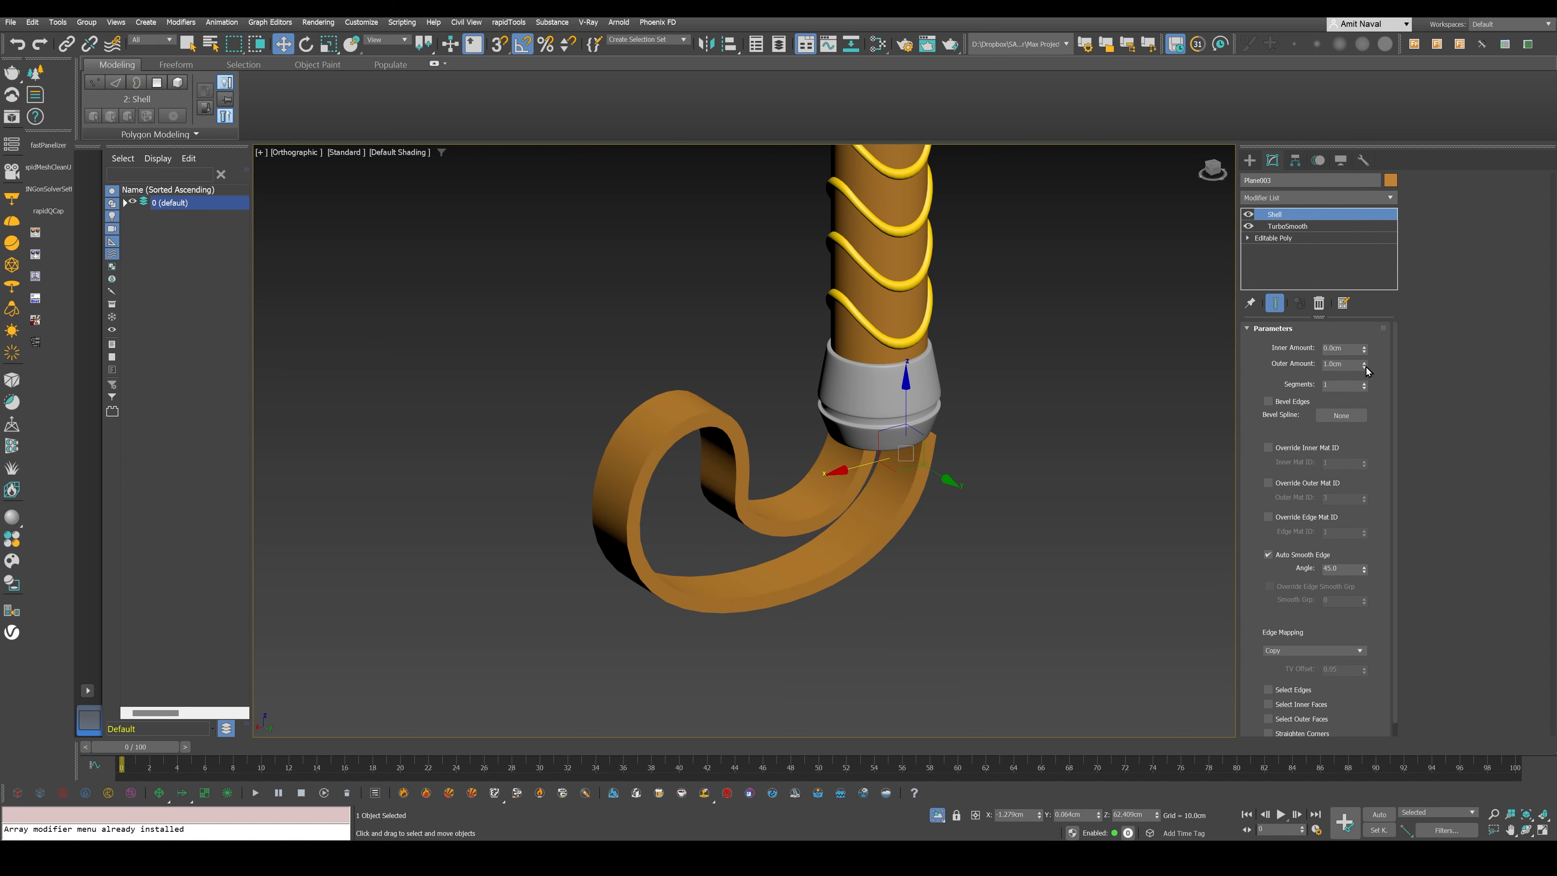
right_click(1365, 367)
left_click_drag(1365, 348, 1370, 333)
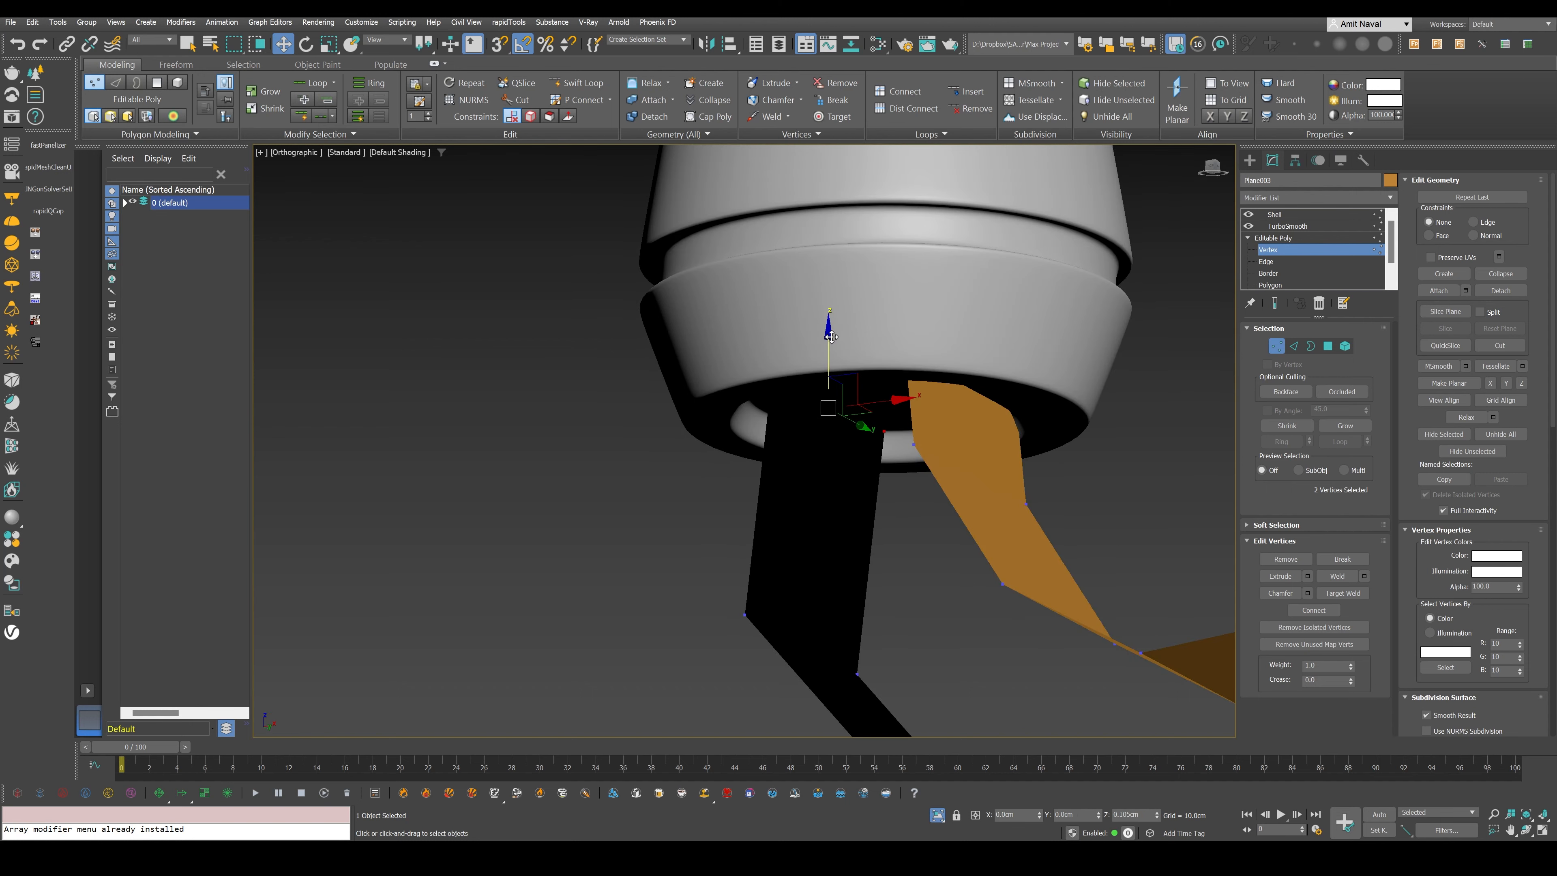
- Adjust the strap's Editable Poly vertices near the pommel opening so both ends run neatly out of the pommel
left_click(1278, 347)
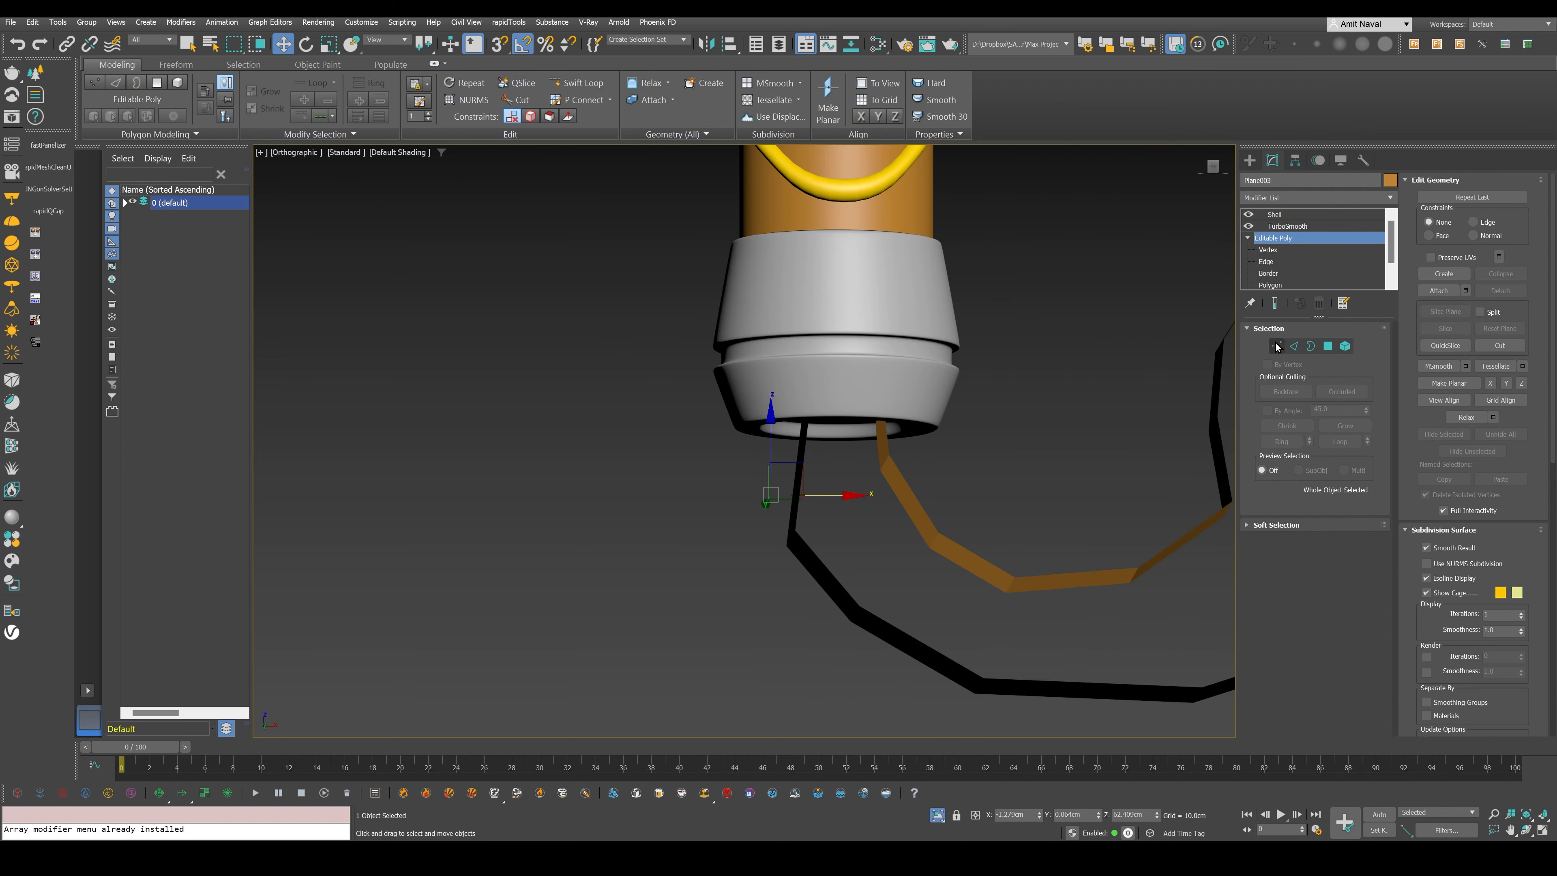
left_click(1277, 347)
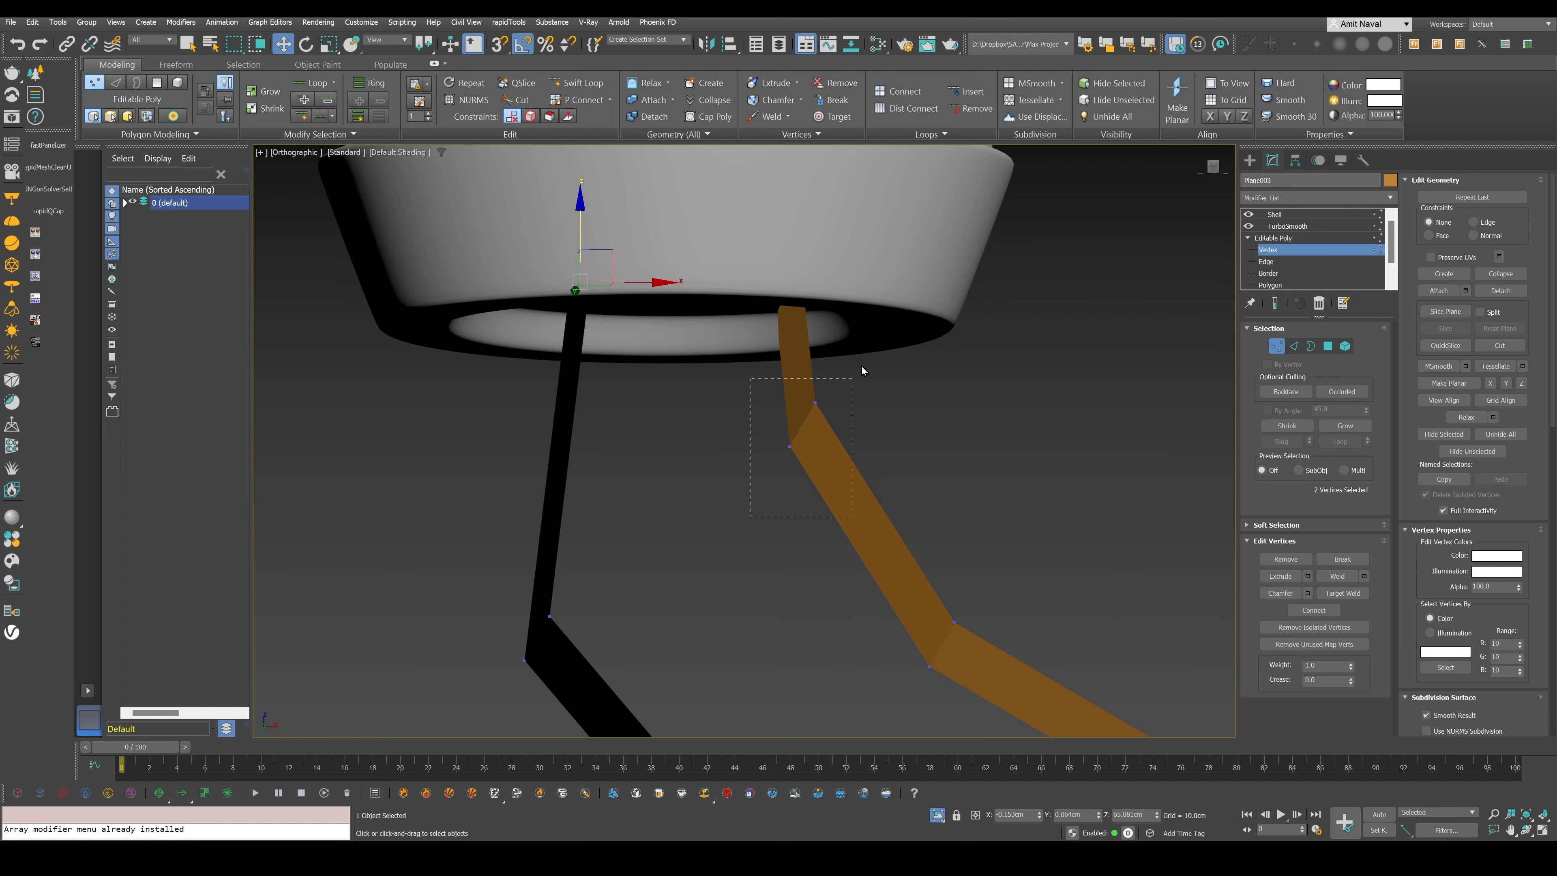
left_click_drag(1020, 576, 887, 749)
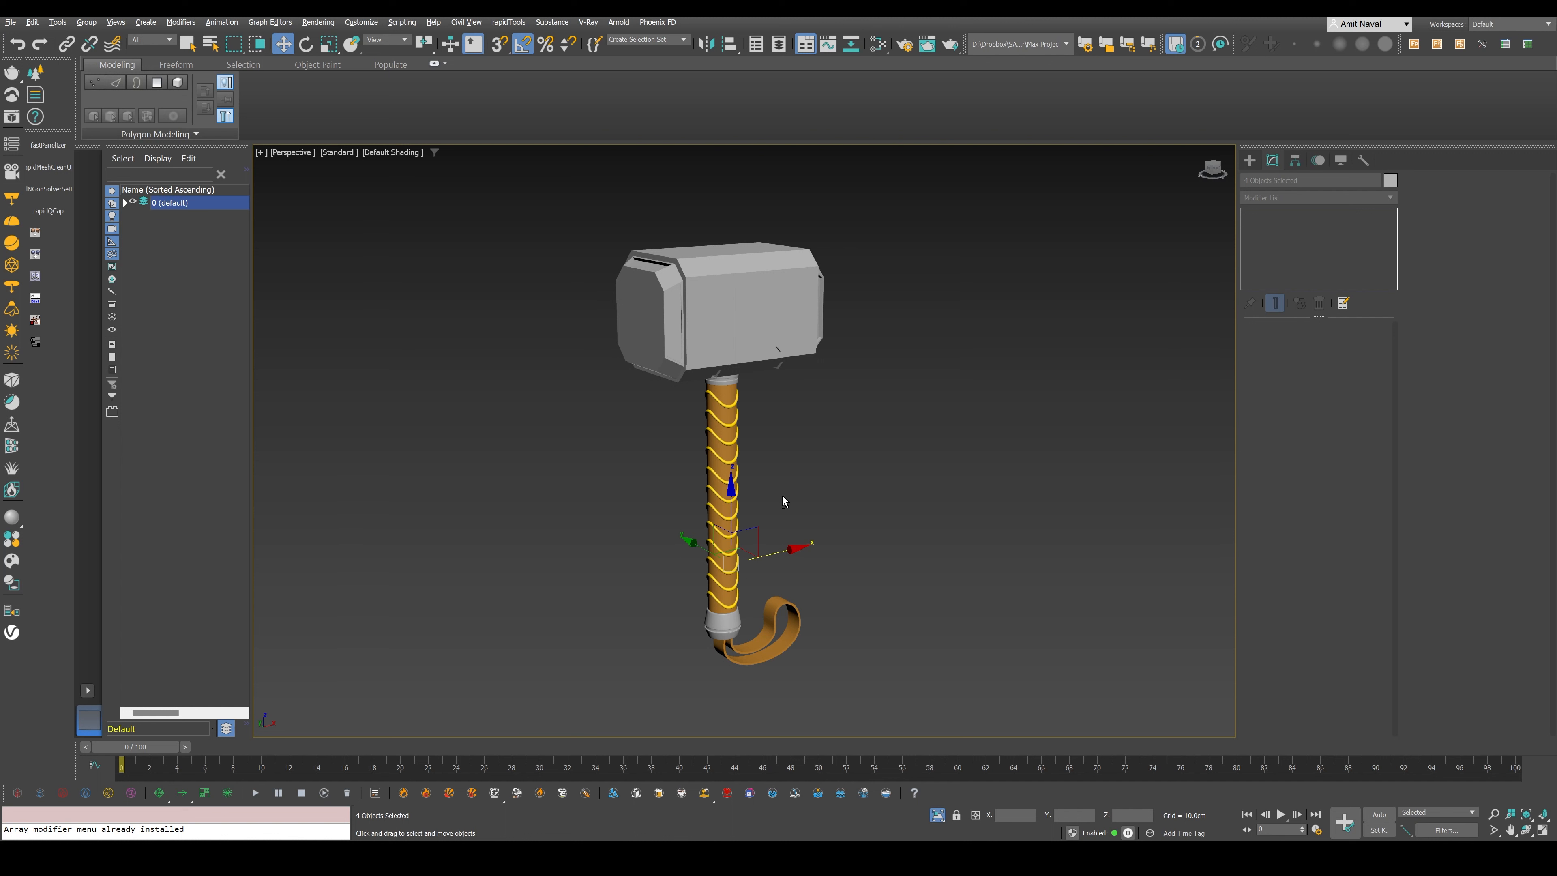
key("alt+Tab")
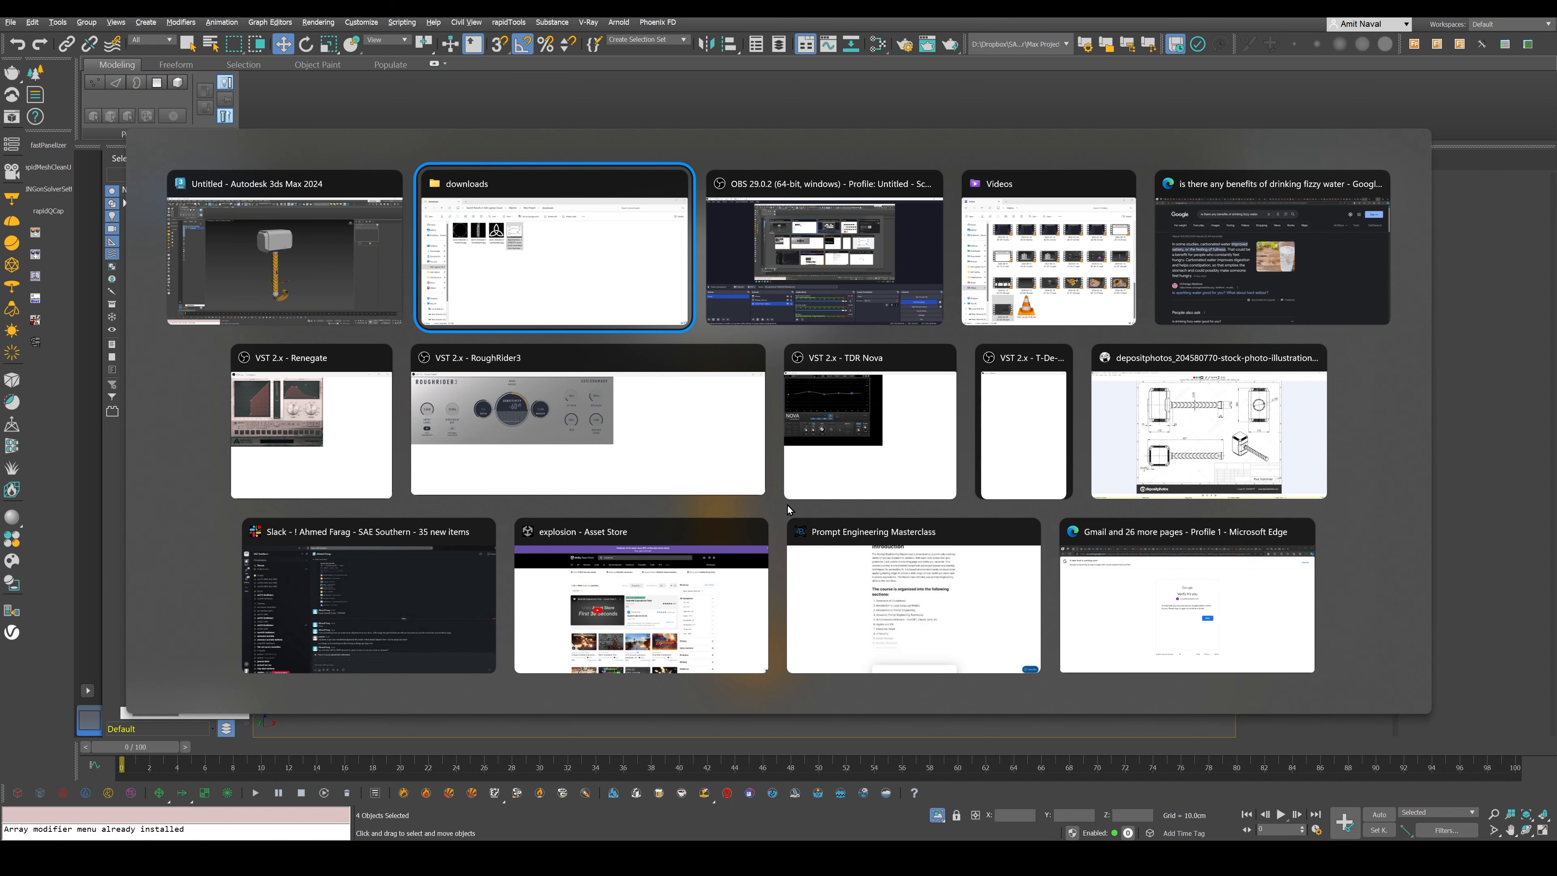
key("Escape")
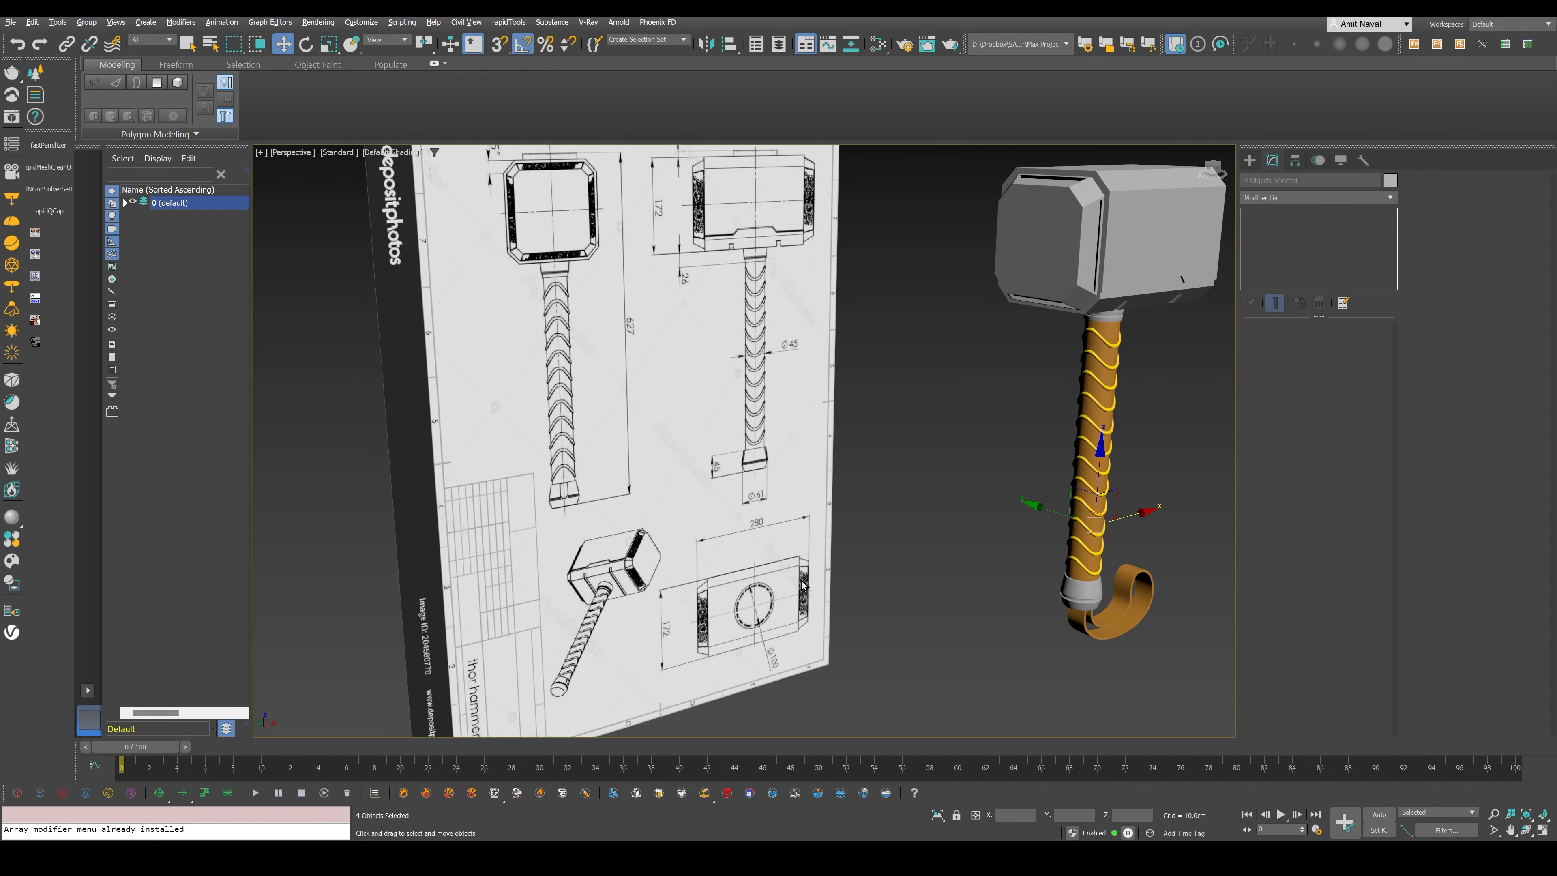
- Create a cylinder on top of the hammer head for the circular plate in the reference and align it with the head
scroll(777, 563, "up", 2)
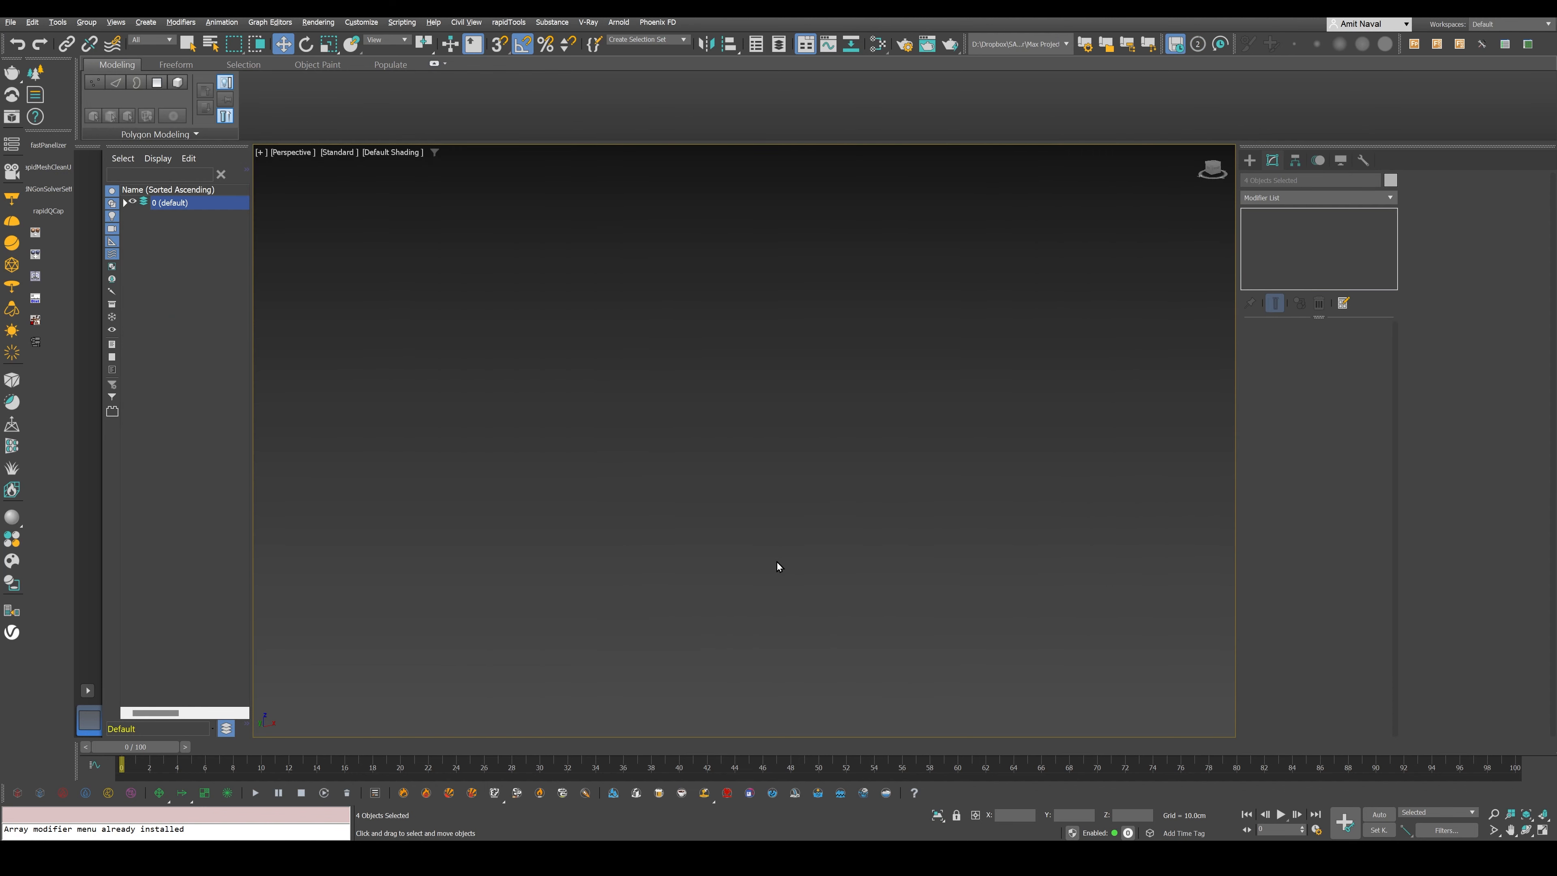
scroll(777, 562, "down", 2)
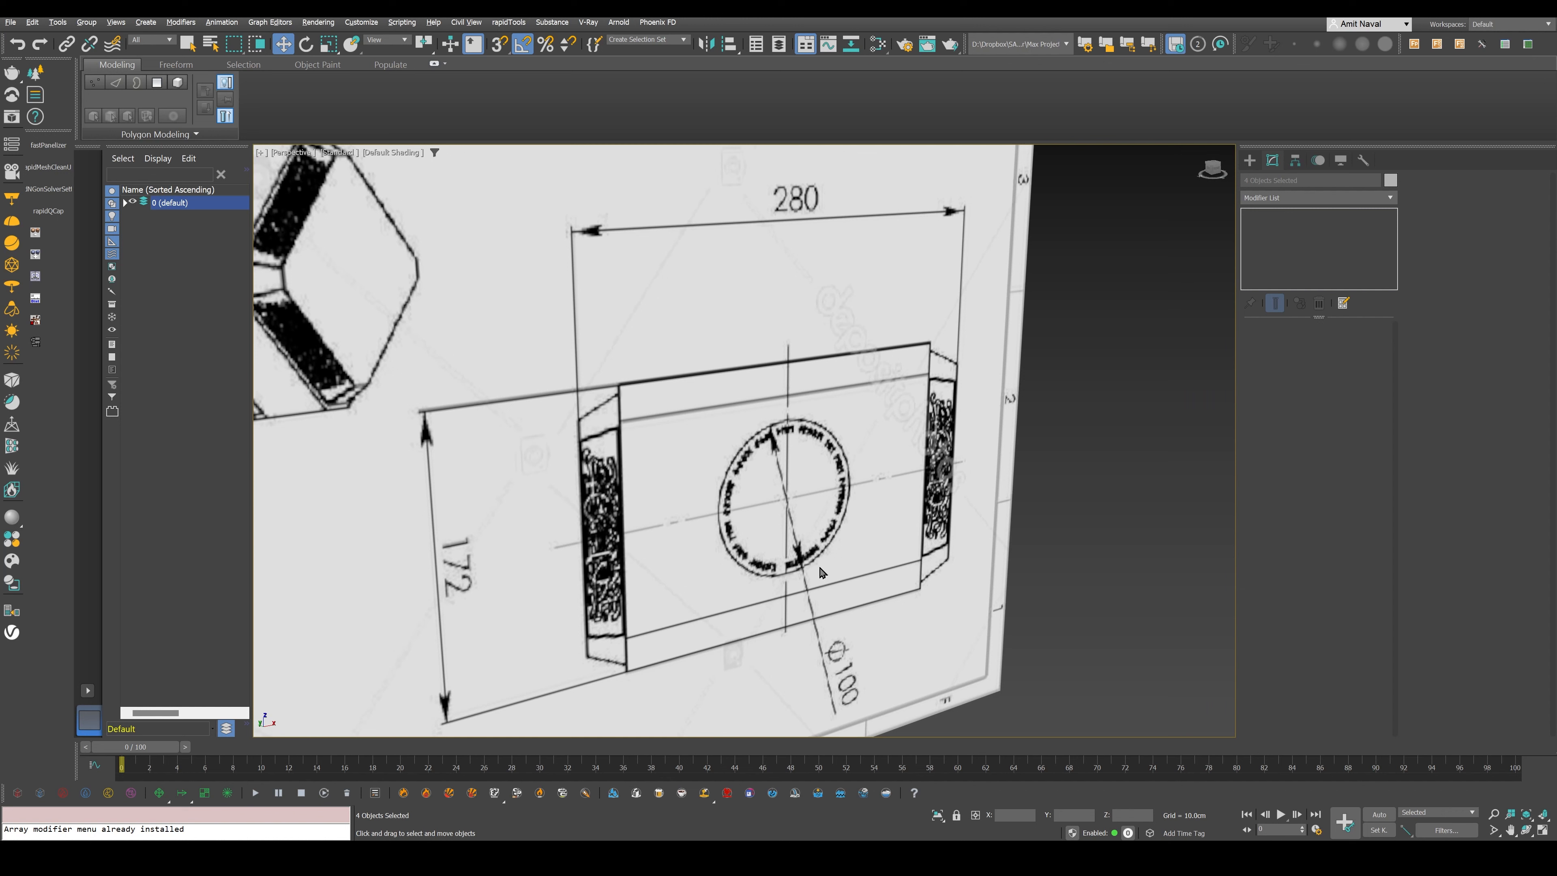
scroll(822, 572, "down", 4)
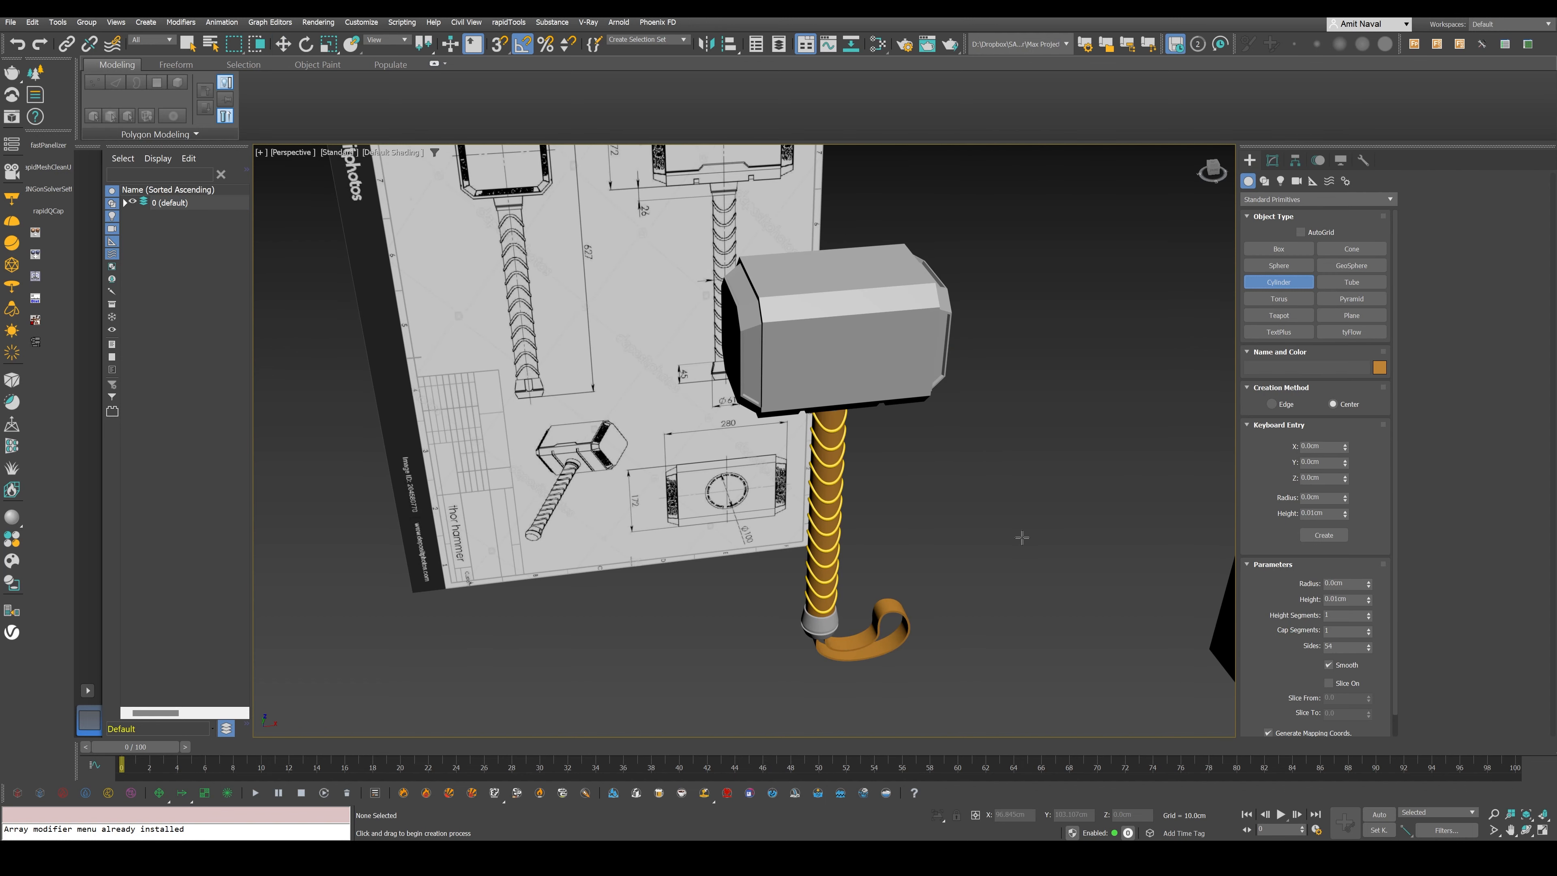
key("alt+a")
left_click(745, 338)
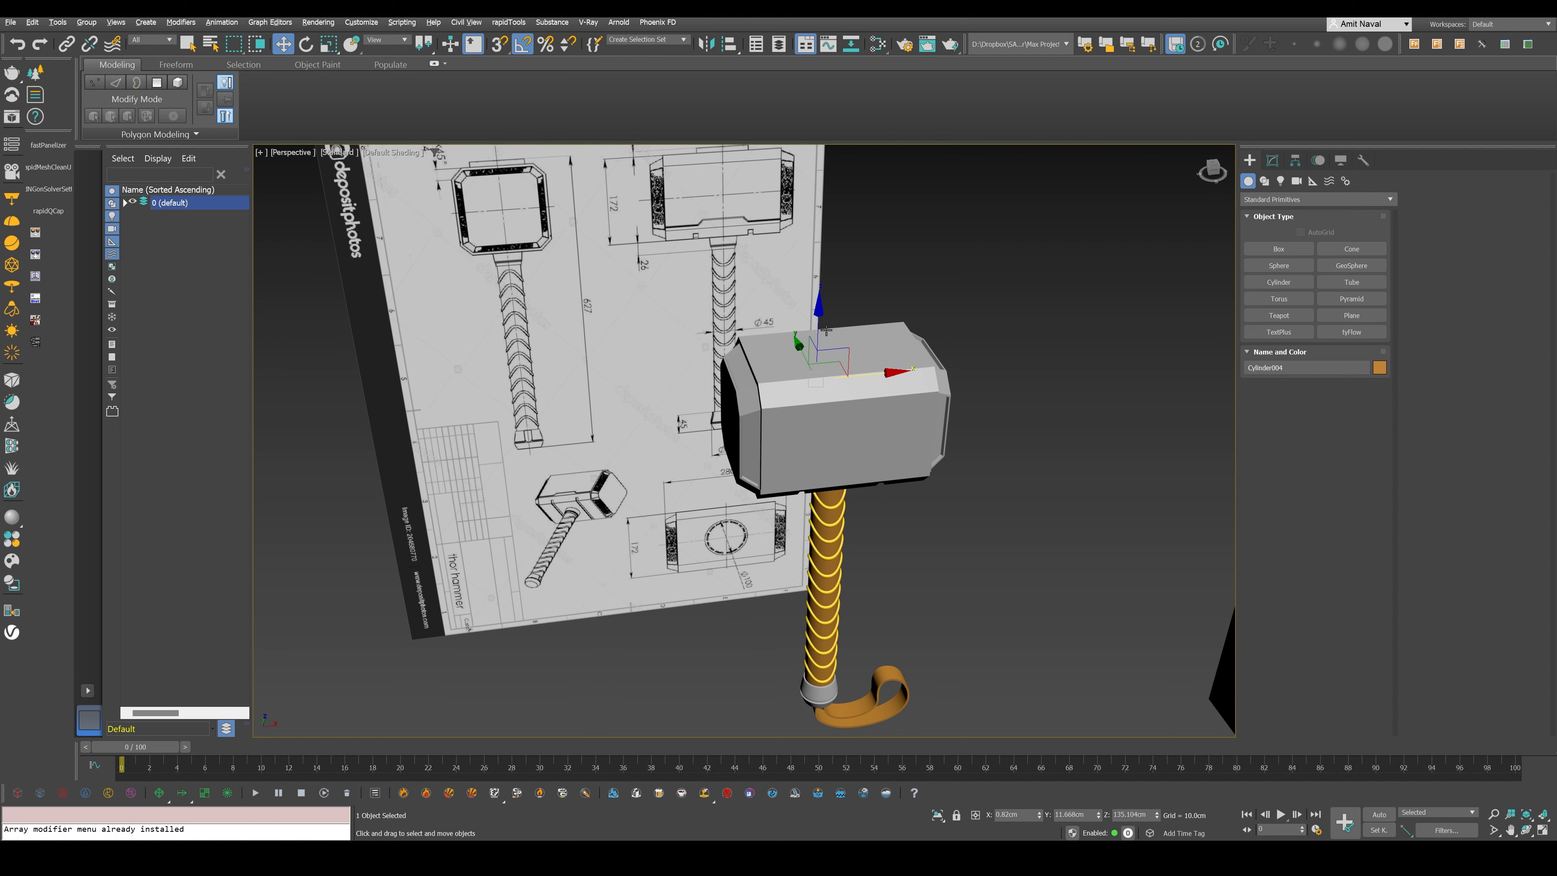
left_click(825, 330)
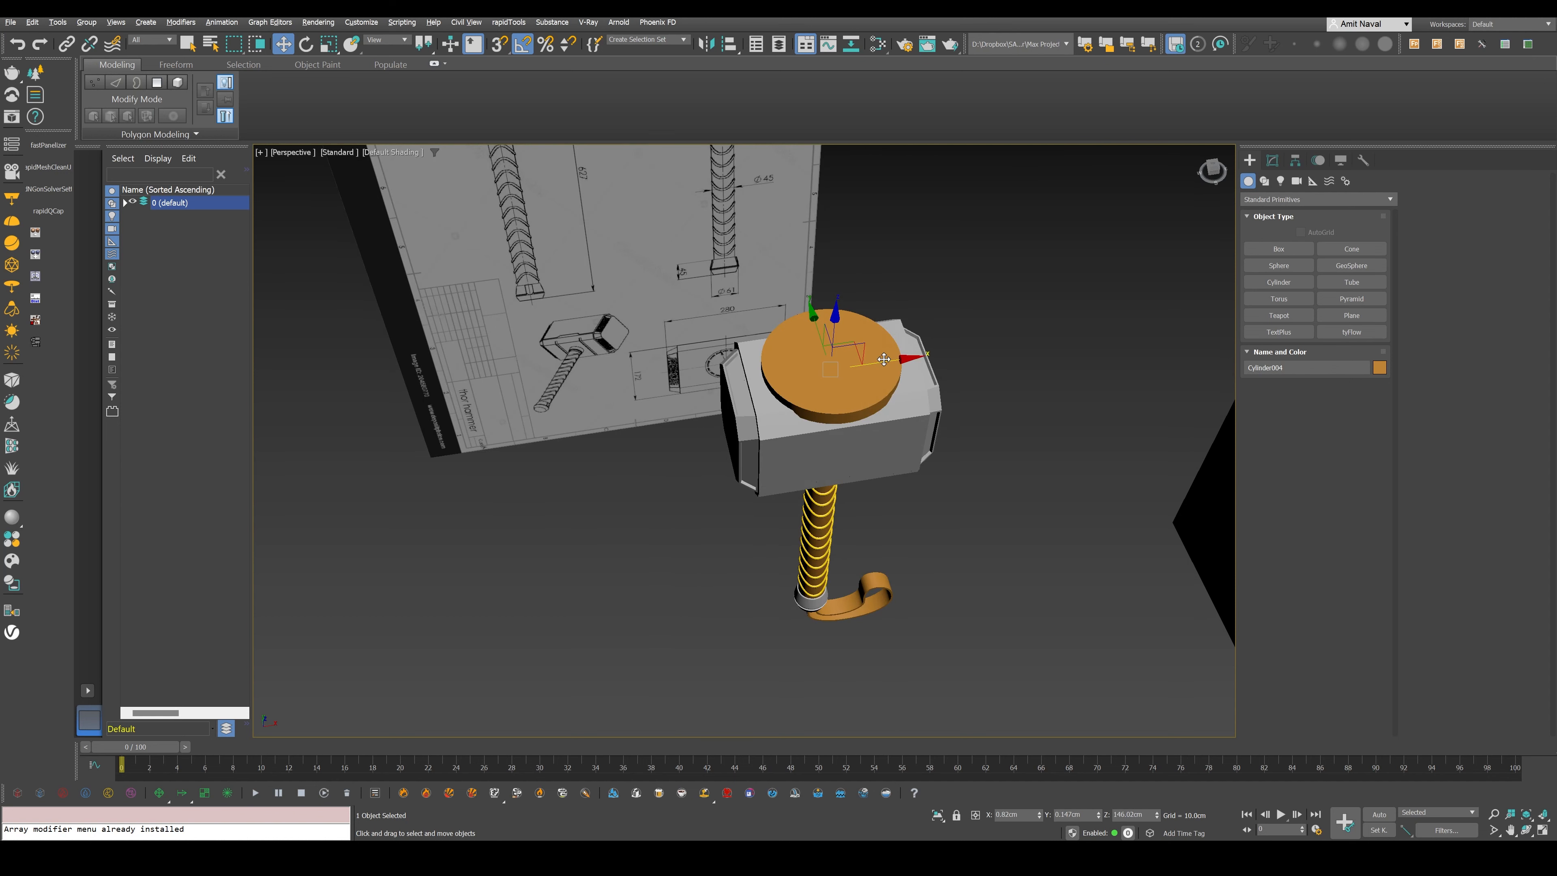
- Reduce the cylinder's radius to about 6.7 cm, flatten it into a thin disc, and raise it slightly on the head's top face
key("f")
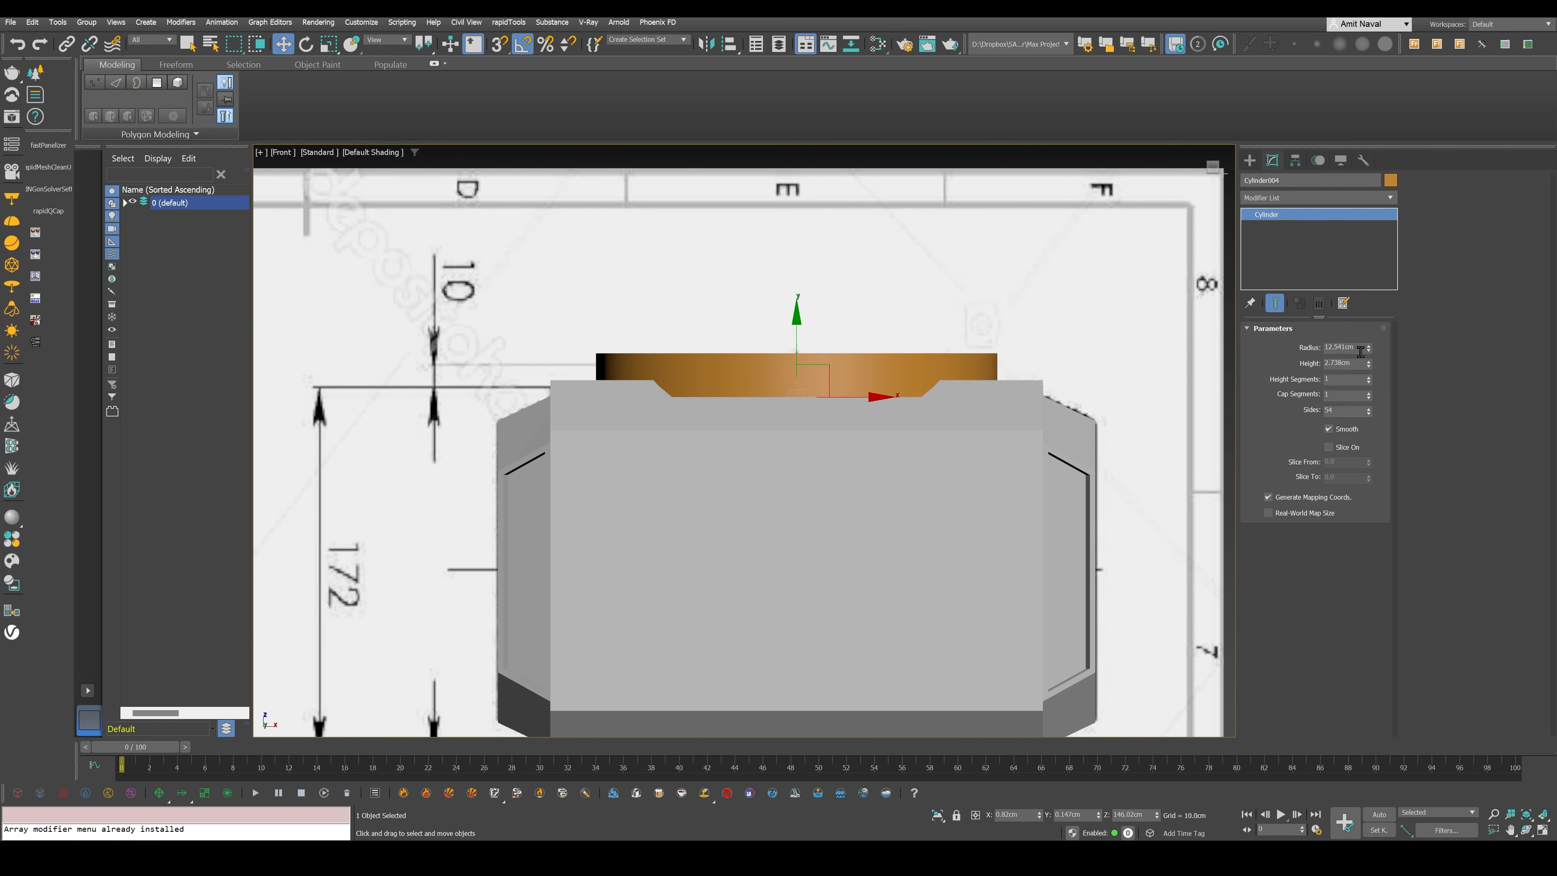
left_click_drag(1369, 347, 1376, 365)
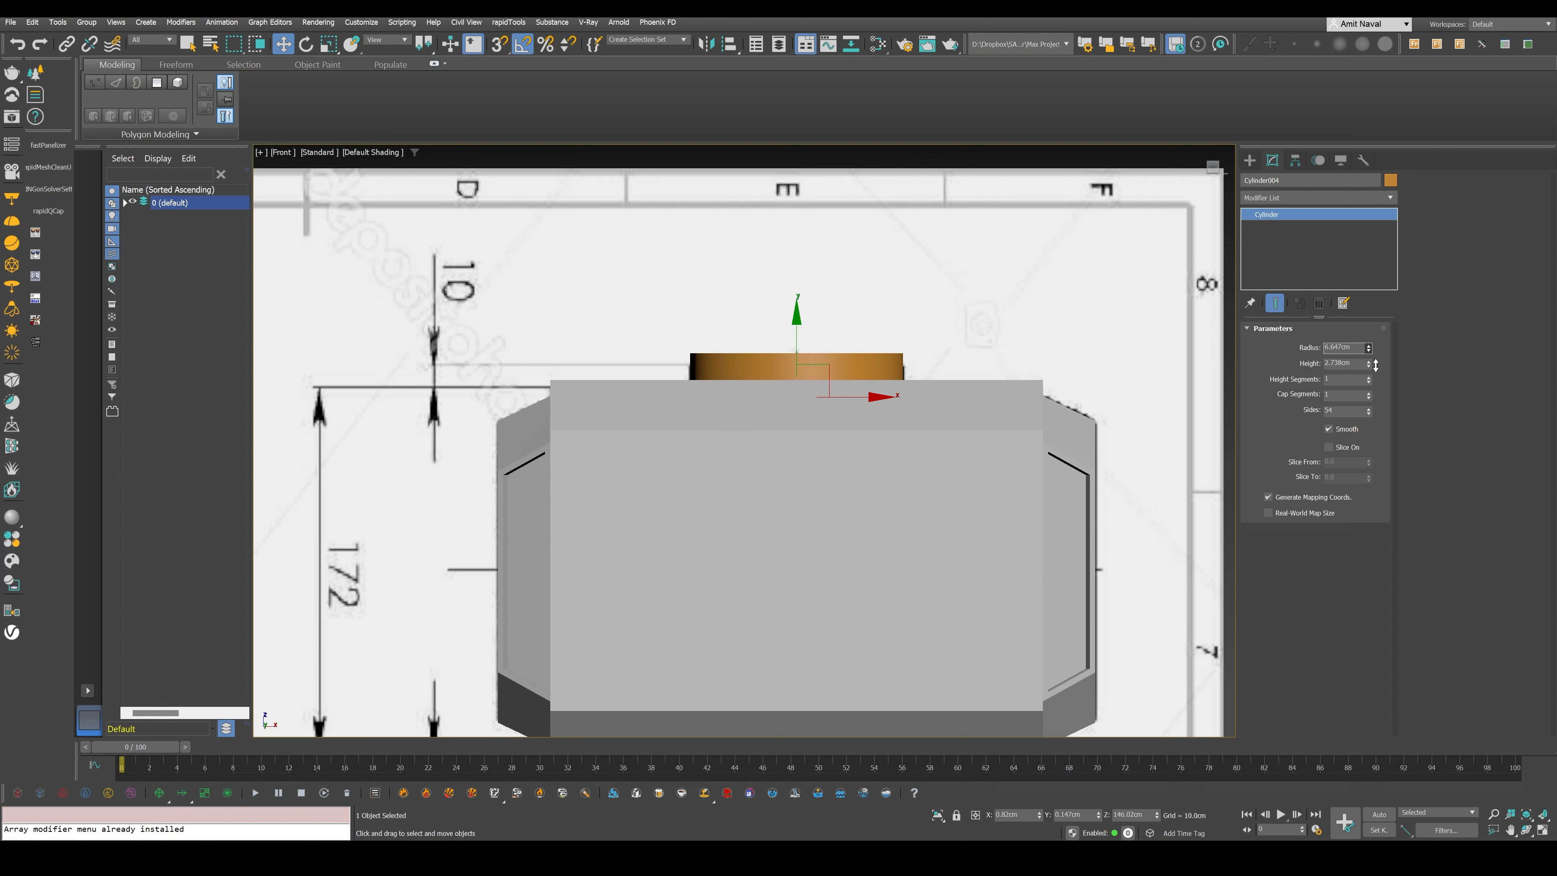
left_click_drag(796, 335, 797, 325)
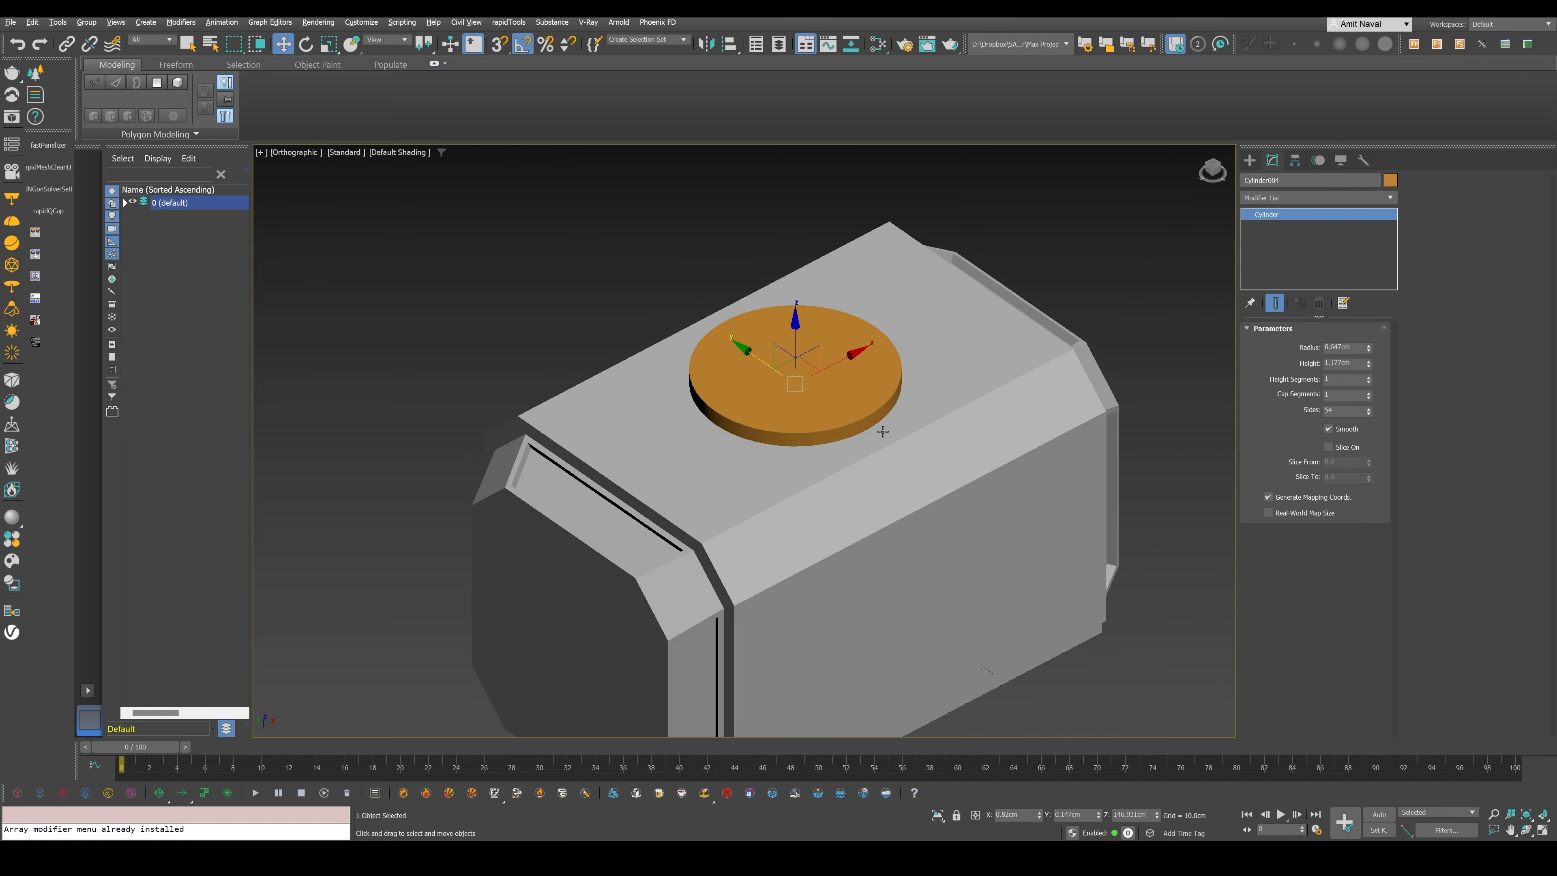
- Show the edged faces and reduce the disc to 18 sides
scroll(780, 437, "up", 5)
key("F4")
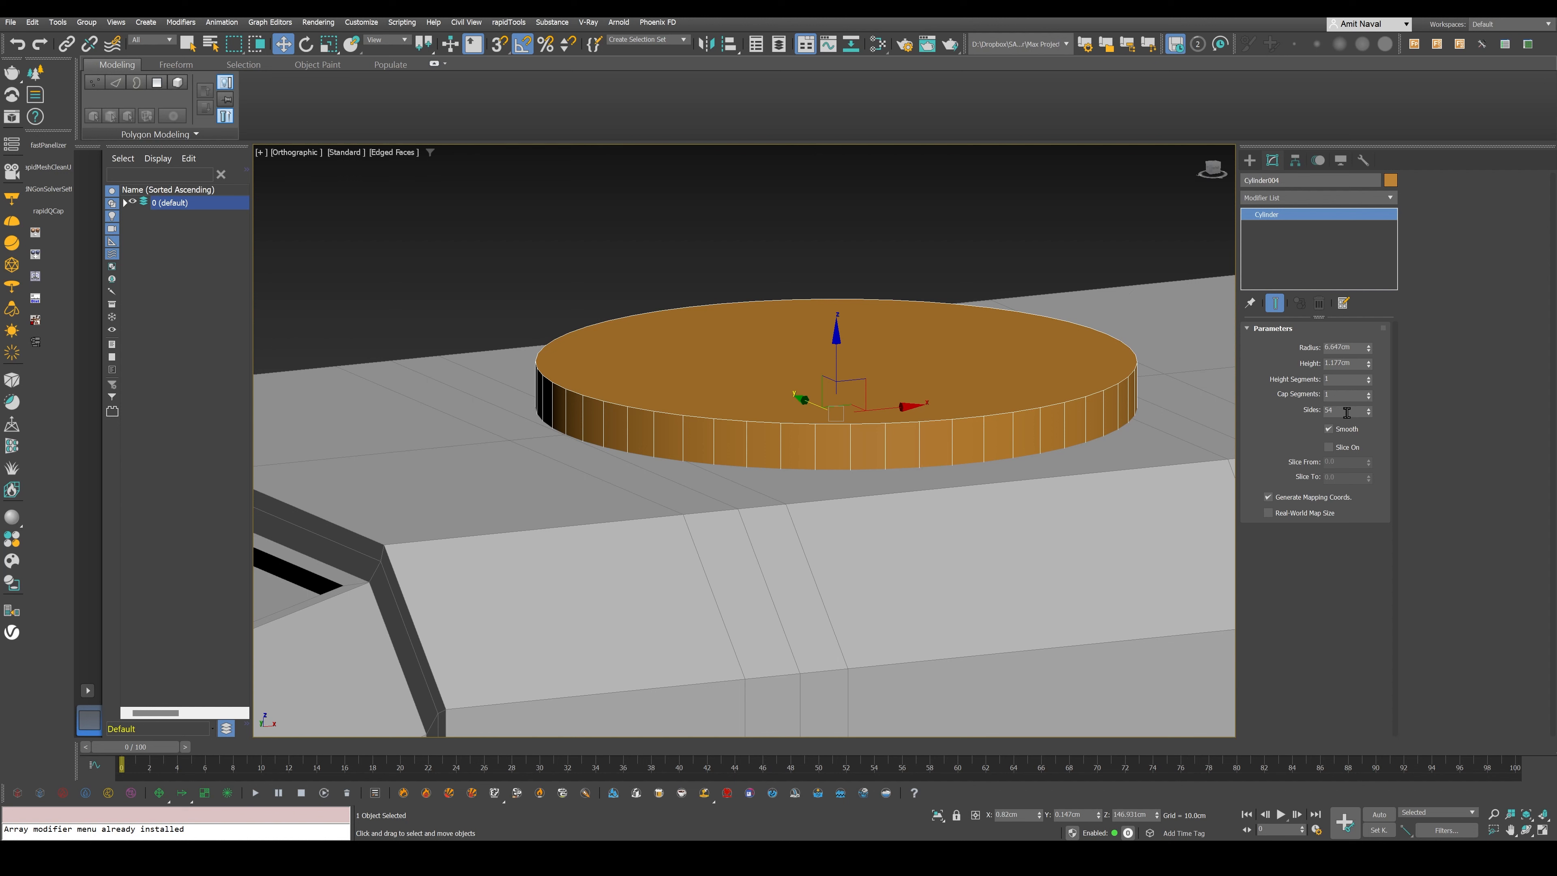
double_click(1340, 410)
type("18")
key("Return")
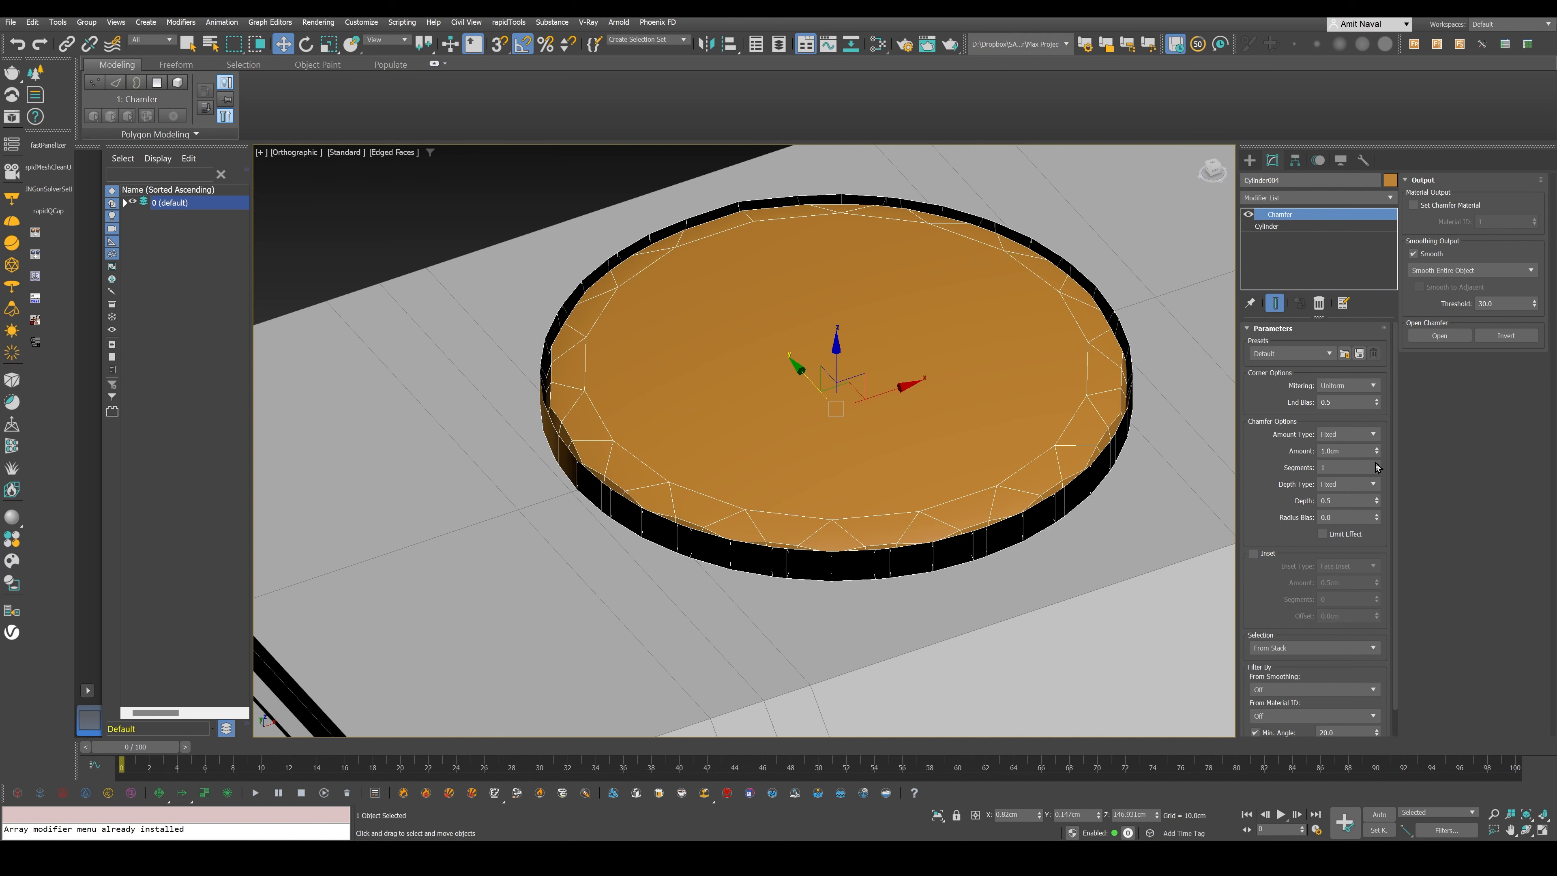
- Bevel the disc with a Chamfer of 0.18 cm and a minimum angle of 21.6, and add TurboSmooth above it with 2 iterations
left_click_drag(1376, 451, 1377, 514)
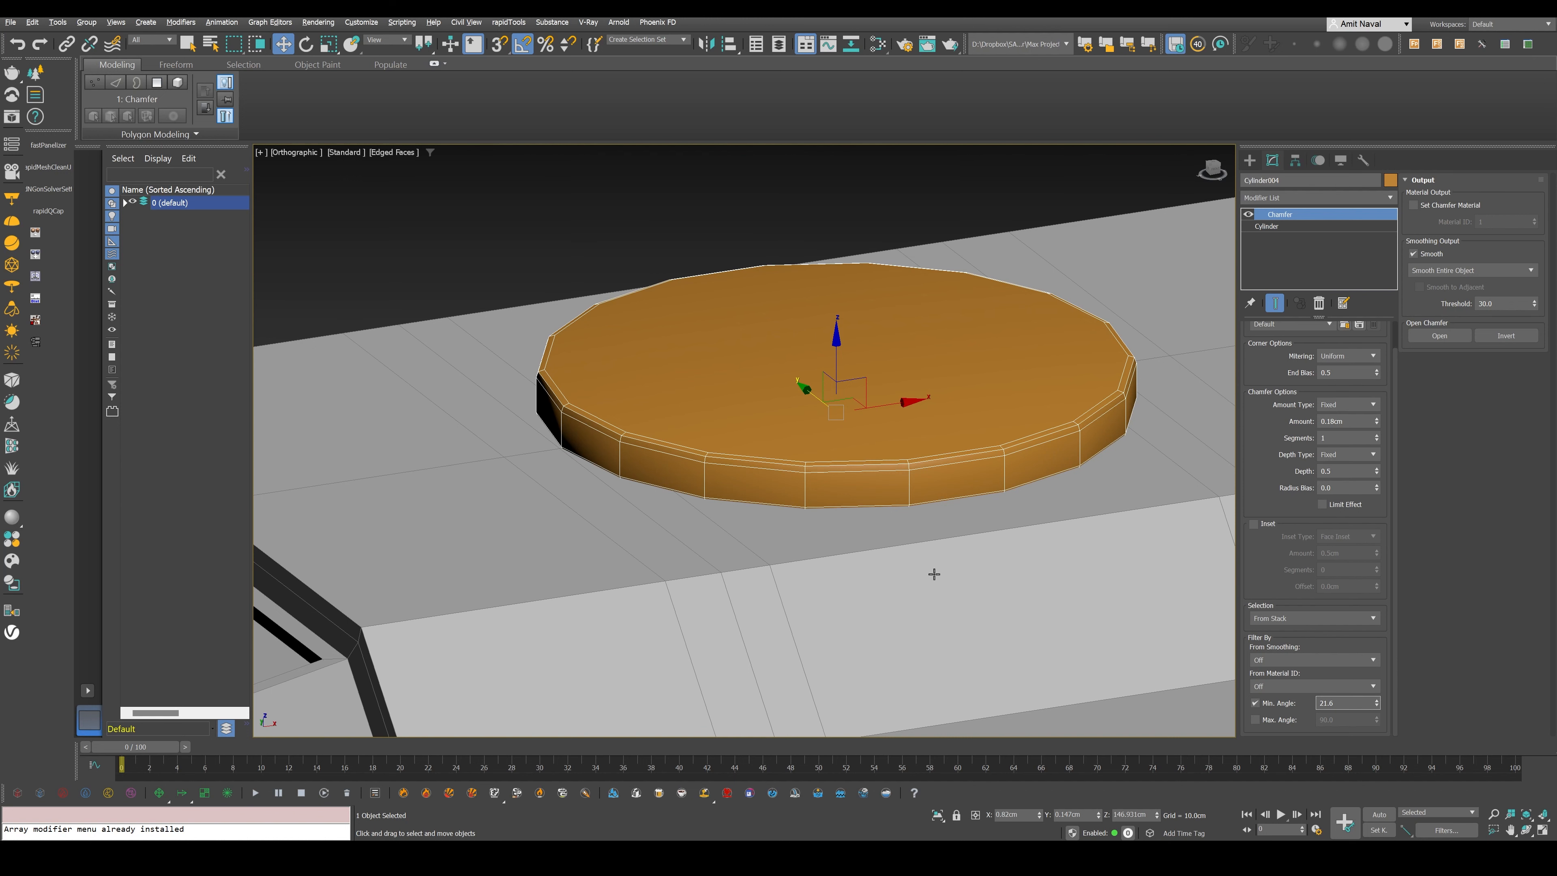
left_click(1305, 198)
type("tu")
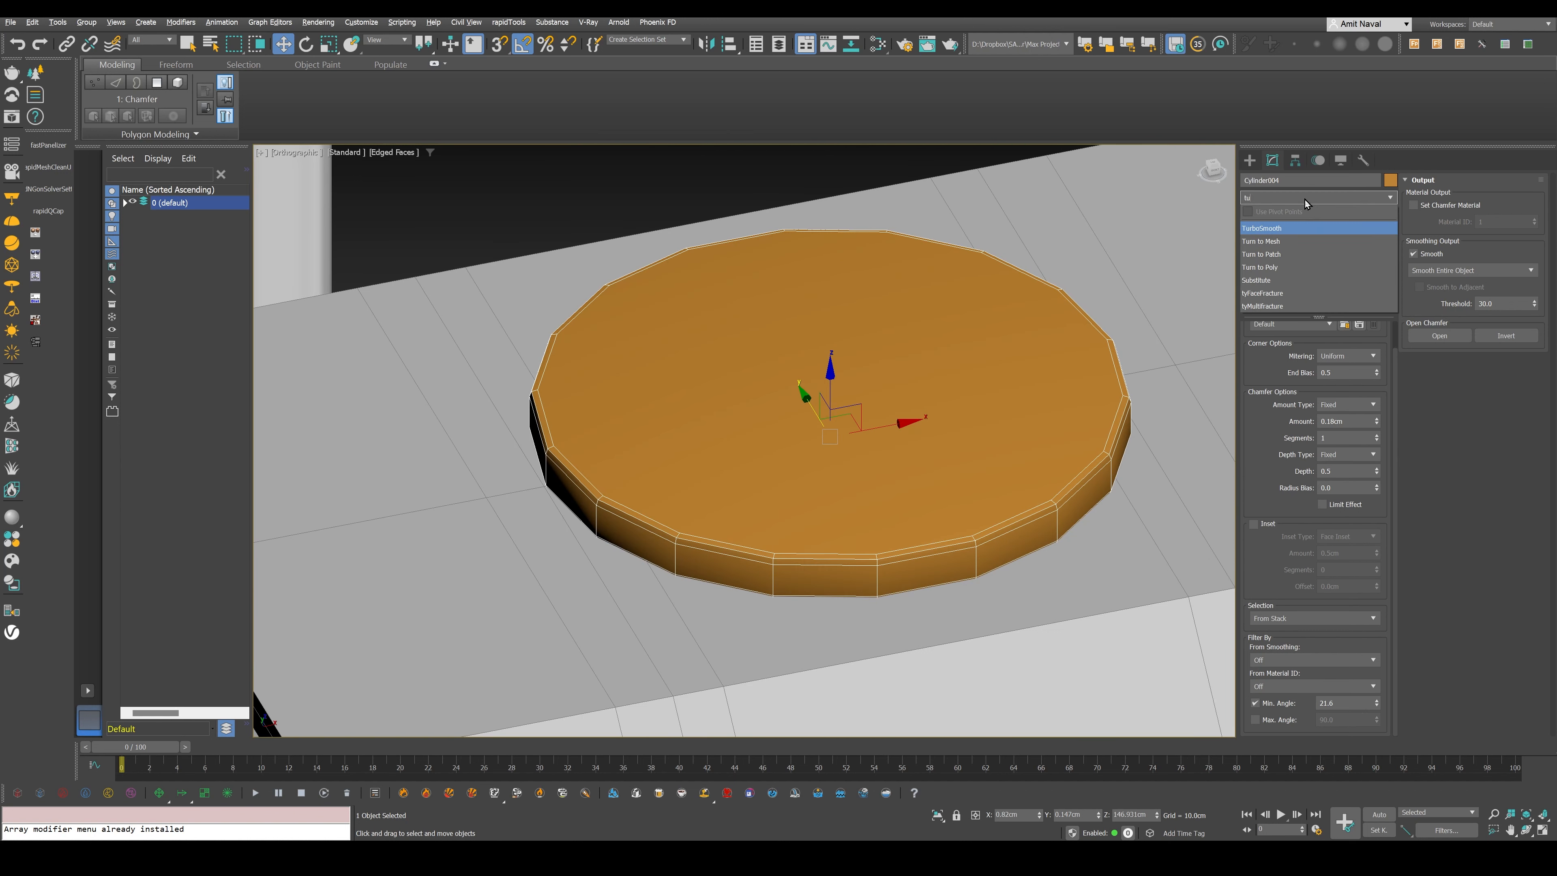
key("Return")
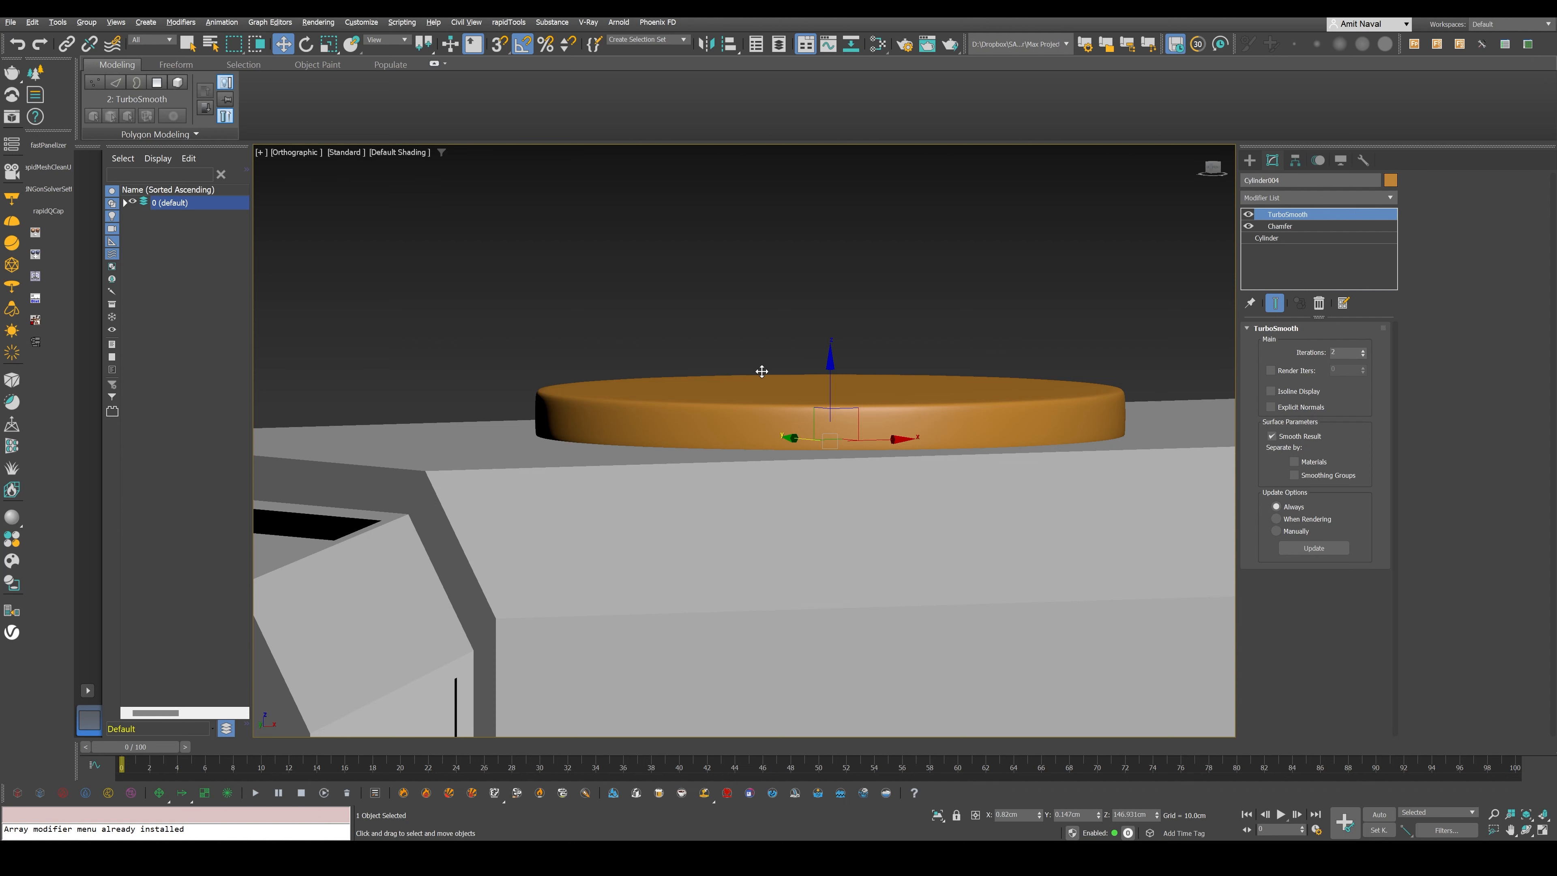
- Add an Edit Poly modifier directly above the disc's base Cylinder, beneath the Chamfer, and enable polygon selection
left_click(1318, 198)
type("edi")
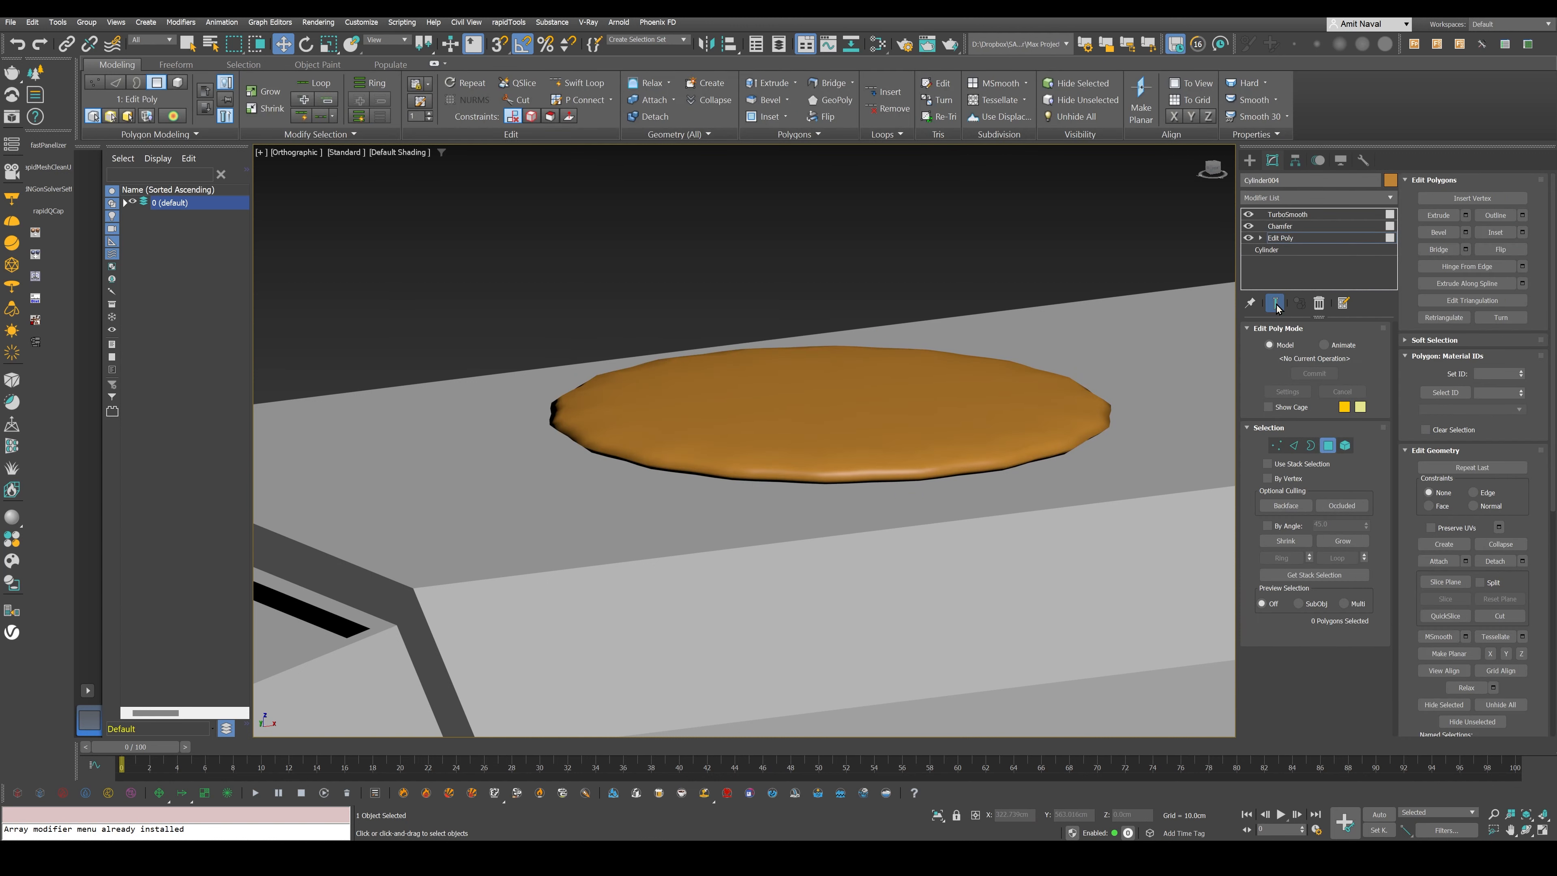
left_click(1276, 303)
- Inset the disc's top and bottom faces into concentric rings and collapse each centre polygon to a single point
left_click(804, 389)
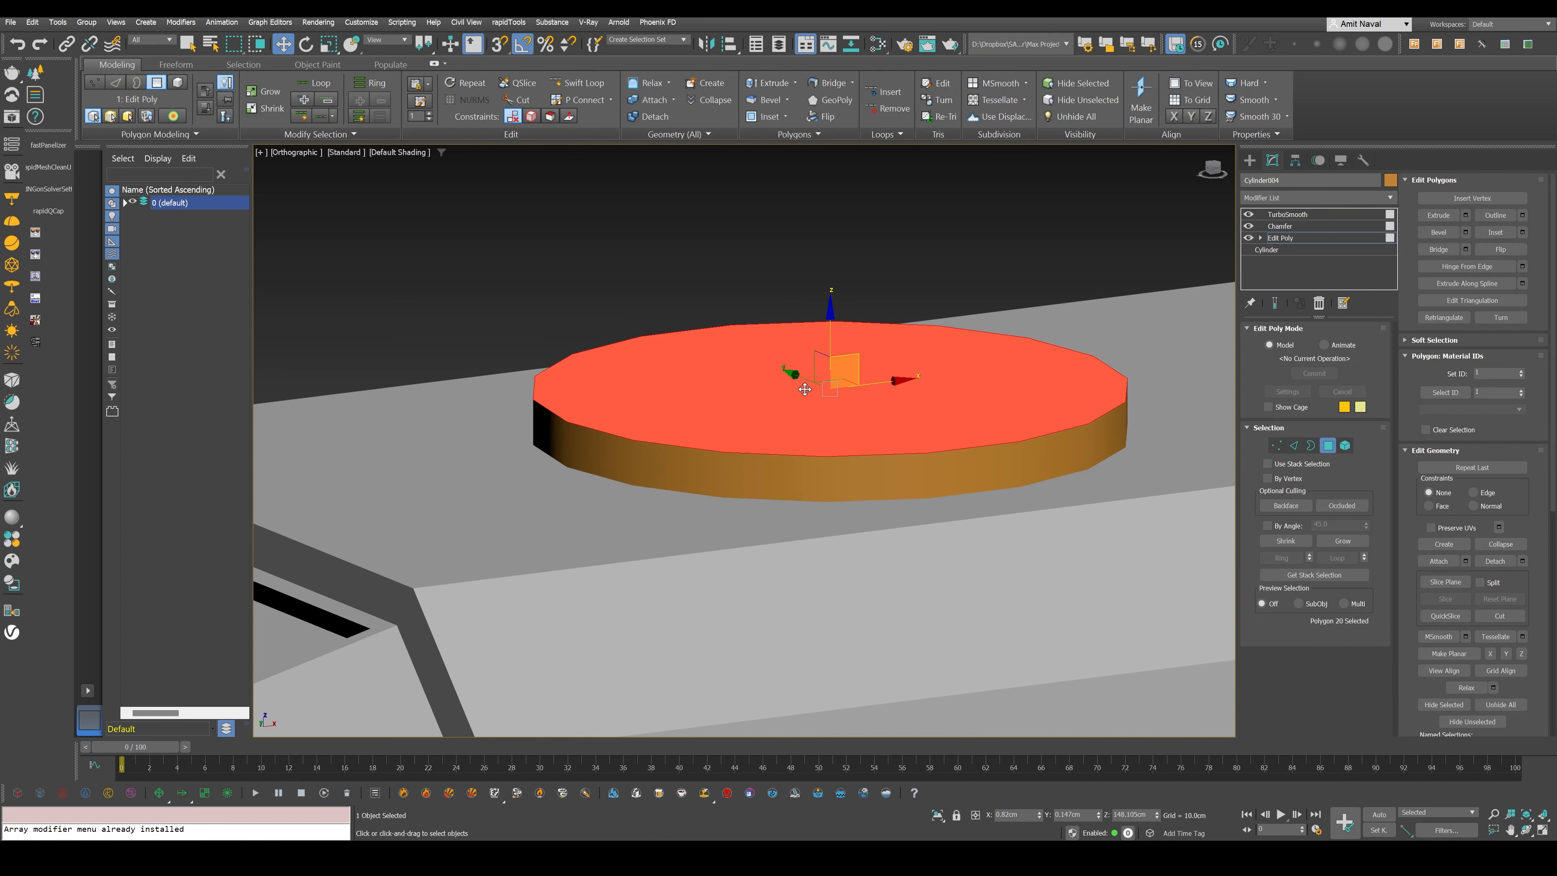
left_click_drag(823, 423, 823, 408)
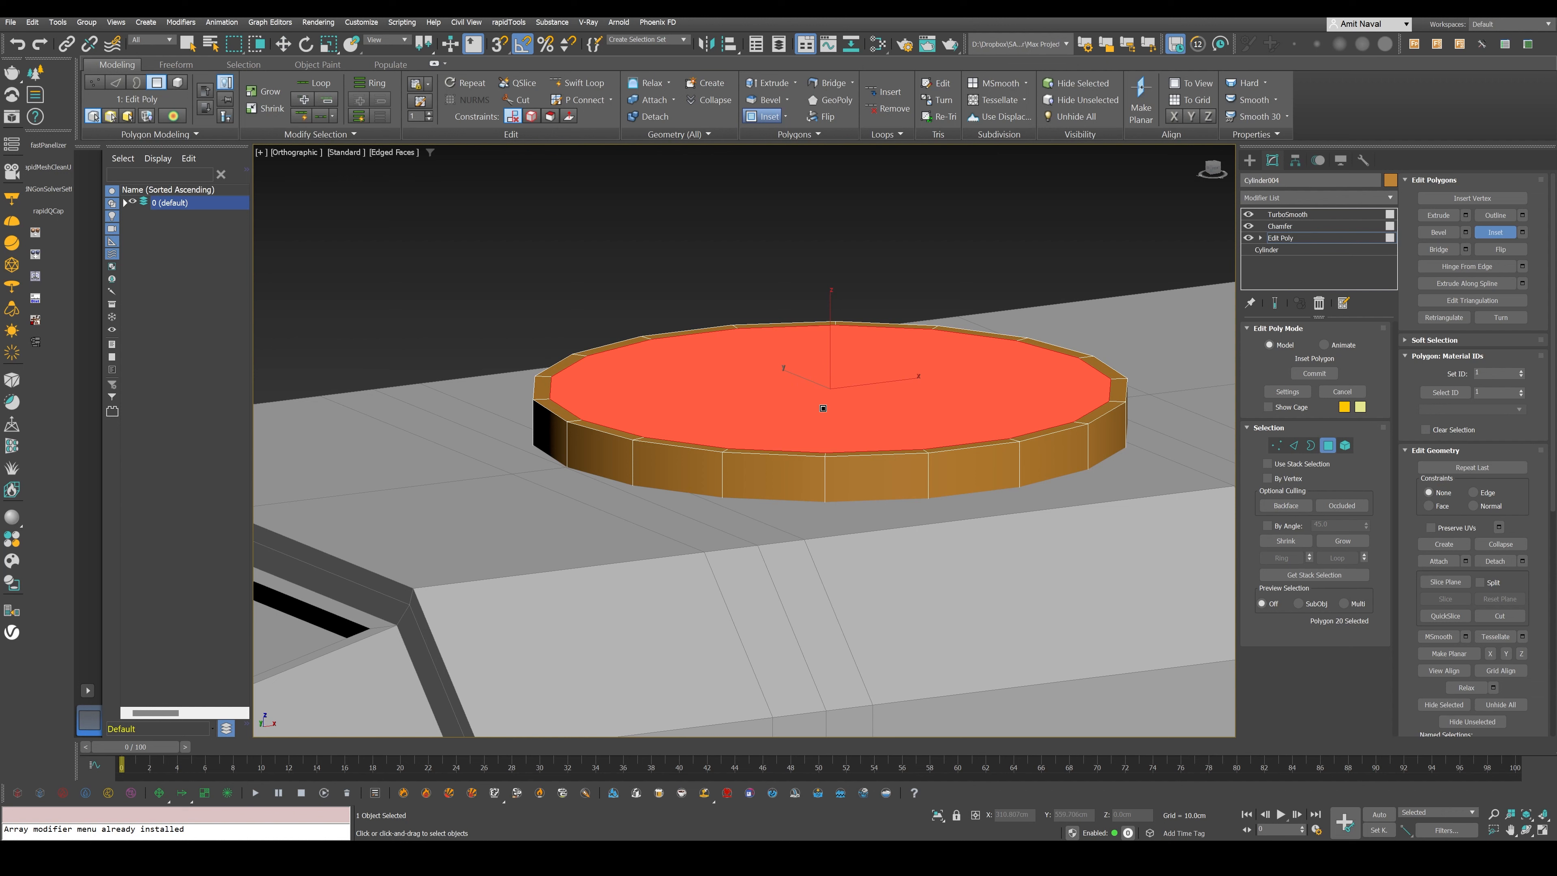
left_click_drag(823, 408, 820, 506)
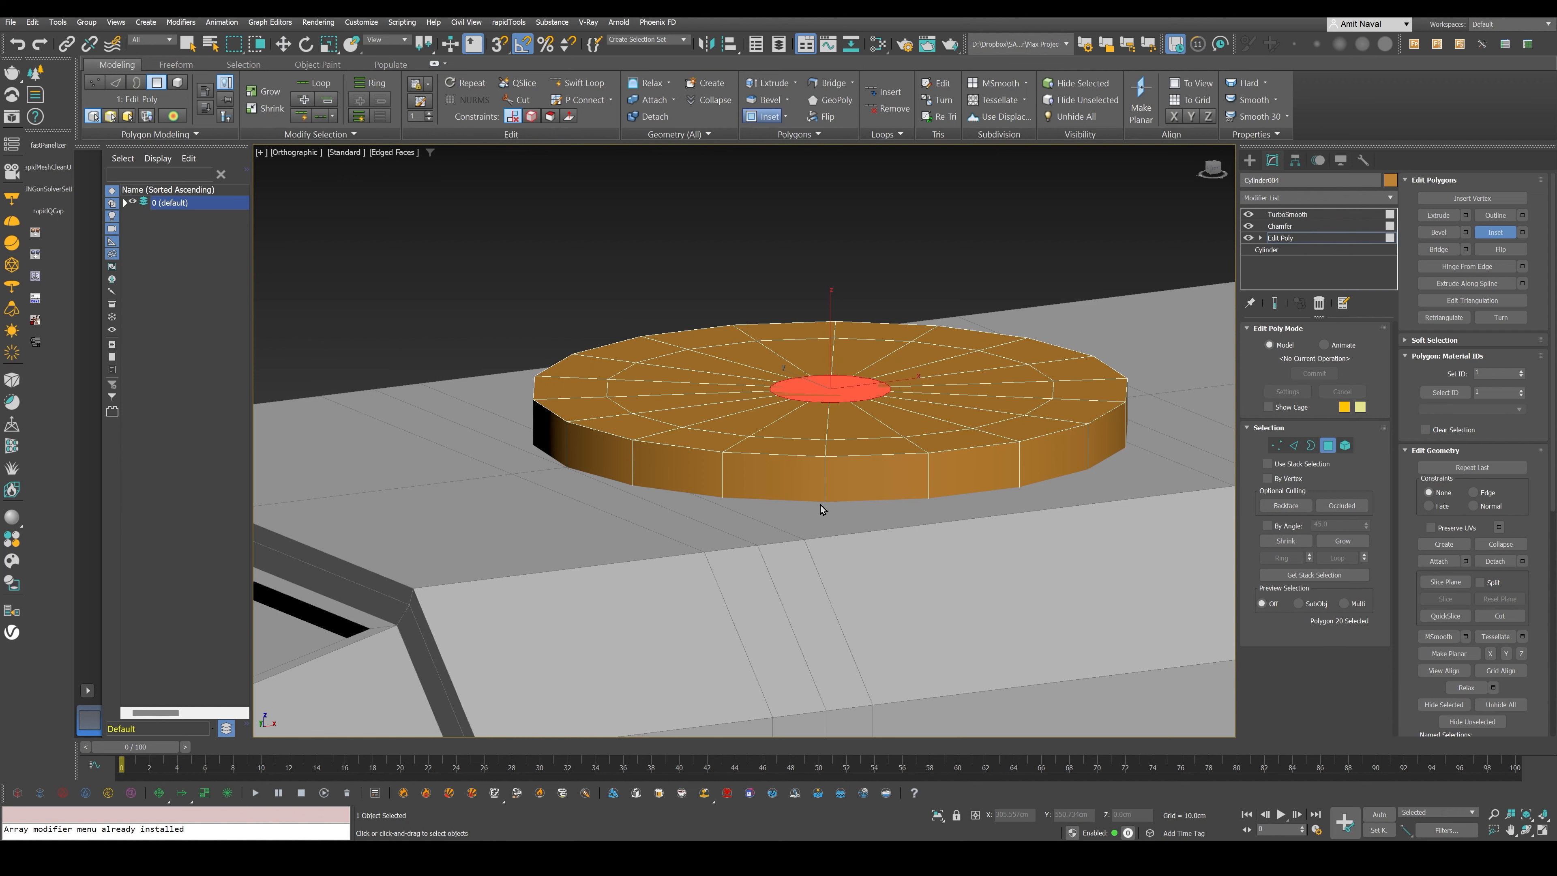
key("ctrl+alt+c")
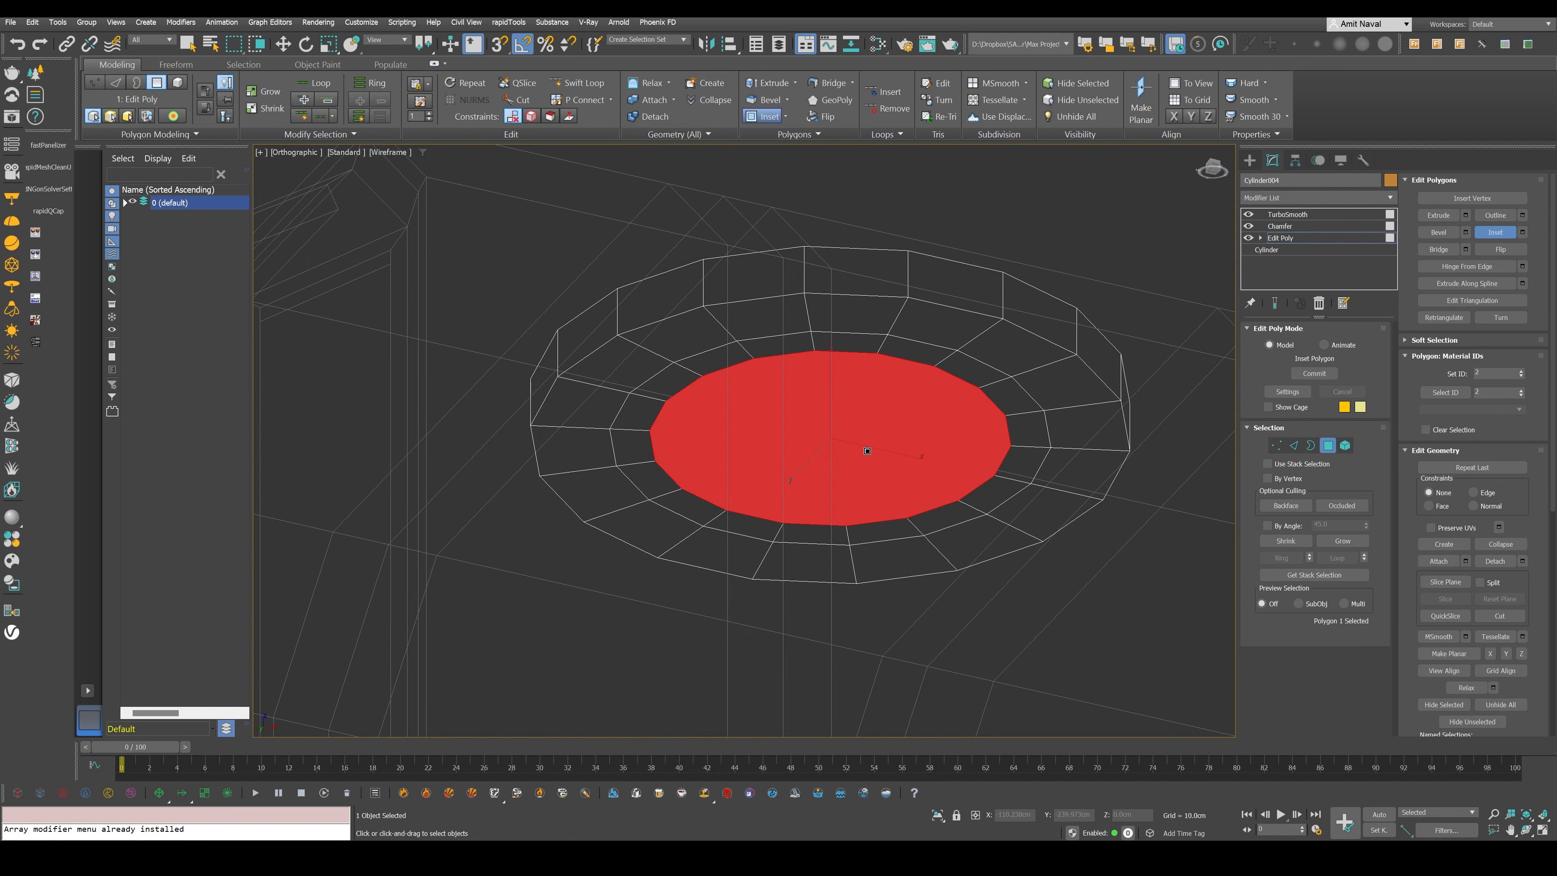
key("ctrl+alt+c")
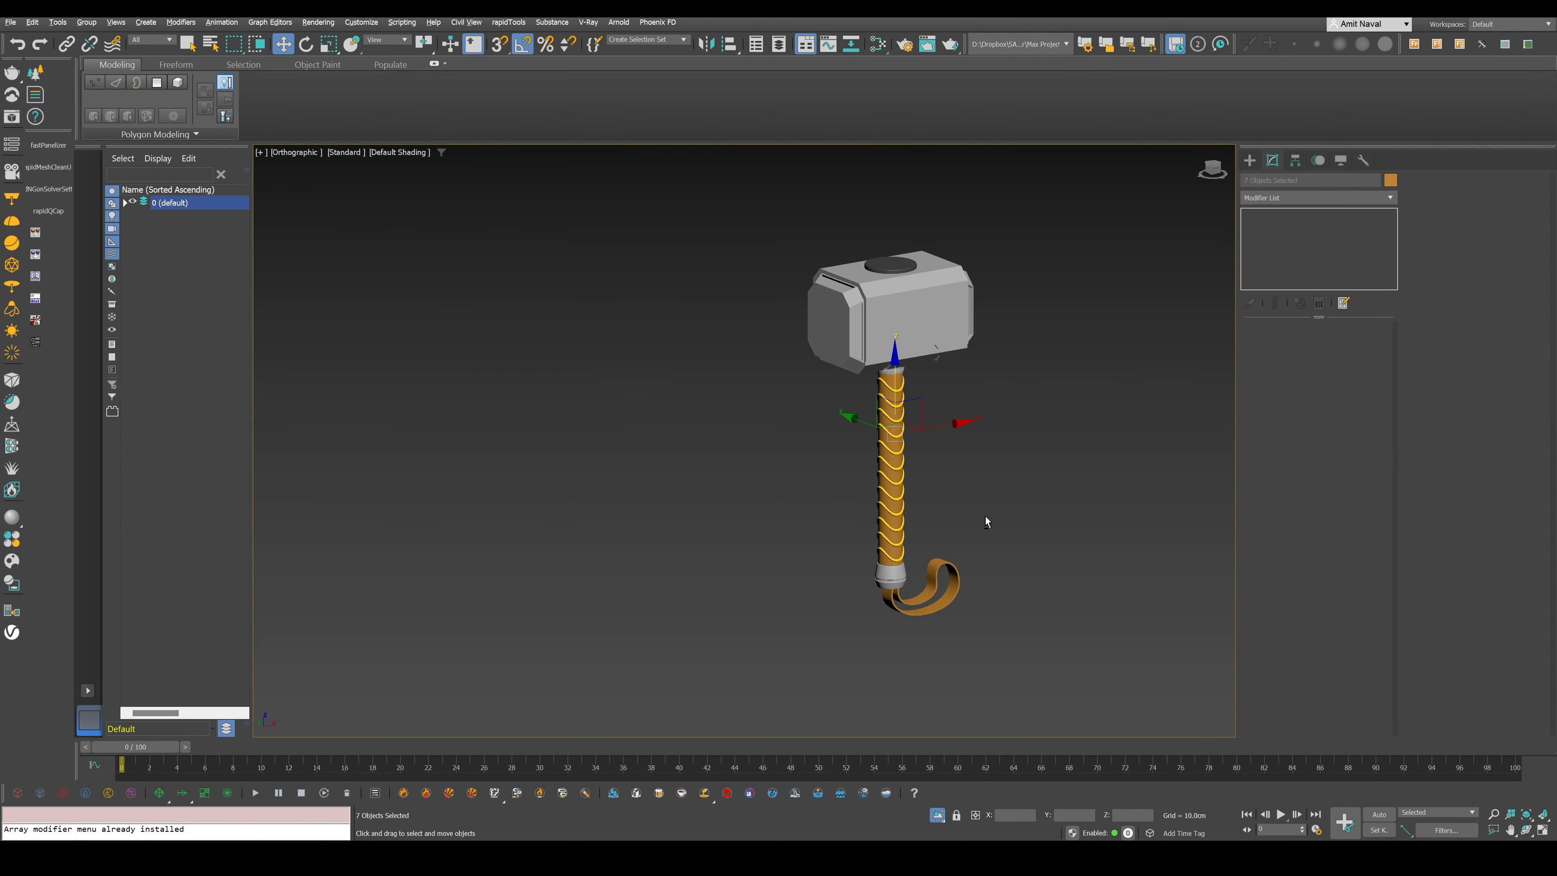
key("p")
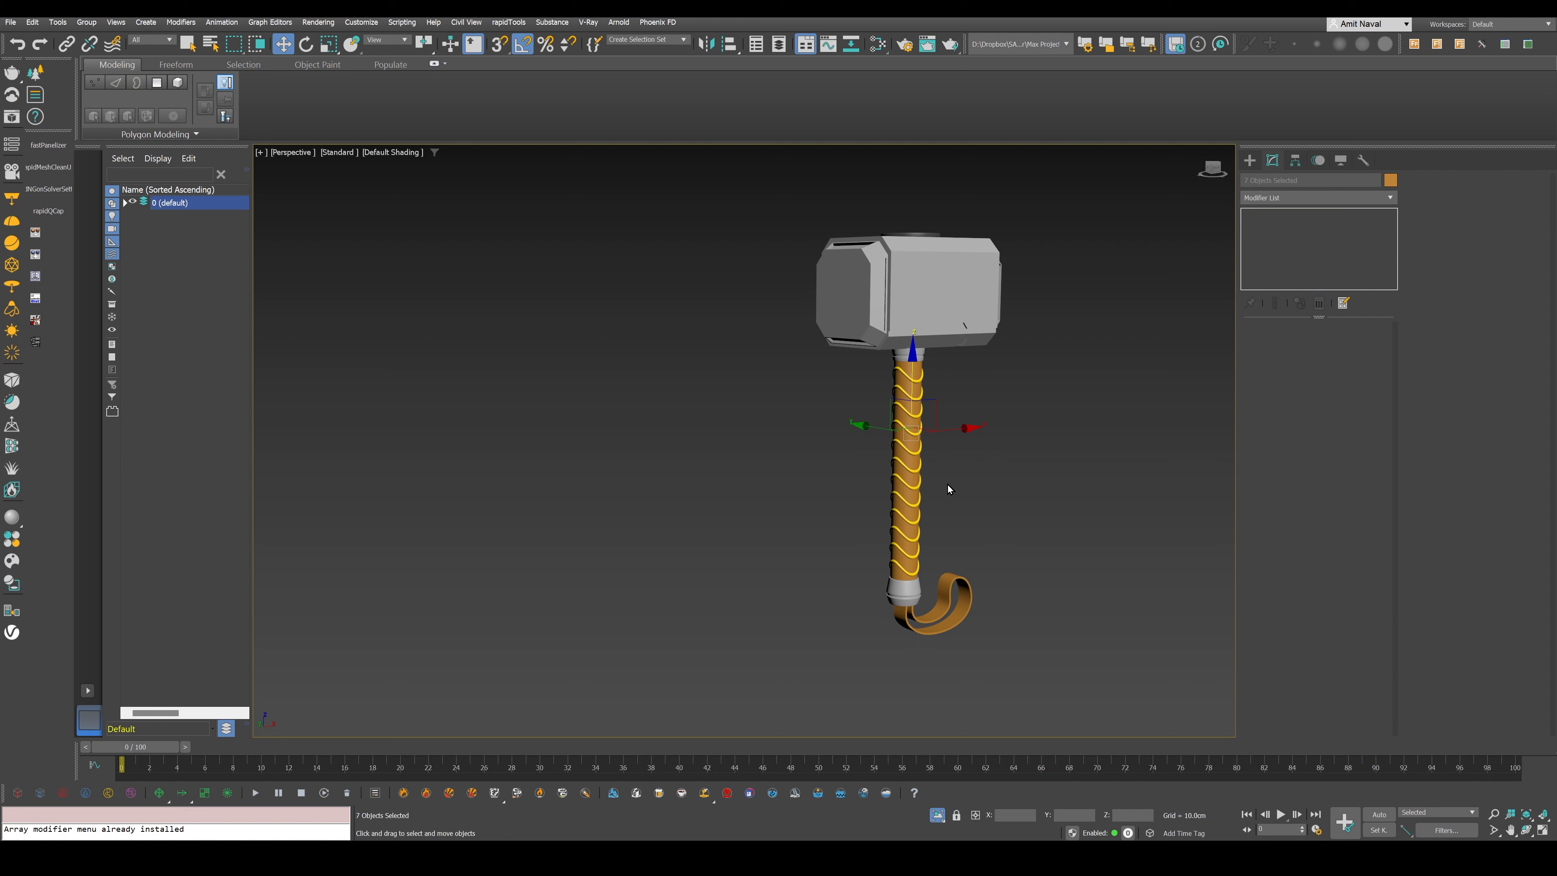
middle_click_drag(948, 489, 883, 520, "alt")
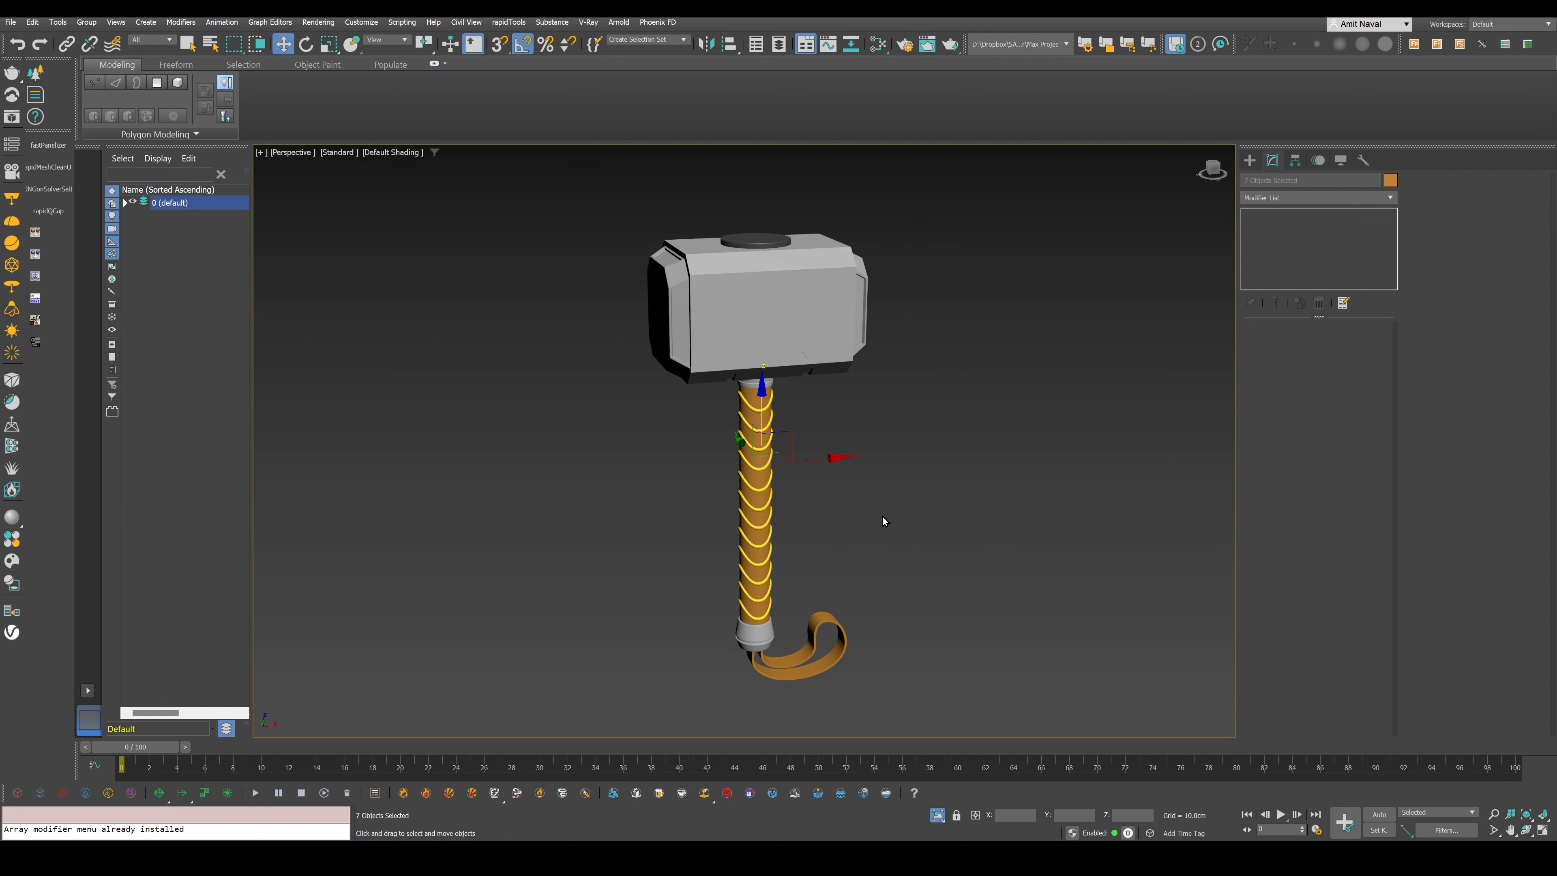
scroll(884, 520, "up", 2)
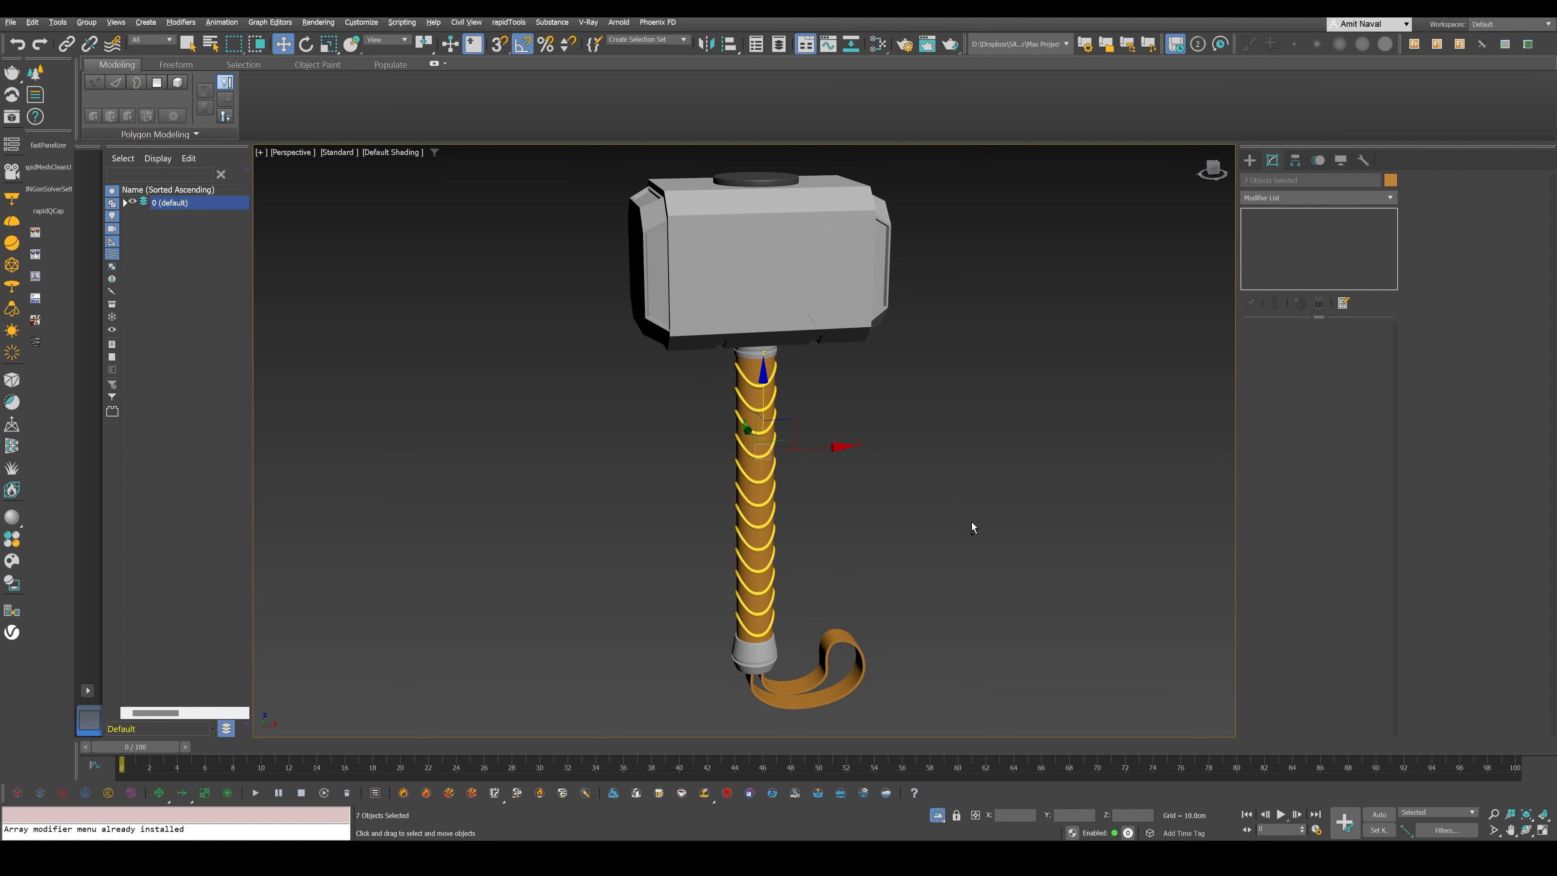
middle_click_drag(972, 522, 665, 517, "alt")
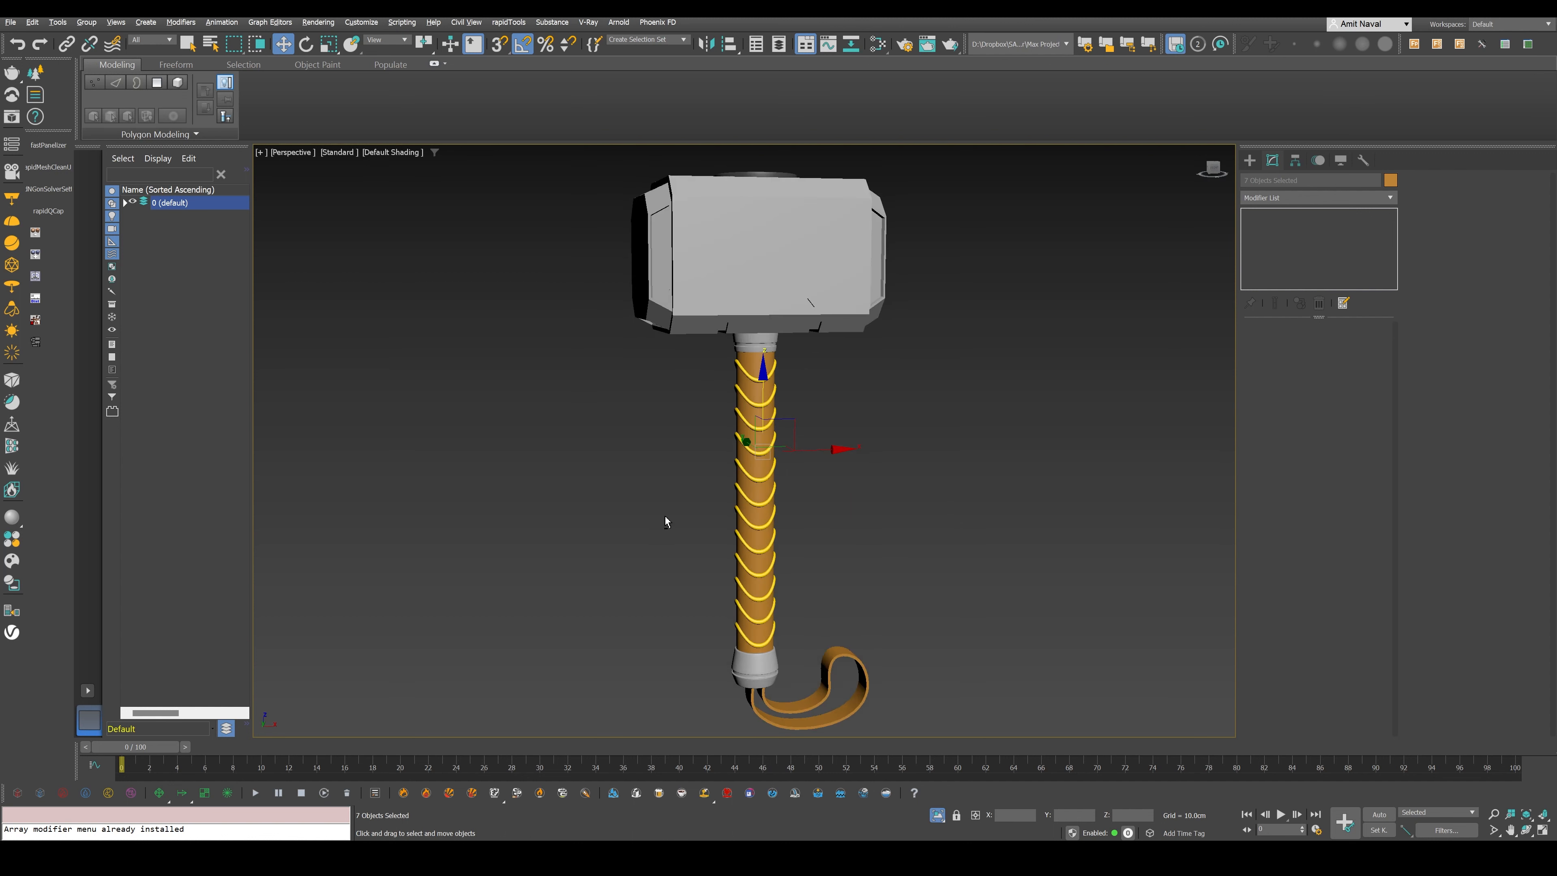